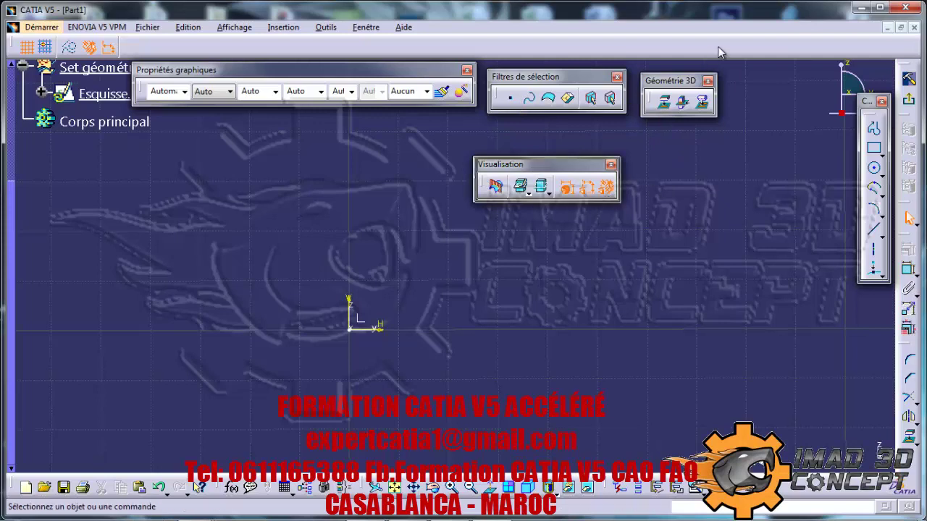
- Dock the Visualisation toolbar in line with the sketch tools and float the sketch operations toolbar over the sketch area
left_click_drag(719, 55, 720, 57)
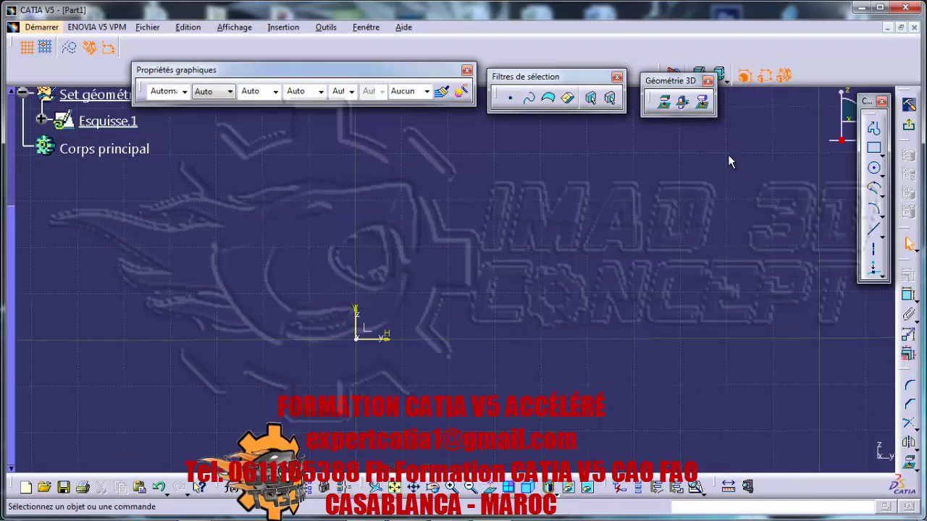
left_click_drag(660, 36, 660, 36)
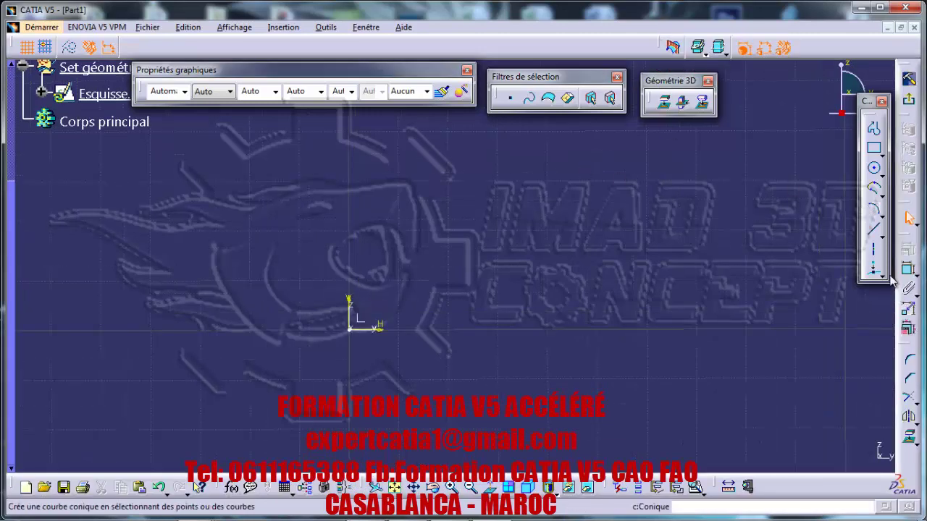
left_click_drag(905, 349, 795, 290)
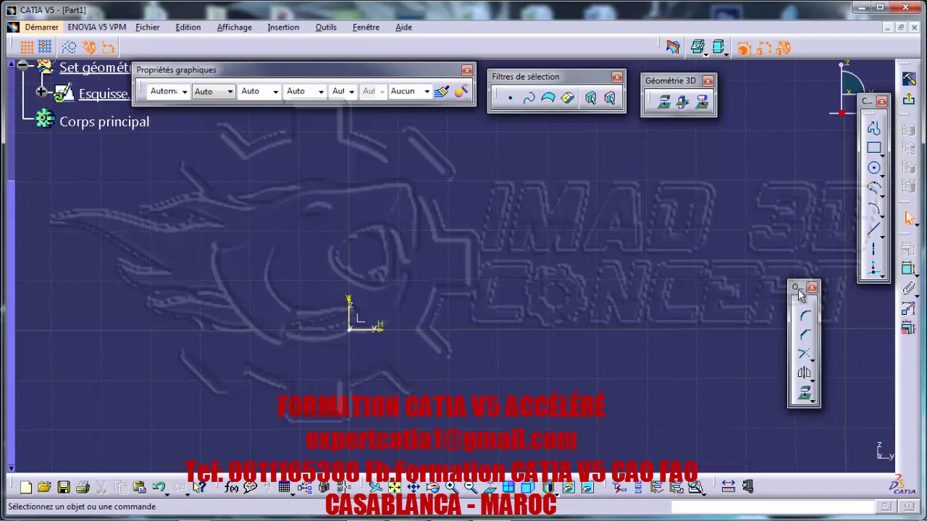
- Draw an open L-shaped profile above the origin from a horizontal segment and a vertical segment going down
middle_click_drag(499, 210, 494, 186)
middle_click_drag(555, 212, 534, 193)
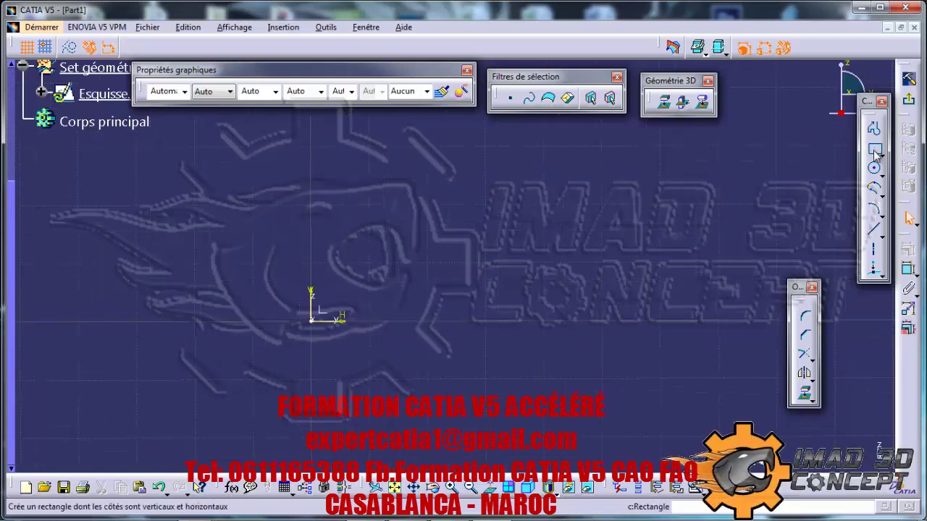
left_click(874, 127)
middle_click_drag(476, 218, 454, 275)
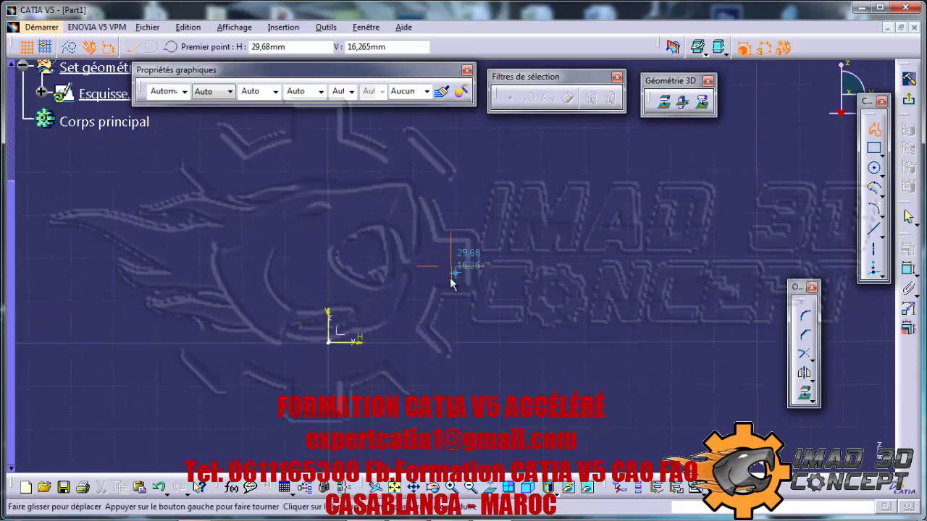
left_click(346, 228)
left_click(452, 228)
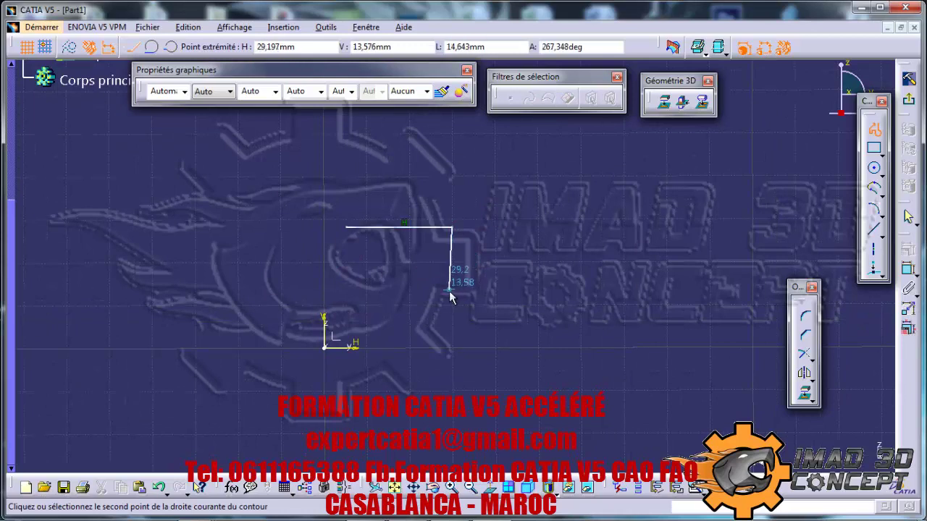
middle_click_drag(506, 214, 510, 248)
key("Escape")
- Duplicate all sketch elements, axes included, as 6 translated copies starting from the horizontal segment's free end
key("ctrl+a")
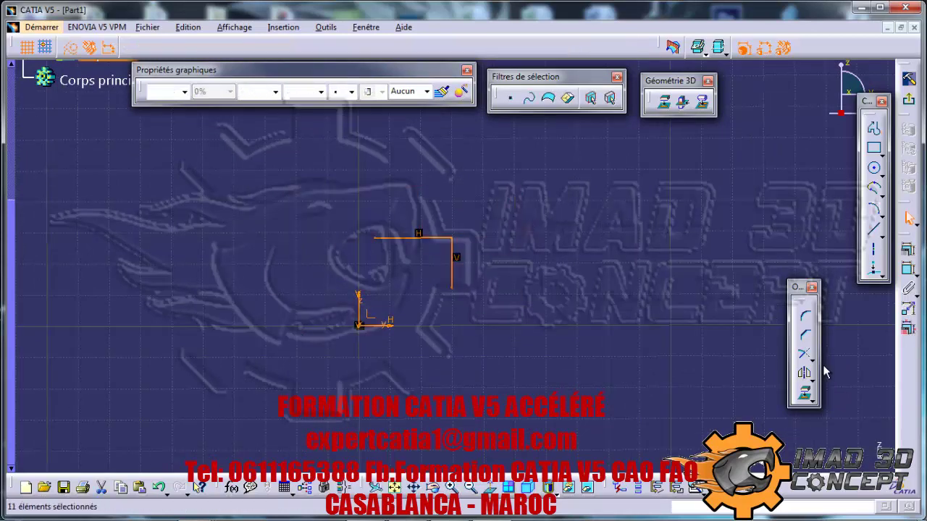
left_click(807, 375)
left_click(812, 381)
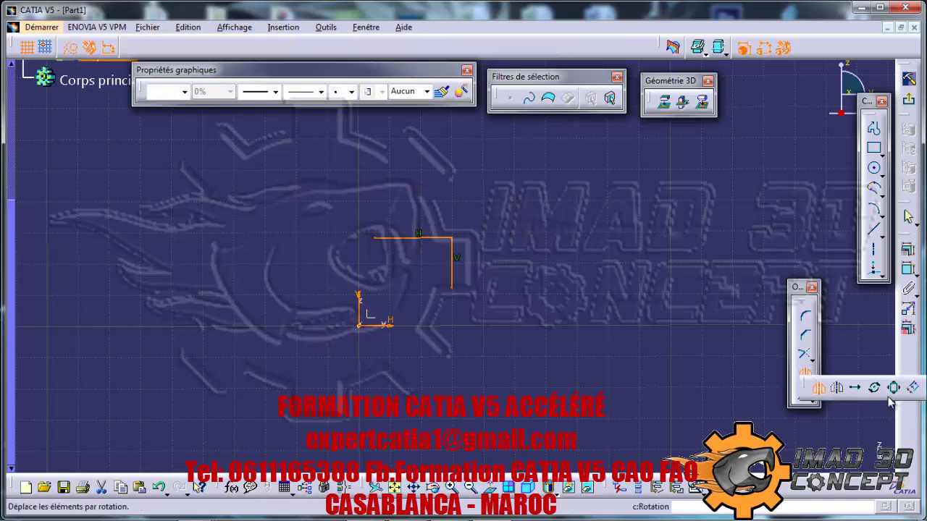
left_click(856, 390)
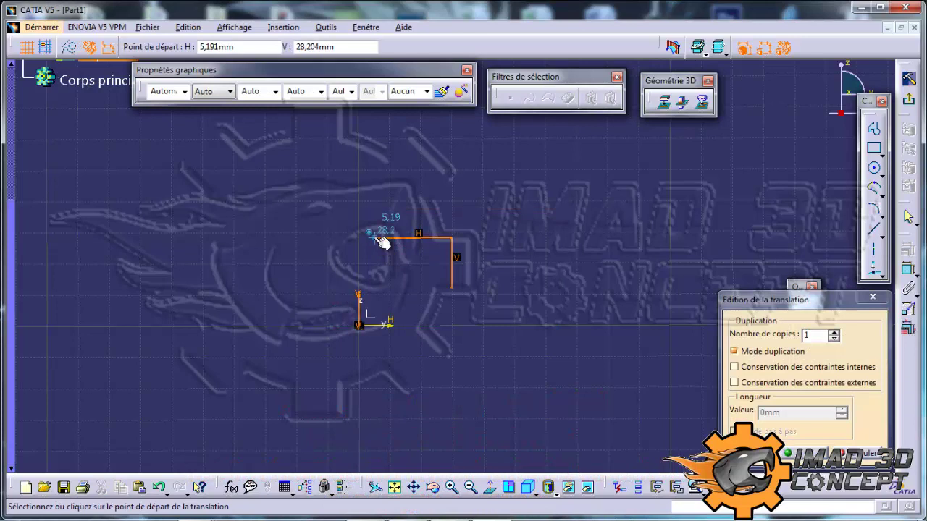
left_click(378, 236)
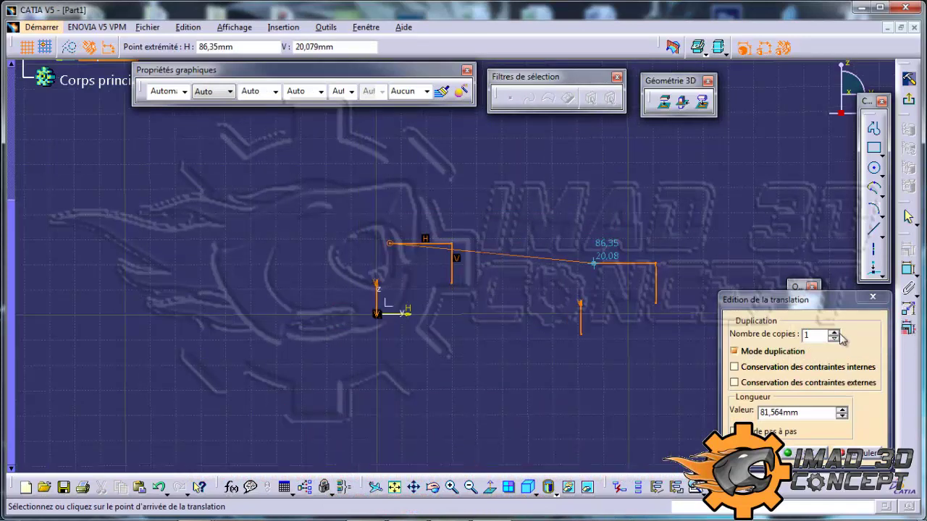
left_click(834, 332)
left_click(834, 333)
left_click(835, 333)
mouse_move(587, 254)
middle_mouse_down()
mouse_move(440, 263)
mouse_move(419, 318)
mouse_move(431, 383)
middle_mouse_up()
left_click(420, 253)
- Delete the copied L profiles, keeping the original one next to the origin
middle_click_drag(517, 316, 514, 294)
middle_click_drag(577, 285, 280, 271)
mouse_move(384, 268)
middle_mouse_down()
mouse_move(385, 250)
mouse_move(492, 289)
mouse_move(414, 275)
mouse_move(420, 265)
mouse_move(619, 315)
middle_mouse_up()
left_click(713, 326)
left_click_drag(716, 317, 61, 114)
left_click(745, 282)
mouse_move(714, 325)
left_mouse_down()
mouse_move(367, 180)
mouse_move(319, 172)
left_mouse_up()
key("Delete")
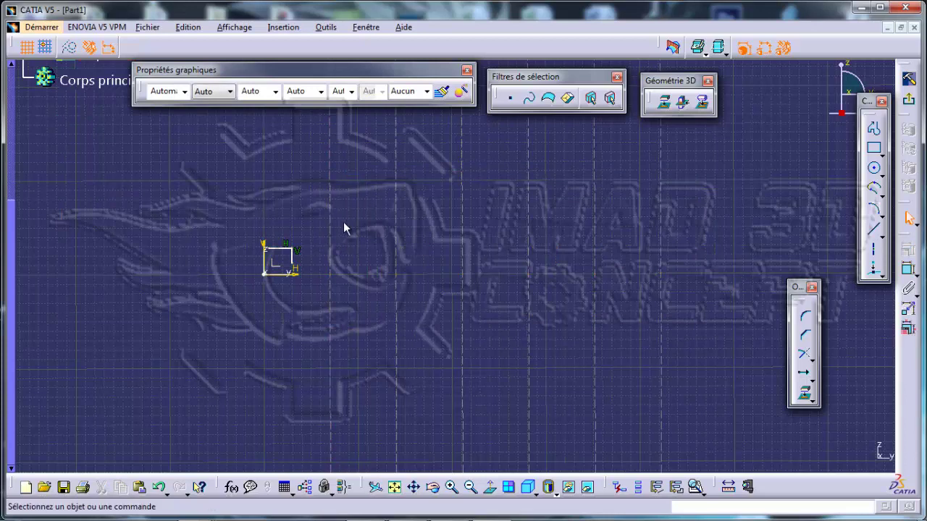
- Delete the six leftover vertical axis copies beside the original L profile
left_click(331, 241, "ctrl")
left_click(396, 216, "ctrl")
left_click(463, 207, "ctrl")
left_click(528, 205)
key("Delete")
left_click(595, 202)
key("Delete")
left_click(661, 194)
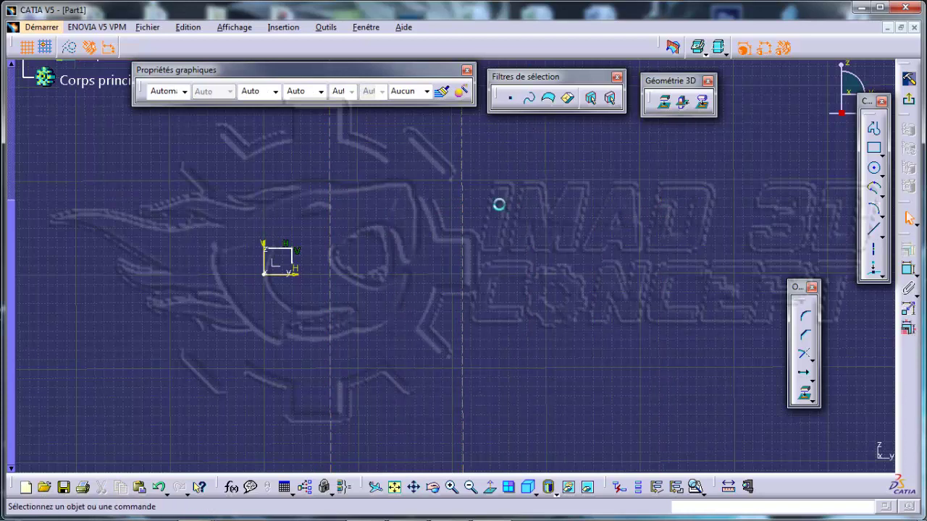
left_click(463, 173)
key("Delete")
left_click(330, 168)
key("Delete")
- Duplicate only the L profile as a horizontal row of 6 translated copies, starting from its horizontal segment's free end
mouse_move(291, 274)
middle_mouse_down()
mouse_move(226, 221)
mouse_move(410, 244)
mouse_move(407, 206)
middle_mouse_up()
middle_click_drag(404, 276, 338, 304)
left_click_drag(331, 316, 168, 187)
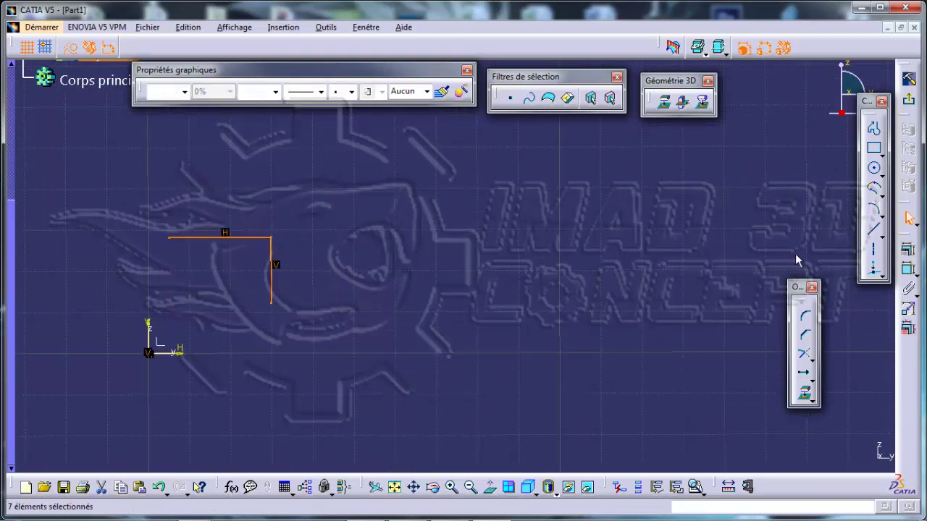
left_click(804, 372)
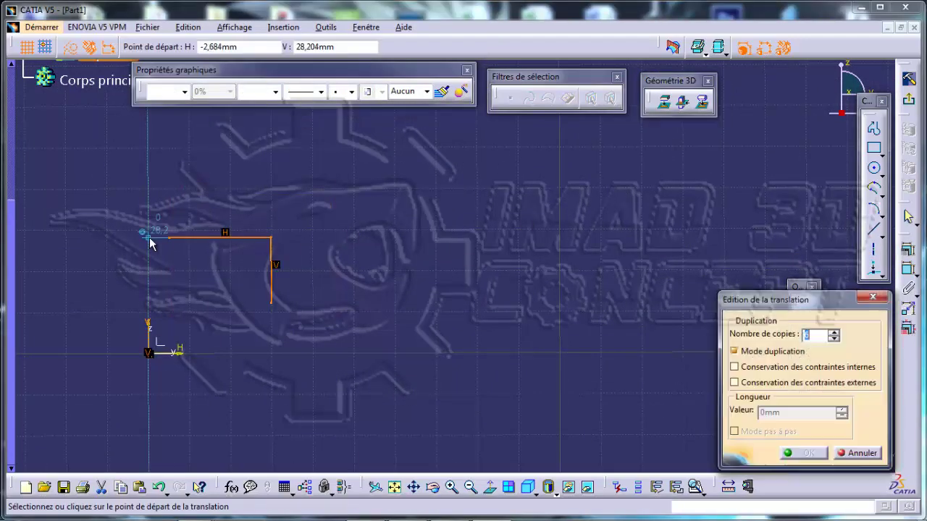
left_click(172, 238)
mouse_move(400, 241)
middle_mouse_down()
mouse_move(253, 239)
mouse_move(280, 250)
mouse_move(341, 240)
mouse_move(317, 245)
mouse_move(275, 222)
middle_mouse_up()
left_click(200, 232)
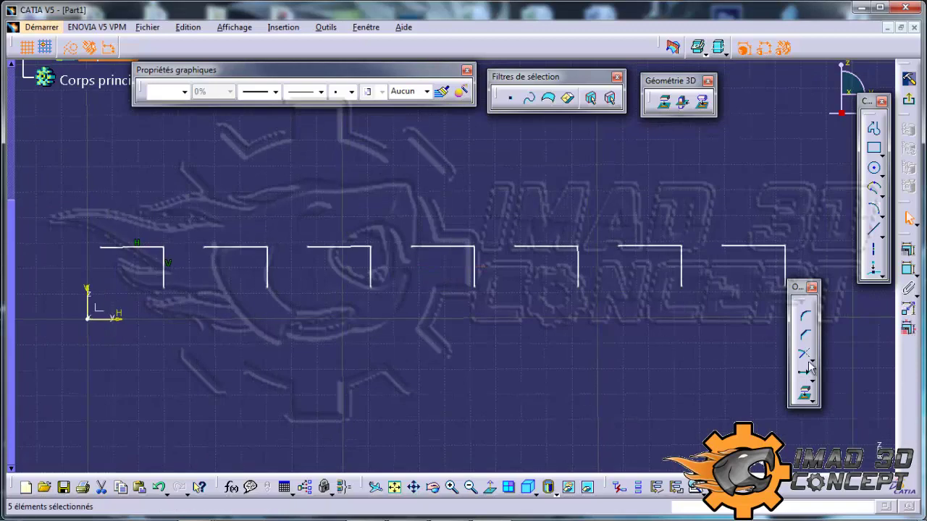
- Fillet the corner of the first L profile with a radius of about 11 mm, trimming all elements
left_click(807, 319)
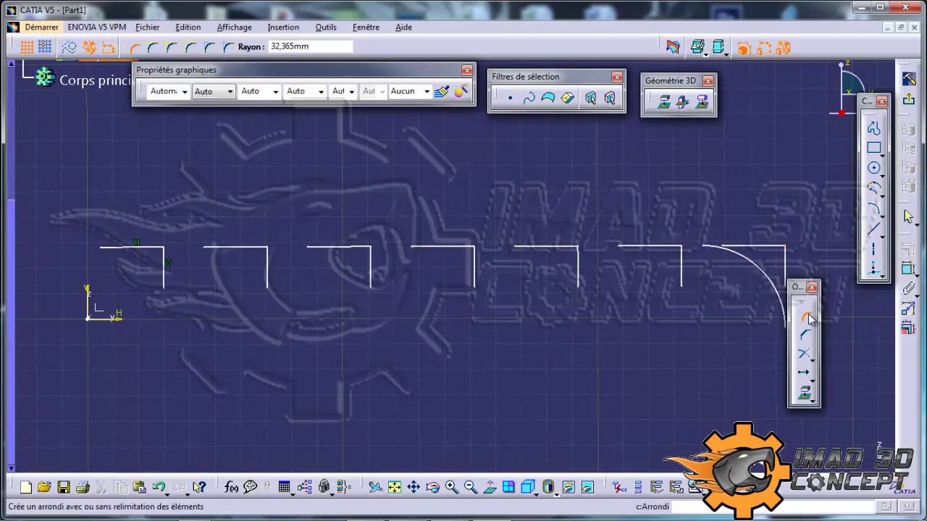
left_click(808, 319)
left_click(809, 318)
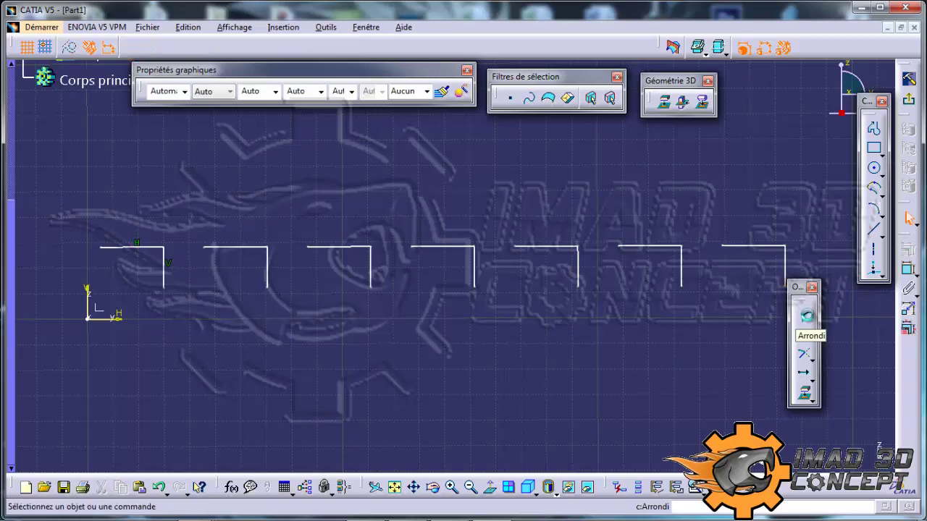
left_click(807, 319)
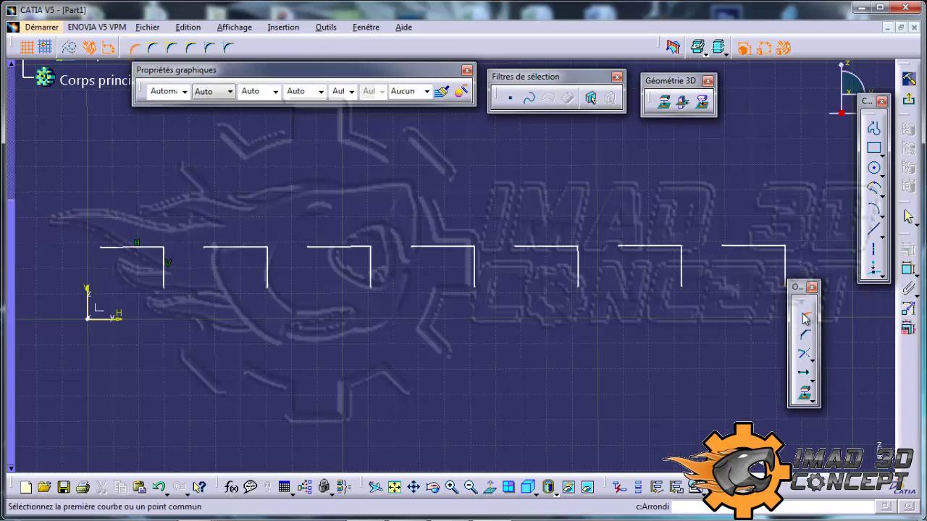
left_click(154, 250)
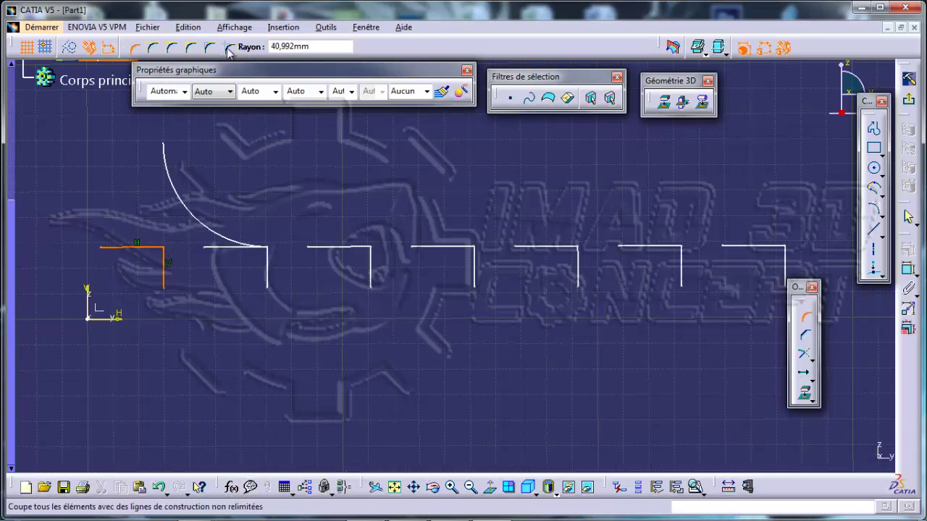
left_click(151, 251)
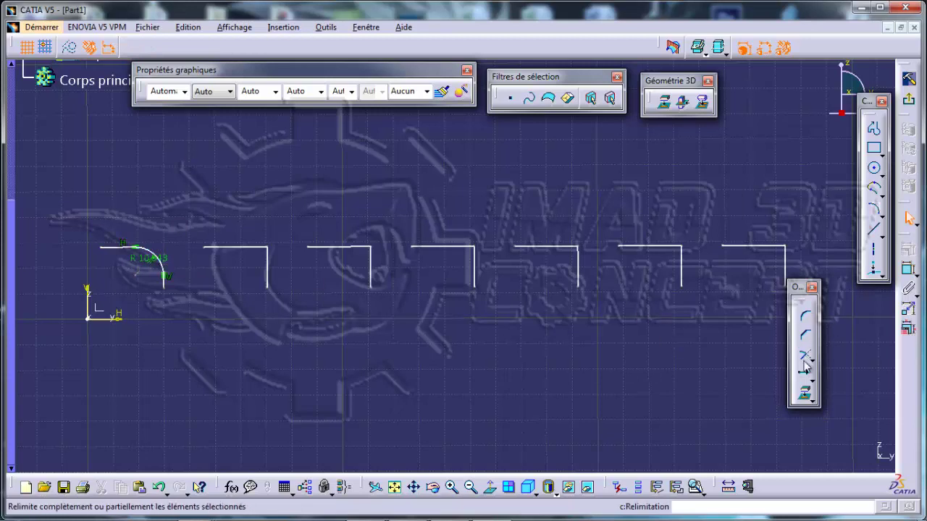
- Try to fillet the corner of the second L profile with the trim-first-element option
left_click(805, 317)
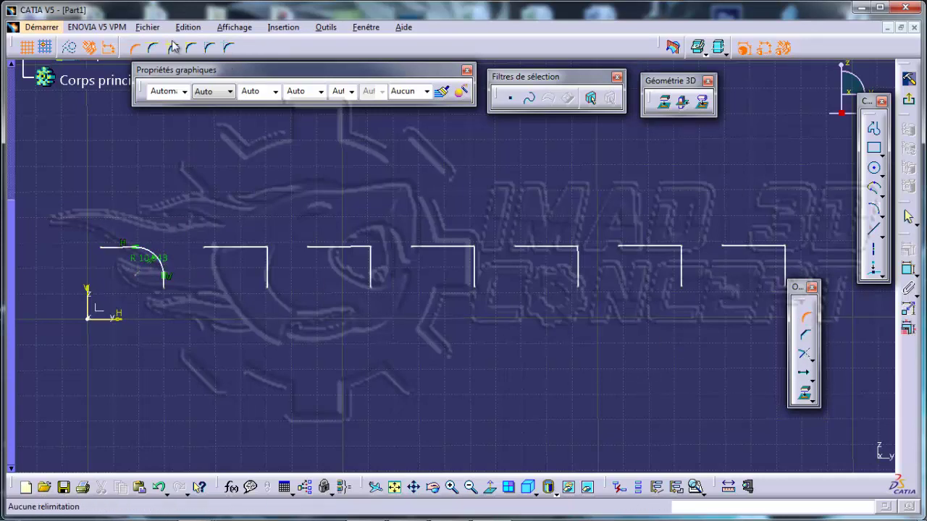
left_click(269, 248)
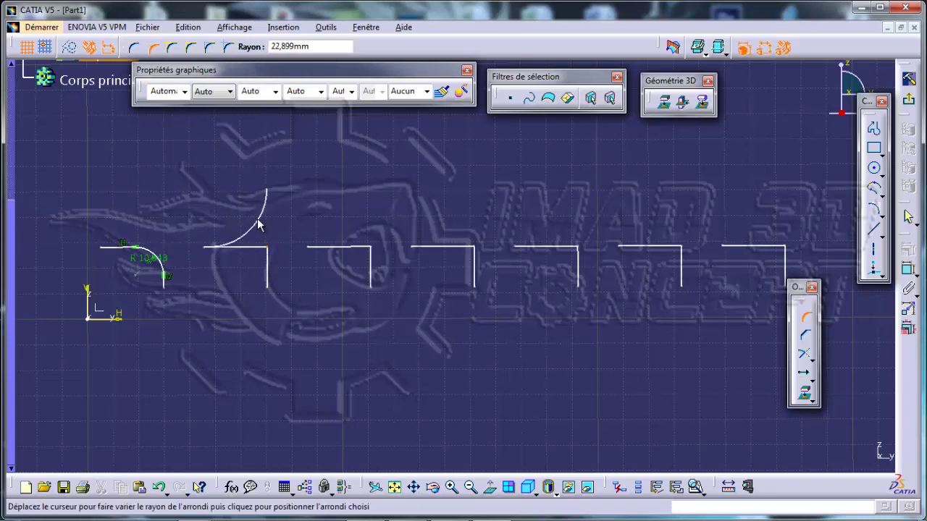
left_click(342, 237)
- Delete all the L profiles and the fillet from the sketch
middle_click_drag(328, 223, 328, 215)
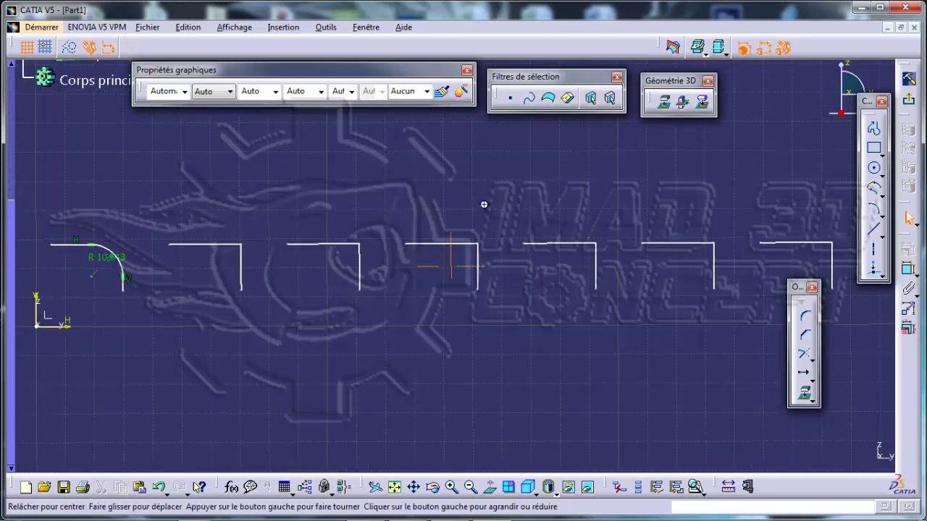
middle_click_drag(484, 209, 490, 287)
key("ctrl+a")
key("Delete")
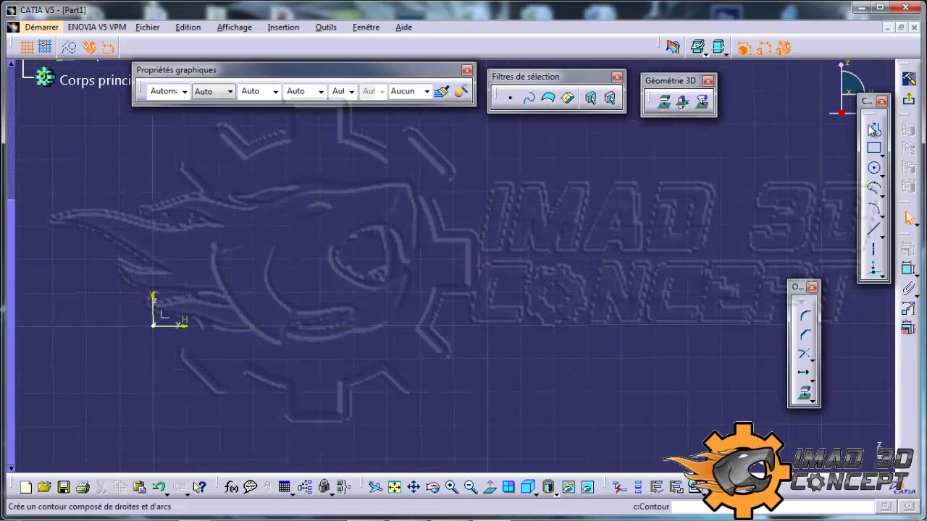
- Draw a horizontal line above the origin and a vertical line about 30 mm long crossing it
left_click(873, 233)
left_click(172, 258)
left_click(298, 258)
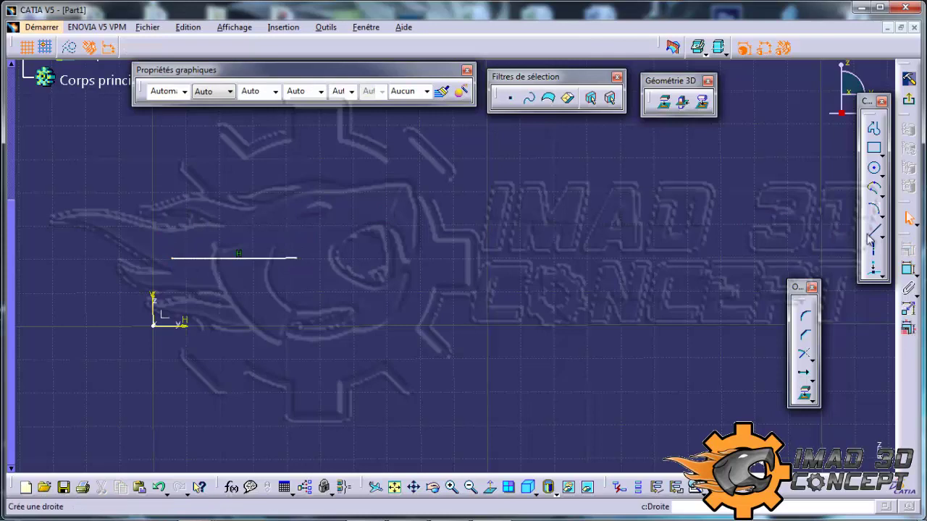
left_click(260, 221)
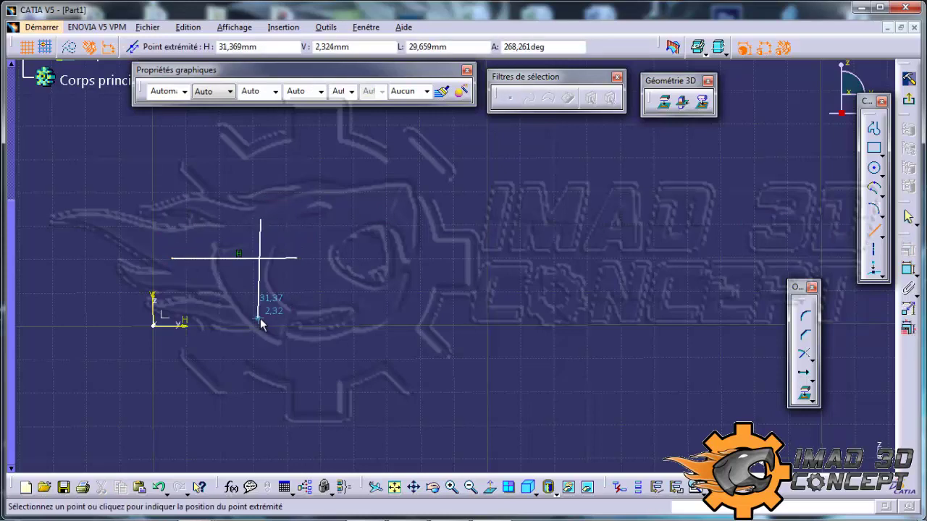
left_click(261, 320)
left_click(353, 249)
- Duplicate the two crossing lines as a horizontal row of 6 translated copies, starting from the horizontal line's outer end
middle_click_drag(285, 190, 291, 217, "ctrl")
left_click_drag(350, 190, 217, 317)
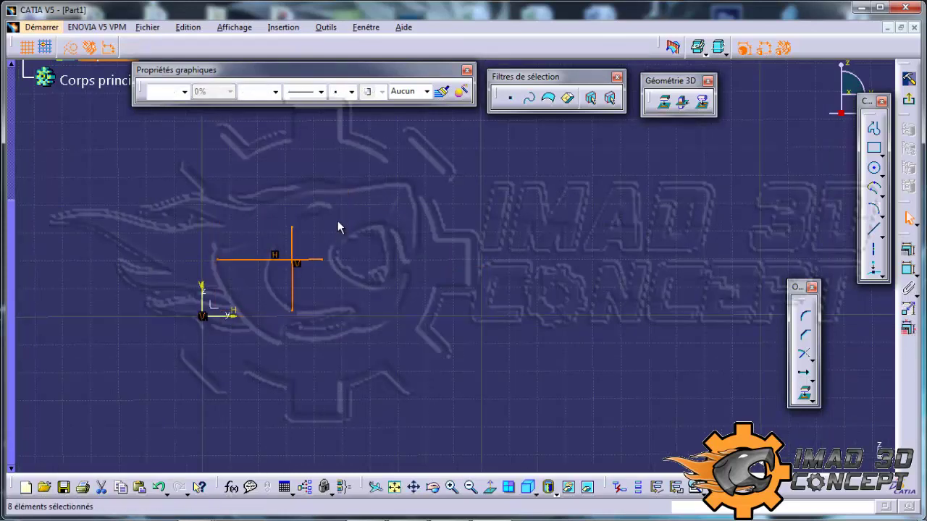
left_click(805, 353)
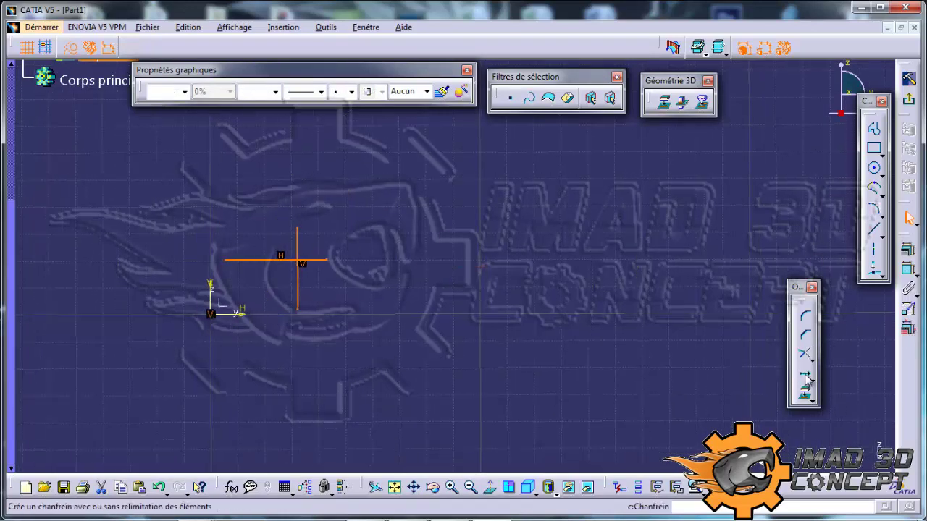
left_click(803, 372)
left_click(225, 259)
middle_click_drag(539, 263, 420, 263)
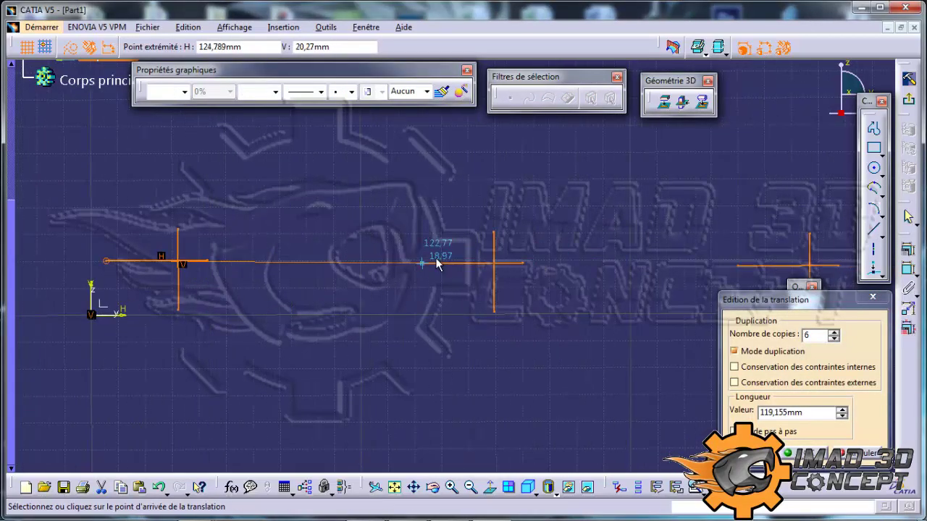
left_click(265, 261)
- Fillet the lower inner corner of the first cross with a radius of about 9.7 mm, trimming all elements
middle_click_drag(321, 224, 318, 251, "ctrl")
mouse_move(427, 244)
middle_mouse_down()
mouse_move(362, 243)
mouse_move(362, 259)
mouse_move(358, 211)
middle_mouse_up()
middle_click_drag(145, 208, 415, 210)
mouse_move(366, 250)
middle_mouse_down("ctrl")
mouse_move(362, 227)
mouse_move(398, 195)
middle_mouse_up("ctrl")
left_click(398, 195)
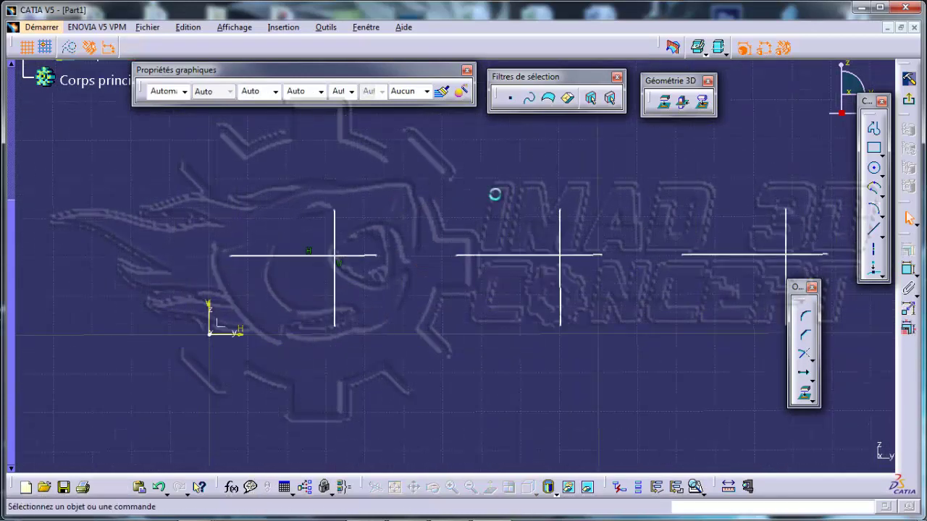
left_click(806, 317)
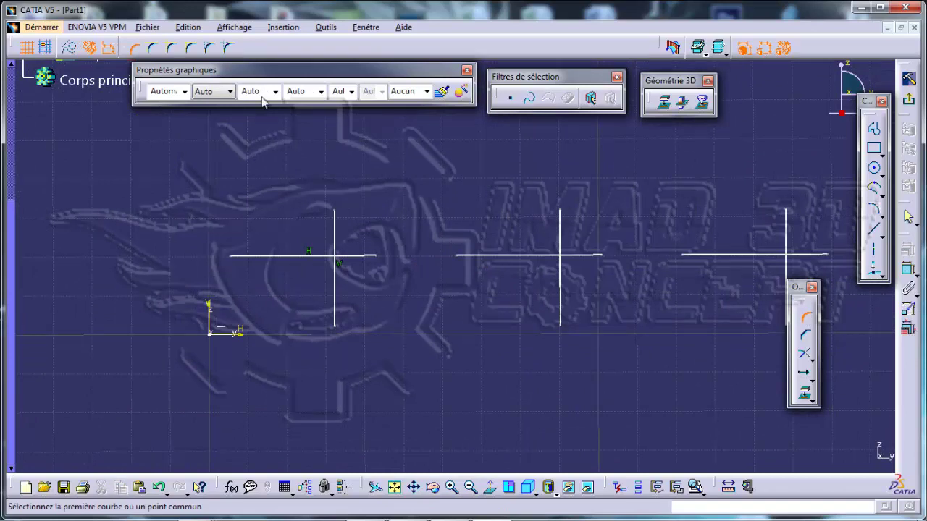
left_click(335, 269)
left_click(321, 255)
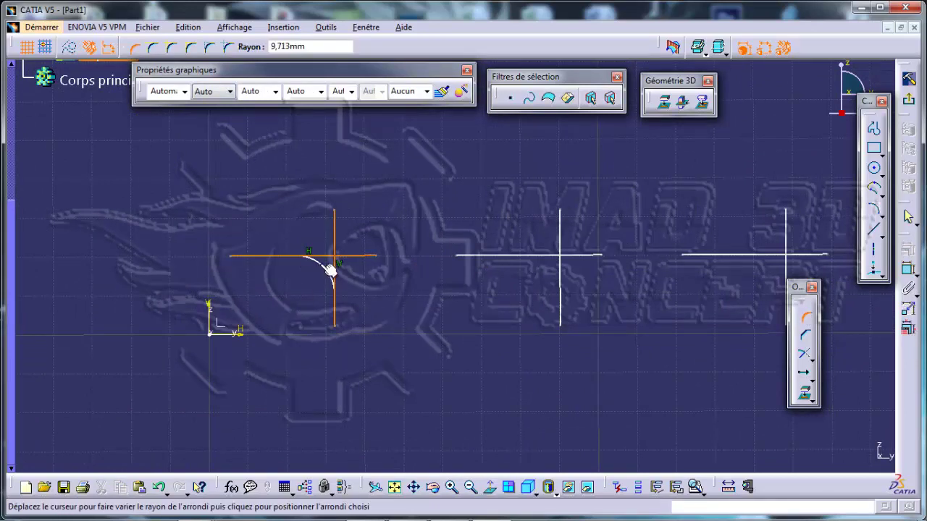
left_click(329, 270)
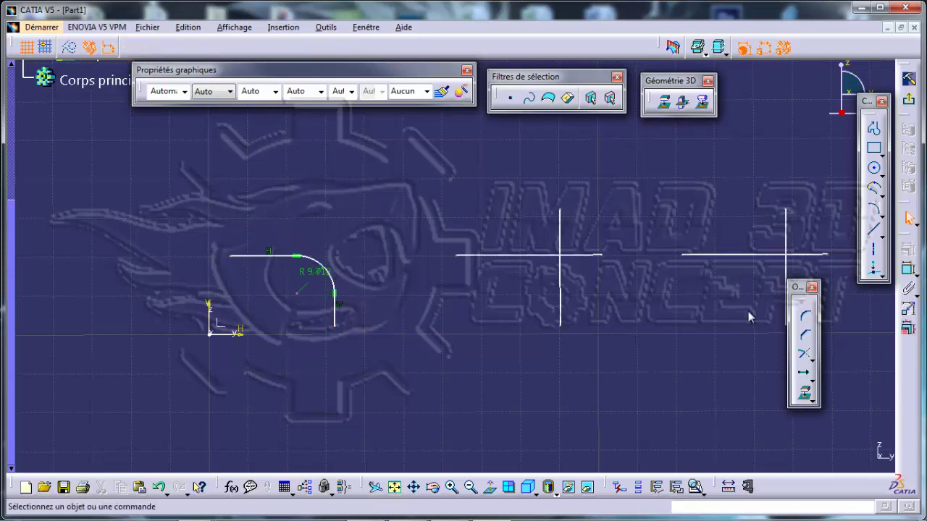
- Fillet the second cross with a radius of about 10.3 mm, trimming only the vertical line picked first
left_click(806, 316)
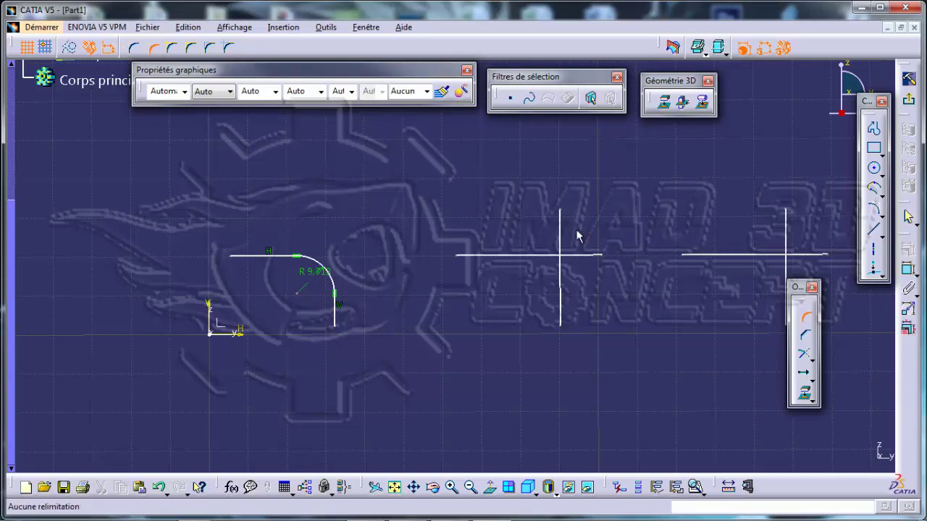
left_click(560, 297)
left_click(539, 256)
left_click(559, 274)
middle_click_drag(588, 304, 492, 304)
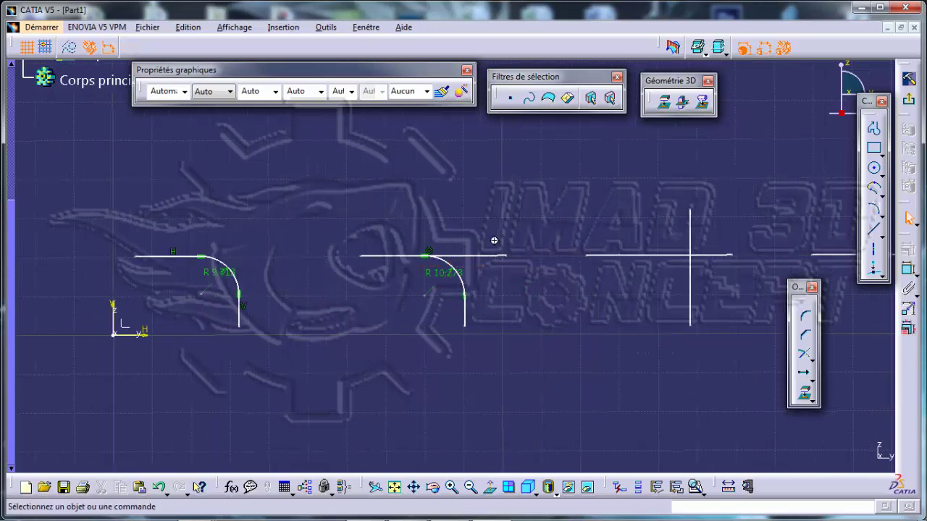
- Fillet the lower inner corner of the third cross without trimming either line
middle_click_drag(502, 247, 443, 243)
left_click(806, 316)
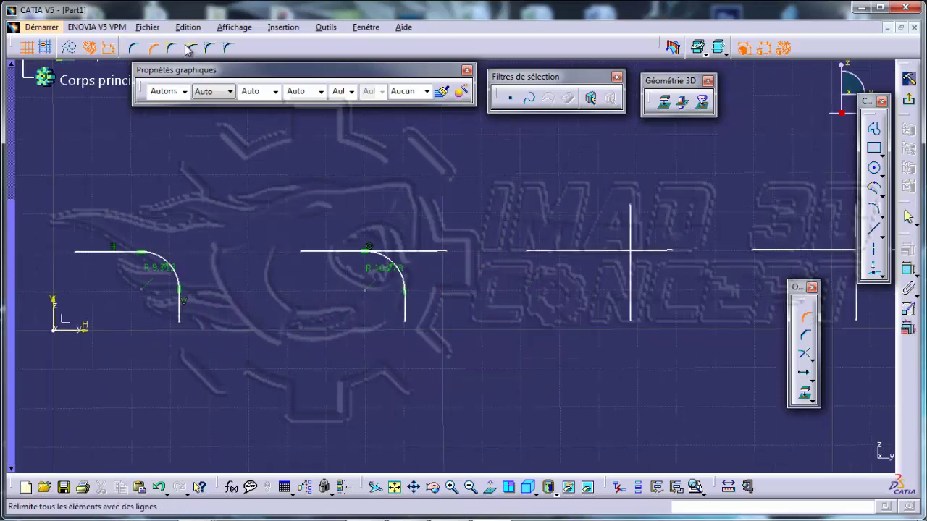
left_click(612, 254)
left_click(638, 274)
left_click(513, 244)
- Fillet the fourth cross with the standard lines trim option, ending both lines at their intersection
mouse_move(666, 243)
middle_mouse_down()
mouse_move(513, 244)
mouse_move(538, 258)
mouse_move(469, 266)
middle_mouse_up()
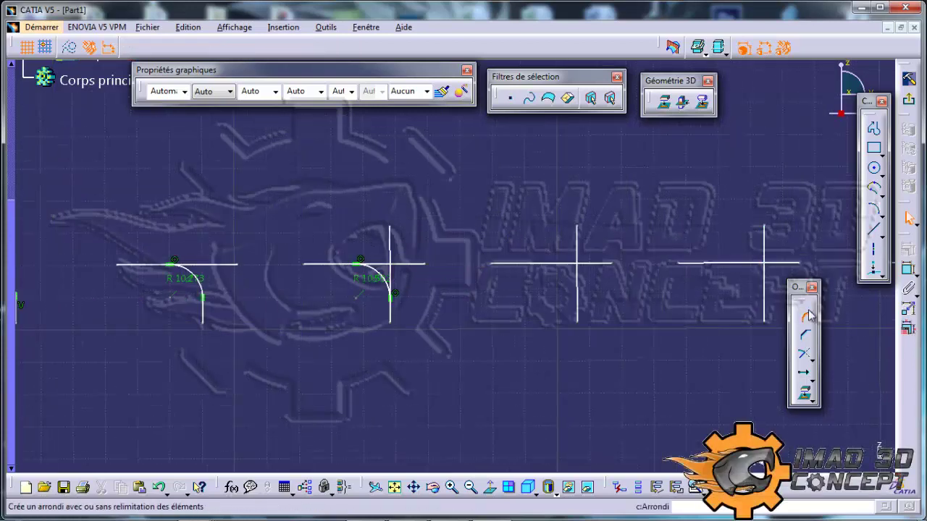
left_click(568, 265)
left_click(586, 266)
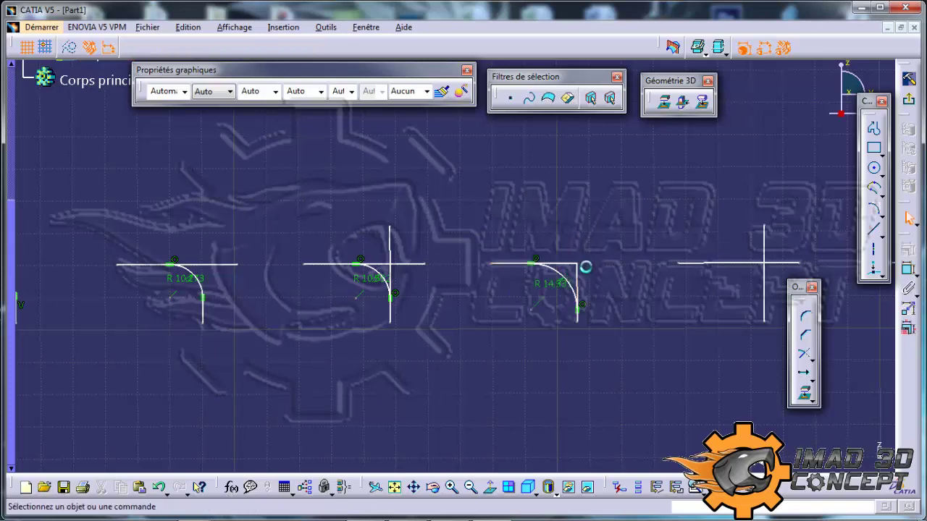
- Fillet the fifth cross with a radius of about 13.8 mm, using the construction lines trim option
middle_click_drag(603, 267, 492, 267)
left_click(807, 319)
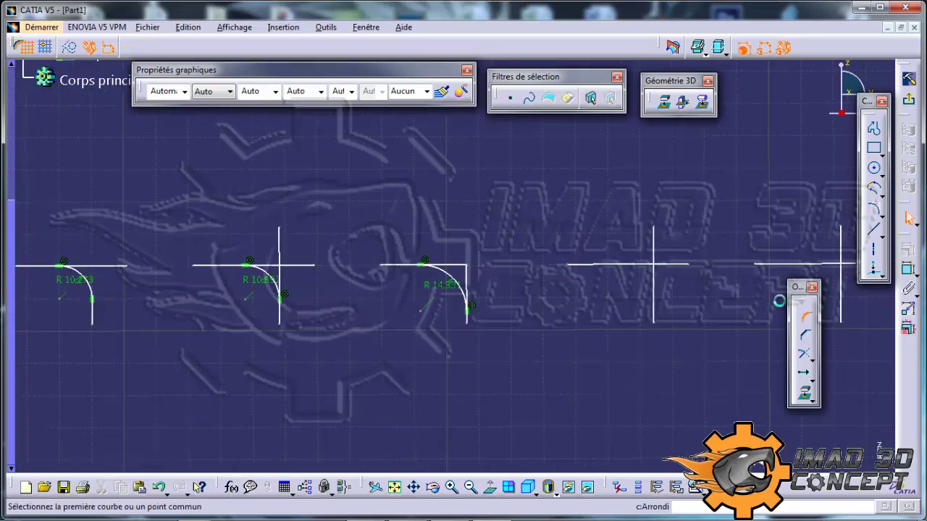
middle_click_drag(597, 234, 478, 236)
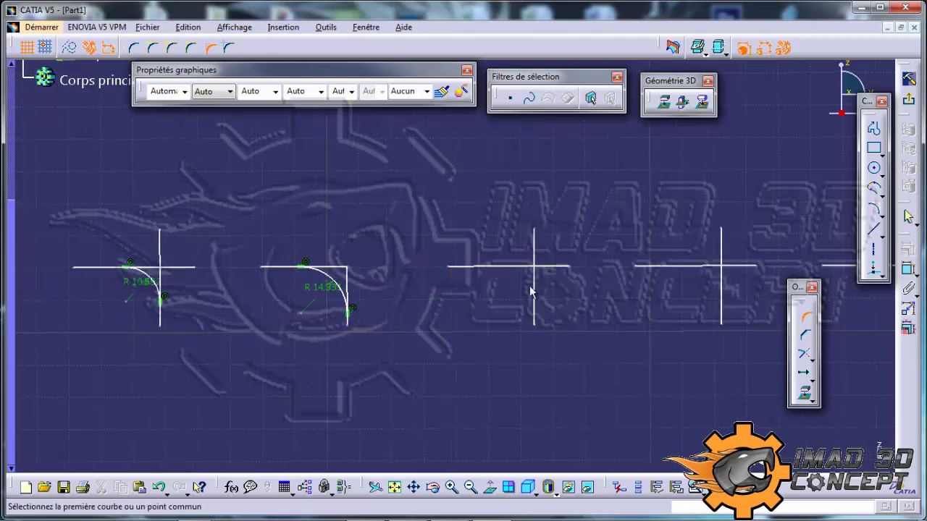
left_click(507, 265)
left_click(562, 282)
- Fillet the sixth cross with a radius of about 10.6 mm, using construction lines without trimming
middle_click_drag(562, 282, 420, 262)
left_click(800, 313)
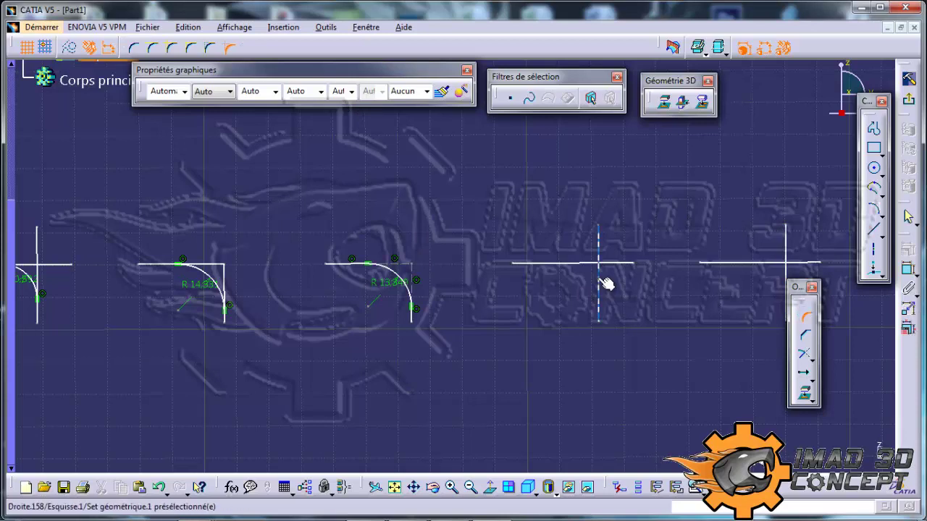
left_click(588, 265)
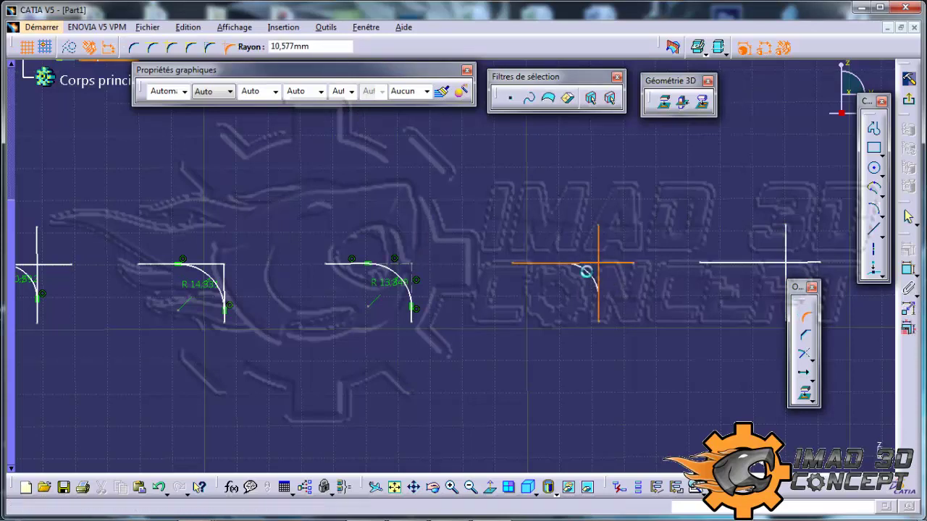
left_click(595, 269)
- Delete the unfilleted cross at the far end of the row
mouse_move(642, 232)
middle_mouse_down("ctrl")
mouse_move(642, 209)
mouse_move(760, 217)
middle_mouse_up("ctrl")
mouse_move(679, 246)
middle_mouse_down("ctrl")
mouse_move(681, 308)
mouse_move(757, 357)
middle_mouse_up("ctrl")
left_click(729, 293)
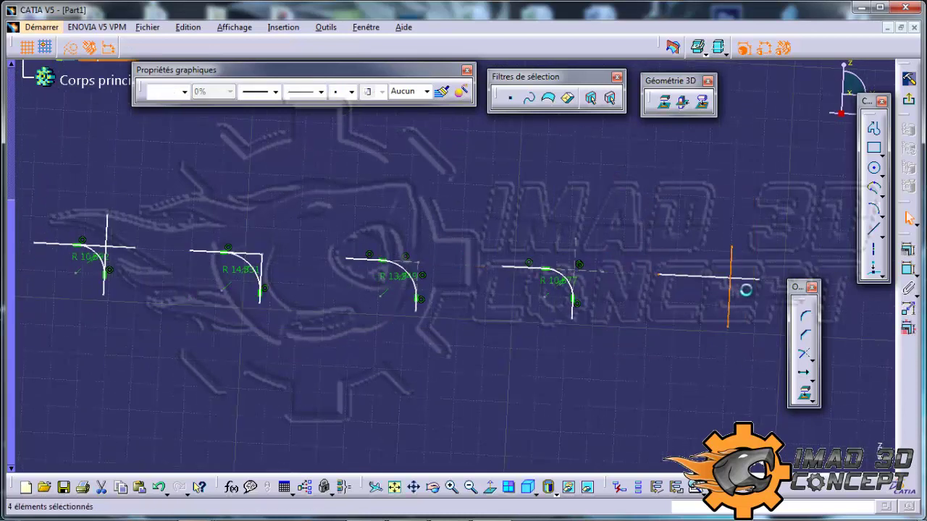
key("Delete")
mouse_move(509, 265)
middle_mouse_down("ctrl")
mouse_move(540, 294)
mouse_move(654, 278)
mouse_move(654, 267)
middle_mouse_up("ctrl")
mouse_move(540, 249)
middle_mouse_down()
mouse_move(556, 247)
mouse_move(497, 199)
mouse_move(548, 311)
mouse_move(809, 249)
middle_mouse_up()
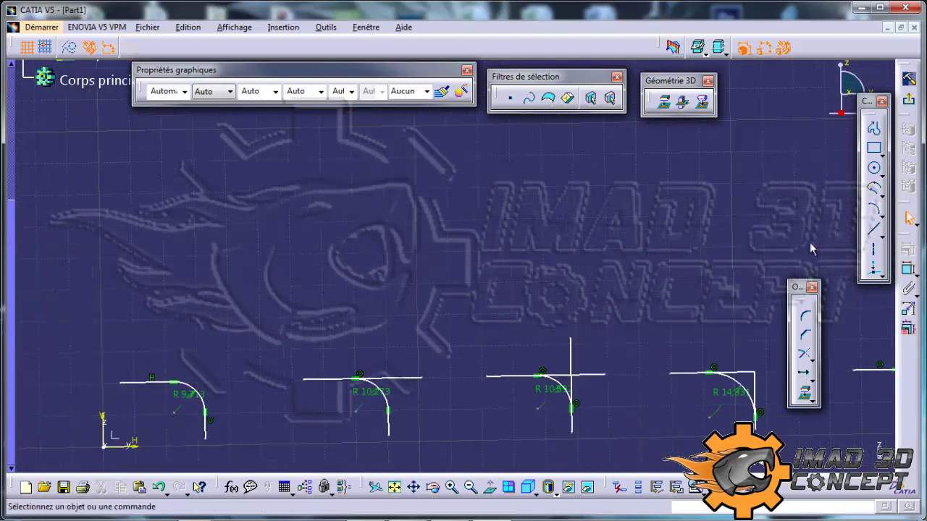
left_click(874, 147)
left_click(232, 150)
left_click(367, 260)
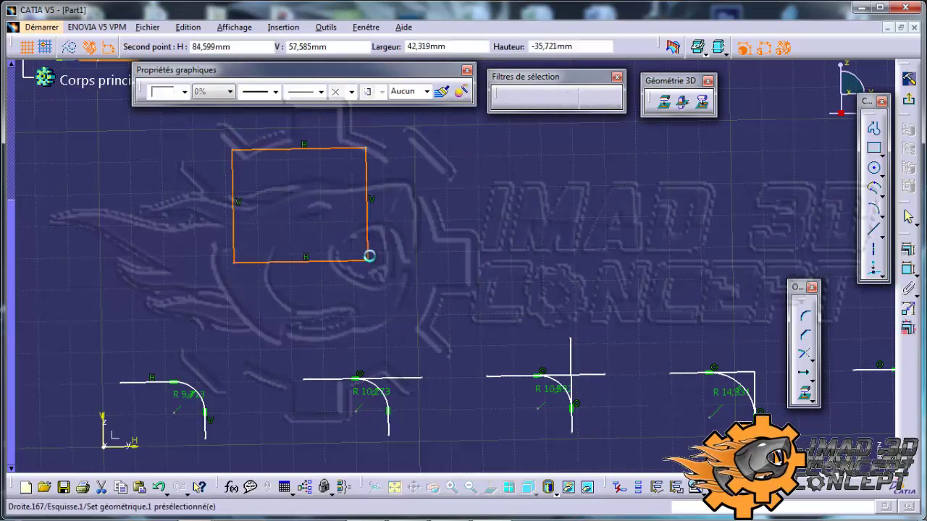
left_click(367, 261)
key("Delete")
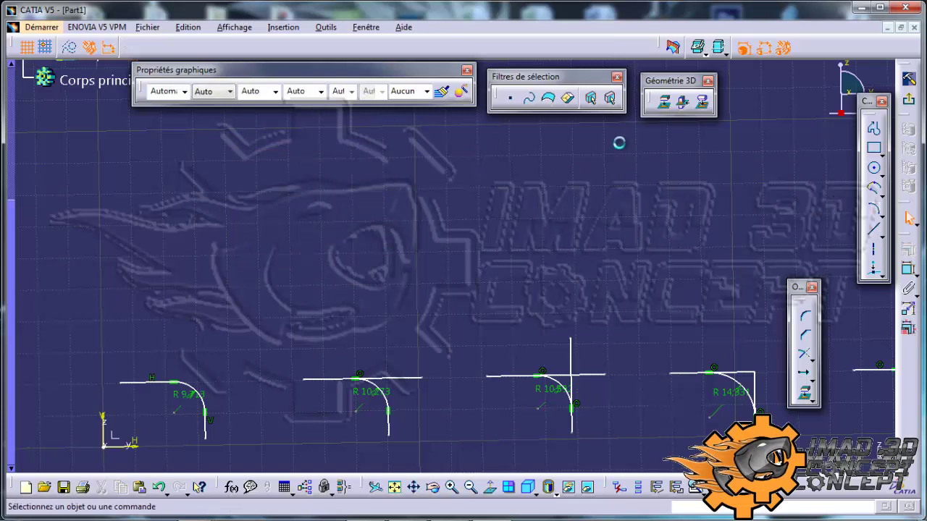
- Draw a closed, irregular five-sided profile above the row of filleted crosses
left_click(874, 128)
left_click(300, 144)
left_click(239, 215)
left_click(323, 245)
left_click(458, 212)
left_click(442, 127)
left_click(302, 145)
- Fillet all corners of the five-sided profile at once with a radius of 5 mm
middle_click_drag(356, 204, 384, 250)
left_click_drag(545, 147, 121, 305)
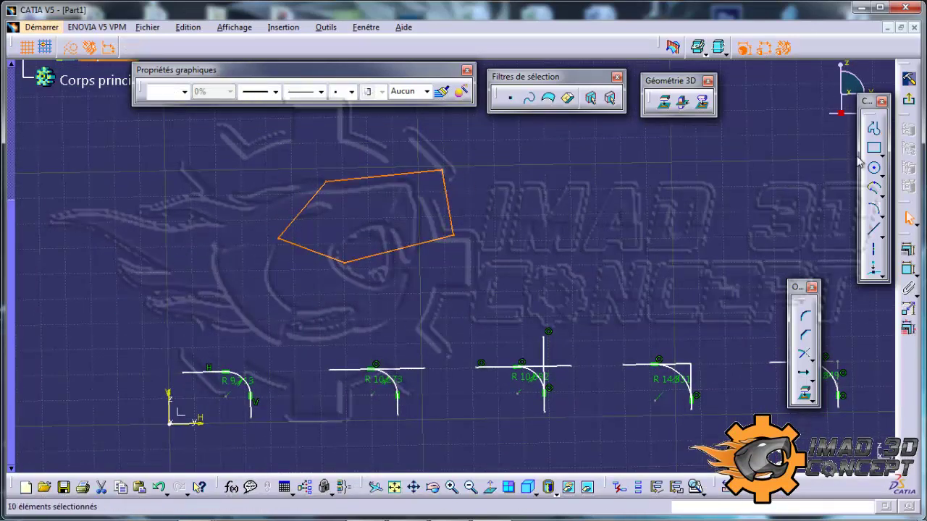
left_click(806, 317)
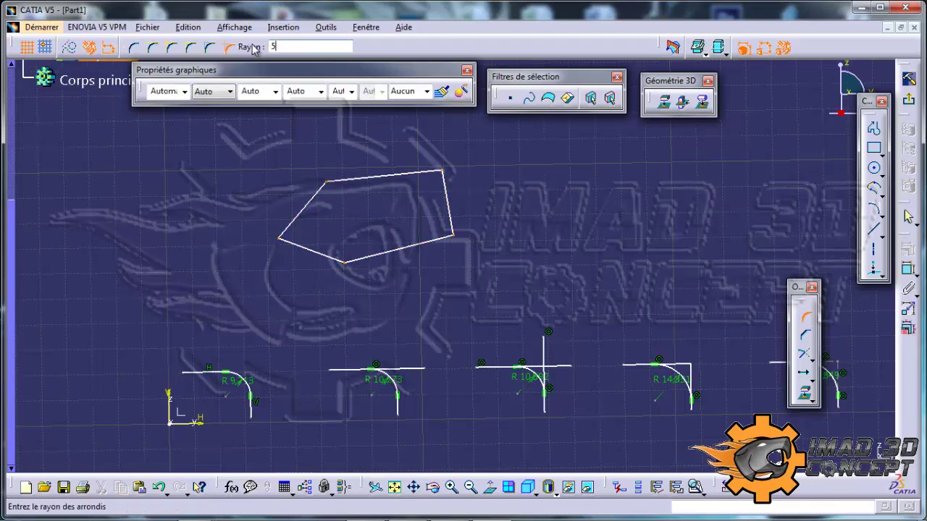
key("Return")
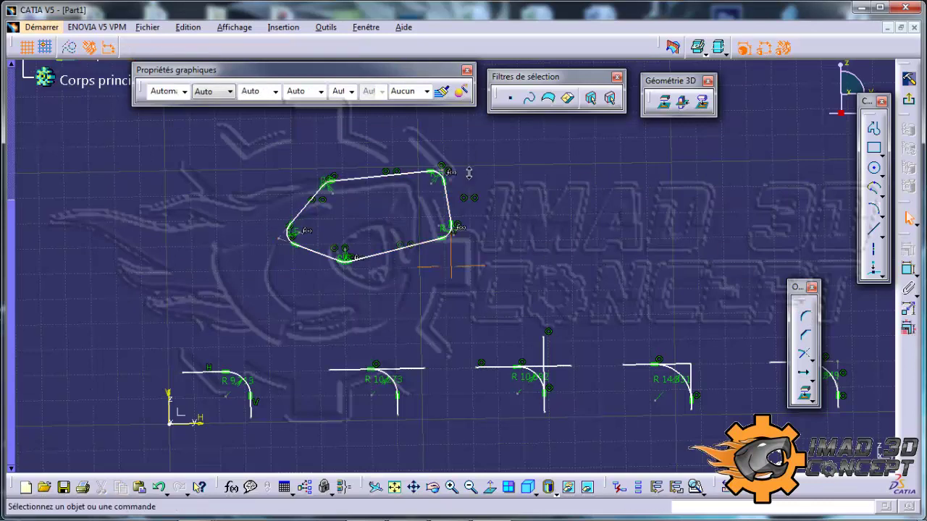
- Set the driving radius at the profile's upper inner corner to 7 mm for all linked fillets
middle_click_drag(469, 178, 450, 142)
middle_click(376, 208)
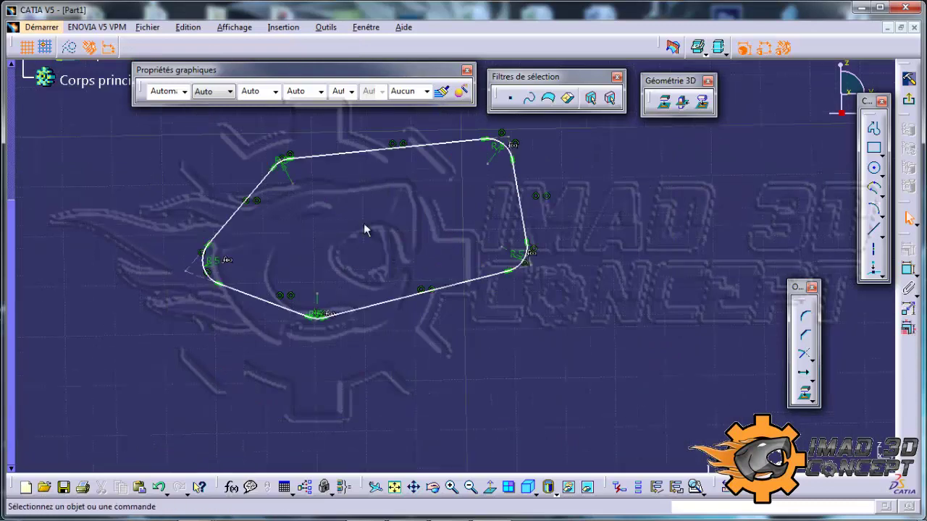
double_click(285, 178)
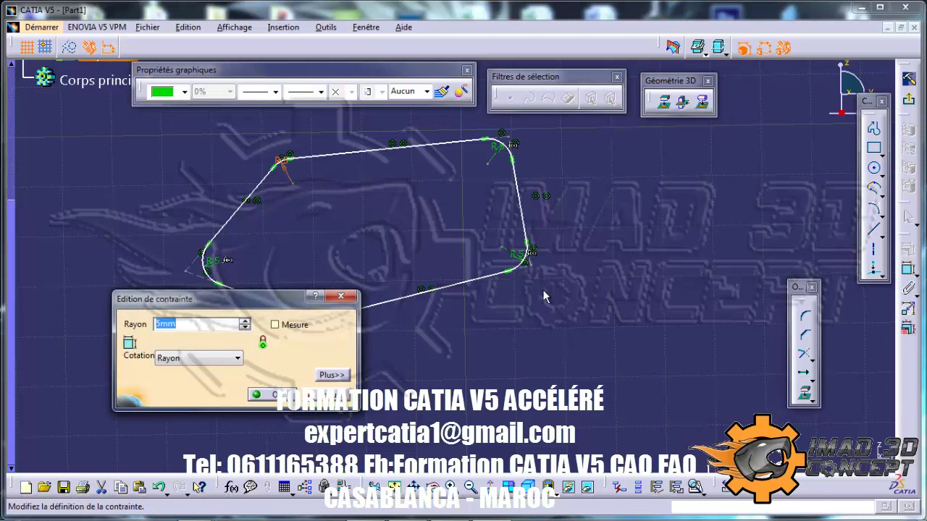
key("Return")
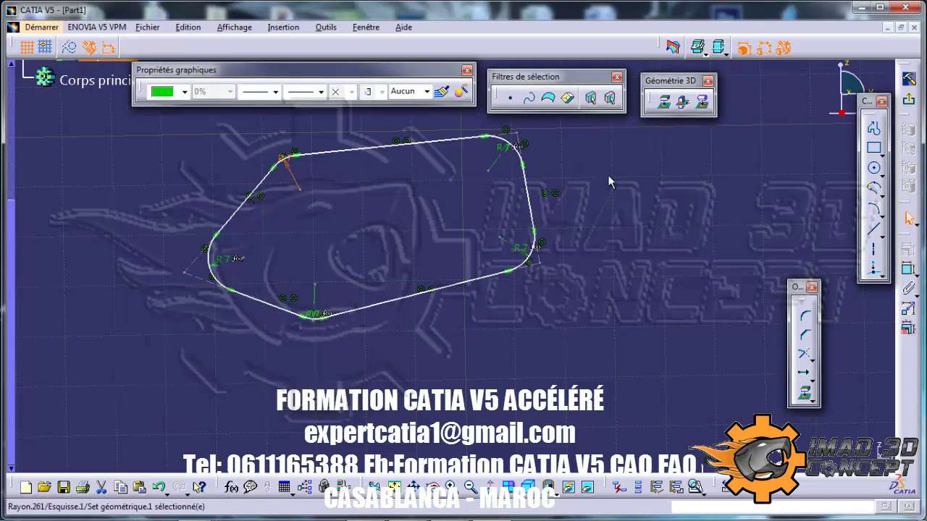
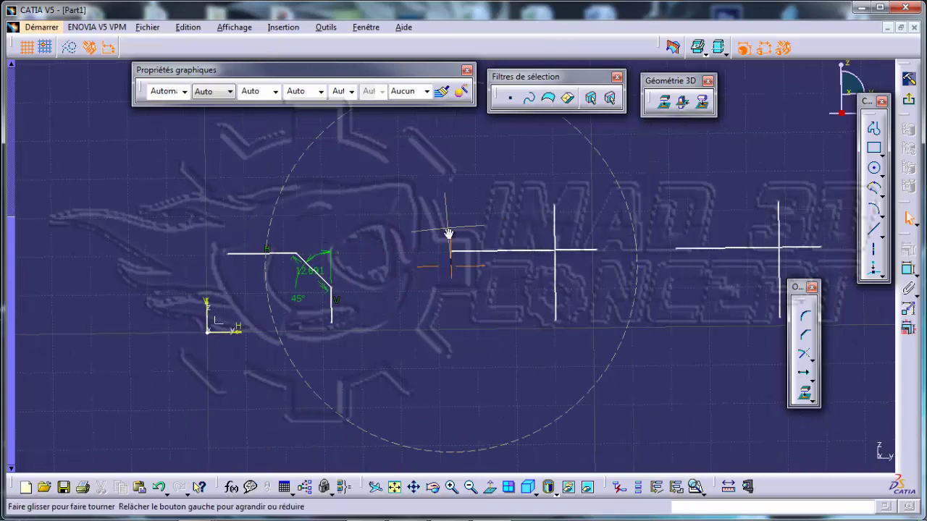
- Move the first chamfer's 45° angle dimension up, well clear of the corner
left_click(308, 252)
left_click_drag(295, 166, 262, 139)
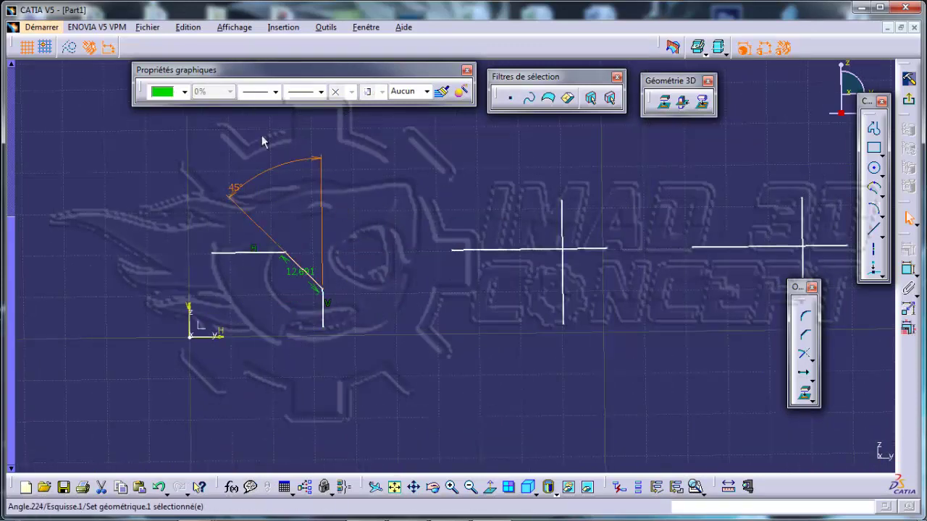
left_click(461, 241)
- Chamfer the second cross at 45° with a length of about 13 mm, trimming only the vertical line, and move its dimensions clear of the lines
middle_click_drag(569, 227, 471, 210)
left_click(478, 229)
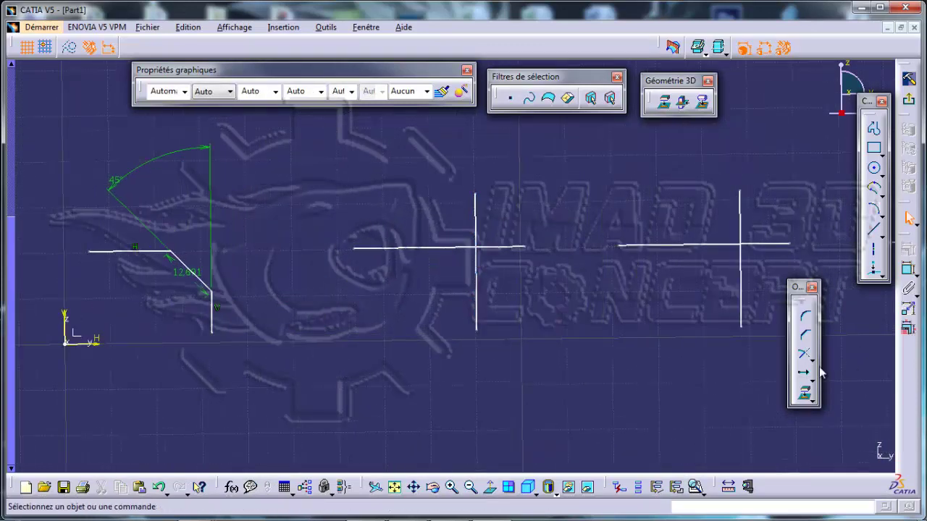
left_click(805, 335)
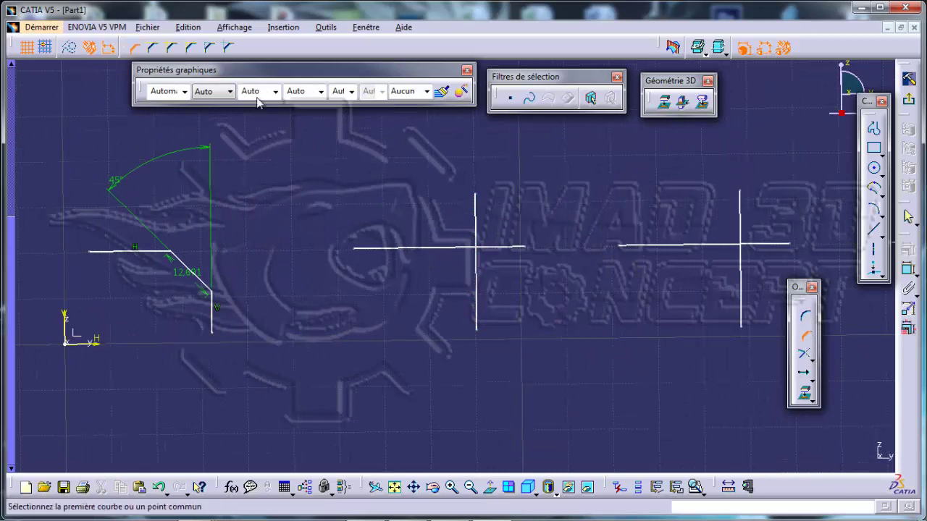
left_click(475, 265)
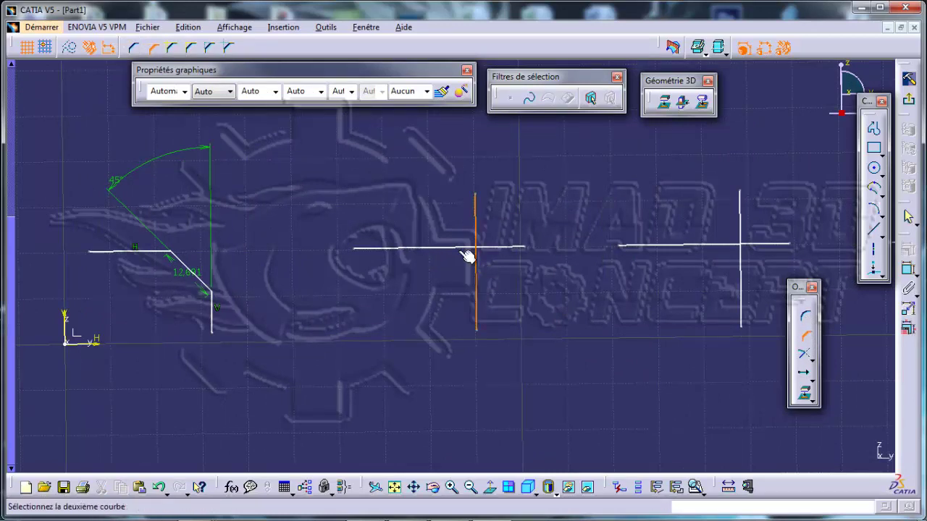
left_click(450, 249)
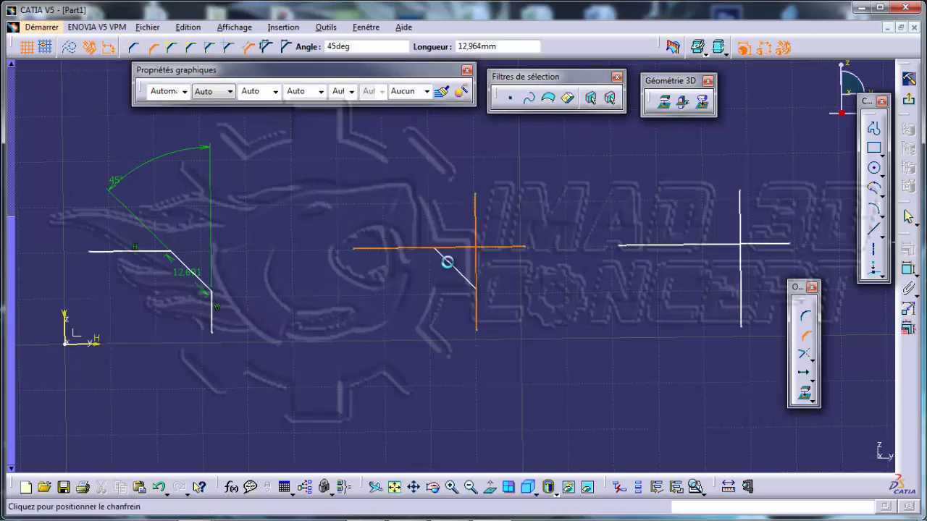
left_click(457, 267)
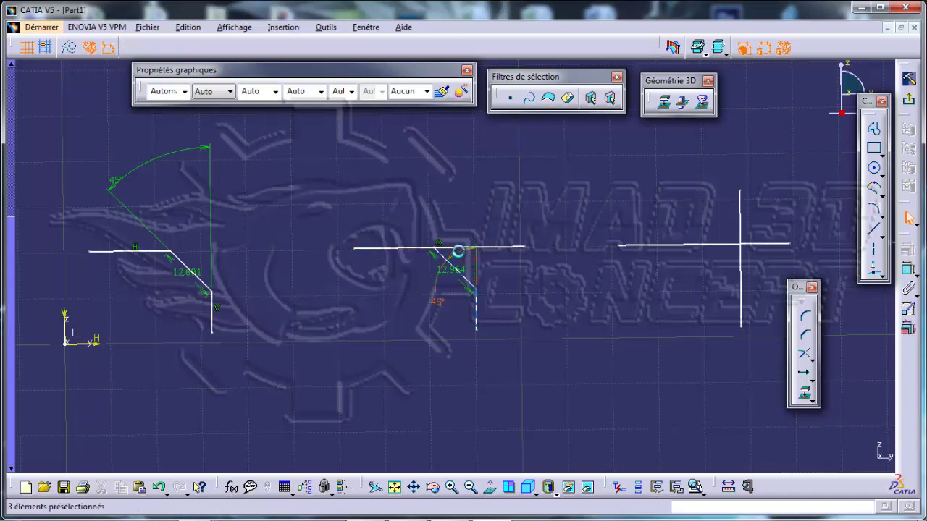
left_click_drag(451, 257, 419, 158)
left_click_drag(458, 272, 432, 299)
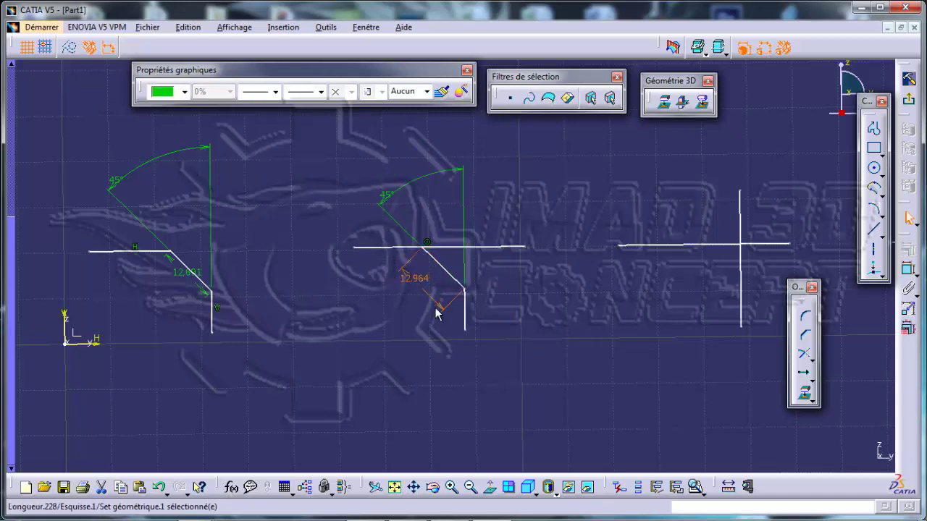
- Chamfer the third cross using two lengths of about 8.9 mm each, trimming only the vertical line picked first
middle_click_drag(450, 246, 389, 246)
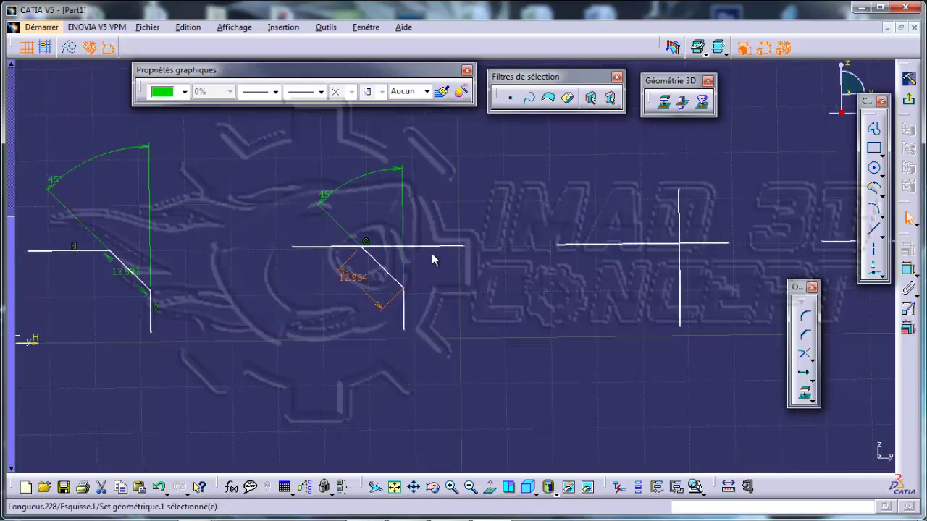
middle_click_drag(624, 299, 564, 300)
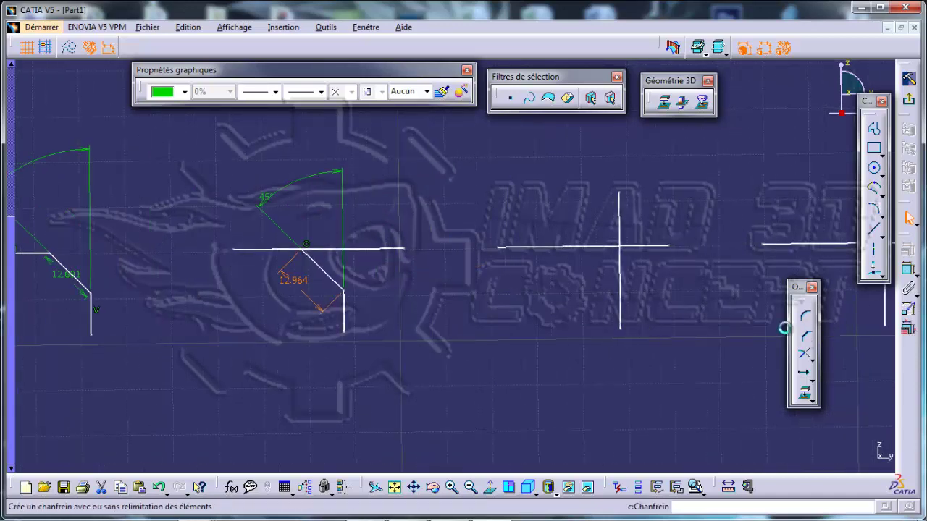
left_click(803, 334)
left_click(620, 267)
left_click(608, 249)
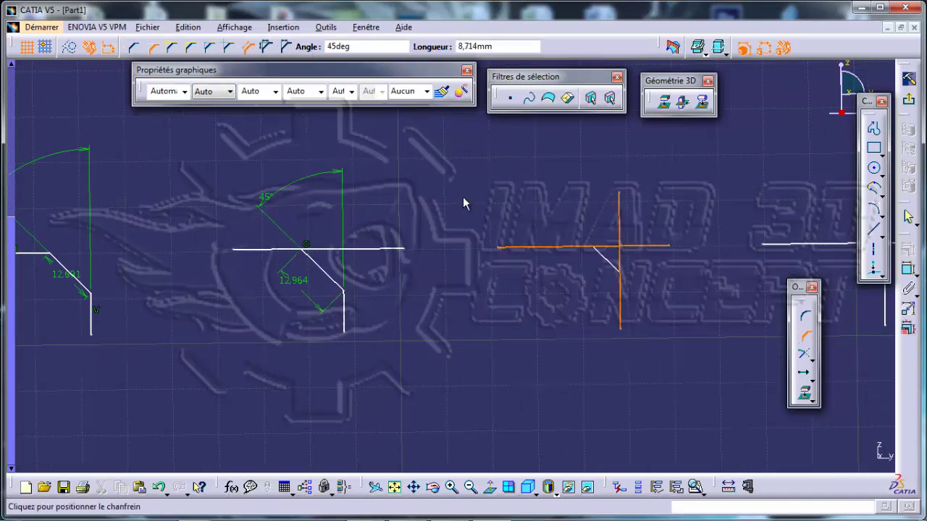
left_click(267, 47)
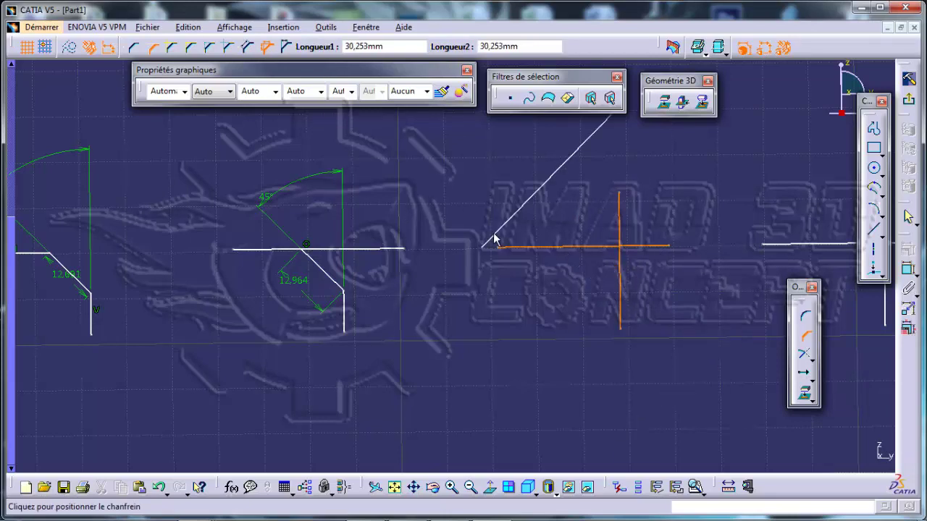
left_click(617, 270)
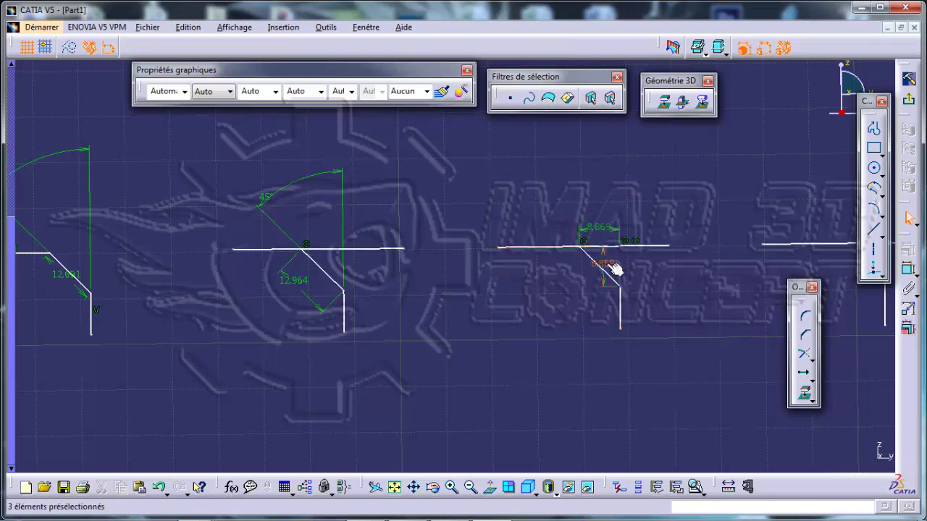
- Move the third chamfer's vertical and horizontal length dimensions clear of the lines
left_click(605, 265)
left_click_drag(605, 263, 647, 261)
left_click_drag(612, 229, 610, 220)
- Chamfer the fourth cross by angle and first length, at 45° and about 10 mm, trimming only the vertical line picked first
middle_click_drag(679, 267, 454, 283)
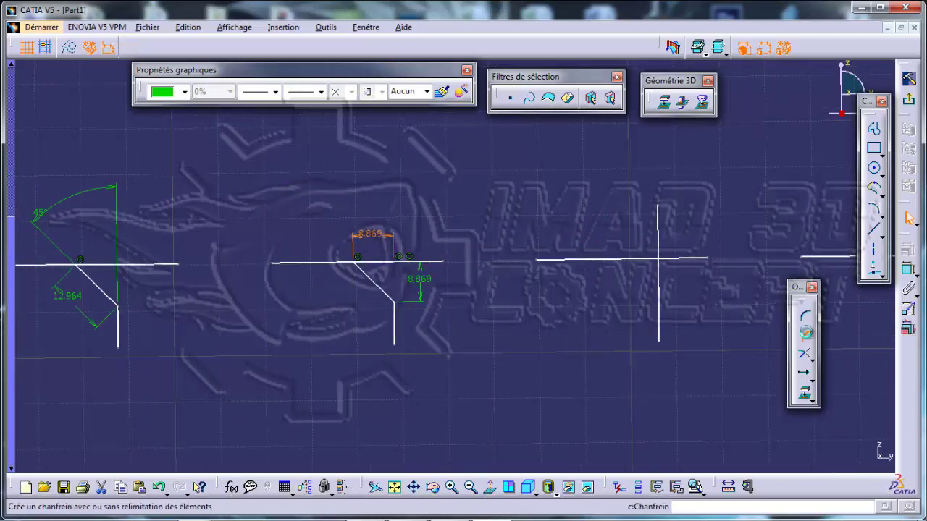
left_click(807, 337)
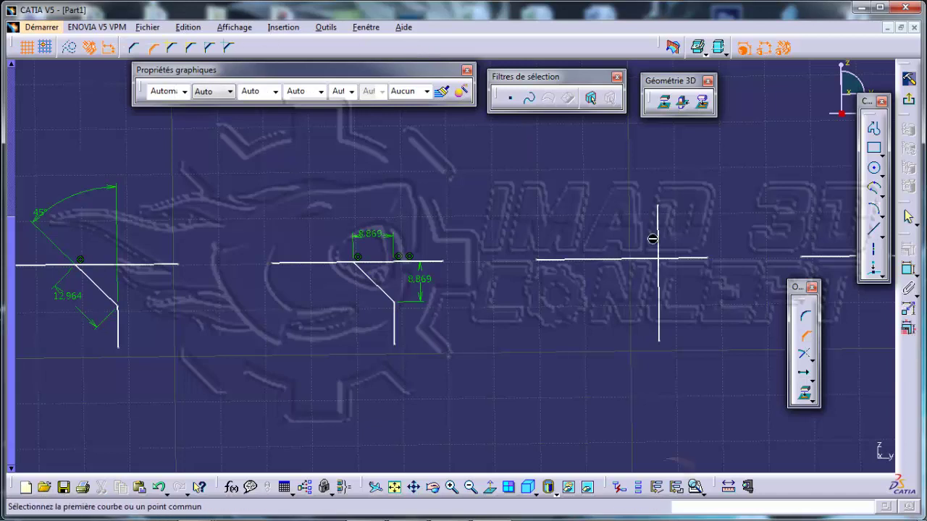
left_click(658, 290)
left_click(644, 260)
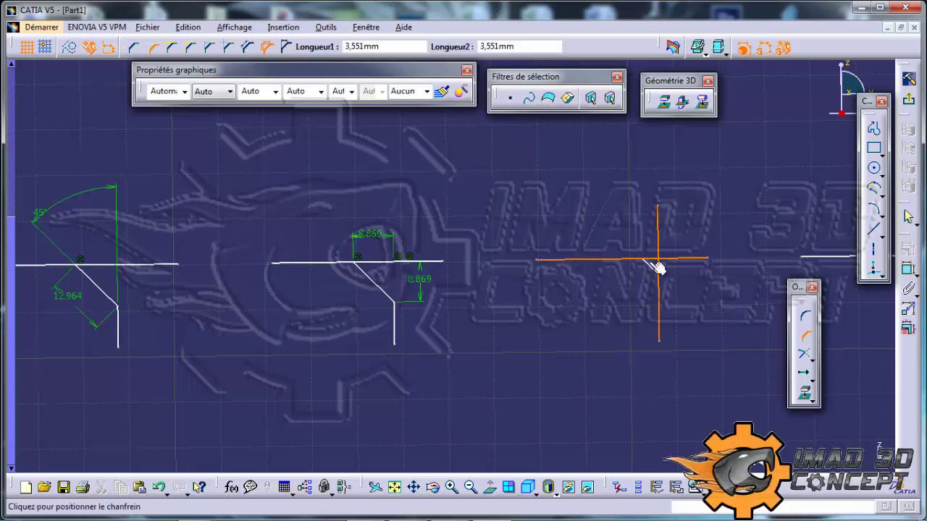
left_click(287, 46)
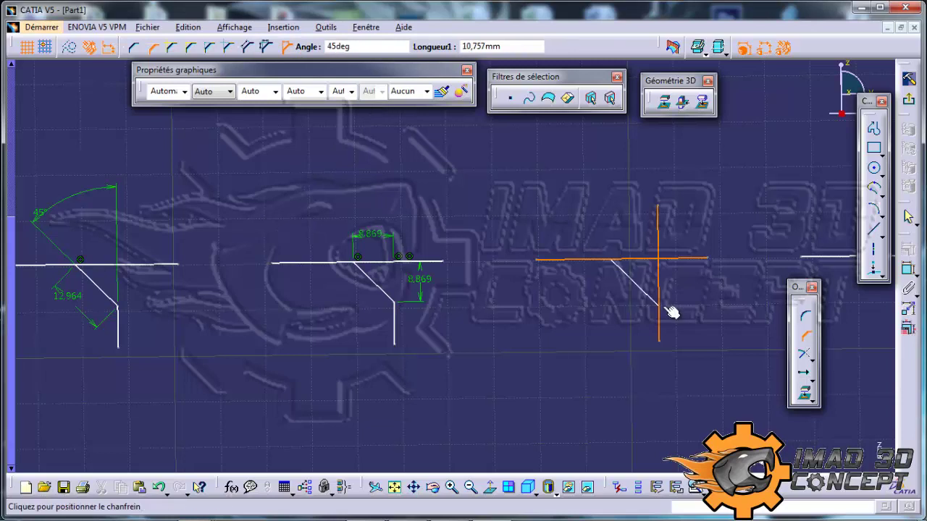
left_click(637, 284)
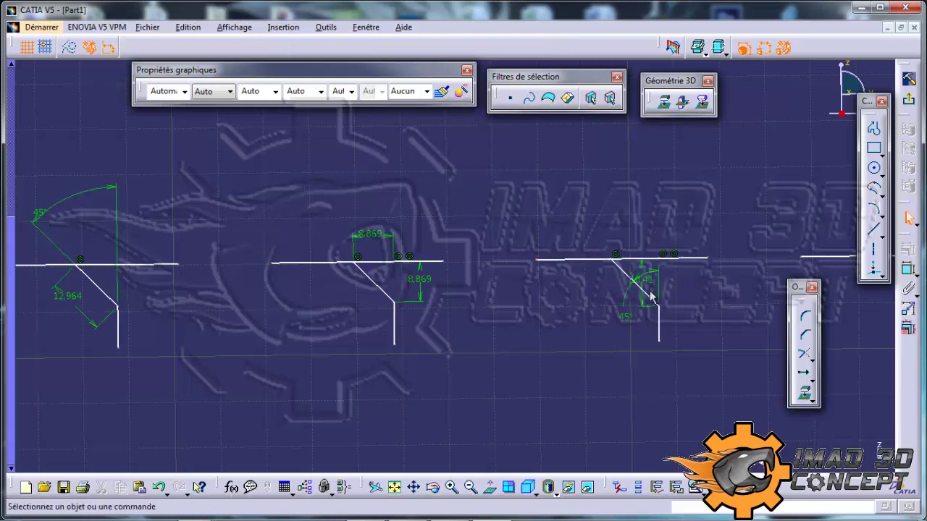
- Move the fourth chamfer's length dimension aside and undo the chamfers on the second, third and fourth crosses
left_click_drag(643, 265, 719, 274)
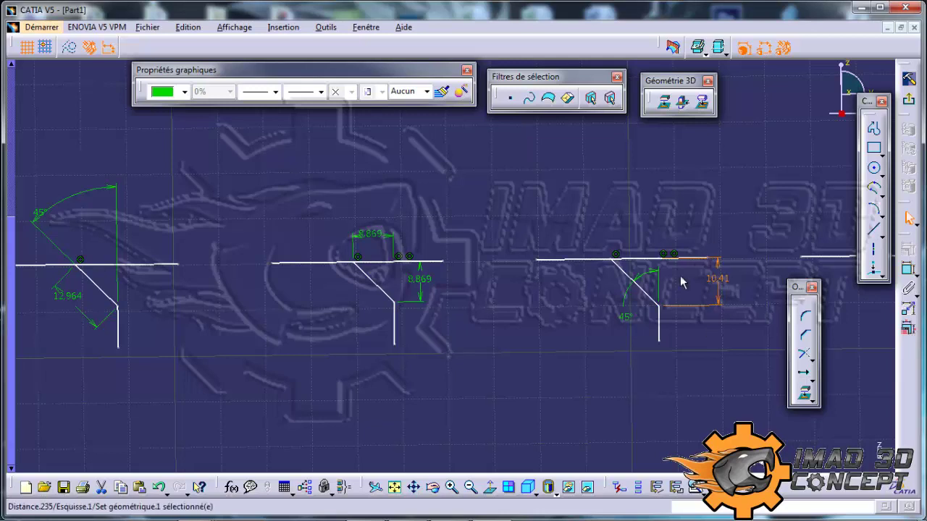
mouse_move(508, 173)
middle_mouse_down()
mouse_move(509, 230)
mouse_move(502, 205)
mouse_move(534, 207)
middle_mouse_up()
left_click(415, 238)
key("ctrl+z")
key("ctrl+z")
key("ctrl+z")
key("ctrl+z")
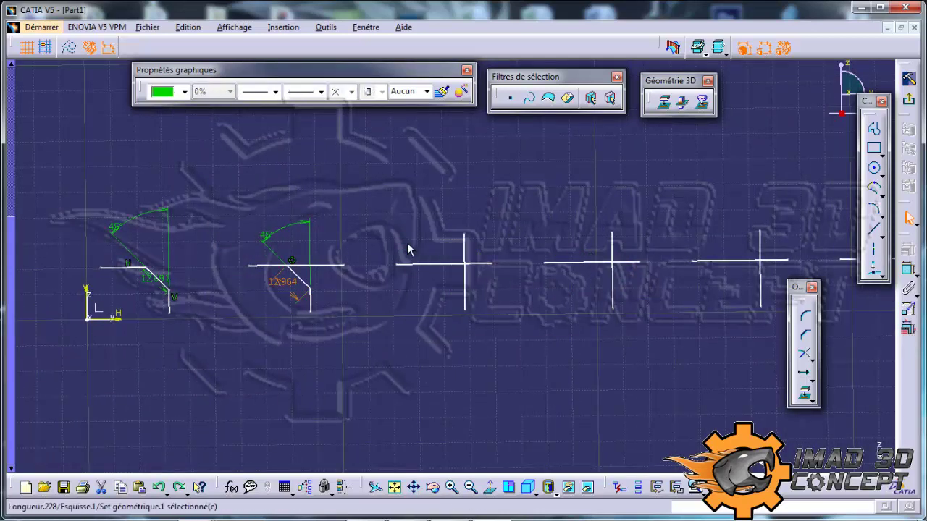
key("ctrl+z")
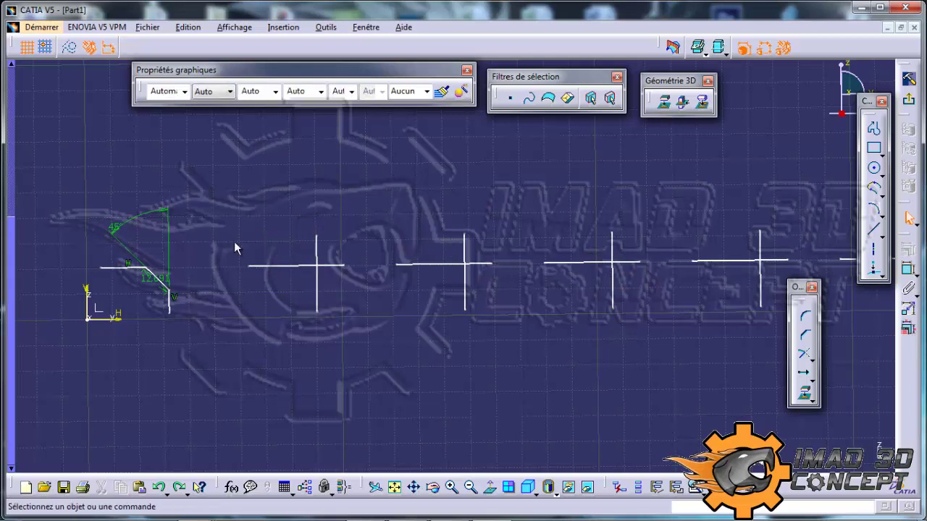
mouse_move(269, 216)
middle_mouse_down()
mouse_move(291, 214)
mouse_move(284, 210)
middle_mouse_up()
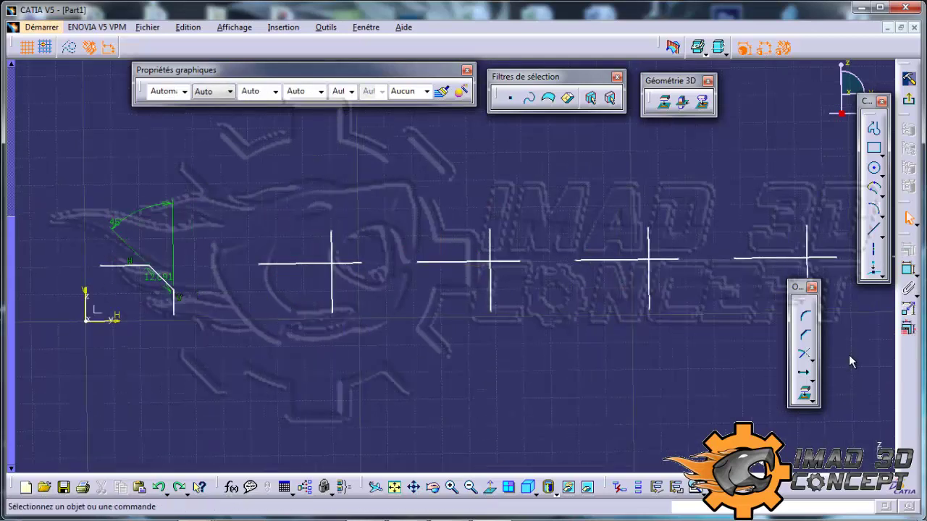
- Chamfer the second cross at 45°, trimming only the vertical line picked first
left_click(807, 337)
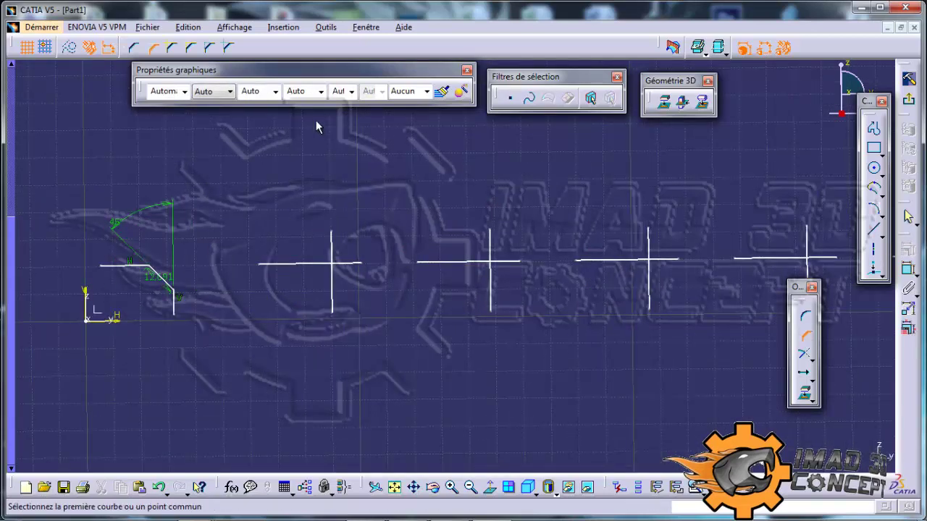
left_click(323, 266)
left_click(324, 282)
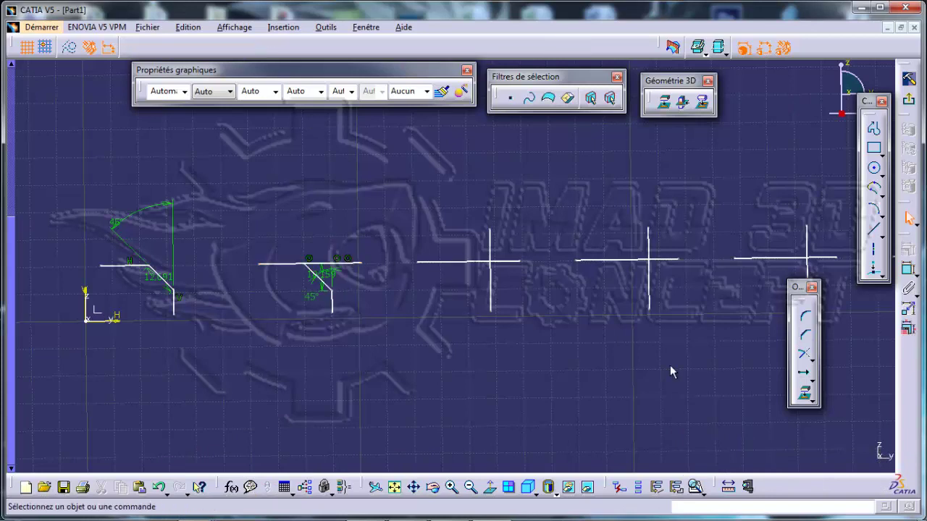
- Chamfer the third cross at 45° and about 8 mm without trimming either line
left_click(804, 338)
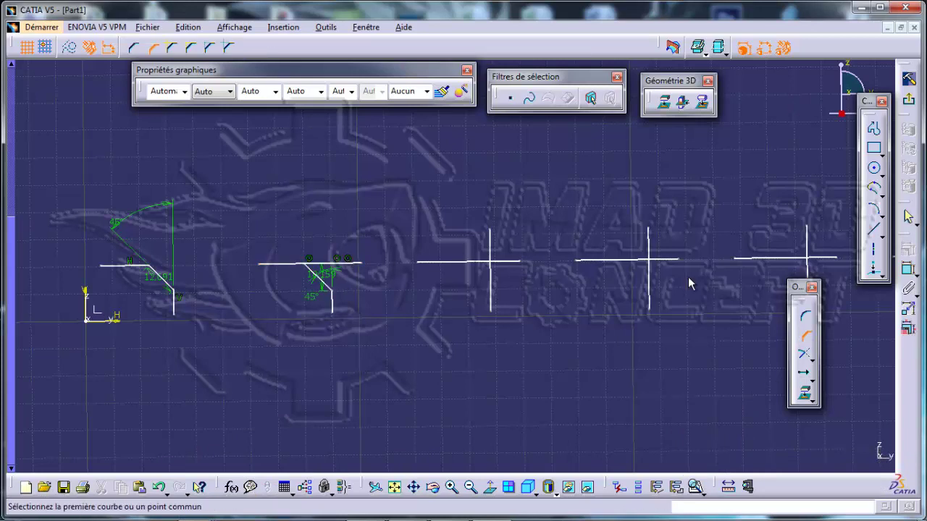
left_click(172, 48)
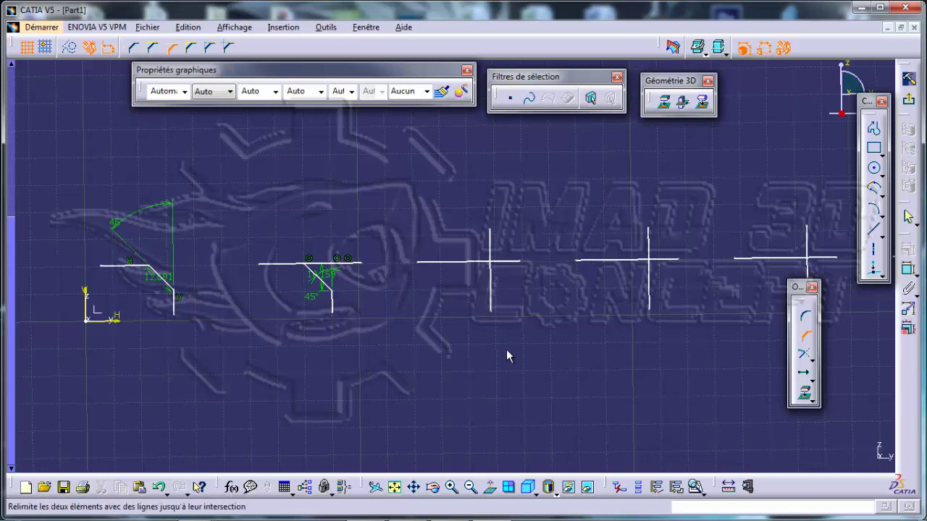
left_click(469, 264)
left_click(511, 288)
mouse_move(529, 294)
middle_mouse_down()
mouse_move(455, 291)
mouse_move(397, 264)
middle_mouse_up()
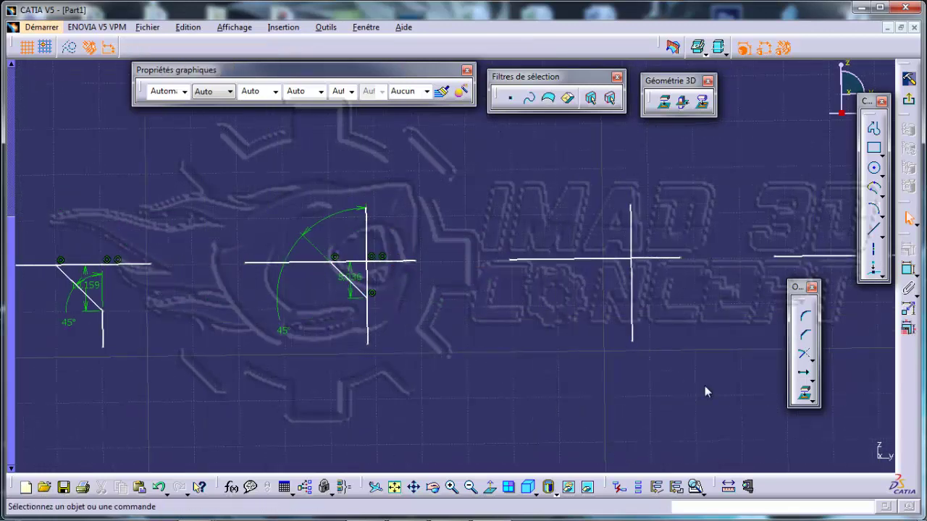
- Chamfer the fourth cross at 45° and about 8.6 mm, trimming both lines only as far as their intersection
left_click(806, 336)
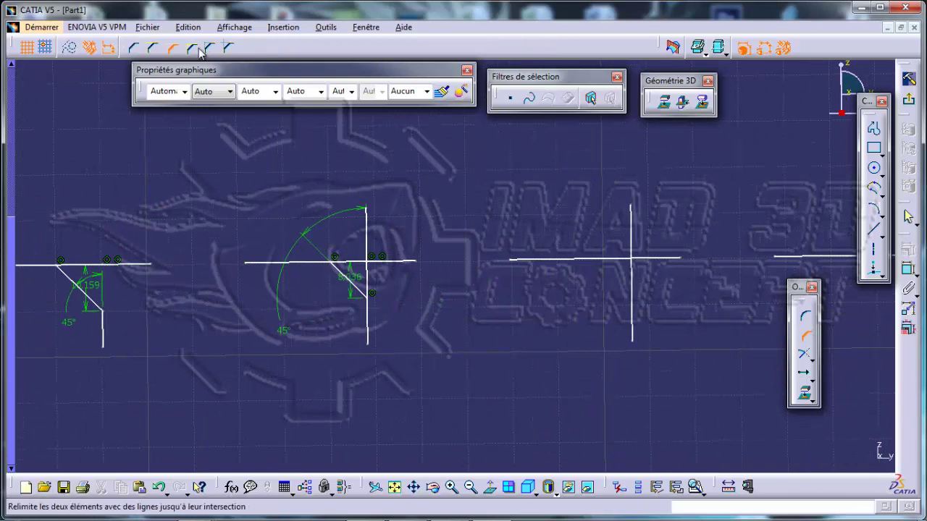
left_click(626, 263)
left_click(656, 287)
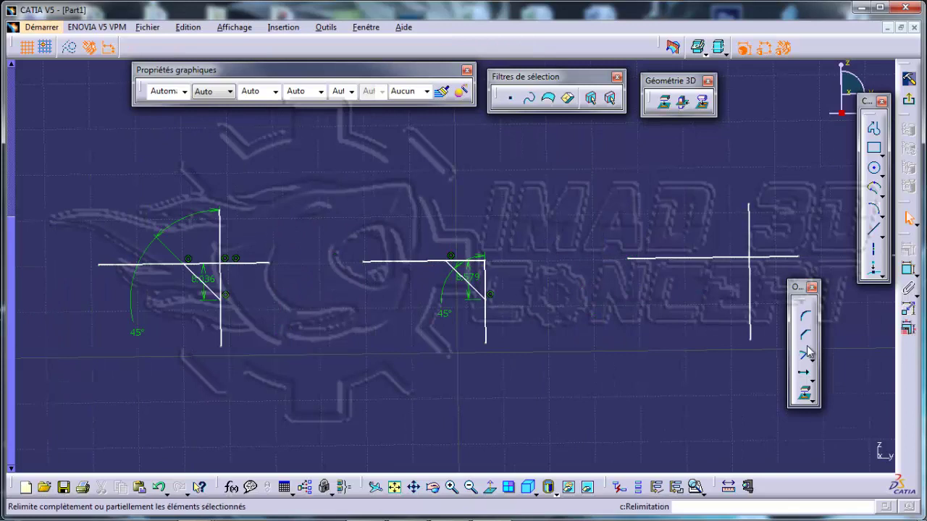
- Chamfer the fifth cross at 45° and about 9.8 mm, trimming both lines and keeping the cut corner segments as construction lines
left_click(806, 336)
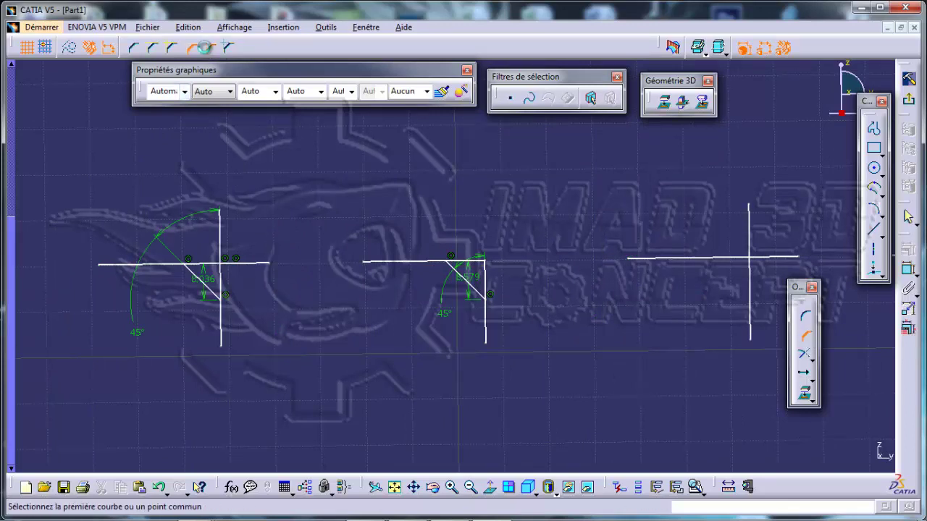
left_click(749, 266)
left_click(742, 258)
left_click(760, 284)
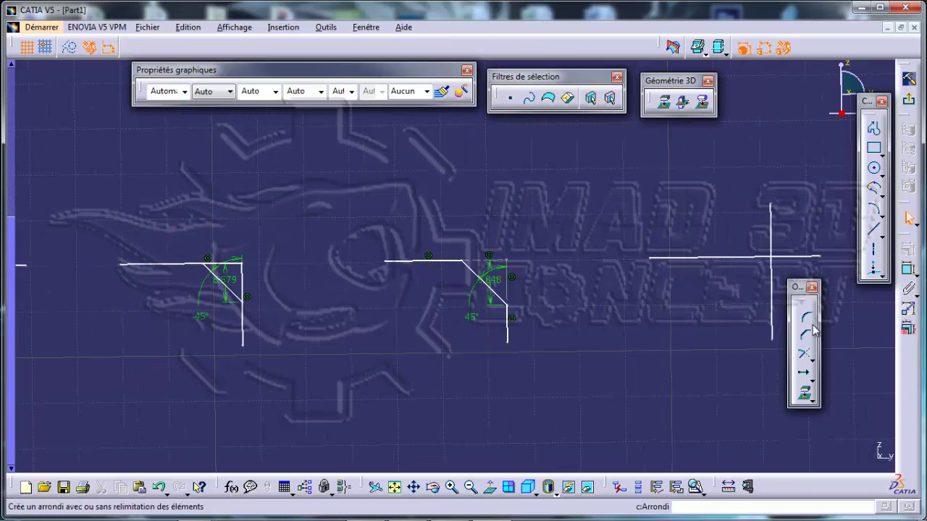
- Chamfer the sixth cross at 45° using the option that creates construction lines without trimming
left_click(806, 336)
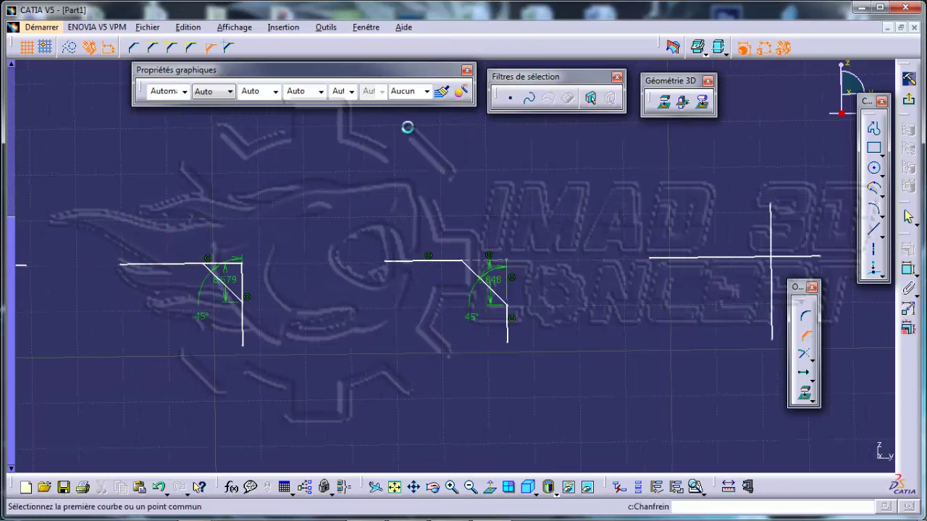
left_click(233, 50)
middle_click_drag(823, 299, 713, 304)
left_click(670, 289)
left_click(663, 262)
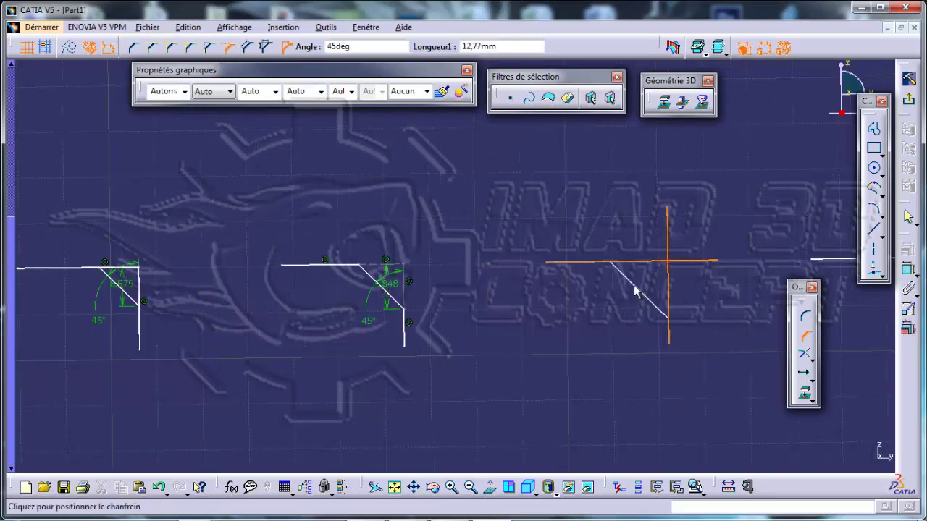
left_click(638, 280)
- Delete all the chamfered crosses and their dimensions from the sketch
middle_click_drag(671, 292, 660, 362)
mouse_move(657, 291)
middle_mouse_down()
mouse_move(563, 305)
mouse_move(566, 269)
mouse_move(555, 341)
mouse_move(461, 255)
middle_mouse_up()
mouse_move(336, 328)
middle_mouse_down("ctrl")
mouse_move(329, 341)
mouse_move(436, 338)
middle_mouse_up("ctrl")
left_click_drag(699, 368, 120, 189)
key("Delete")
- Detach the Relimitations tools as a floating toolbar over the sketch area
mouse_move(405, 346)
middle_mouse_down("ctrl")
mouse_move(281, 271)
mouse_move(501, 287)
mouse_move(525, 276)
middle_mouse_up("ctrl")
middle_click_drag(525, 276, 518, 225, "ctrl")
left_click(814, 359)
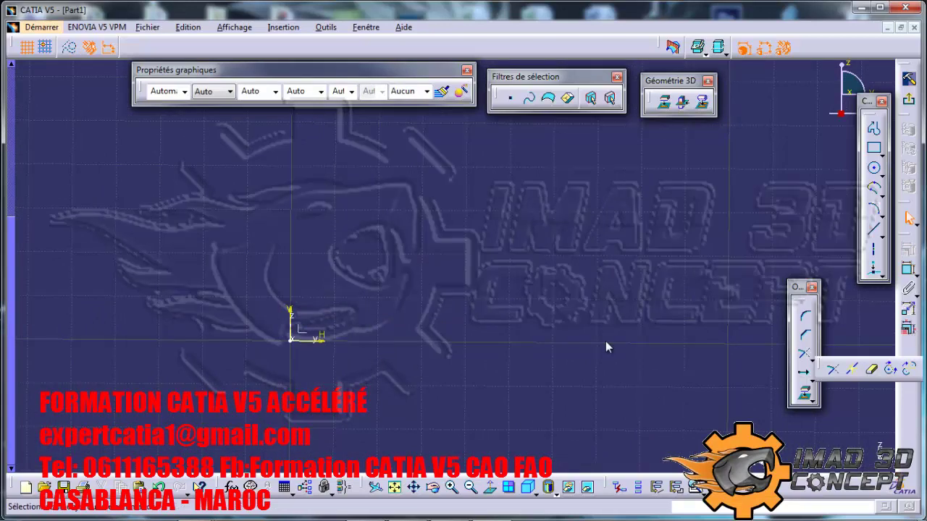
left_click_drag(829, 367, 648, 205)
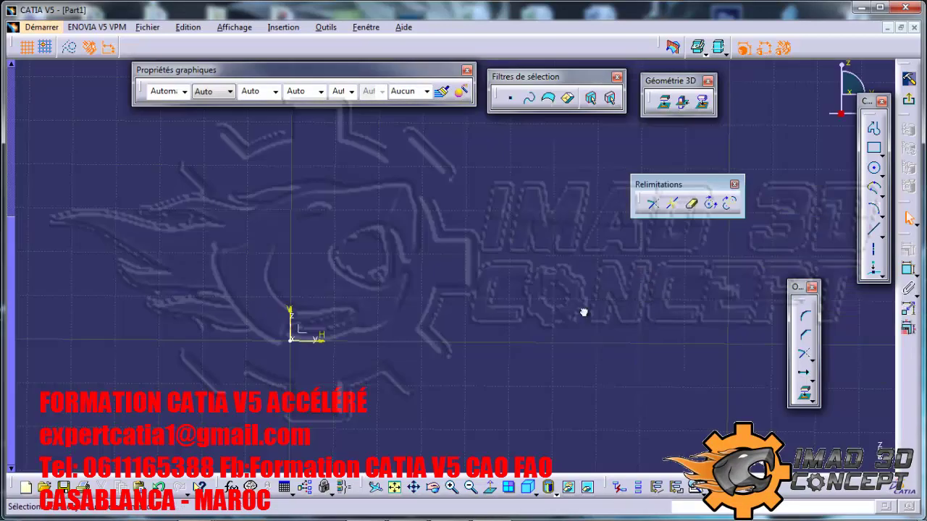
- Sketch an open four-line profile around the origin with a horizontal lower edge, leaving its upper-left corner open
left_click(875, 132)
left_click(202, 296)
left_click(449, 233)
left_click(454, 393)
left_click(298, 393)
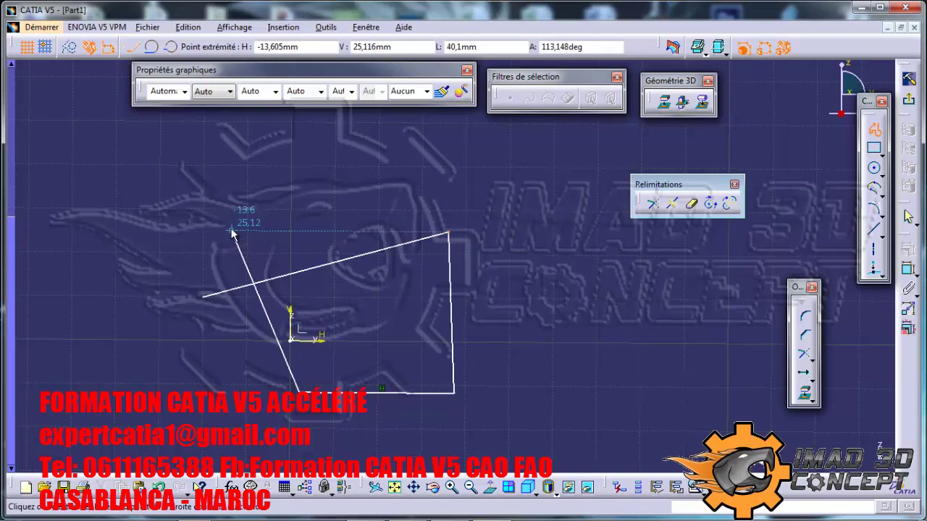
left_click(261, 330)
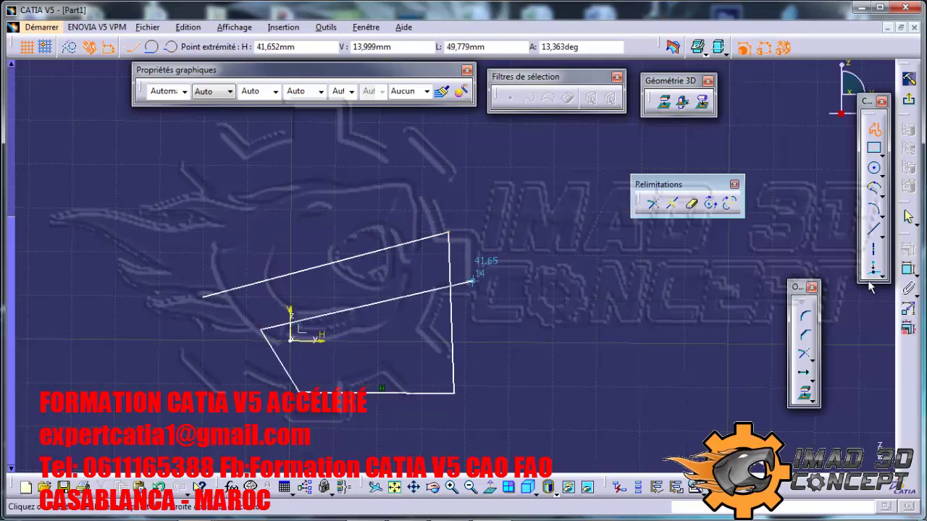
key("Escape")
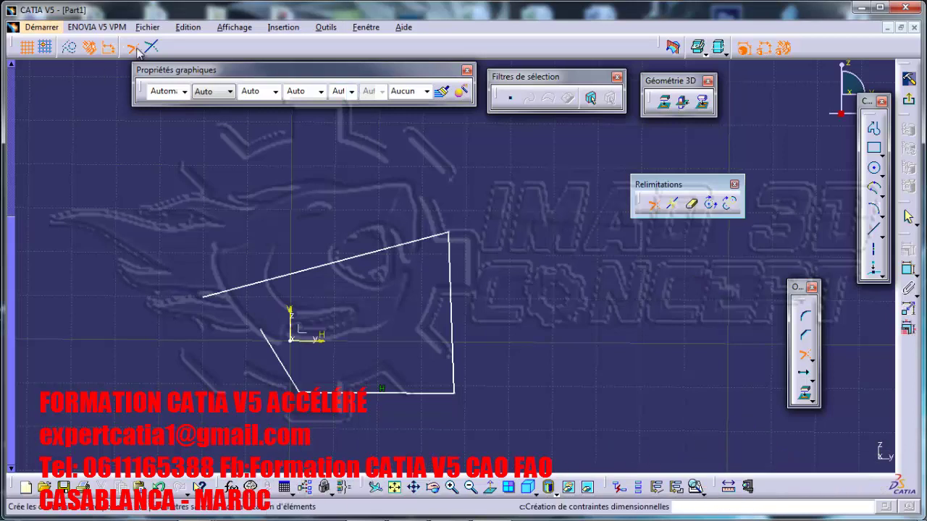
- Try trimming the short slanted line and the upper line together to close the profile's open corner
left_click(282, 355)
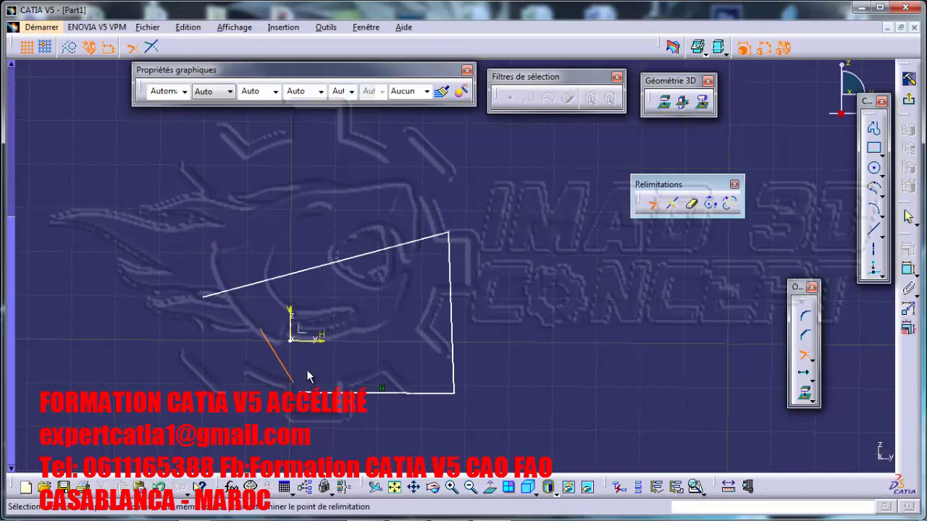
left_click(236, 285)
left_click(255, 287)
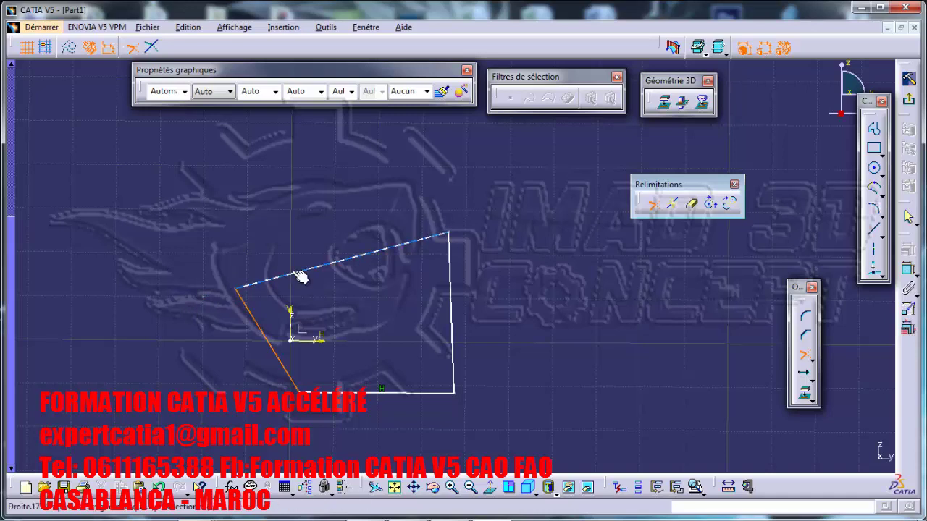
left_click(190, 207)
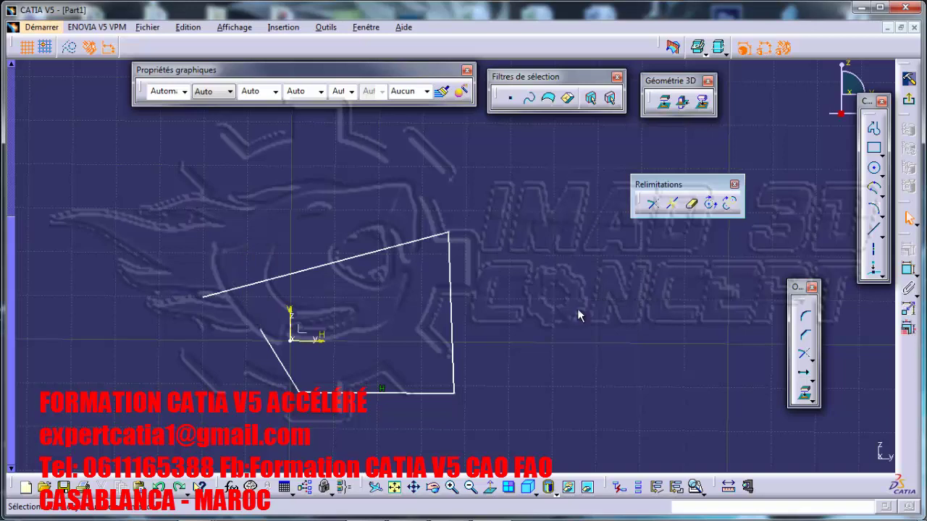
- Try trimming only the short slanted line to the upper line, keeping the upper line at full length
left_click(804, 353)
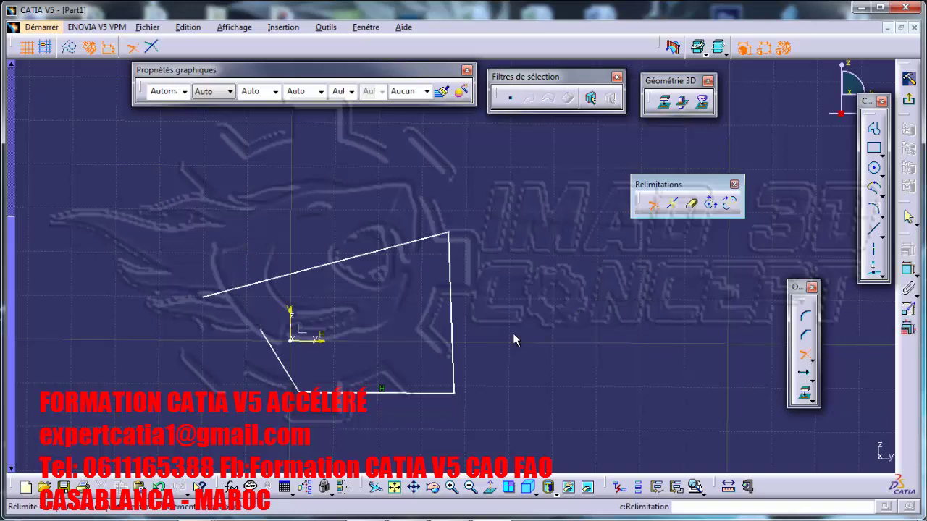
left_click(284, 360)
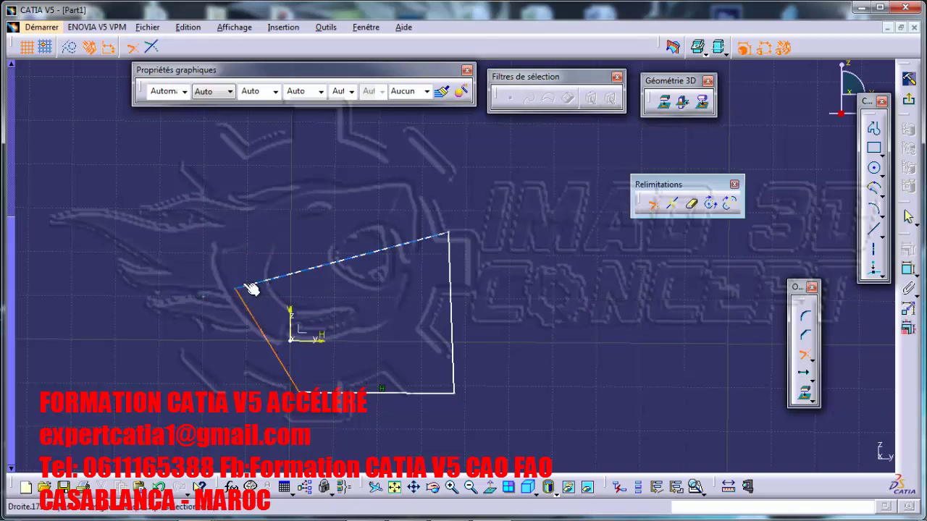
left_click(227, 293)
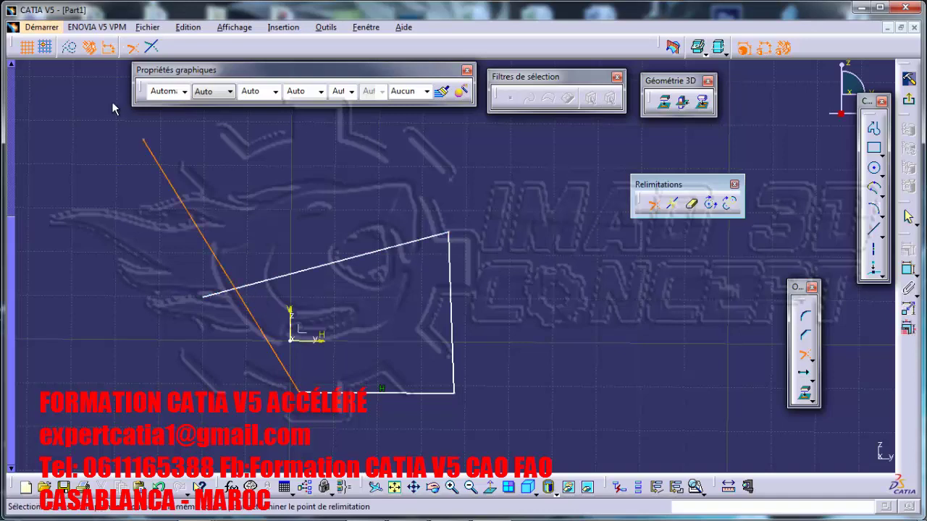
left_click(154, 47)
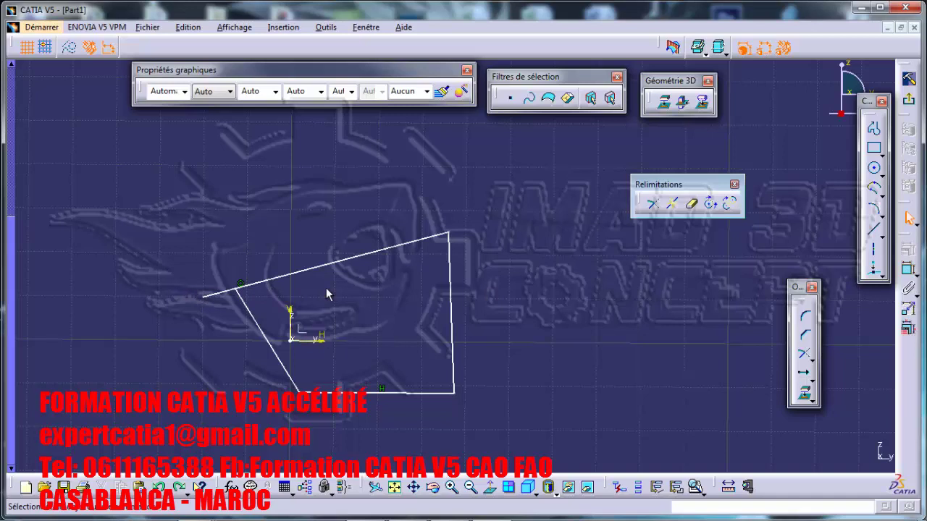
left_click(226, 317)
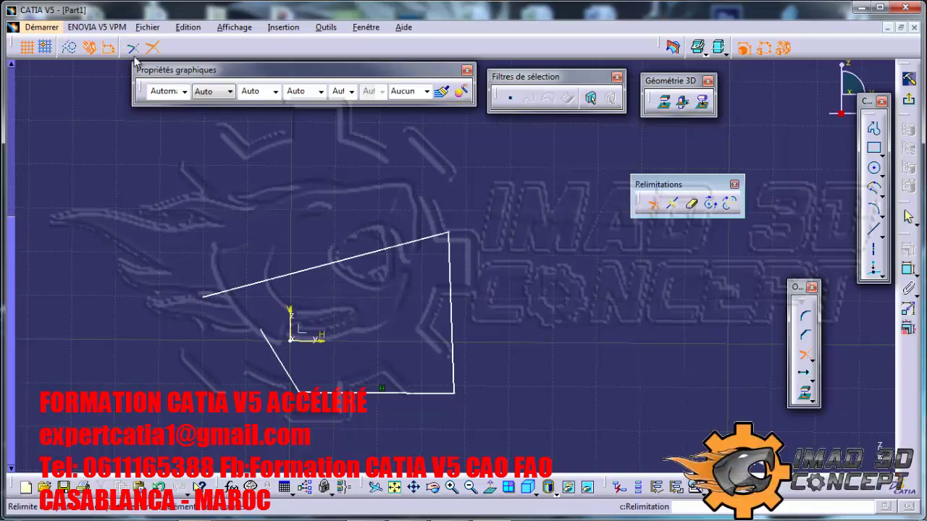
- Close the profile's open corner by trimming both the slanted line and the upper line to their intersection
left_click(262, 338)
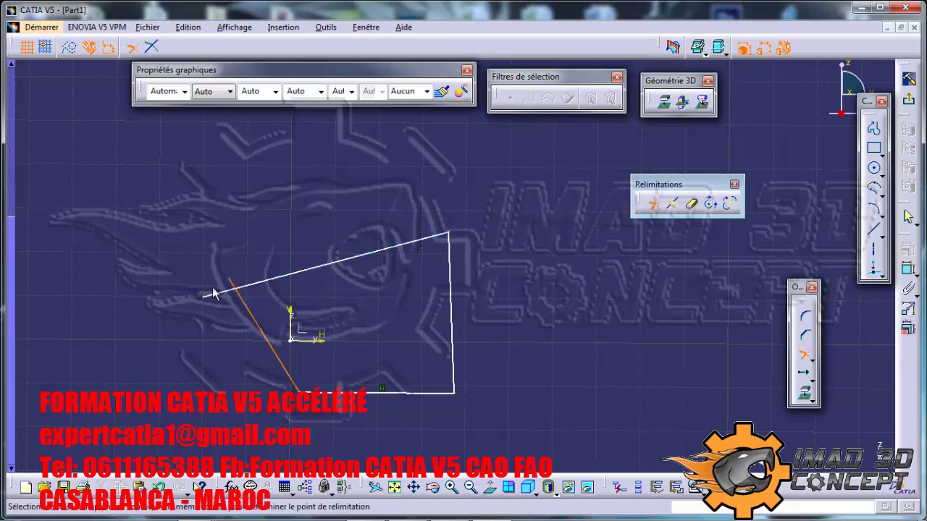
left_click(320, 267)
middle_click_drag(427, 328, 432, 319)
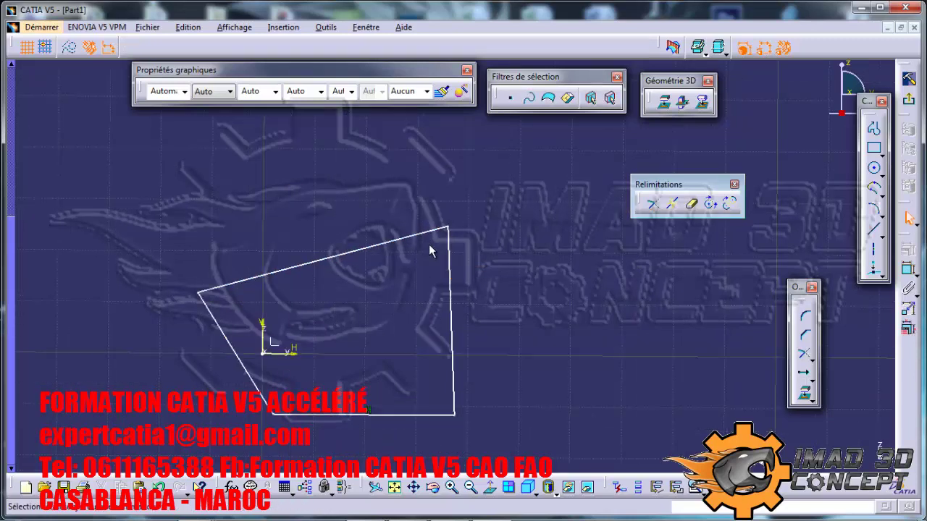
- Draw a nearly horizontal line from inside the profile across its right edge to the outside
left_click(811, 359)
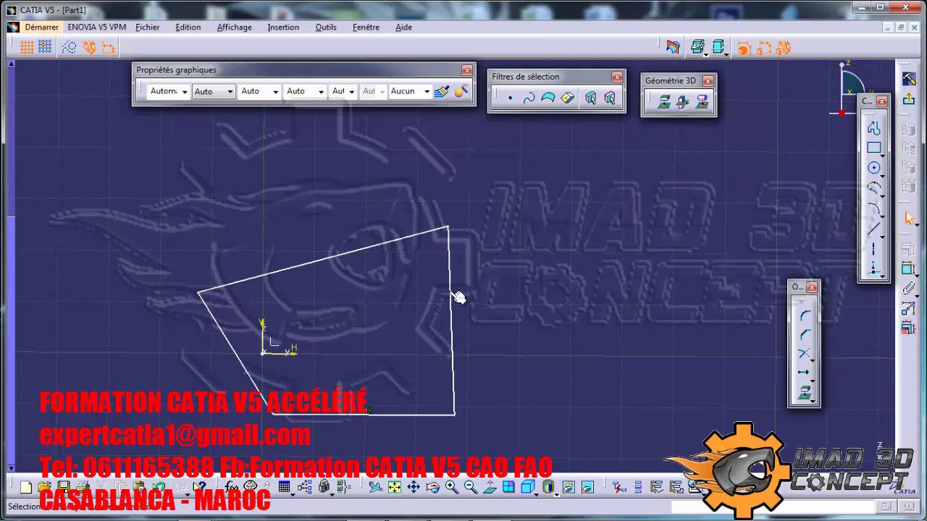
left_click(874, 229)
left_click(337, 329)
left_click(543, 321)
left_click(451, 313)
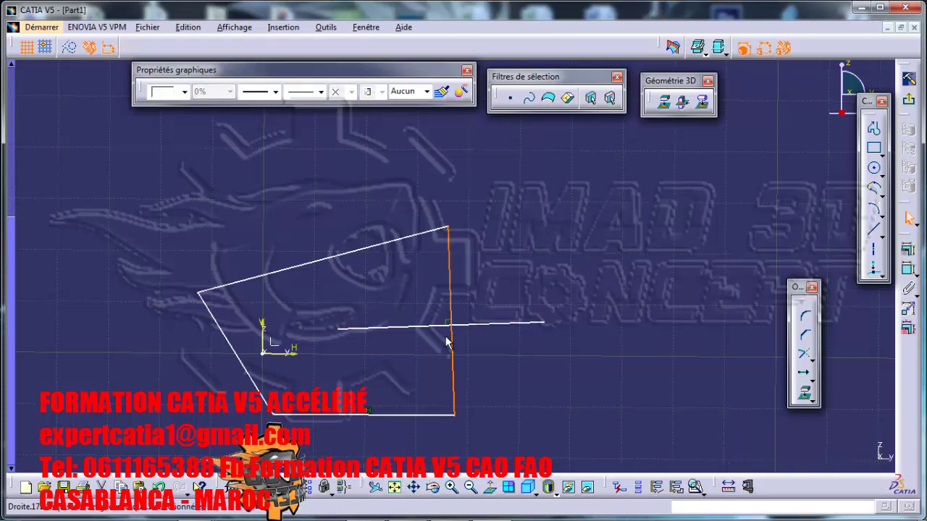
left_click(599, 226)
- Break the profile's right edge at the crossing line and select each of its two halves in turn
left_click(813, 361)
left_click(864, 374)
left_click(452, 304)
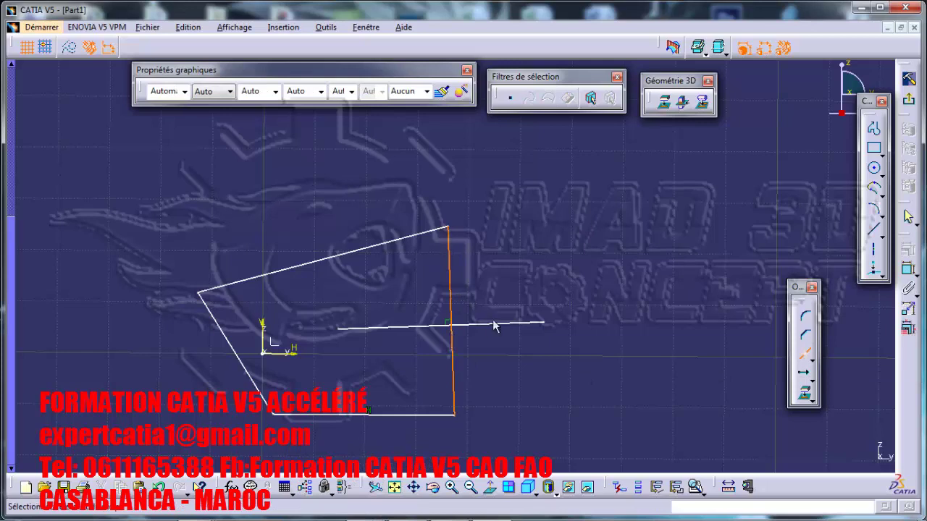
left_click(467, 327)
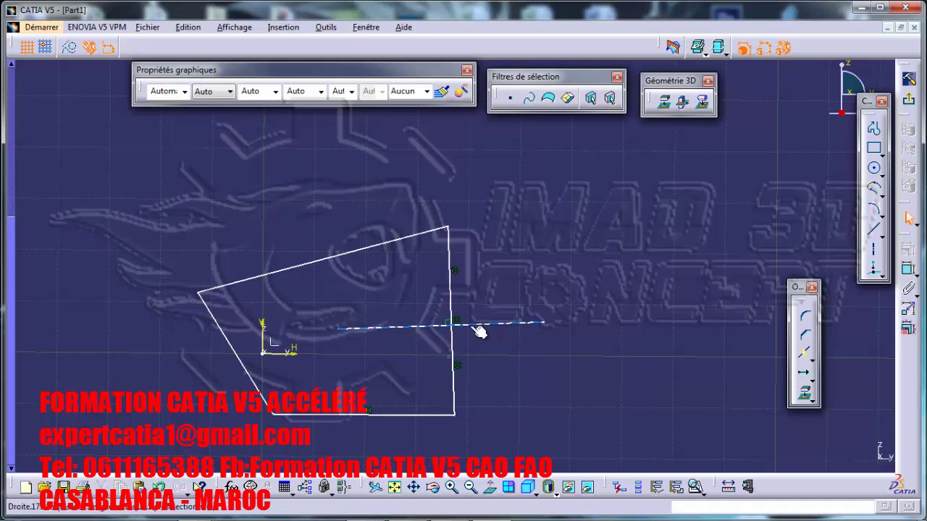
left_click(451, 296)
left_click(453, 346)
left_click(450, 288)
left_click(452, 346)
left_click(545, 278)
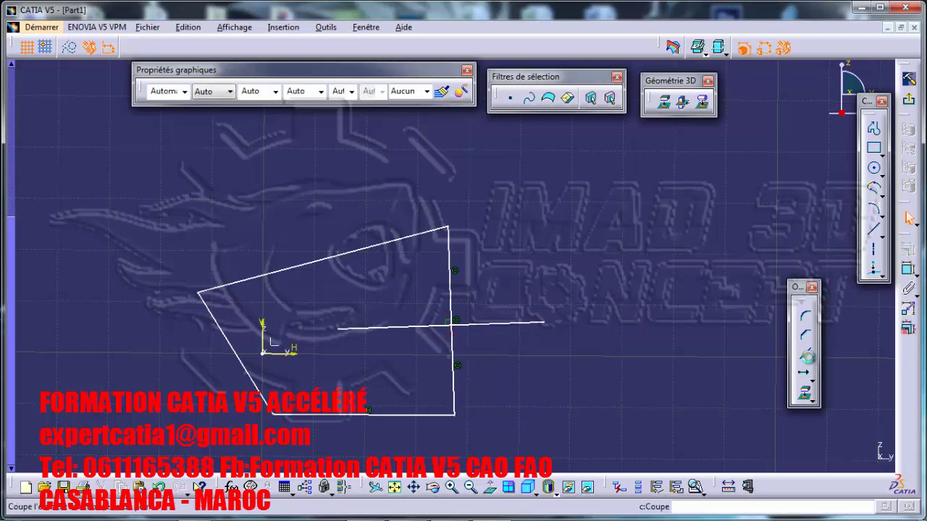
- Break the profile's upper line at a point near its middle and select each of its two parts in turn
left_click(408, 239)
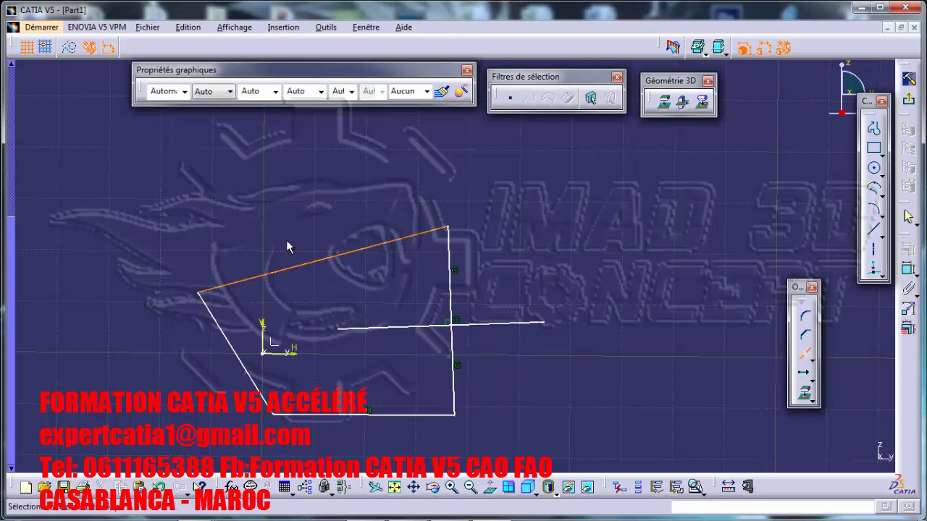
left_click(325, 257)
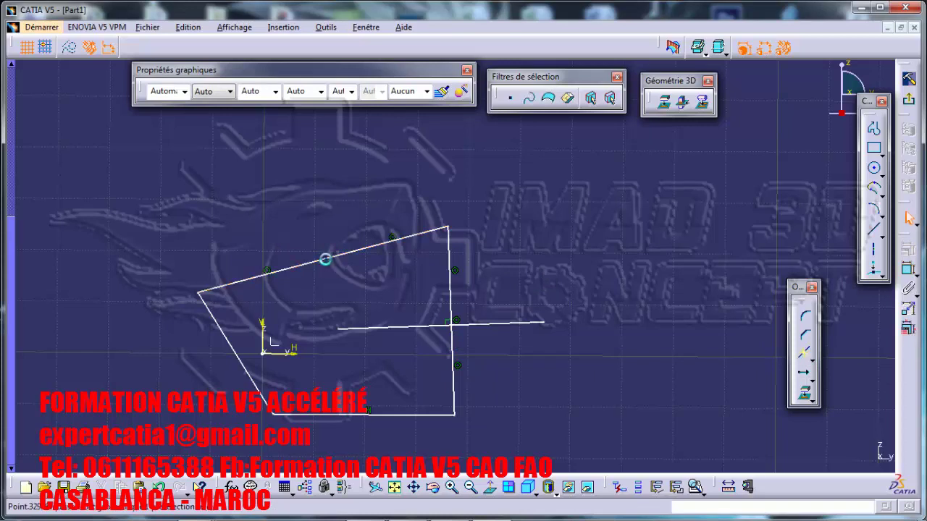
left_click(366, 246)
left_click(292, 267)
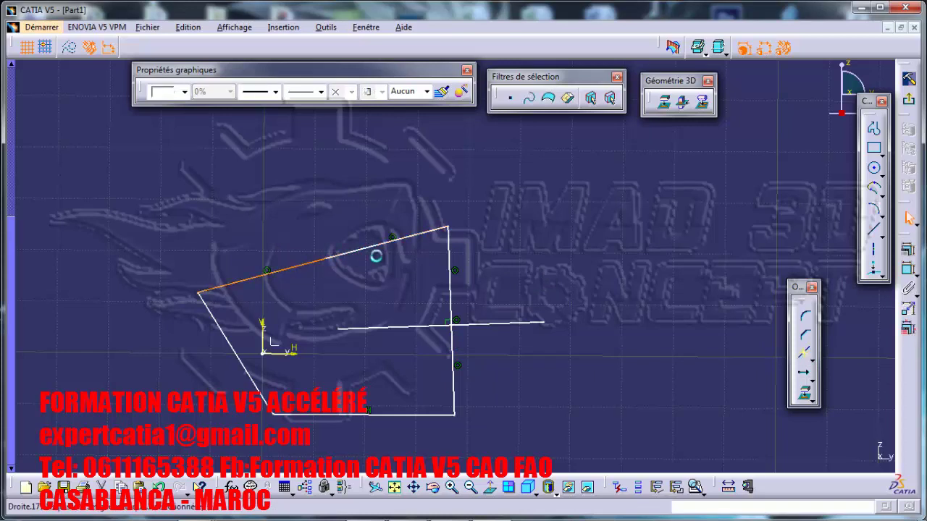
left_click(369, 245)
left_click(303, 275)
- Break the upper half of the profile's right edge near its middle
middle_click_drag(619, 287, 736, 303)
left_click(805, 352)
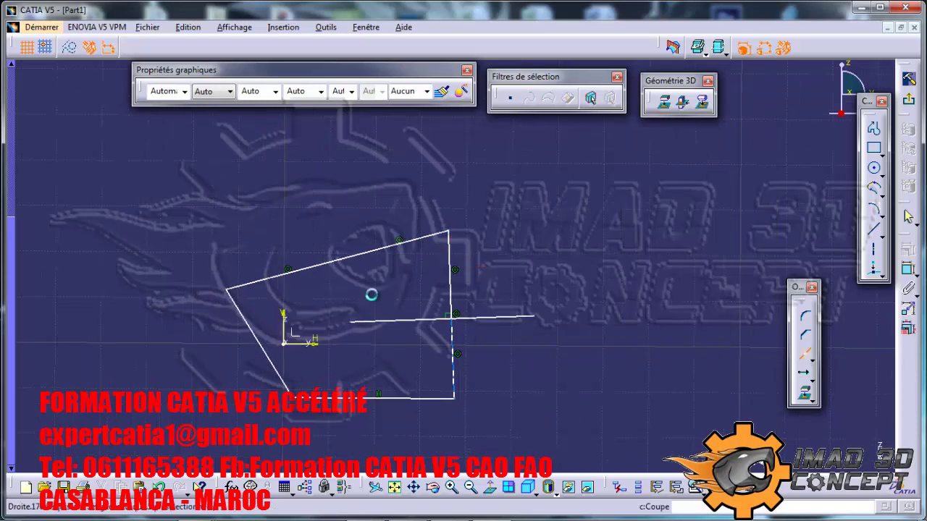
left_click(456, 275)
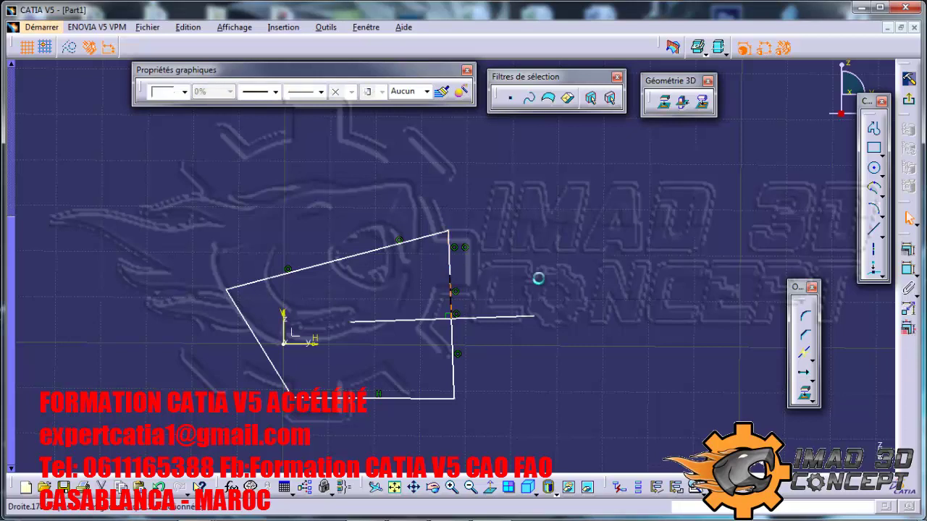
left_click(807, 354)
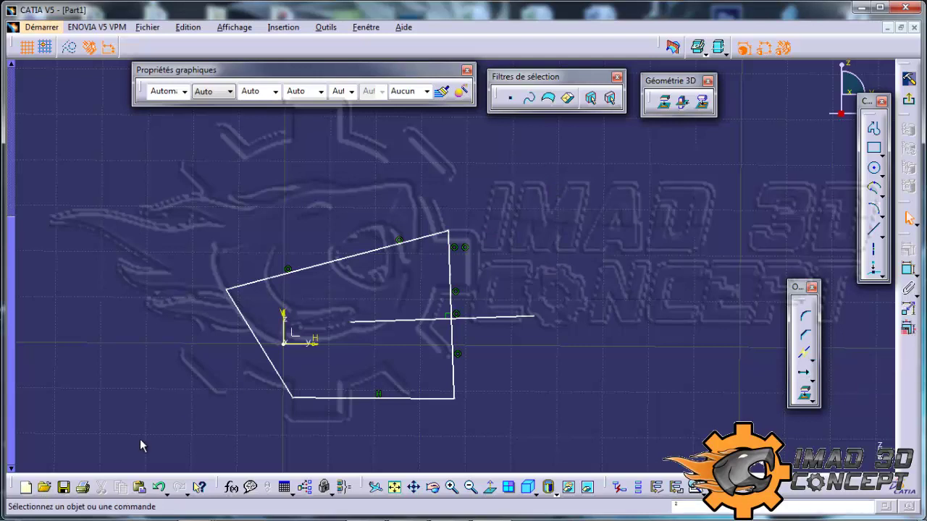
- Delete the whole profile together with the line crossing it
left_click_drag(576, 181, 116, 475)
key("Delete")
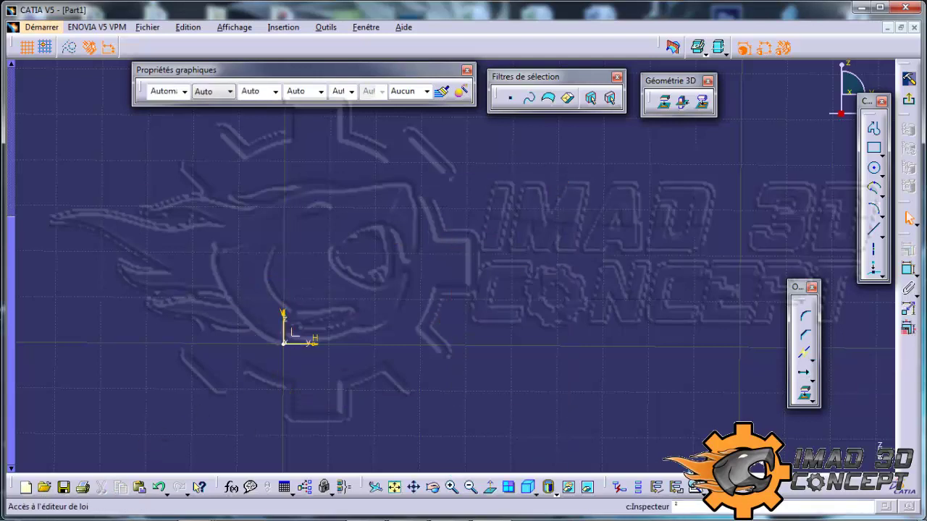
- Draw a circle above the origin and a second, larger circle overlapping its upper right side
middle_click_drag(541, 435, 541, 413)
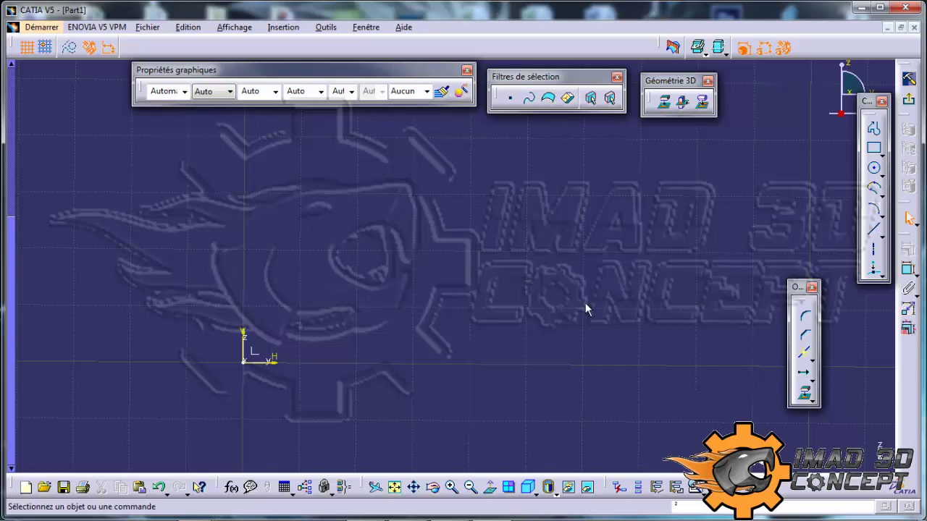
left_click(874, 168)
left_click(444, 197)
left_click(550, 244)
mouse_move(550, 244)
middle_mouse_down()
mouse_move(637, 211)
mouse_move(749, 205)
middle_mouse_up()
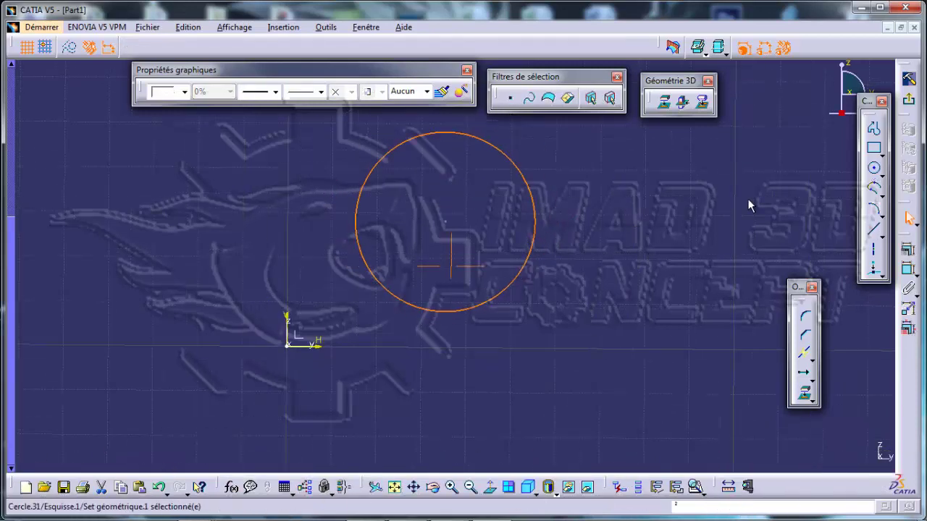
left_click(874, 169)
left_click(612, 131)
middle_click_drag(452, 220, 443, 267)
left_click(443, 267)
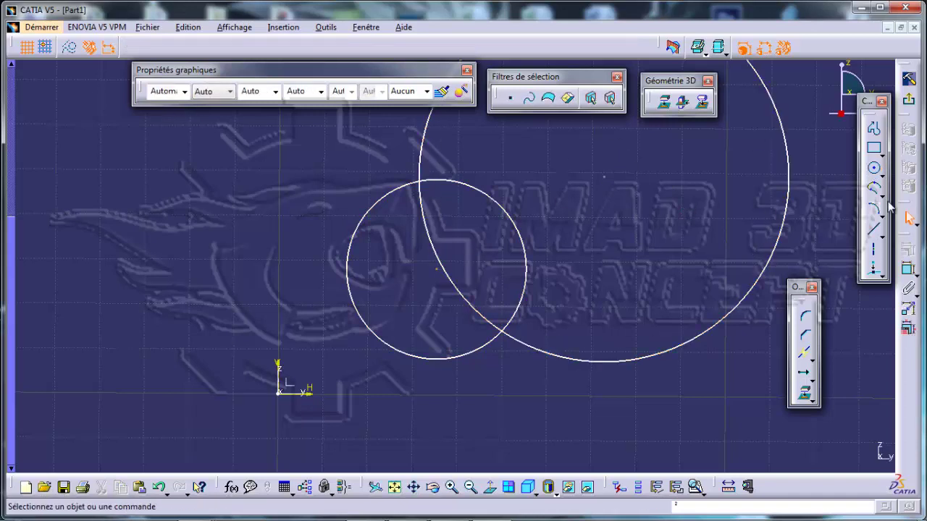
- Draw a line sloping down to the right across the small circle, extending beyond it at both ends
left_click(874, 230)
left_click(288, 136)
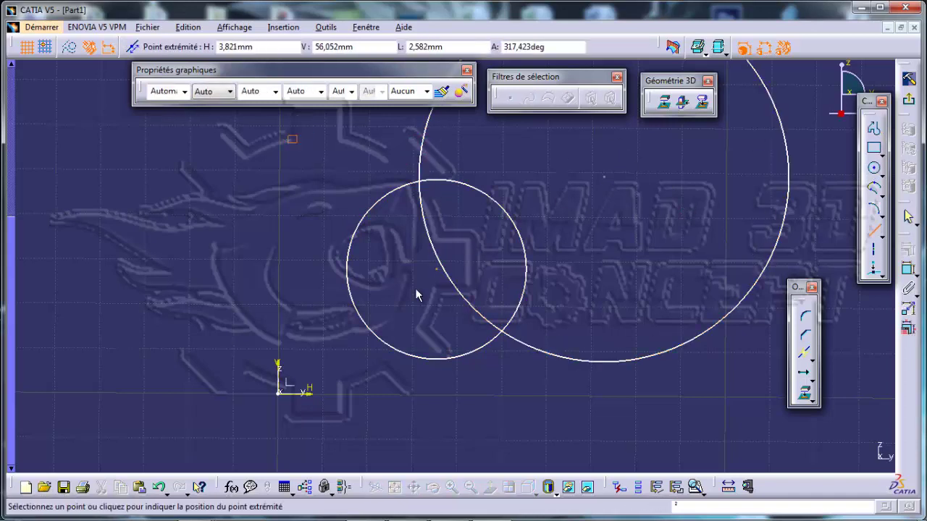
left_click(595, 413)
- Shrink the large circle until it clears the slanted line while still overlapping the small circle
middle_click_drag(594, 296, 574, 247)
left_click(572, 251)
mouse_move(538, 335)
left_mouse_down()
mouse_move(535, 294)
mouse_move(513, 305)
left_mouse_up()
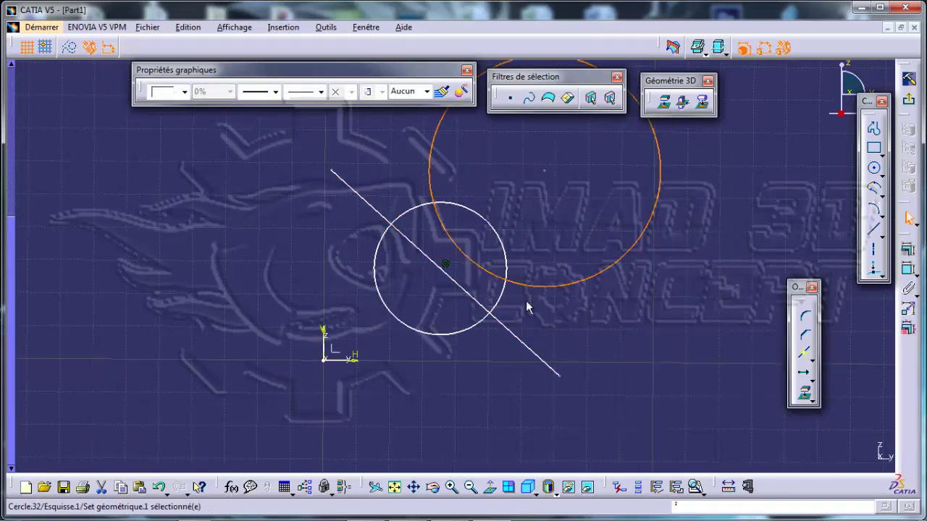
left_click(541, 264)
- Erase the large circle's outer arc, the small circle's overlapped arc and both line ends outside the small circle with quick trim
middle_click_drag(598, 270, 604, 298)
left_click(813, 364)
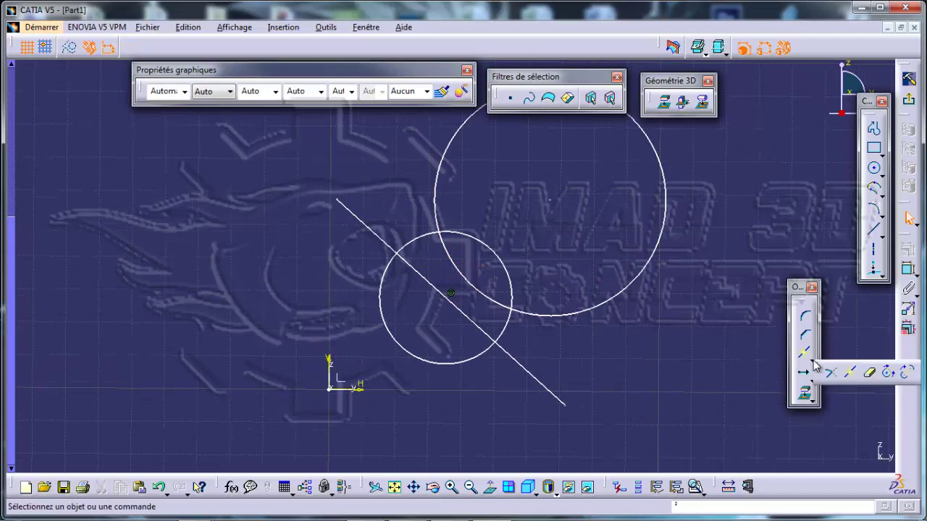
left_click(873, 378)
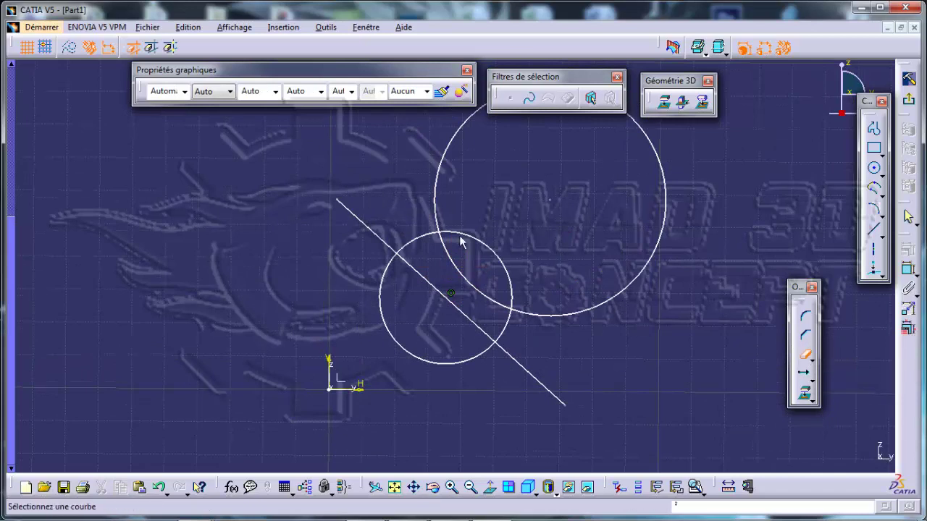
left_click(445, 151)
left_click(497, 259)
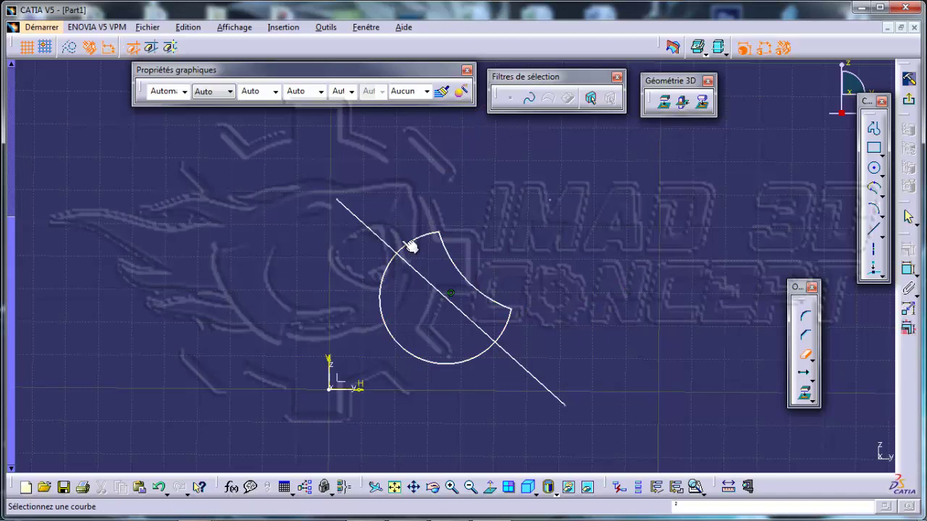
left_click(368, 227)
left_click(530, 373)
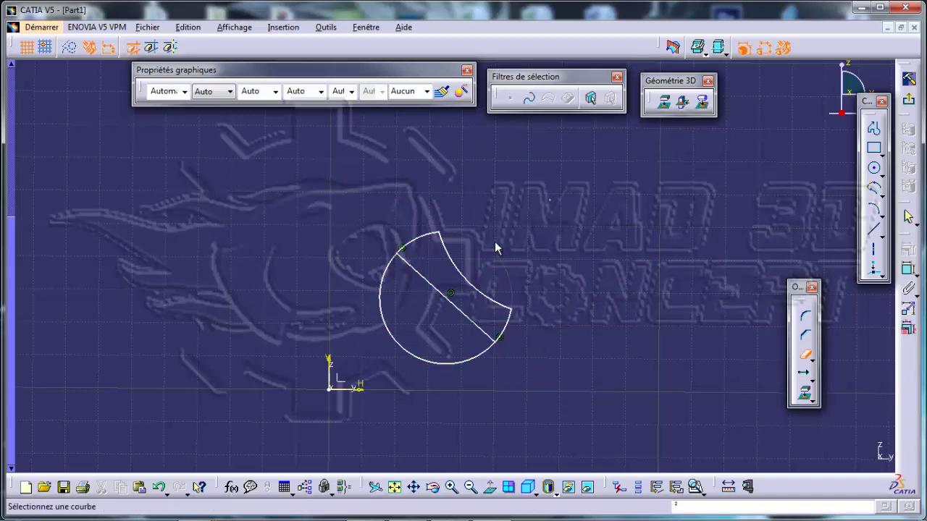
- Erase the remaining large-circle arc, the line's inner segment and the rest of the small circle with quick trim
left_click(472, 291)
left_click(463, 313)
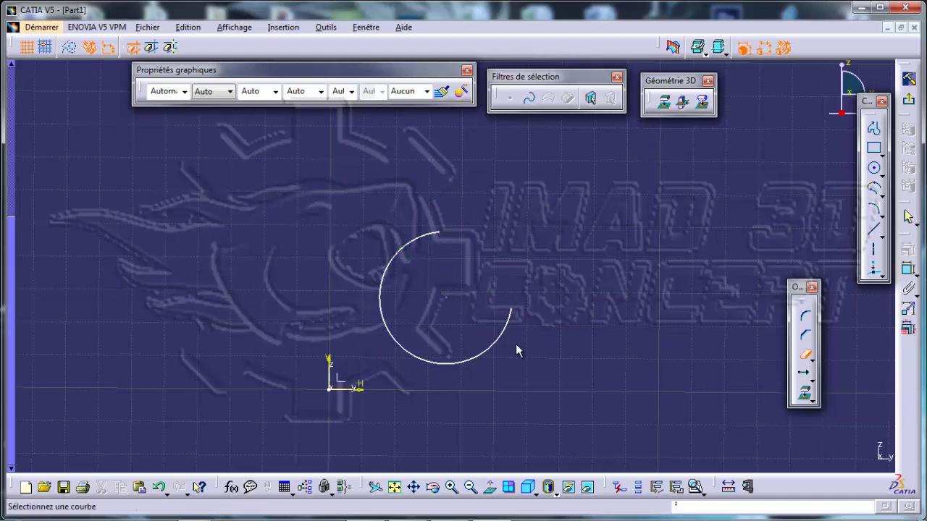
left_click(510, 312)
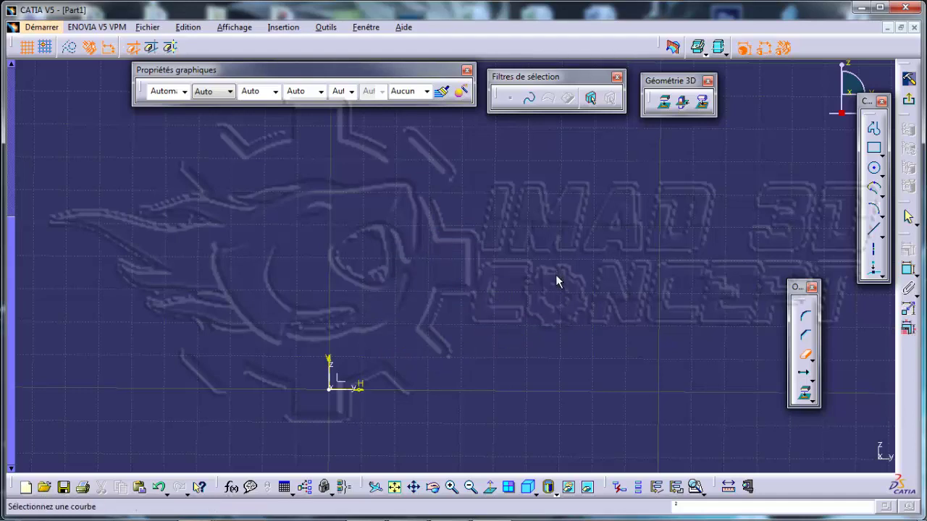
- Undo all the quick trims to restore both full circles and the complete line
key("ctrl+z")
key("ctrl+z")
key("ctrl+z")
key("ctrl+z")
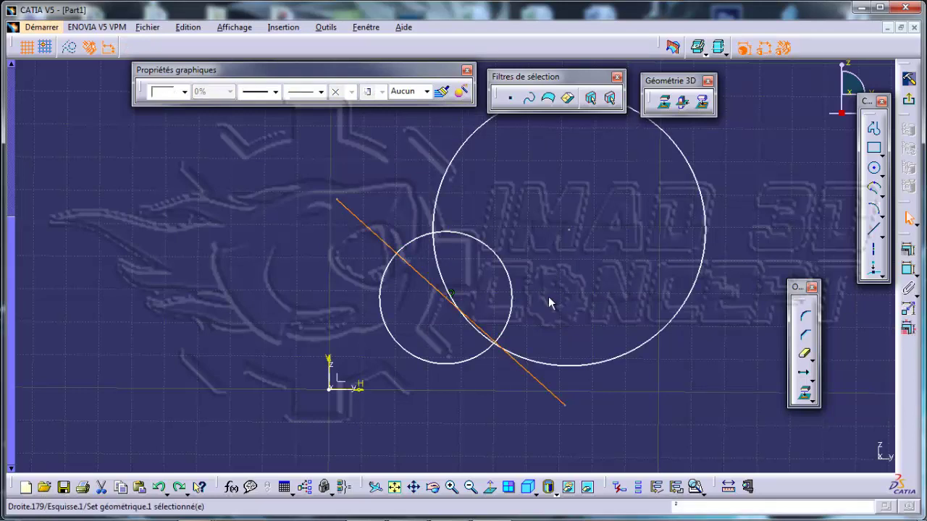
key("ctrl+z")
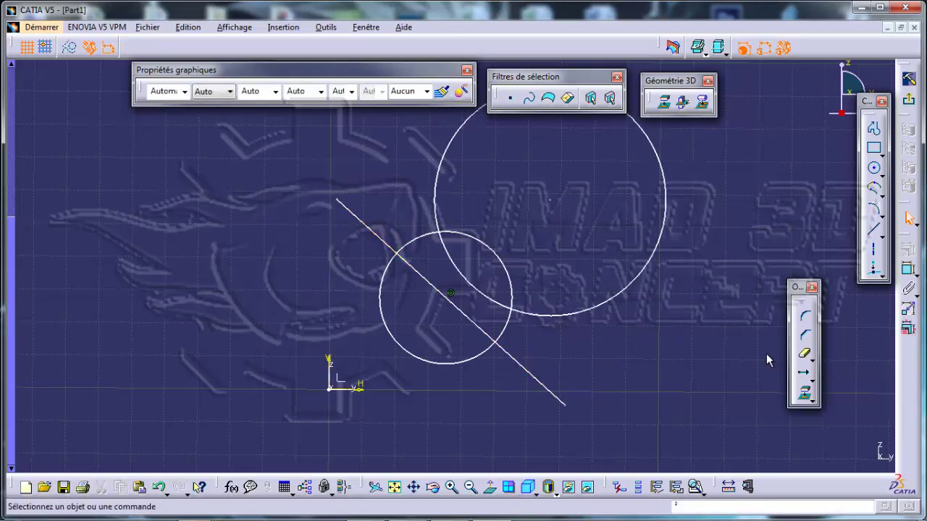
- Quick-trim the large circle and the line with the erase-outside option, keeping only their portions inside the small circle
left_click(805, 354)
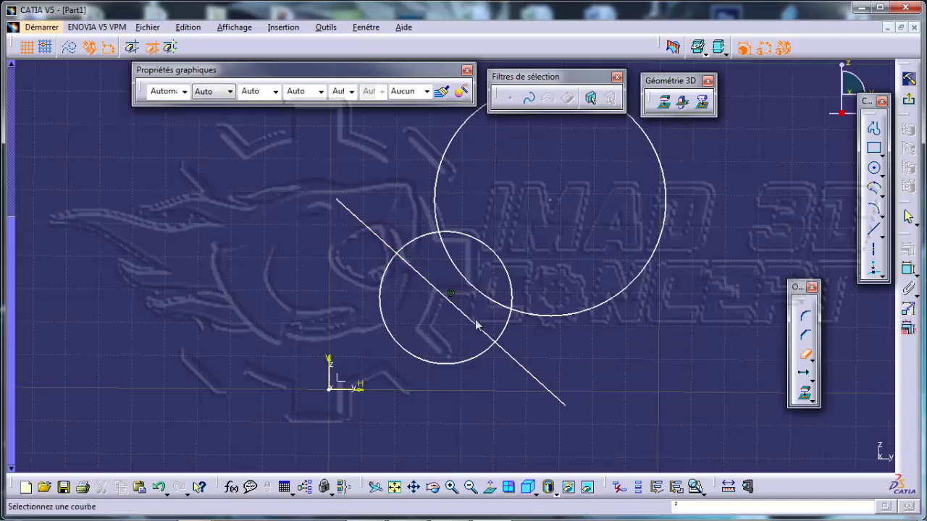
left_click(467, 275)
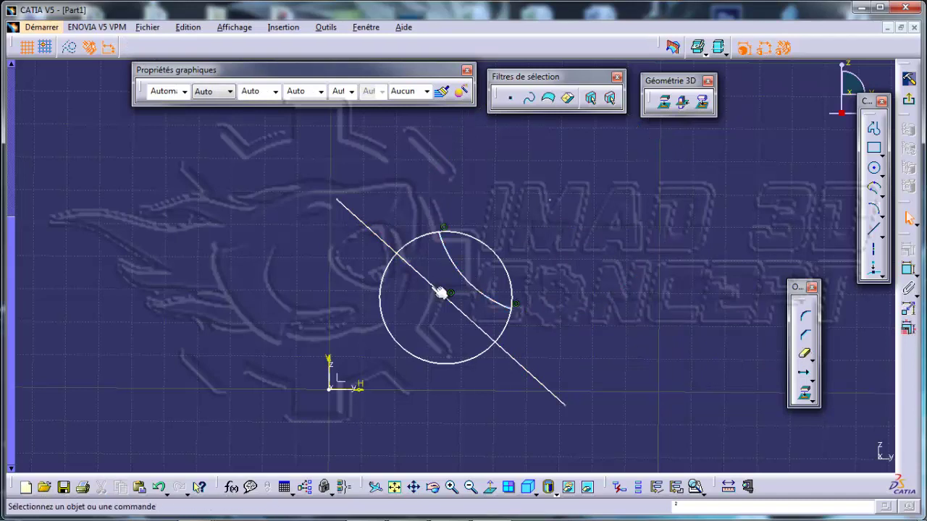
left_click(806, 357)
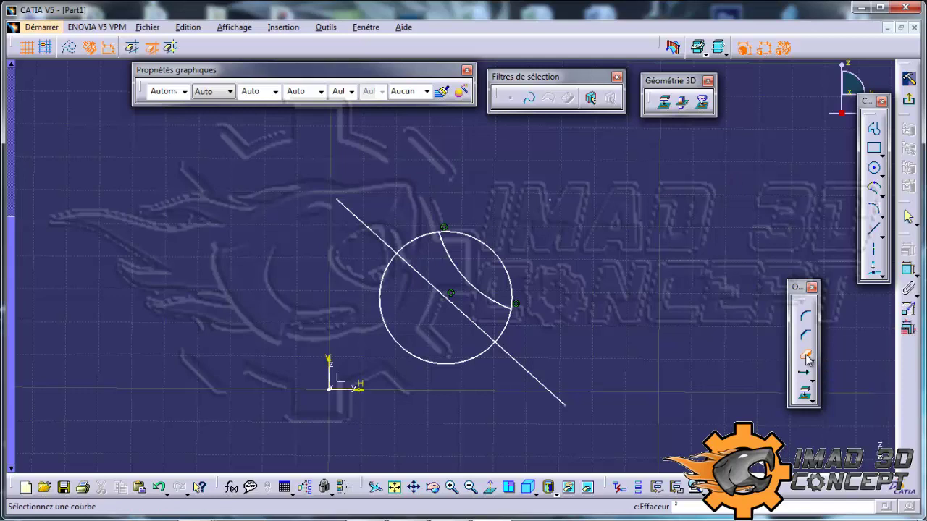
left_click(425, 277)
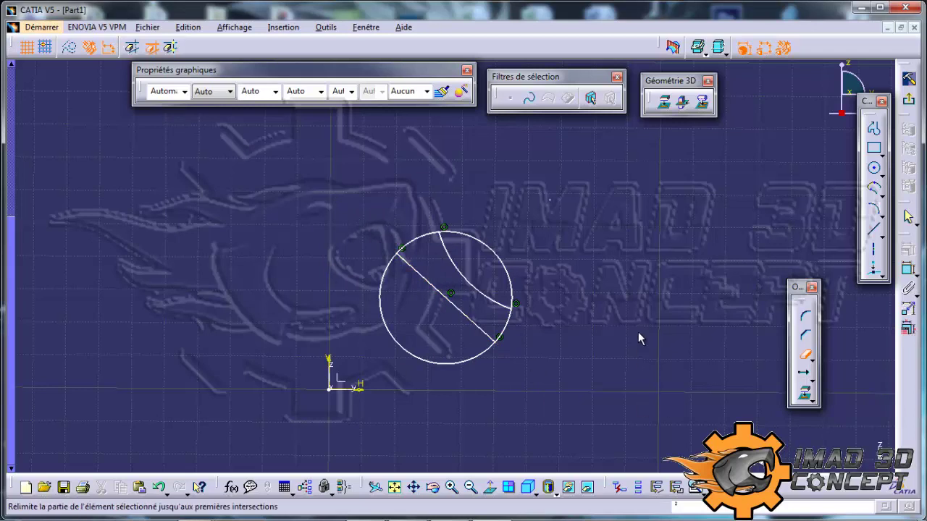
- Undo the outside trims of the line and the large circle
key("Escape")
key("ctrl+z")
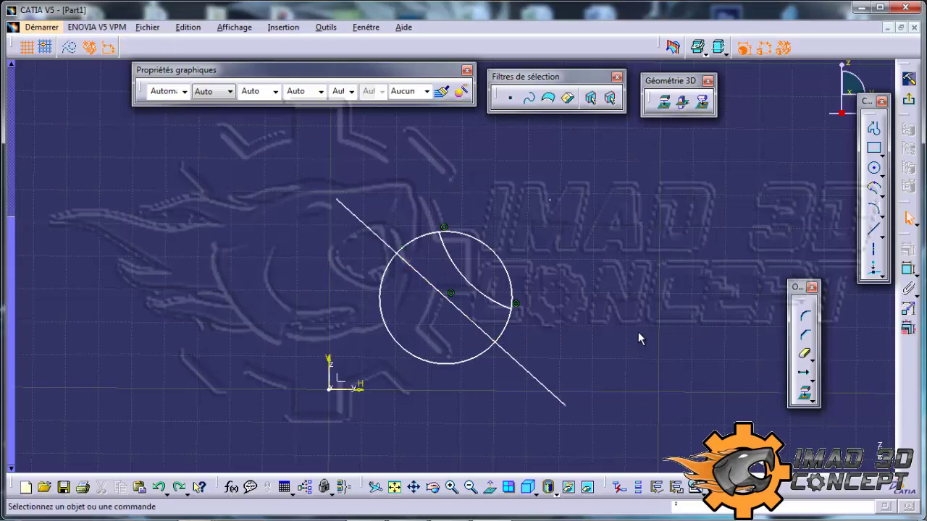
key("ctrl+z")
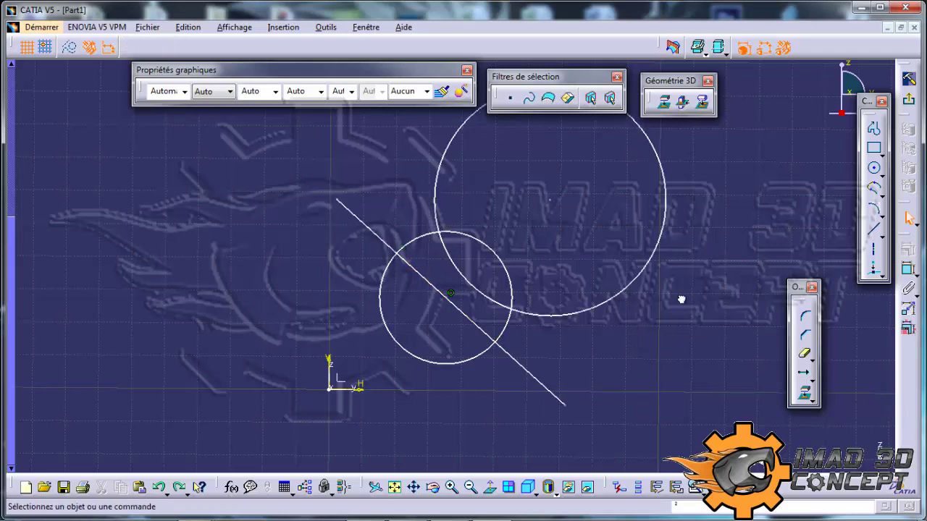
- Split the line at the small circle with quick trim's break-and-keep option and convert its middle segment to construction geometry
left_click(806, 357)
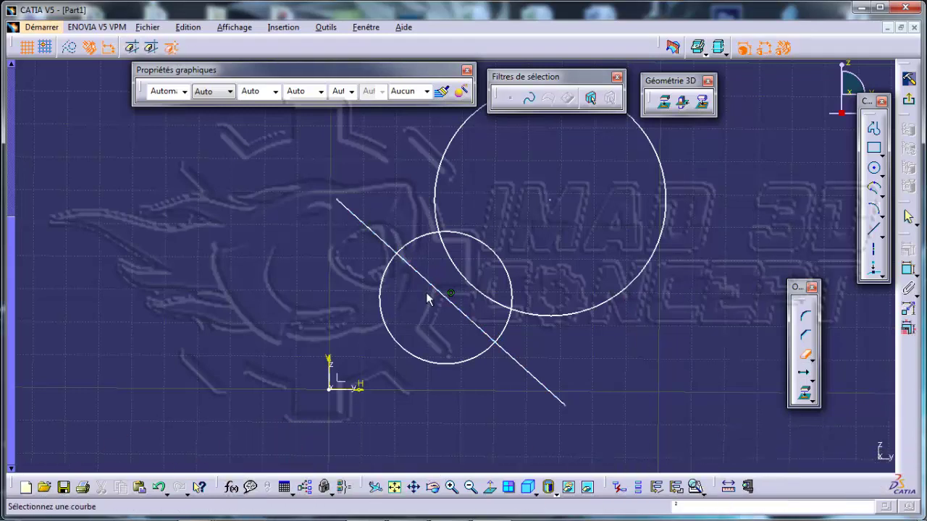
left_click(471, 320)
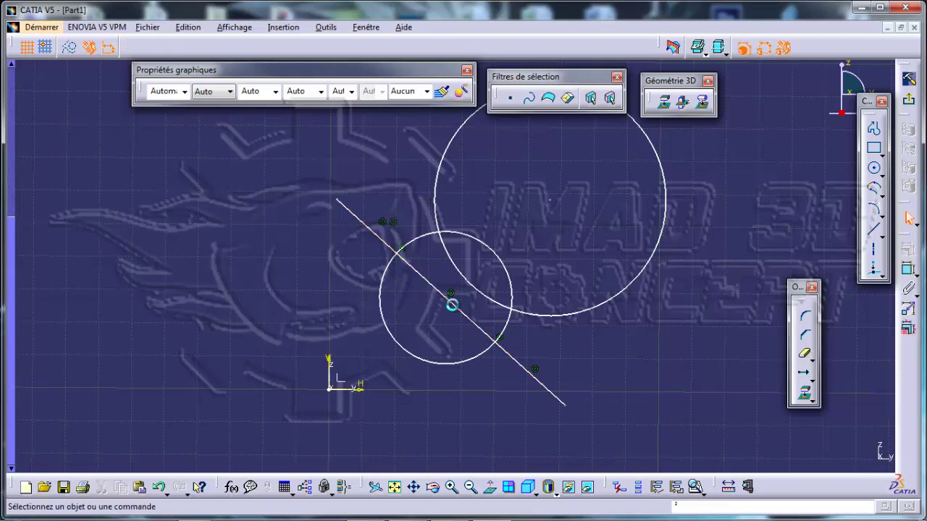
left_click(459, 302)
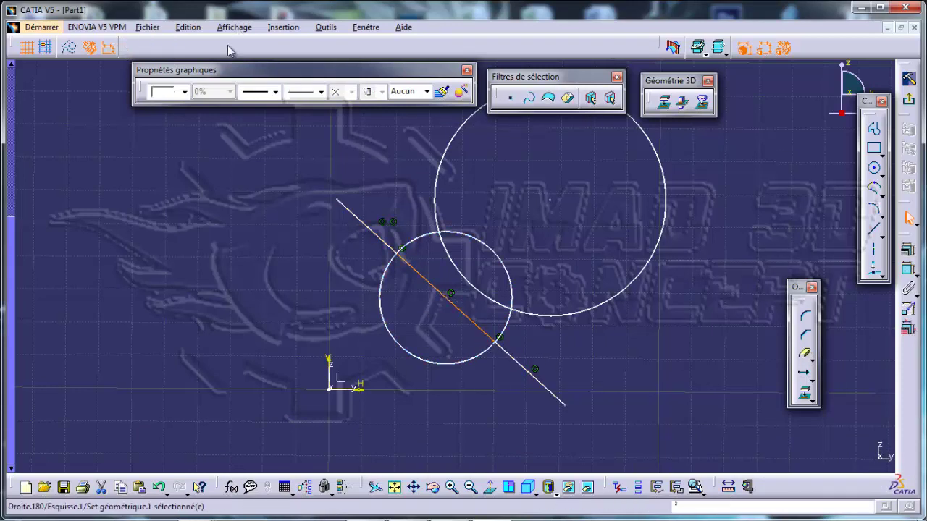
left_click(69, 47)
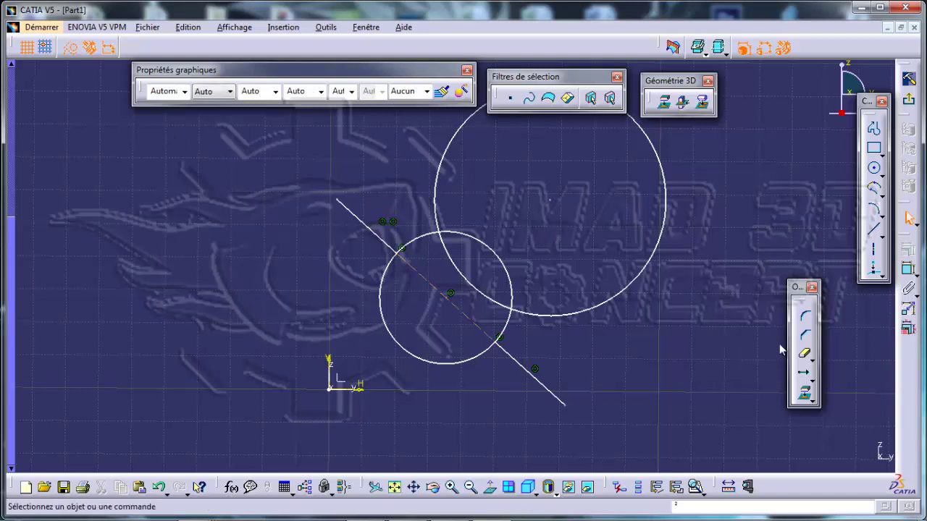
- Split both circles at their intersections with break-and-keep and convert the two arcs bounding the overlap to construction geometry
left_click(803, 353)
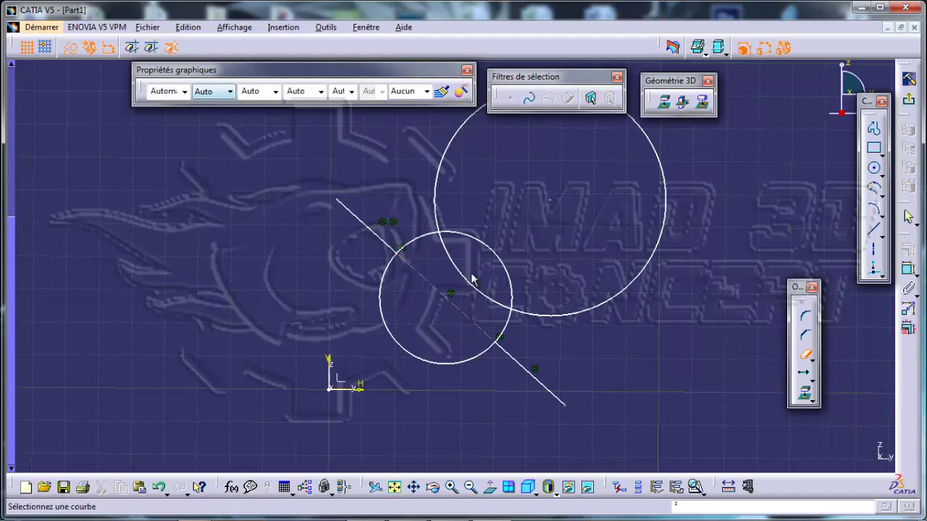
left_click(475, 286)
left_click(804, 354)
left_click(467, 243)
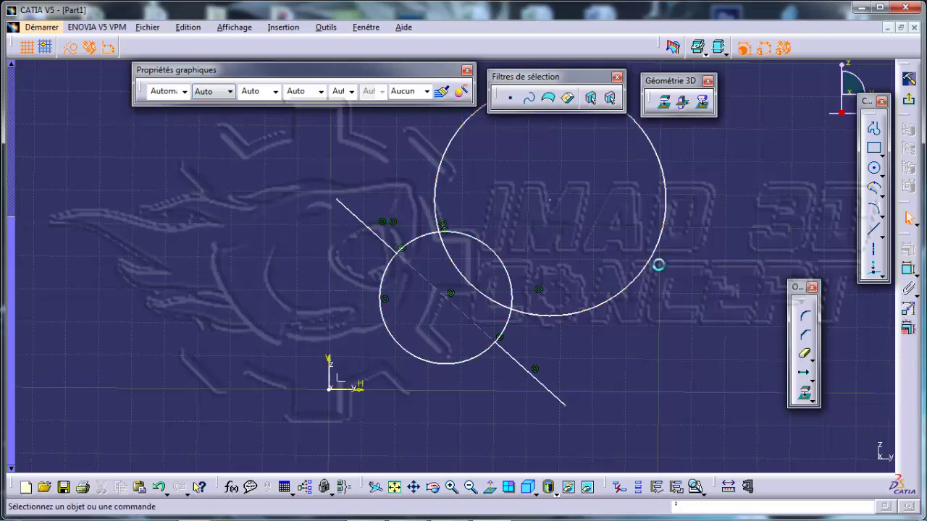
left_click(506, 265)
left_click(483, 296, "ctrl")
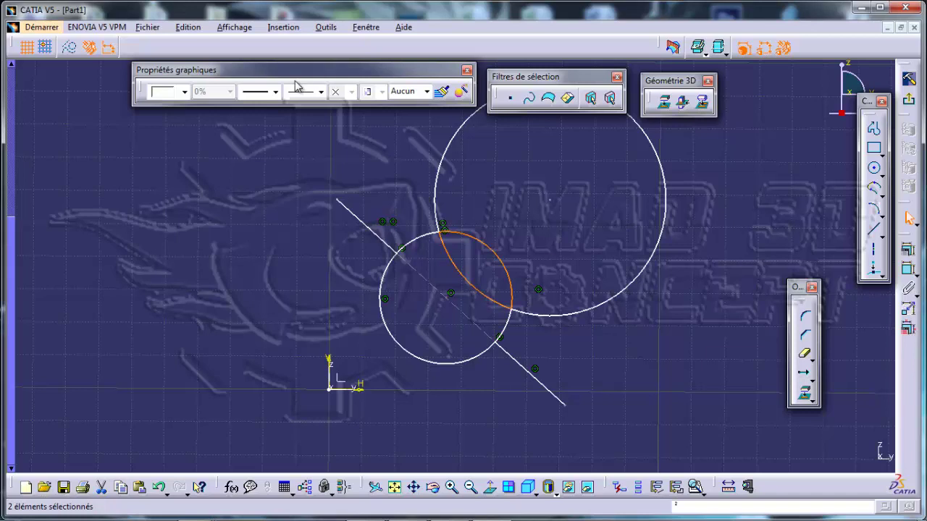
left_click(69, 47)
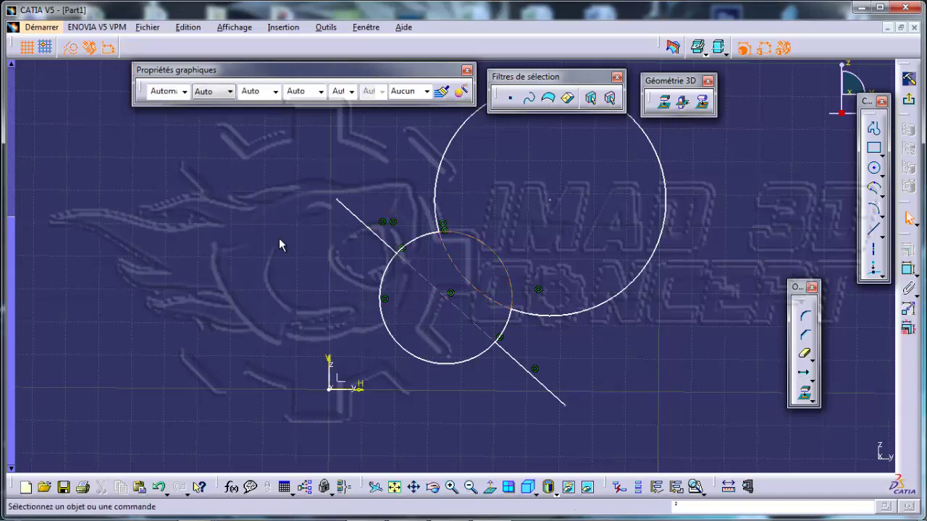
- Delete both circles and the line to clear the sketch
middle_click_drag(495, 291, 499, 395, "ctrl")
left_click_drag(667, 392, 281, 109)
key("Delete")
- Draw an open arc of about 37 mm radius above and beside the origin, leaving a gap on its upper side
middle_click_drag(494, 233, 499, 180, "ctrl")
left_click(813, 361)
left_click(811, 371)
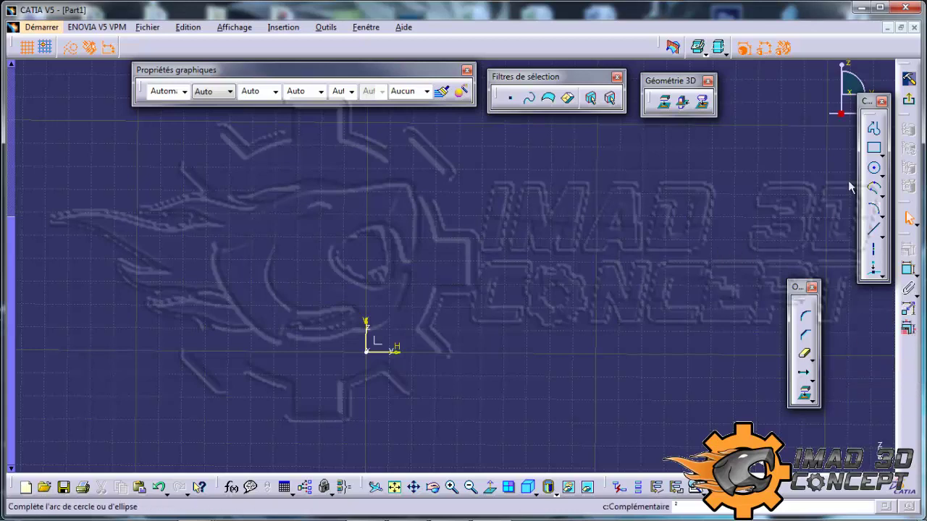
left_click(878, 171)
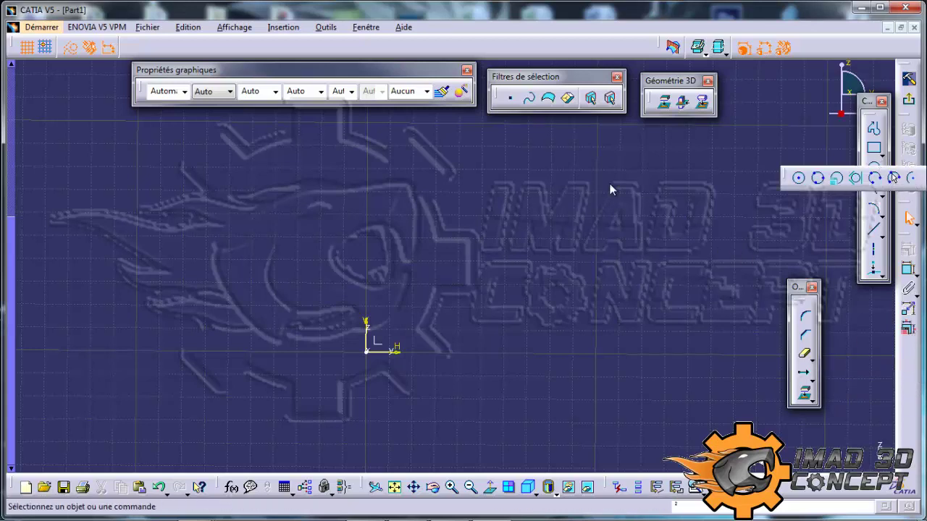
left_click(893, 178)
left_click(449, 205)
left_click(533, 220)
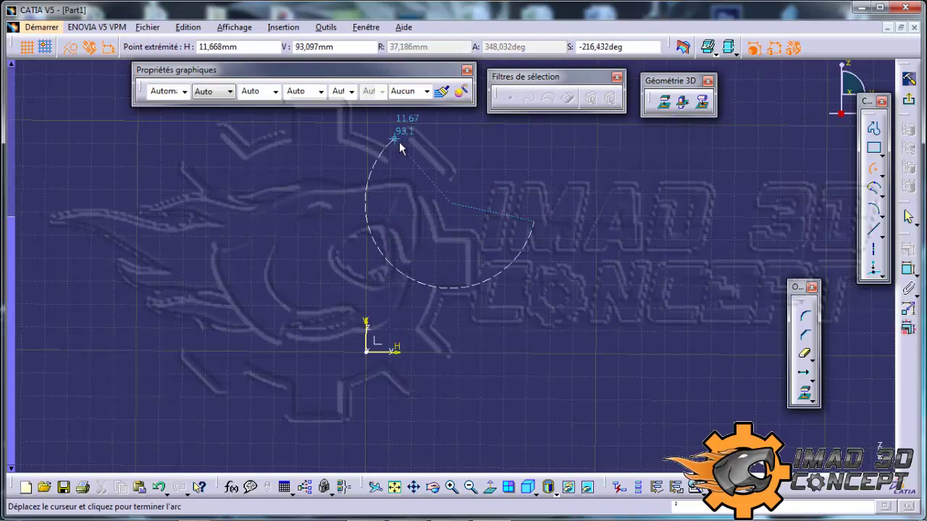
left_click(479, 139)
middle_click_drag(649, 253, 630, 300)
left_click(630, 301)
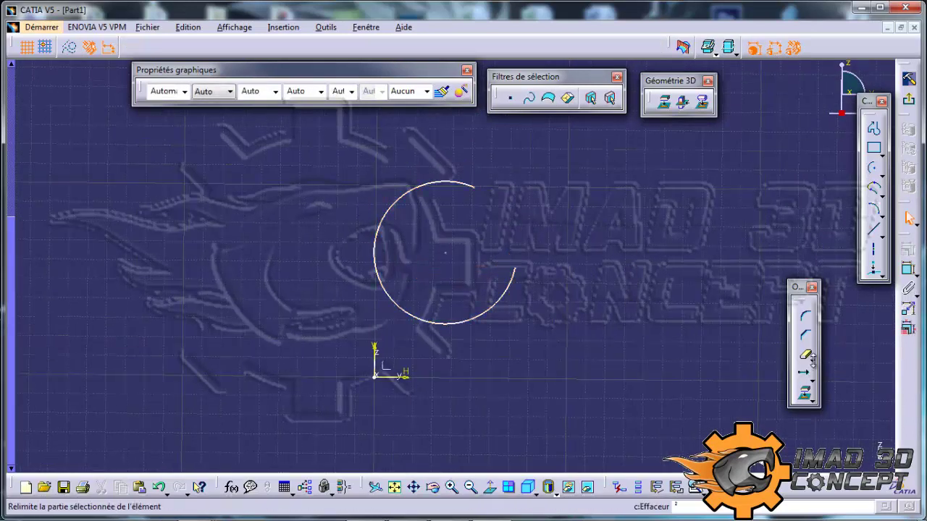
- Close the open arc into a full circle with the Close Arc command
left_click(811, 362)
left_click(874, 375)
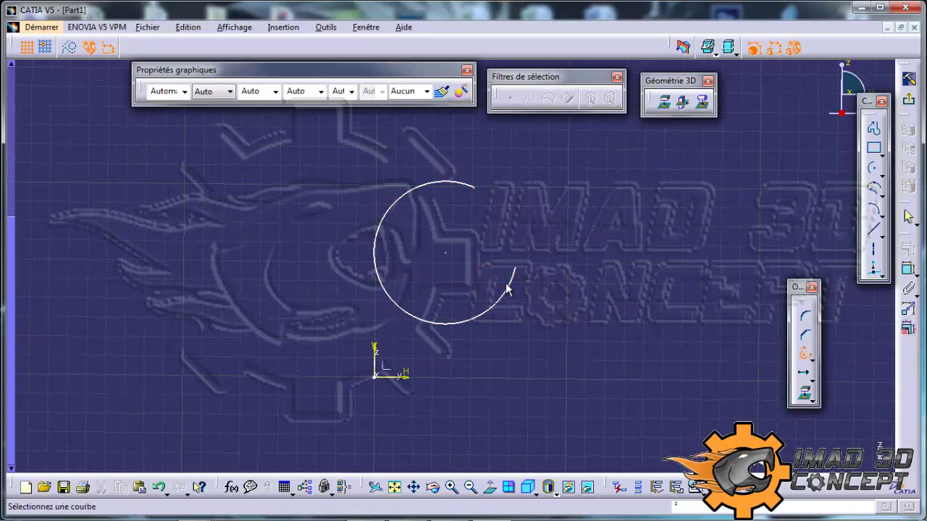
left_click(509, 280)
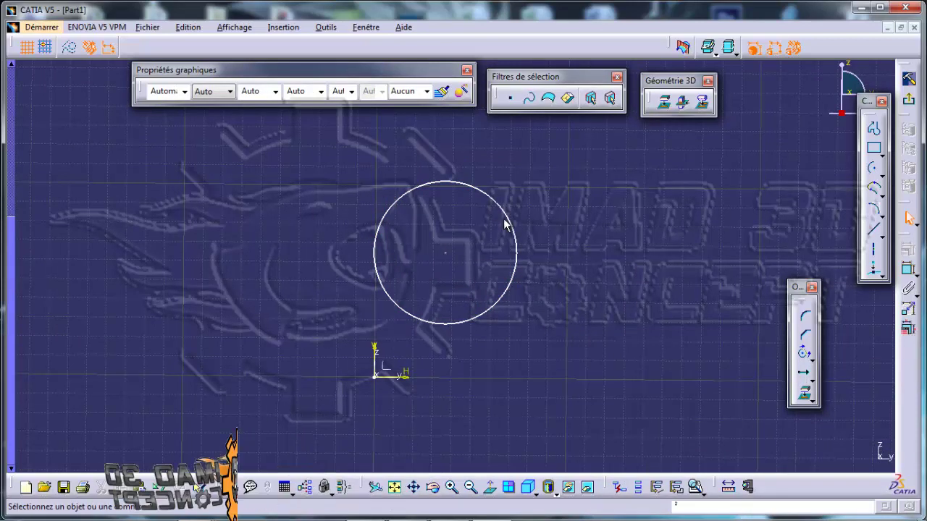
- Replace the open arc with its missing portion using the Complement command
left_click(811, 358)
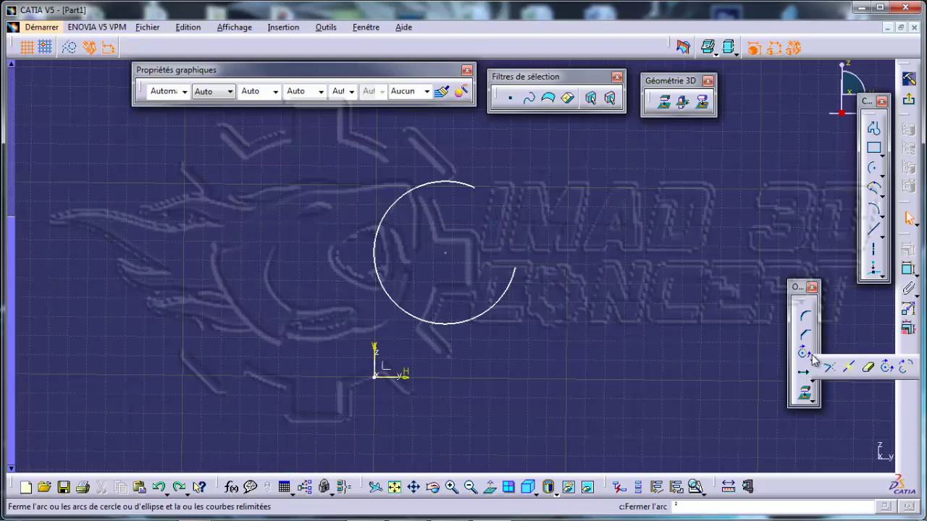
left_click(905, 370)
left_click(504, 299)
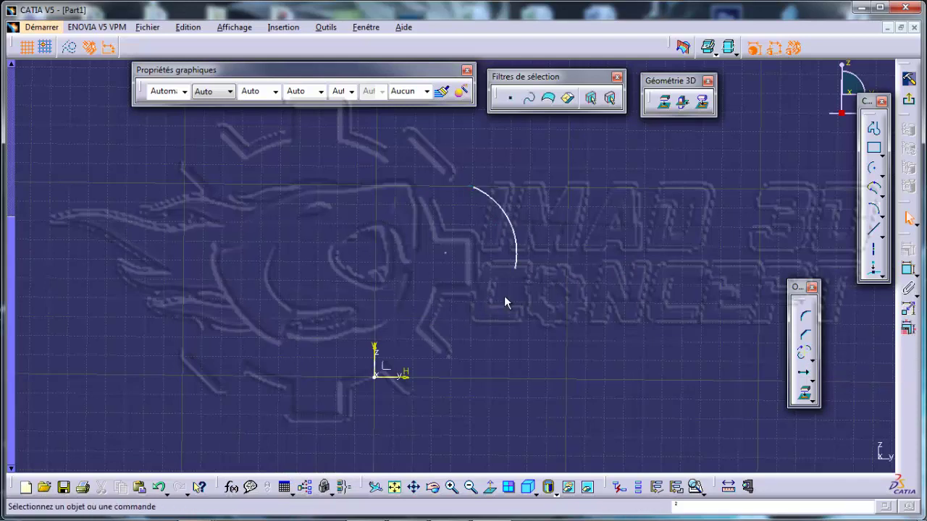
- Delete the complementary arc to clear the sketch
middle_click_drag(451, 226, 459, 198, "ctrl")
left_click_drag(589, 275, 365, 86)
key("Delete")
middle_click_drag(617, 260, 604, 224, "ctrl")
- Draw a rectangle about 59 mm wide and 29 mm high above the origin
left_click(809, 358)
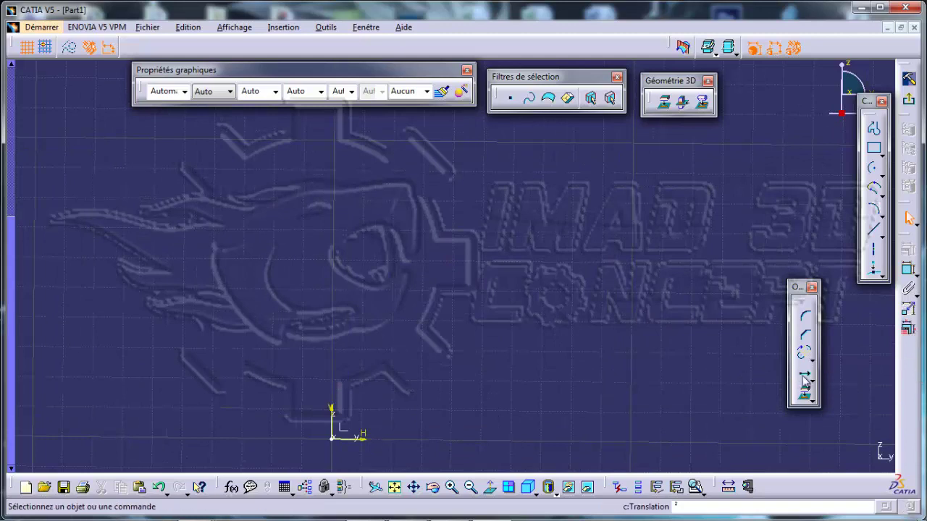
middle_click_drag(446, 194, 450, 316, "ctrl")
mouse_move(449, 316)
middle_mouse_down()
mouse_move(459, 227)
mouse_move(476, 236)
mouse_move(449, 228)
mouse_move(488, 246)
mouse_move(800, 183)
middle_mouse_up()
left_click(874, 148)
left_click(284, 203)
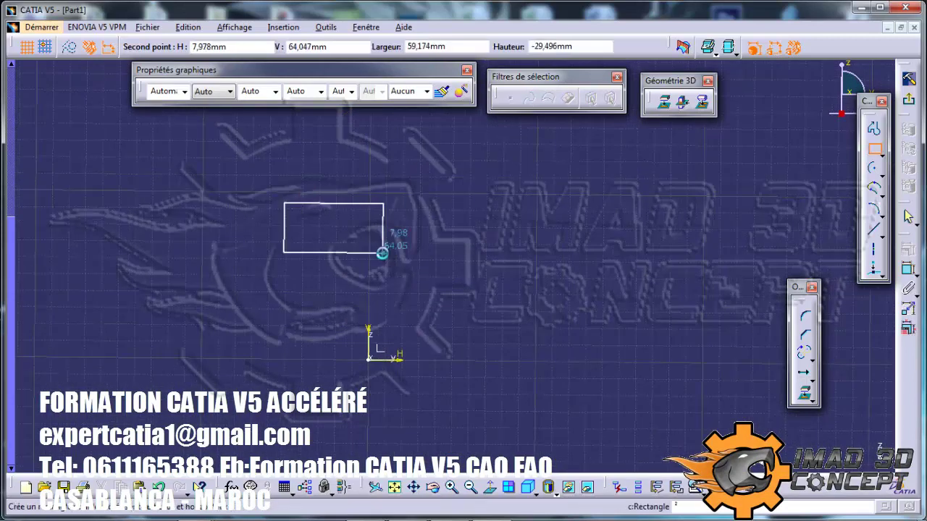
left_click(383, 252)
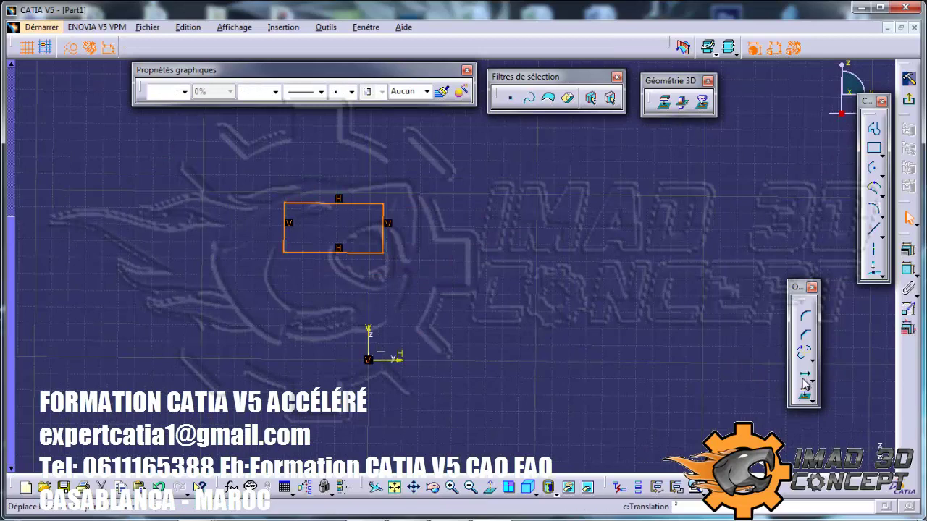
left_click(803, 381)
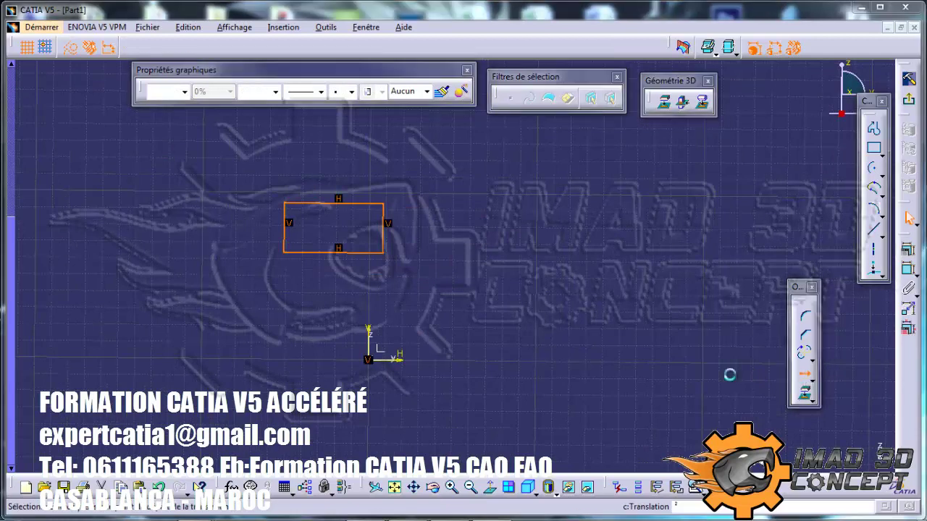
left_click(285, 252)
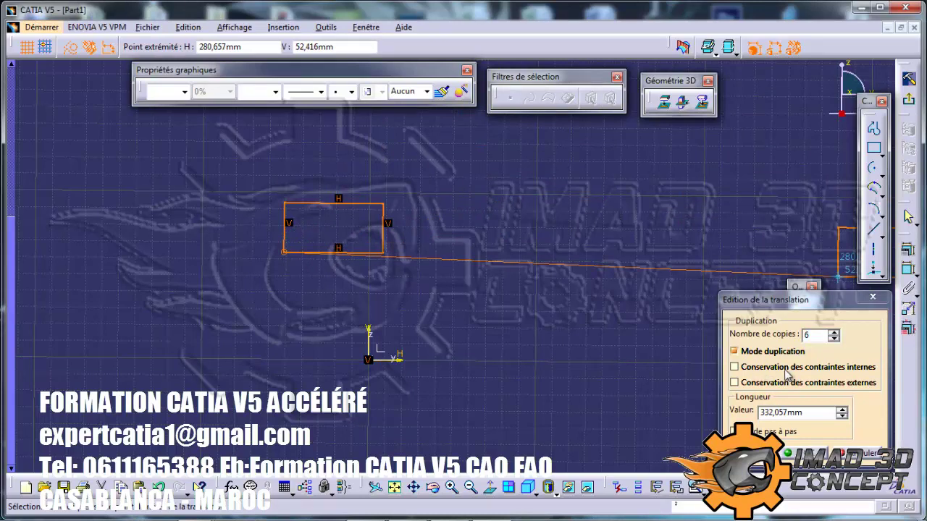
key("Escape")
- Dimension the rectangle's width and height
middle_click_drag(449, 226, 458, 195, "ctrl")
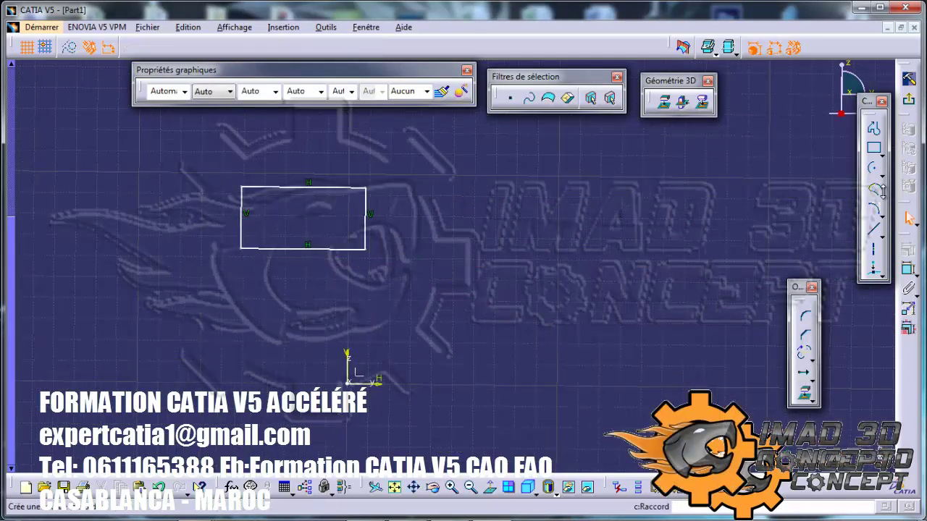
left_click(910, 271)
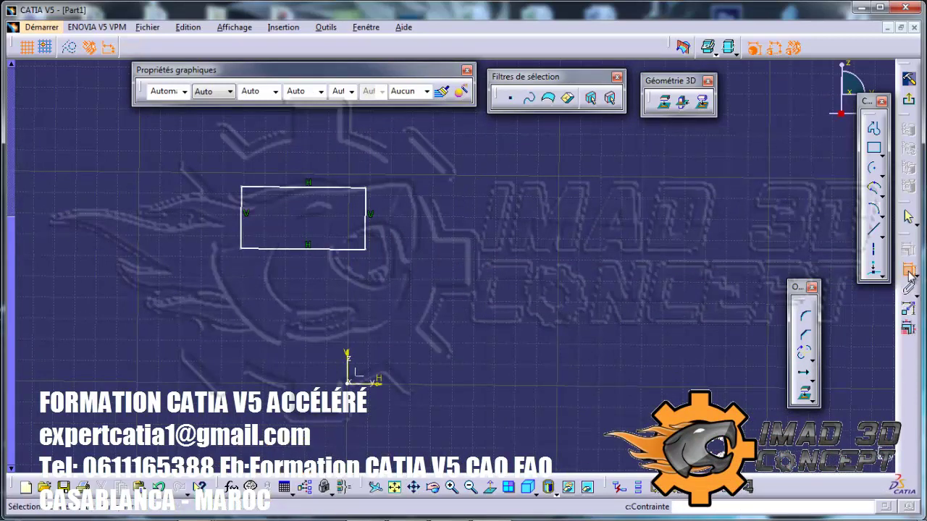
left_click(301, 188)
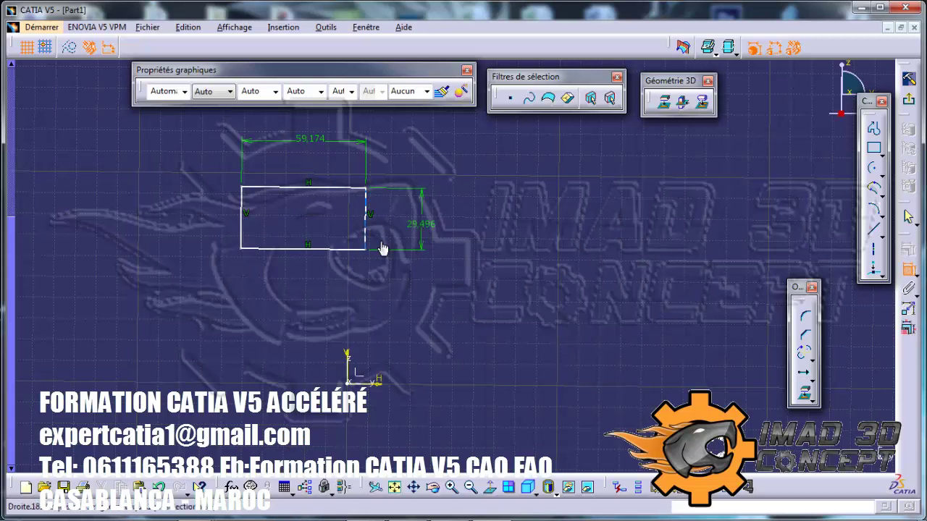
- Duplicate the dimensioned rectangle horizontally with Translation, making 6 copies that keep their internal and external constraints
left_click_drag(503, 299, 150, 123)
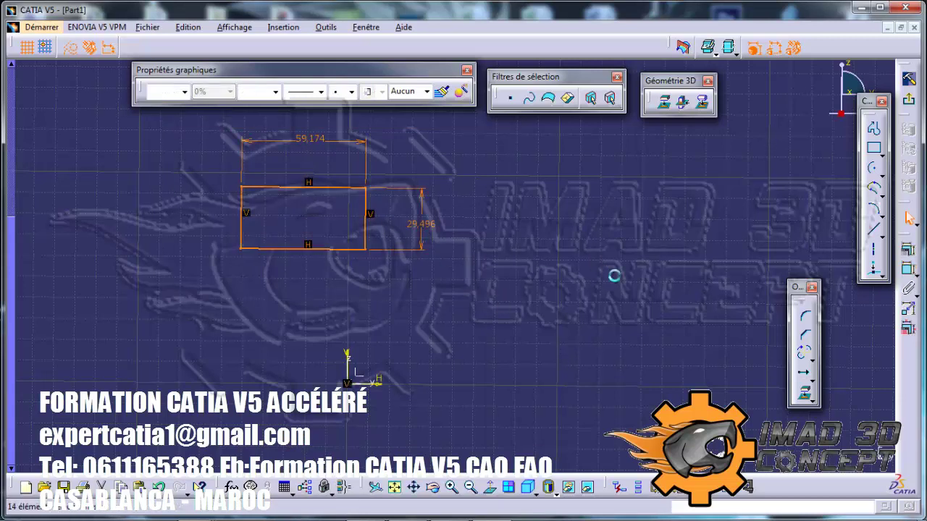
left_click(803, 377)
left_click(749, 389)
left_click(241, 248)
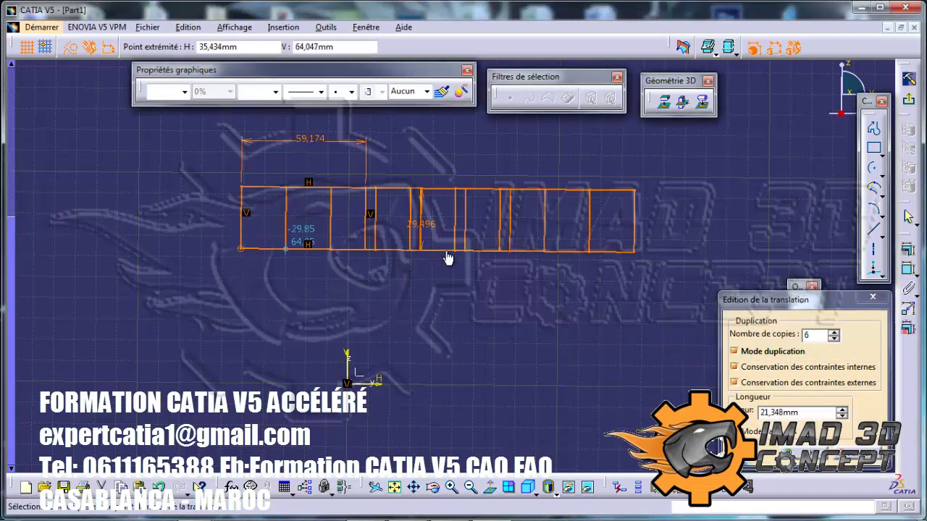
left_click(464, 249)
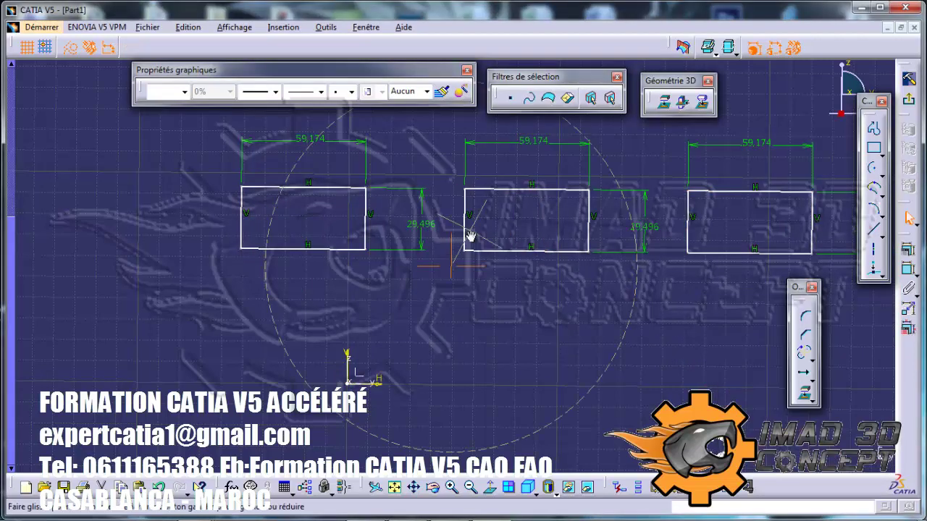
- Delete the whole row of rectangles and undo back to the single dimensioned rectangle
scroll(471, 238, "down", 3)
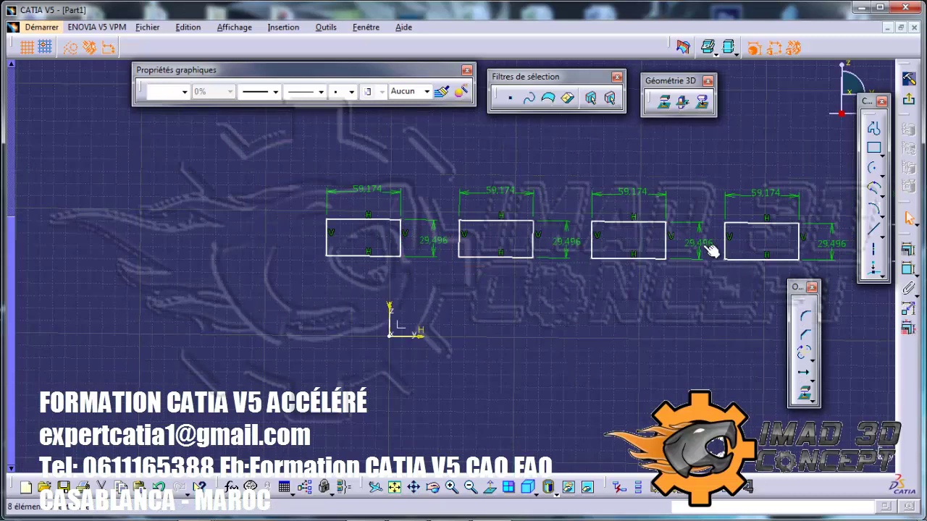
middle_click_drag(632, 261, 567, 290, "ctrl")
middle_click_drag(451, 264, 305, 265)
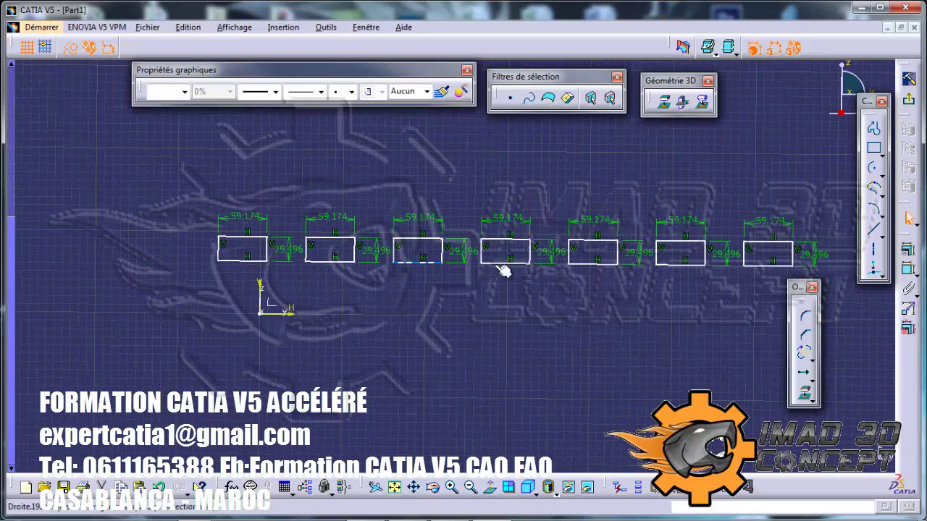
scroll(501, 282, "down", 2)
left_click_drag(772, 208, 197, 297)
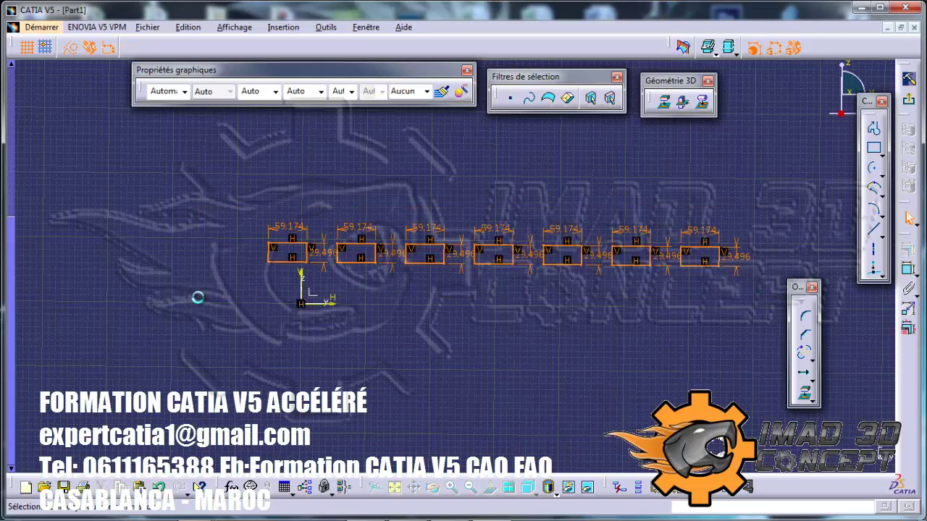
key("Delete")
mouse_move(480, 263)
middle_mouse_down()
mouse_move(408, 267)
mouse_move(490, 271)
middle_mouse_up()
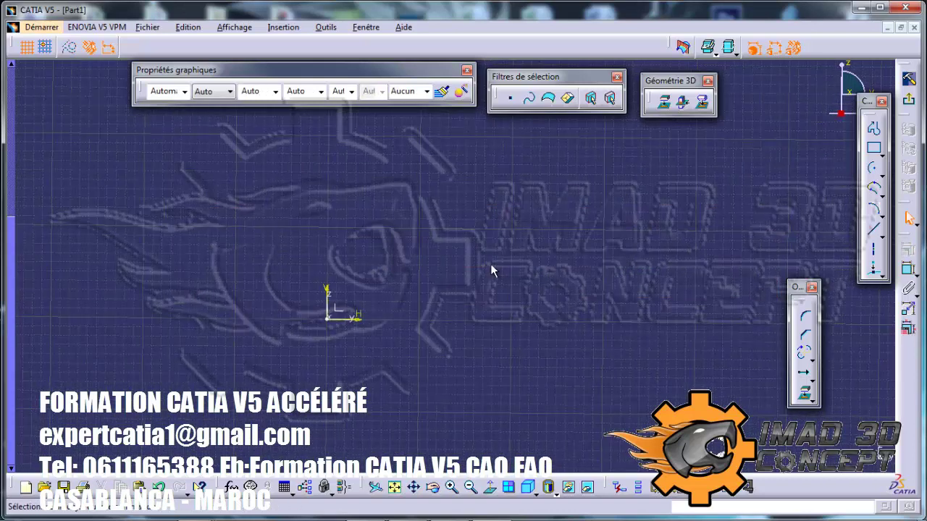
key("ctrl+v")
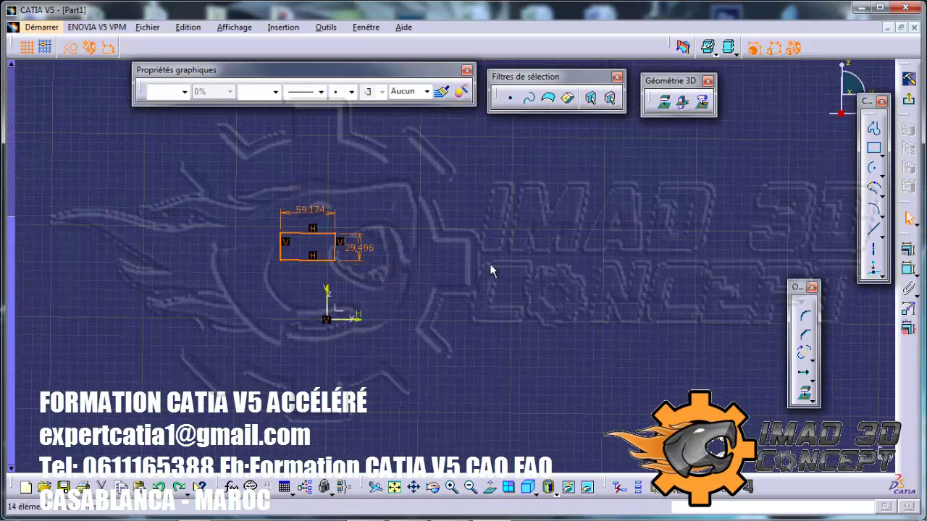
- Duplicate the rectangle 6 times in a horizontal row with Translation from its lower-left corner, keeping its constraints and entering a length of 100 mm
left_click(803, 374)
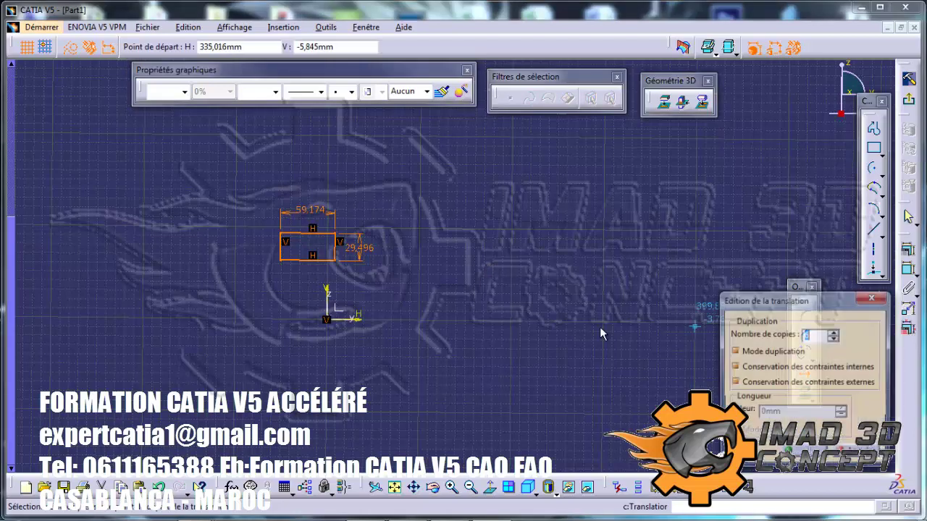
left_click(285, 262)
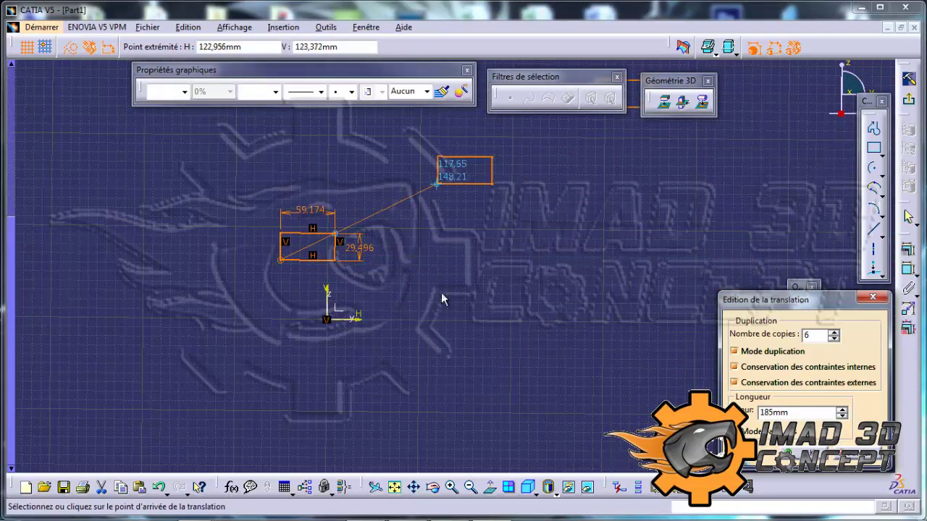
left_click_drag(806, 413, 724, 415)
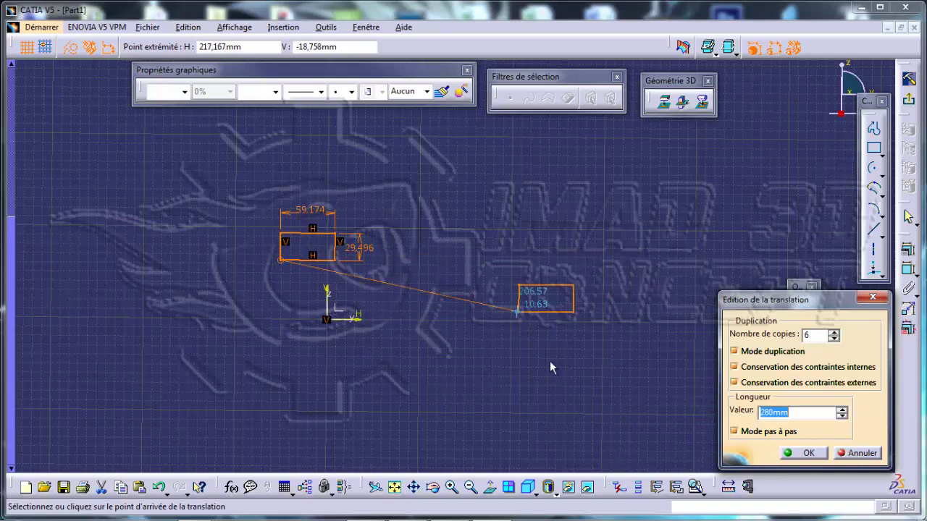
type("1")
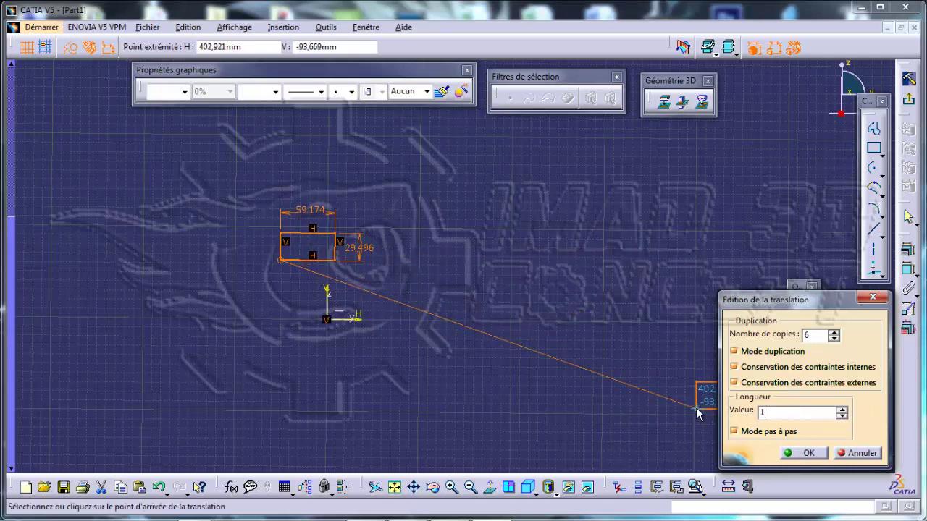
type("00")
key("Return")
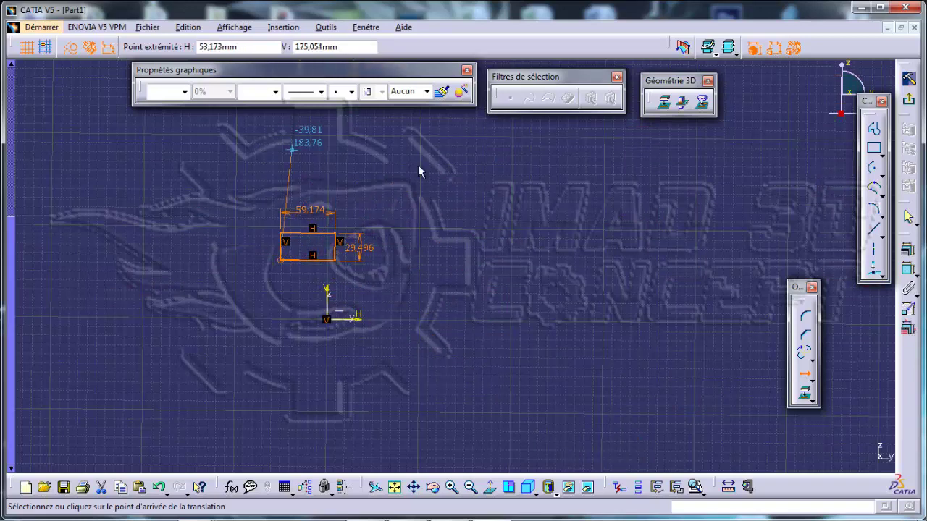
left_click(464, 264)
middle_click_drag(464, 220, 465, 348)
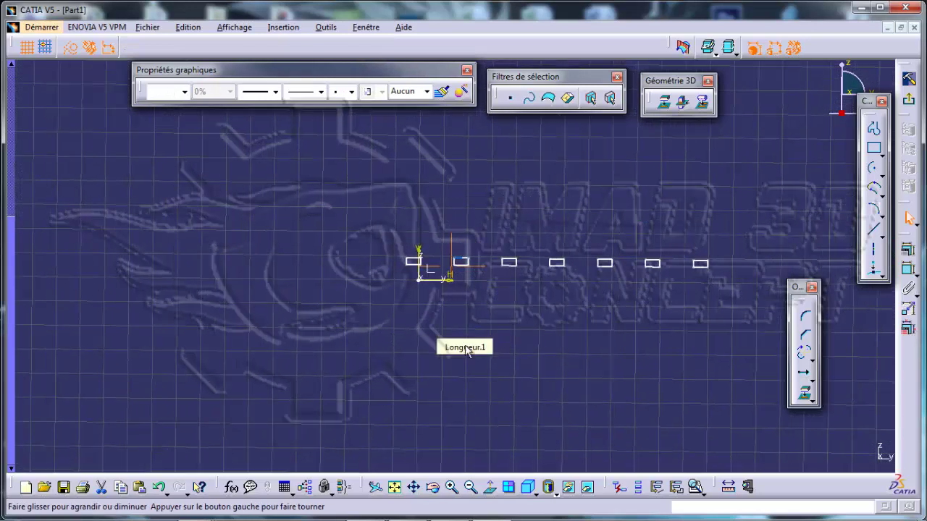
- Delete the six translated copies, keeping the original dimensioned rectangle
left_click_drag(725, 296, 323, 147)
left_click_drag(740, 226, 443, 296)
mouse_move(522, 270)
middle_mouse_down()
mouse_move(546, 214)
mouse_move(454, 271)
mouse_move(377, 269)
mouse_move(456, 266)
mouse_move(432, 259)
middle_mouse_up()
key("Delete")
- Move the dimensioned rectangle with Translation, duplication mode off, from its lower-left corner to the upper right of the origin
left_click(490, 488)
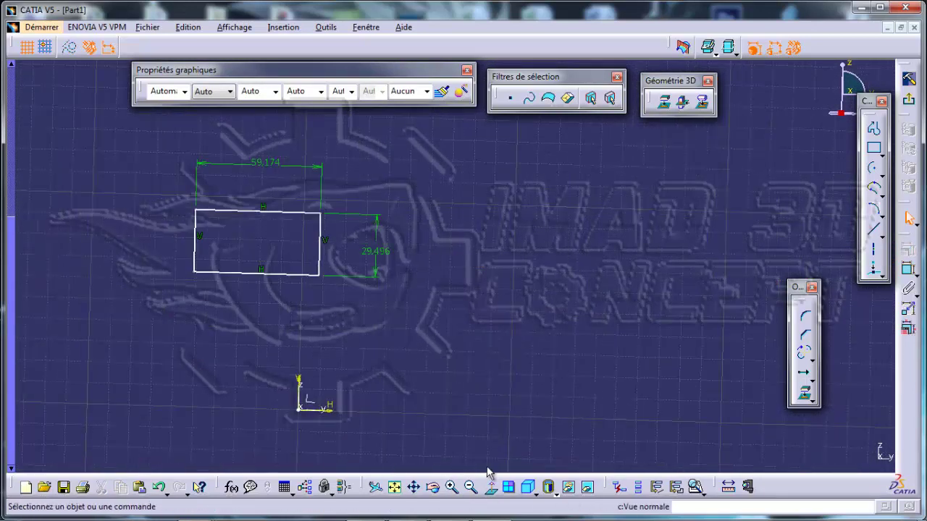
middle_click_drag(438, 298, 522, 301)
left_click_drag(493, 346, 166, 169)
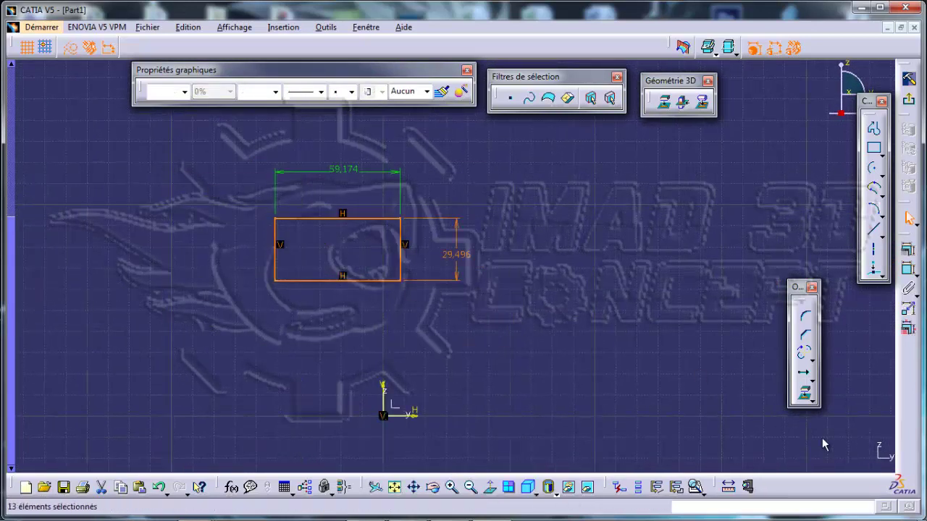
left_click(810, 379)
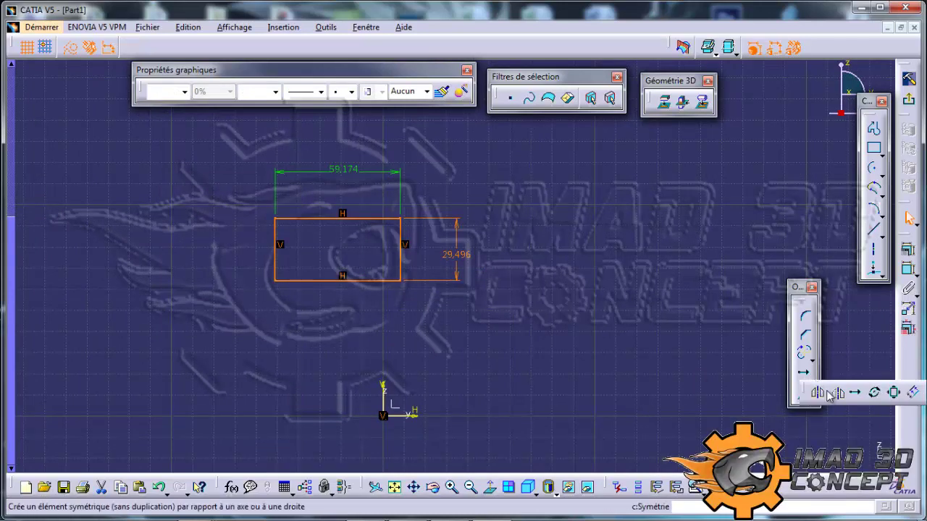
left_click(855, 392)
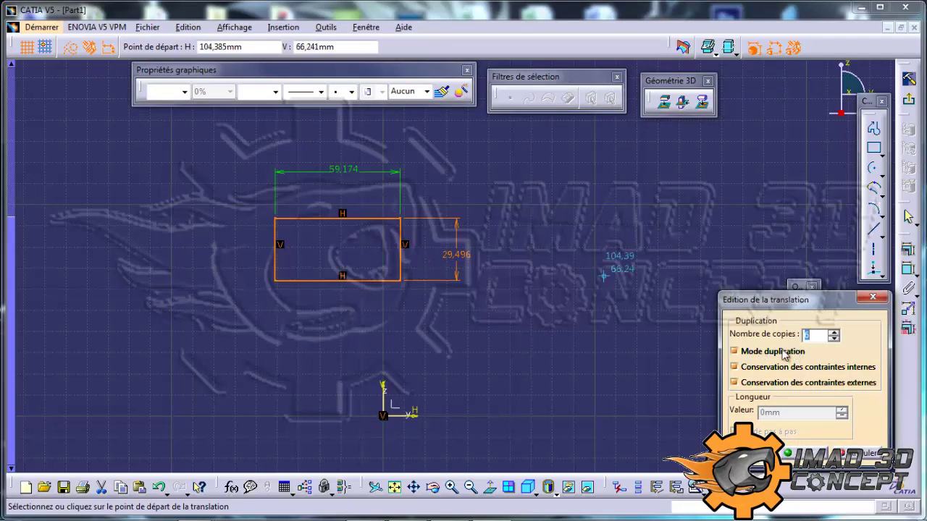
left_click(795, 352)
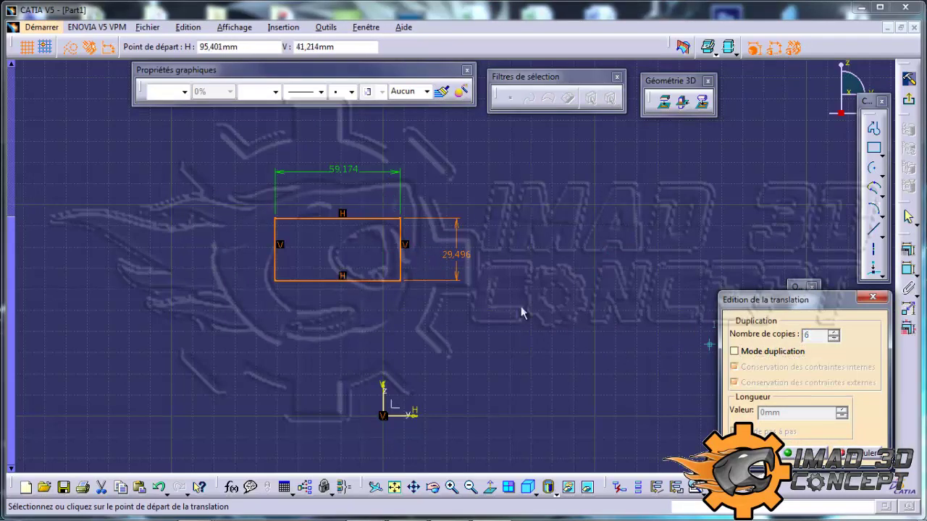
left_click(270, 276)
scroll(500, 265, "down", 2)
left_click(675, 181)
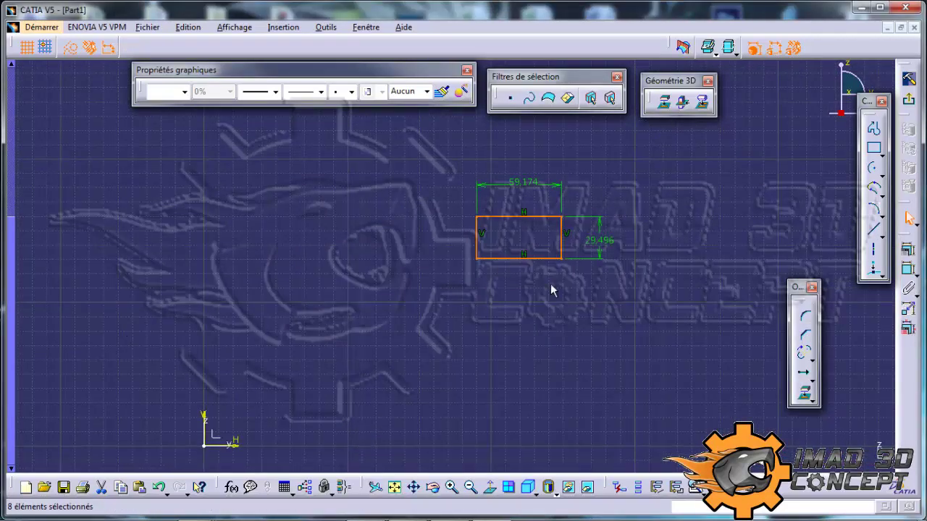
middle_click_drag(566, 204, 566, 203)
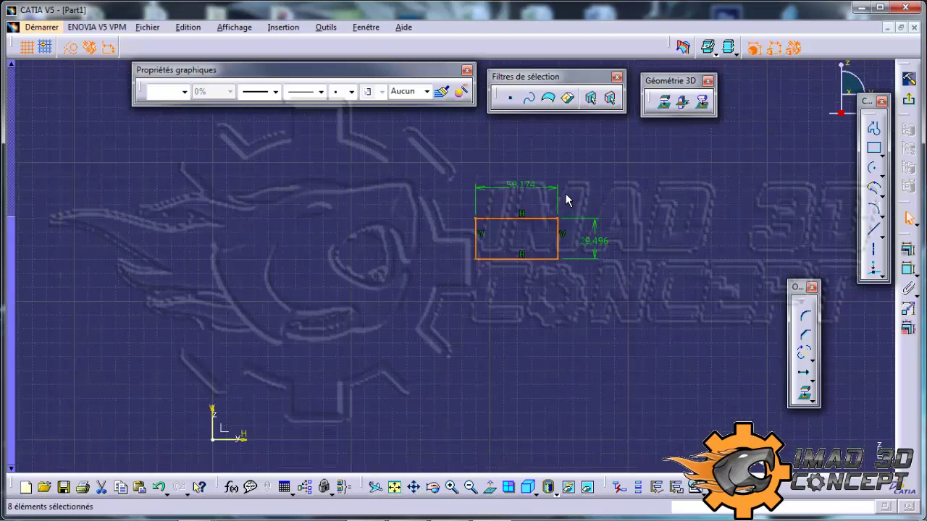
left_click(686, 263)
- Duplicate the rectangle 4 times with Rotation about the sketch origin, using its lower-left corner as the reference point and entering the angle
left_click(813, 396)
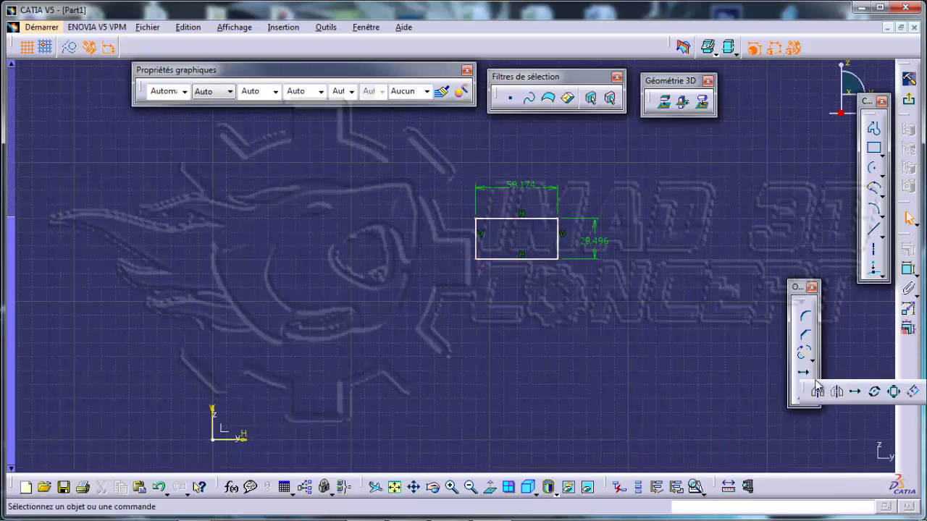
left_click(876, 393)
left_click_drag(630, 315, 391, 148)
middle_click_drag(485, 220, 481, 237)
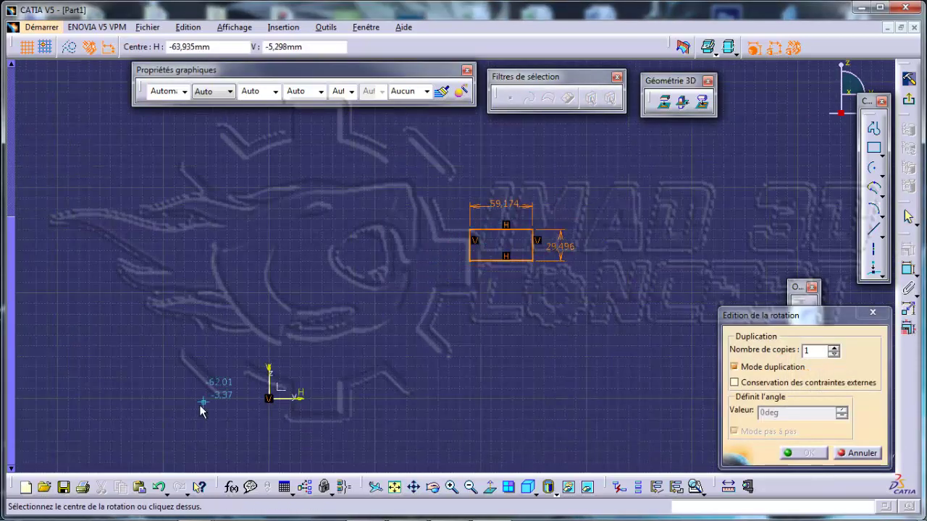
left_click(272, 399)
left_click(470, 259)
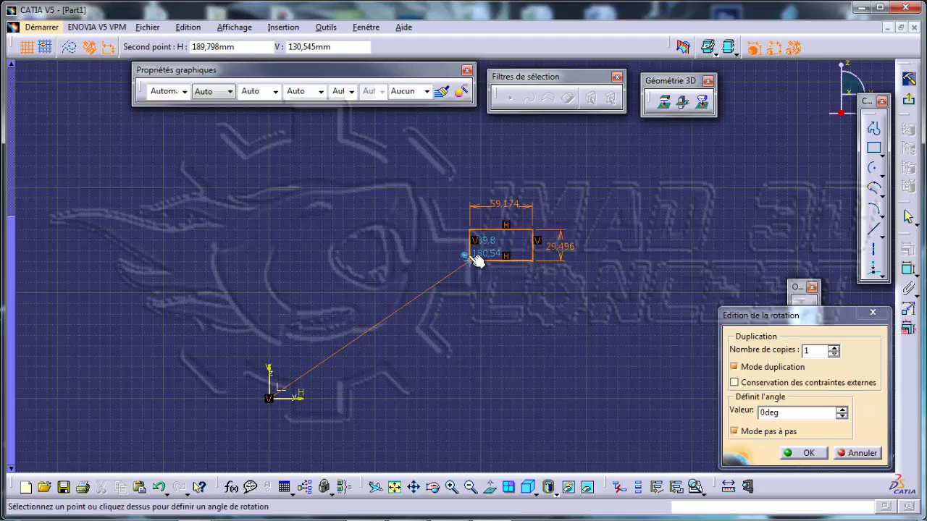
left_click(834, 348)
left_click(834, 347)
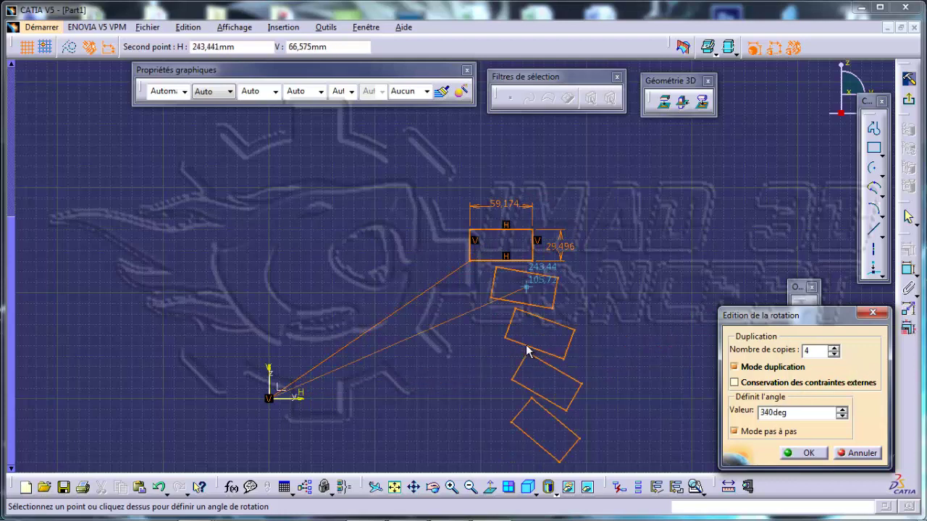
middle_click_drag(529, 349, 488, 385)
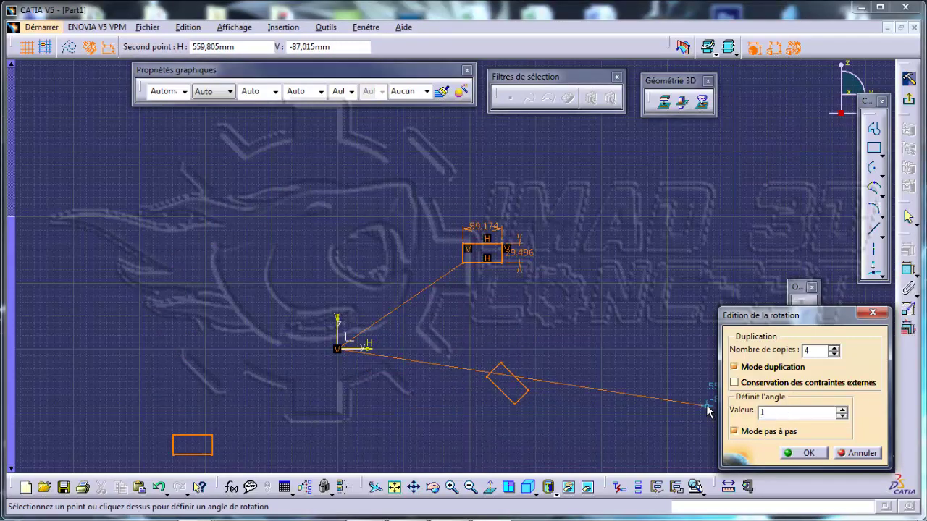
type("20")
key("Return")
middle_click_drag(482, 284, 481, 357, "ctrl")
middle_click_drag(376, 327, 398, 350)
middle_click_drag(474, 223, 481, 164, "ctrl")
- Undo the rotation and the preceding translation, and reposition the original rectangle directly above the origin
key("ctrl+z")
mouse_move(483, 279)
middle_mouse_down()
mouse_move(493, 302)
mouse_move(428, 290)
mouse_move(541, 276)
middle_mouse_up()
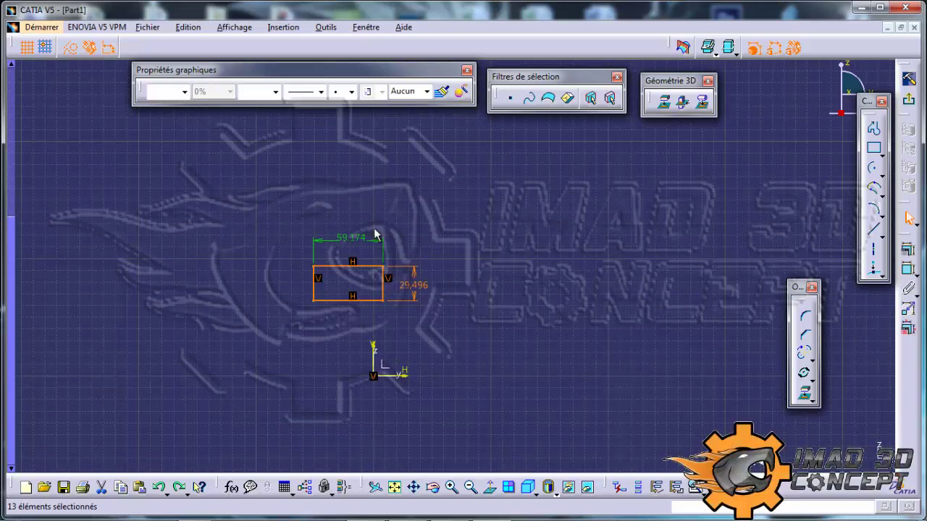
middle_click_drag(466, 284, 507, 251)
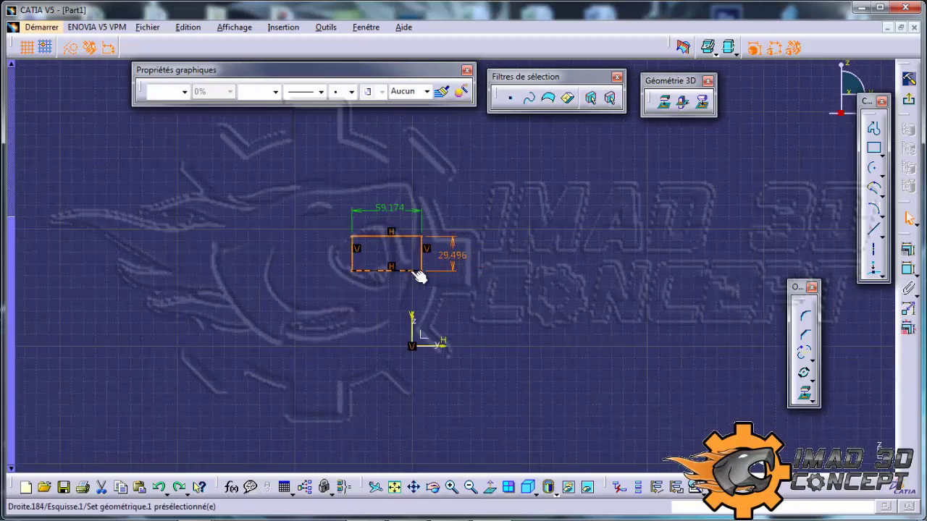
left_click_drag(420, 266, 441, 259)
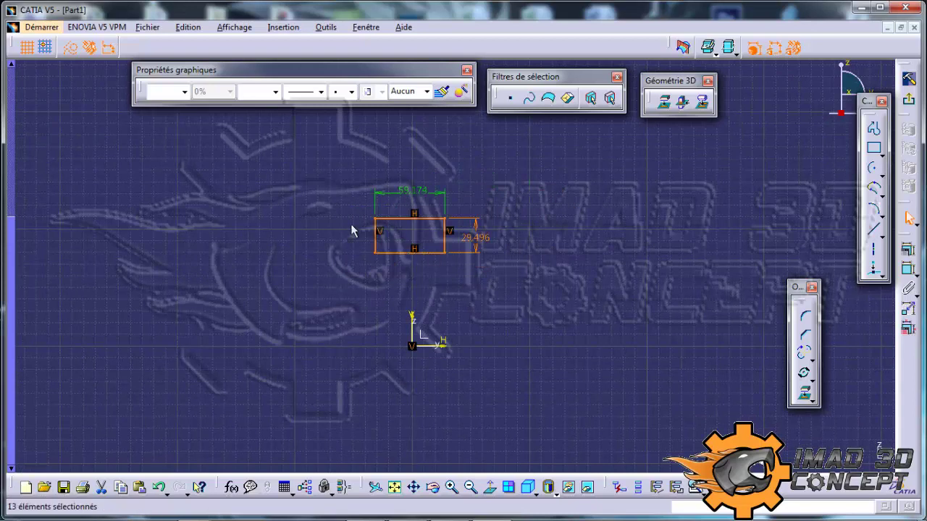
left_click(545, 272)
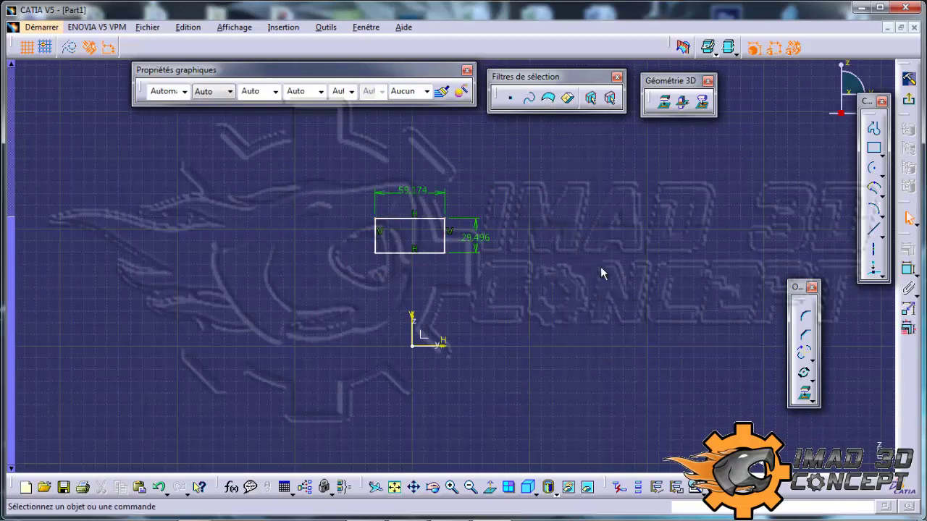
- Mirror the rectangle about the sketch's horizontal axis with the Mirror command, keeping the original
left_click(811, 382)
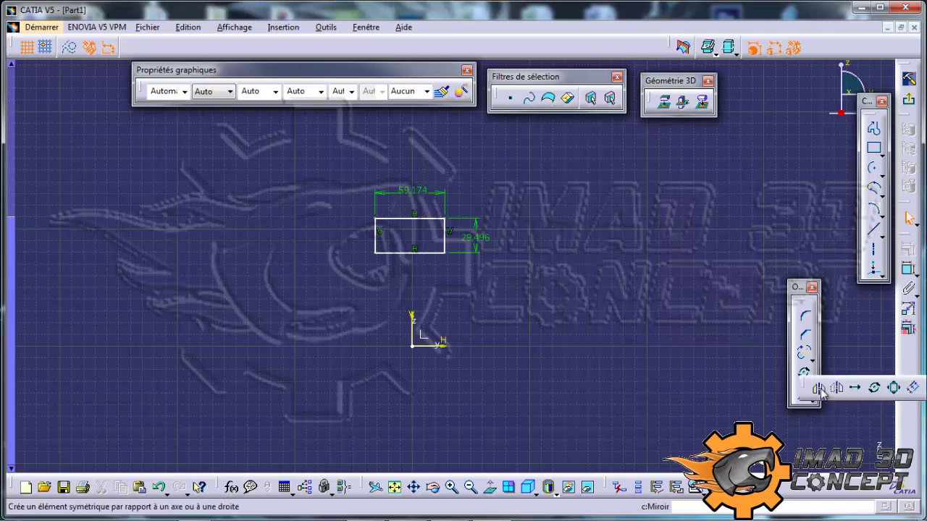
left_click(816, 388)
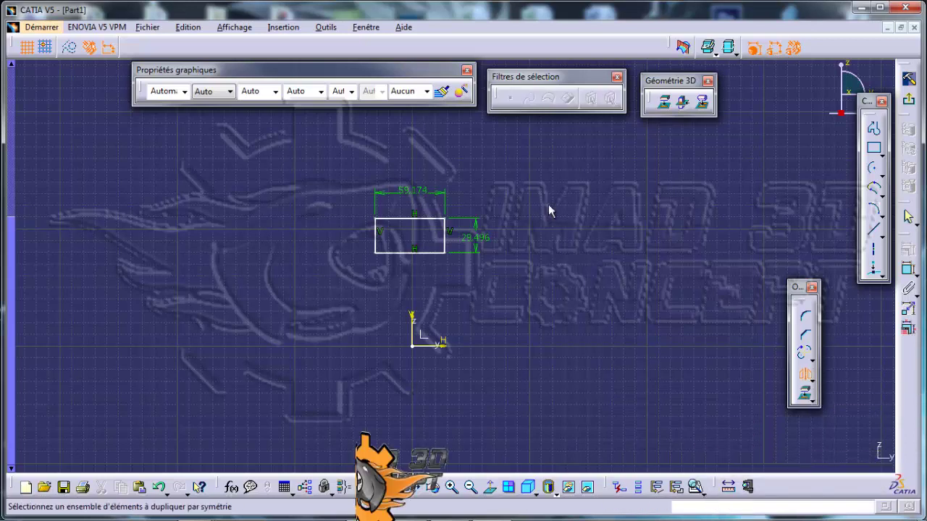
left_click_drag(536, 191, 216, 296)
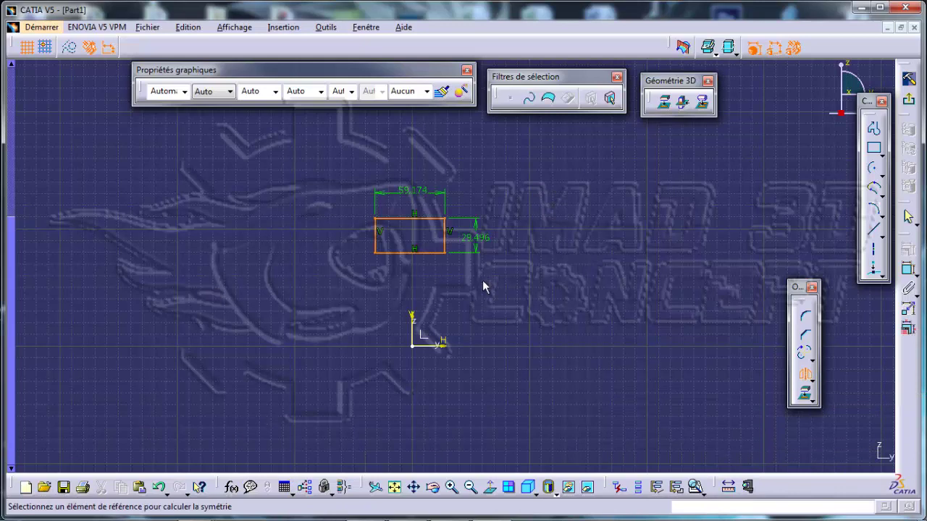
left_click(435, 346)
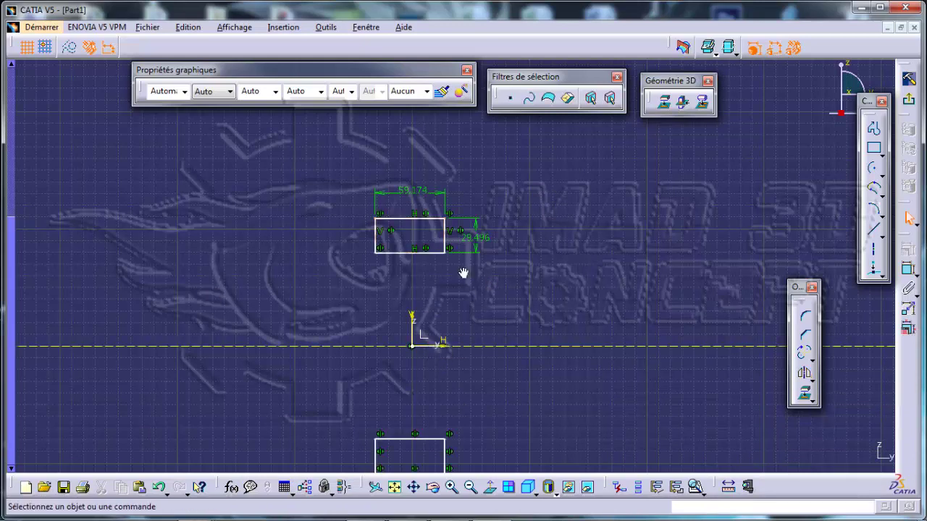
- Shift the original rectangle slightly towards the horizontal axis to test its symmetry link with the mirrored copy
scroll(463, 268, "down", 2)
left_click(542, 311)
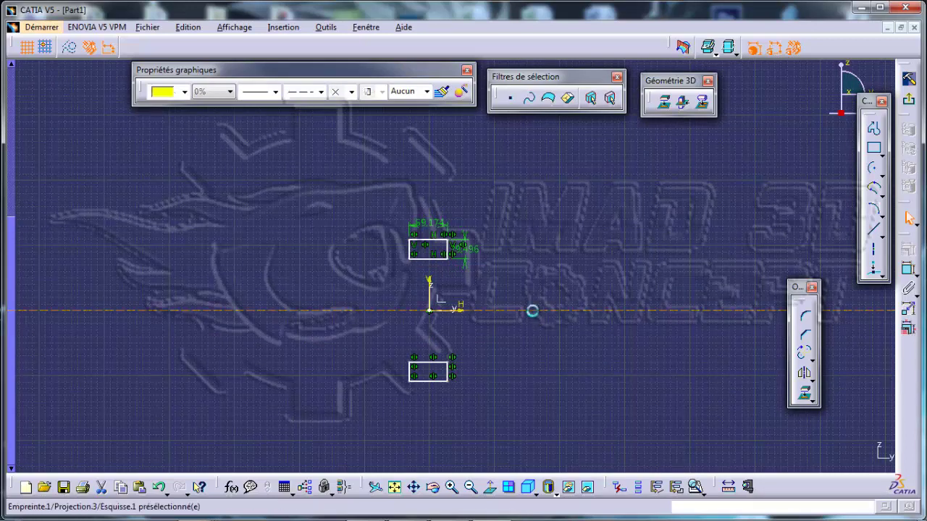
mouse_move(432, 259)
left_mouse_down()
mouse_move(431, 274)
mouse_move(435, 263)
left_mouse_up()
- Delete the projected horizontal mirror axis and both rectangles
left_click(543, 312)
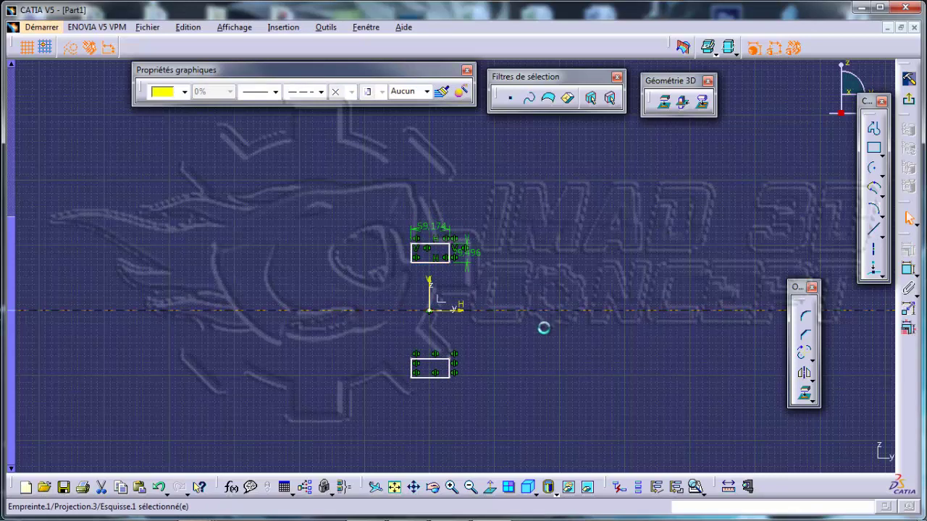
key("Delete")
left_click_drag(621, 417, 255, 123)
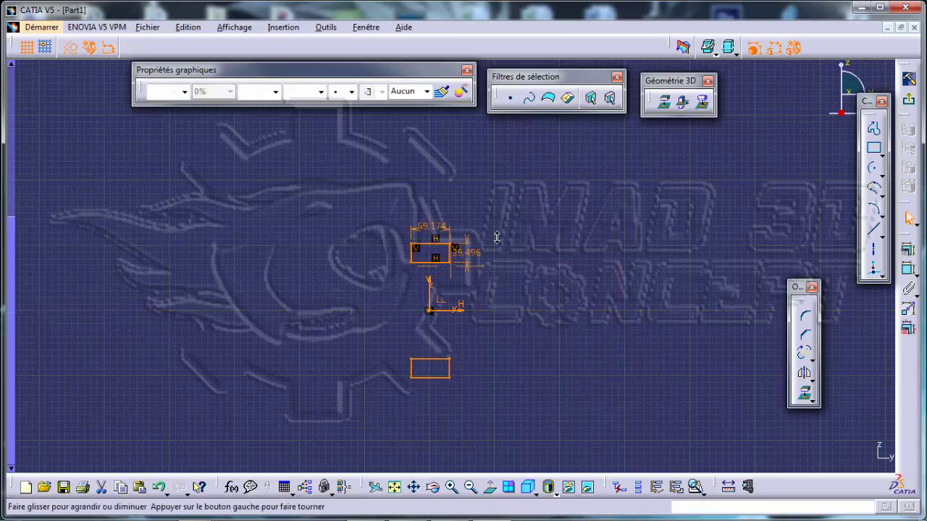
key("Delete")
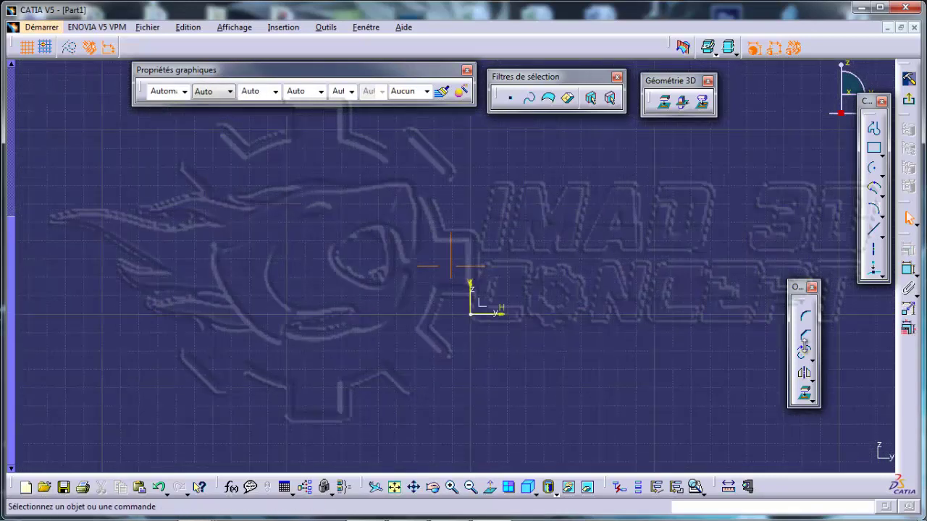
- Sketch a rectangle to the upper left of the origin, starting at about H -109 mm, V 85.5 mm
left_click(812, 379)
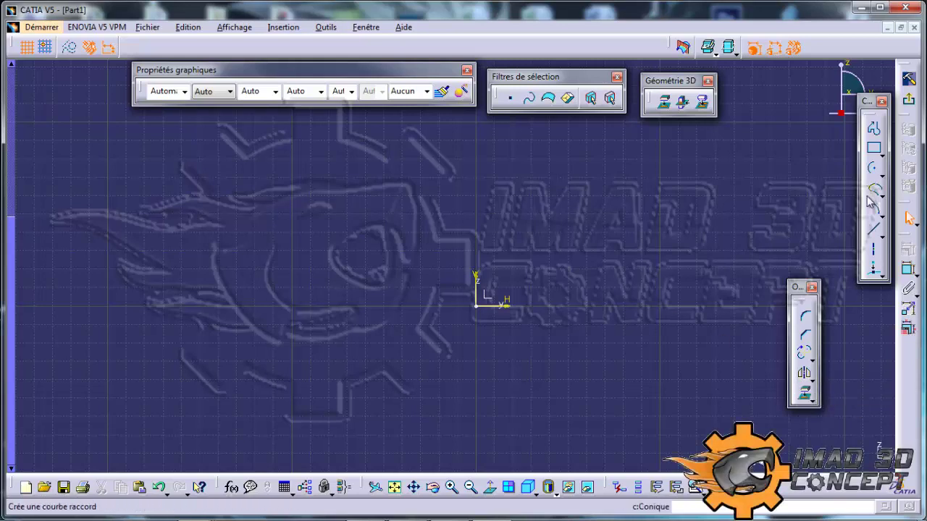
left_click(875, 150)
left_click(275, 148)
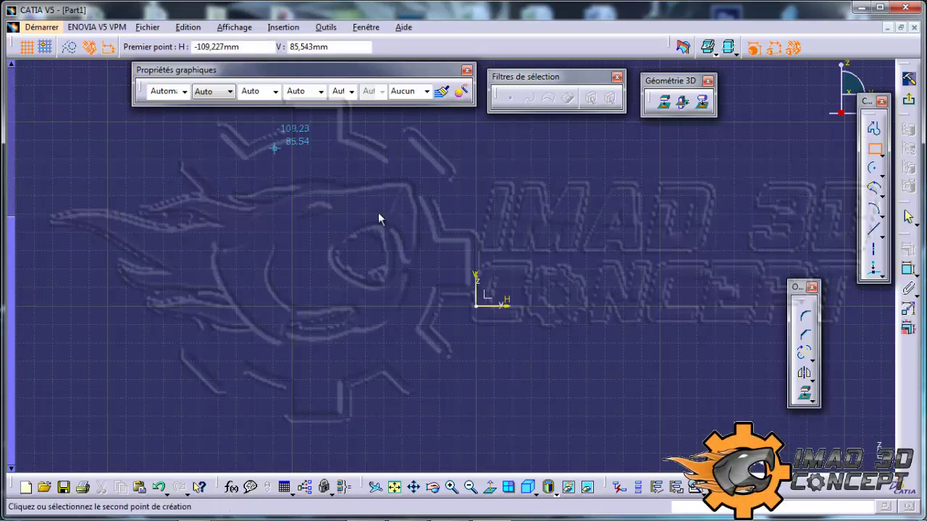
left_click(393, 283)
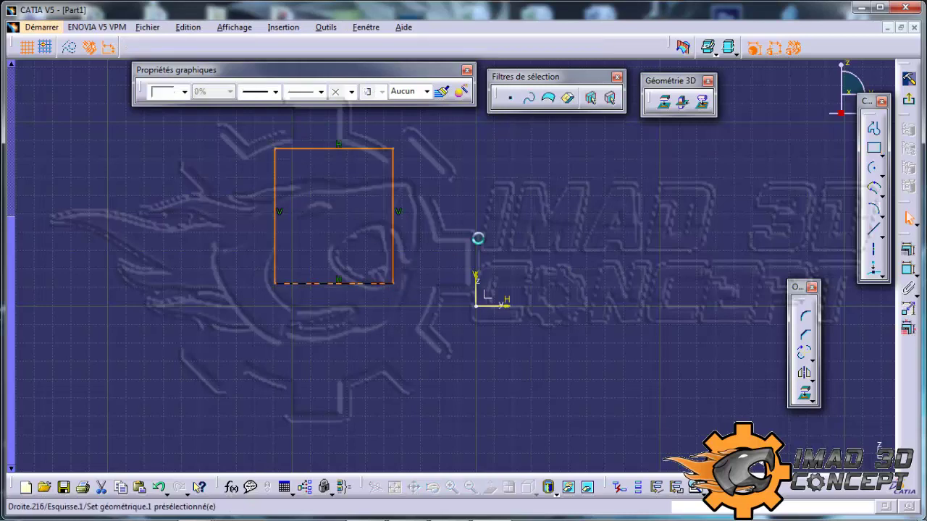
- Flip the rectangle across the sketch's vertical axis with Symmetry, without duplicating it
left_click(810, 374)
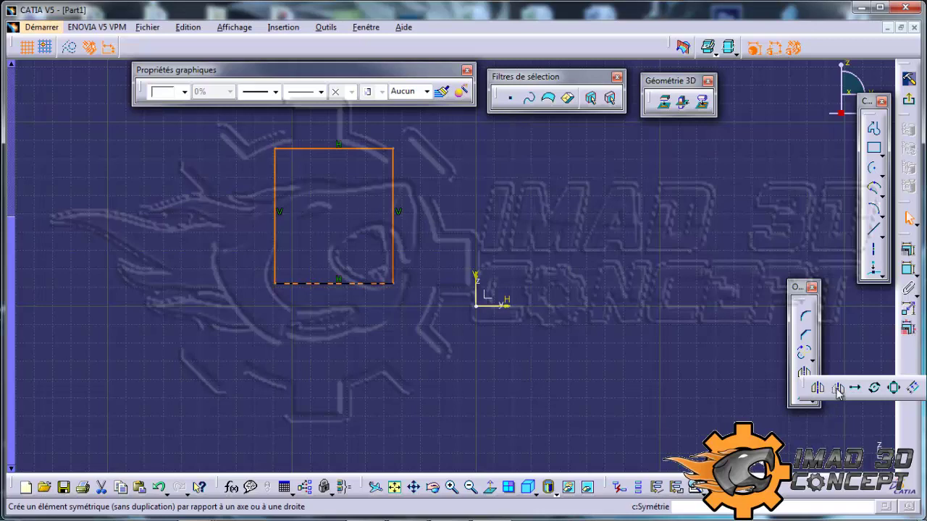
left_click(840, 388)
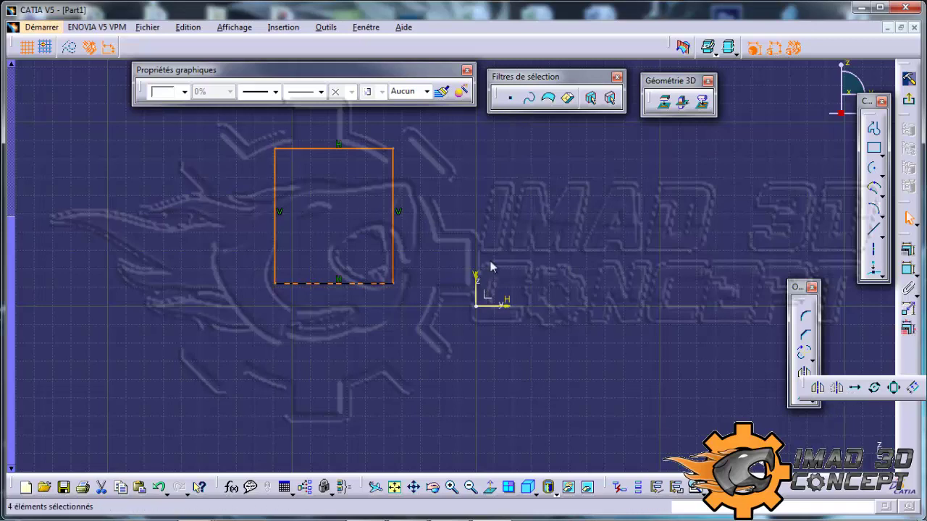
left_click(838, 388)
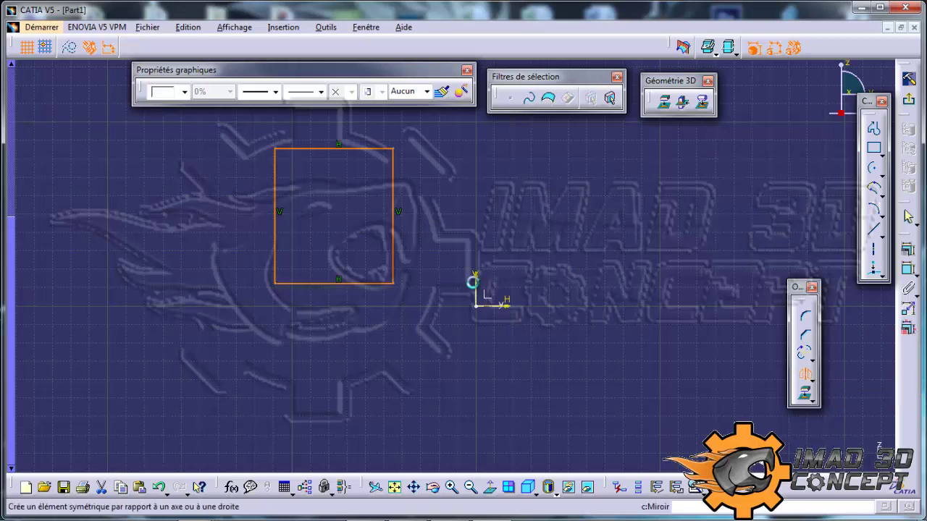
left_click(478, 286)
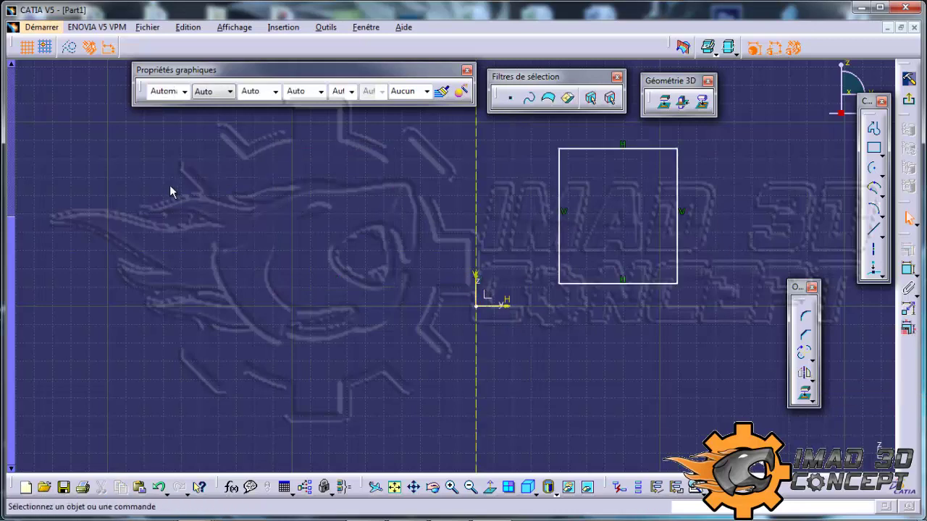
- Delete the flipped rectangle and the projected vertical axis line
middle_click_drag(521, 216, 540, 290)
left_click_drag(652, 358, 259, 122)
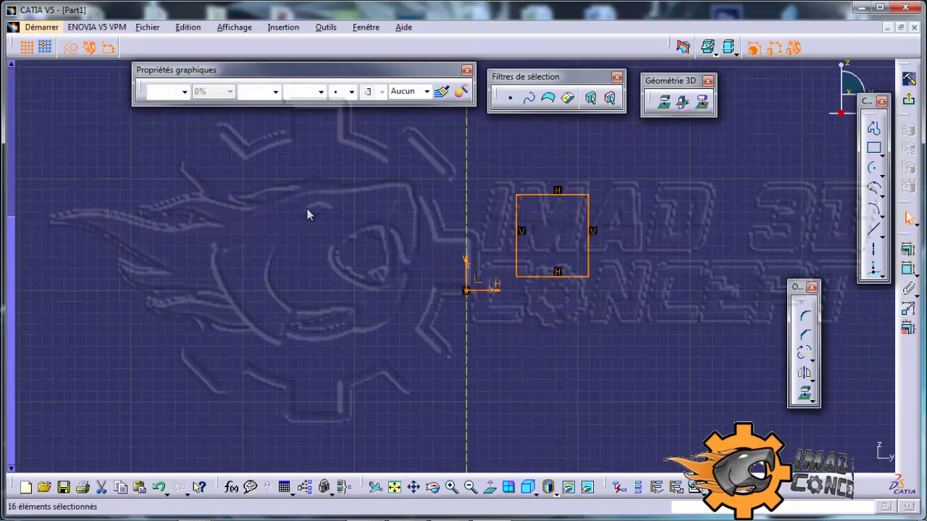
key("Delete")
left_click(467, 164)
key("Delete")
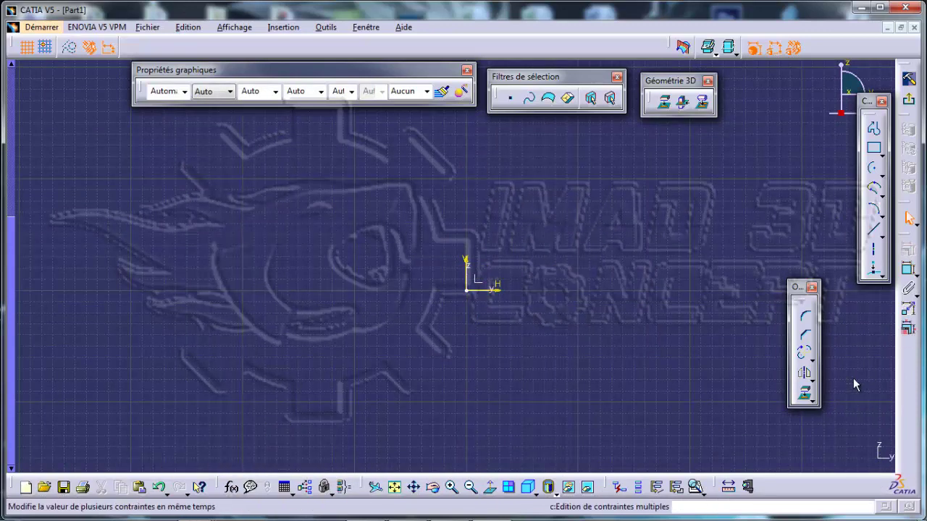
left_click(812, 379)
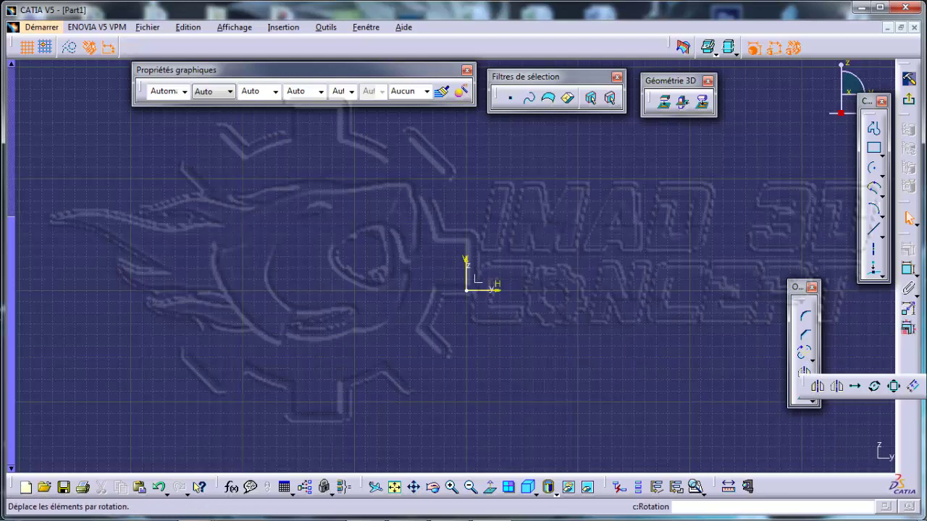
left_click(501, 171)
mouse_move(551, 219)
middle_mouse_down()
mouse_move(550, 236)
mouse_move(501, 292)
mouse_move(506, 221)
middle_mouse_up()
middle_click_drag(506, 220, 471, 269)
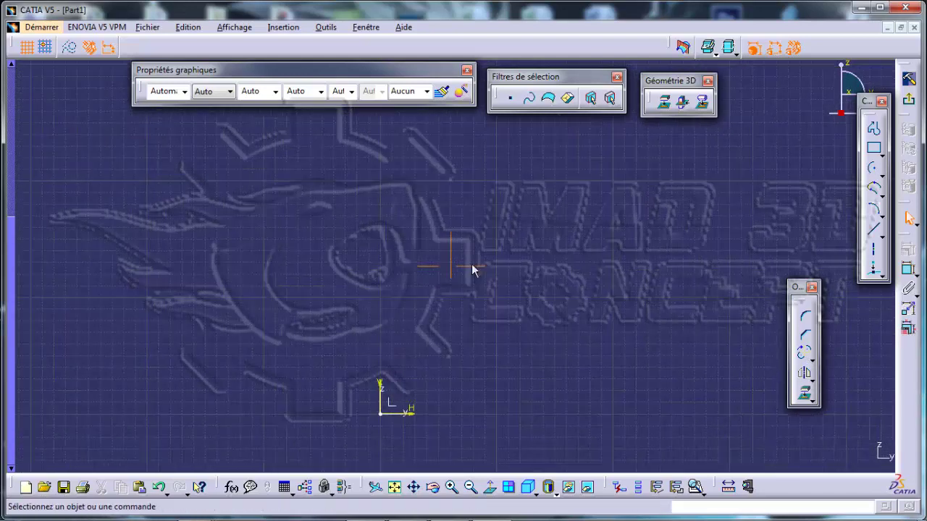
- Sketch a closed five-sided profile to the upper right of the origin, with one vertical side and an inward notch
left_click(873, 129)
left_click(434, 204)
left_click(502, 147)
left_click(615, 235)
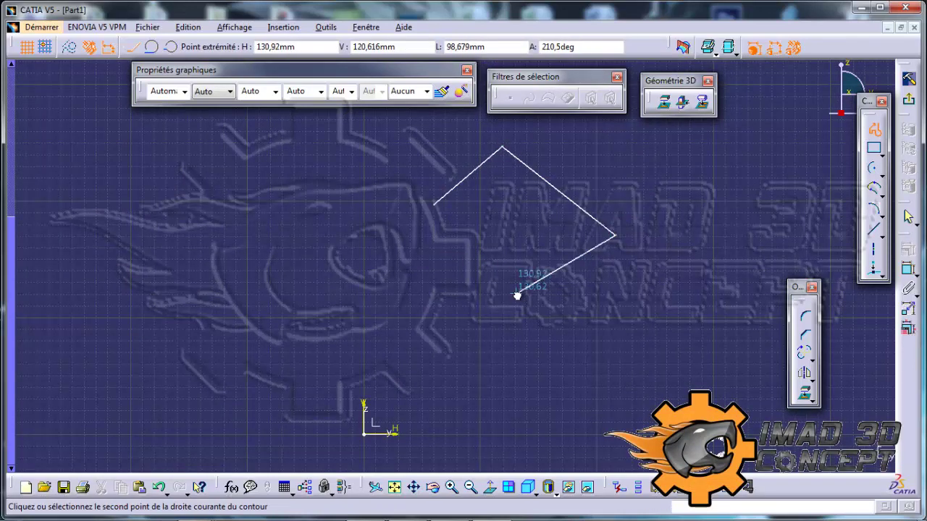
left_click(516, 196)
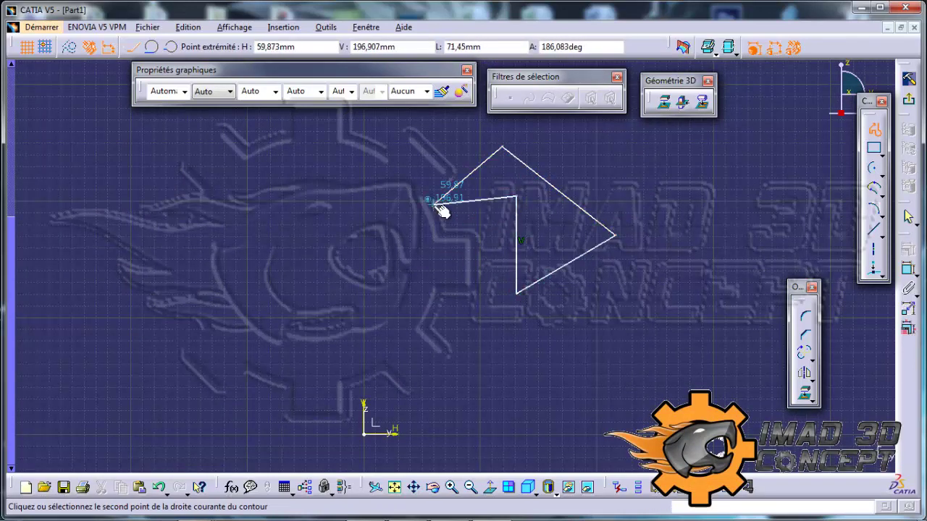
left_click(438, 203)
- Dimension the length of the profile's nearly horizontal side, placing the dimension below that side
left_click(908, 269)
left_click(486, 205)
left_click(488, 231)
middle_click_drag(430, 238, 493, 195)
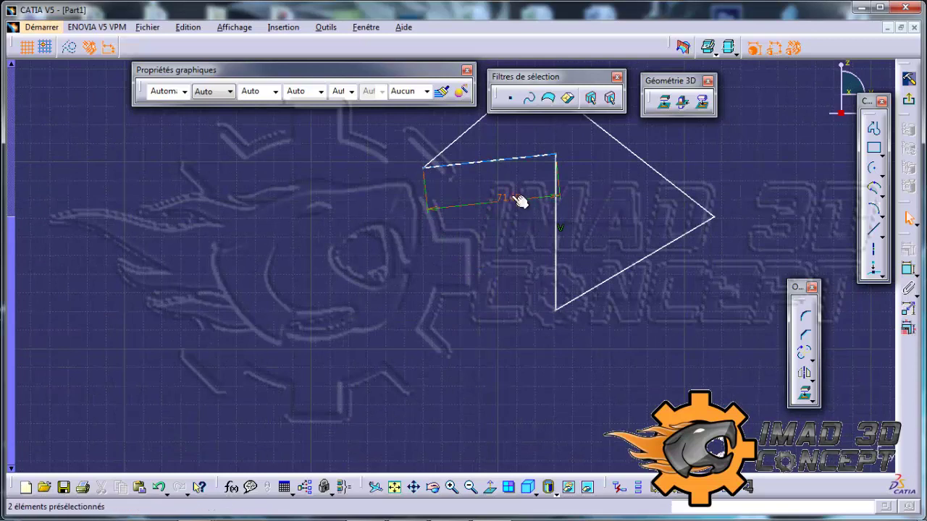
- Try a length of 7 mm on the dimensioned side and undo the change
double_click(514, 205)
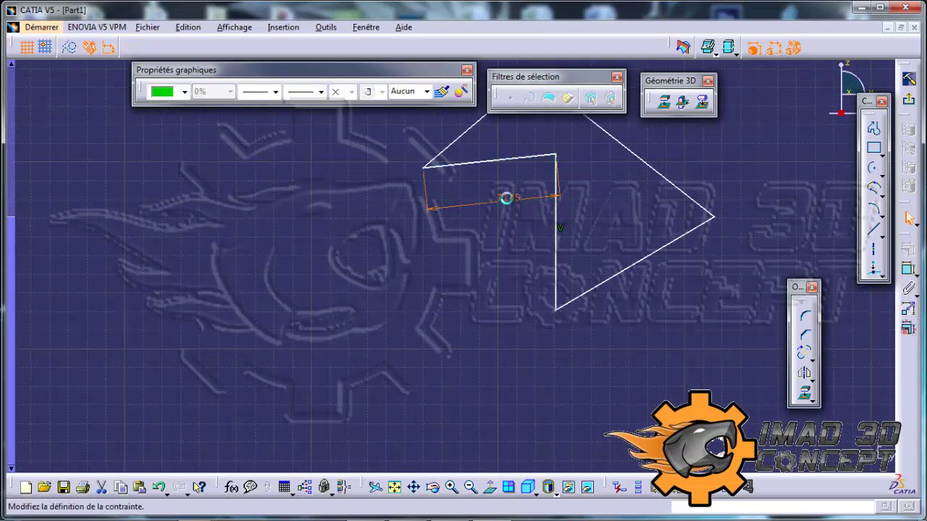
type("7")
key("Return")
middle_click_drag(510, 209, 526, 229)
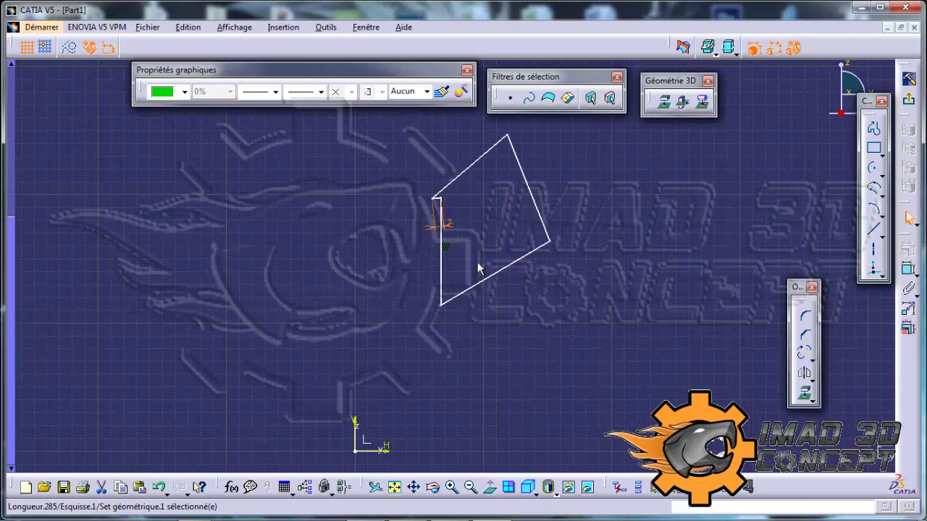
key("ctrl+z")
- Scale the whole dimensioned profile by 0.1 about its top vertex, without duplicating it
middle_click_drag(486, 261, 585, 317)
left_click_drag(653, 386, 390, 179)
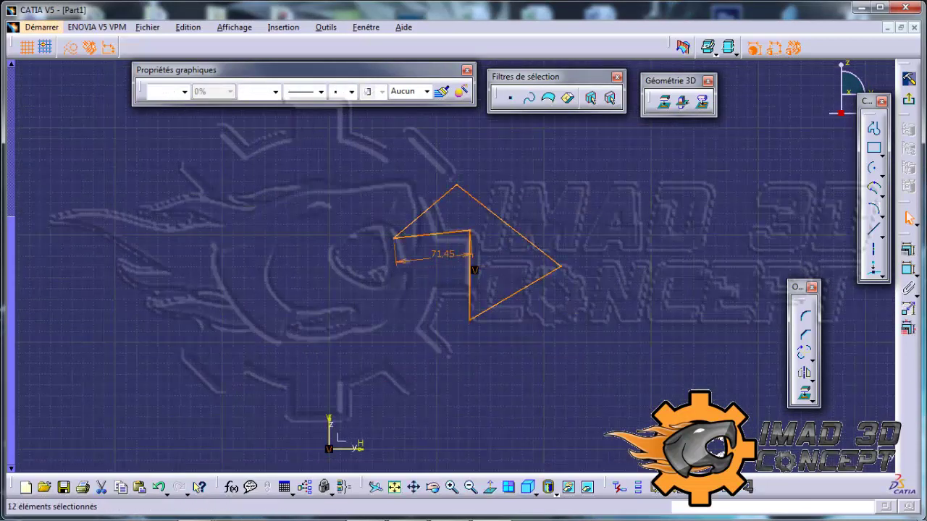
left_click(812, 380)
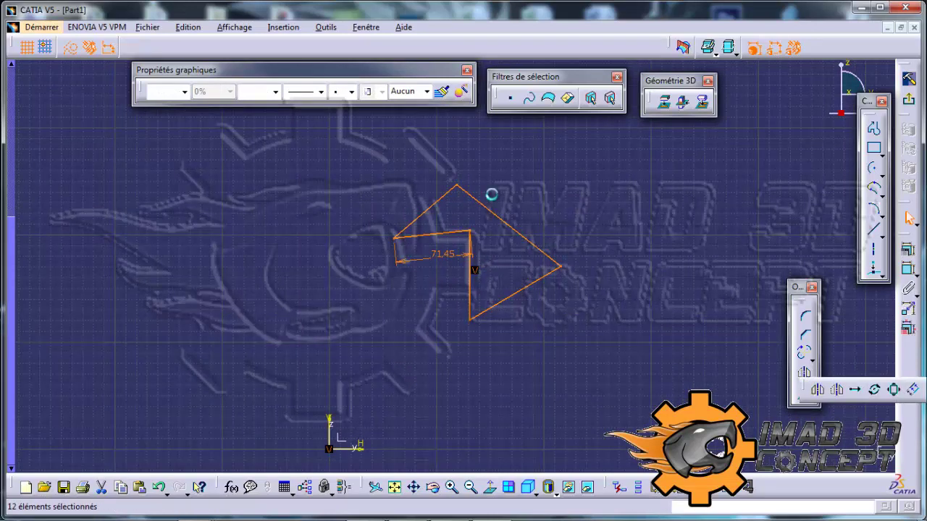
left_click(893, 389)
left_click(789, 372)
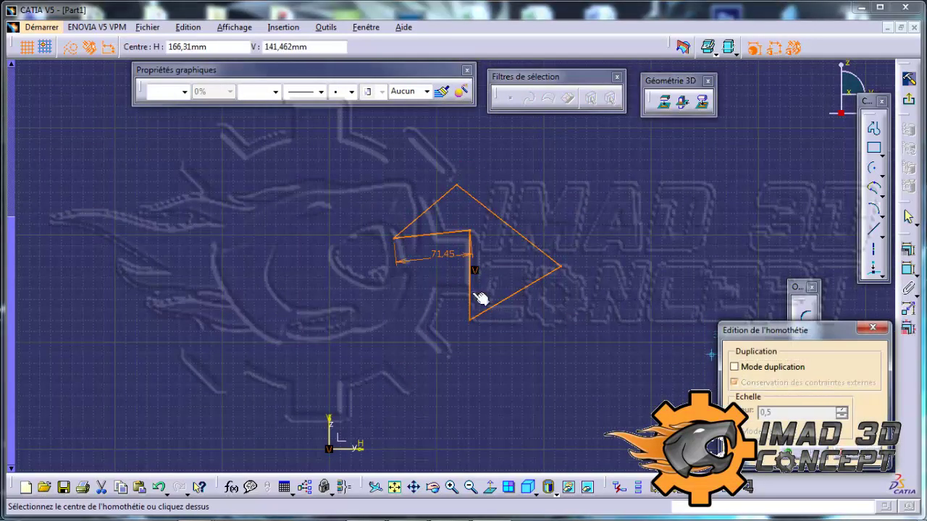
left_click(456, 184)
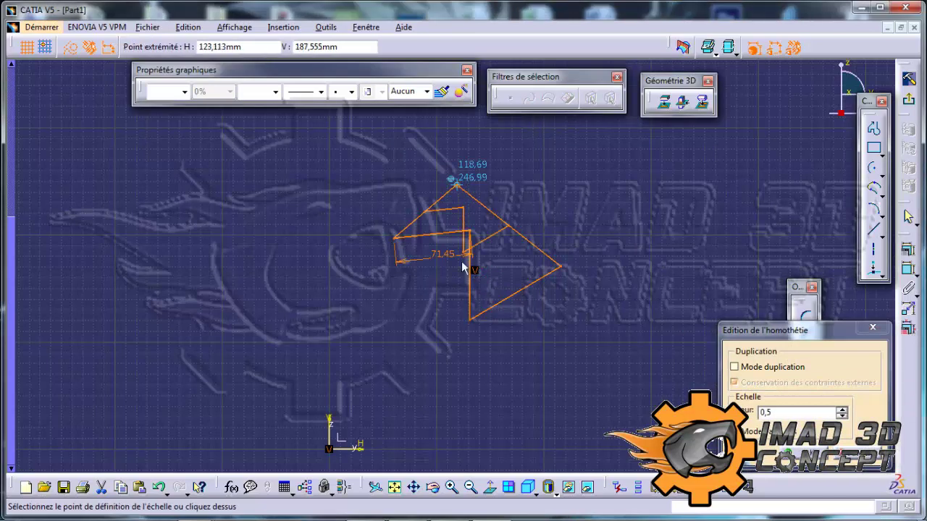
double_click(761, 413)
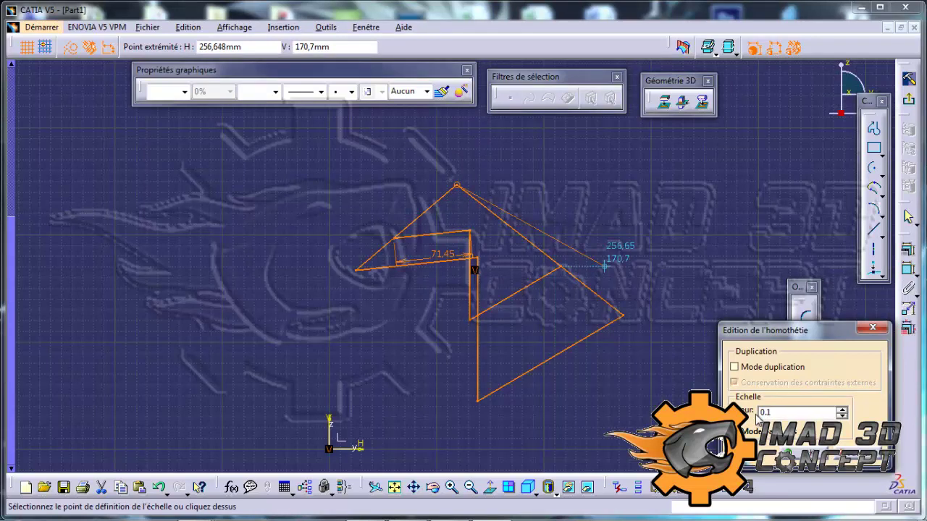
left_click(806, 455)
middle_click_drag(565, 335, 568, 217)
mouse_move(486, 254)
middle_mouse_down()
mouse_move(461, 429)
mouse_move(492, 270)
mouse_move(490, 211)
middle_mouse_up()
left_click(533, 261)
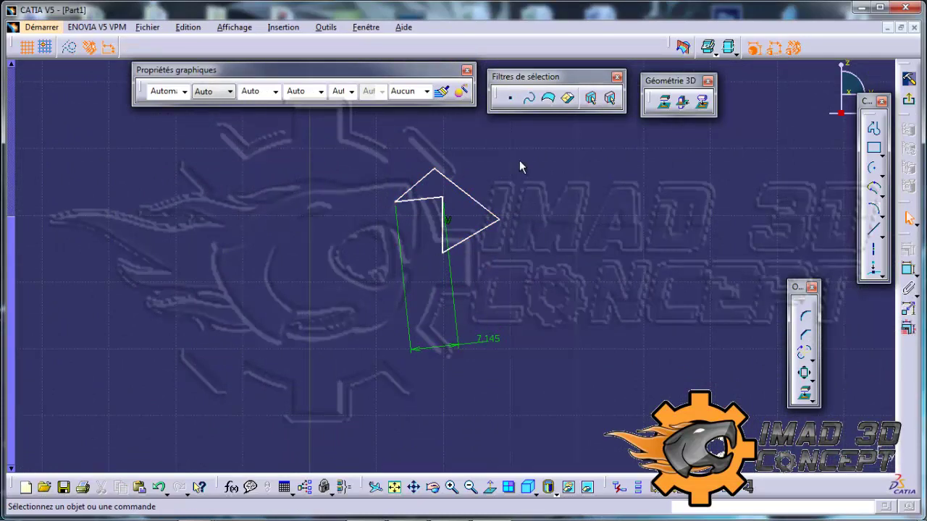
- Delete the scaled profile together with its dimension
left_click(484, 244)
key("Escape")
key("ctrl+a")
key("Delete")
mouse_move(543, 132)
middle_mouse_down()
mouse_move(497, 4)
mouse_move(488, 189)
mouse_move(470, 297)
middle_mouse_up()
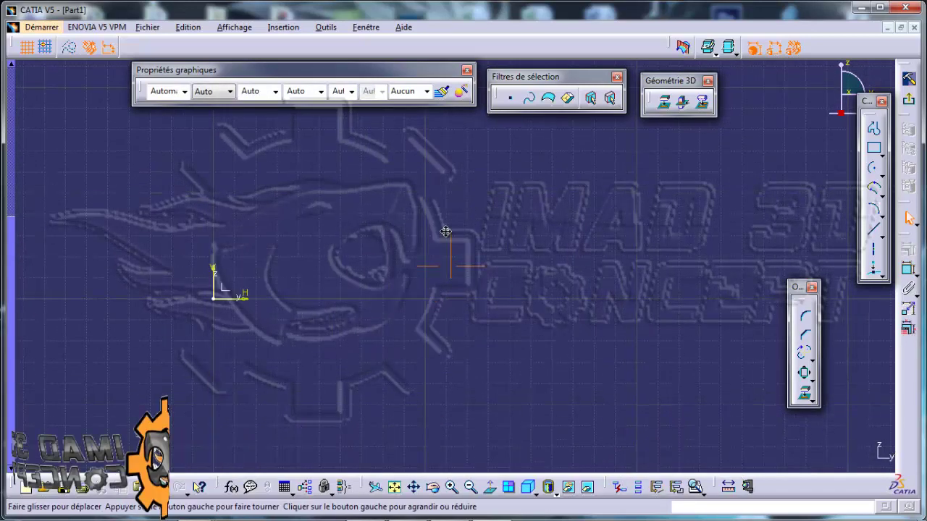
- Sketch a rectangle about 60 mm wide and 65 mm high above the origin
left_click(803, 373)
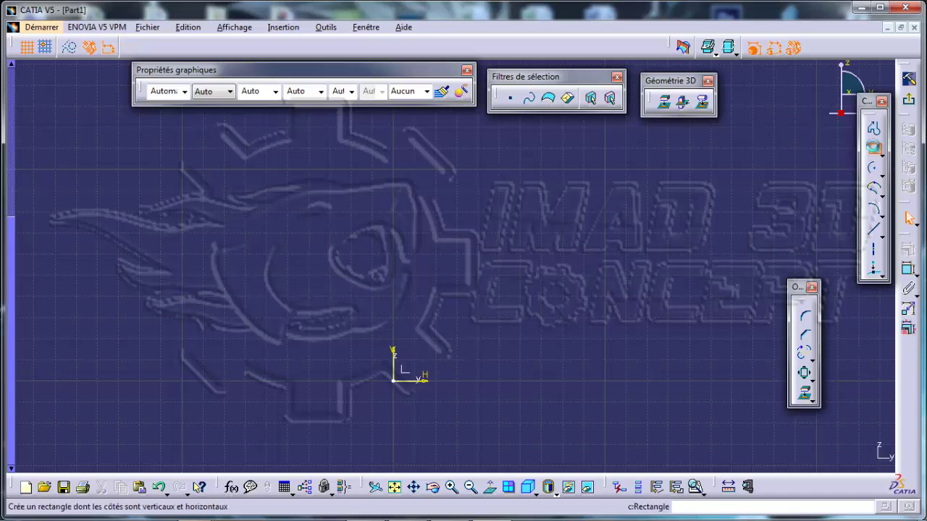
left_click(874, 149)
left_click(351, 154)
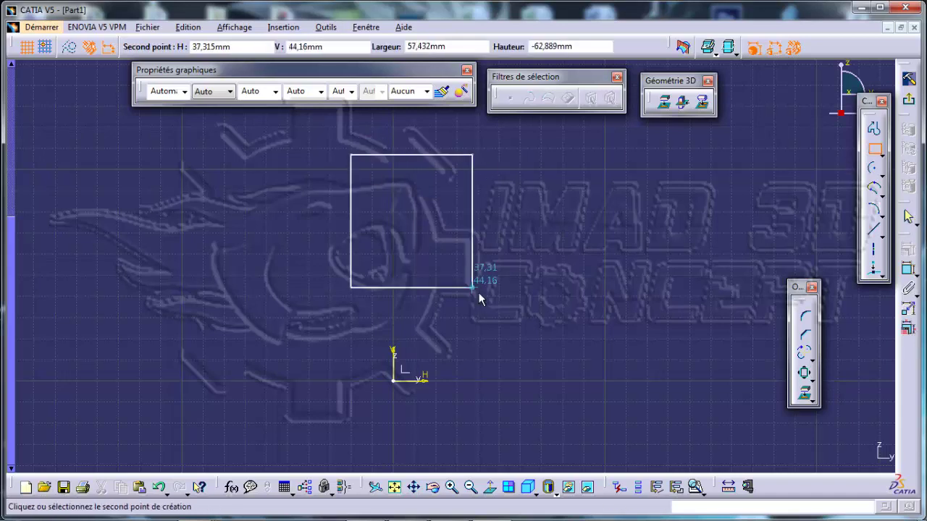
- Create a scaled duplicate of the rectangle about its lower-left corner at a scale of about 1.7, and delete both rectangles
left_click(804, 373)
left_click(351, 182)
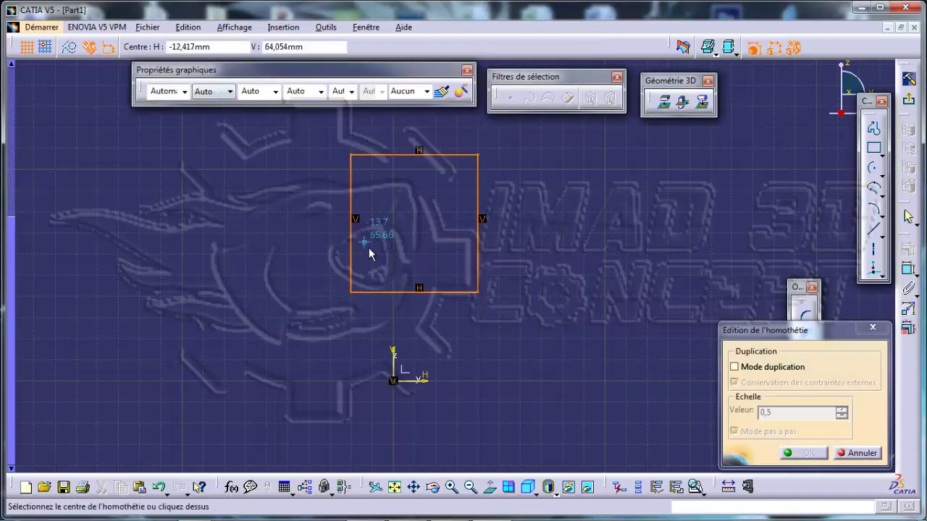
left_click(350, 292)
left_click(753, 369)
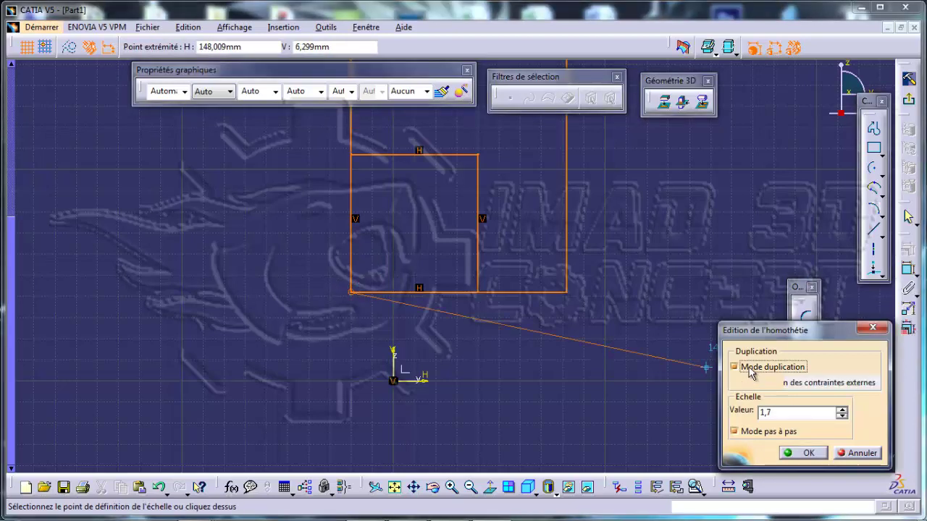
middle_click_drag(509, 147, 487, 210, "ctrl")
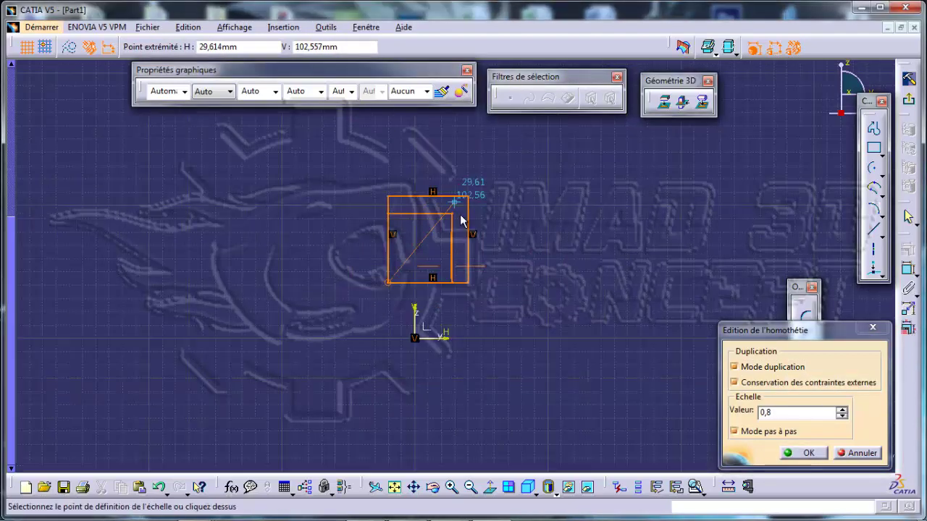
left_click(554, 142)
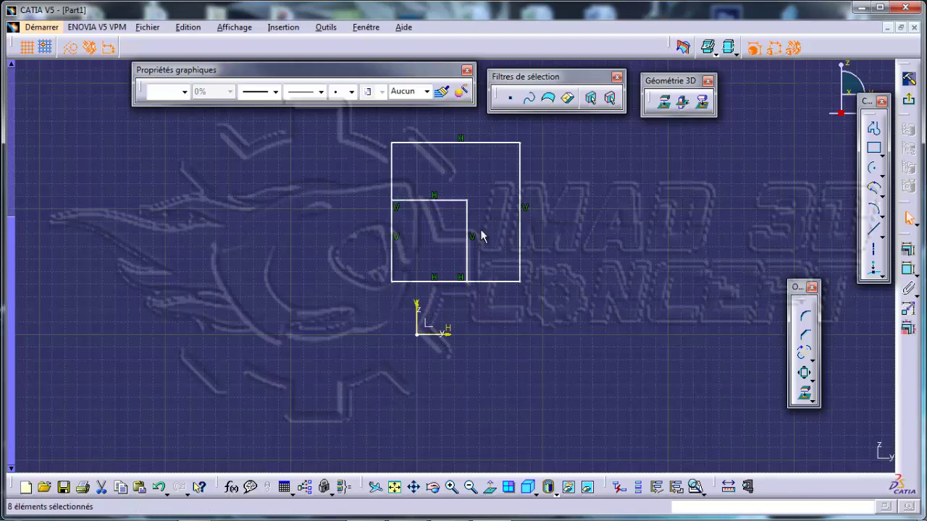
key("Delete")
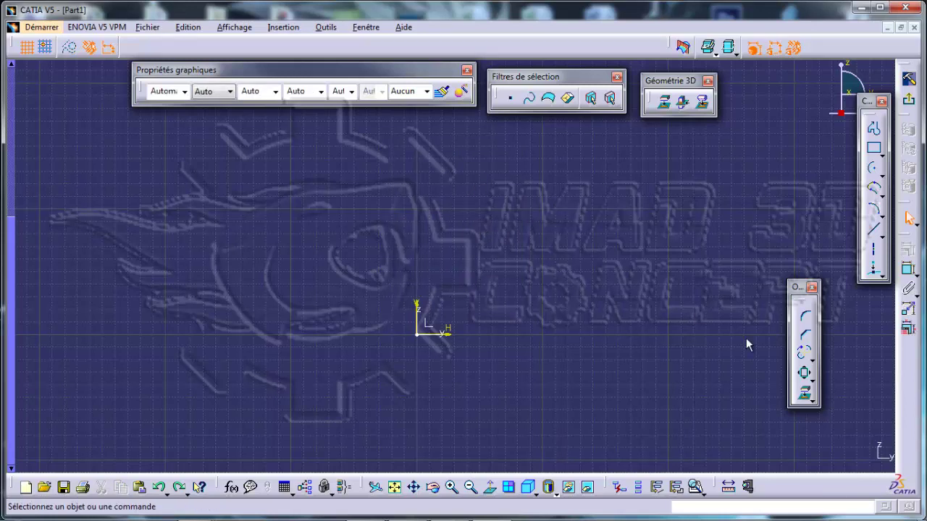
- Start a new profile with its first point to the upper left of the origin, at about V 106 mm
left_click(811, 375)
left_click(874, 129)
left_click(248, 200)
left_click_drag(468, 202, 643, 361)
left_click(618, 326)
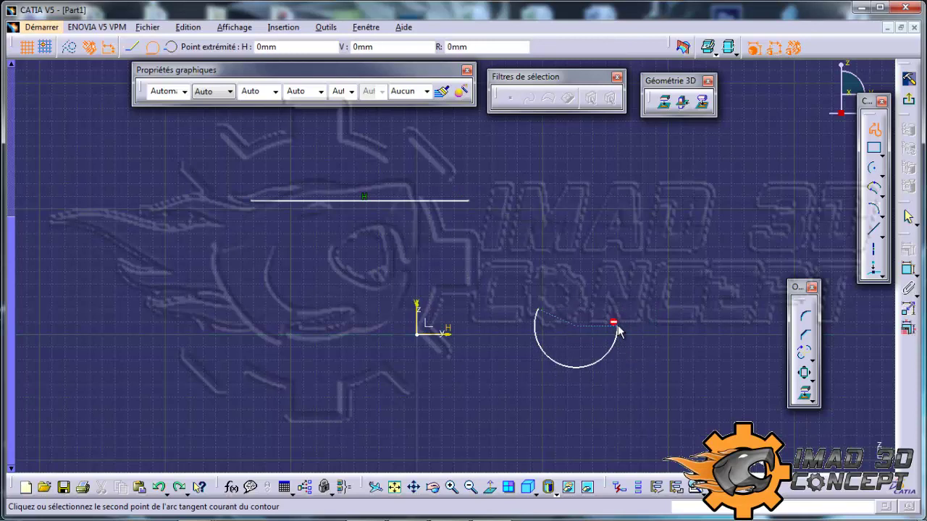
key("ctrl+z")
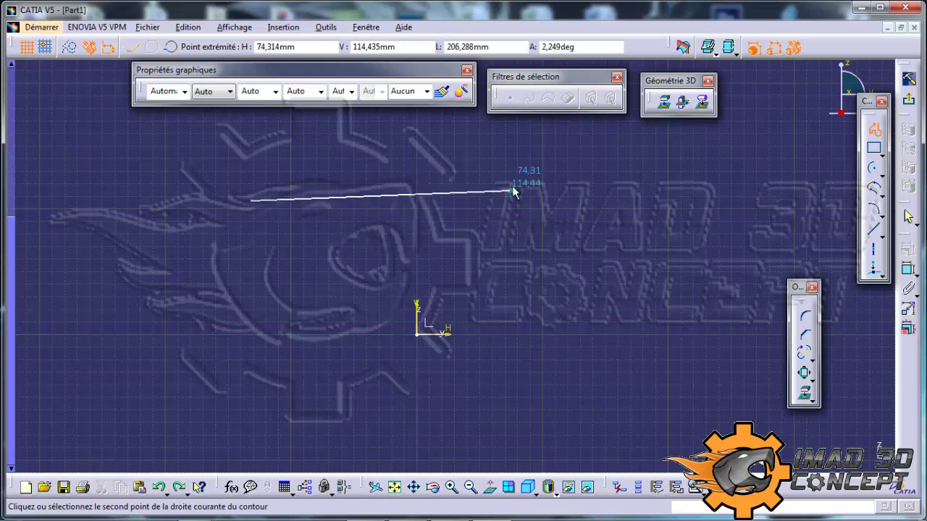
- Draw the profile as a horizontal line at about V 106 mm, an oblique line sloping down and a tangent arc, and leave it open
left_click(532, 200)
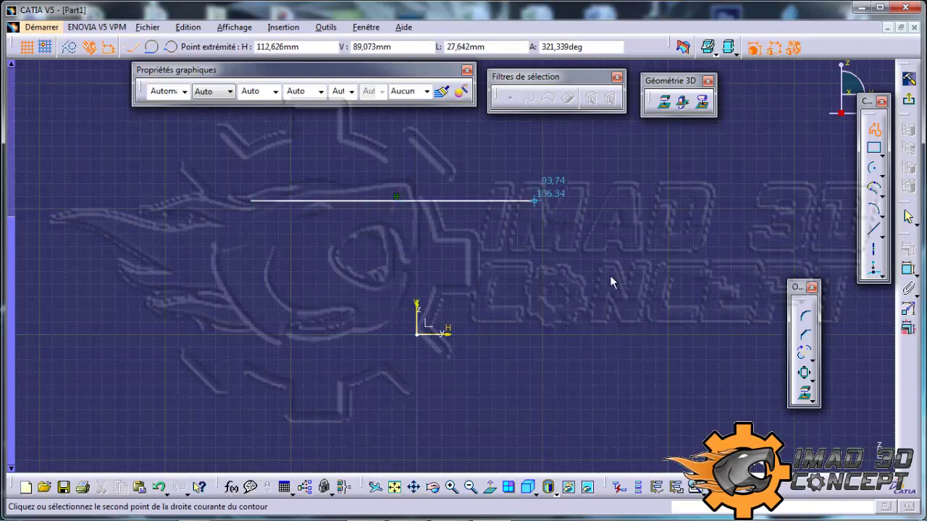
left_click_drag(611, 278, 542, 382)
left_click(519, 348)
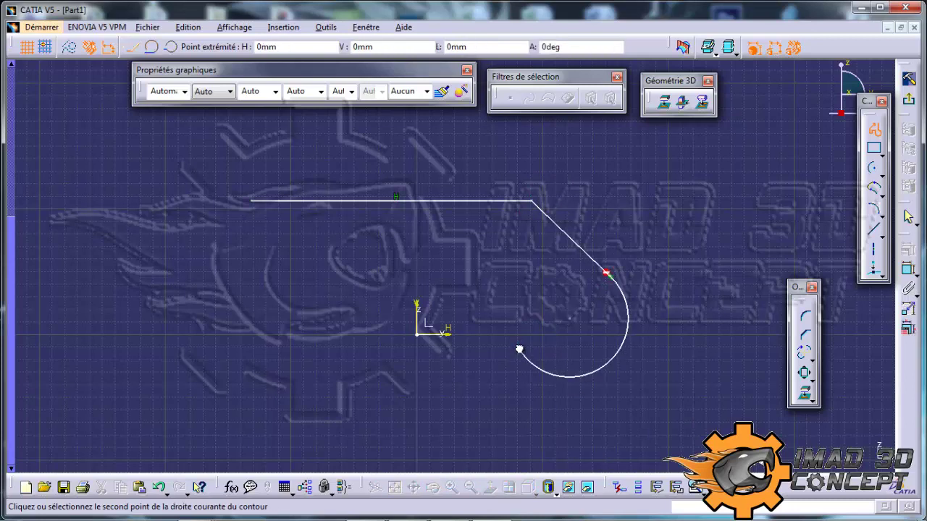
key("Escape")
left_click(521, 245)
middle_click(490, 219)
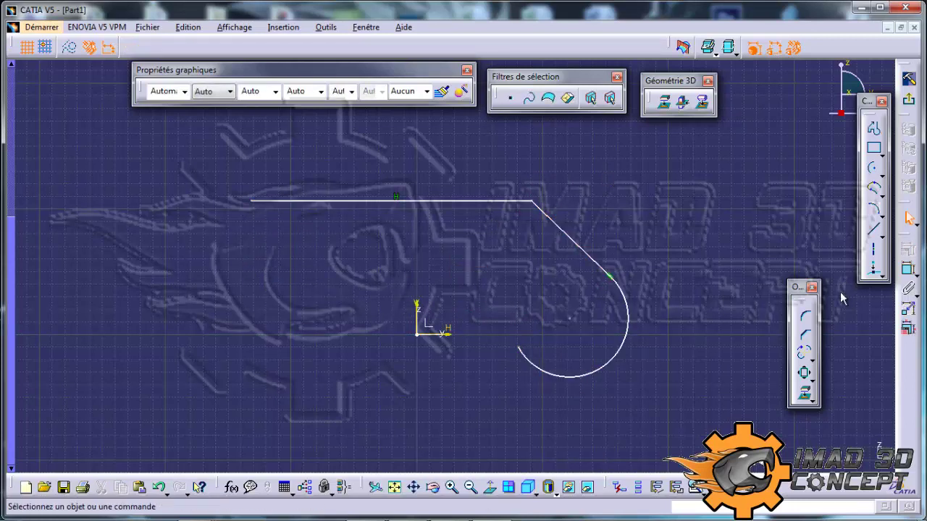
- Offset the horizontal line downward without propagation, creating two copies spaced about 30 mm apart
left_click(812, 378)
left_click(916, 388)
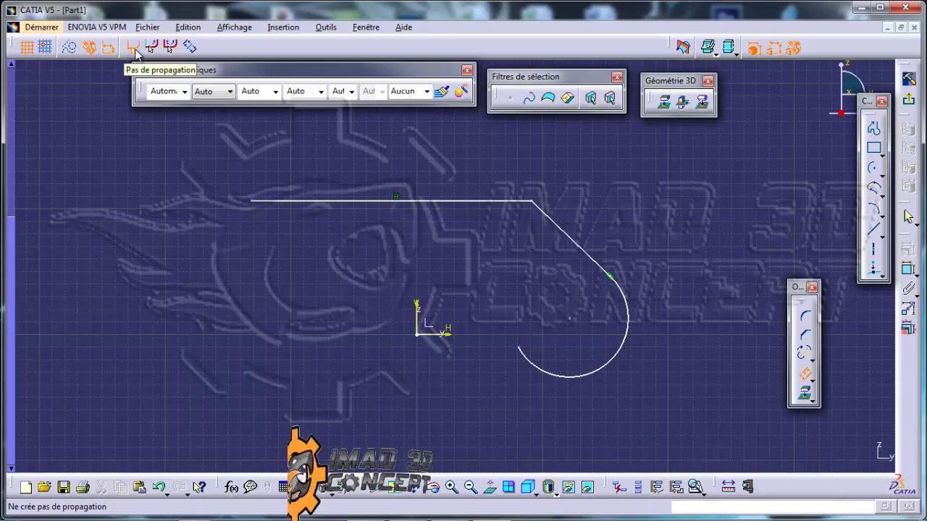
left_click(398, 201)
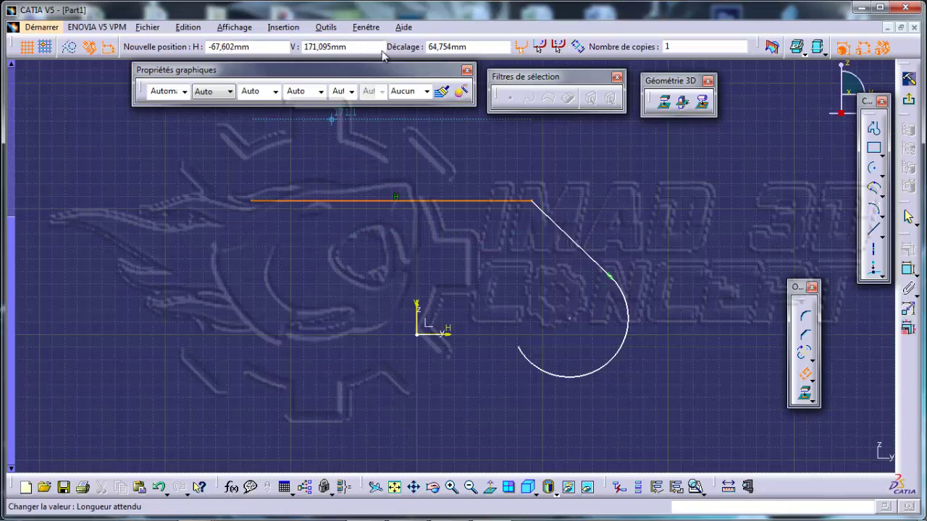
left_click(467, 48)
left_click(684, 47)
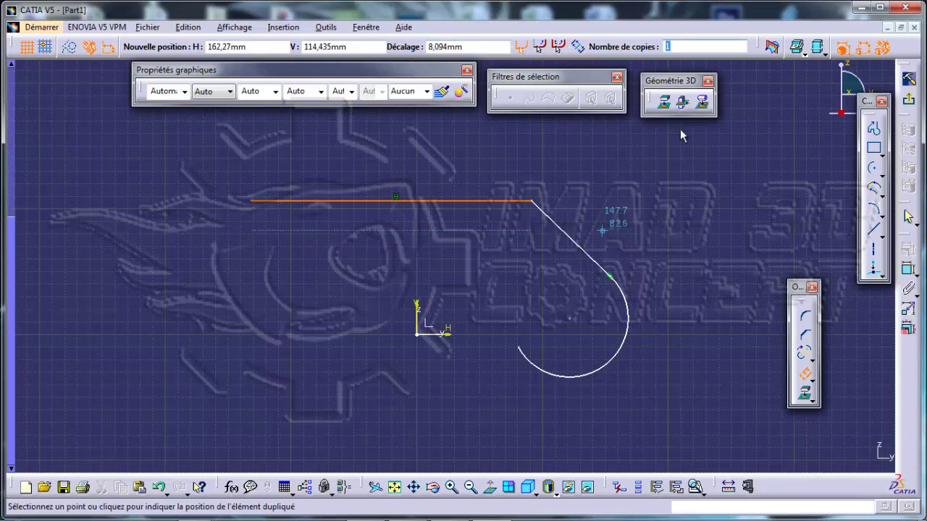
type("2")
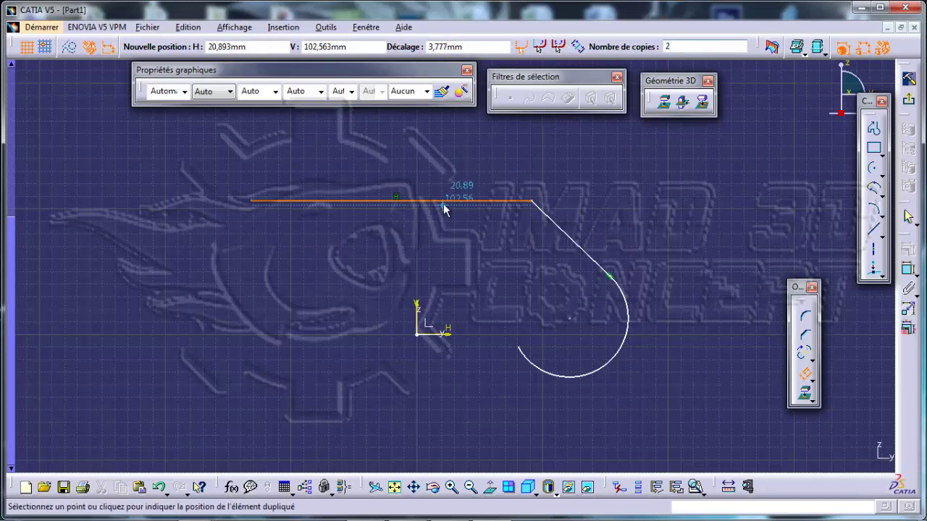
left_click(449, 244)
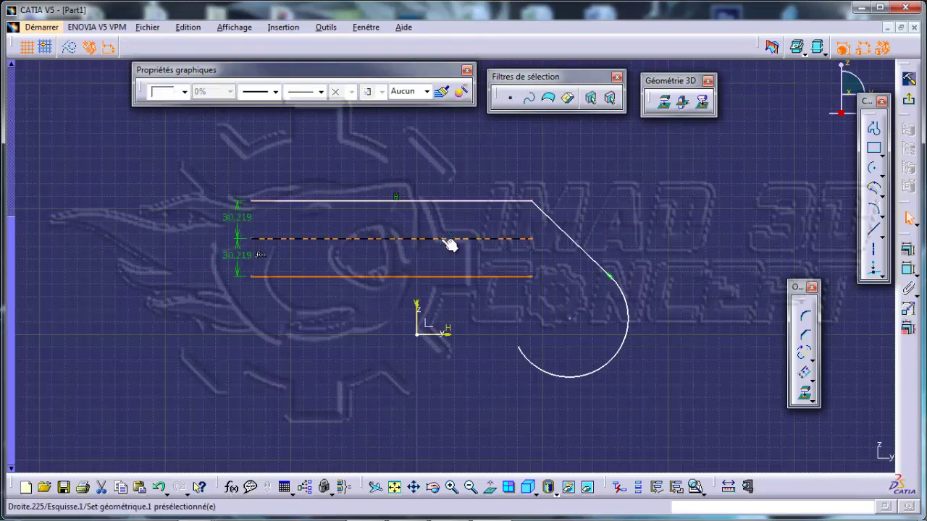
- Undo the offset of the horizontal line so that both copies and their dimensions are removed
left_click(305, 202)
left_click(310, 239)
left_click(310, 277)
left_click(358, 153)
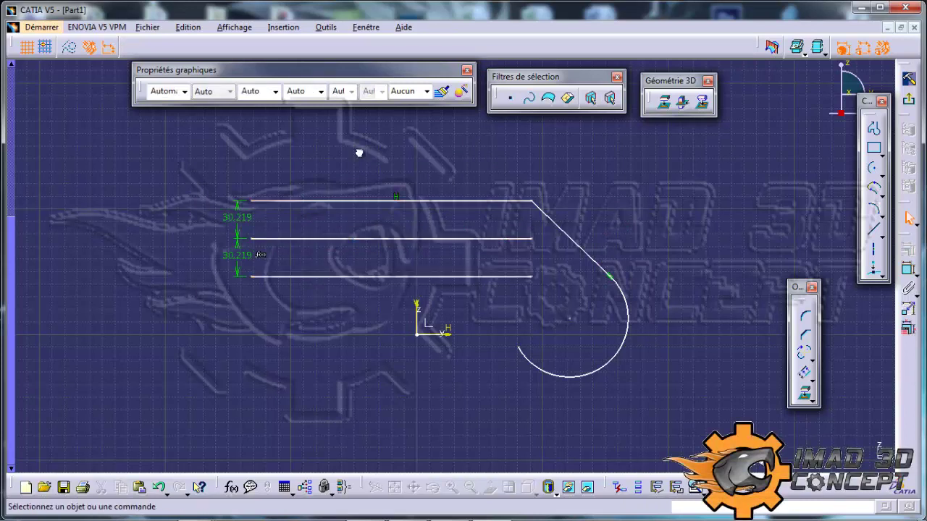
key("ctrl+z")
key("ctrl+z")
key("ctrl+z")
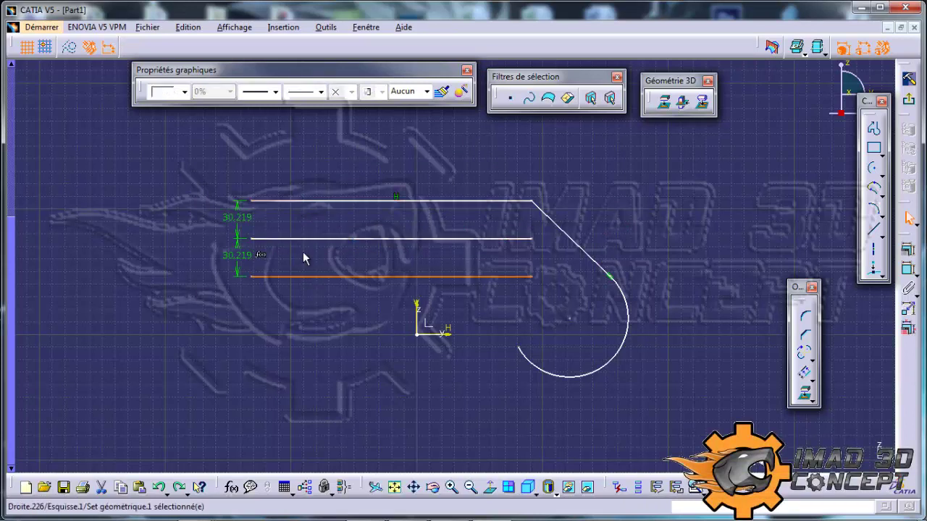
key("ctrl+z")
key("ctrl+z")
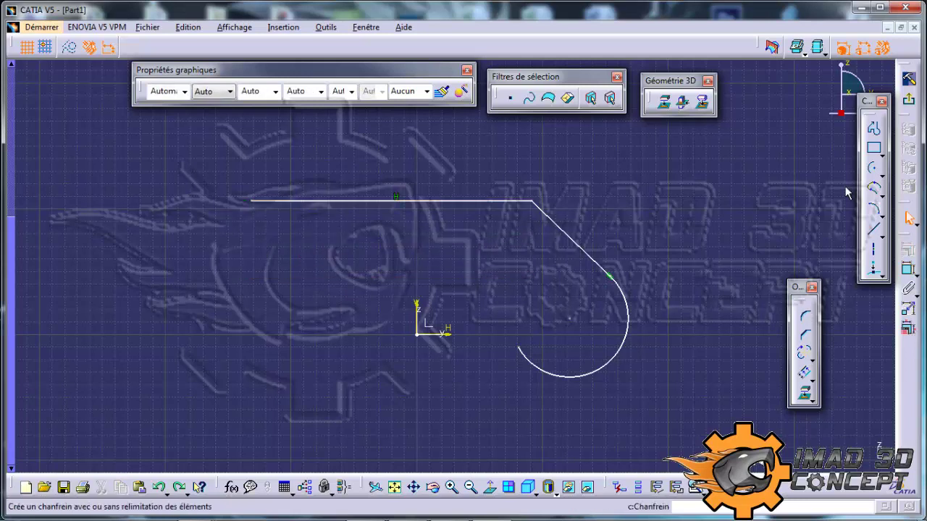
- Try offsetting the horizontal line downward with tangent propagation, and discard the copy
left_click(804, 373)
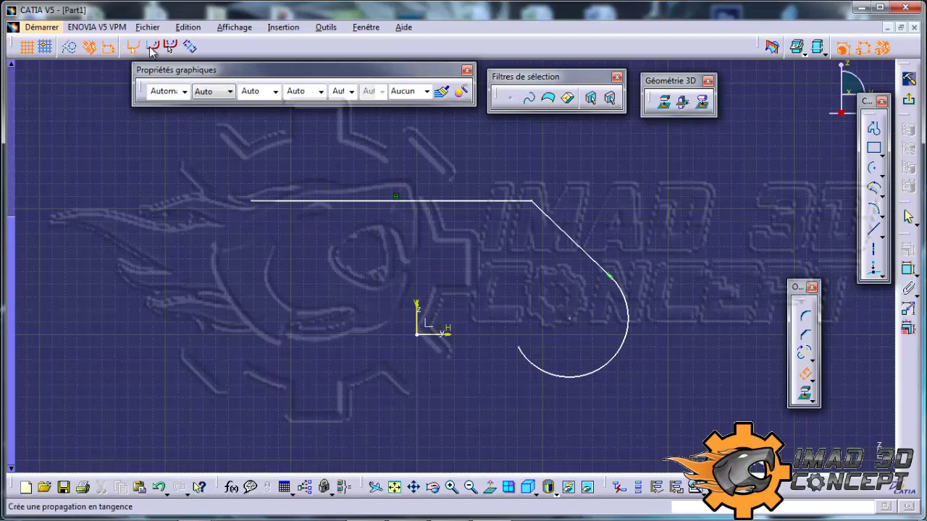
left_click(450, 202)
left_click(456, 241)
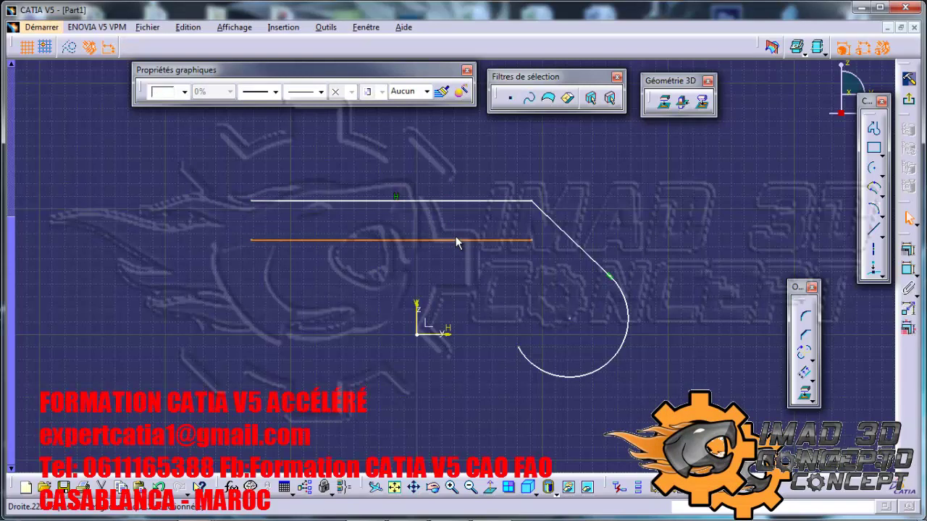
key("Escape")
- Try offsetting the oblique line inward with tangent propagation through the arc, and delete the copy
left_click(802, 372)
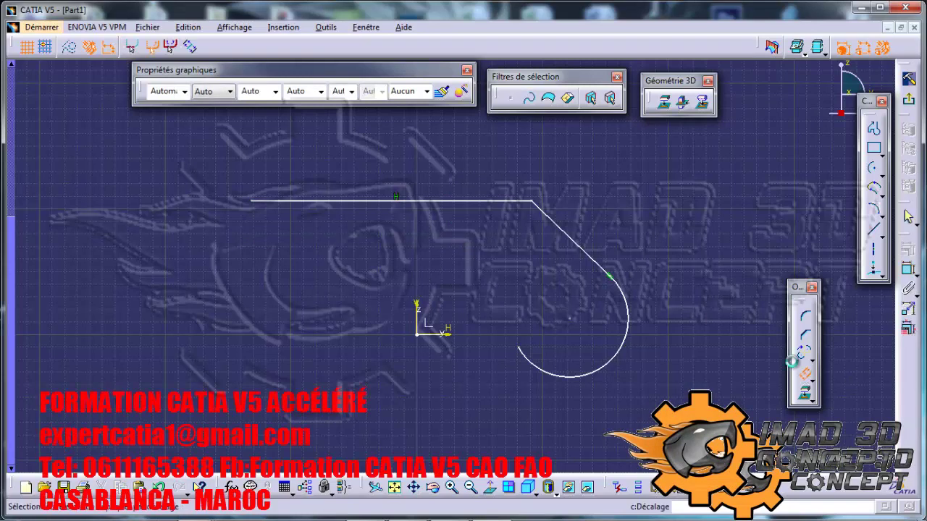
left_click(563, 232)
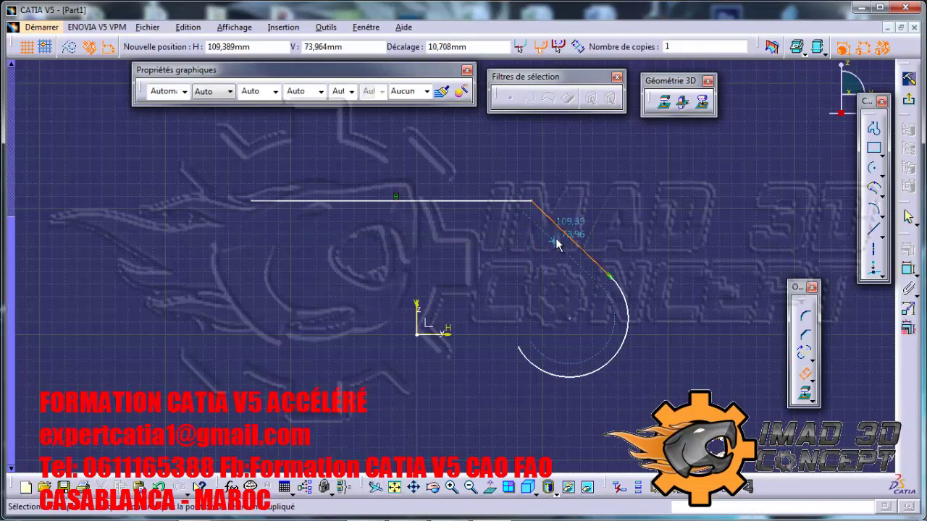
left_click(554, 245)
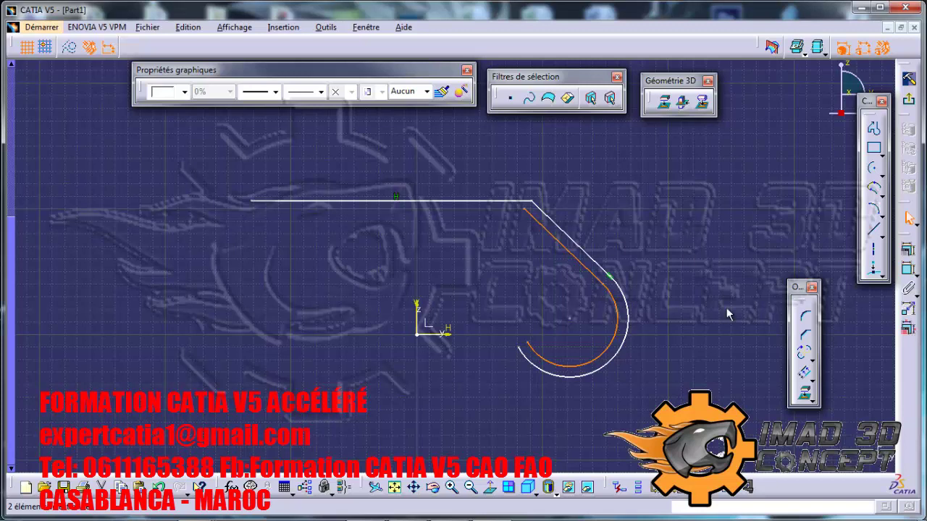
key("Delete")
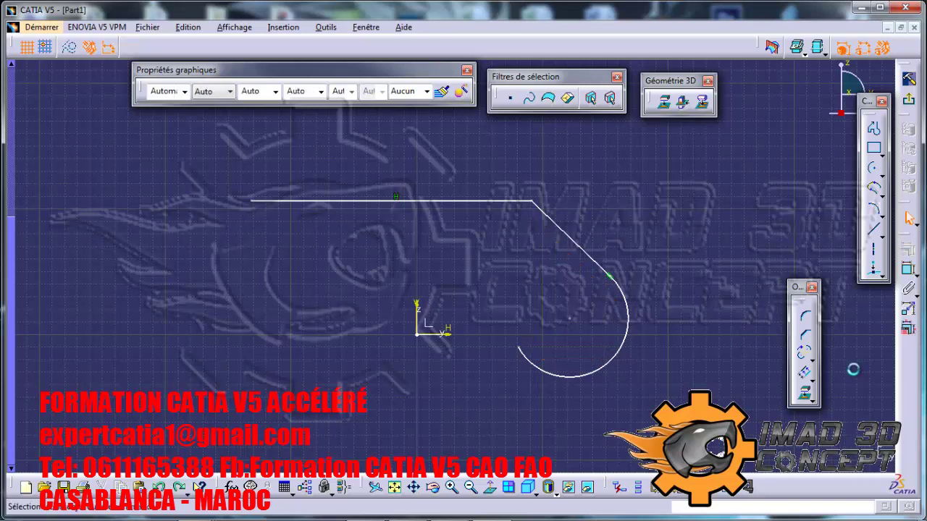
- Try offsetting the horizontal line inward with point propagation along the whole profile, and undo the offset
left_click(804, 373)
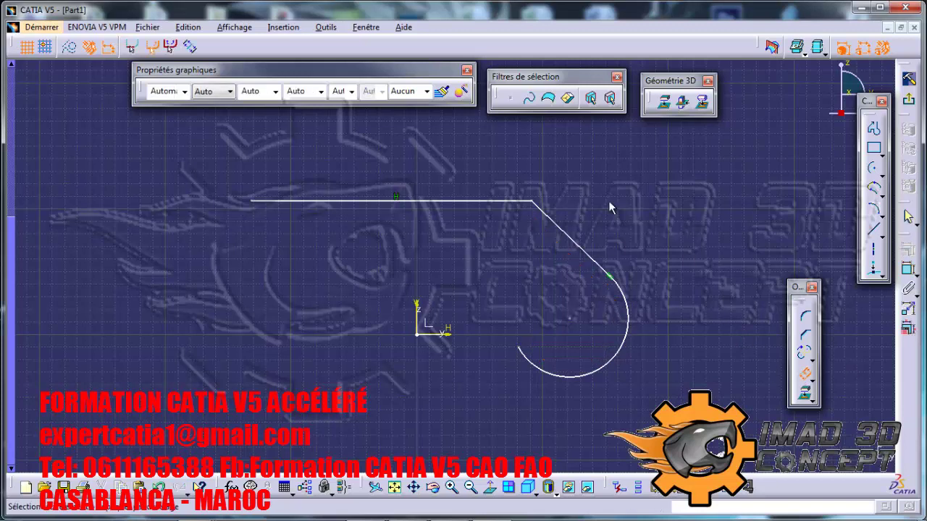
left_click(171, 47)
left_click(409, 200)
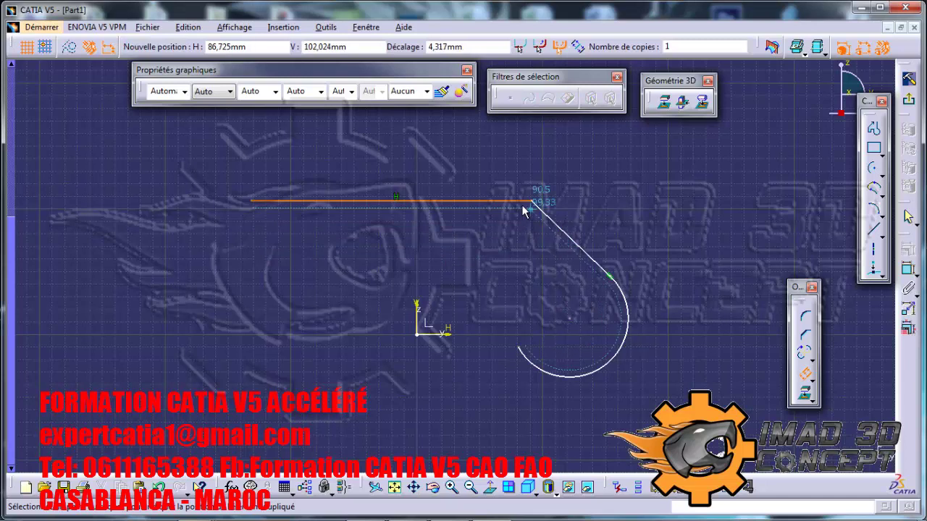
left_click(569, 258)
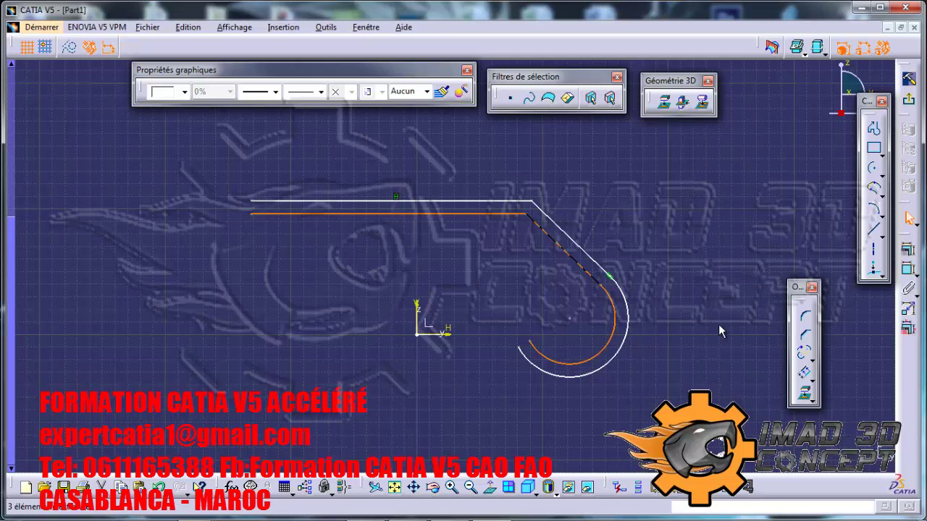
key("ctrl+z")
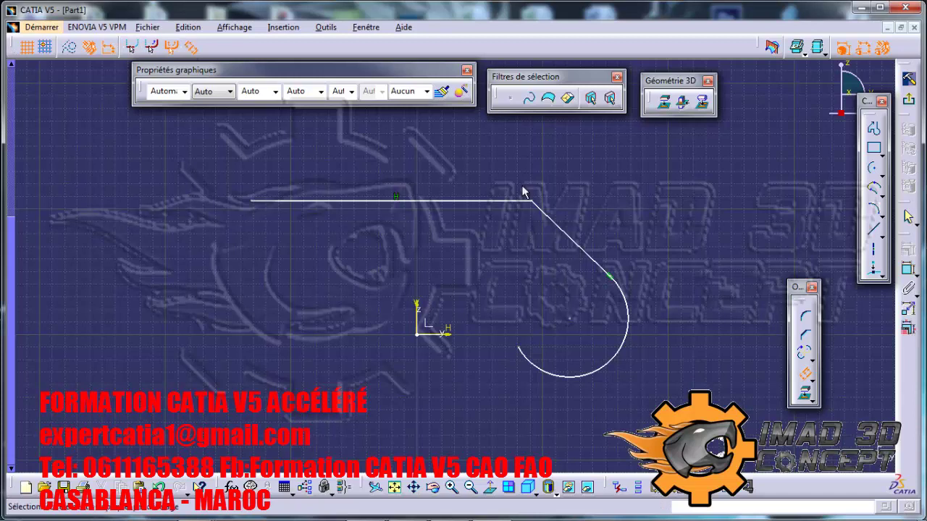
- Offset the horizontal line with point propagation on both sides, creating one copy of the whole profile inward and one outward
left_click(500, 201)
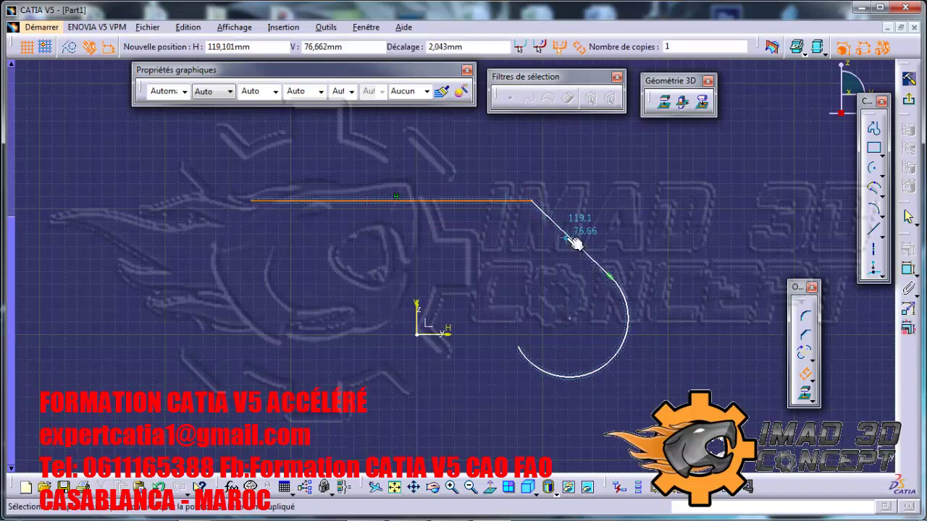
left_click(555, 253)
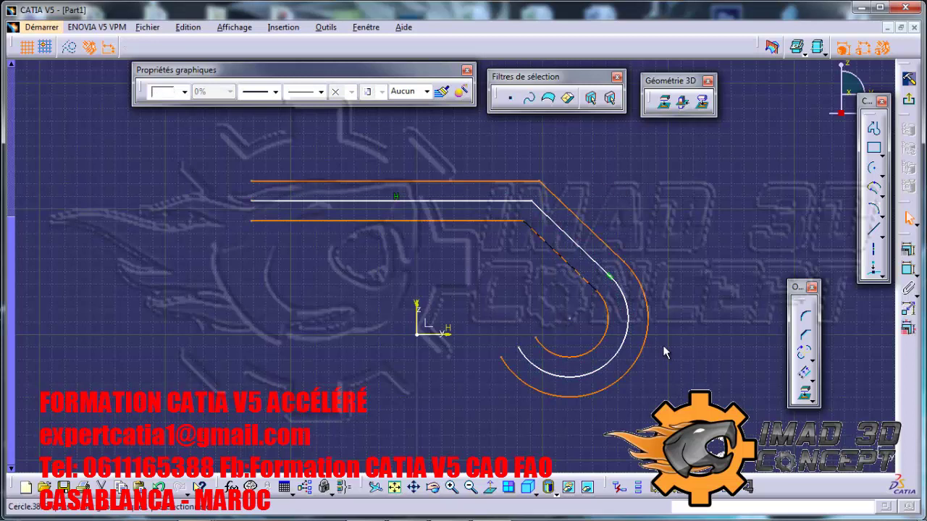
left_click(680, 221)
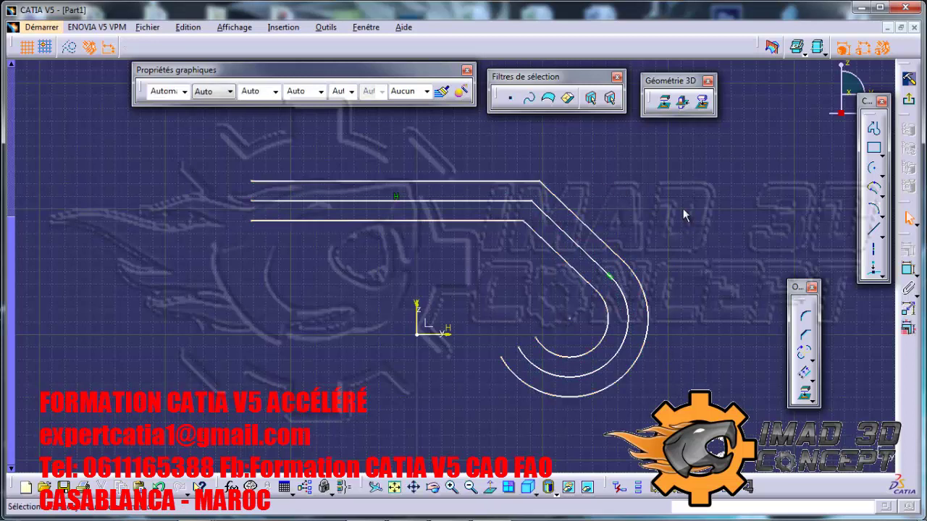
- Select the open profile together with its two offset copies and delete all of it from the sketch
middle_click_drag(679, 192, 635, 377)
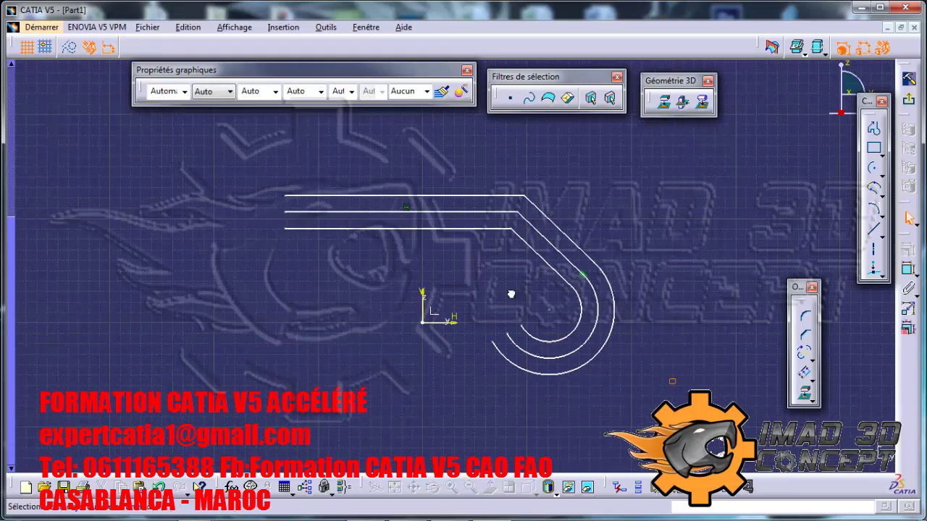
left_click_drag(676, 386, 147, 132)
key("Delete")
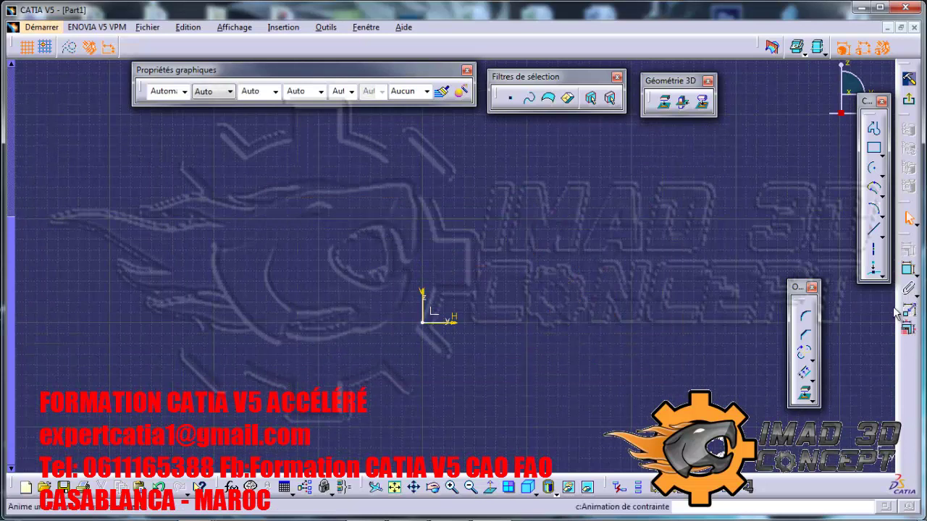
left_click(813, 407)
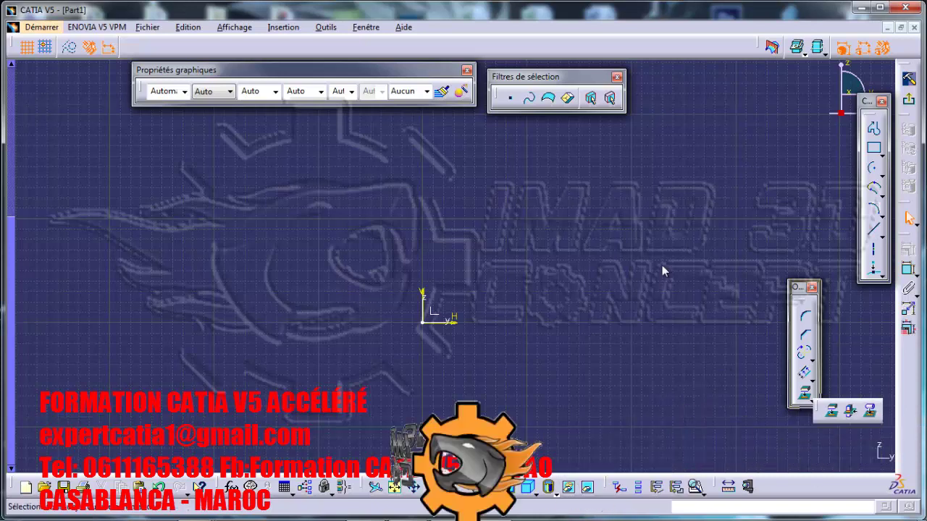
left_click(813, 407)
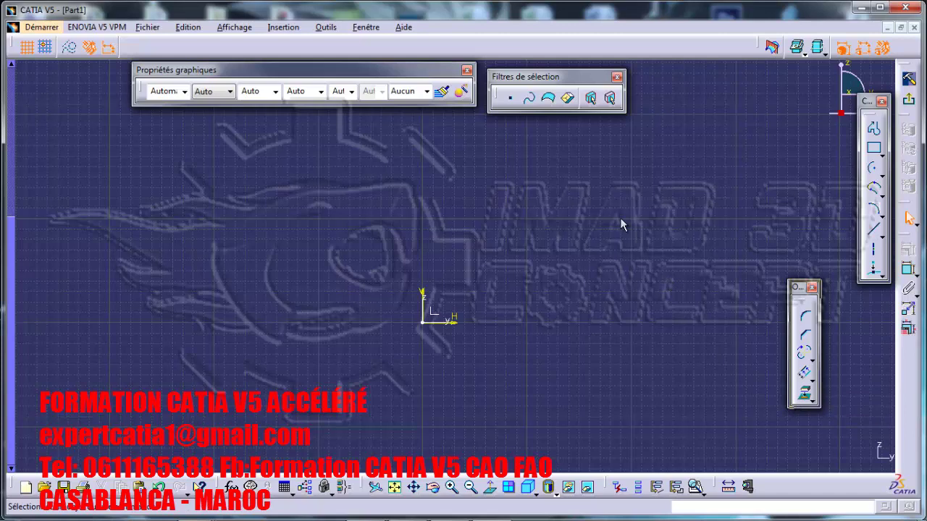
- Draw a rectangle about 138 mm wide and 119 mm high with its first corner on the sketch origin
middle_click_drag(619, 239, 563, 217)
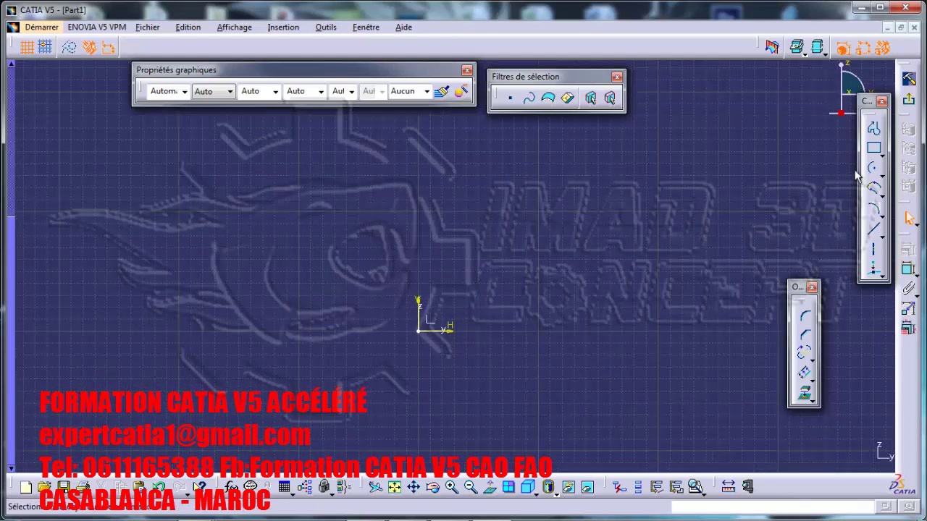
left_click(876, 149)
left_click(419, 331)
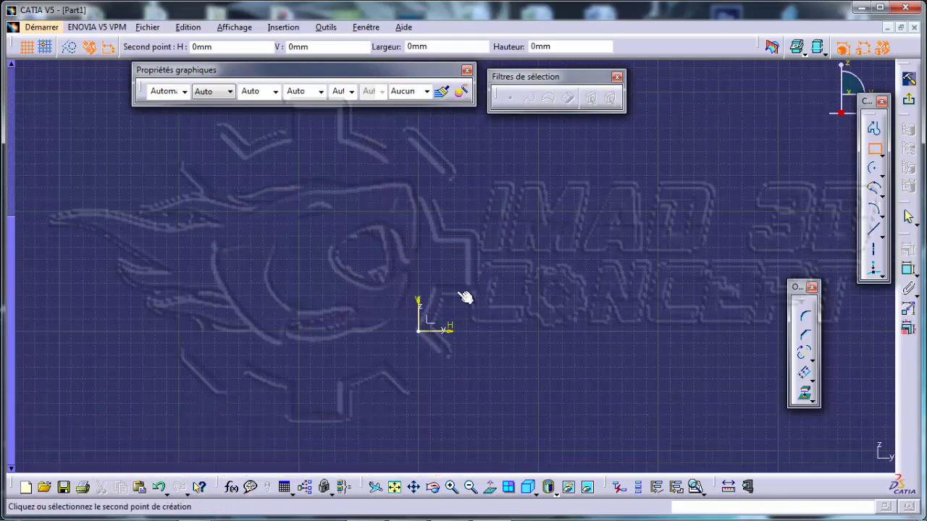
left_click(584, 189)
middle_click_drag(660, 228, 664, 238)
left_click(664, 237)
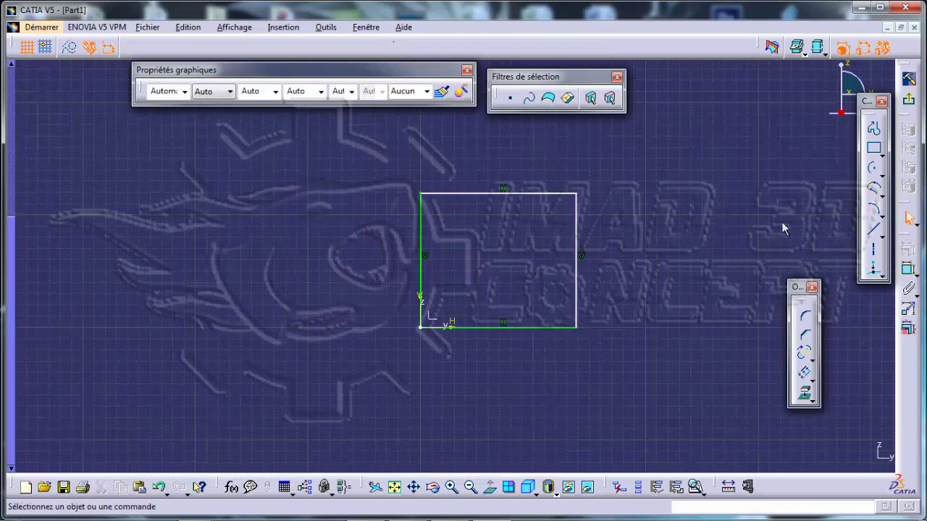
- Dimension the rectangle's width above its upper edge and its height beside the edge opposite the origin
left_click(528, 195)
left_click(541, 159)
left_click(908, 271)
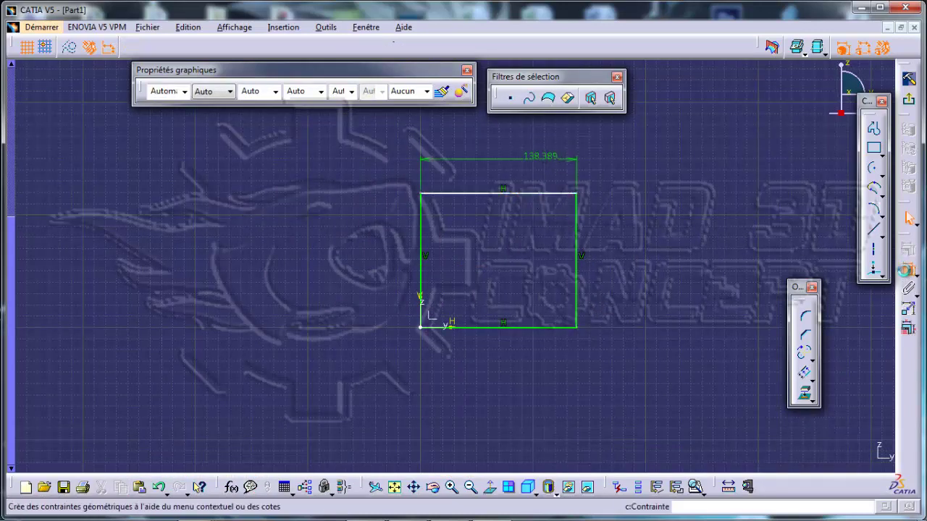
left_click(585, 230)
left_click(635, 221)
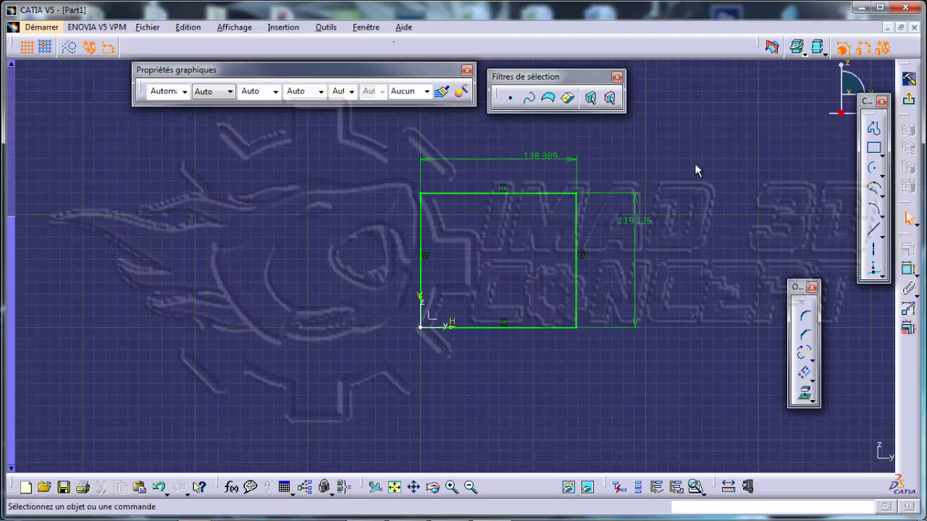
- Hide the dimensional constraints of the rectangle and show them again, toggling their display several times
left_click(863, 48)
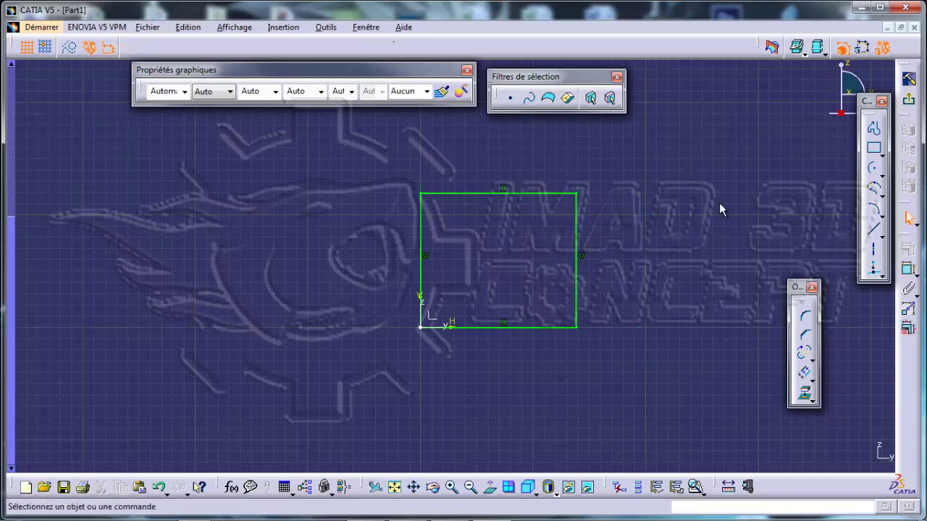
left_click(872, 46)
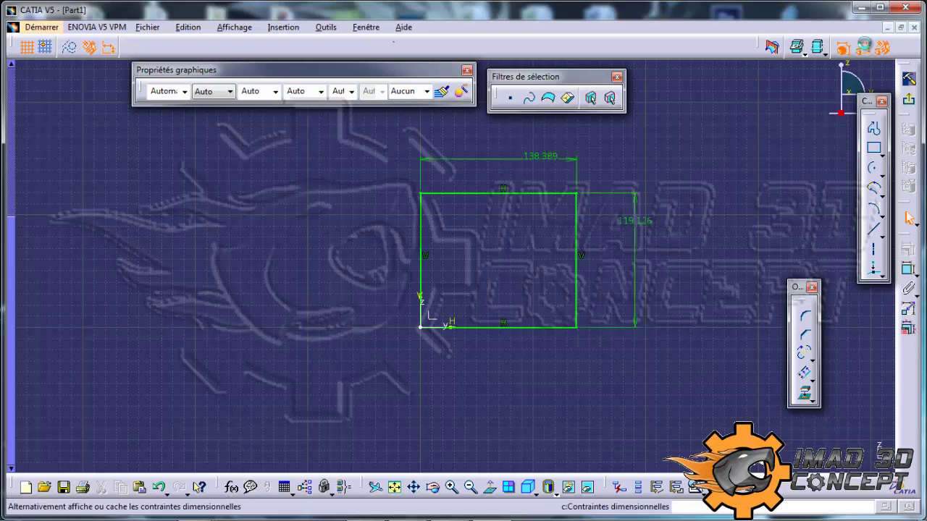
left_click(862, 49)
left_click(862, 49)
left_click(863, 49)
left_click(862, 49)
- Toggle the display of the rectangle's geometric constraints, leaving them shown
left_click(881, 48)
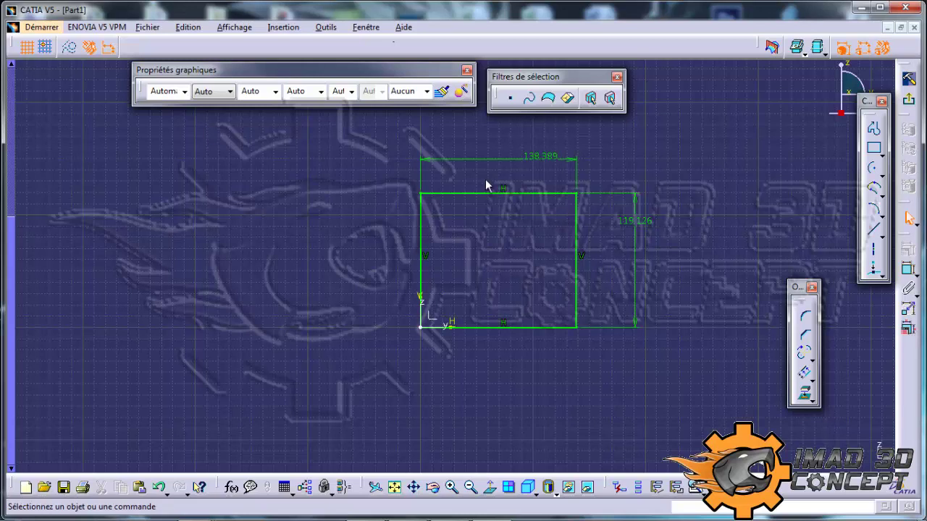
left_click(882, 48)
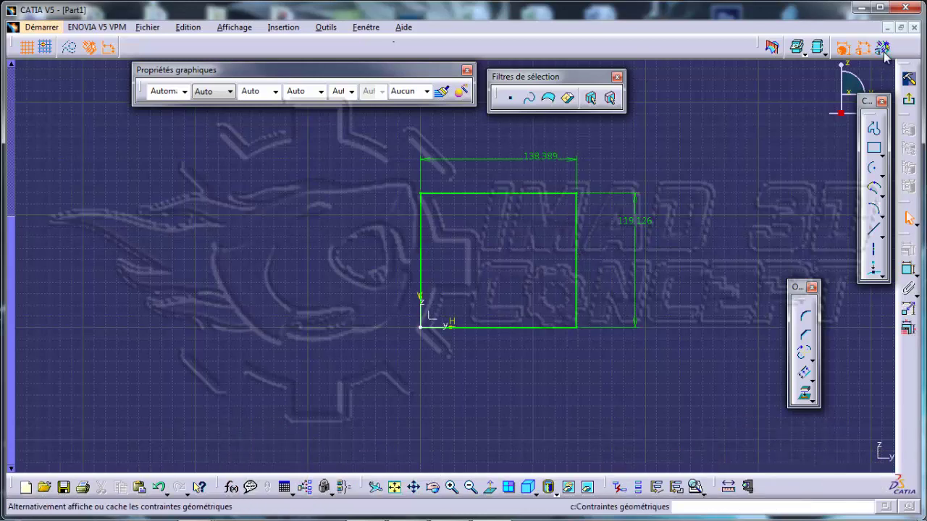
left_click(884, 51)
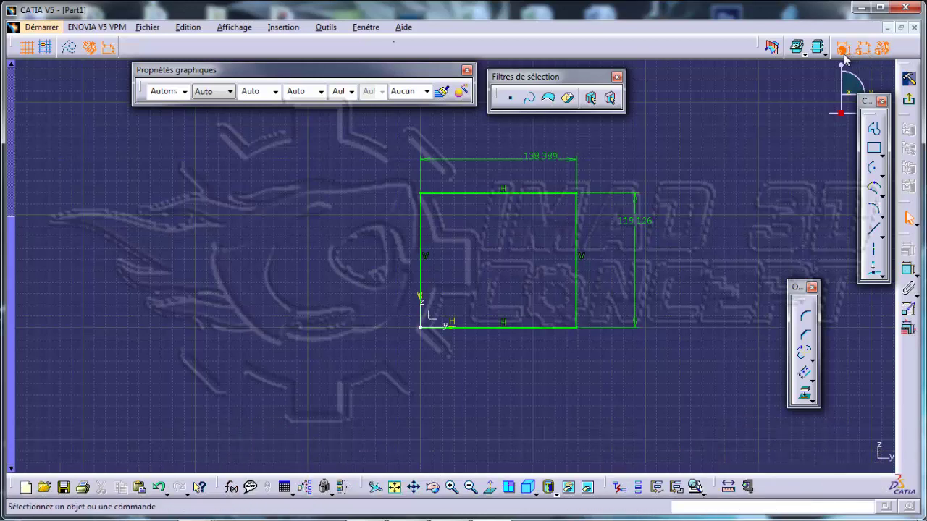
- Turn off the sketch diagnostics colours, select a vertical edge of the rectangle to check it, and turn the diagnostics back on
left_click(843, 50)
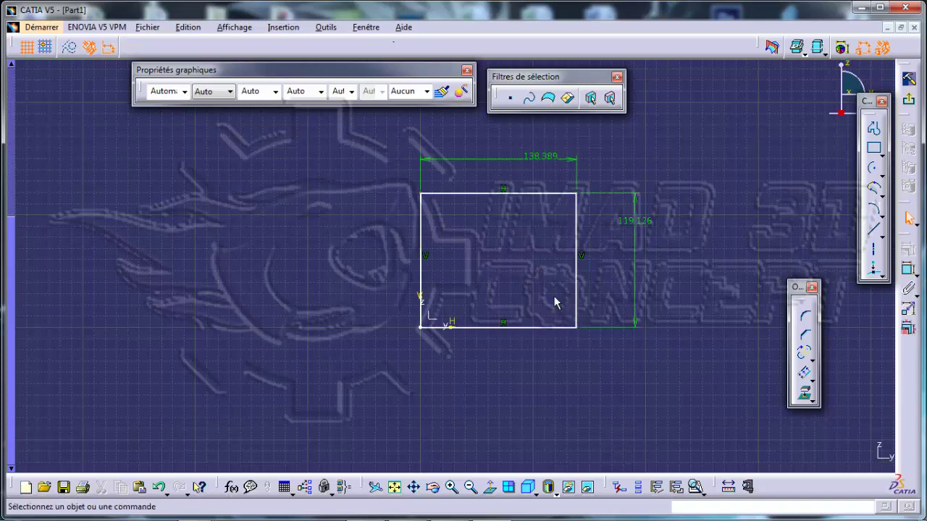
left_click(575, 210)
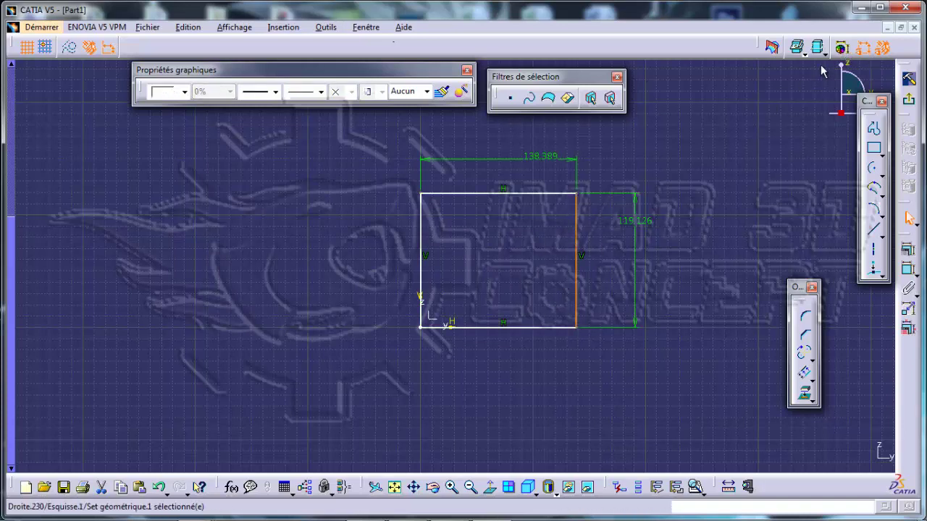
left_click(843, 48)
left_click(726, 137)
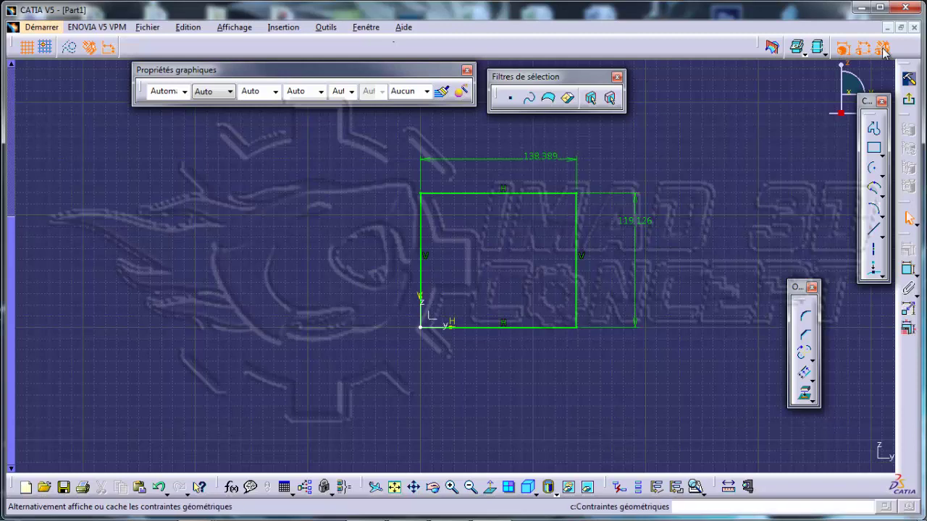
middle_click_drag(538, 207, 551, 173)
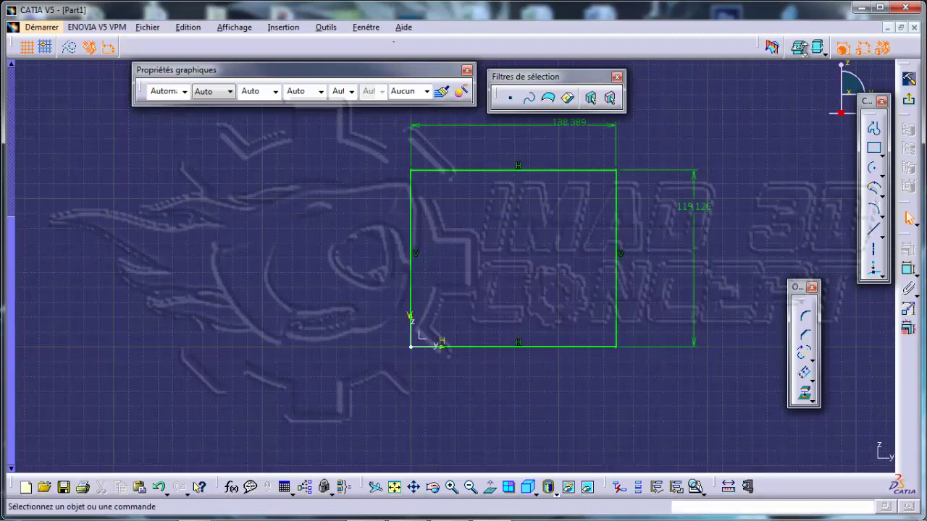
left_click(825, 56)
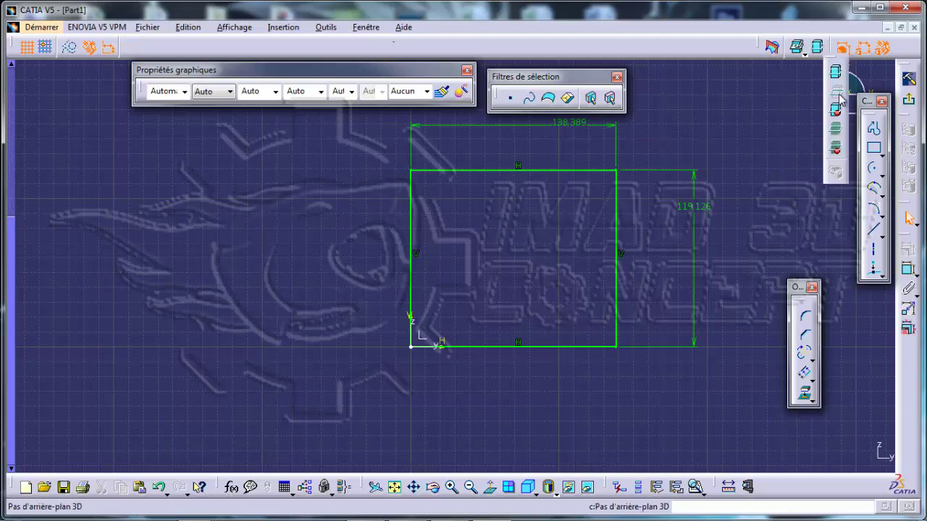
left_click(757, 98)
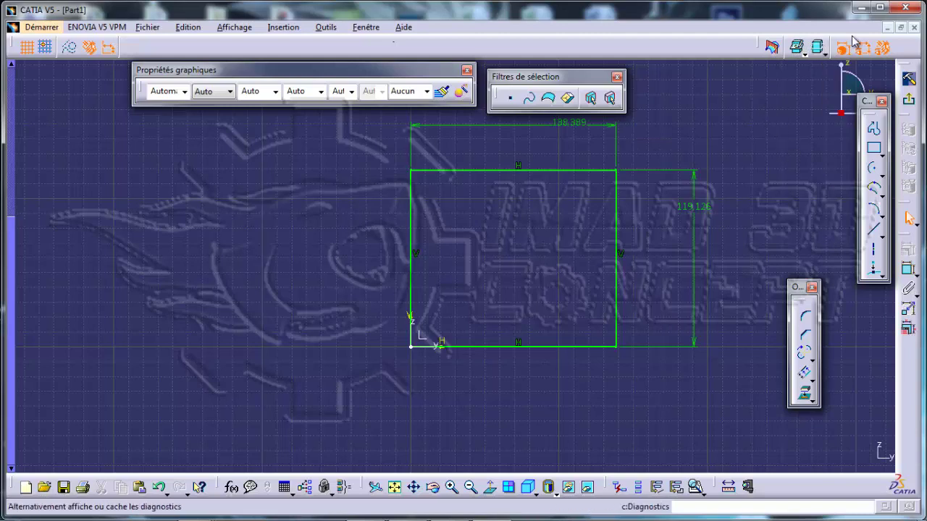
middle_click_drag(714, 110, 714, 110)
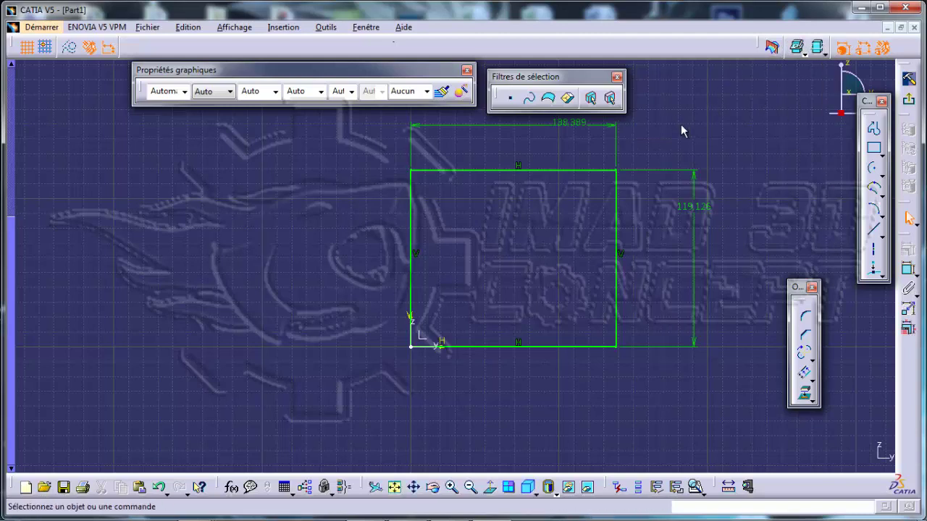
- Exit the sketch and start a pad (Extrusion) from the rectangle profile
left_click(908, 78)
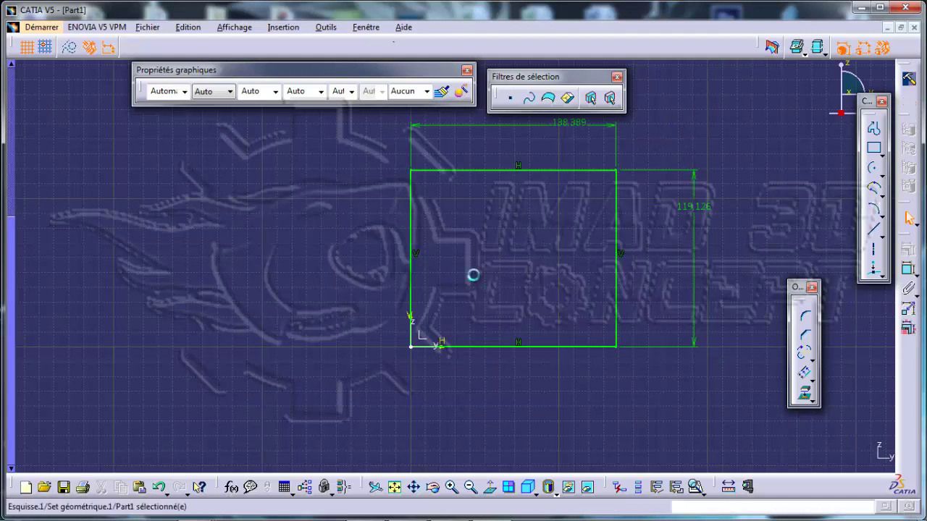
left_click(908, 175)
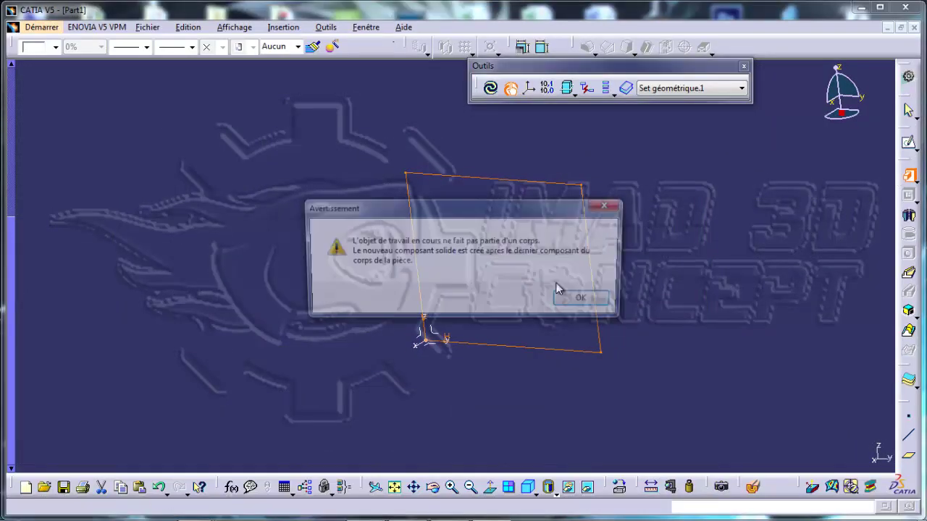
- Extrude the rectangular sketch by 20 mm in the main body
left_click(586, 302)
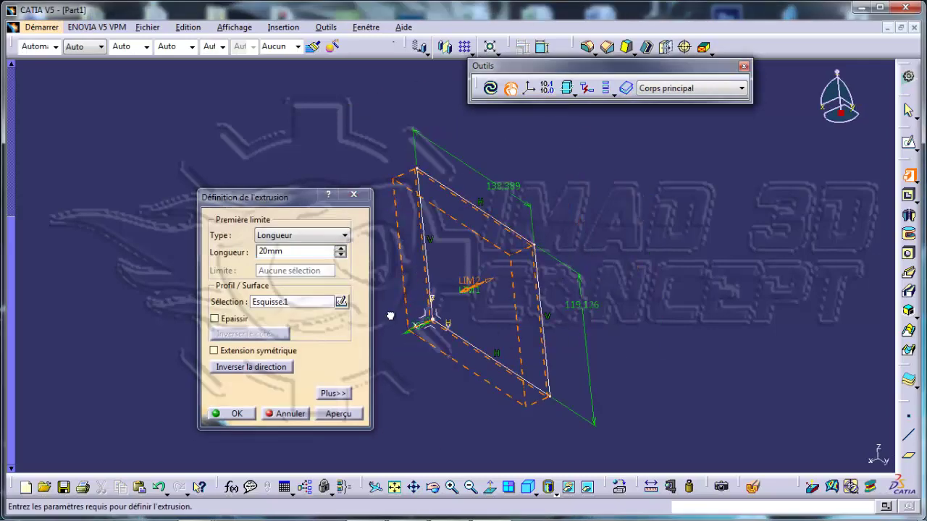
left_click(236, 414)
middle_click_drag(471, 323, 440, 322)
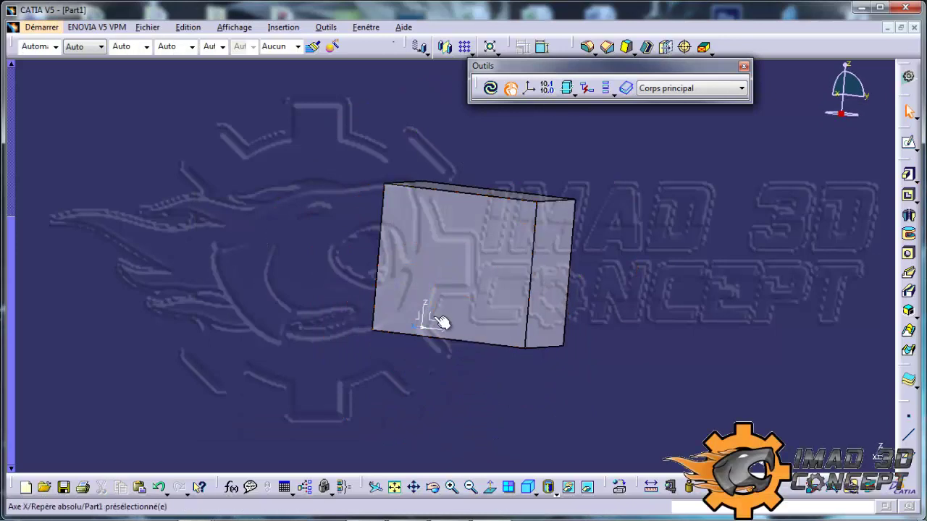
- Edit the extrusion and set its second limit to -89 mm, keeping the first limit at 20 mm
left_click(424, 320)
middle_click_drag(444, 252, 491, 290)
double_click(491, 290)
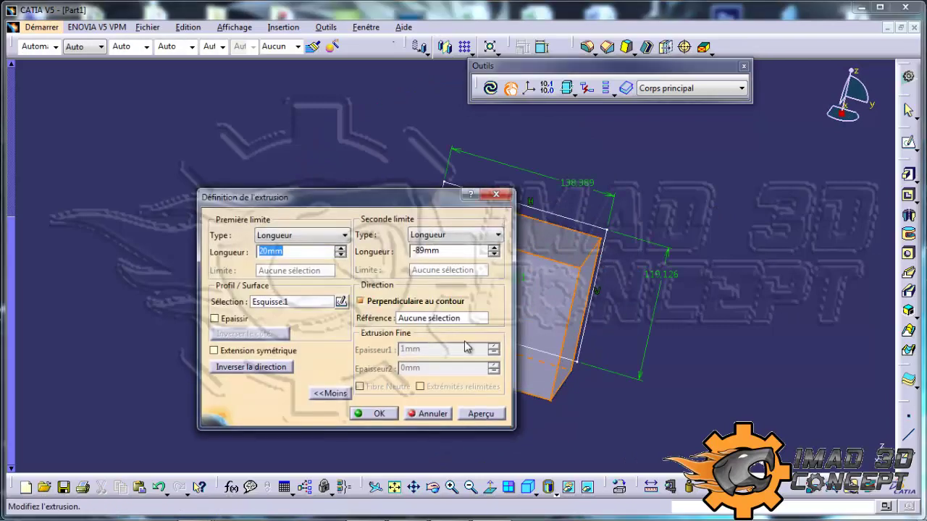
left_click(377, 412)
middle_click_drag(579, 239, 618, 265)
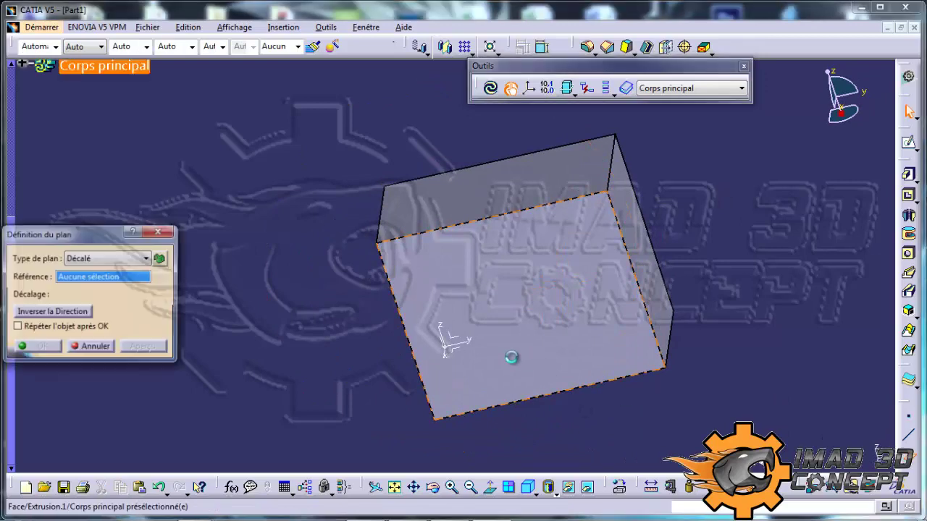
- Create an offset plane referenced to the ZX plane of the absolute axis system, passing through the solid
middle_click_drag(615, 319, 472, 353)
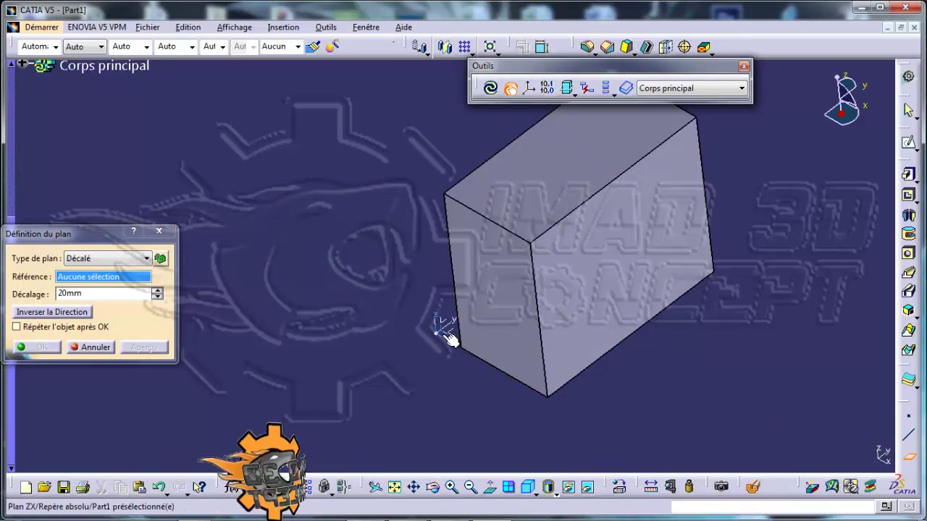
left_click(441, 326)
middle_click_drag(442, 326, 462, 353)
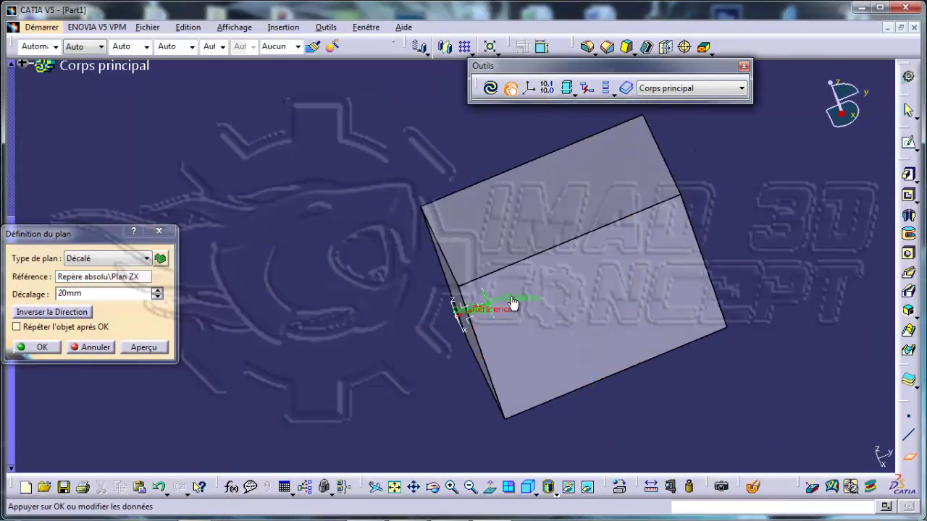
left_click(29, 348)
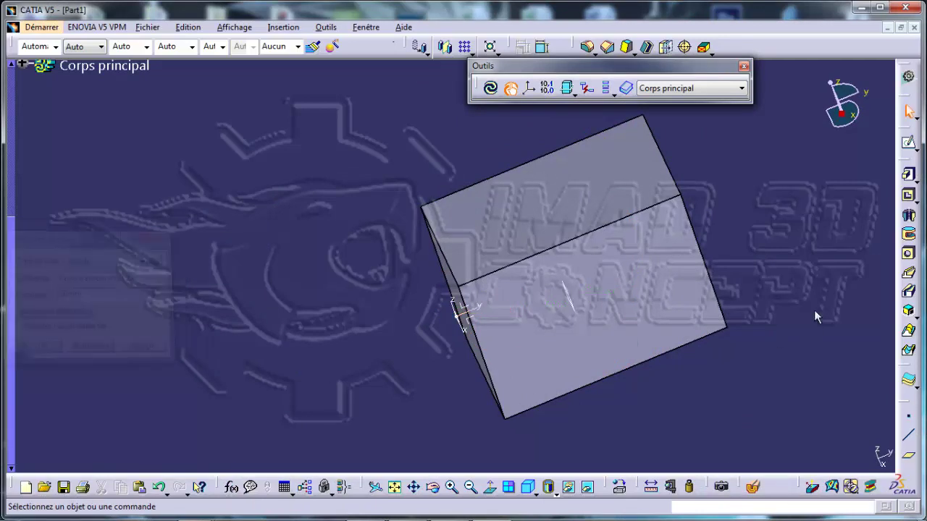
- Open a sketch on the offset plane, cut the solid by the sketch plane, and face the sketch normal
left_click(908, 143)
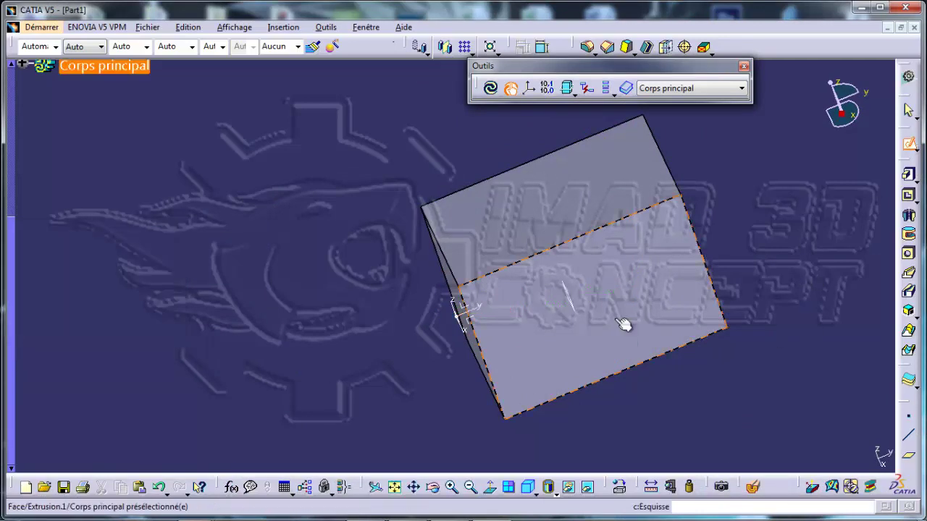
left_click(579, 308)
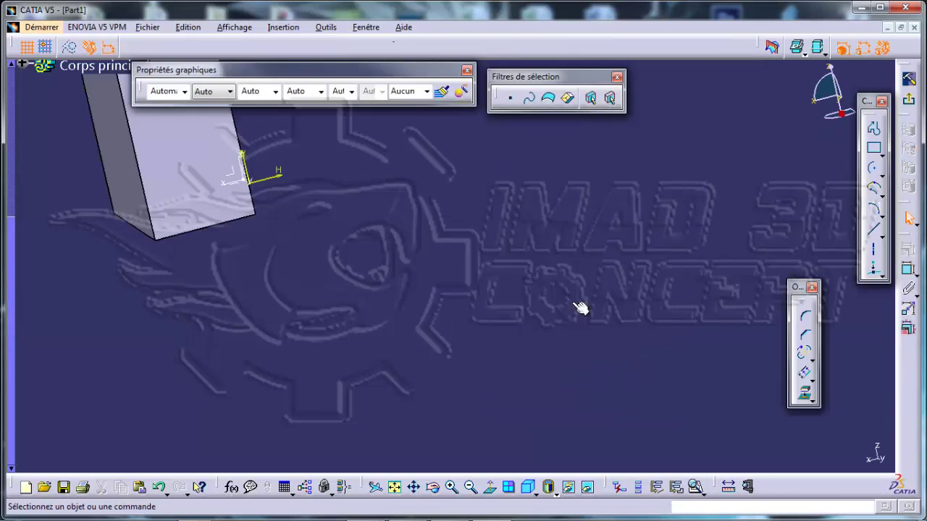
mouse_move(630, 401)
middle_mouse_down()
mouse_move(651, 331)
mouse_move(481, 331)
mouse_move(695, 343)
mouse_move(412, 345)
mouse_move(445, 348)
mouse_move(485, 333)
middle_mouse_up()
left_click(489, 490)
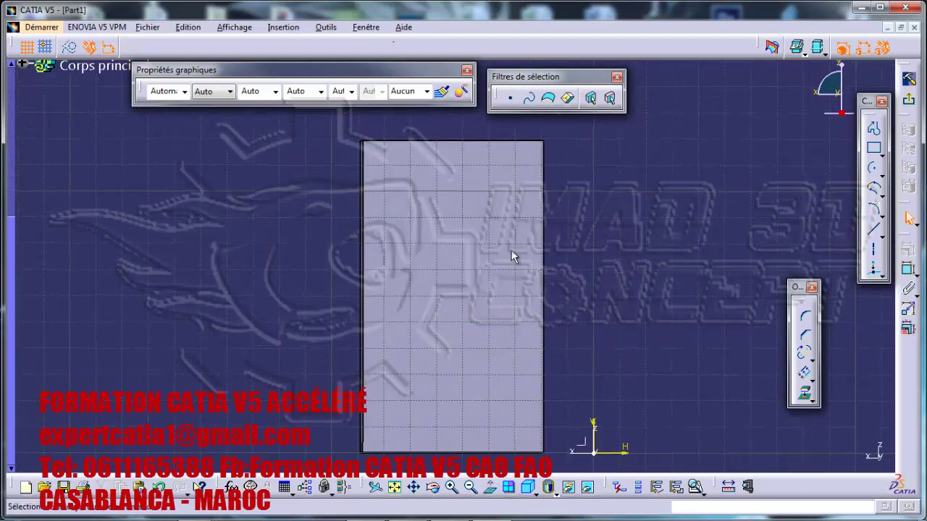
left_click(774, 48)
mouse_move(513, 269)
middle_mouse_down()
mouse_move(672, 268)
mouse_move(651, 263)
mouse_move(616, 277)
mouse_move(521, 254)
mouse_move(464, 268)
mouse_move(521, 264)
mouse_move(543, 275)
mouse_move(518, 241)
mouse_move(494, 430)
middle_mouse_up()
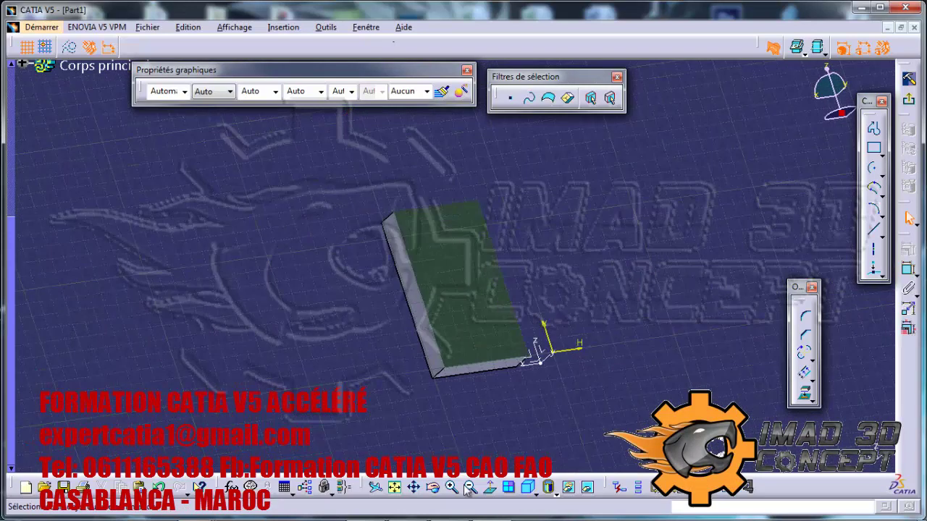
left_click(489, 491)
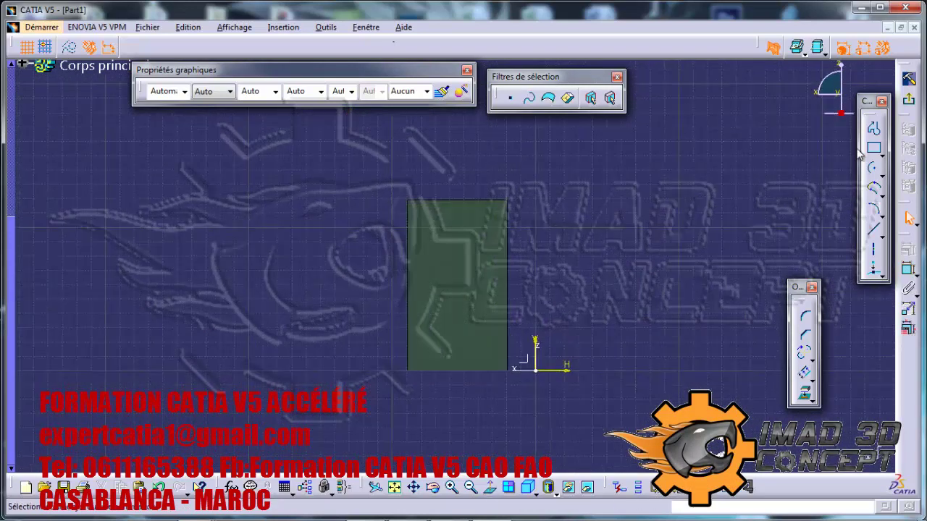
left_click(875, 170)
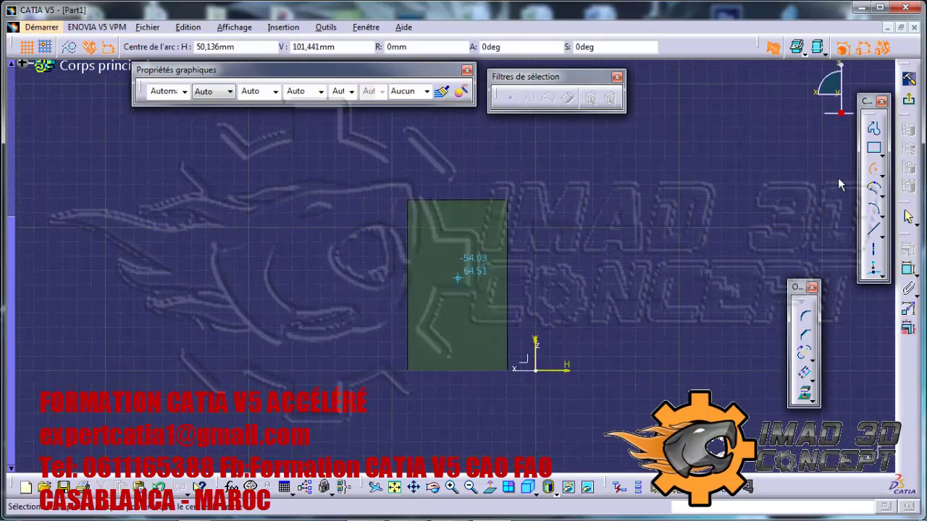
left_click(876, 149)
left_click(438, 251)
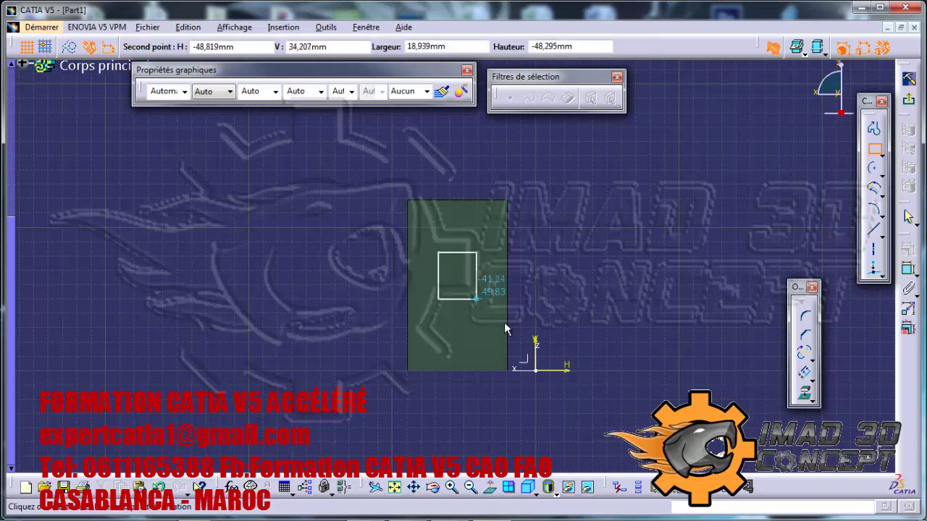
- Sketch a closed five-sided profile inside the cut section, with a horizontal upper edge about 41 mm long
left_click(874, 226)
left_click(423, 230)
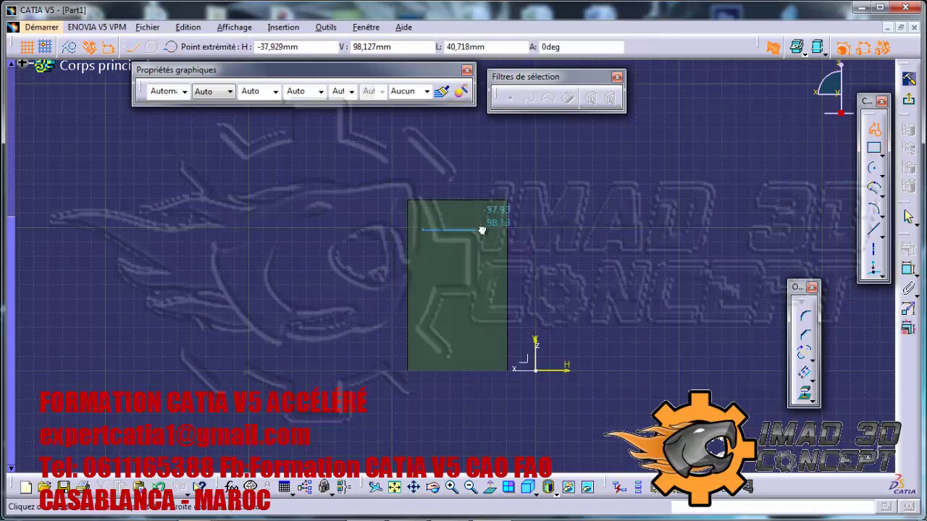
left_click(480, 302)
left_click(436, 319)
left_click(426, 272)
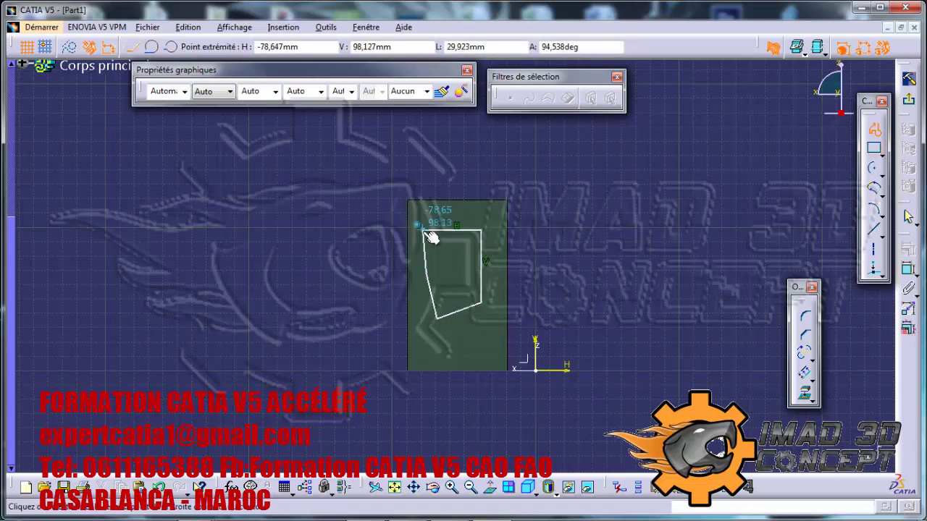
left_click(424, 232)
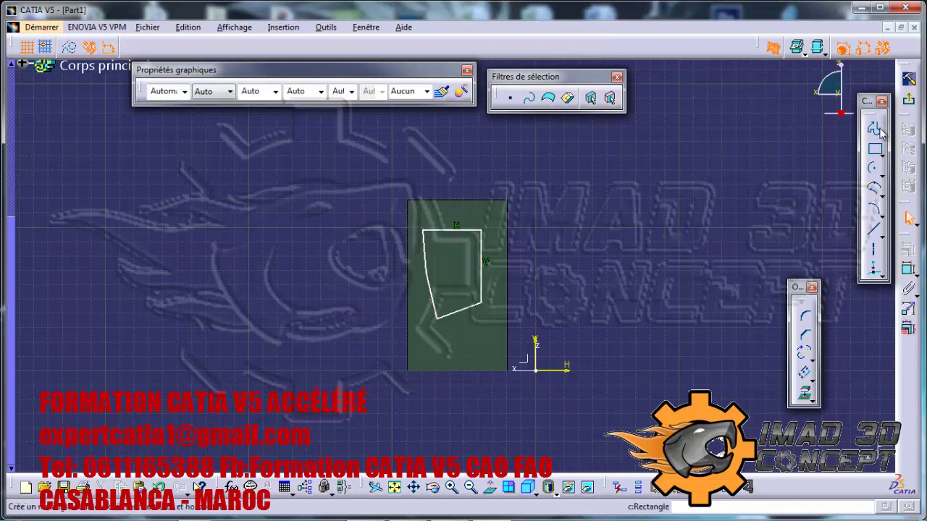
- Project the solid's upper face onto the sketch plane with 3D element projection
mouse_move(483, 257)
middle_mouse_down()
mouse_move(442, 253)
mouse_move(661, 314)
middle_mouse_up()
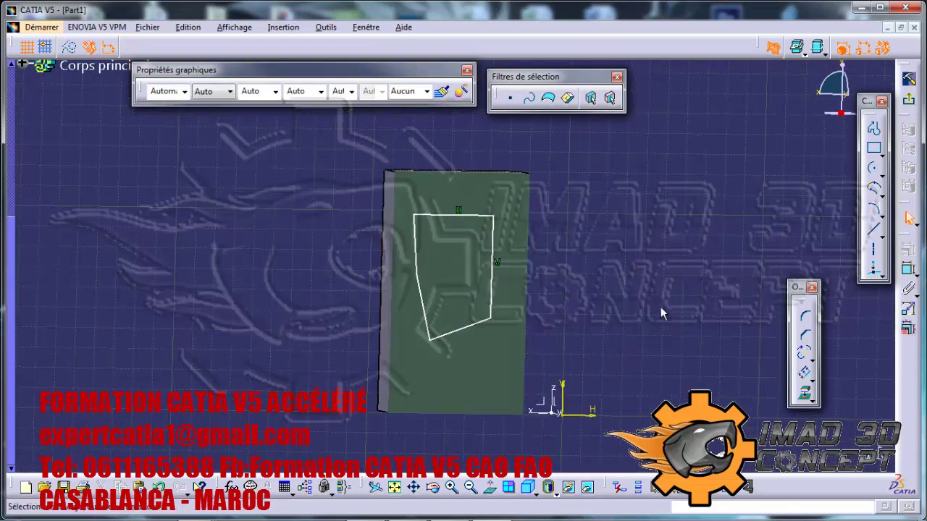
left_click(805, 395)
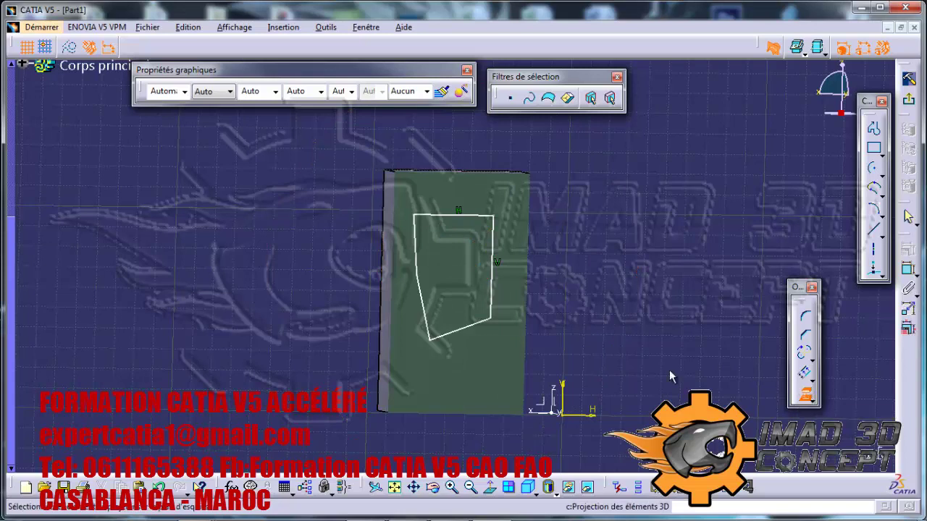
middle_click_drag(468, 244, 529, 321)
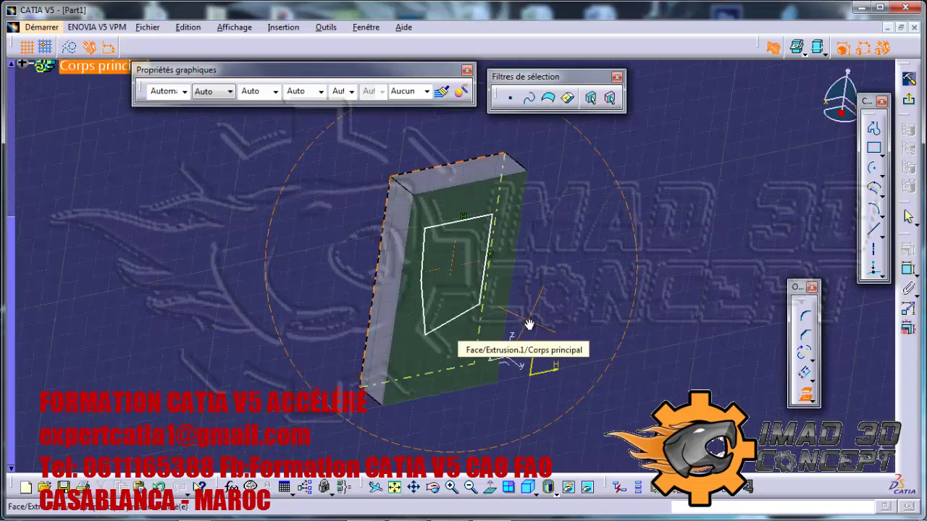
left_click(467, 168)
middle_click_drag(609, 183, 562, 132)
middle_click_drag(460, 223, 581, 190)
- Project the solid's two large vertical side faces onto the sketch plane
left_click(440, 224)
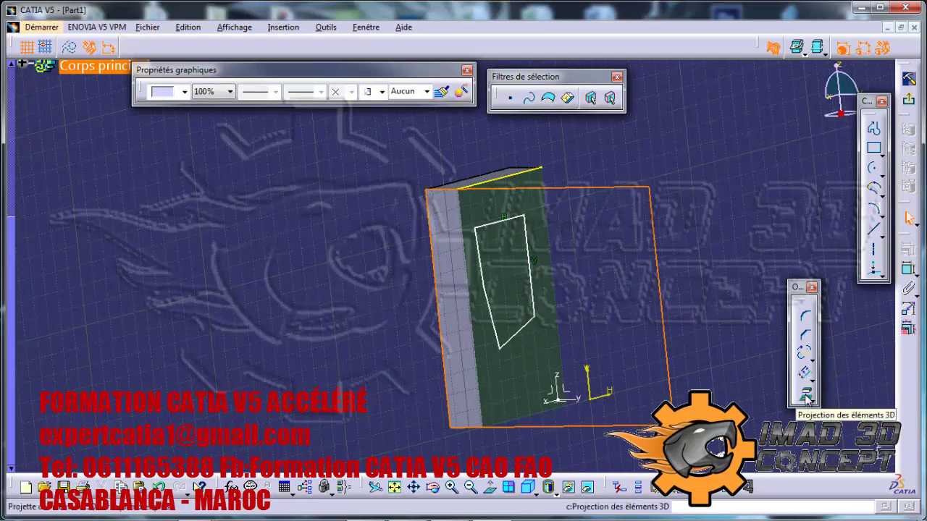
left_click(805, 398)
left_click(467, 299)
middle_click_drag(673, 301, 546, 252)
left_click(547, 252)
left_click(536, 259)
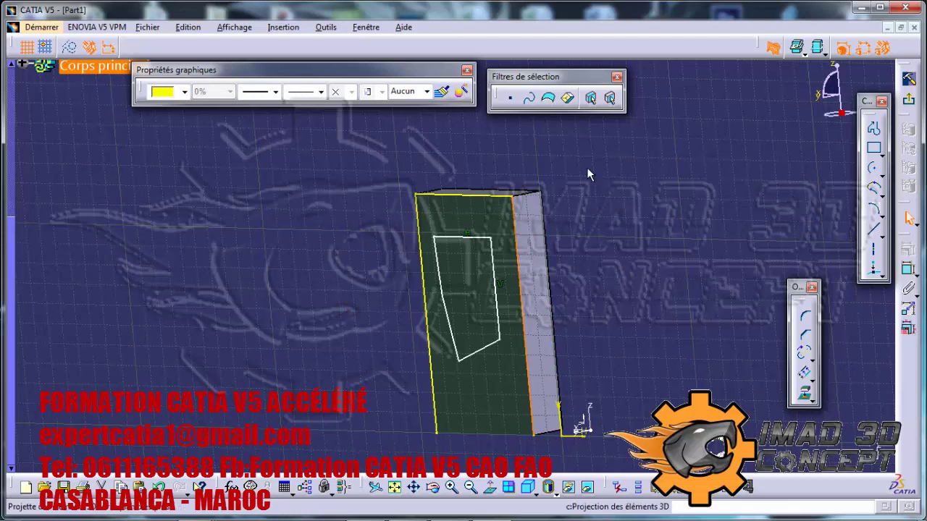
- Undo all the projections of the solid's faces in the sketch
mouse_move(523, 312)
middle_mouse_down()
mouse_move(710, 227)
mouse_move(661, 299)
mouse_move(637, 246)
mouse_move(451, 331)
mouse_move(465, 370)
middle_mouse_up()
key("ctrl+z")
key("ctrl+z")
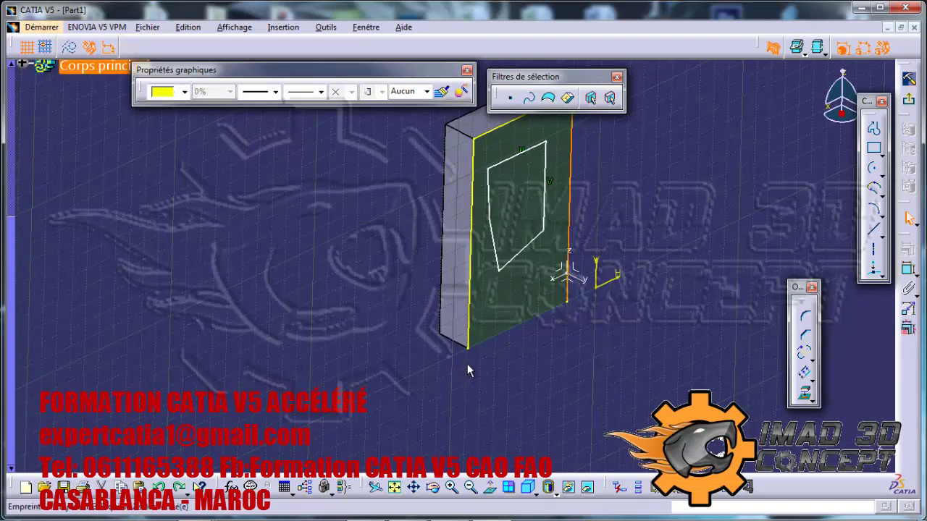
key("ctrl+z")
key("ctrl+z")
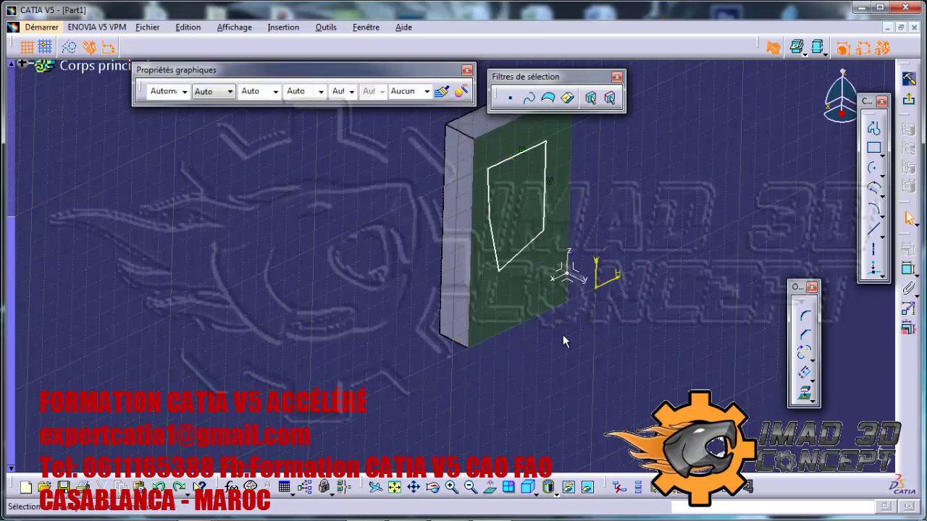
- Intersect Extrusion.1 with the sketch plane to add its full section outline, and exit the sketch
middle_click_drag(526, 347, 732, 375)
left_click(814, 402)
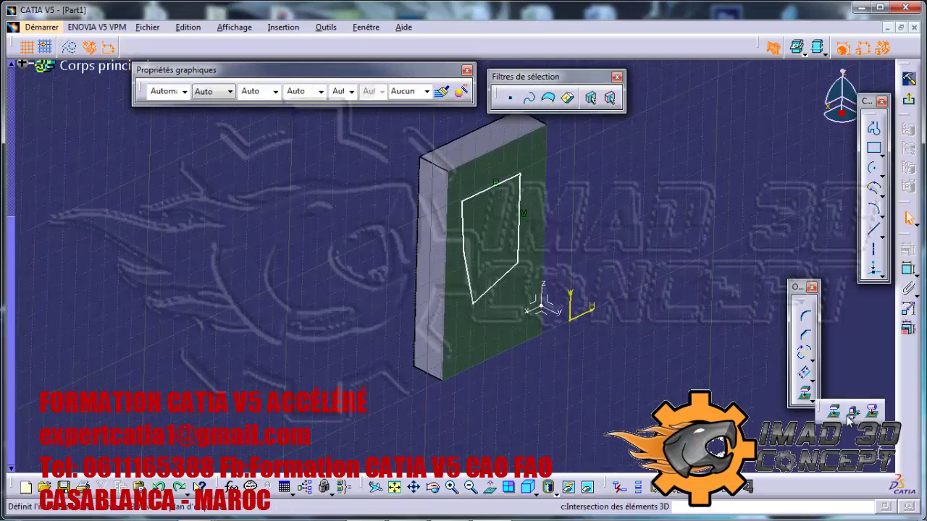
left_click(850, 412)
left_click(22, 65)
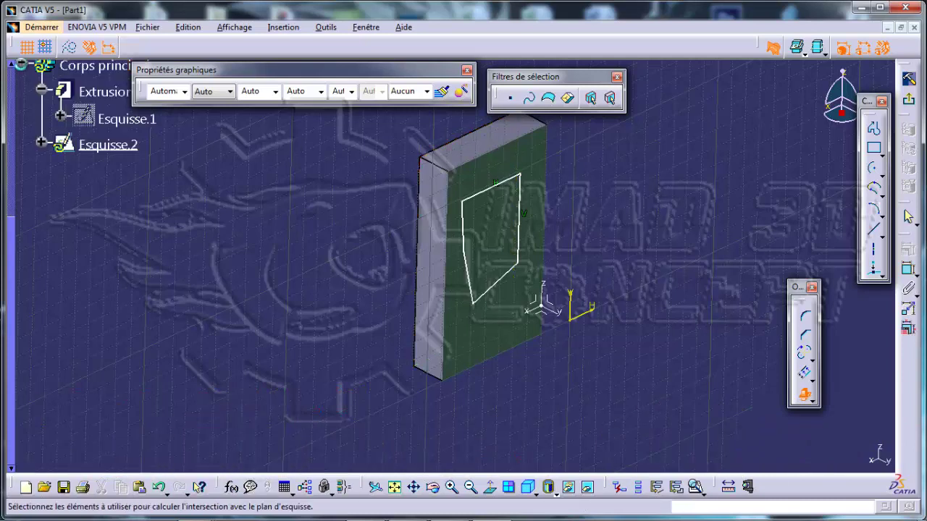
left_click(88, 89)
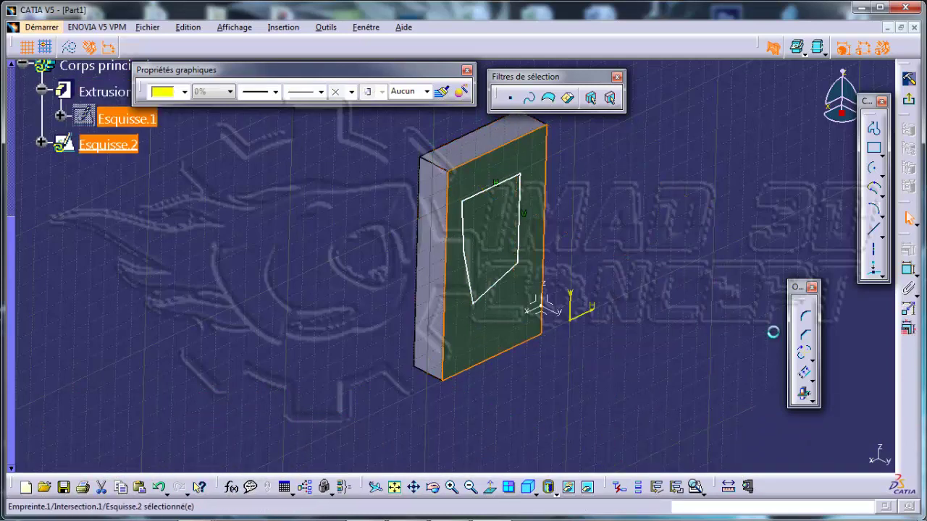
middle_click_drag(563, 262, 581, 213)
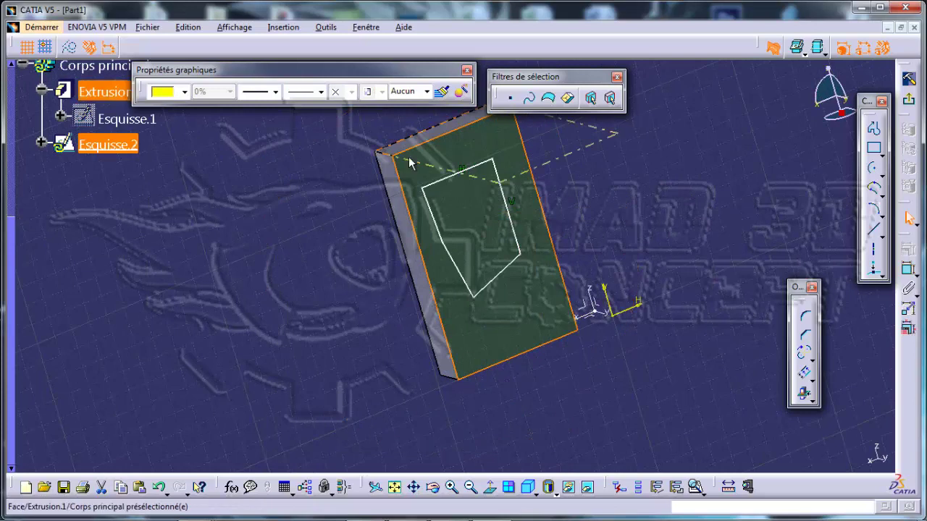
middle_click_drag(488, 239, 619, 343)
left_click(654, 213)
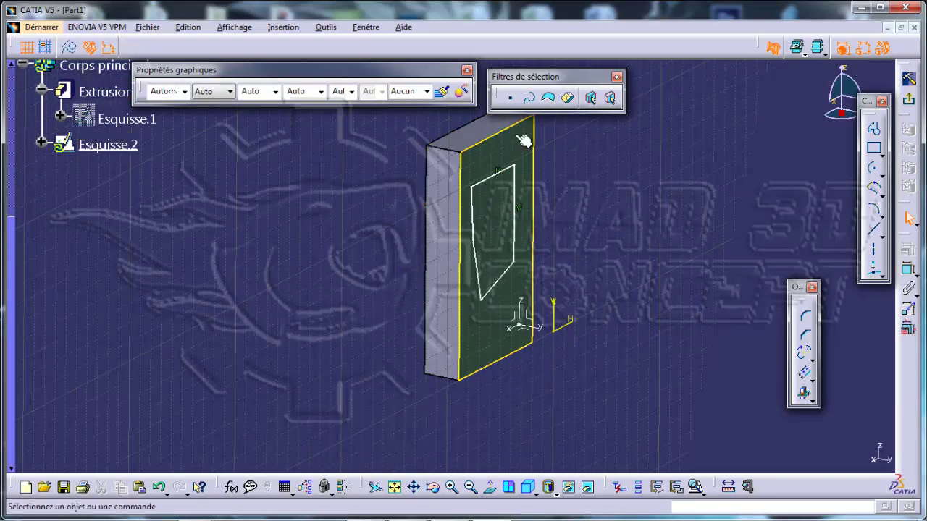
left_click(908, 99)
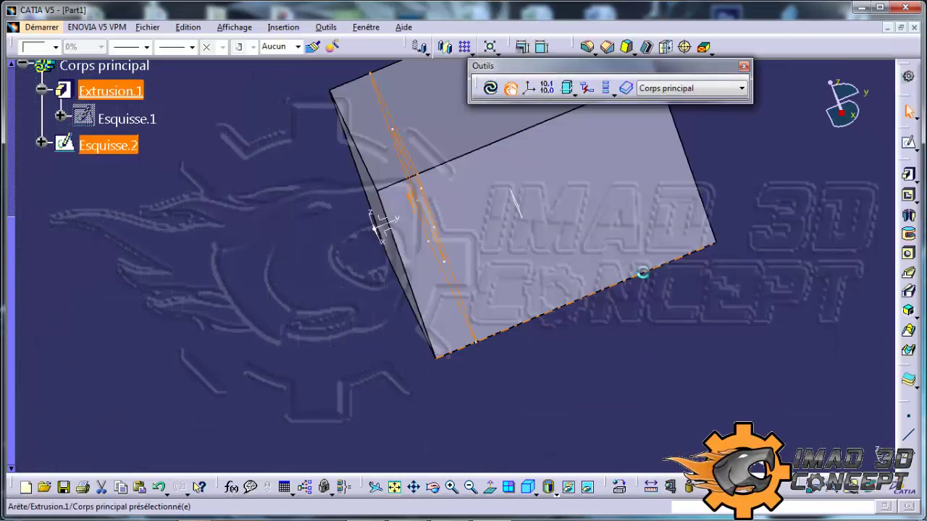
- Delete Extrusion.1 together with all its children, keeping its parent sketch Esquisse.1
mouse_move(499, 307)
middle_mouse_down()
mouse_move(364, 314)
mouse_move(381, 317)
middle_mouse_up()
left_click(438, 351)
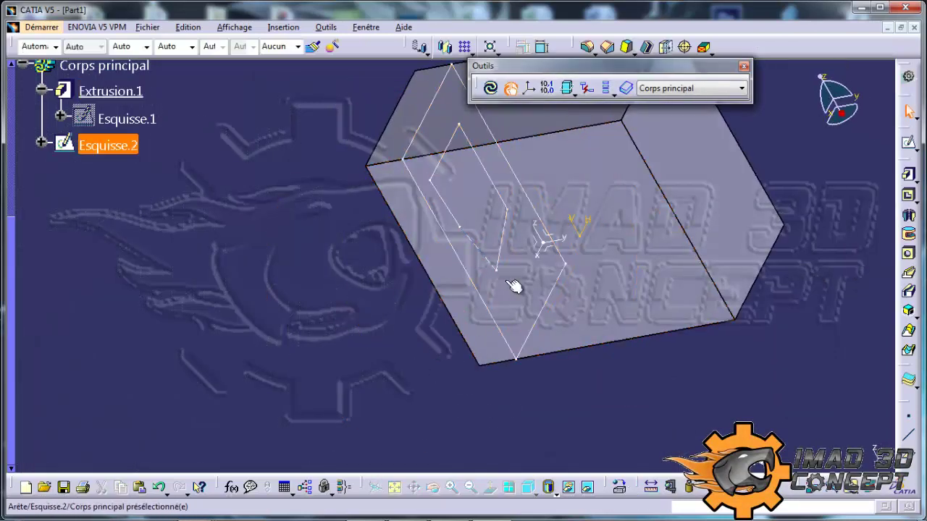
middle_click_drag(504, 277, 633, 255)
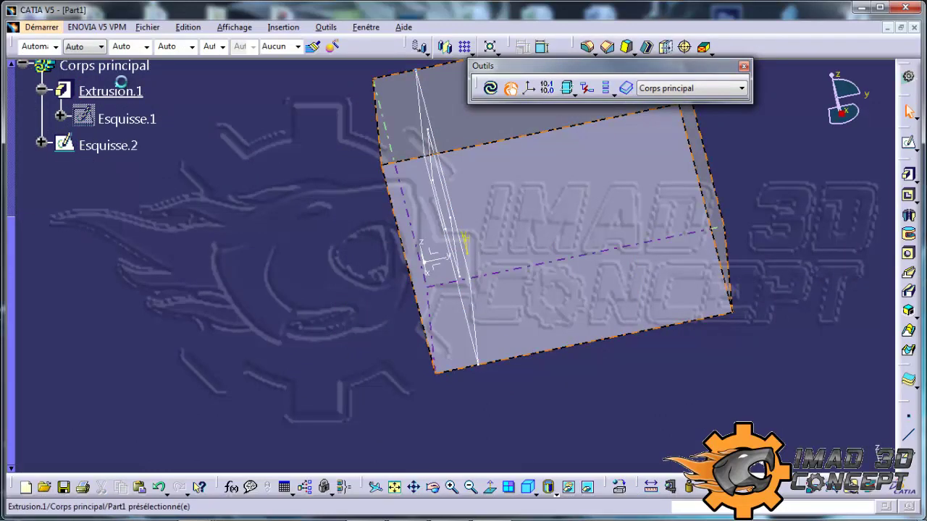
left_click(119, 95)
key("Delete")
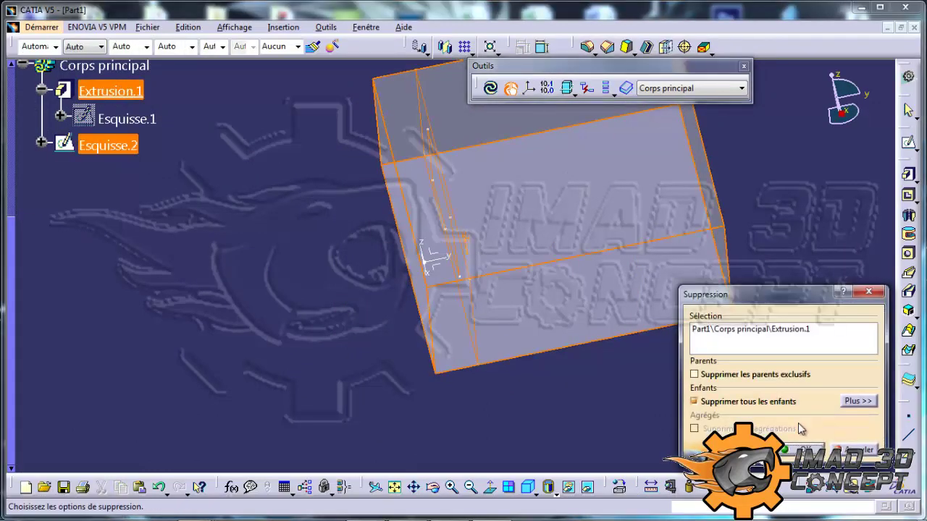
left_click(790, 446)
- Revolve the rectangular sketch Esquisse.1 about its vertical edge at the origin
left_click(408, 200)
mouse_move(405, 300)
middle_mouse_down()
mouse_move(417, 353)
mouse_move(675, 241)
middle_mouse_up()
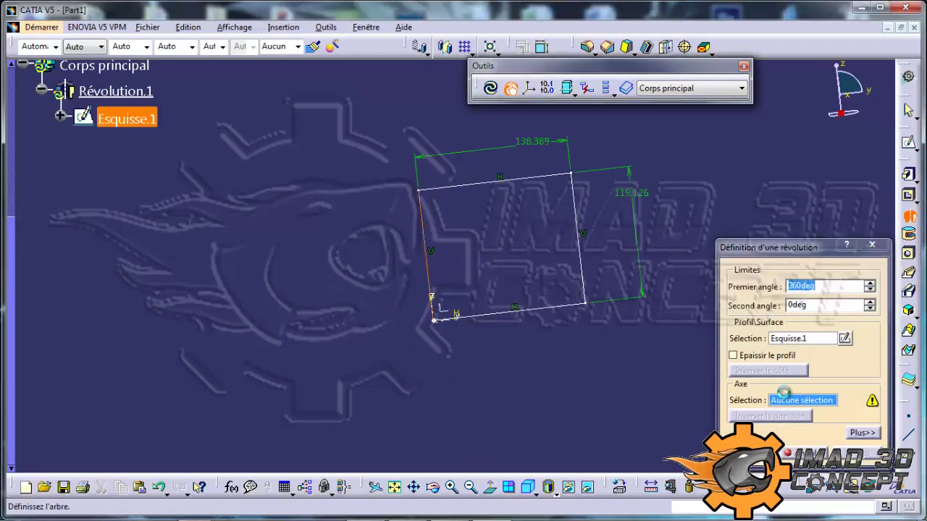
left_click(756, 453)
- Open a new sketch on the YZ plane through the axis of the revolved solid
middle_click_drag(461, 228, 487, 220)
left_click(437, 318)
left_click(909, 143)
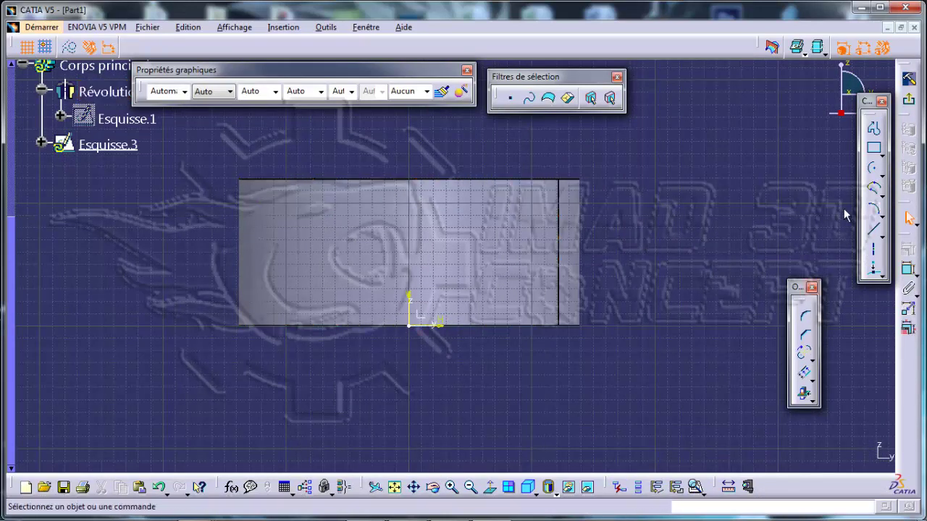
- Sketch a rectangle about 63 mm wide and 50 mm high straddling the right side of the revolved solid
left_click(872, 150)
left_click(599, 217)
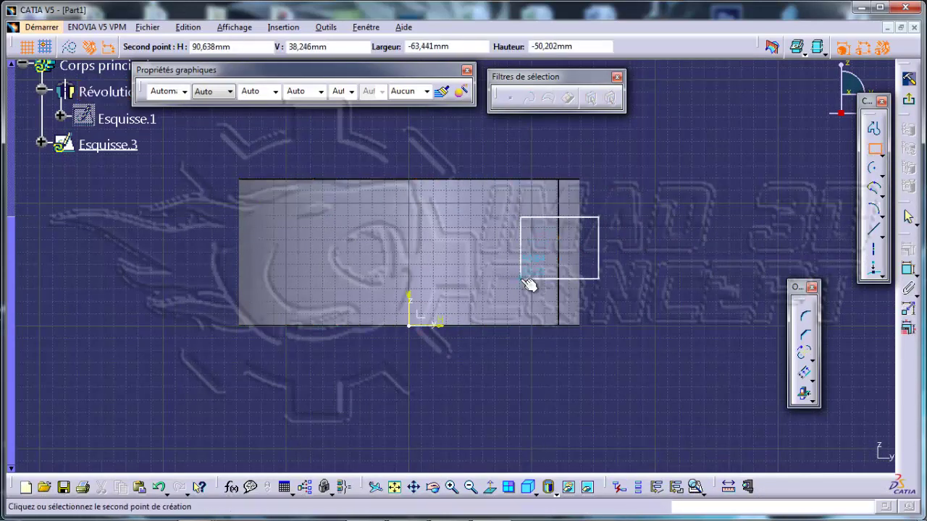
left_click(521, 278)
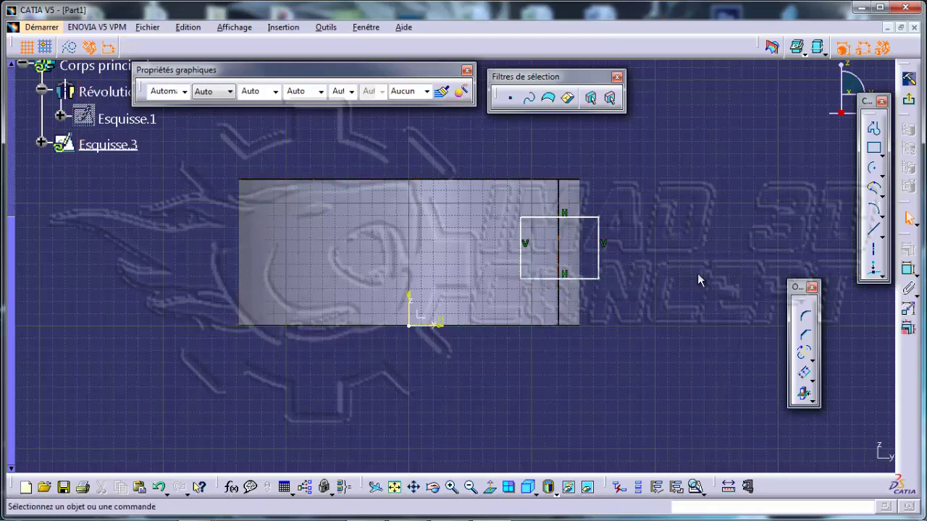
left_click(909, 268)
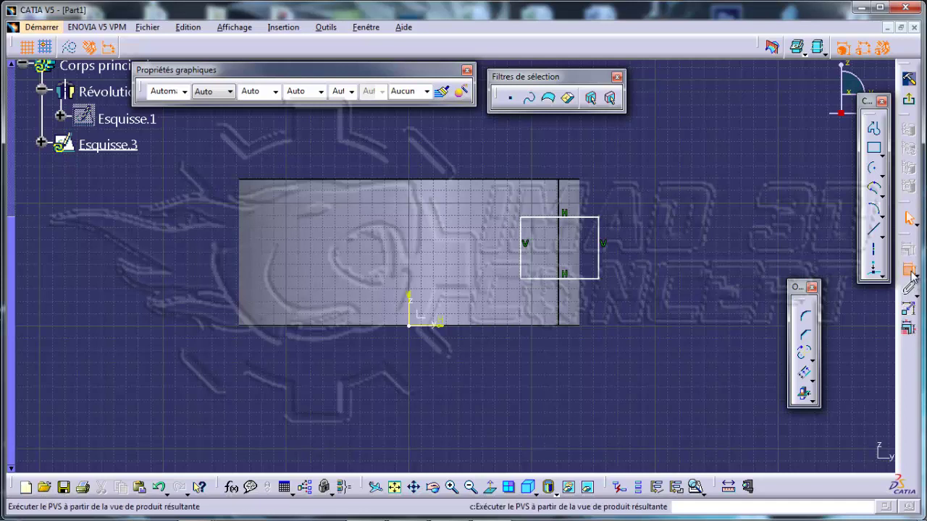
left_click(409, 305)
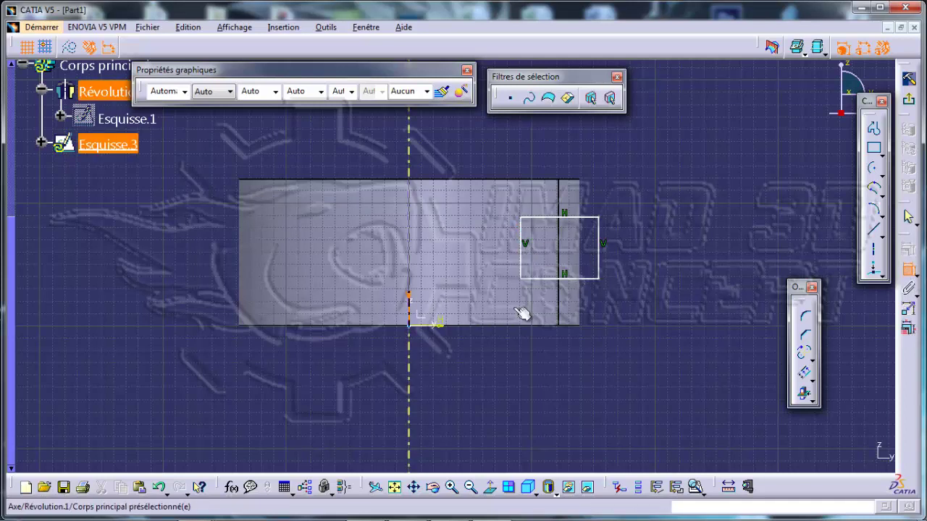
key("Escape")
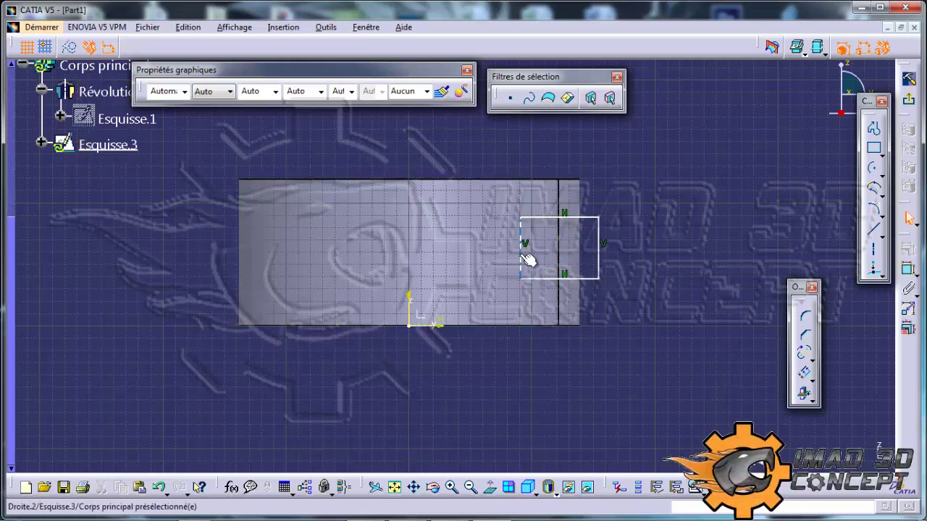
- Project the 3D silhouette lines of the revolved face into the sketch, making only the left line a construction element
left_click(812, 400)
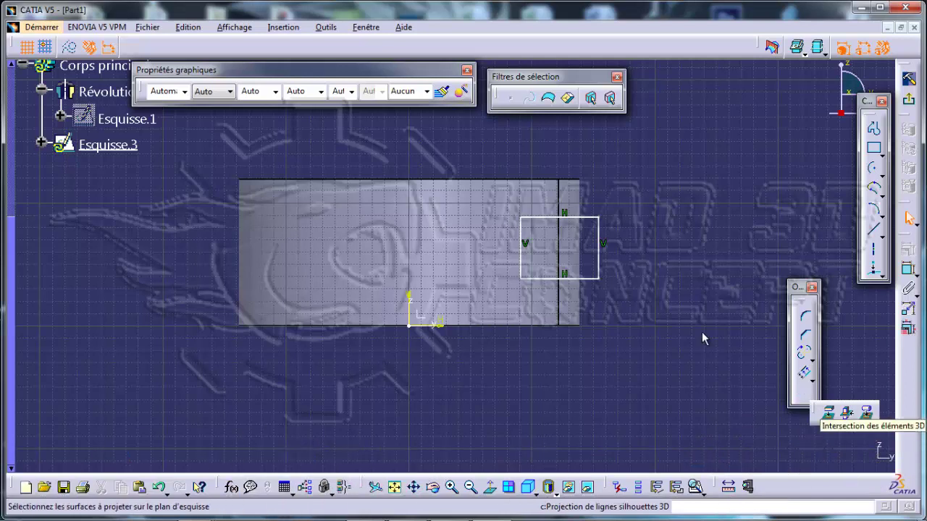
left_click(804, 393)
left_click(513, 304)
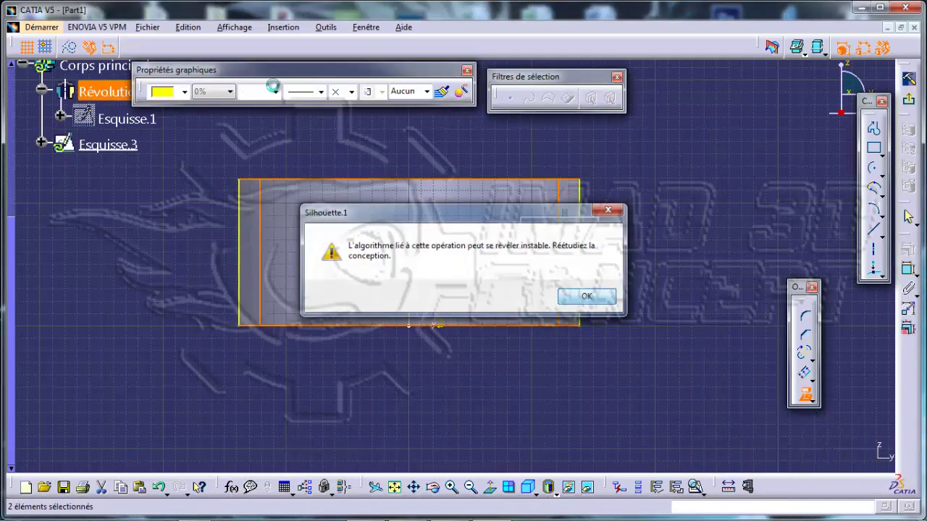
left_click(587, 295)
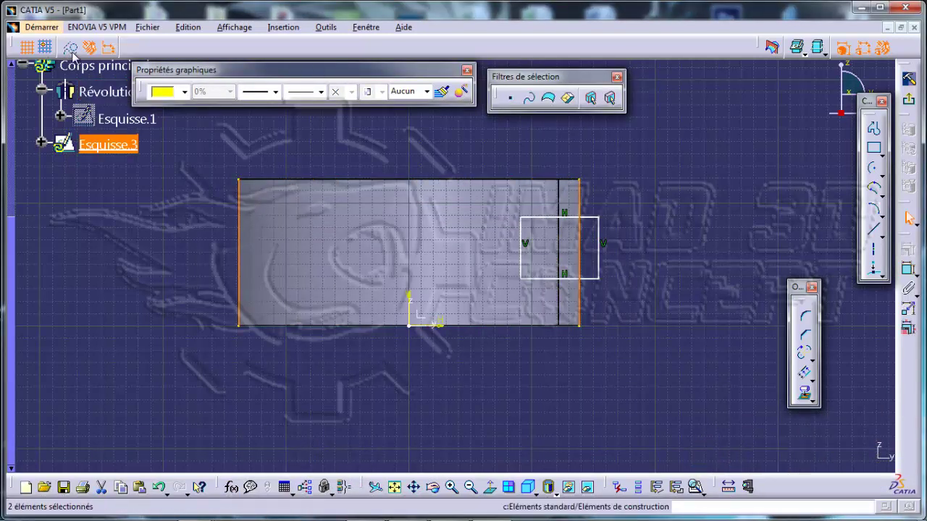
left_click(645, 211)
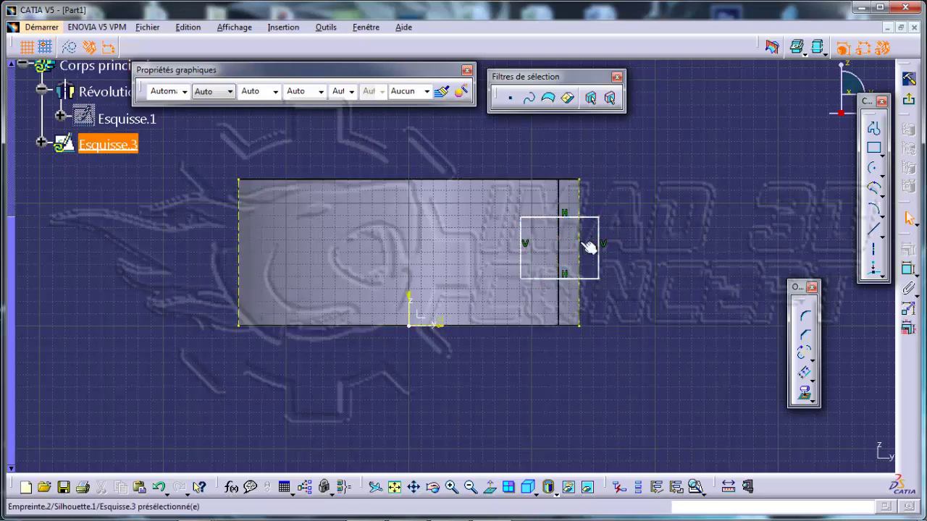
left_click(648, 269)
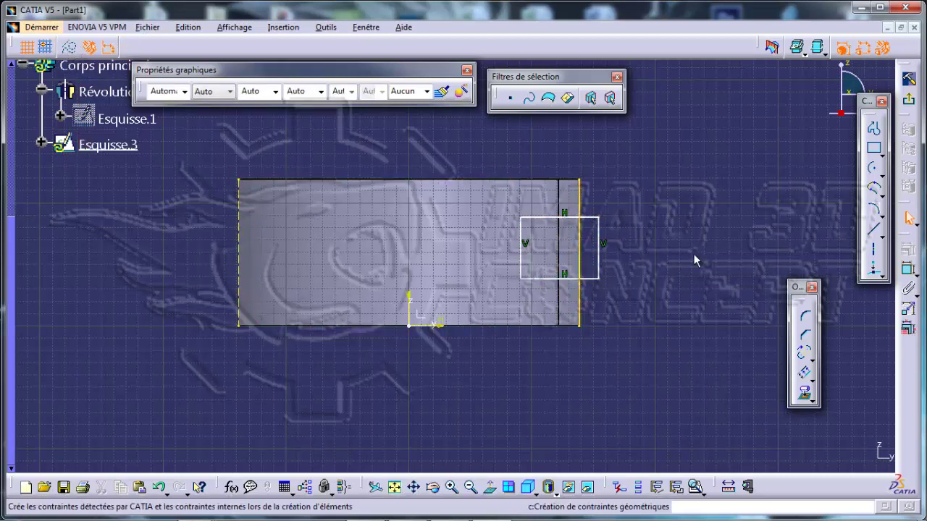
- Constrain the rectangle's left edge to lie 5 mm from the solid's right silhouette line
left_click(582, 255)
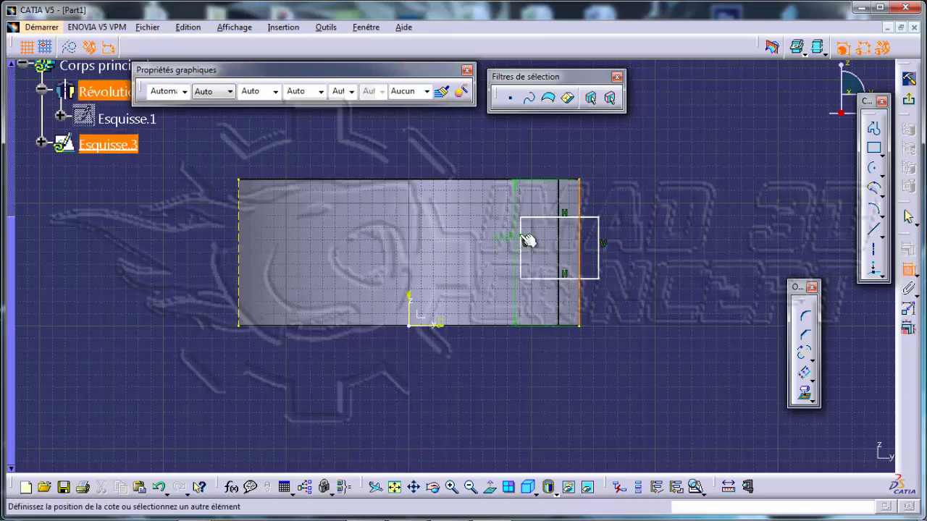
left_click(526, 244)
left_click(532, 355)
double_click(534, 348)
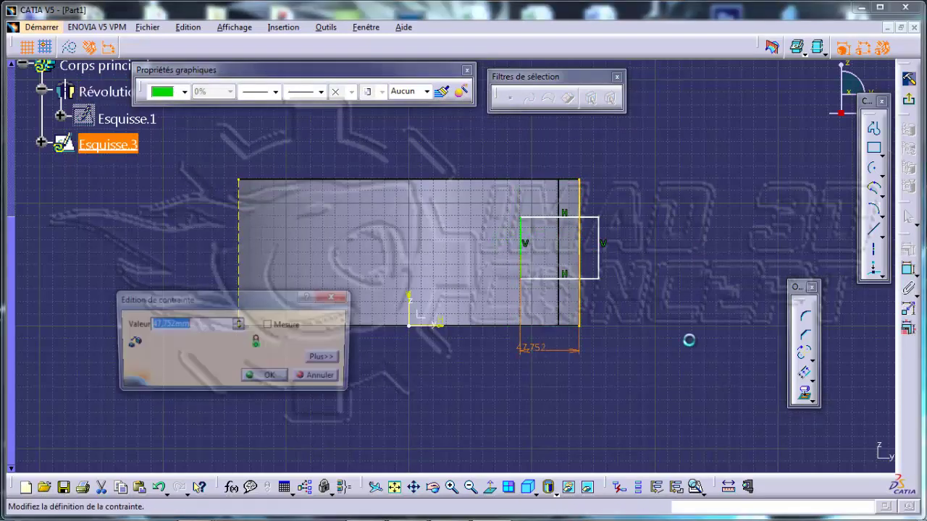
type("5")
key("Return")
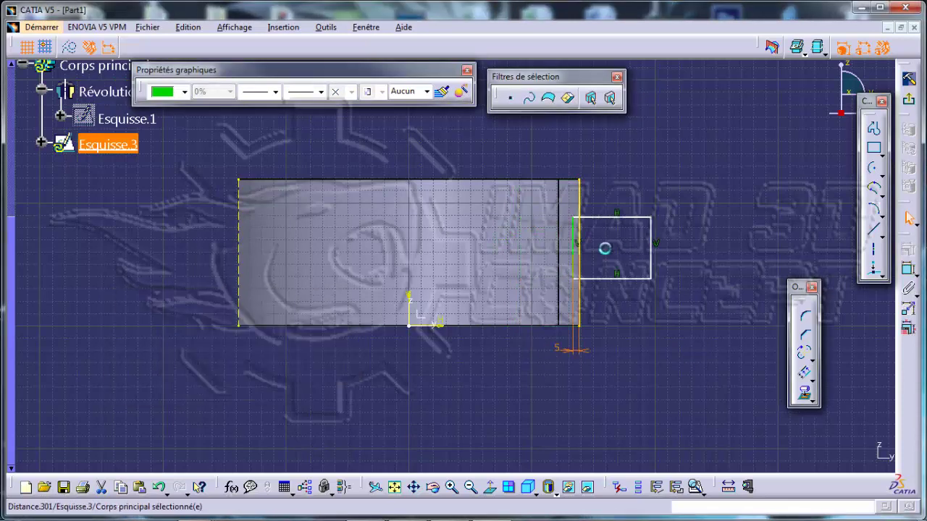
- Set the distance between the rectangle's left edge and the right silhouette line to 10 mm
left_click(663, 167)
left_click(600, 218)
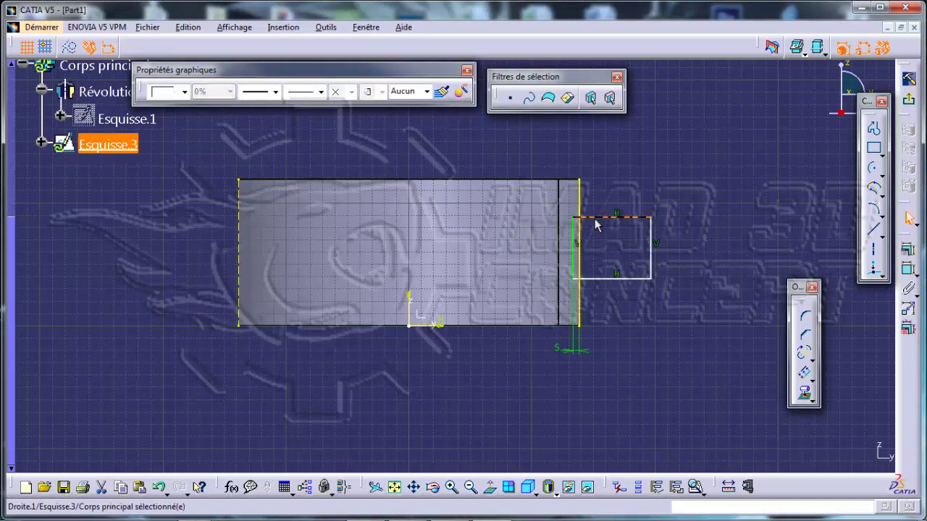
double_click(582, 351)
type("1")
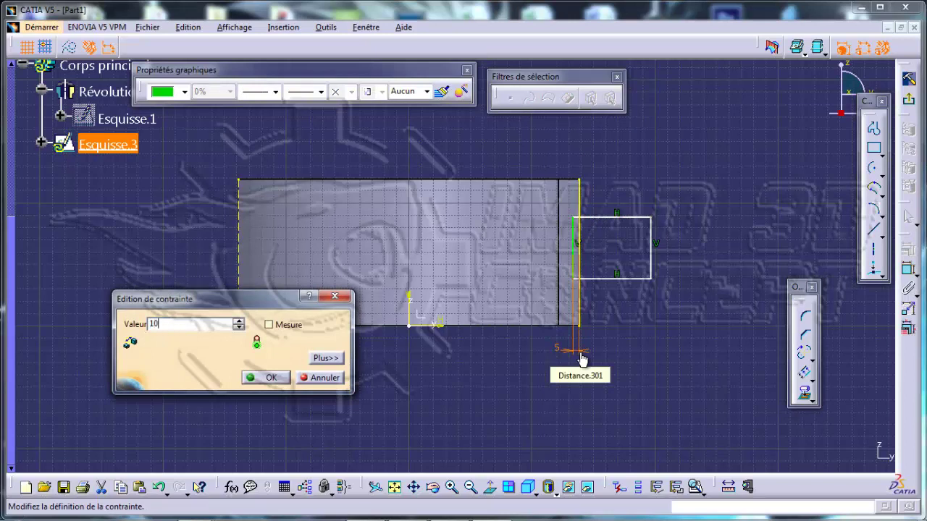
type("0")
key("Return")
- Dimension the rectangle's width, its height and its bottom edge's distance from the horizontal axis, and exit the sketch
middle_click_drag(708, 203, 707, 185)
left_click(796, 181)
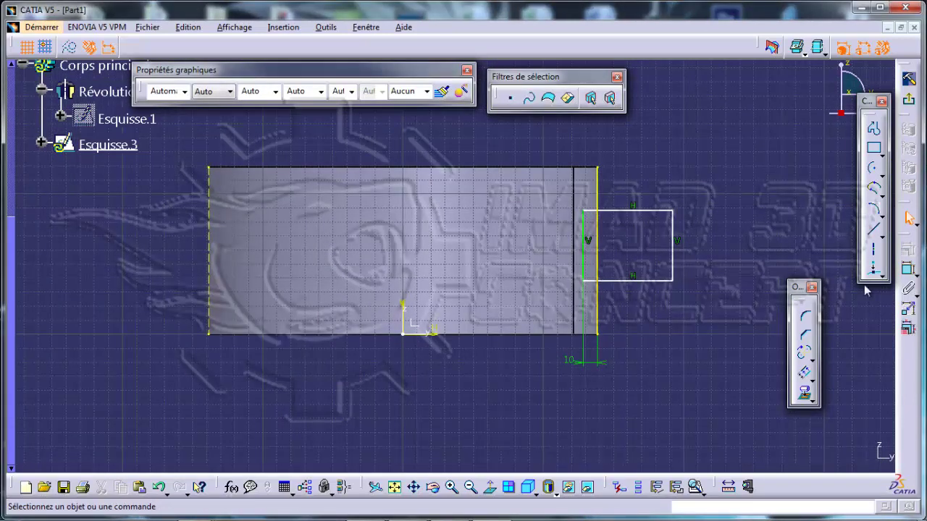
left_click(627, 210)
left_click(656, 168)
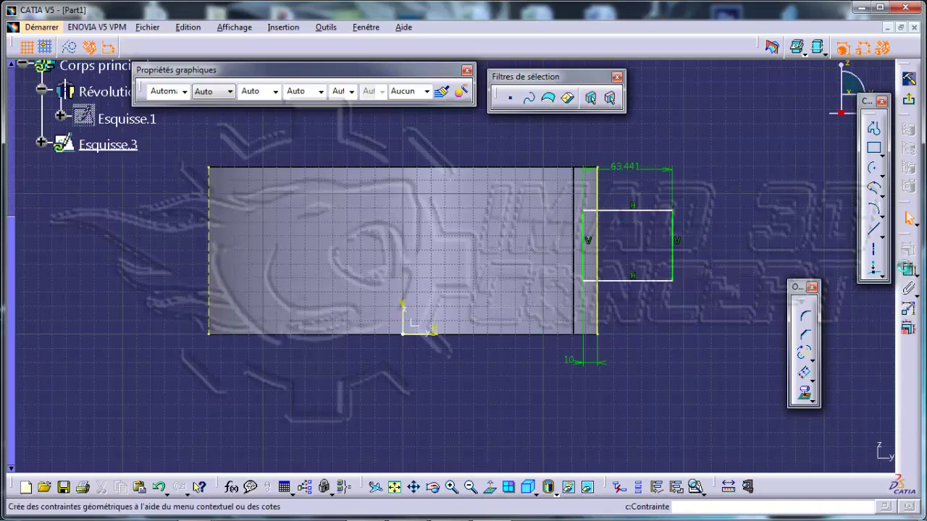
left_click(909, 270)
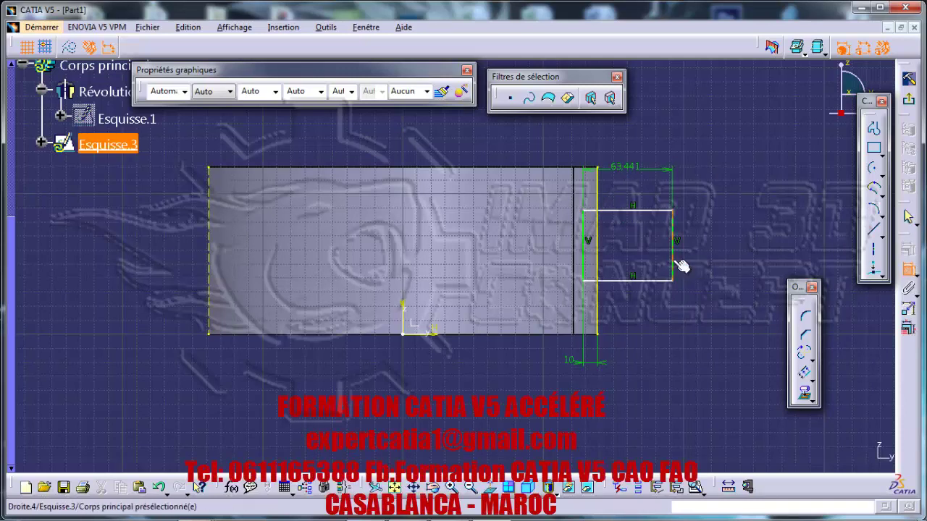
left_click(908, 270)
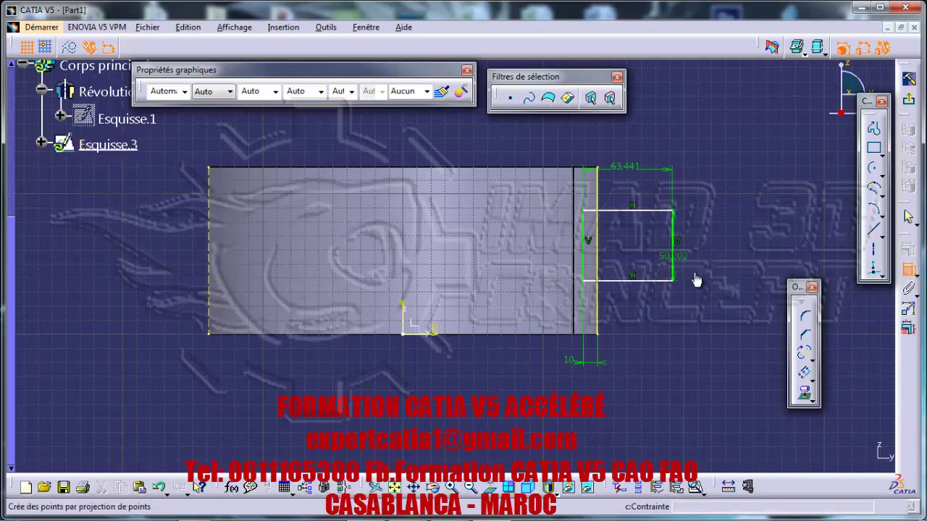
left_click(647, 281)
left_click(424, 333)
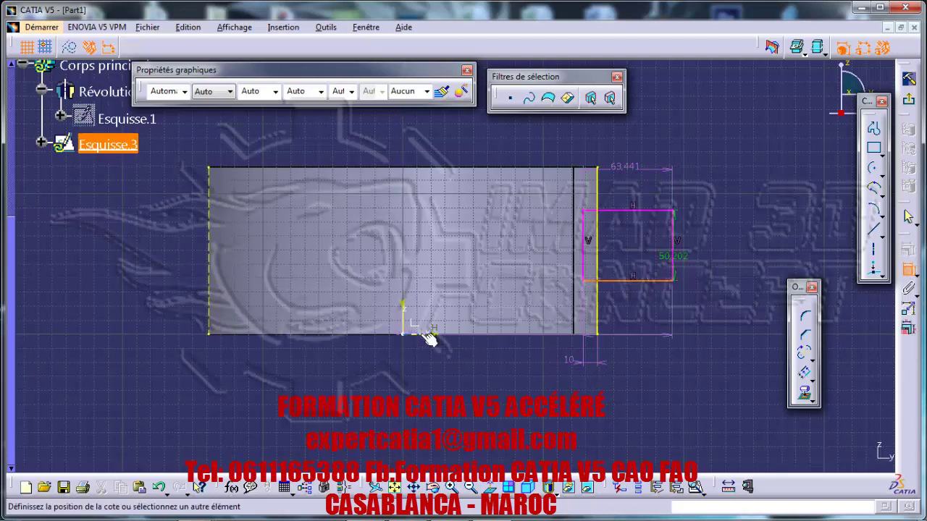
left_click(692, 312)
mouse_move(607, 250)
middle_mouse_down()
mouse_move(614, 241)
mouse_move(566, 242)
middle_mouse_up()
left_click(910, 103)
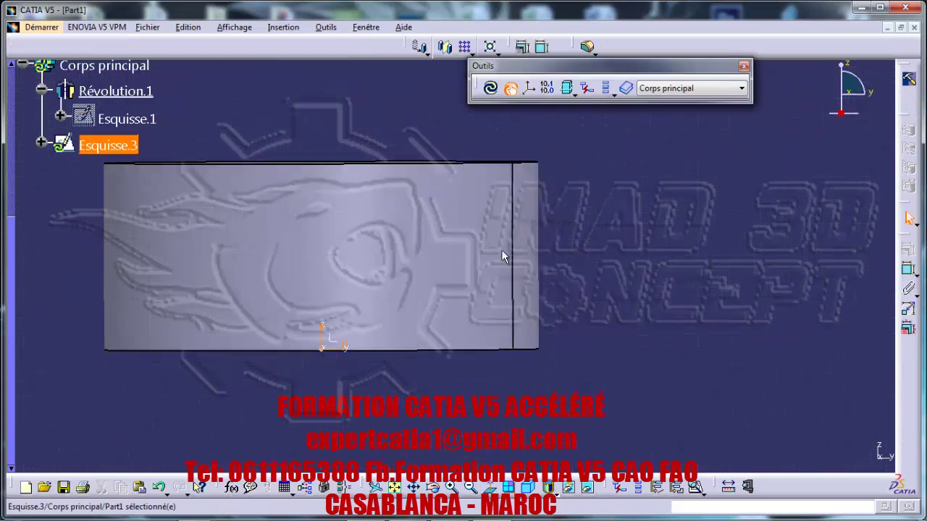
- Try to cut a 360-degree groove from the profile Esquisse.3 about the rectangle's upper edge
mouse_move(533, 207)
middle_mouse_down()
mouse_move(560, 261)
mouse_move(581, 268)
middle_mouse_up()
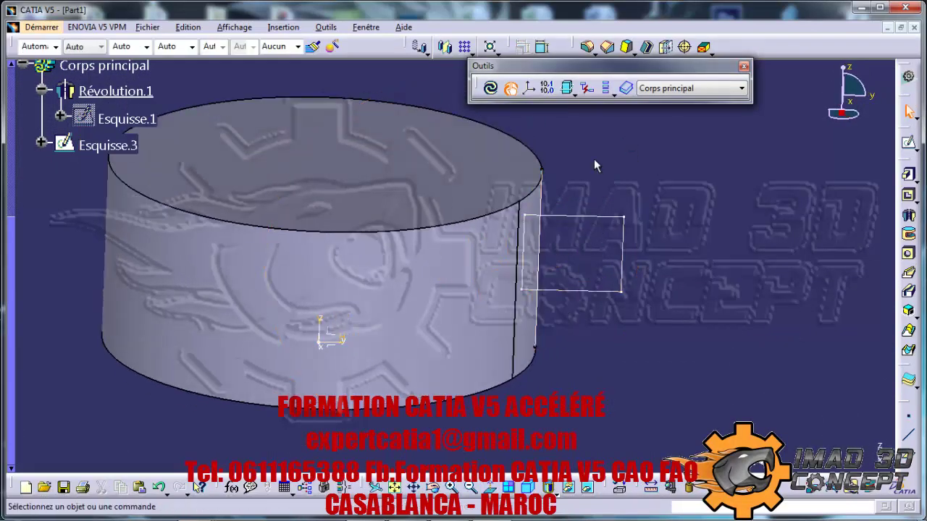
mouse_move(542, 207)
middle_mouse_down()
mouse_move(489, 239)
mouse_move(514, 173)
middle_mouse_up()
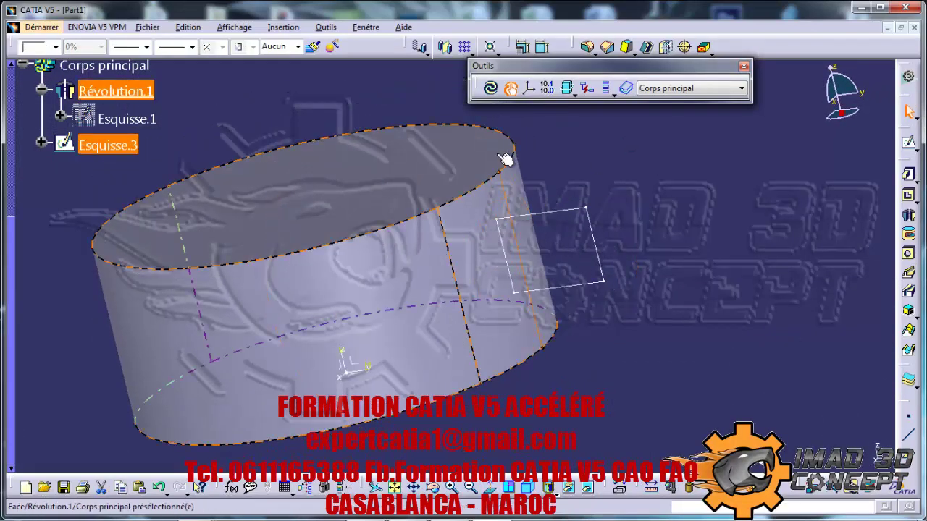
mouse_move(518, 265)
middle_mouse_down()
mouse_move(587, 259)
mouse_move(522, 283)
middle_mouse_up()
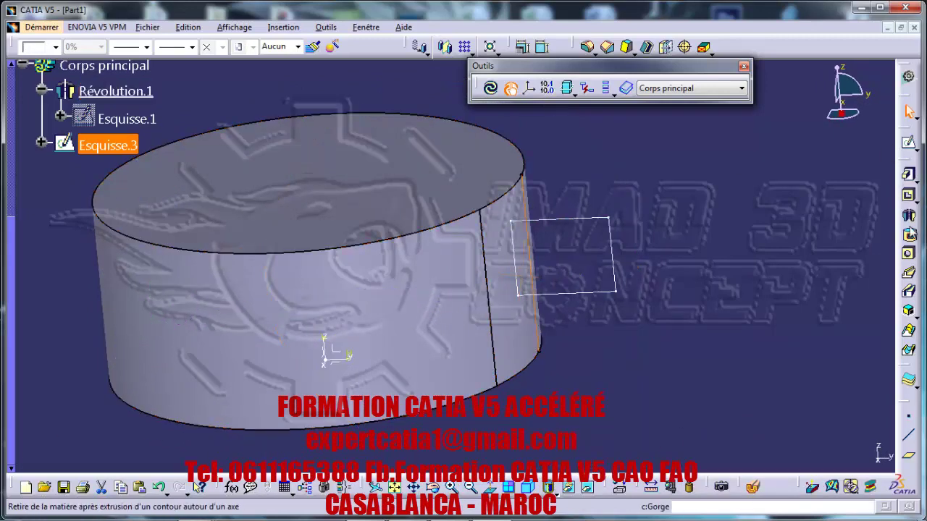
left_click(909, 235)
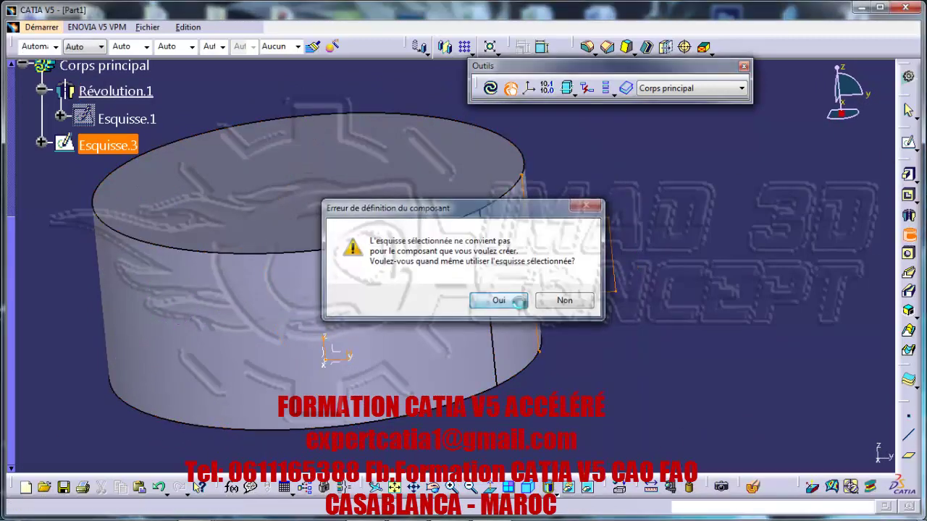
left_click(496, 300)
left_click(870, 247)
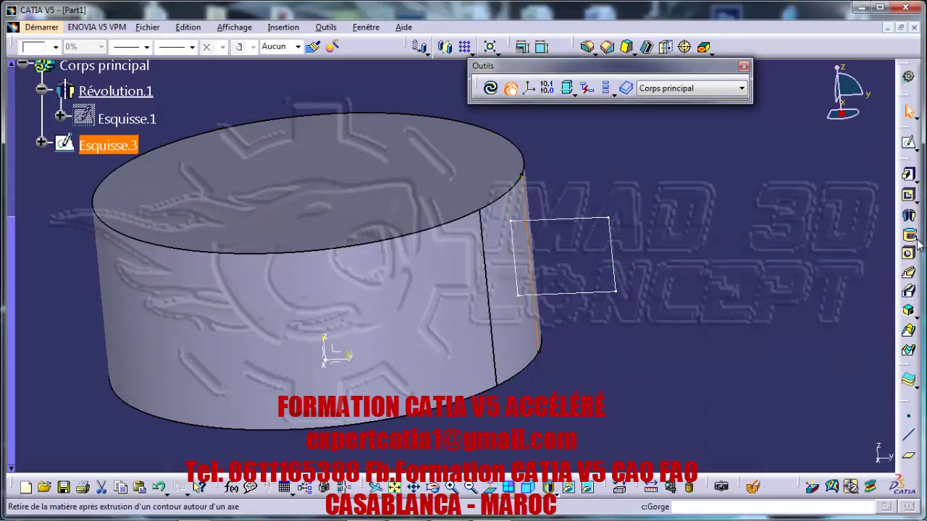
left_click(909, 236)
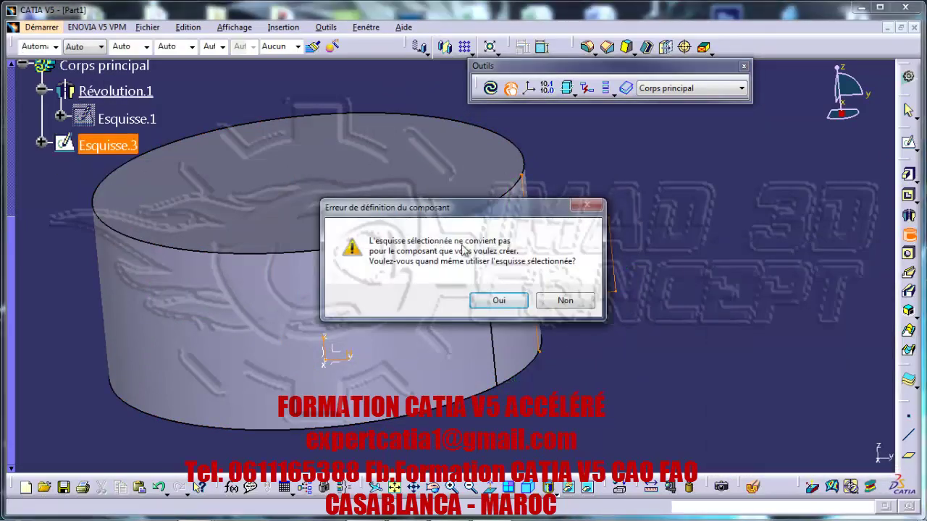
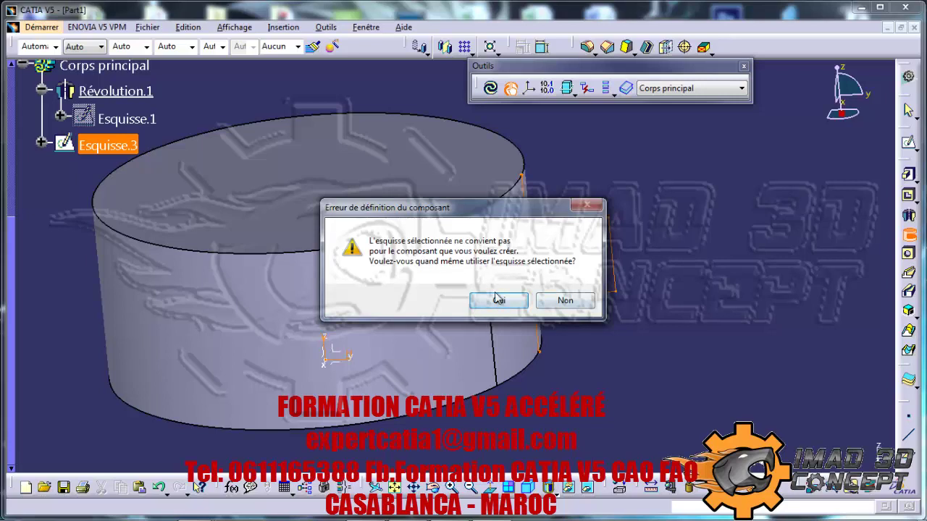
left_click_drag(529, 211, 612, 221)
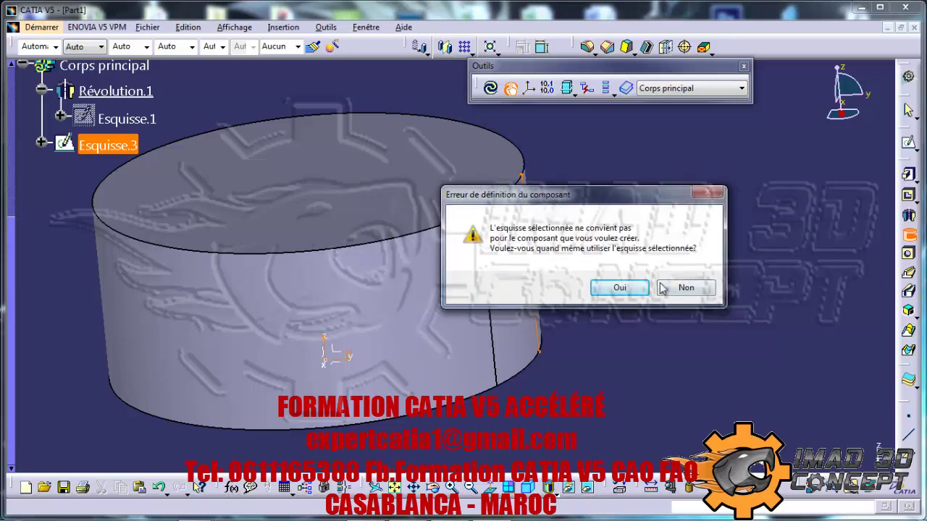
left_click(619, 288)
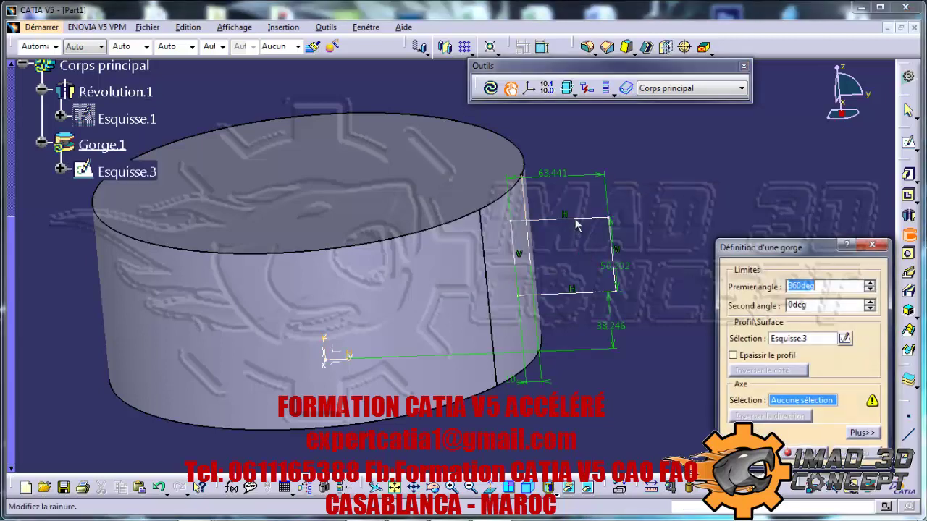
left_click(577, 226)
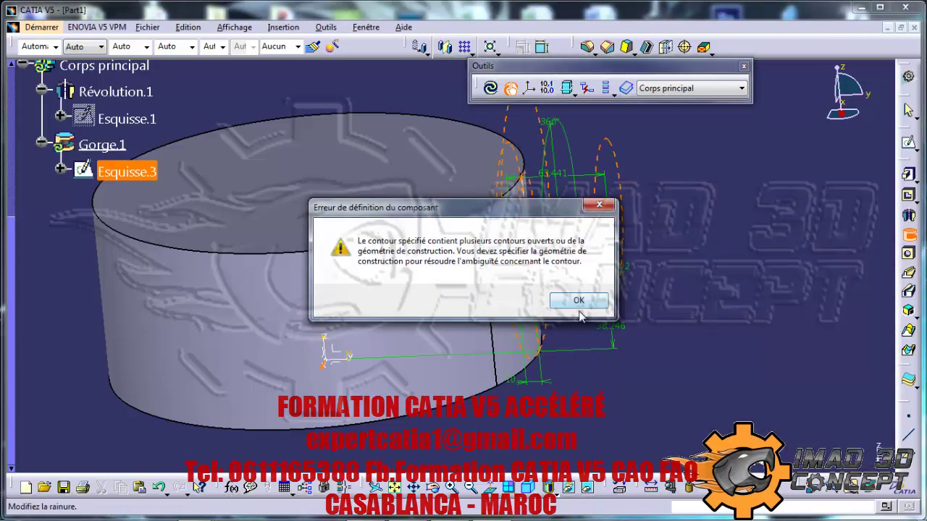
left_click(578, 300)
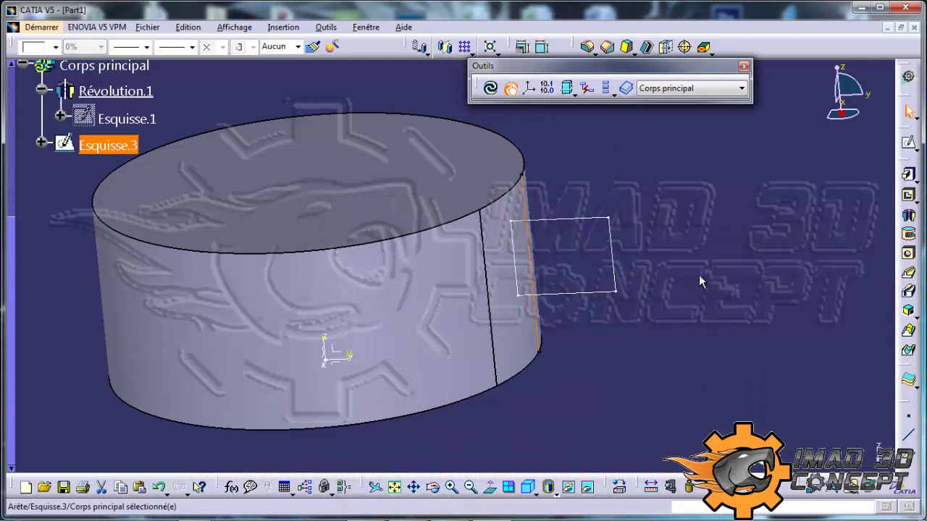
- Open the groove profile sketch Esquisse.3 for editing and exit it without changes, in two different ways
double_click(523, 234)
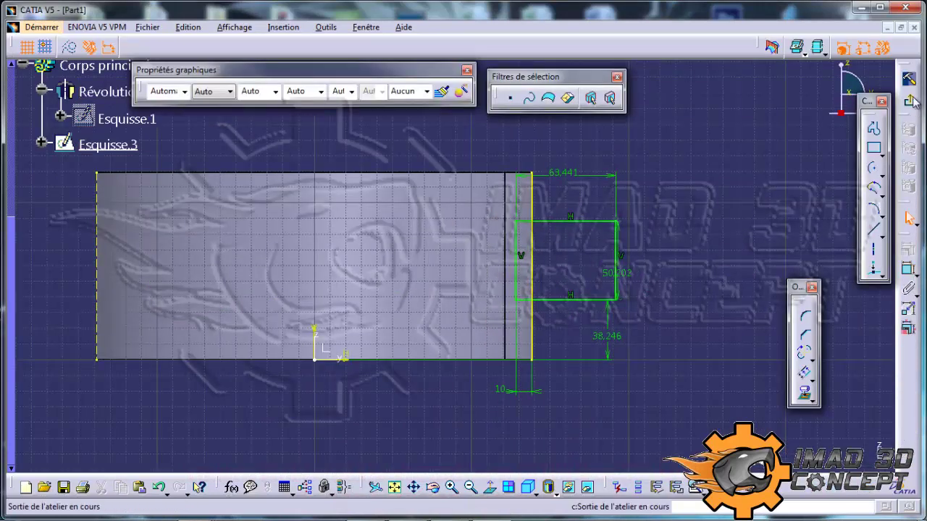
right_click(579, 221)
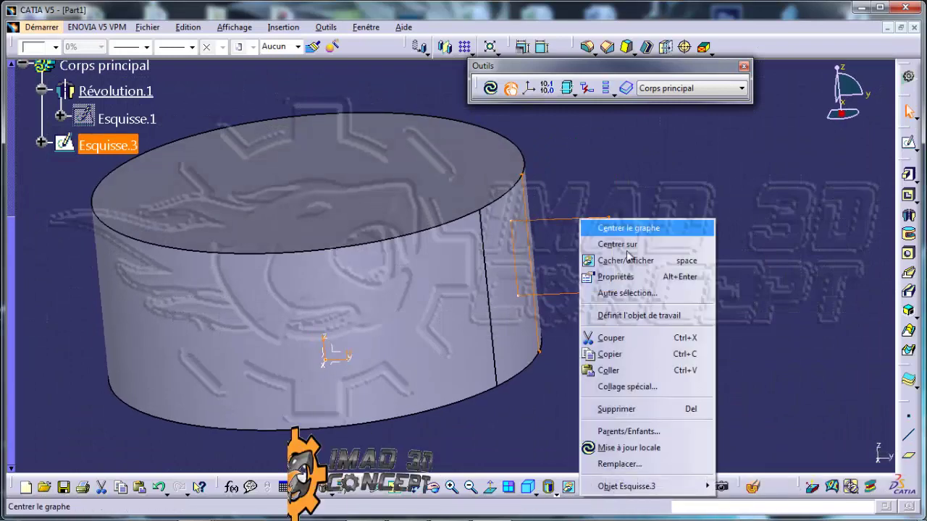
mouse_move(652, 484)
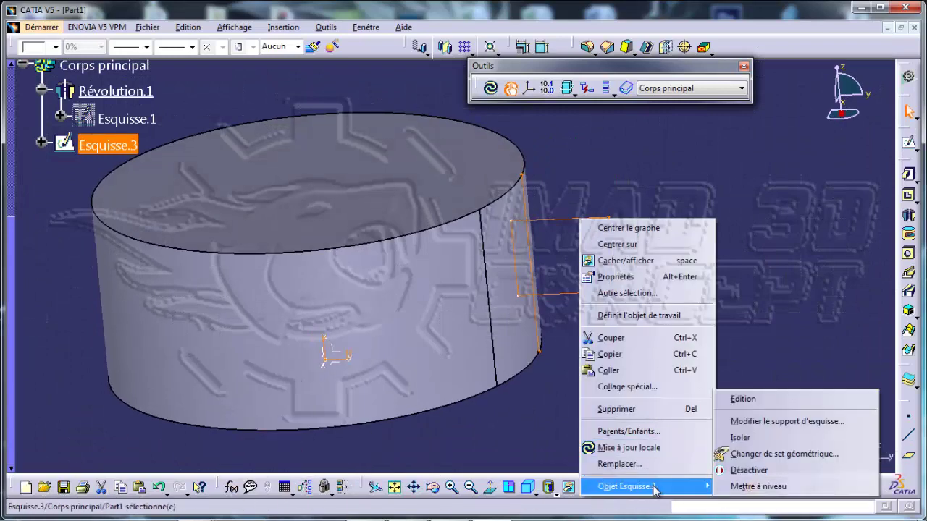
left_click(768, 400)
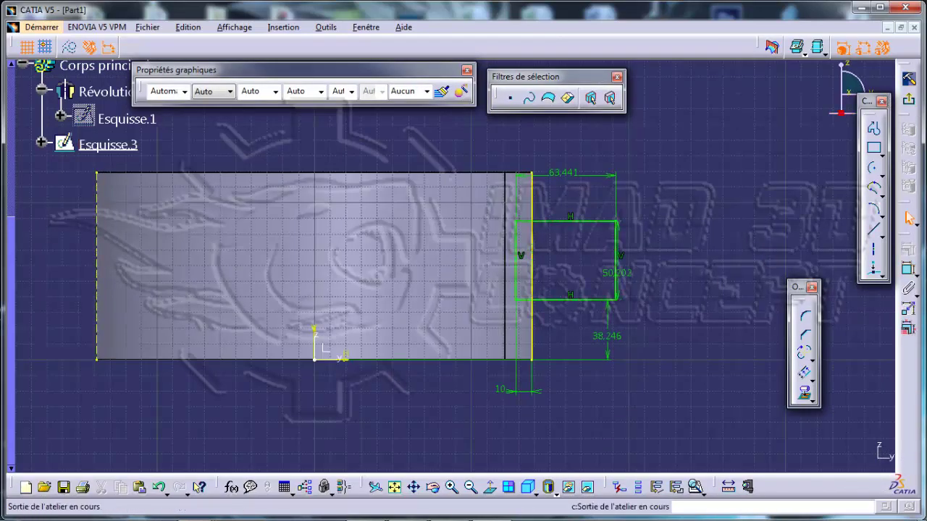
left_click(910, 102)
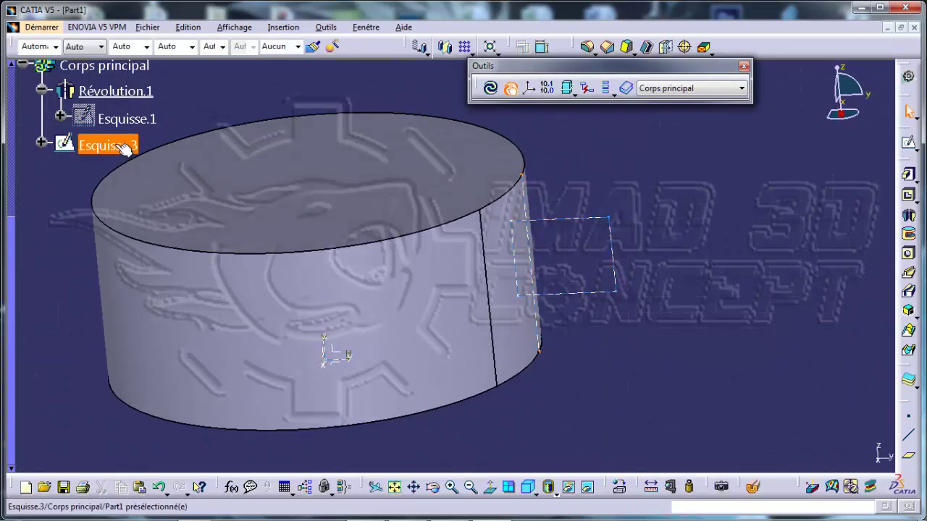
- Turn the projected right silhouette line in Esquisse.3 into a construction element and exit the sketch
left_click(108, 146)
right_click(122, 150)
left_click(536, 144)
left_click(501, 188)
left_click(86, 47)
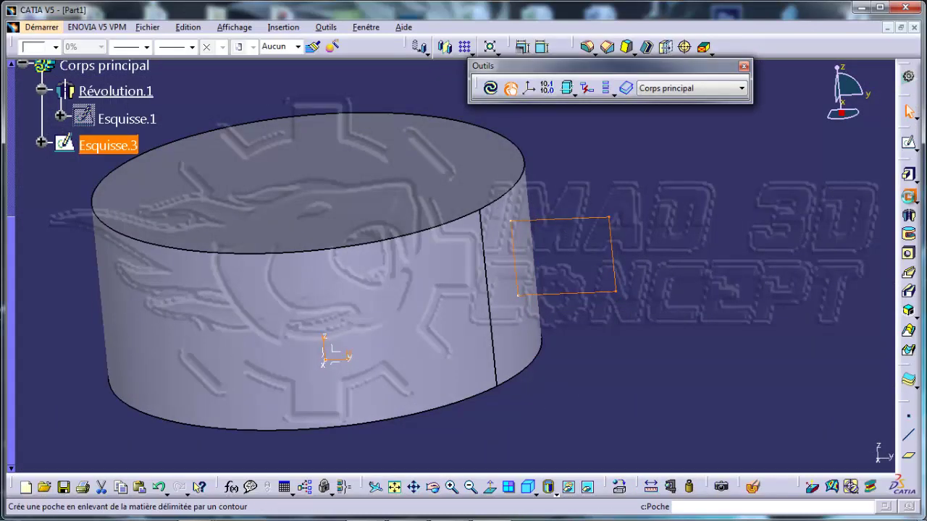
- Cut a 360-degree groove in the revolved body from the profile Esquisse.3 about the revolution's axis
left_click(907, 196)
key("Escape")
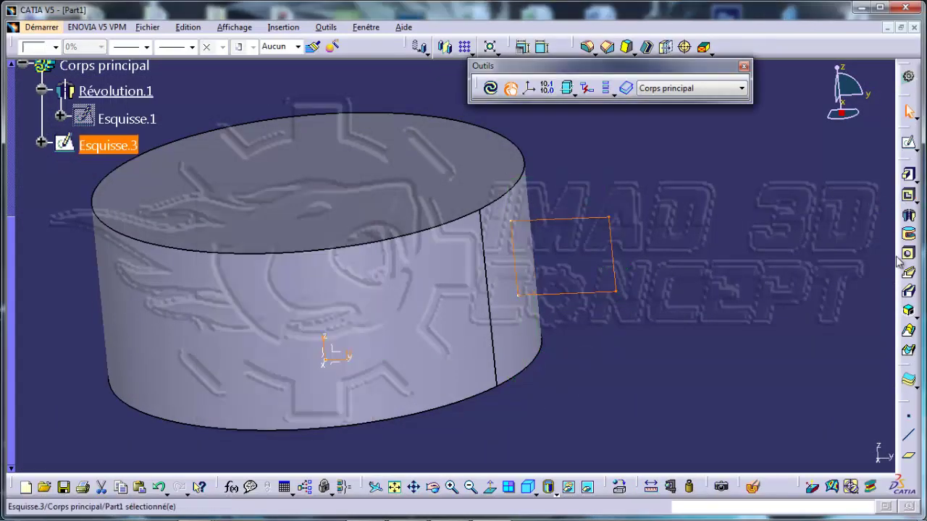
left_click(909, 239)
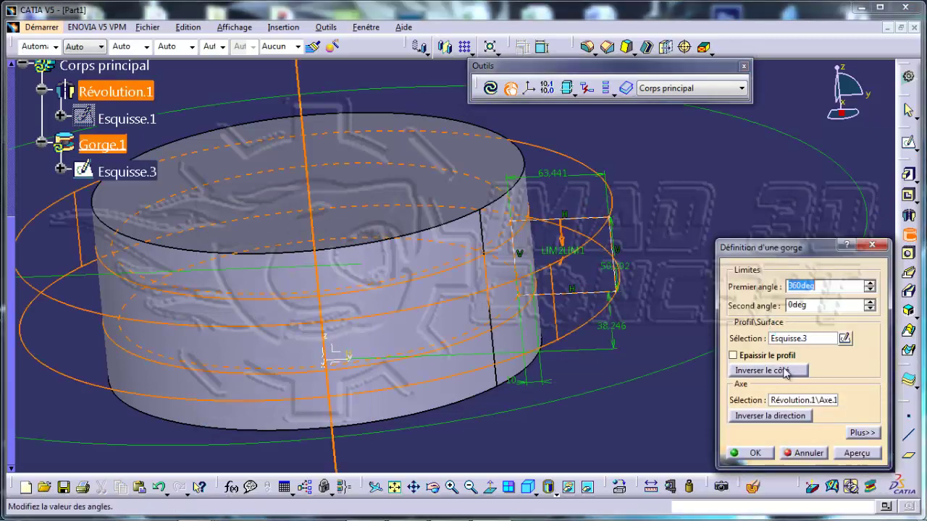
left_click(750, 455)
middle_click_drag(378, 343, 471, 258)
left_click(459, 213)
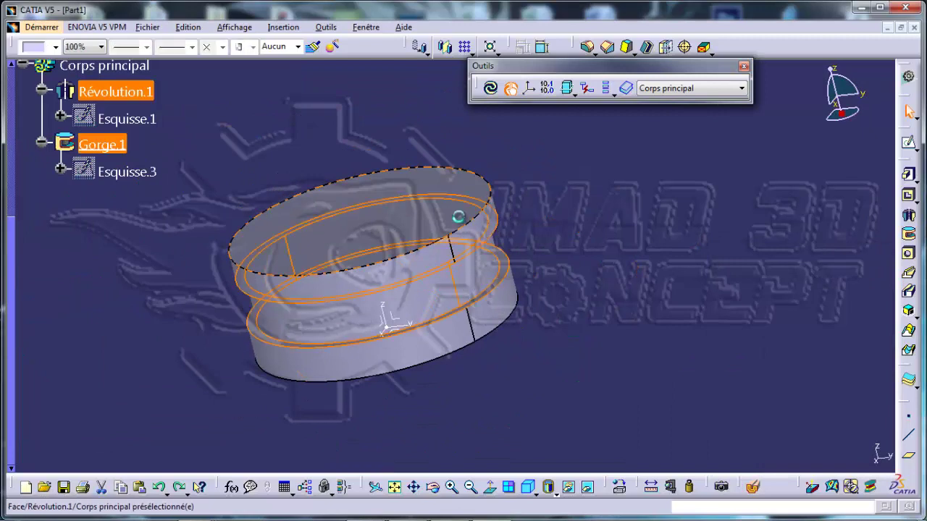
- Undo the groove, its profile sketch Esquisse.3 and the revolved body
key("ctrl+z")
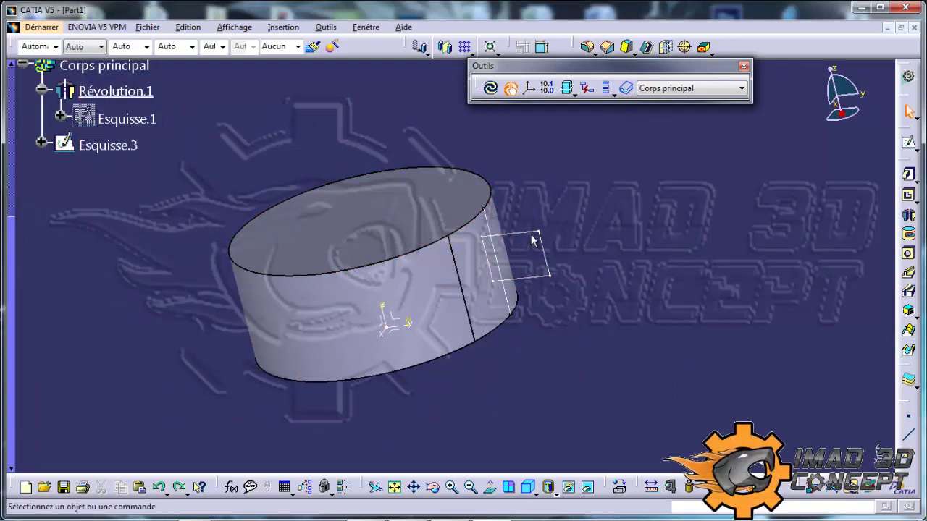
key("ctrl+z")
key("ctrl+z")
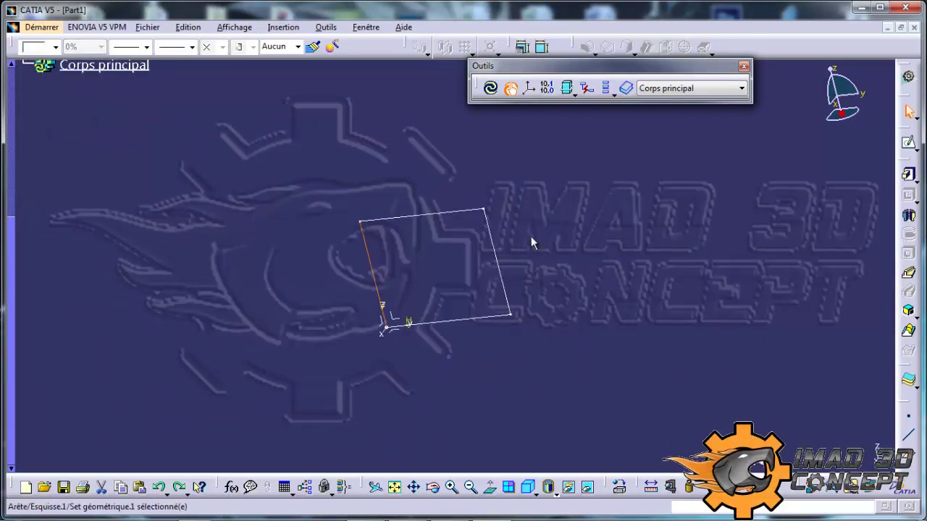
- Draw a circle of about 32 mm radius inside the rectangle of Esquisse.1 and exit the sketch
double_click(498, 267)
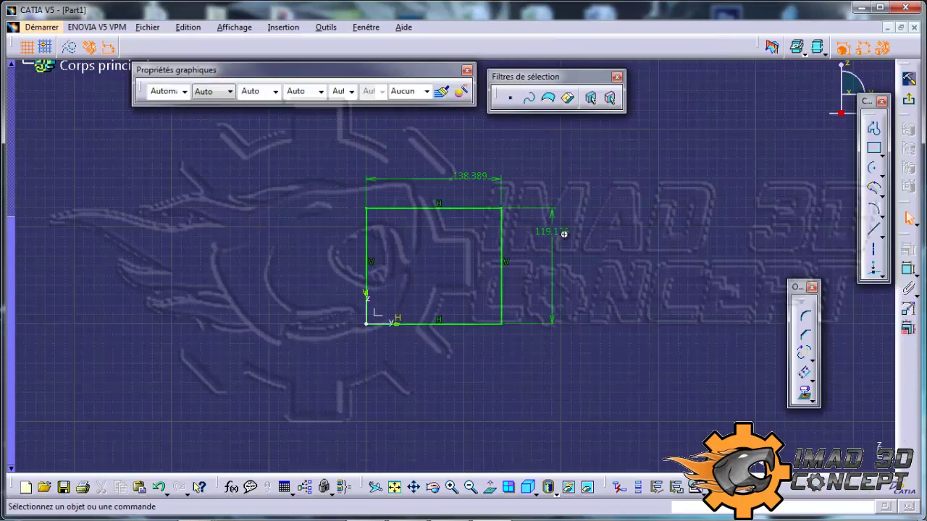
middle_click_drag(475, 235, 475, 276)
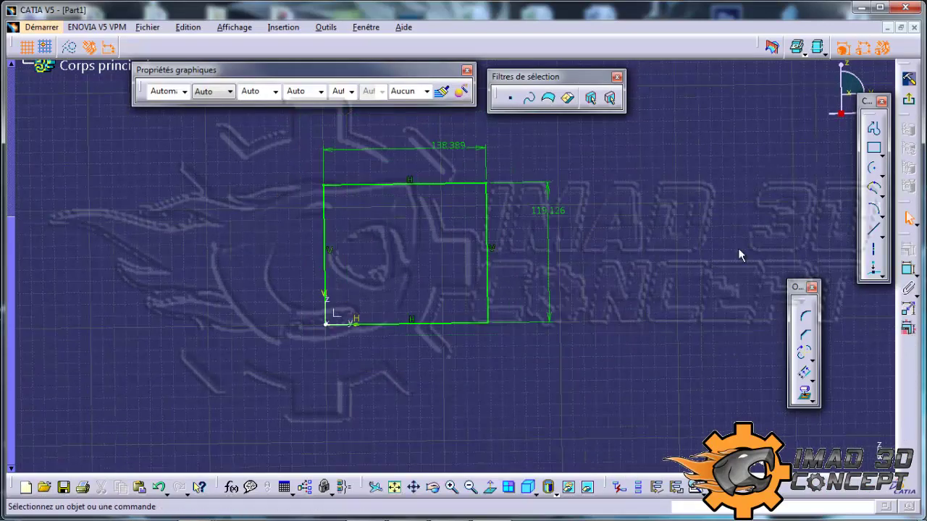
left_click(883, 170)
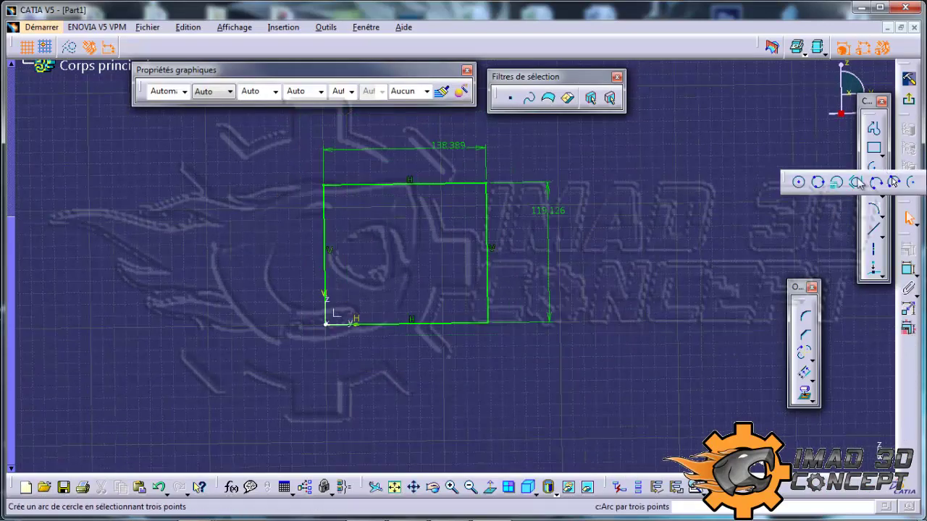
left_click(797, 181)
left_click(404, 254)
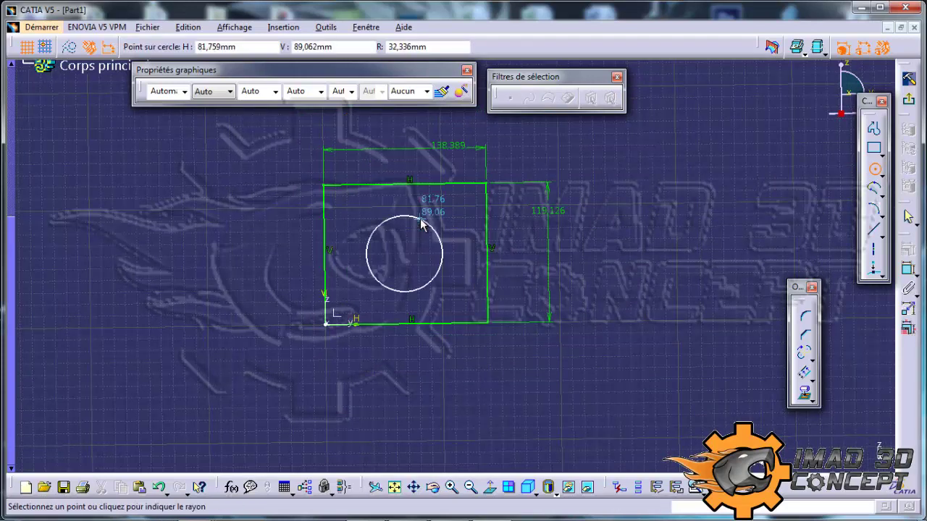
left_click(422, 221)
left_click(909, 104)
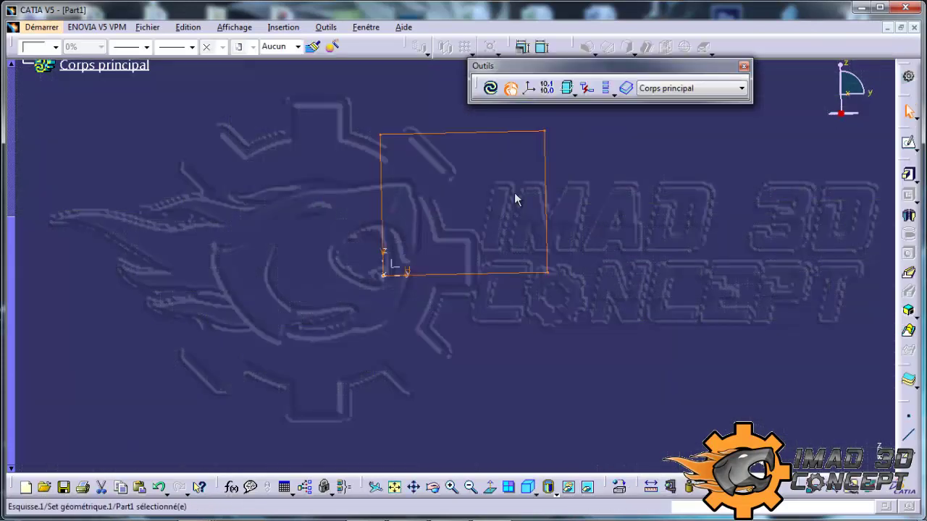
- Extrude the rectangle and circle of Esquisse.1 by 20 mm into a plate with a round hole
middle_click_drag(438, 440, 411, 291)
middle_click_drag(476, 294, 368, 182)
left_click(235, 415)
left_click(231, 414)
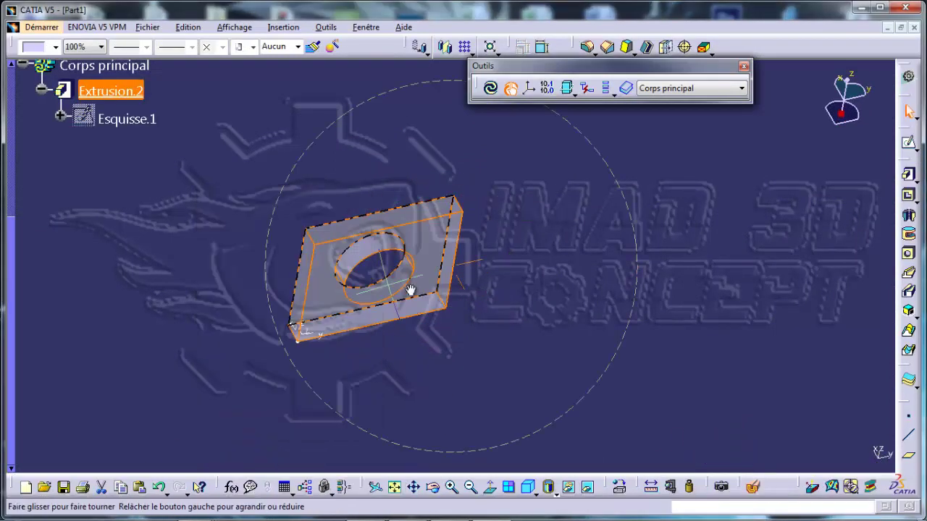
middle_click_drag(399, 290, 378, 233)
left_click(563, 256)
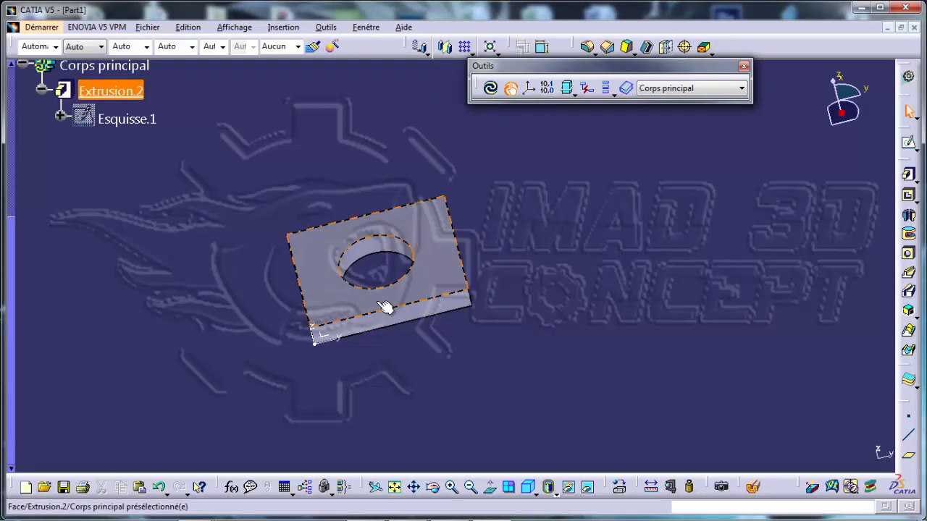
- Edit the extrusion's profile sketch, move the circle up across the rectangle's upper edge, and exit the sketch
double_click(440, 265)
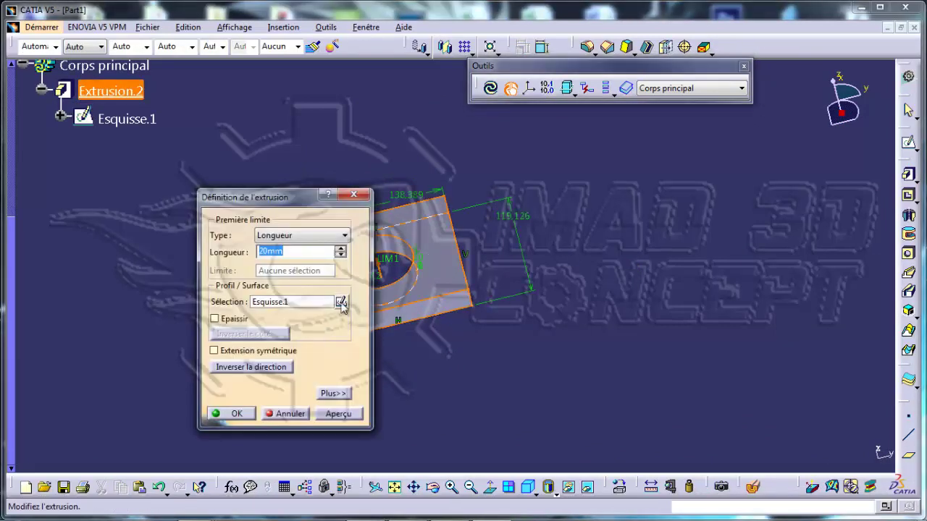
left_click(341, 301)
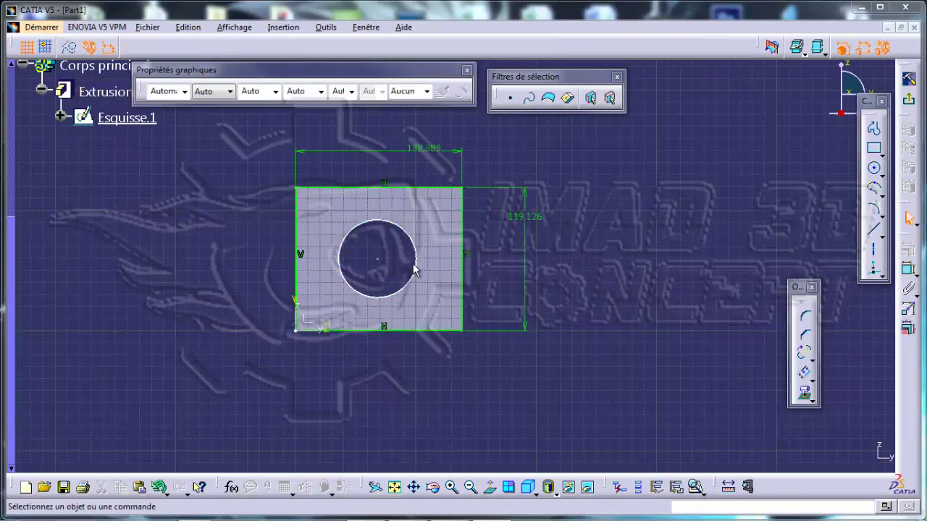
left_click_drag(424, 260, 409, 208)
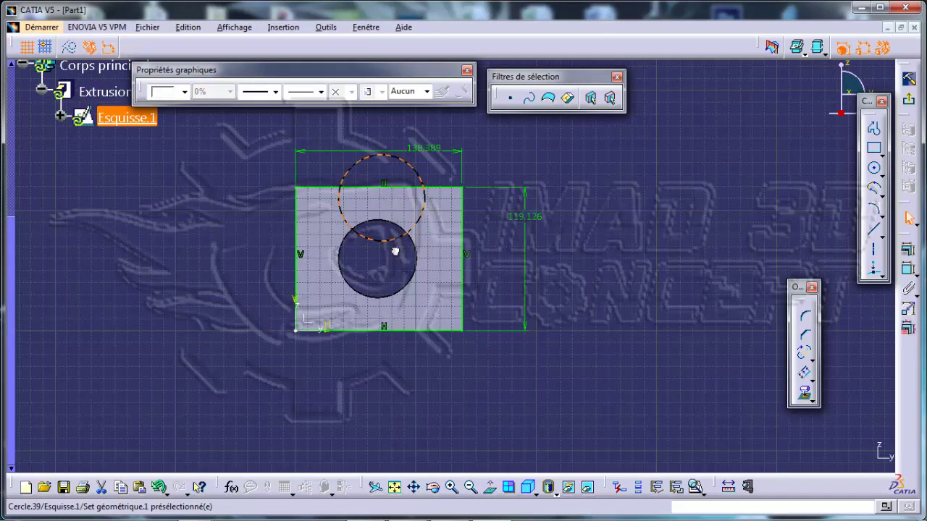
left_click(685, 227)
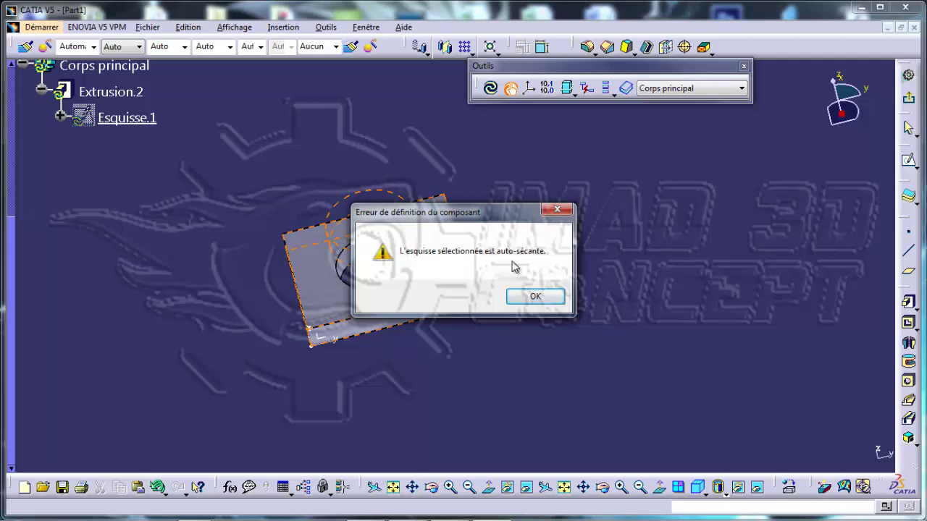
left_click(536, 299)
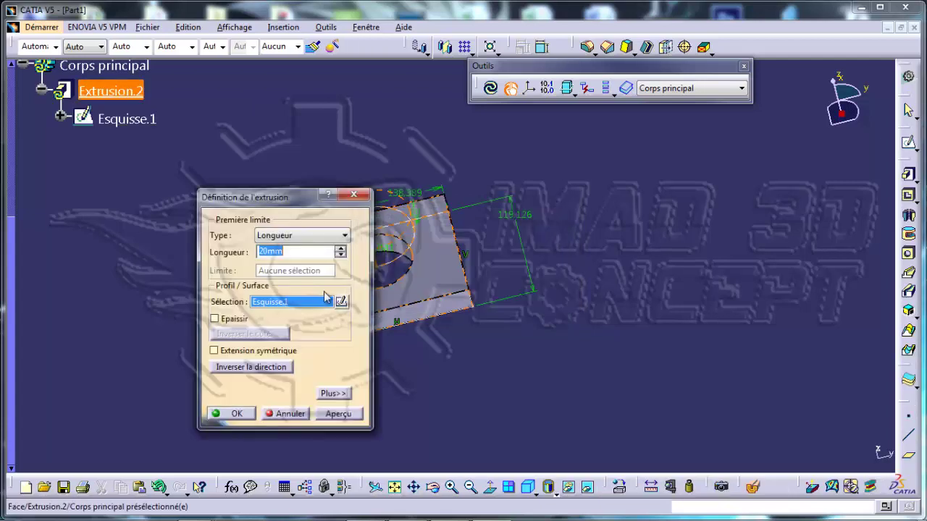
- Reopen the extrusion's profile sketch to inspect the circle crossing the rectangle, and exit it without changes
middle_click_drag(528, 307, 458, 243)
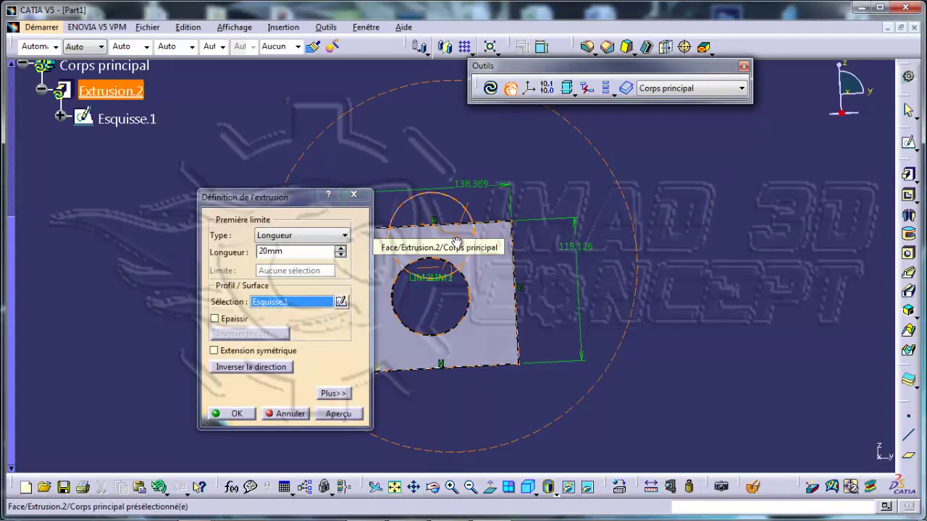
left_click(341, 302)
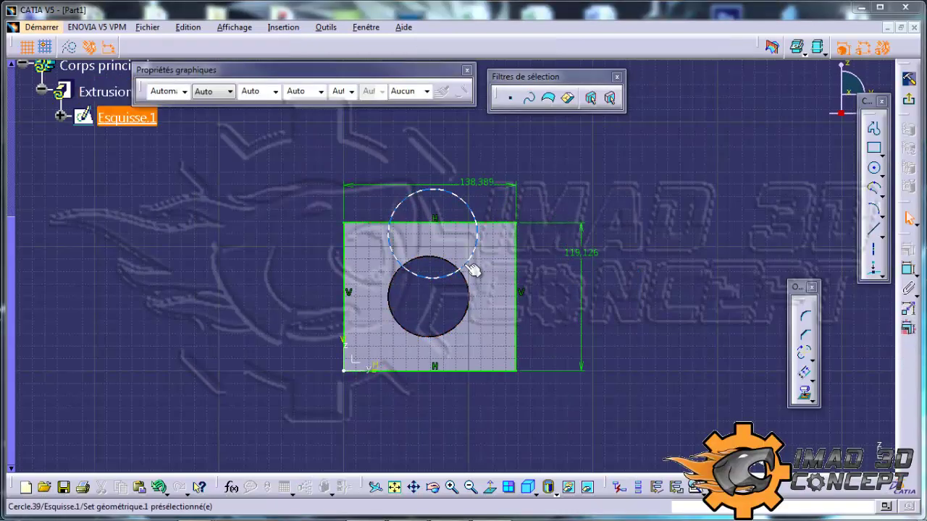
left_click(914, 101)
left_click(517, 293)
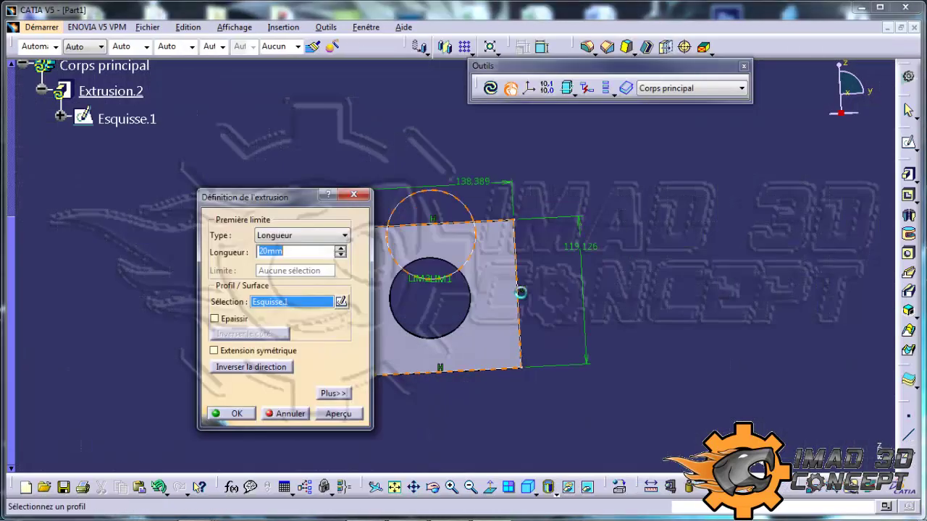
- Open the extrusion's profile definition, remove Esquisse.1 and select the sketch again as whole geometry
right_click(303, 303)
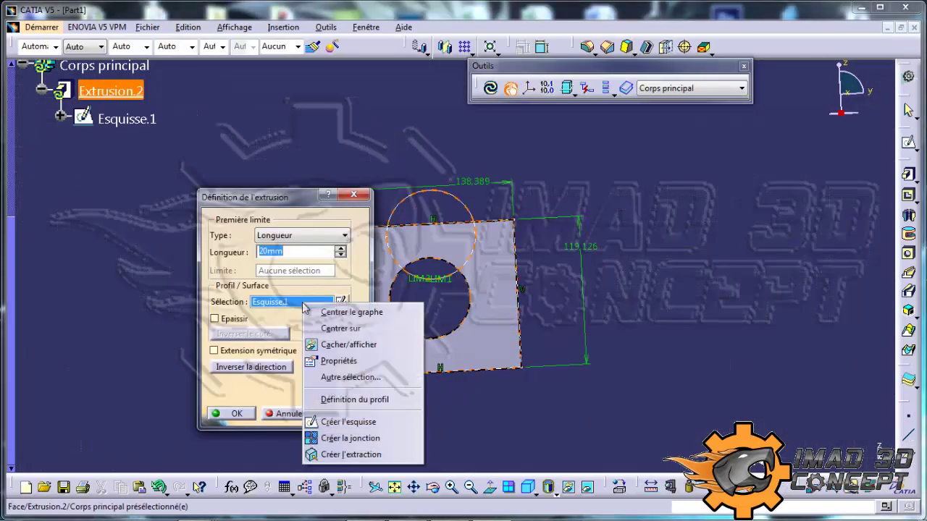
left_click(381, 407)
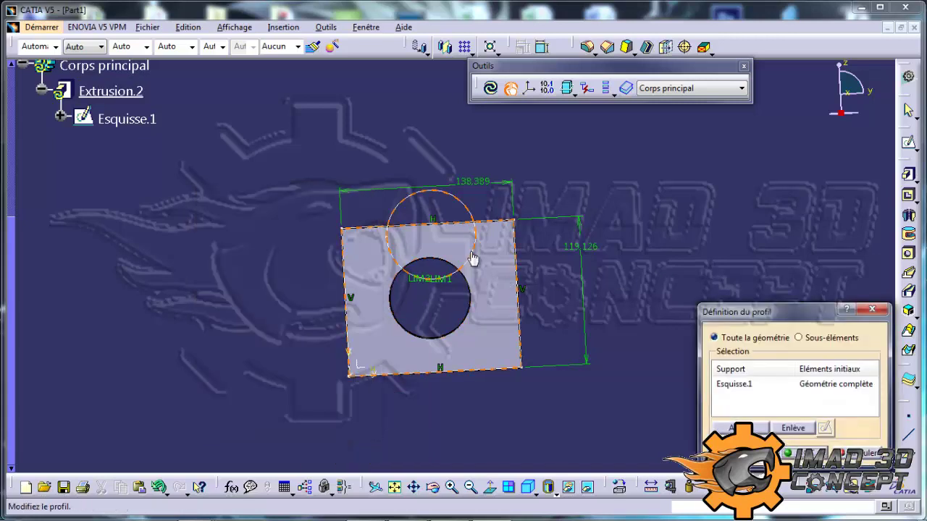
left_click(735, 384)
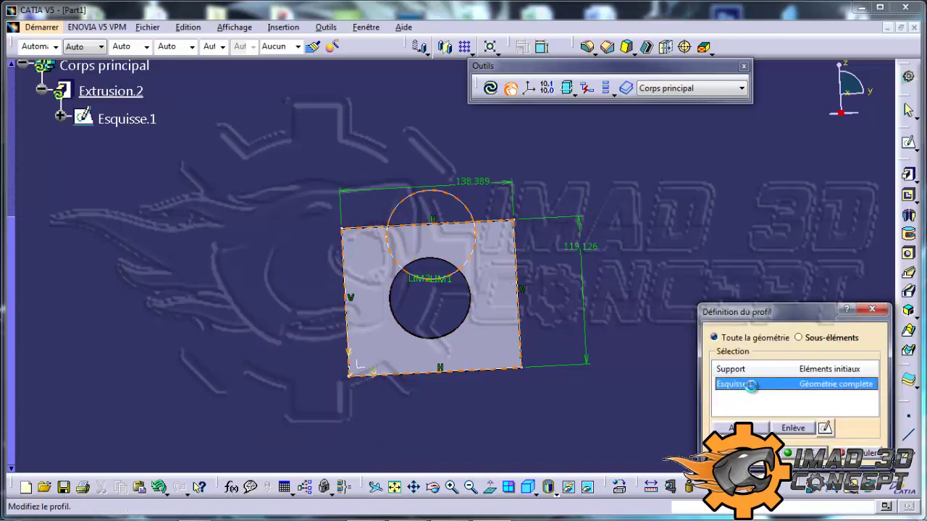
left_click(795, 432)
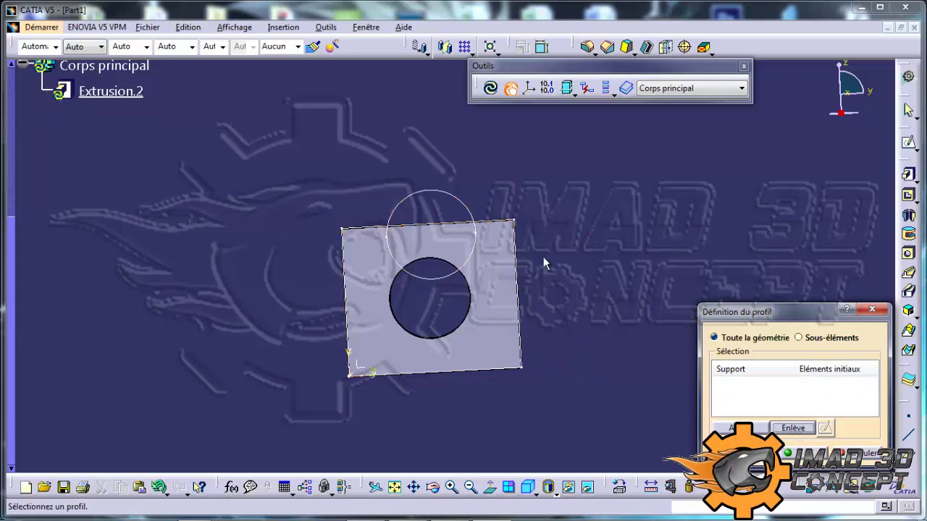
left_click(472, 267)
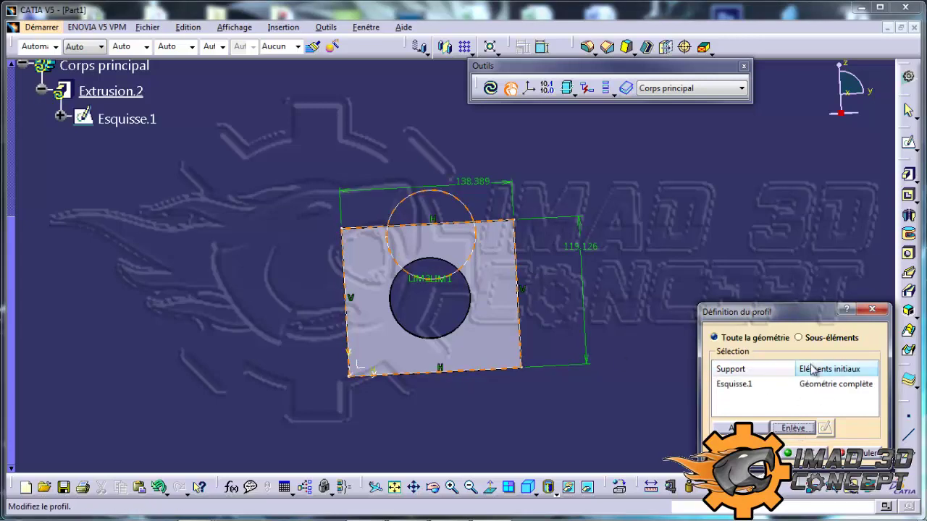
- Restrict the extrusion's profile to sub-elements, replacing the whole Esquisse.1 with only its circle
left_click(799, 337)
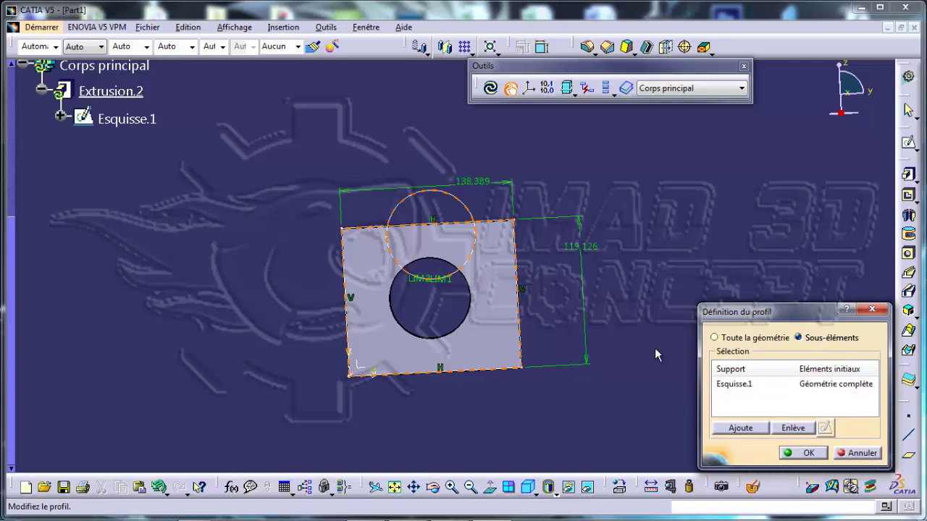
left_click(735, 384)
left_click(792, 428)
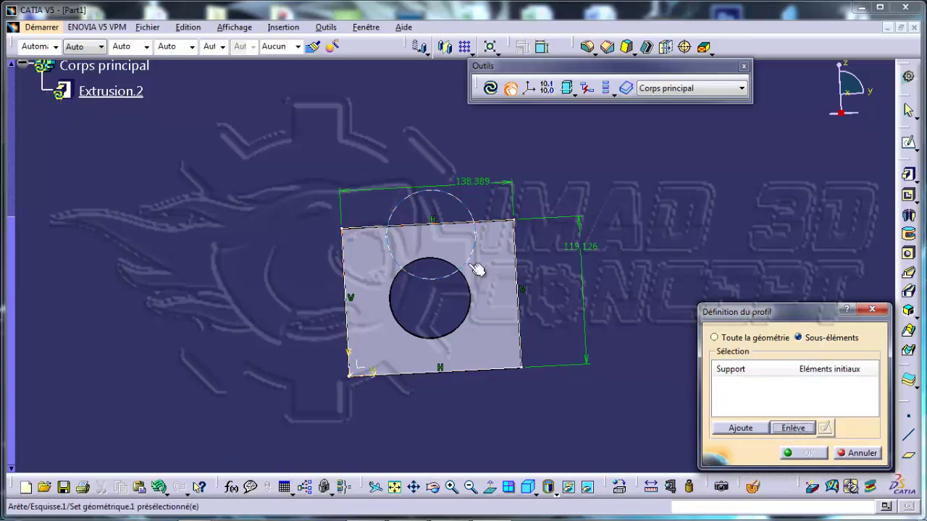
left_click(478, 269)
middle_click_drag(492, 341, 479, 302)
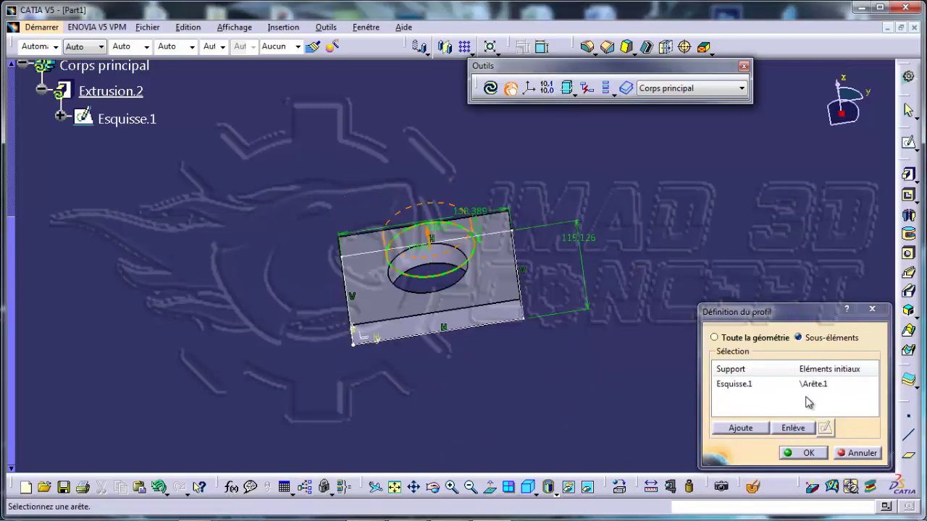
left_click(803, 452)
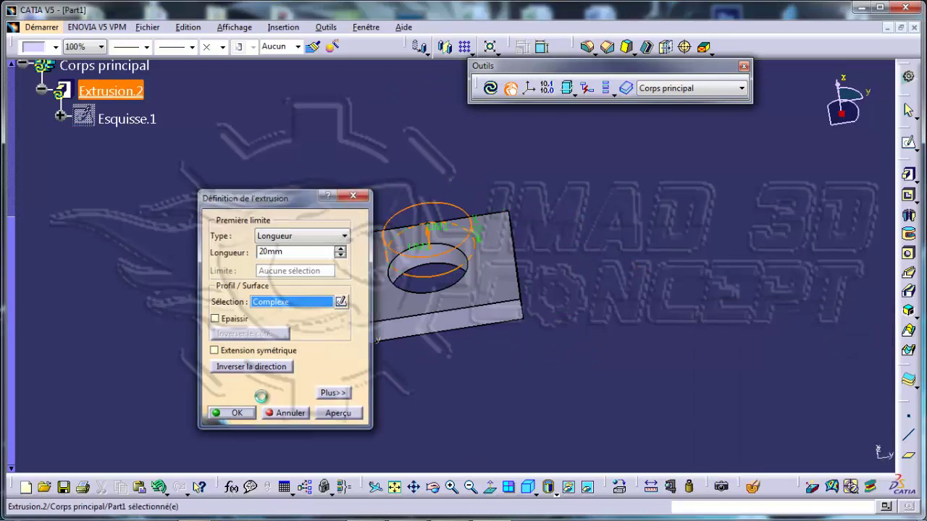
- Apply the circle-only profile to the extrusion and show its hidden sketch Esquisse.1
left_click(232, 414)
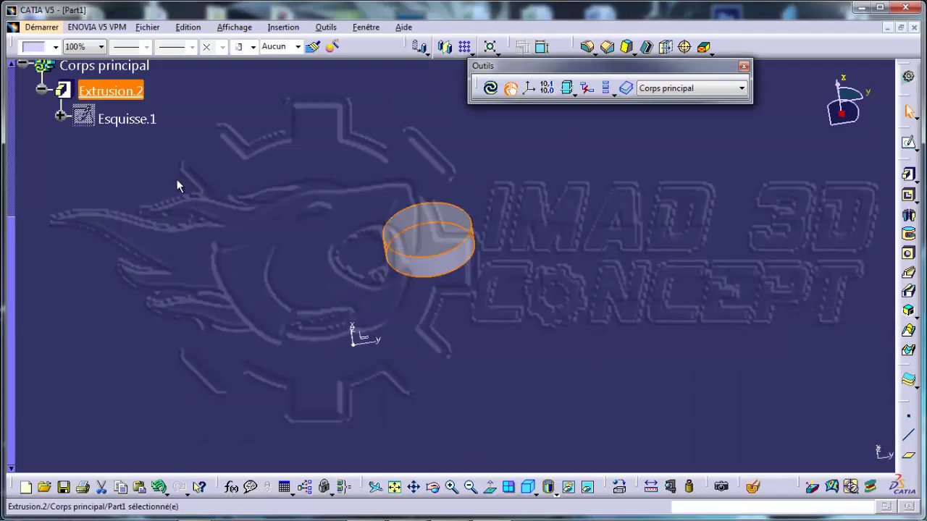
right_click(124, 119)
left_click(145, 145)
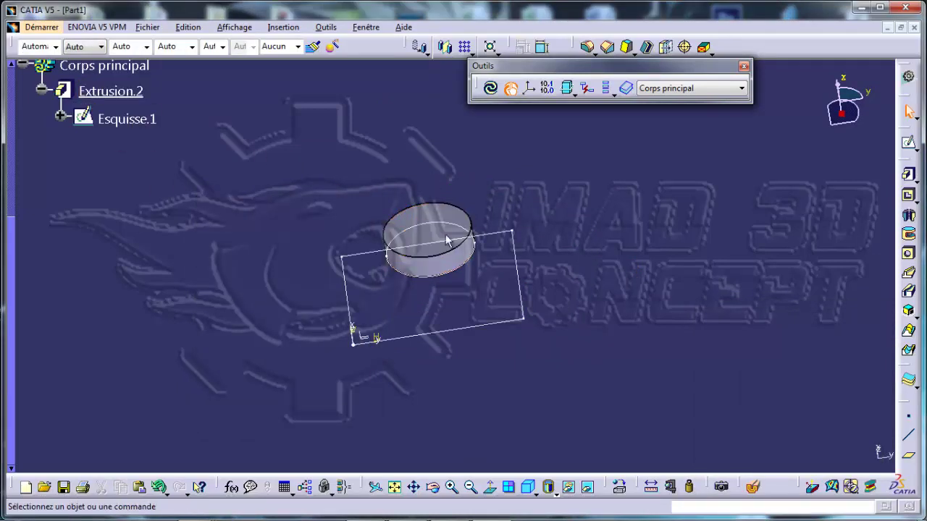
left_click(127, 119)
left_click(137, 95)
left_click(370, 139)
- Undo the recent changes back to the extrusion of the whole sketch with the circle inside the rectangle
key("ctrl+z")
key("ctrl+z")
key("ctrl+z")
key("ctrl+z")
- Delete the extrusion Extrusion.2 while keeping its parent sketch
double_click(479, 264)
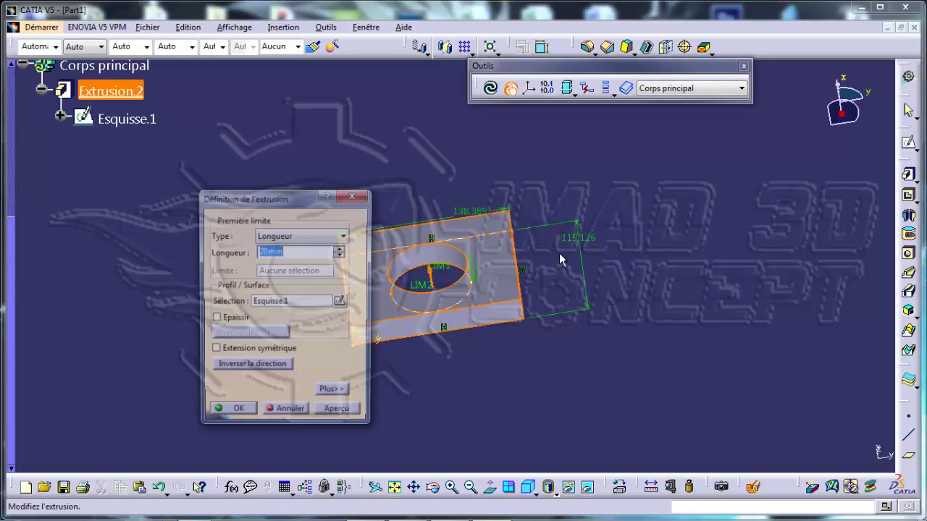
key("Escape")
key("Delete")
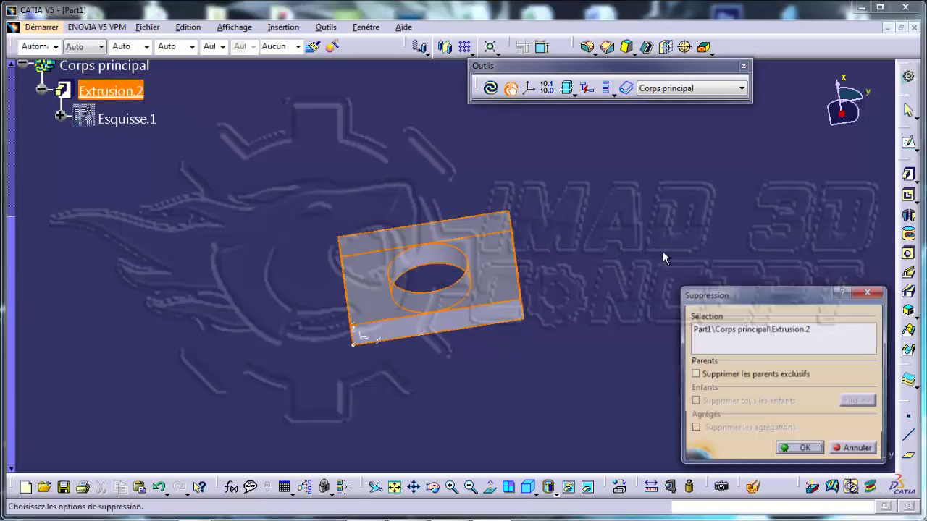
left_click(798, 450)
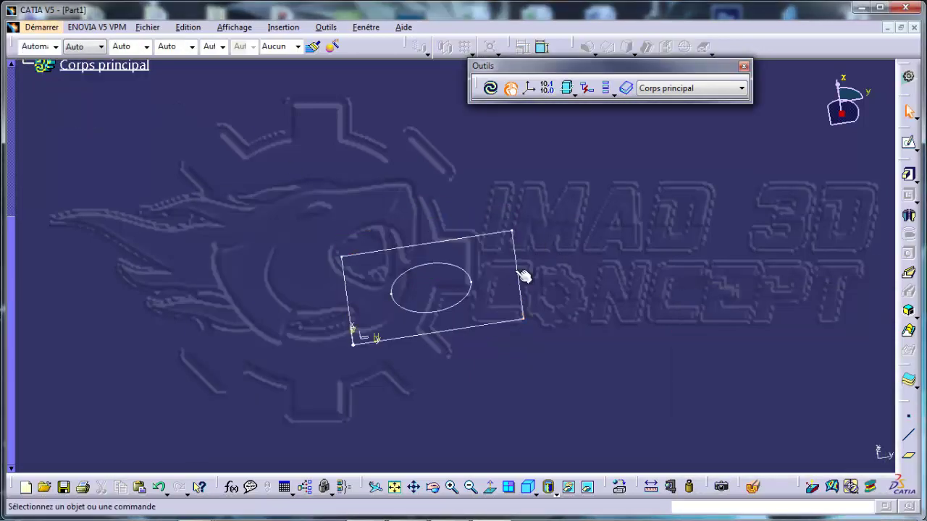
- Open the sketch for editing and move the circle up so it crosses the rectangle's upper edge
double_click(517, 263)
left_click_drag(467, 281, 435, 245)
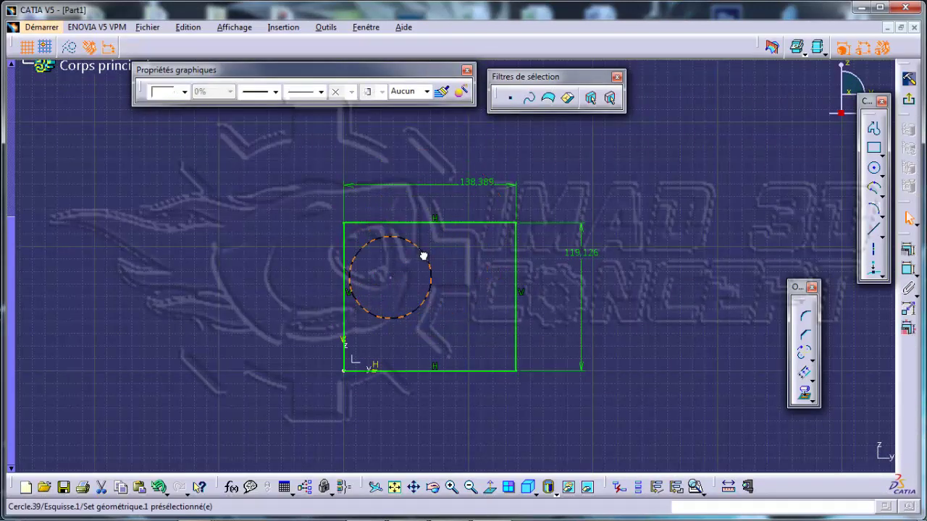
left_click_drag(398, 286, 430, 236)
- Create a separate output profile from the circle, using curve mode with automatic propagation
left_click(695, 489)
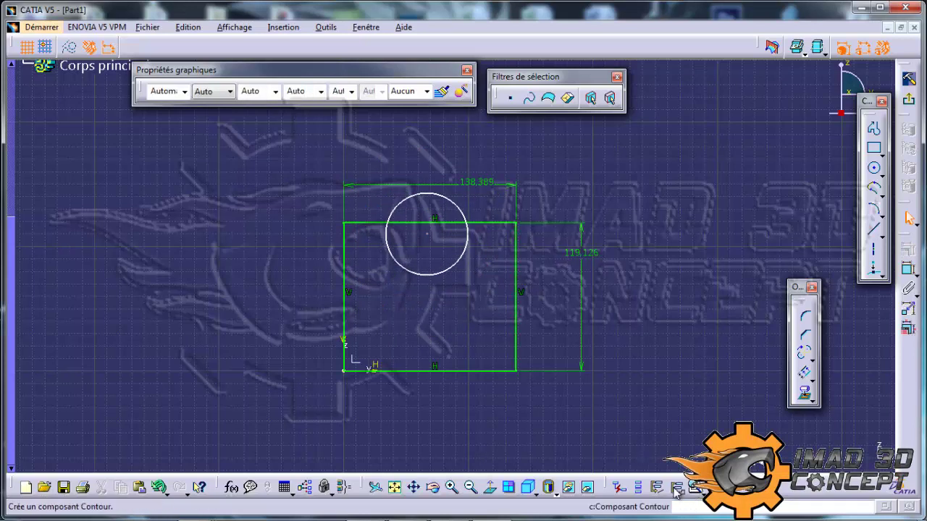
left_click(676, 491)
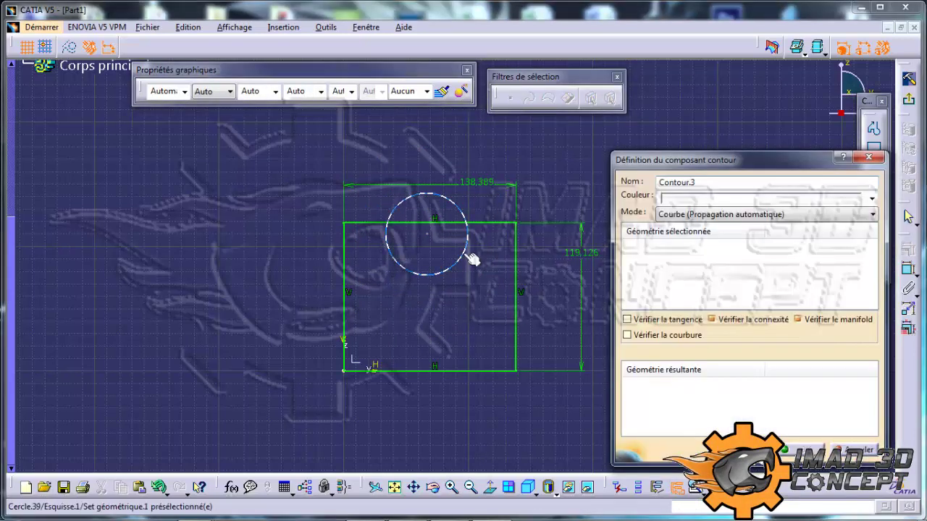
left_click(467, 258)
left_click(799, 448)
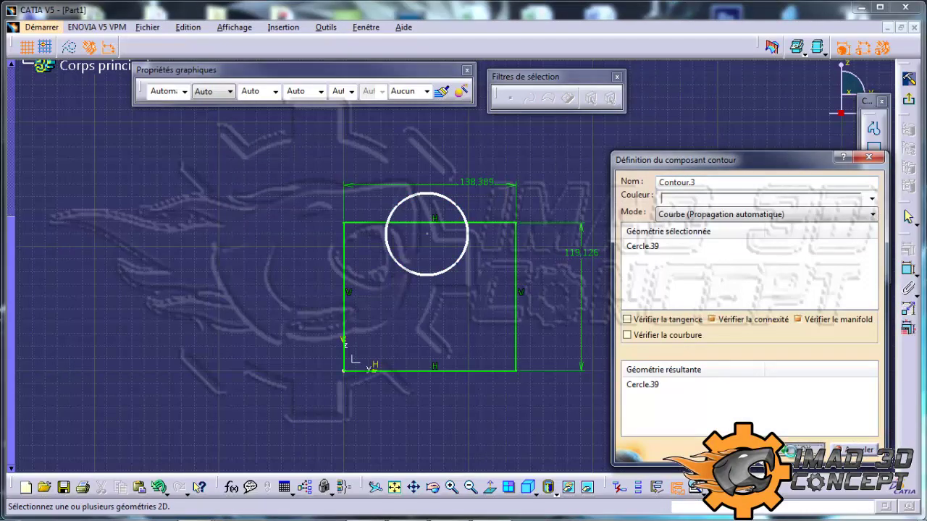
left_click(803, 450)
- Create a second output profile from the rectangle and exit the sketch
left_click(677, 490)
left_click(581, 308)
left_click(804, 450)
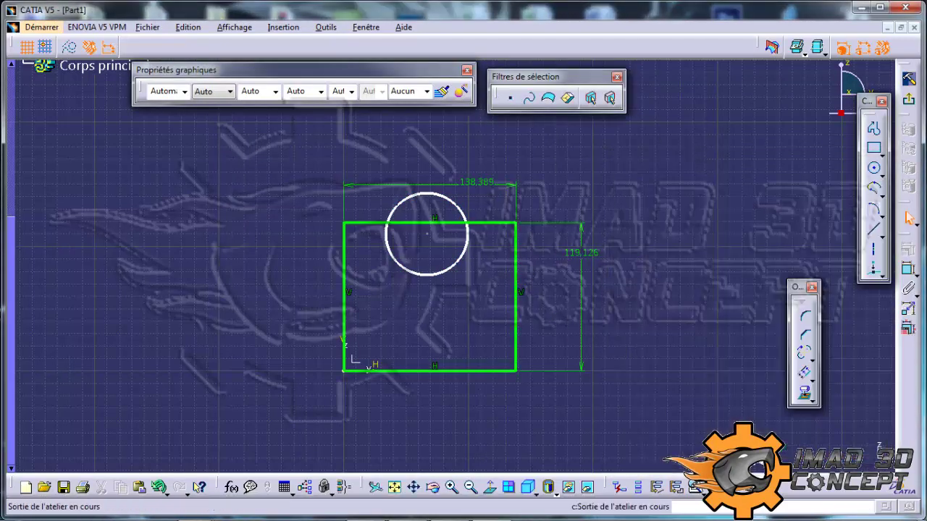
left_click(908, 78)
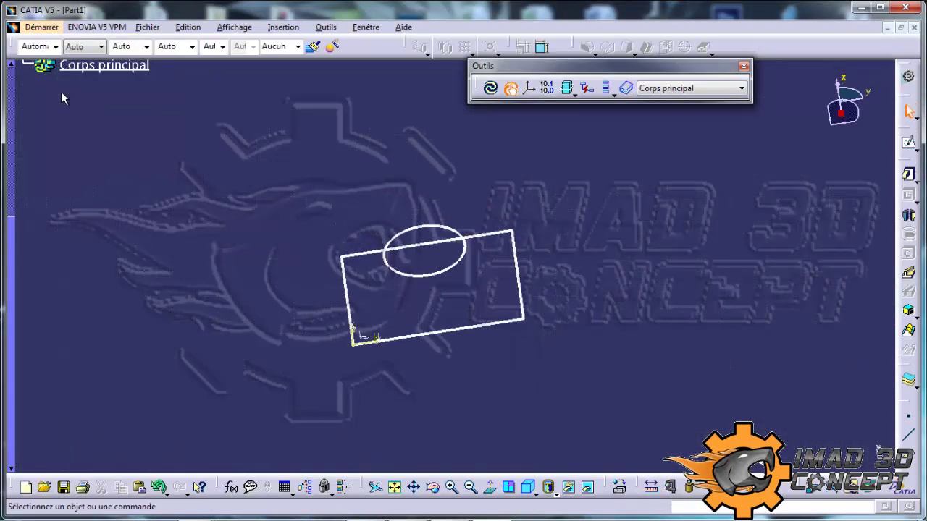
- Locate the circle's output profile in the tree and examine the sketch's axes, geometry and constraints
right_click(438, 237)
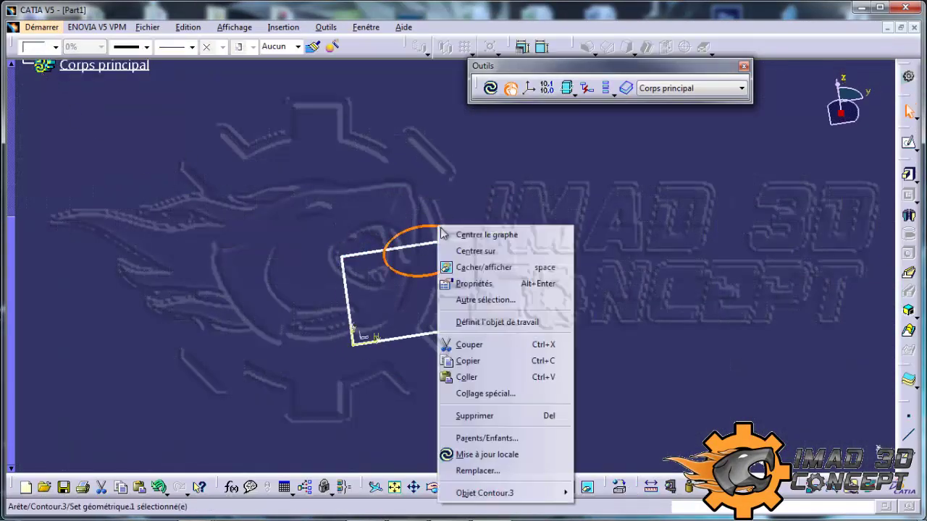
left_click(463, 231)
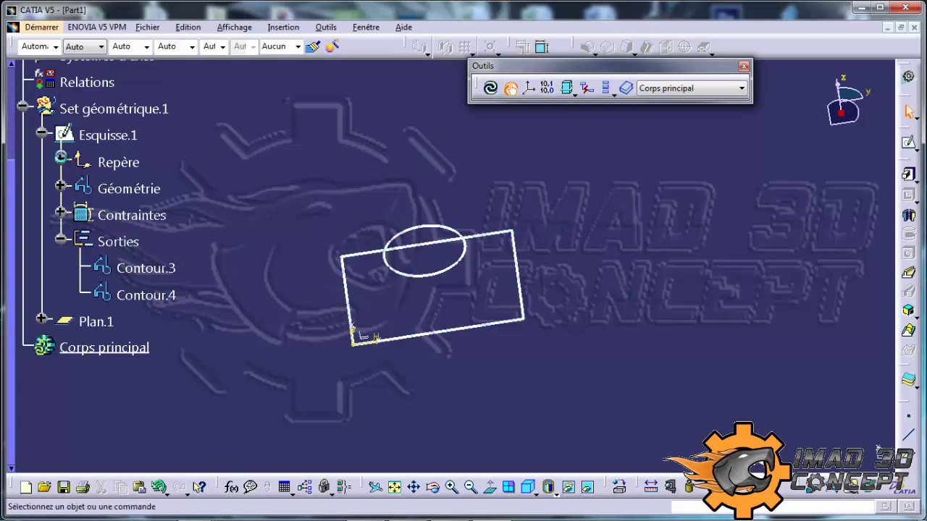
left_click(61, 162)
left_click(61, 162)
left_click(39, 135)
left_click(39, 135)
left_click(61, 188)
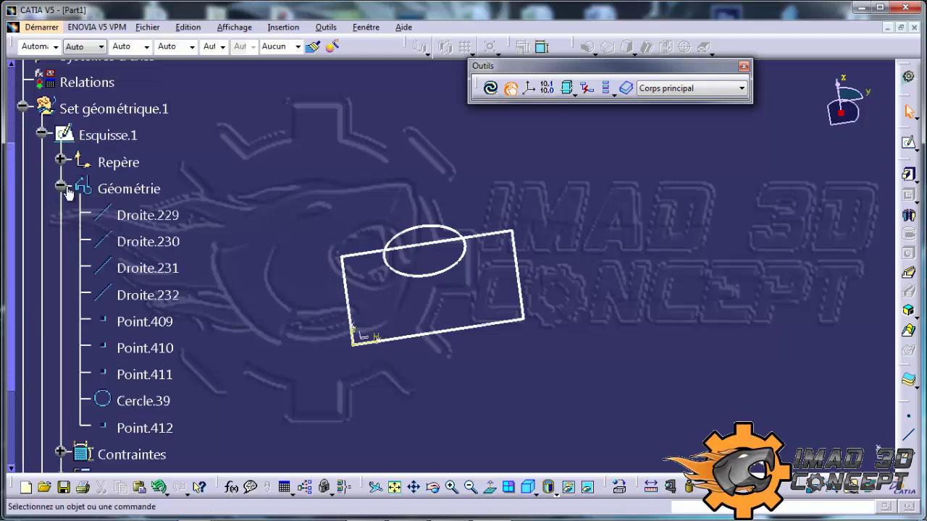
left_click(60, 188)
left_click(61, 215)
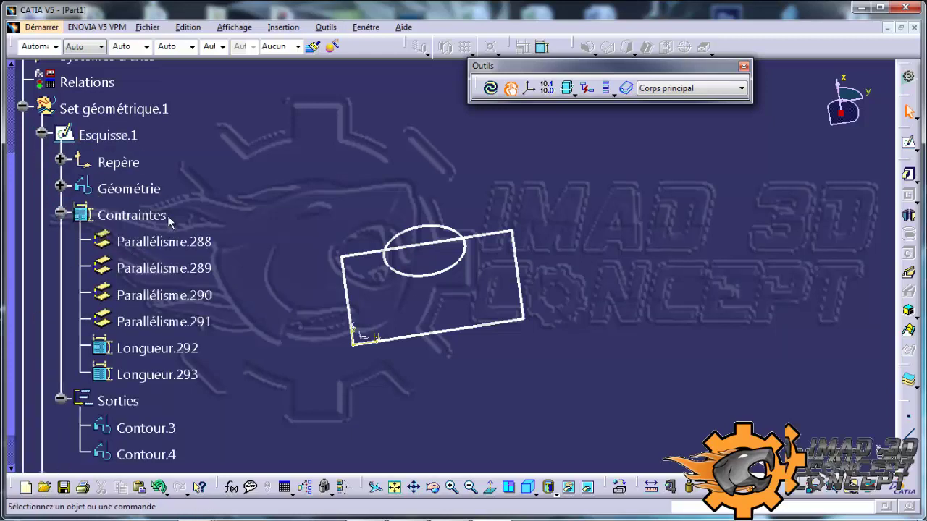
left_click(60, 215)
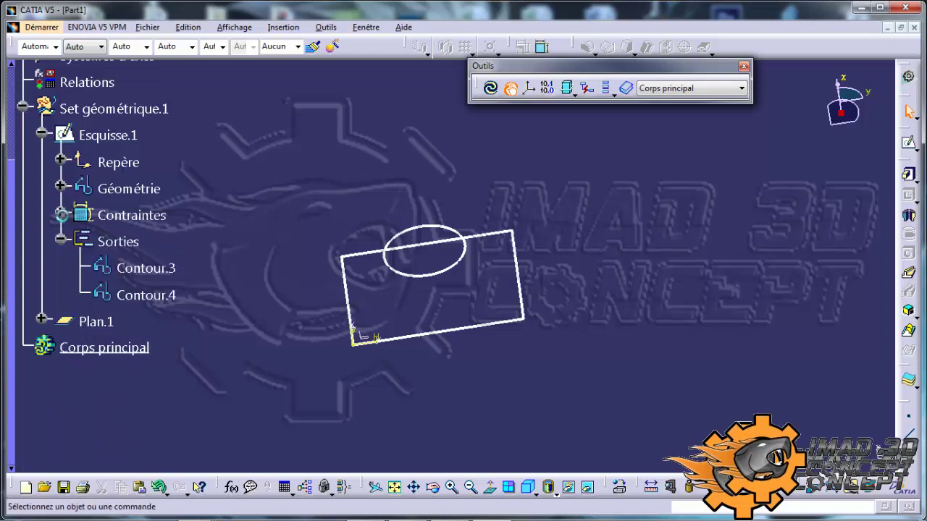
- Select Contour.3 and Contour.4 in turn to identify which geometry each sketch output covers
left_click(134, 270)
left_click(145, 293)
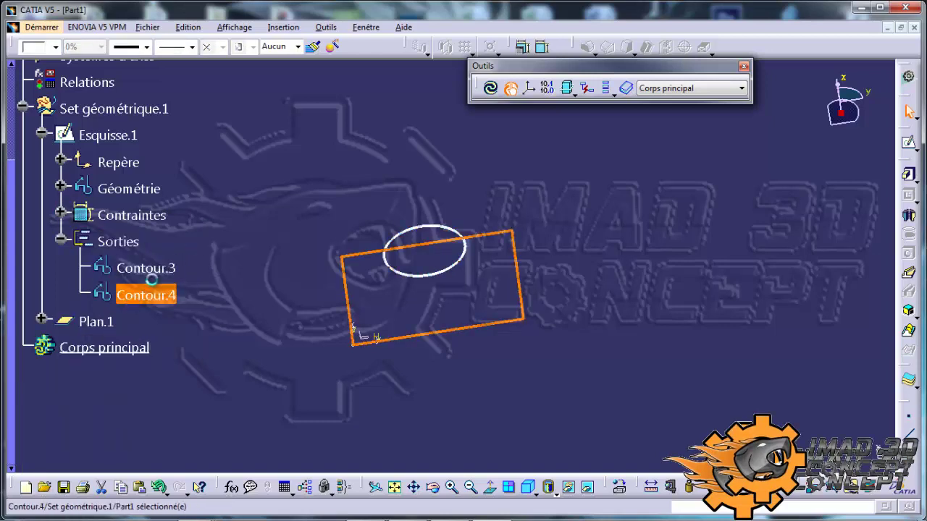
left_click(155, 286, "ctrl")
left_click(145, 293)
left_click(233, 232)
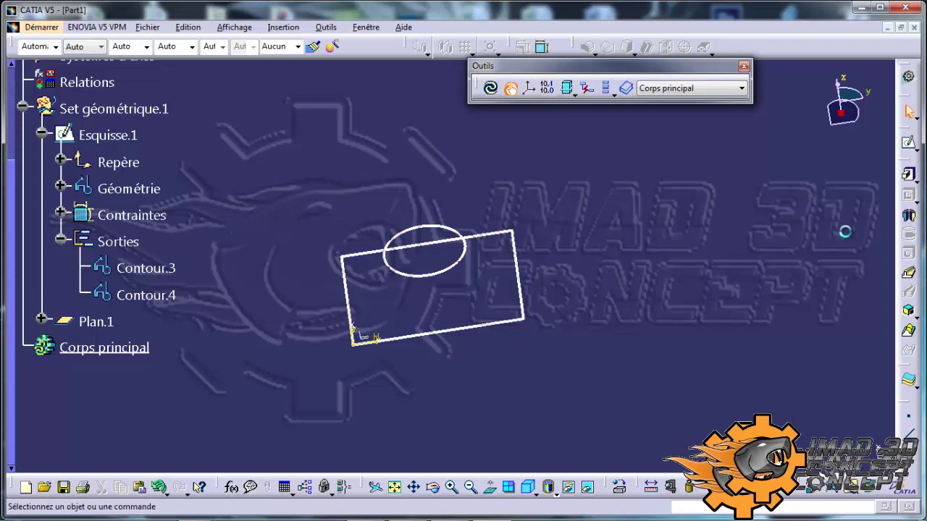
- Extrude only the rectangle's output profile, Contour.4, to a length of 20 mm
left_click(910, 179)
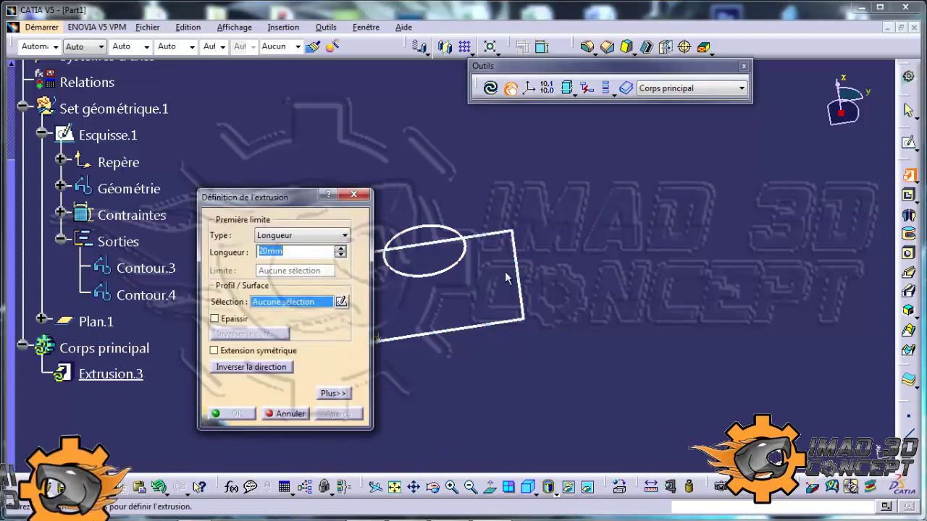
left_click(515, 263)
left_click(243, 415)
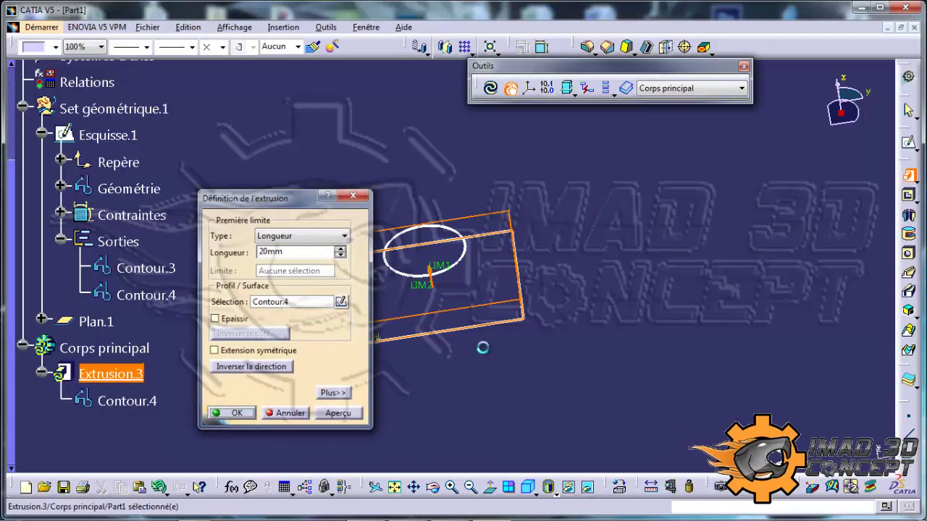
- Cut a 20 mm deep pocket in the block from the circle's profile Contour.3, with the direction reversed
left_click(908, 197)
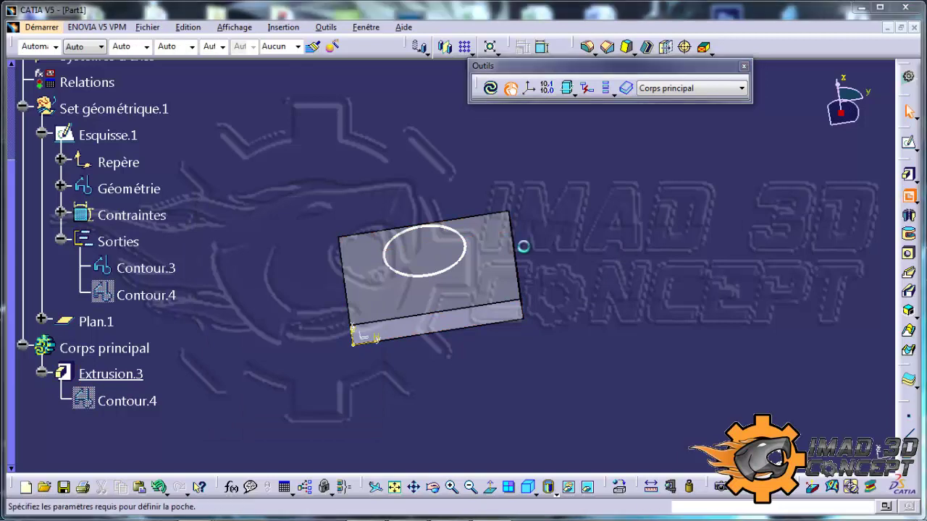
left_click(462, 261)
middle_click_drag(536, 265, 321, 230)
left_click(254, 367)
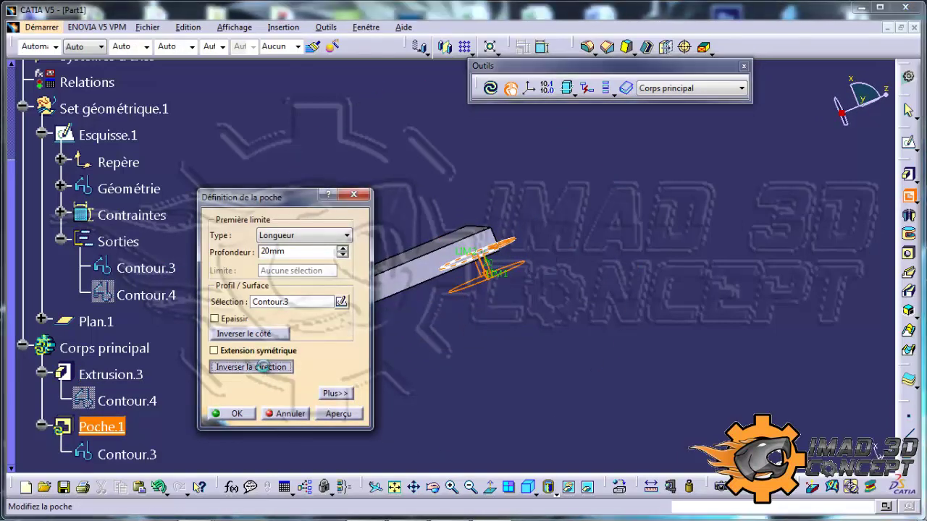
left_click(231, 413)
middle_click_drag(484, 297, 34, 281)
middle_click_drag(301, 308, 383, 272)
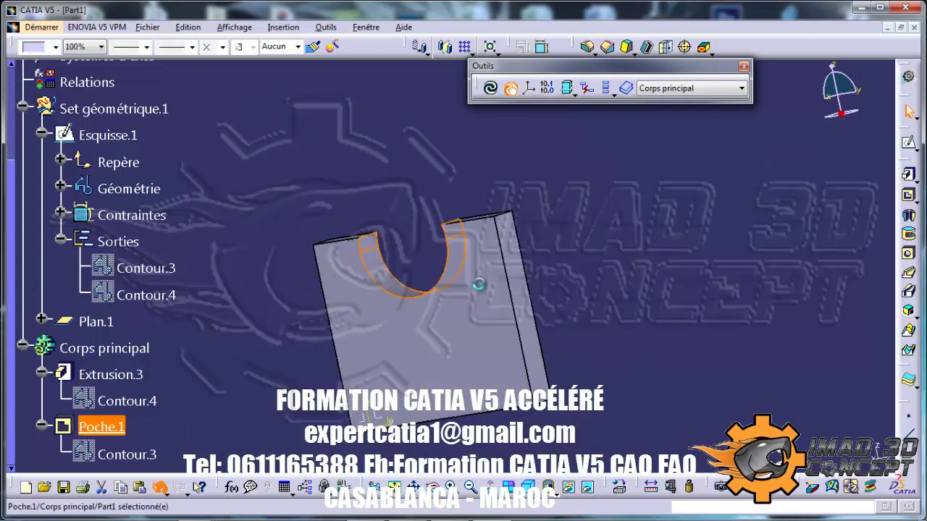
- Try to edit the profile sketch from the extrusion's definition, and locate its Contour.4 in the tree
double_click(492, 322)
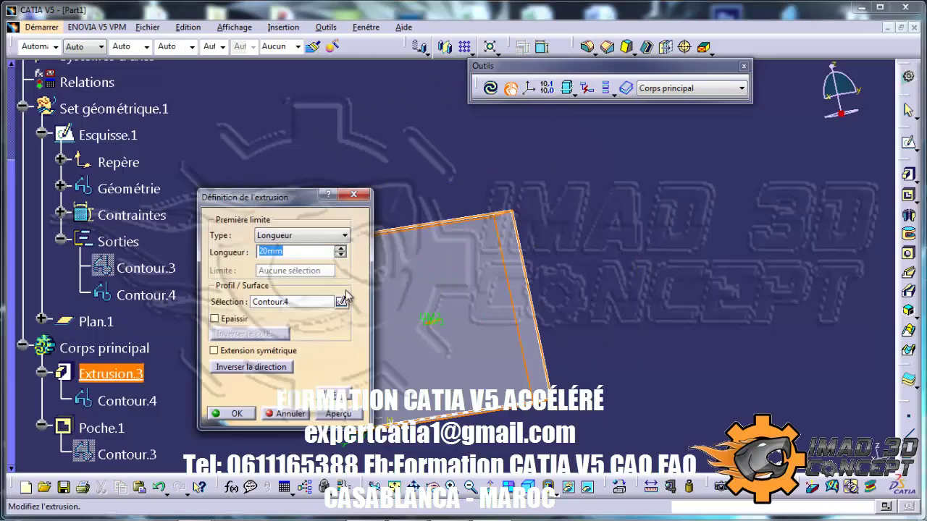
right_click(300, 303)
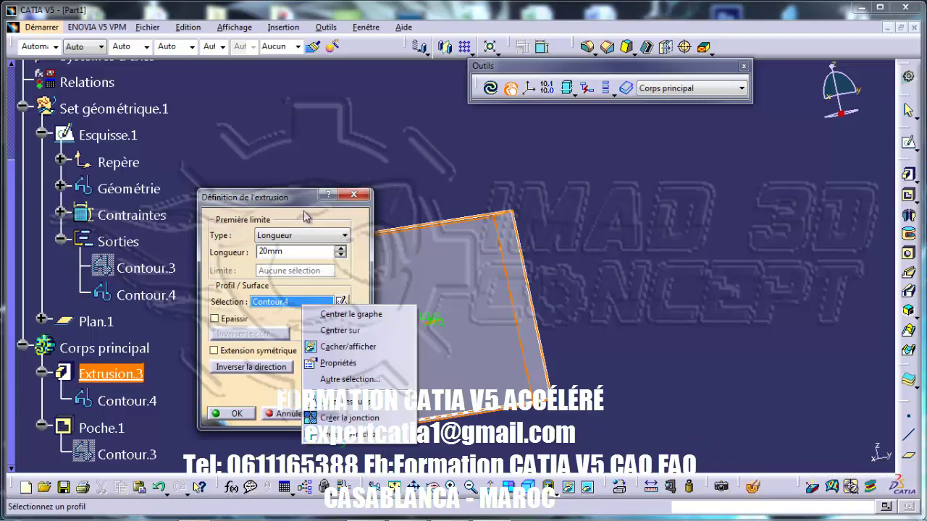
middle_click_drag(409, 288, 438, 256)
double_click(511, 234)
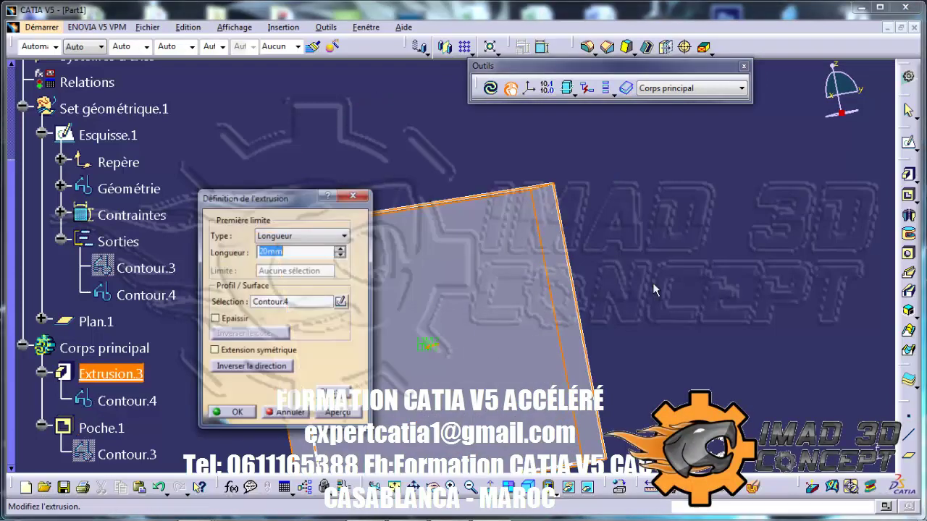
left_click(355, 301)
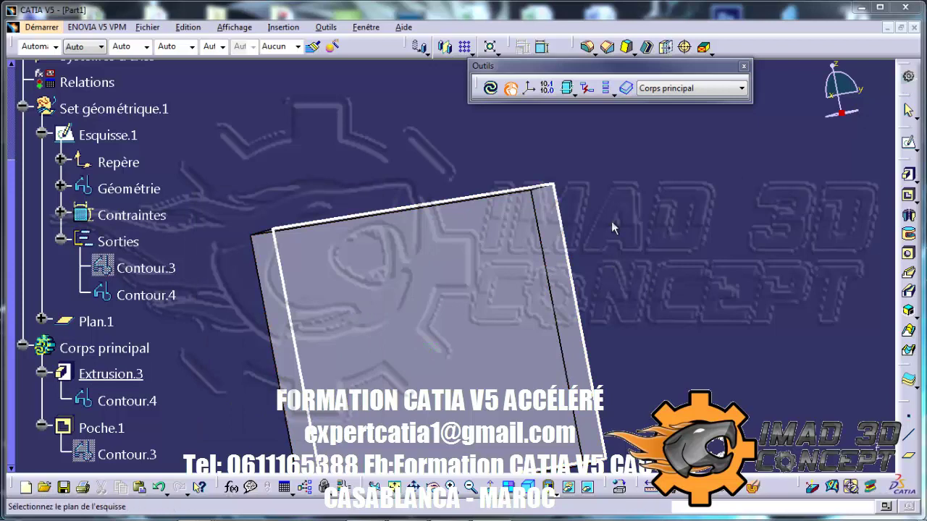
left_click(308, 246)
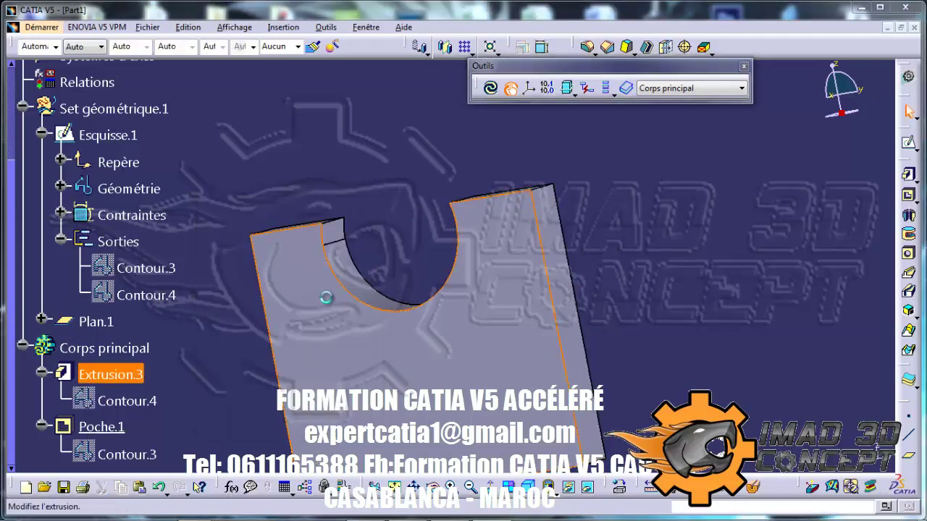
left_click(341, 302)
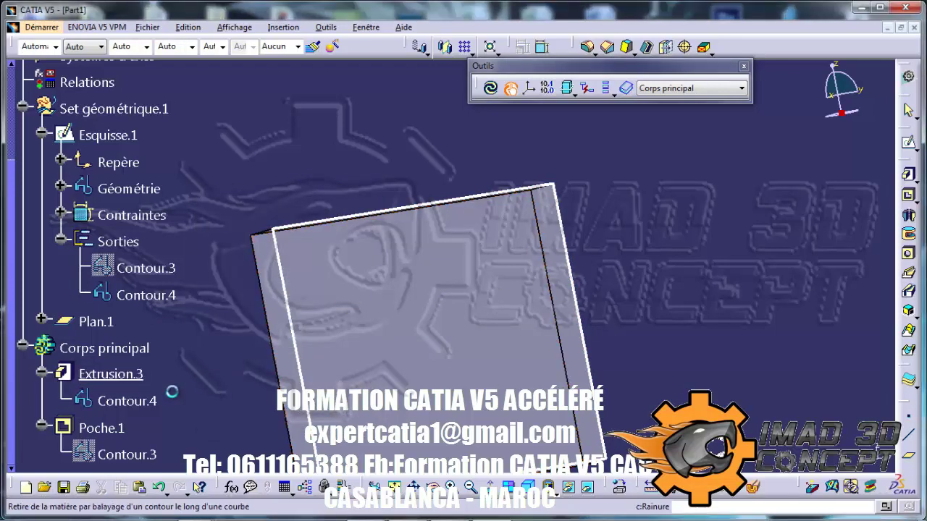
left_click(125, 404)
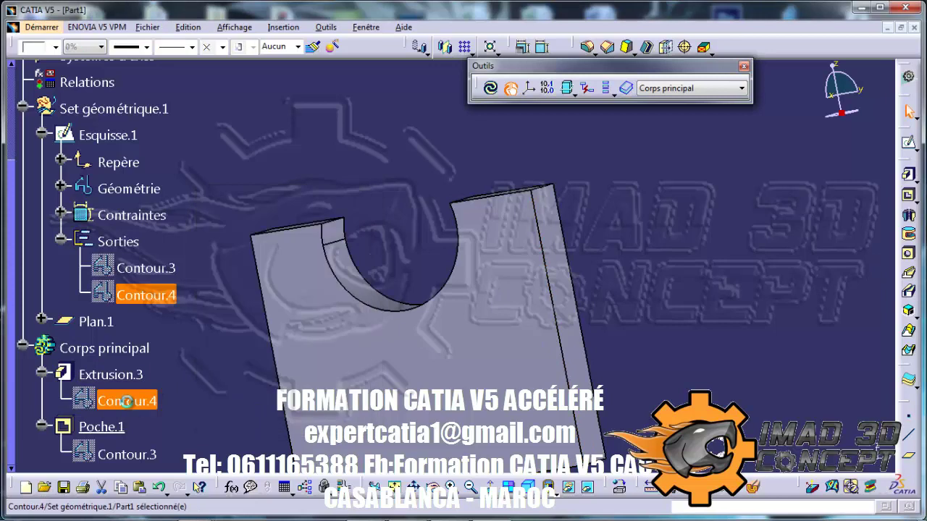
- Open Esquisse.1 for editing and move the circle slightly up and to the left
double_click(109, 135)
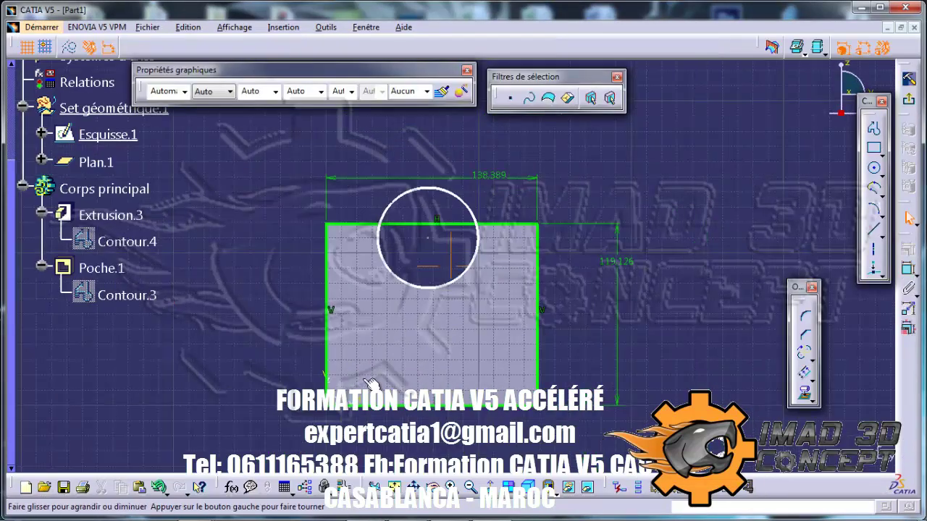
mouse_move(447, 290)
left_mouse_down()
mouse_move(440, 335)
mouse_move(432, 281)
left_mouse_up()
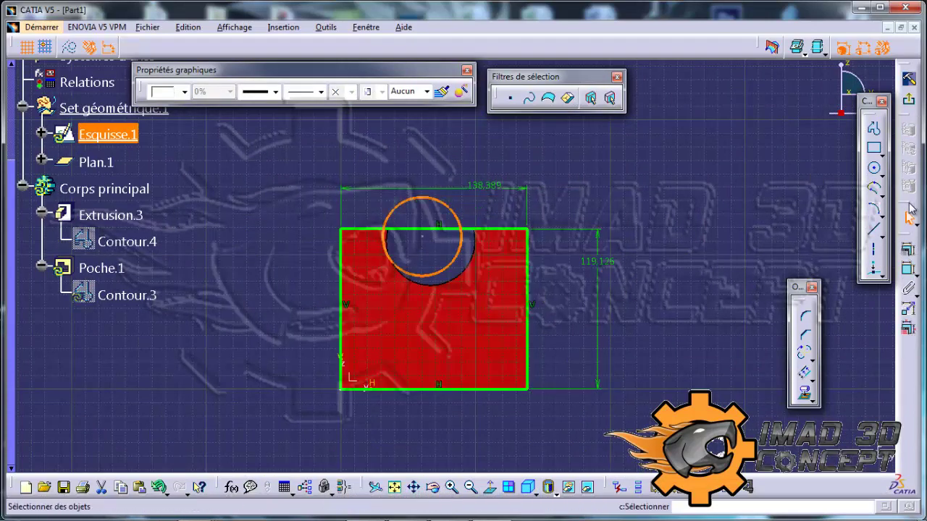
middle_click_drag(569, 248, 586, 296, "ctrl")
- Delete the rectangle and circle from Esquisse.1 together with their dimensions, and exit the sketch
left_click_drag(652, 444, 250, 198)
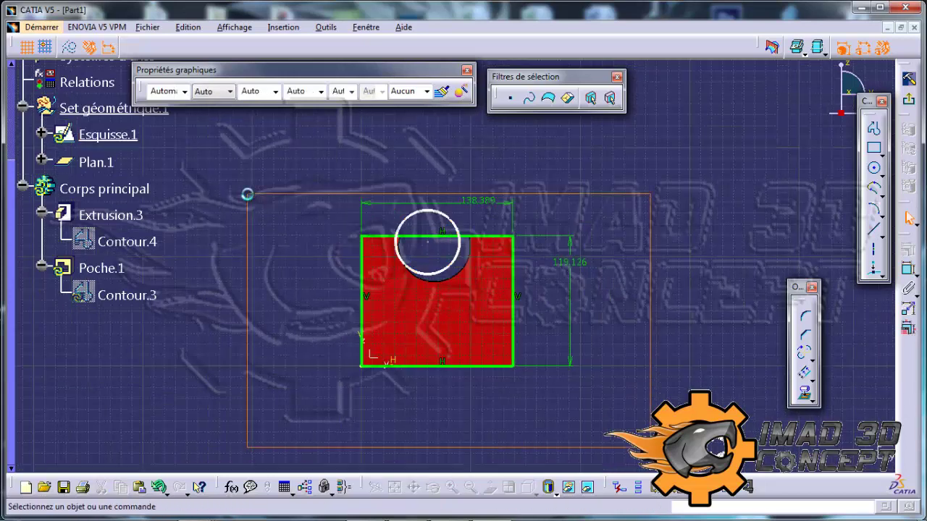
key("Delete")
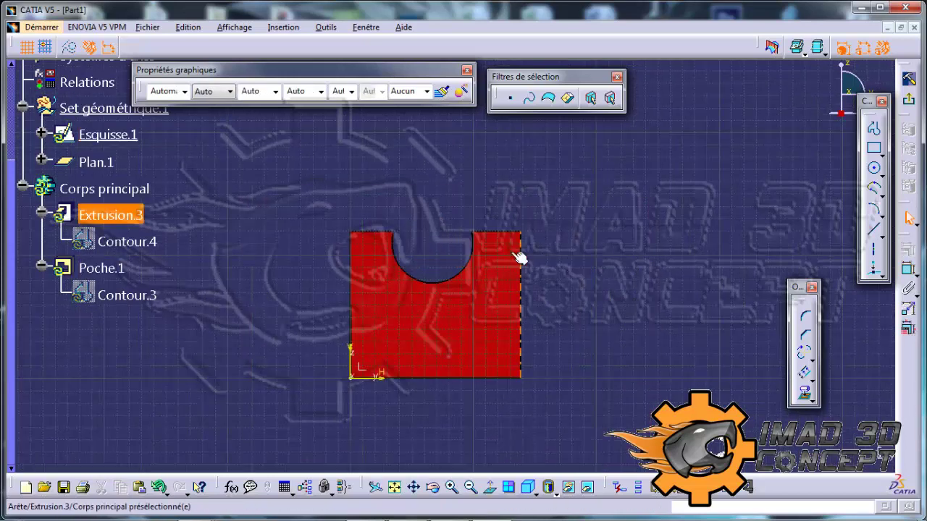
right_click(485, 252)
left_click(558, 180)
middle_click_drag(422, 262, 419, 272, "ctrl")
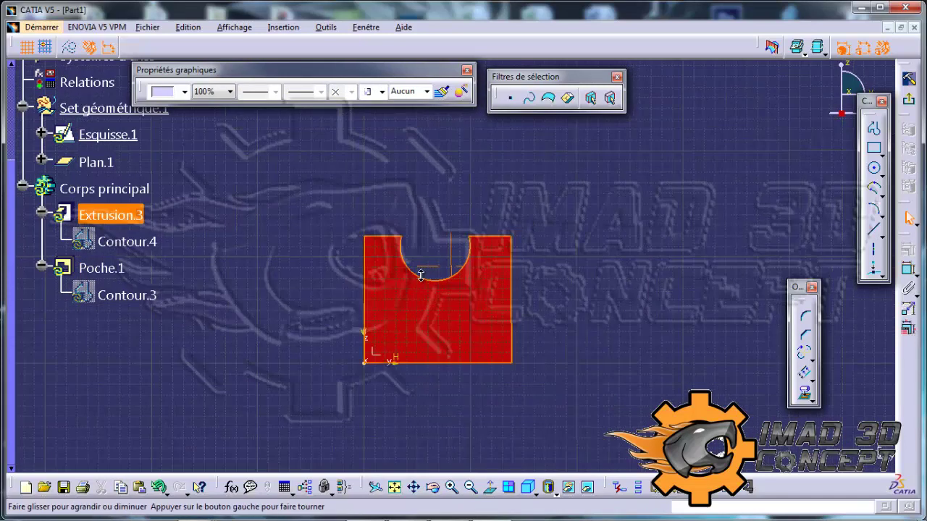
left_click(611, 157)
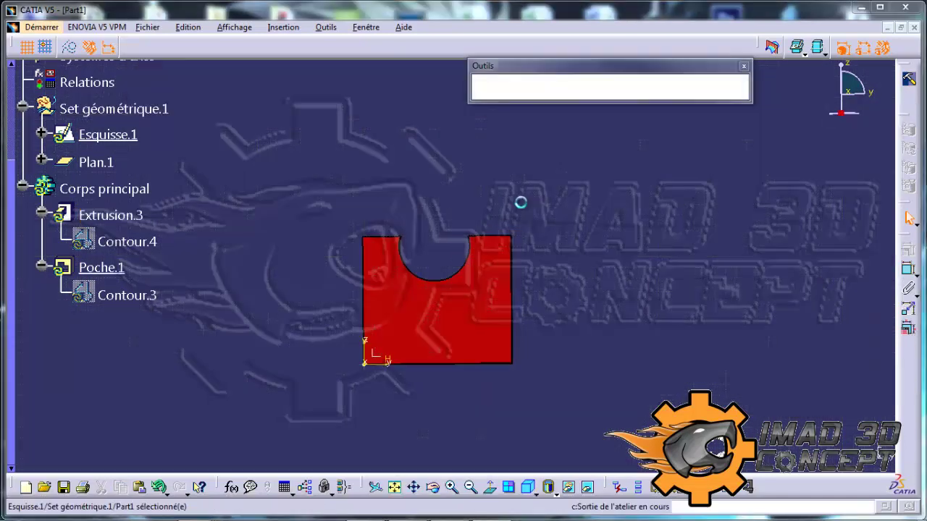
- Delete Extrusion.3 and Poche.1 from the main body, keeping Esquisse.1
left_click(122, 139)
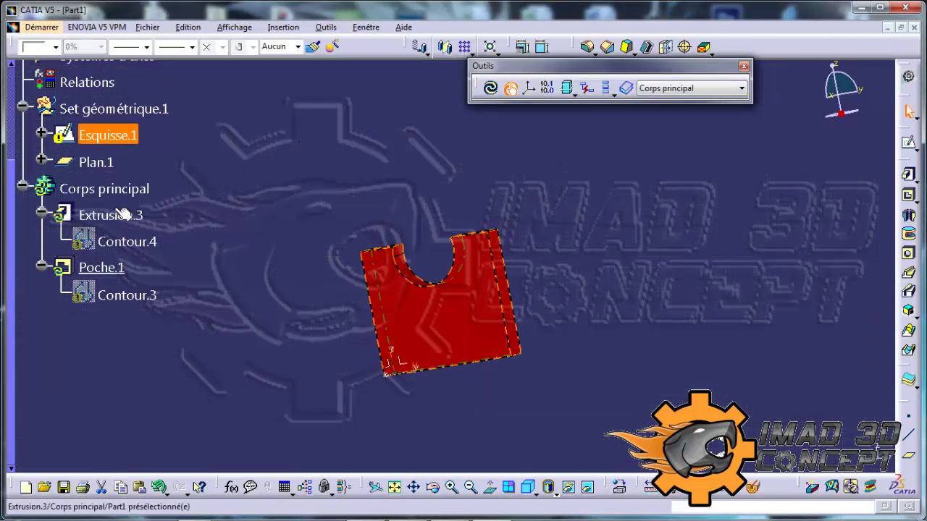
left_click(116, 215)
key("Delete")
left_click(567, 299)
left_click(99, 267)
key("Delete")
left_click(136, 215)
key("Delete")
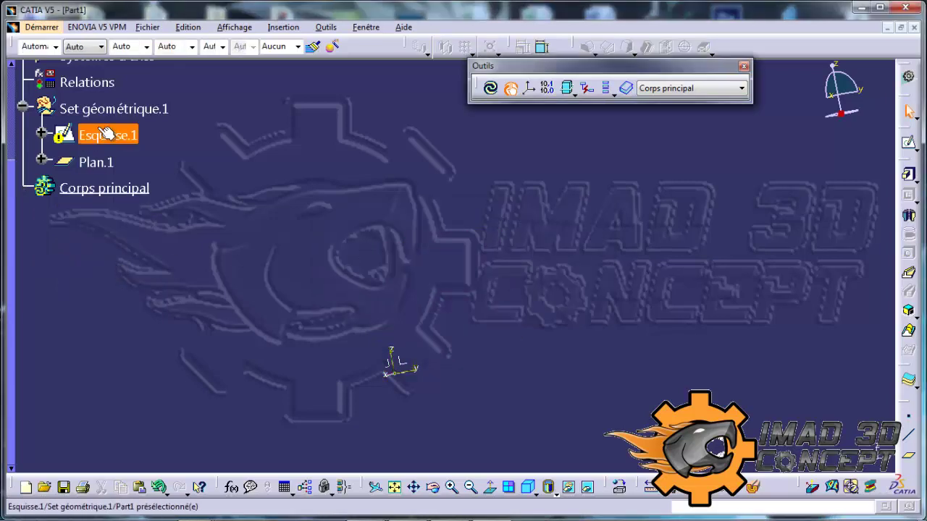
- Reopen Esquisse.1 for editing and delete its output profiles Contour.3 and Contour.4
double_click(97, 132)
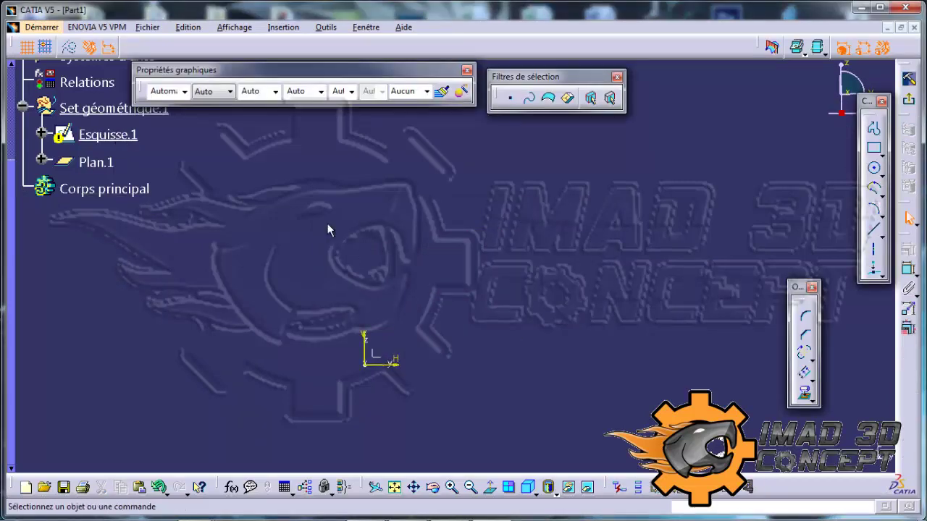
middle_click_drag(461, 206, 444, 143)
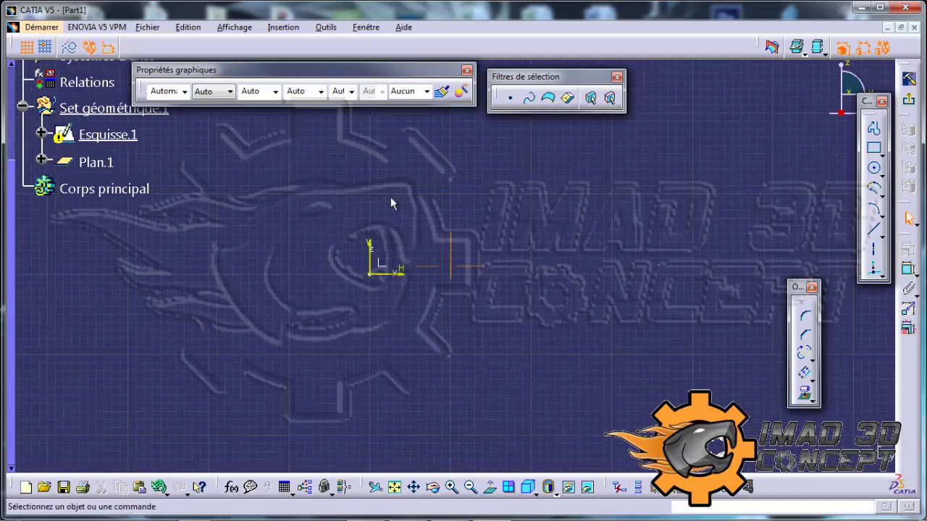
left_click(40, 134)
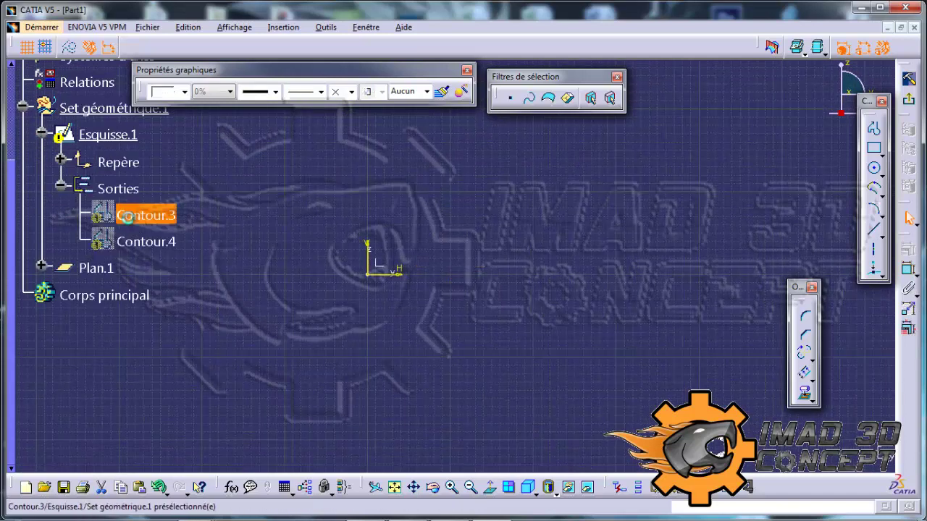
key("Delete")
left_click(150, 216)
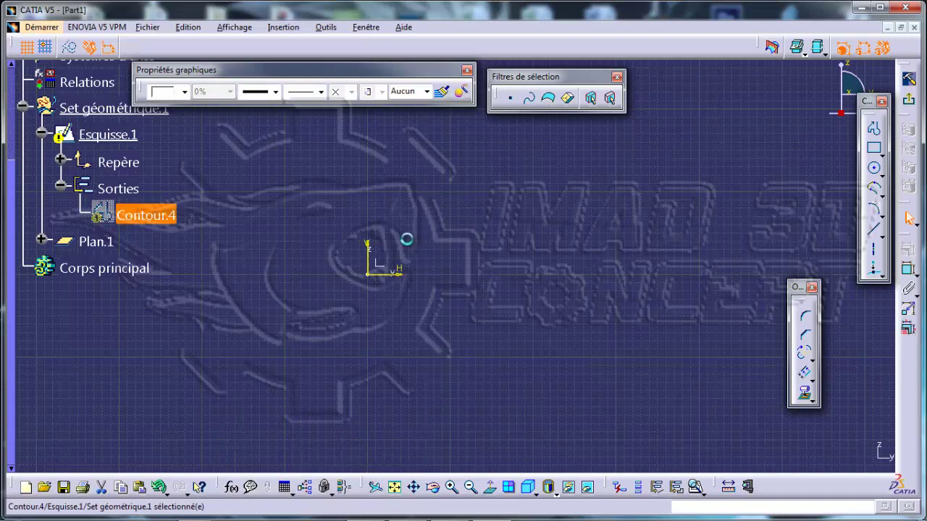
key("Delete")
- Sketch a rectangle about 122 mm wide and 72 mm high just above the sketch origin
mouse_move(412, 222)
middle_mouse_down()
mouse_move(423, 181)
mouse_move(518, 234)
mouse_move(510, 224)
middle_mouse_up()
left_click(874, 148)
left_click(409, 158)
left_click(578, 257)
middle_click_drag(578, 219, 540, 255)
left_click(580, 211)
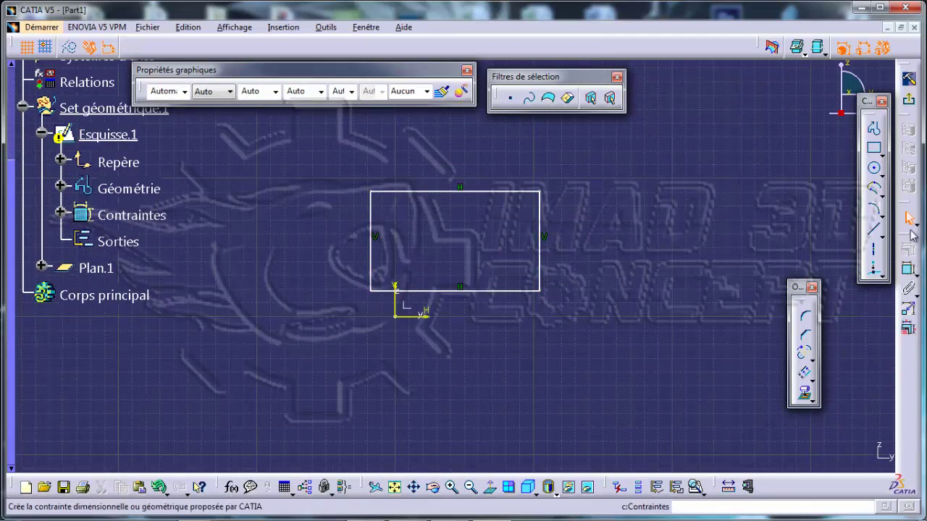
- Float the constraint tools beside the sketch and dimension the rectangle's width and height
left_click_drag(910, 235, 769, 206)
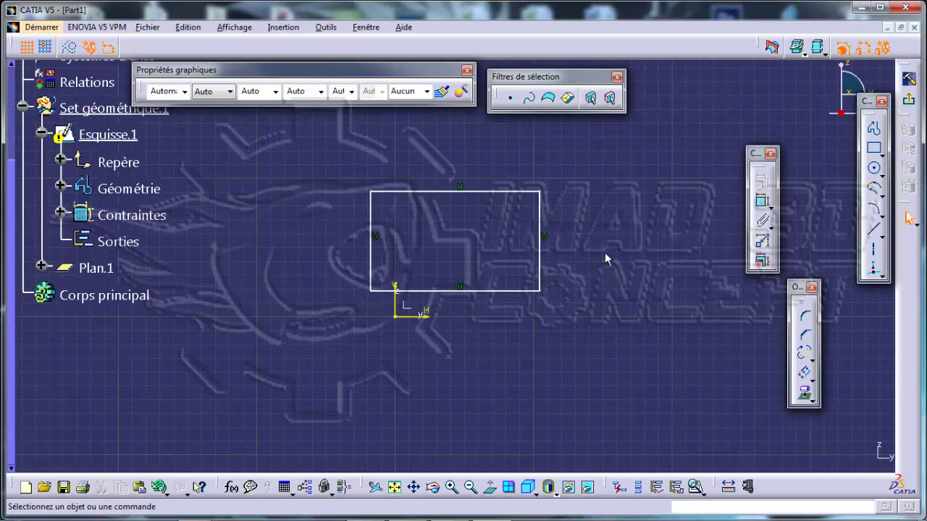
middle_click_drag(541, 279, 554, 258)
left_click(761, 200)
left_click(532, 182)
left_click(552, 145)
left_click(762, 201)
left_click(551, 218)
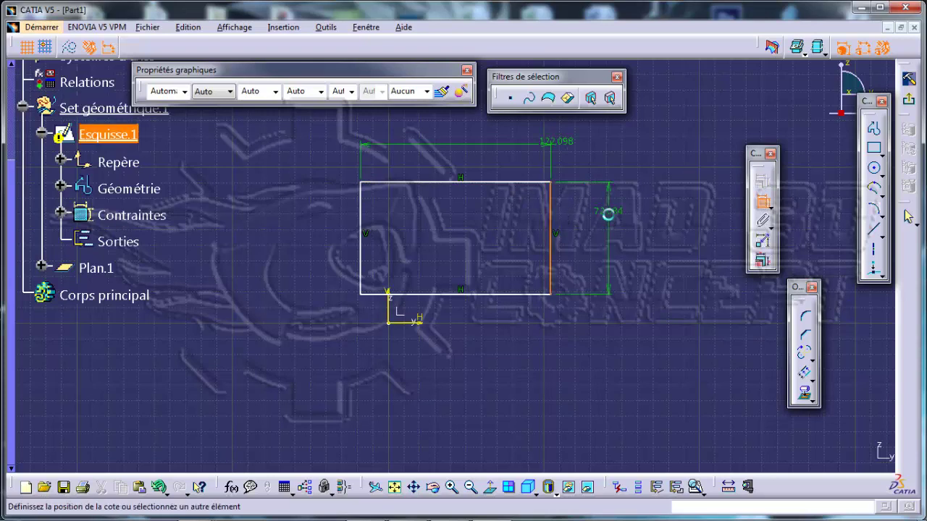
left_click(610, 217)
- Try to dimension the rectangle's lower-left corner from the sketch origin, swapping the relative position of the two elements
left_click(762, 201)
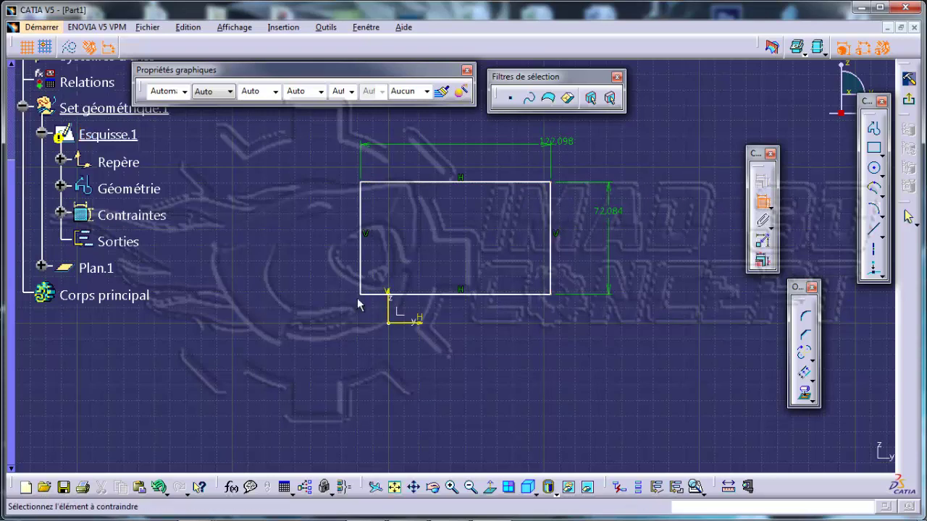
left_click(362, 293)
left_click(401, 329)
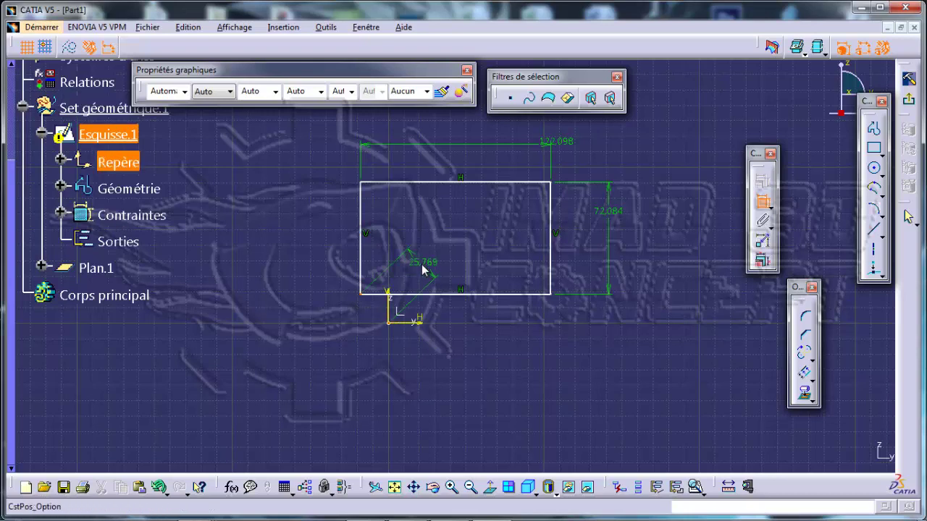
right_click(424, 270)
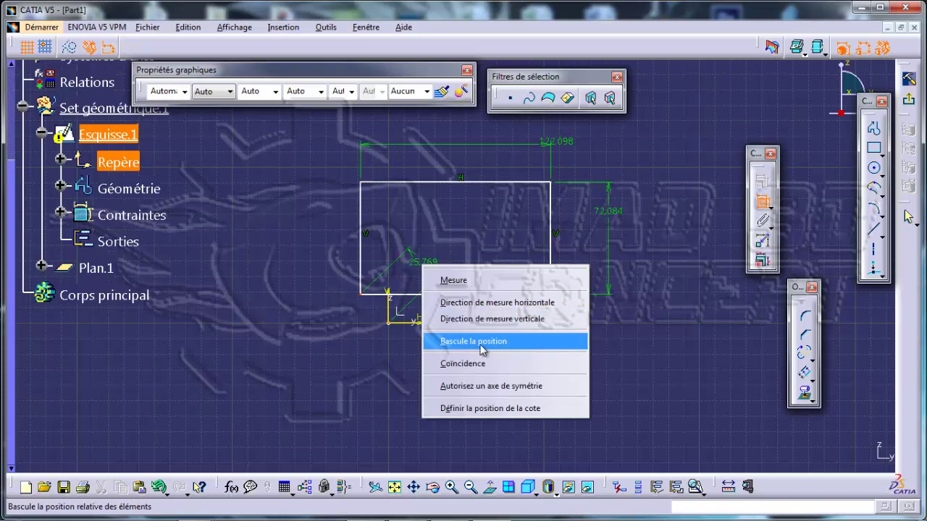
left_click(491, 348)
right_click(484, 312)
left_click(536, 389)
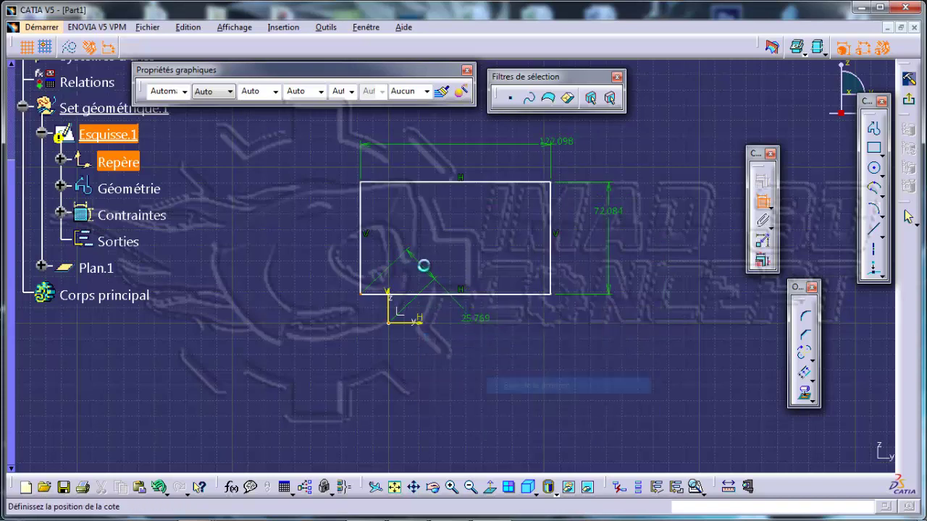
right_click(465, 258)
left_click(527, 340)
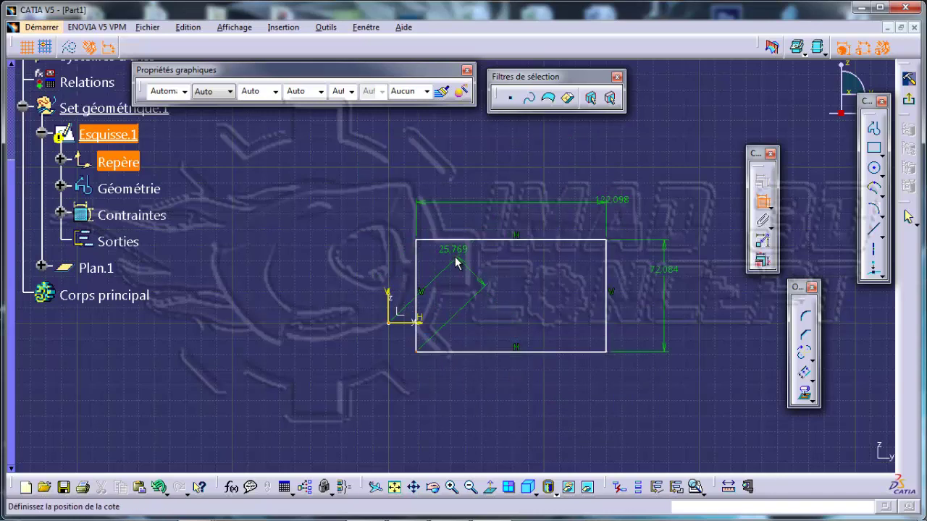
key("Escape")
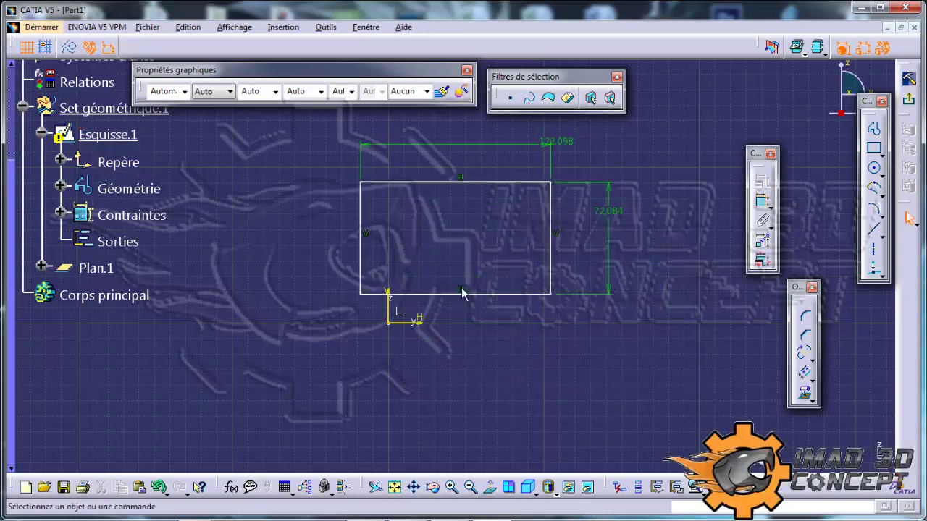
- Dimension the rectangle's bottom edge from the horizontal axis, swapping its position below the axis and back above before placing the dimension
left_click(762, 201)
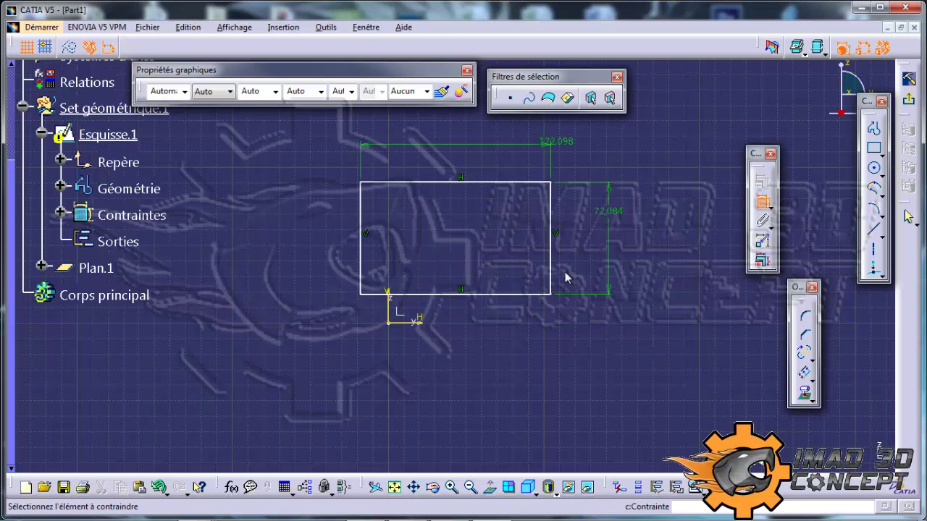
left_click(409, 323)
left_click(434, 293)
right_click(502, 320)
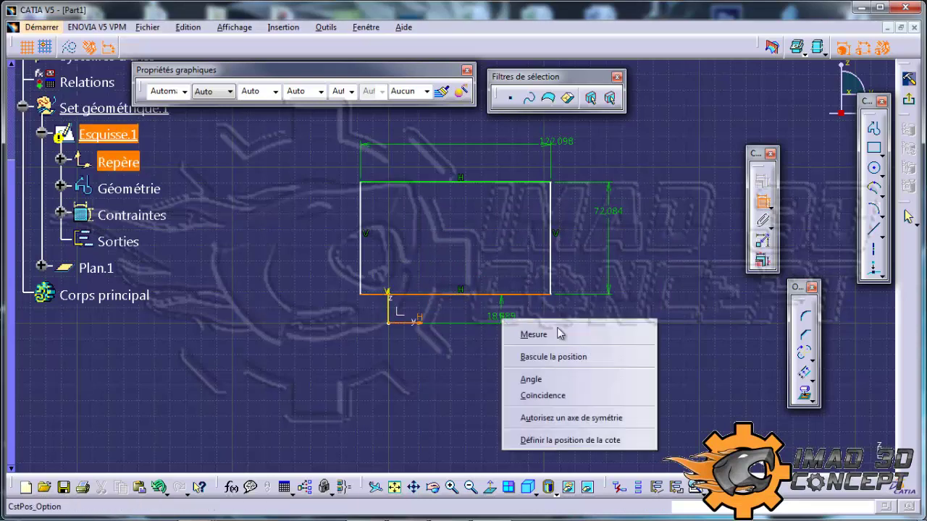
left_click(578, 357)
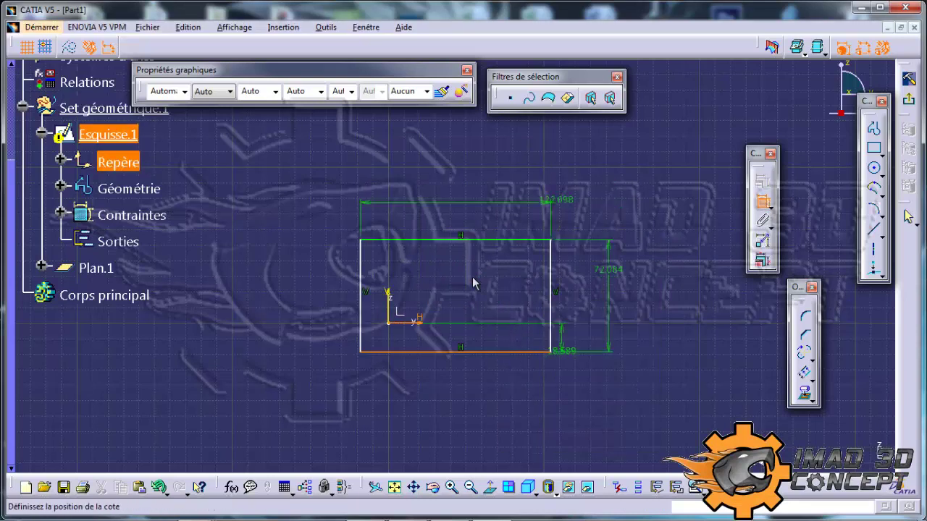
right_click(486, 287)
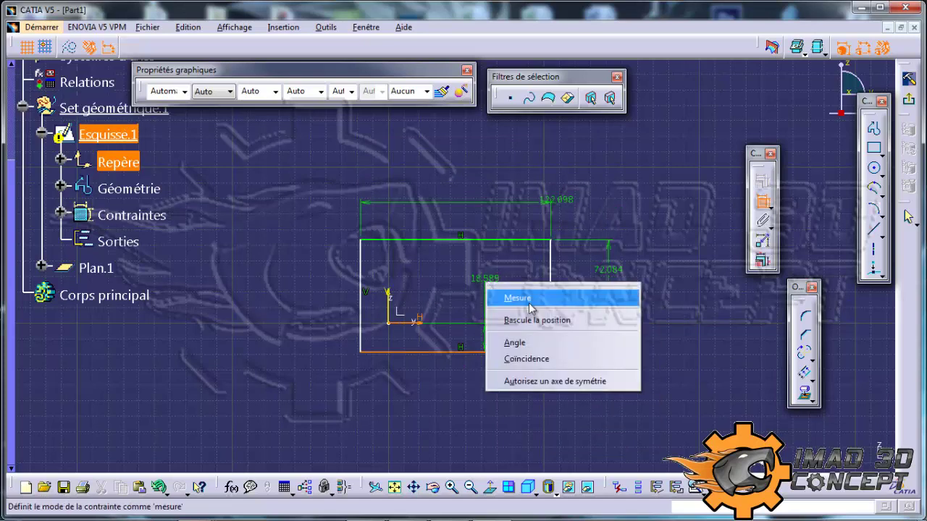
left_click(529, 319)
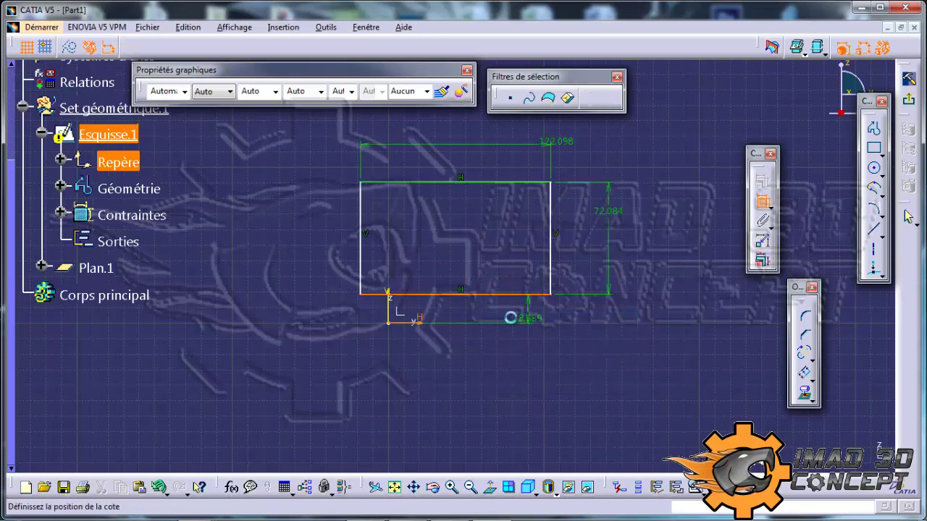
left_click(542, 311)
- Try a value of -3 mm for the bottom edge's offset from the horizontal axis, and set it to 10 mm instead
double_click(542, 307)
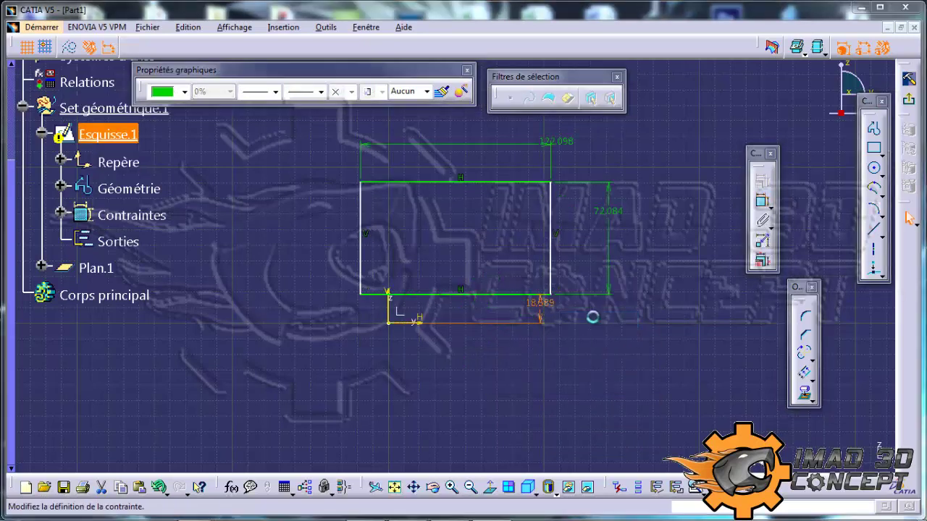
type("2")
key("Return")
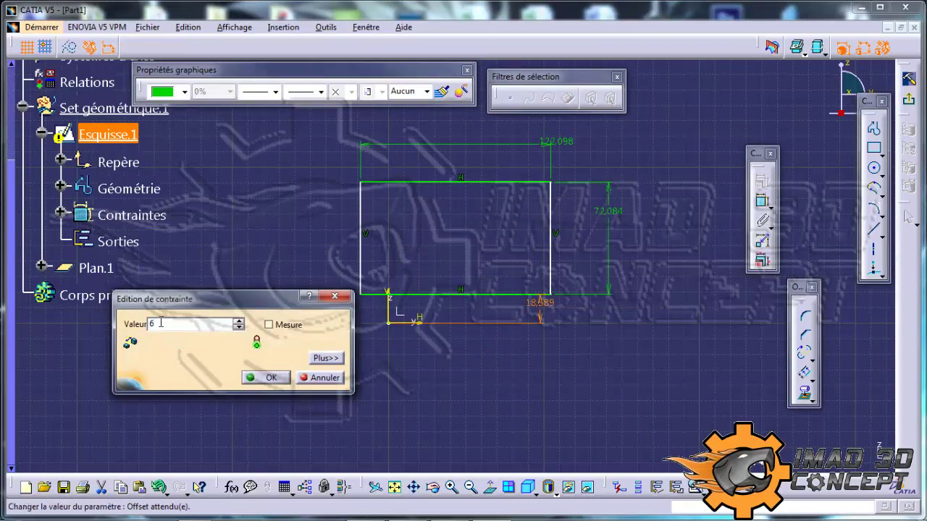
type("-")
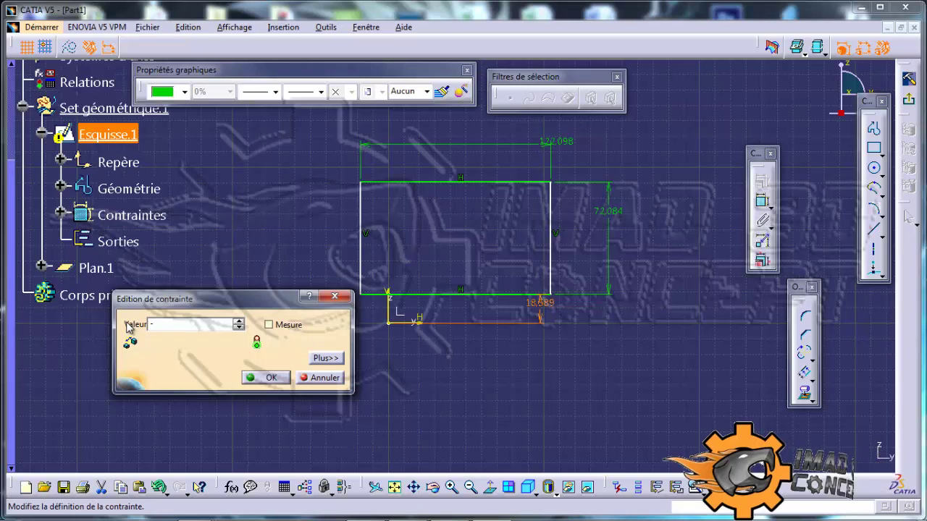
type("3")
left_click(278, 377)
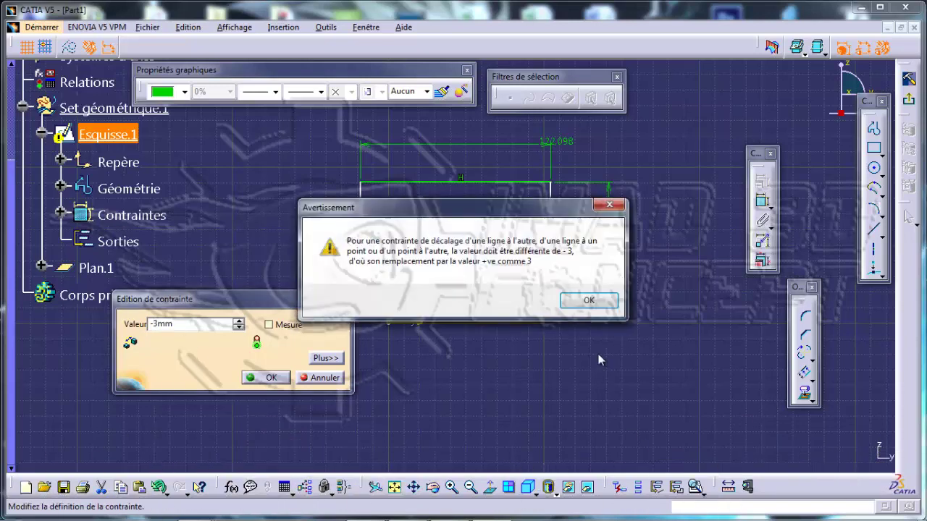
left_click(588, 303)
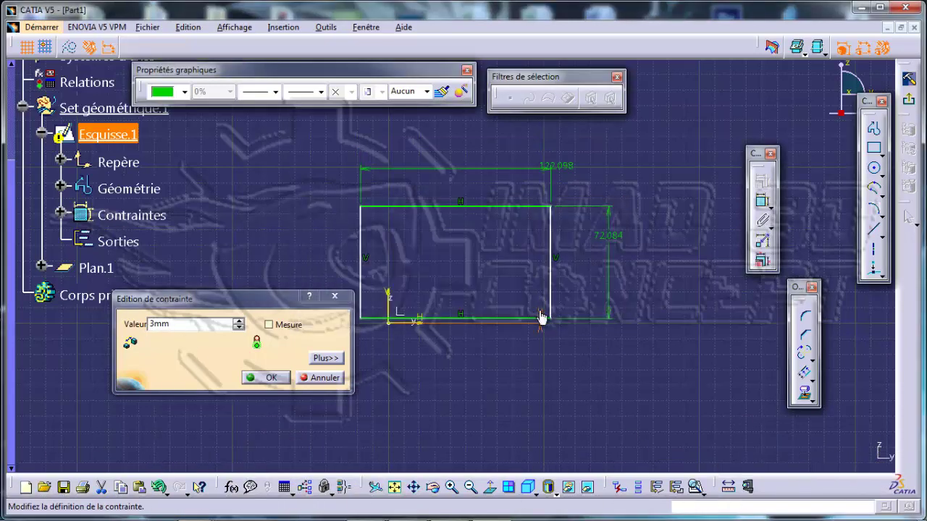
left_click_drag(175, 325, 91, 330)
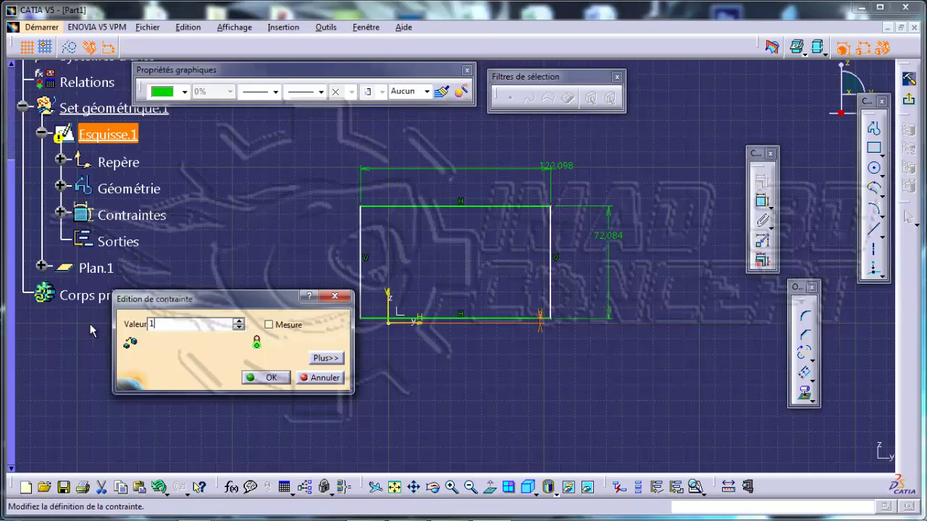
left_click(265, 377)
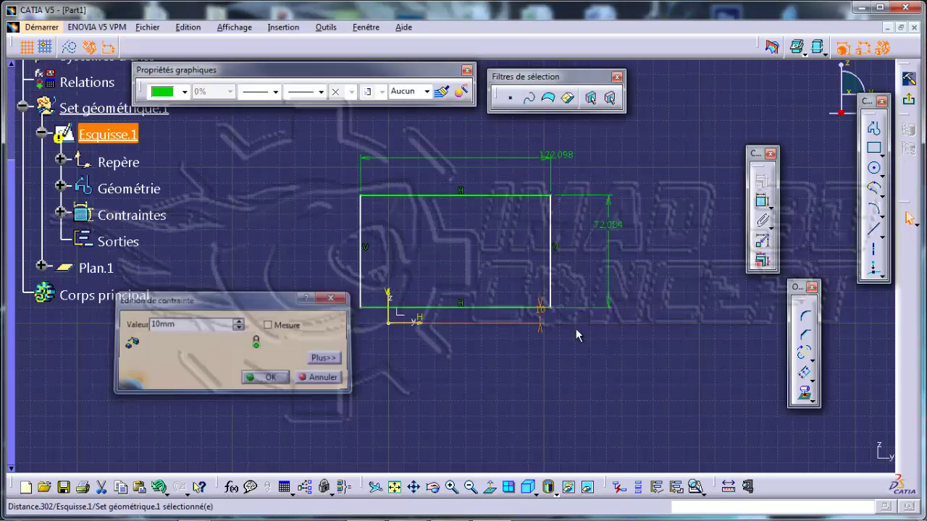
- Flip the bottom edge's 10 mm offset repeatedly between the two sides of the horizontal axis, and accept it with the edge above
double_click(541, 312)
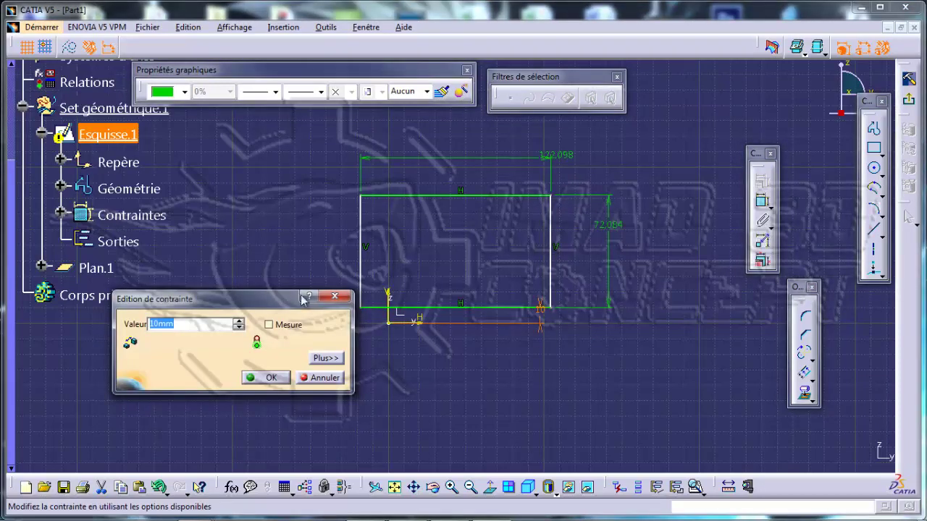
left_click(326, 357)
left_click(143, 373)
middle_click_drag(478, 243, 464, 97)
middle_click_drag(464, 207, 462, 262)
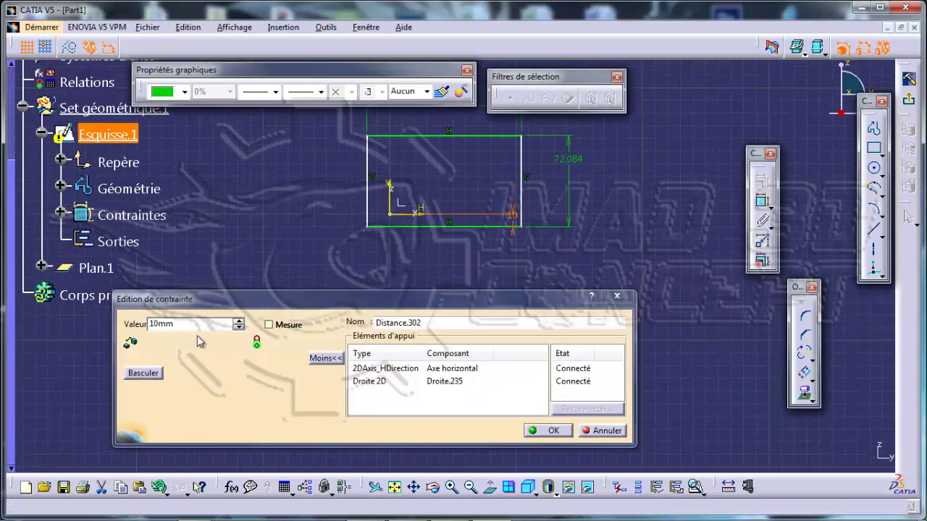
left_click(144, 374)
left_click(143, 374)
left_click(143, 374)
left_click(144, 373)
left_click(144, 375)
middle_click_drag(438, 263, 435, 281)
left_click(326, 359)
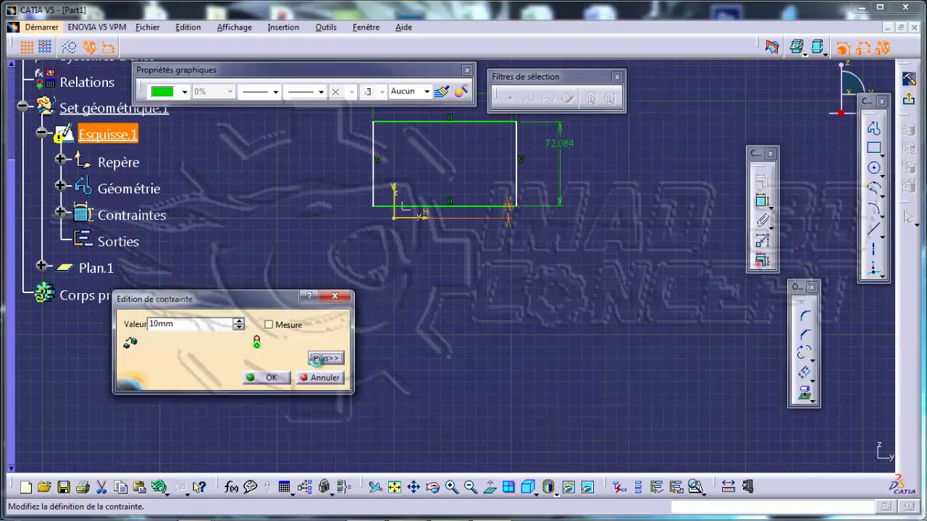
mouse_move(609, 262)
middle_mouse_down()
mouse_move(606, 286)
mouse_move(601, 252)
middle_mouse_up()
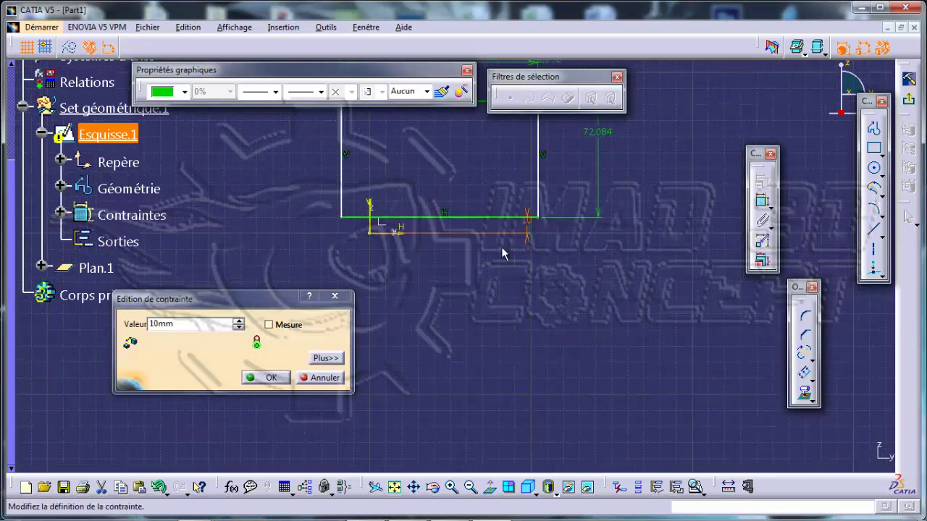
left_click(268, 377)
- Turn the bottom edge's 10 mm offset into a reference measurement and move the rectangle up to about 32.4 mm above the horizontal axis
left_click(486, 217)
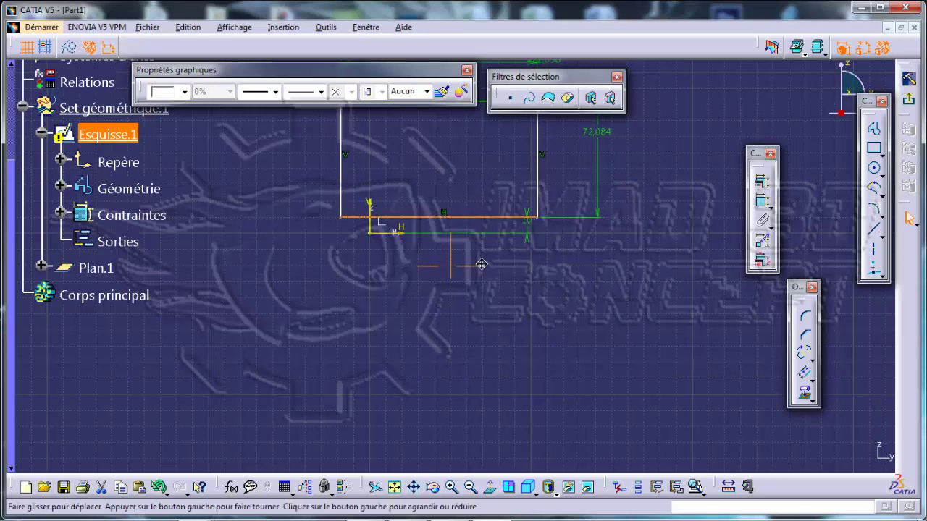
middle_click_drag(484, 234, 489, 299)
left_click(535, 295)
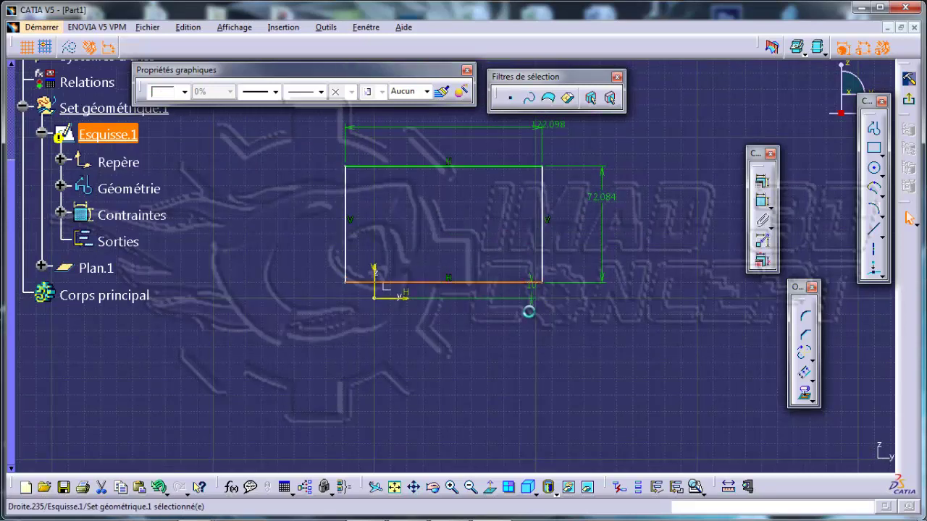
double_click(529, 295)
left_click(268, 324)
left_click(270, 378)
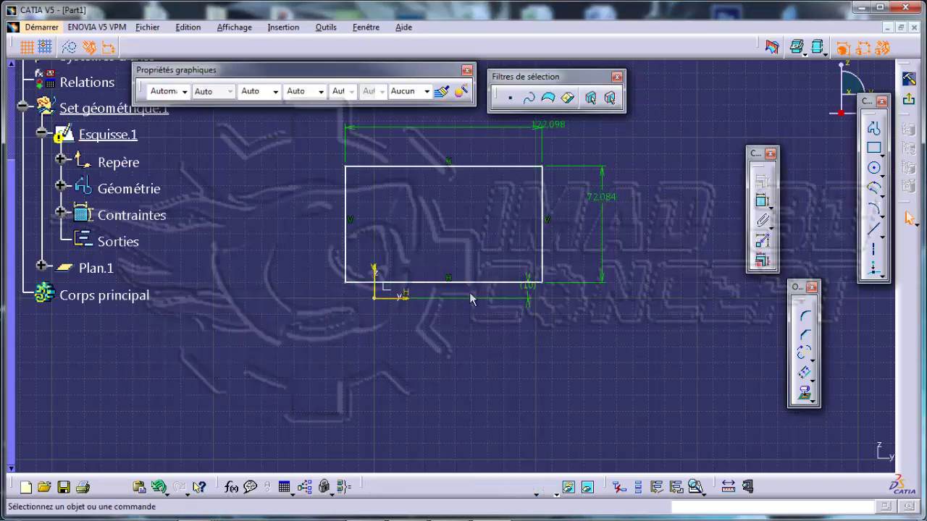
mouse_move(472, 254)
left_mouse_down()
mouse_move(478, 224)
mouse_move(478, 335)
mouse_move(485, 210)
mouse_move(490, 256)
mouse_move(497, 244)
mouse_move(534, 264)
left_mouse_up()
- Turn the bottom edge's reference measurement back into a driving constraint
double_click(534, 267)
double_click(535, 263)
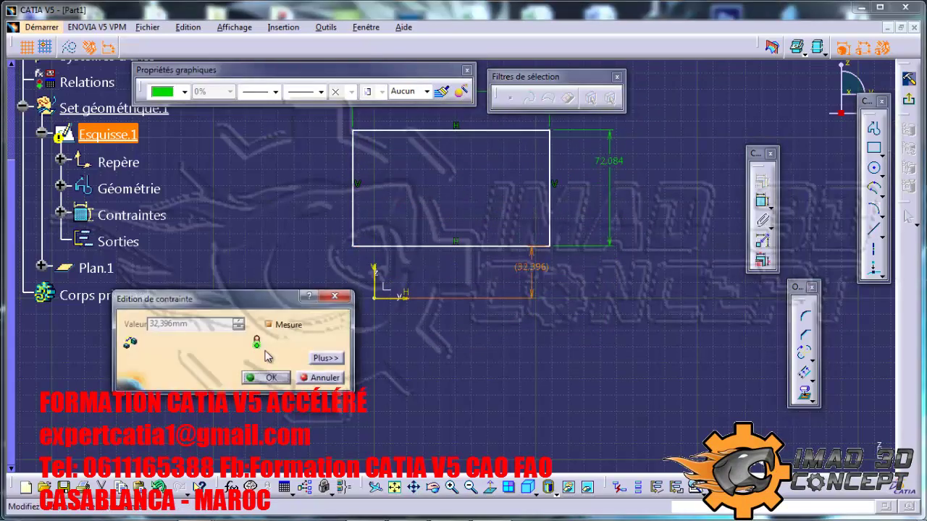
left_click(268, 378)
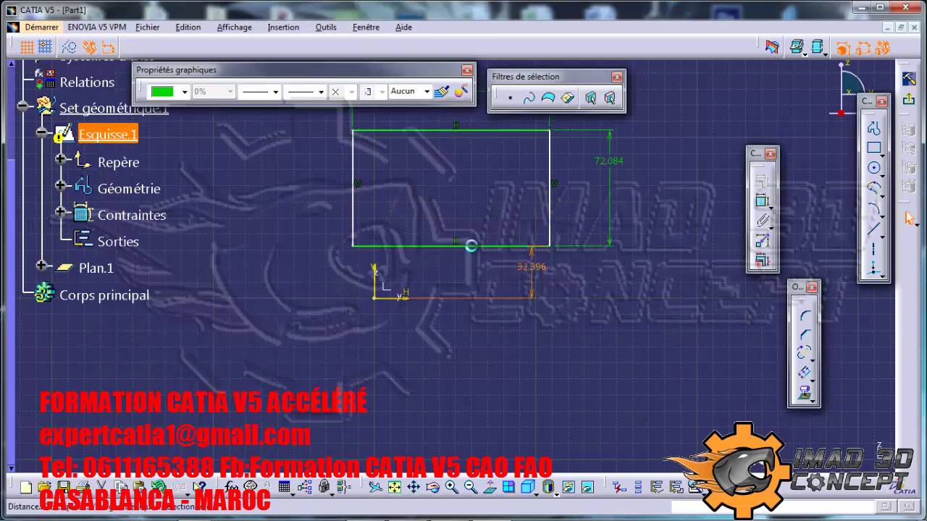
left_click(487, 192)
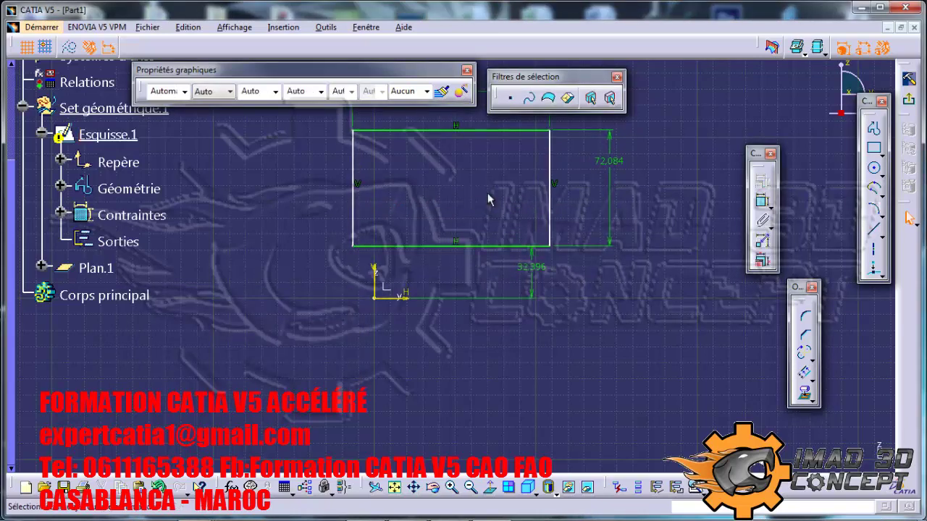
- Reconnect the offset constraint's line element from the rectangle's bottom edge to its top edge
double_click(529, 266)
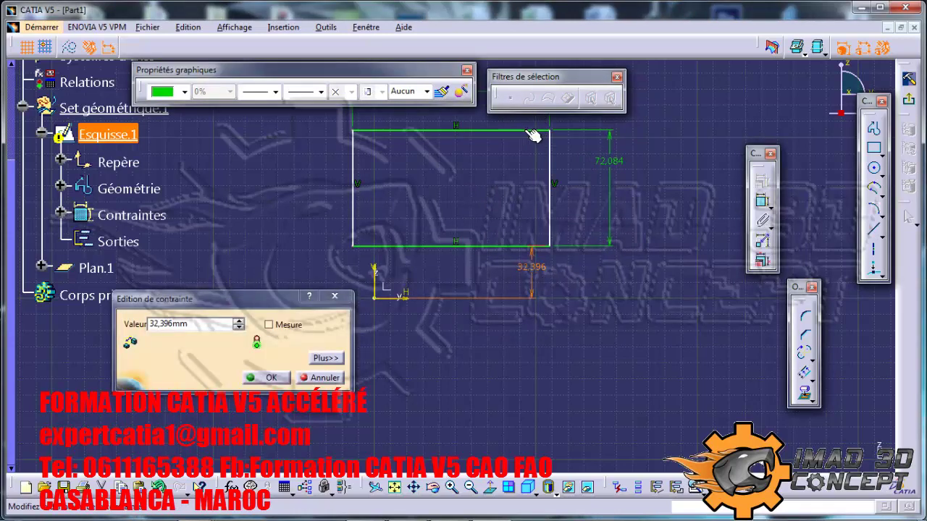
left_click(332, 358)
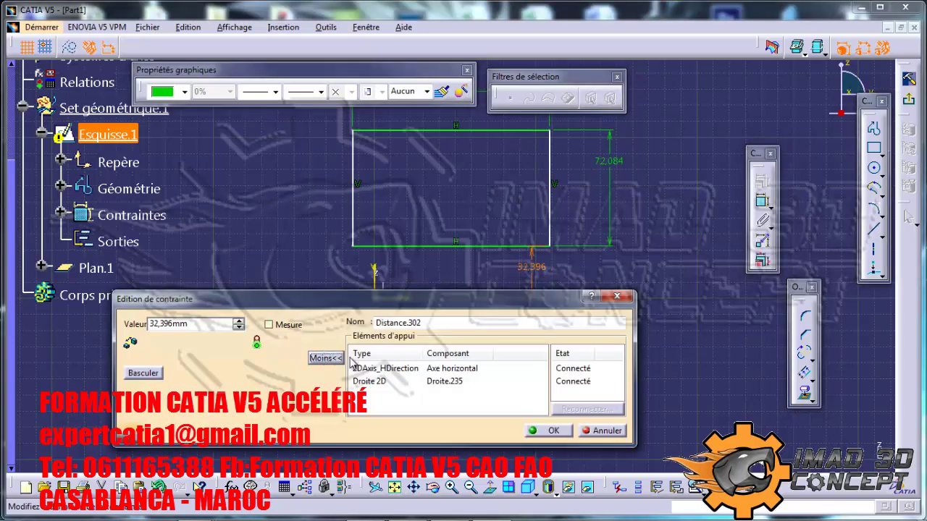
left_click_drag(425, 305, 378, 346)
left_click(368, 411)
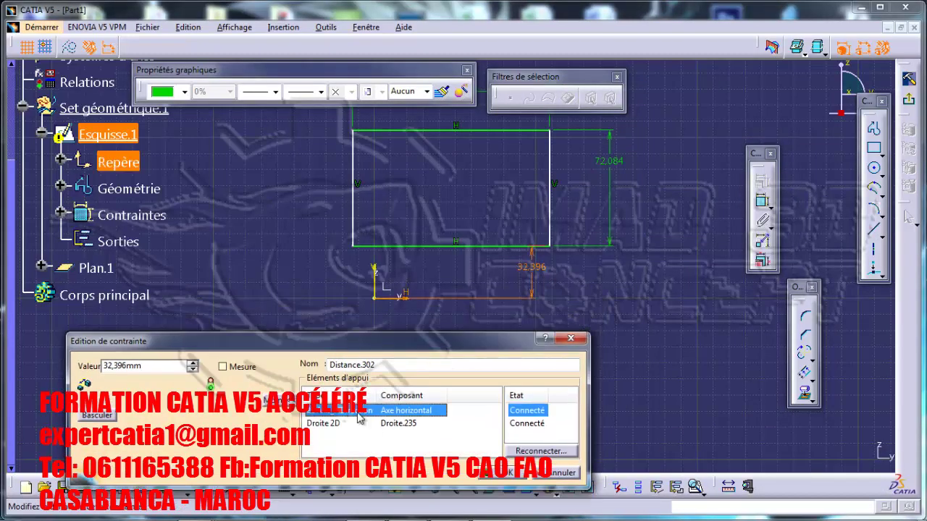
left_click(388, 422)
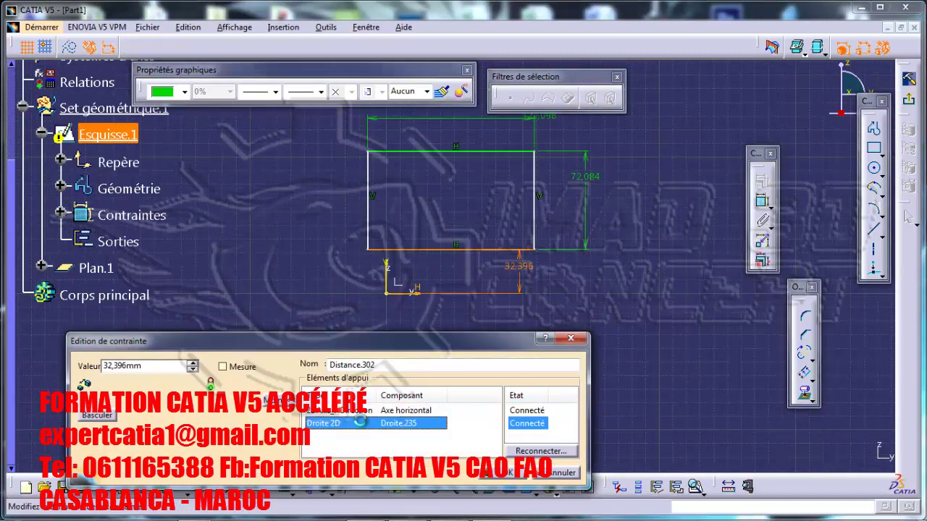
left_click(548, 450)
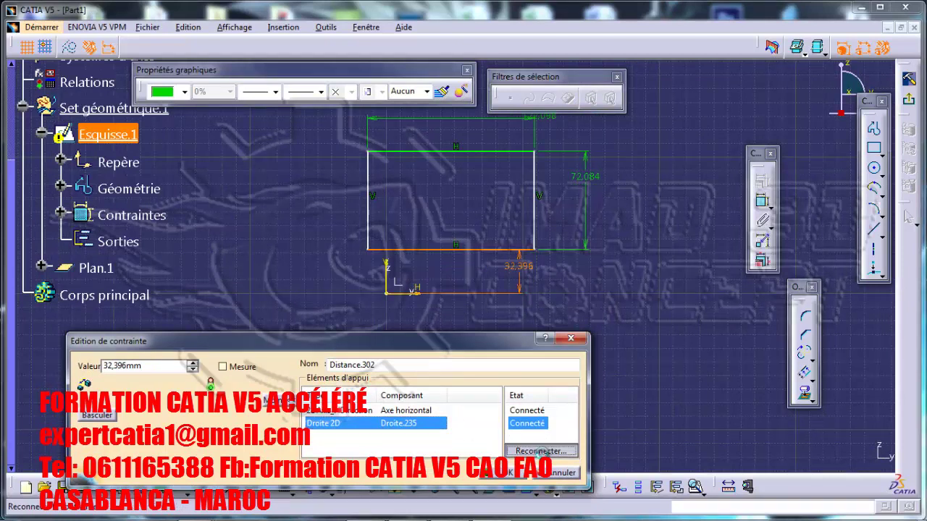
left_click(500, 158)
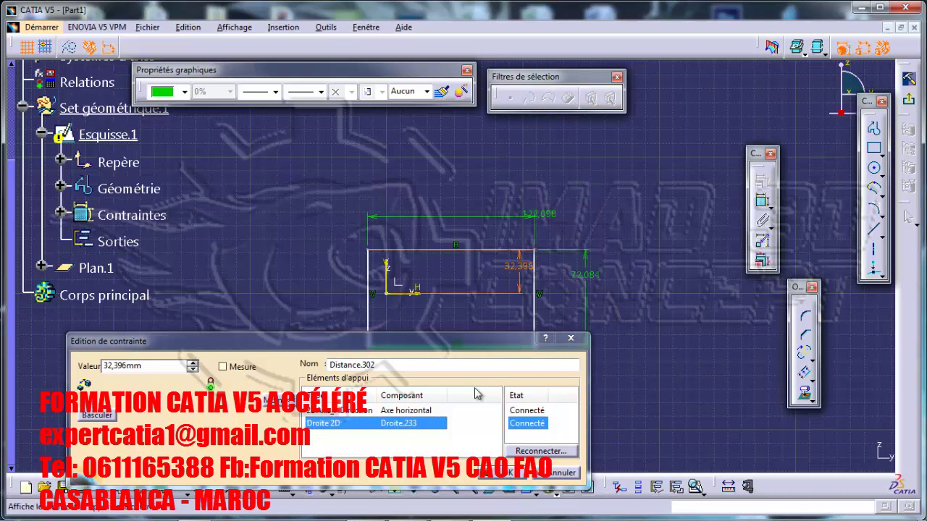
- Reconnect the offset constraint's line element from the top edge to the rectangle's bottom edge
middle_click_drag(485, 303, 486, 197)
left_click(554, 452)
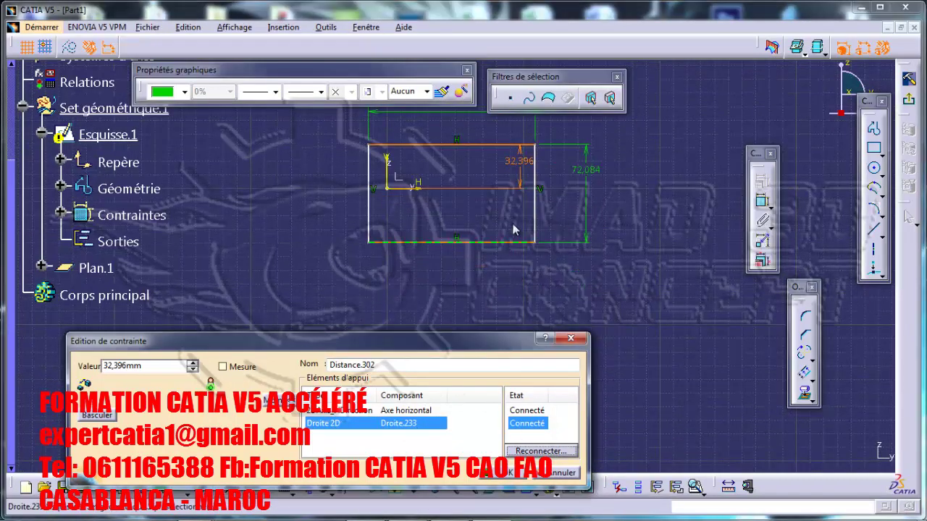
left_click(513, 241)
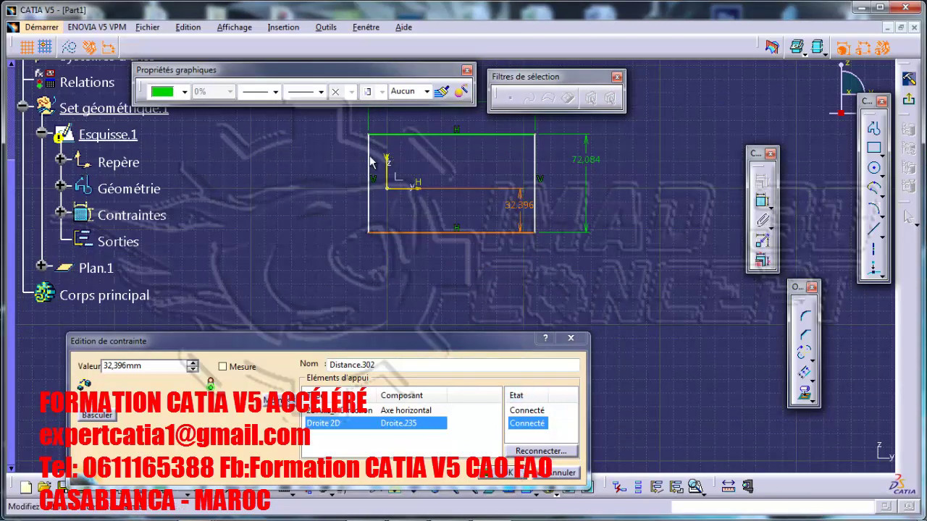
- Try reconnecting the offset constraint to the rectangle's left edge, and reconnect it to the bottom edge before accepting
left_click(551, 452)
left_click(370, 182)
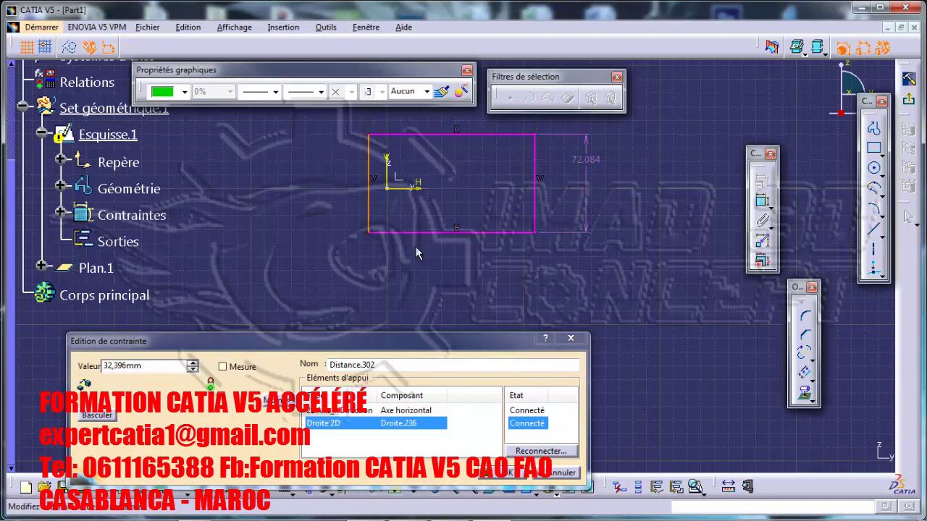
middle_click_drag(412, 172, 416, 205)
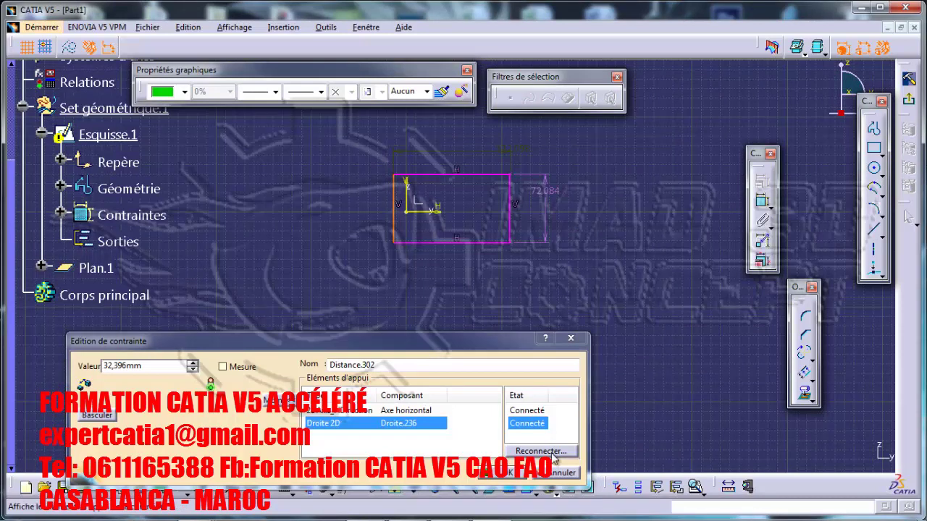
left_click(557, 455)
left_click(492, 244)
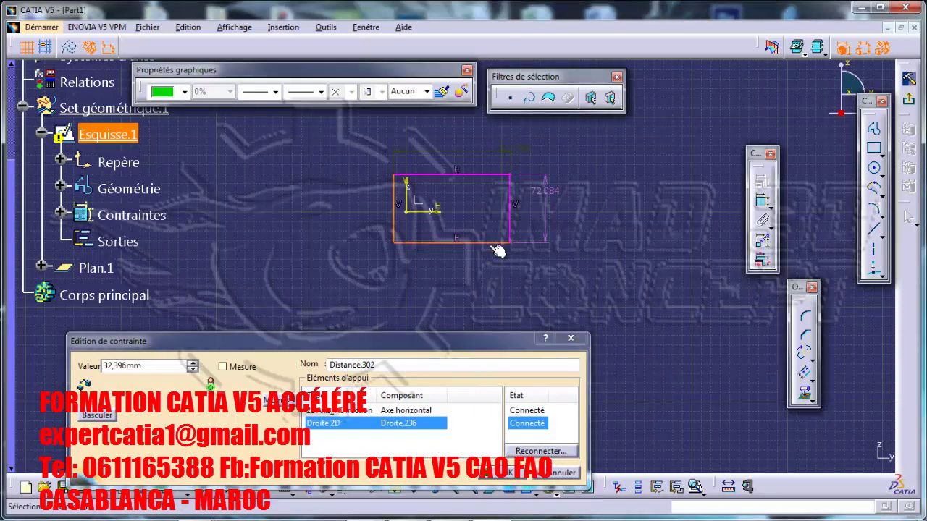
left_click(510, 467)
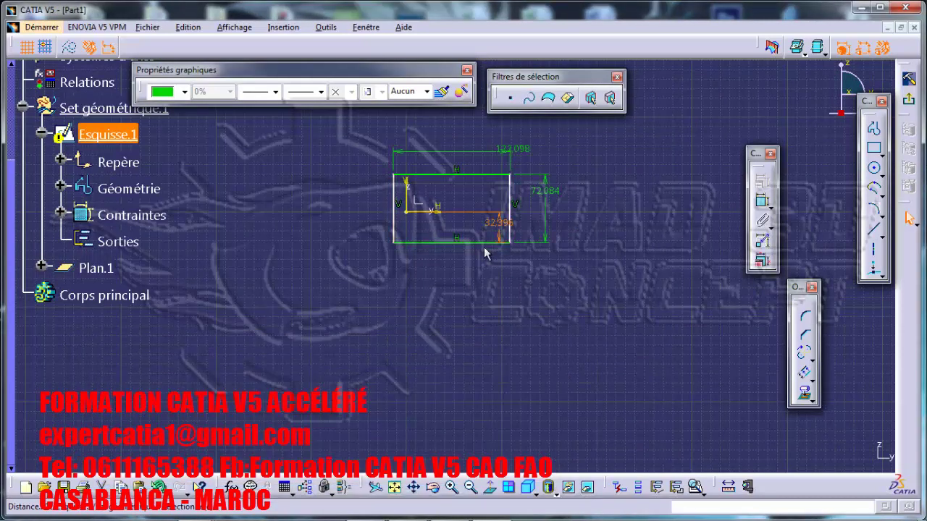
- Delete the offset constraint between the rectangle's bottom edge and the horizontal axis
mouse_move(412, 203)
middle_mouse_down()
mouse_move(447, 153)
mouse_move(455, 262)
mouse_move(454, 219)
middle_mouse_up()
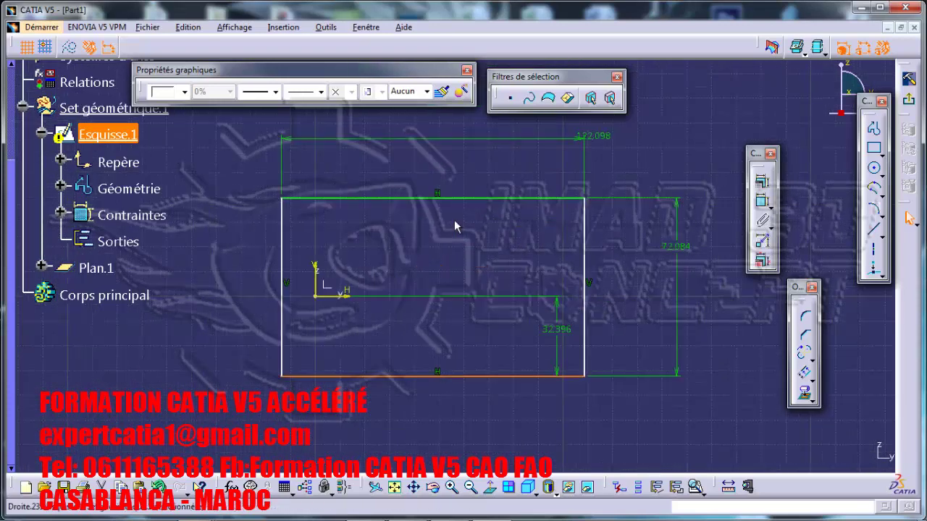
left_click(557, 311)
key("Delete")
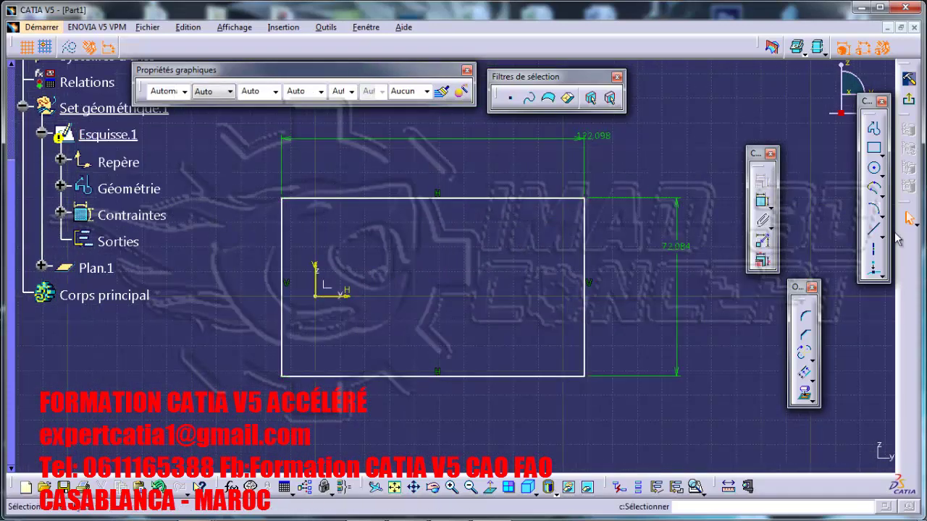
- Dimension the rectangle's bottom edge from the horizontal axis using the option to define the dimension position, and delete that dimension
left_click(762, 202)
left_click(348, 296)
left_click(362, 377)
right_click(407, 319)
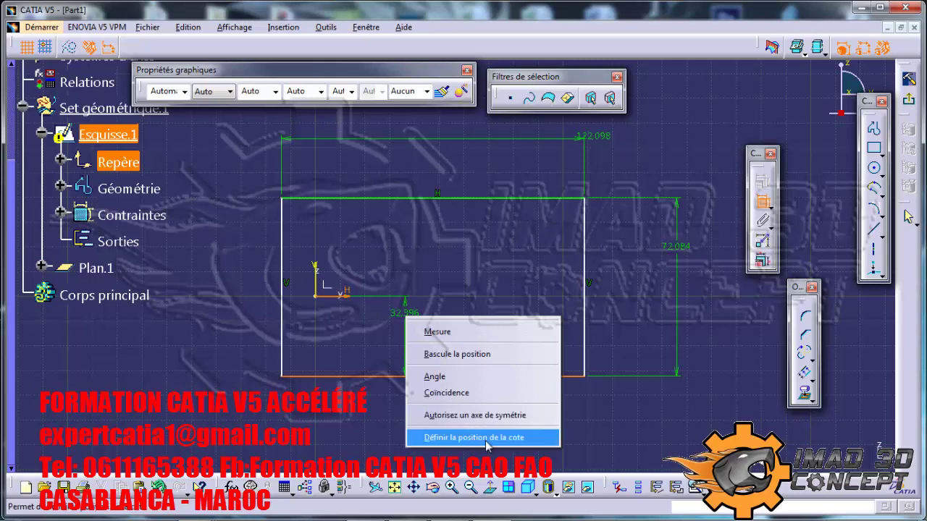
left_click(513, 438)
left_click(491, 286)
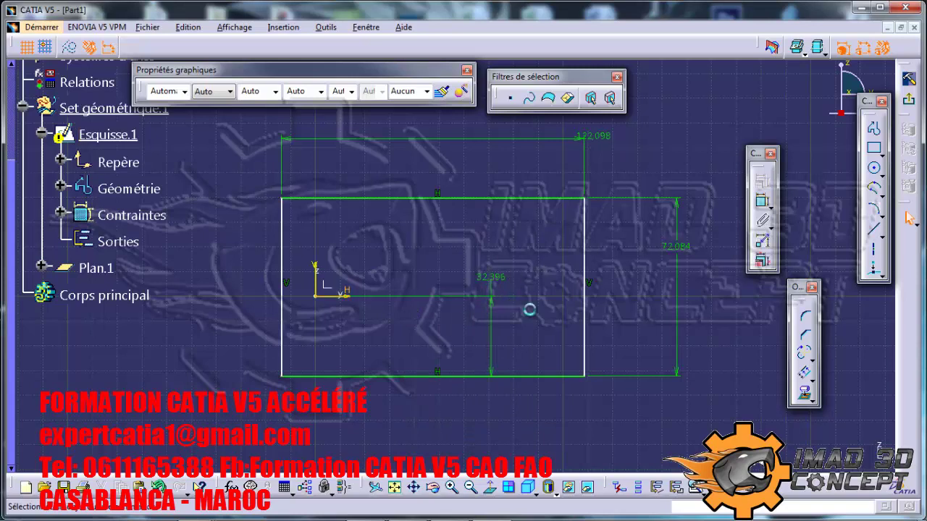
left_click(498, 286)
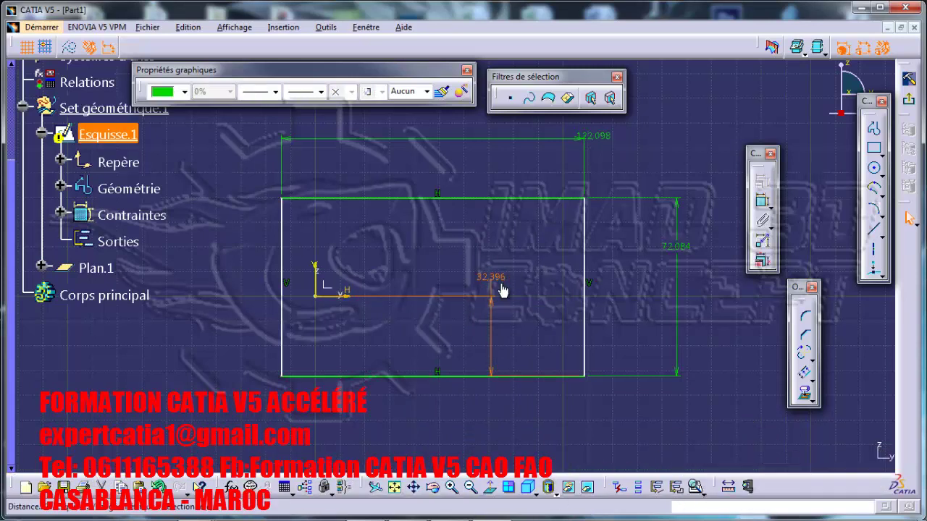
key("Delete")
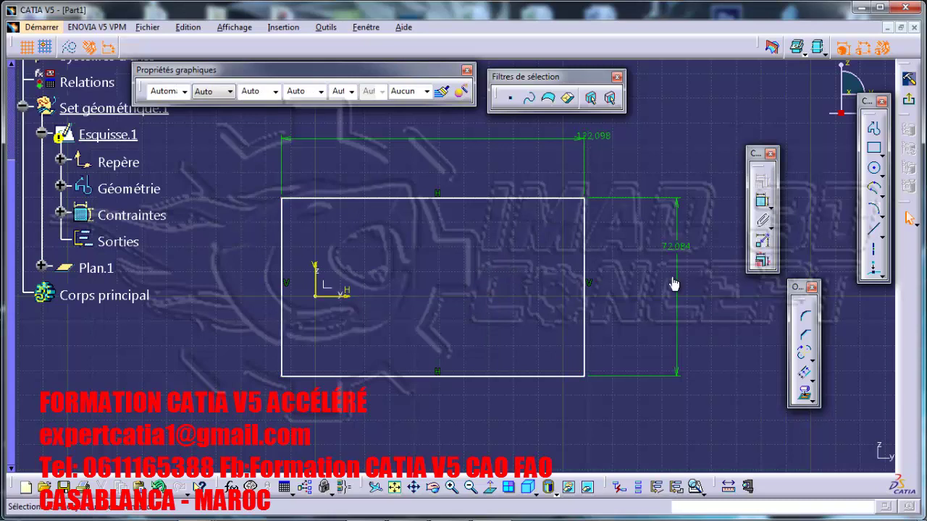
- Constrain the rectangle's top and bottom edges symmetrically about the horizontal axis using the constraint's symmetry axis option
left_click(762, 202)
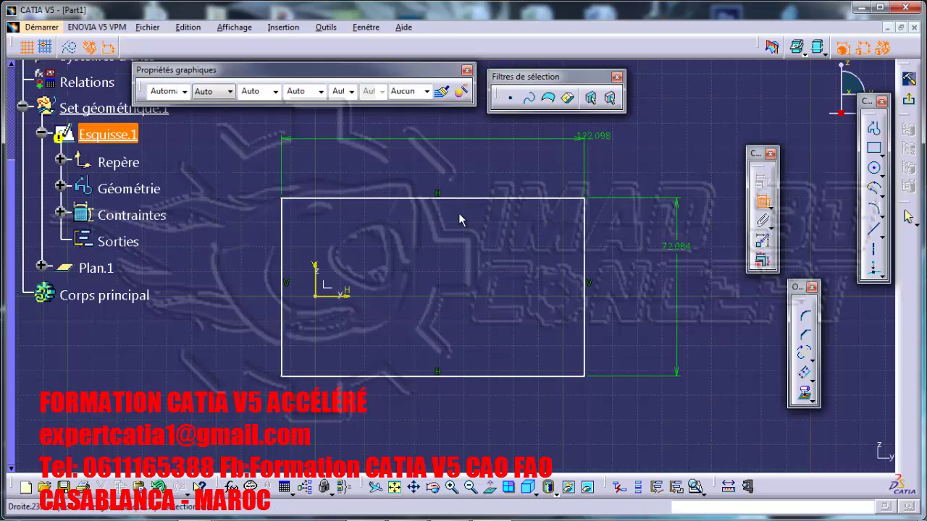
left_click(478, 198)
left_click(481, 375)
right_click(469, 260)
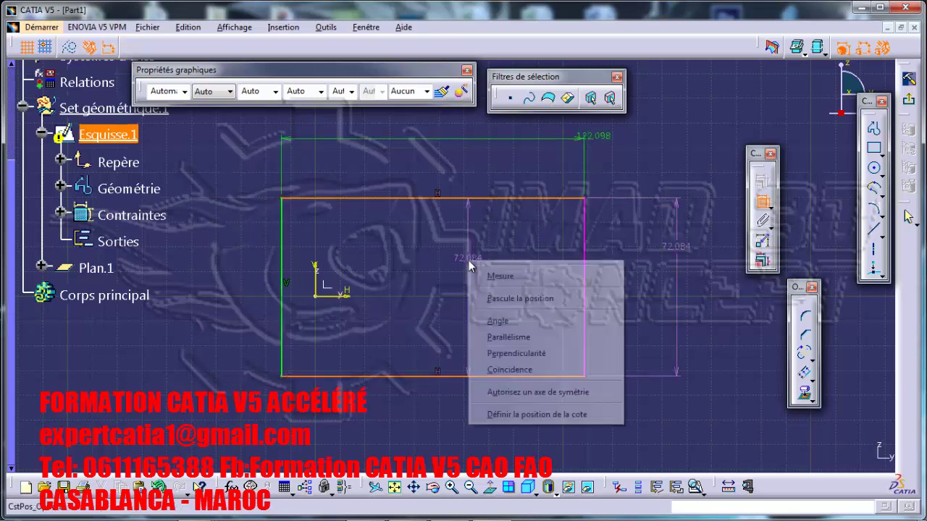
left_click(534, 392)
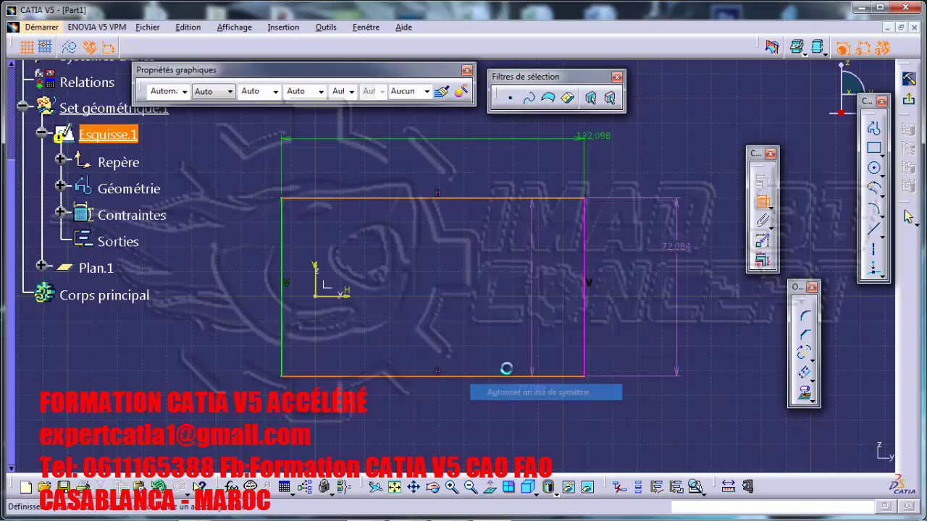
left_click(350, 299)
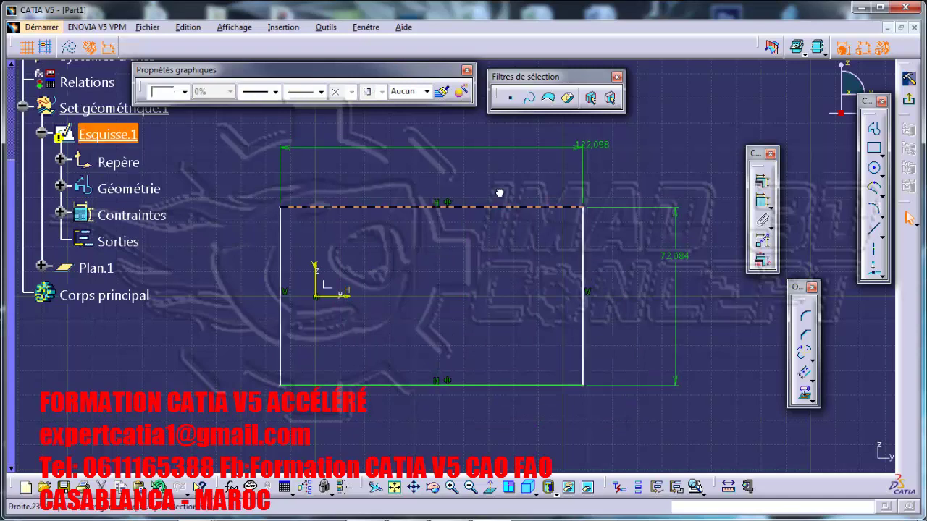
left_click(608, 259)
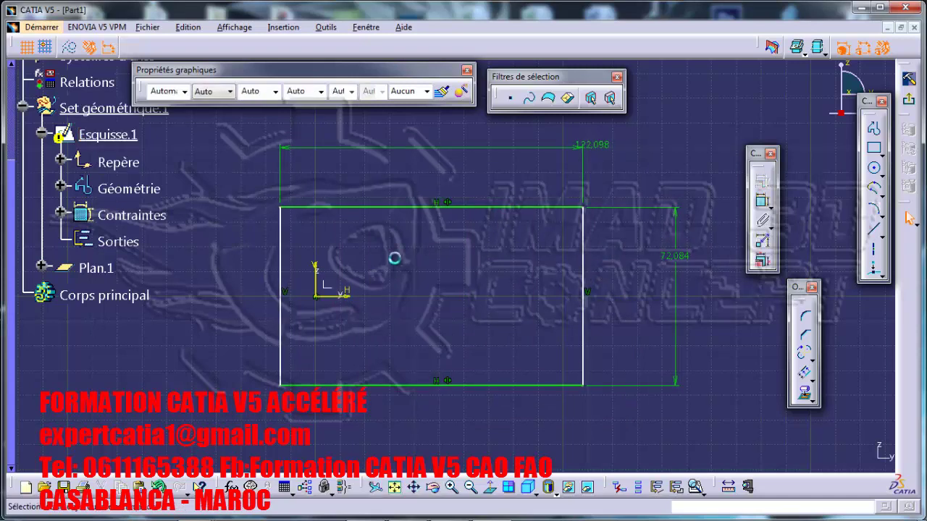
- Constrain the rectangle's left and right edges symmetrically about the vertical axis using the constraint's symmetry axis option
left_click(585, 253)
left_click(272, 254)
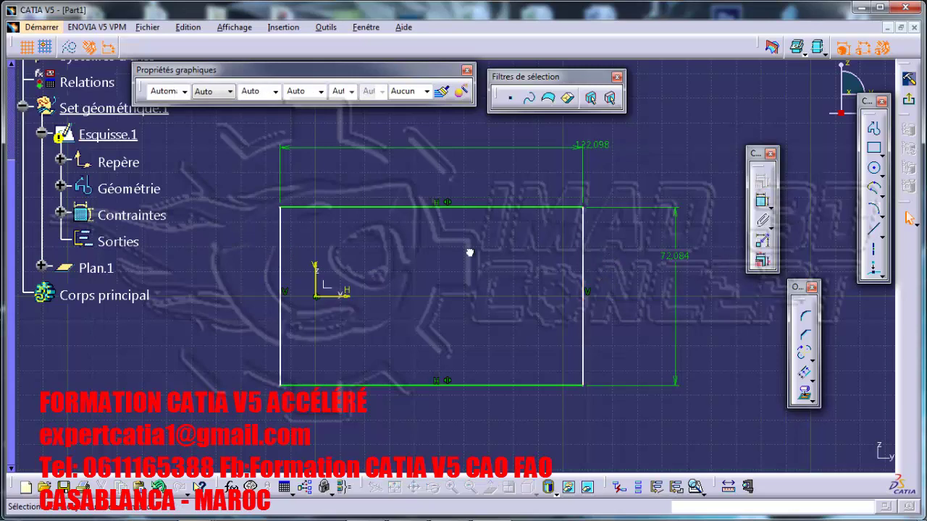
left_click(763, 204)
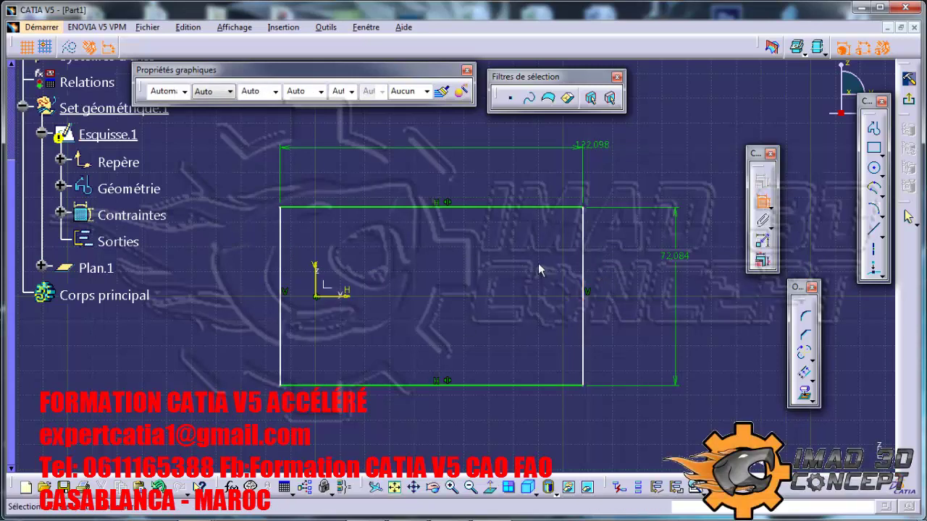
left_click(584, 251)
left_click(281, 243)
right_click(413, 236)
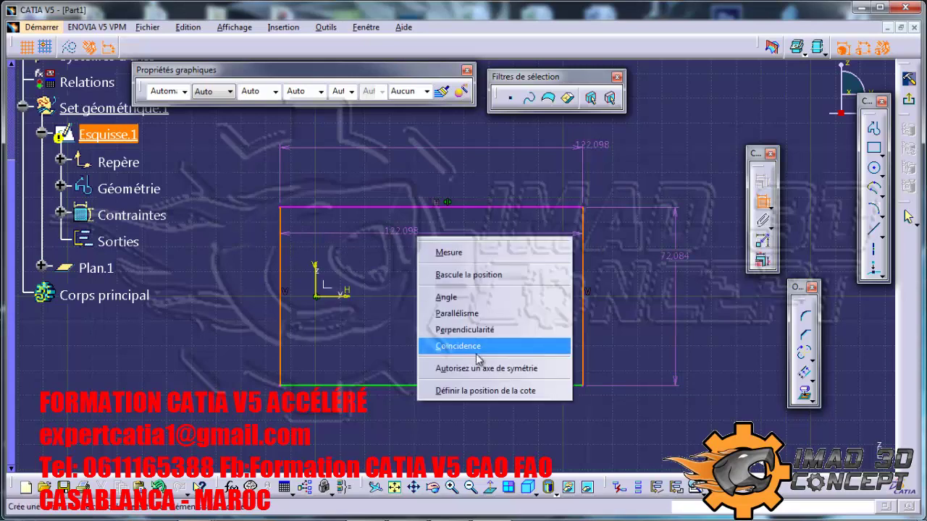
left_click(449, 367)
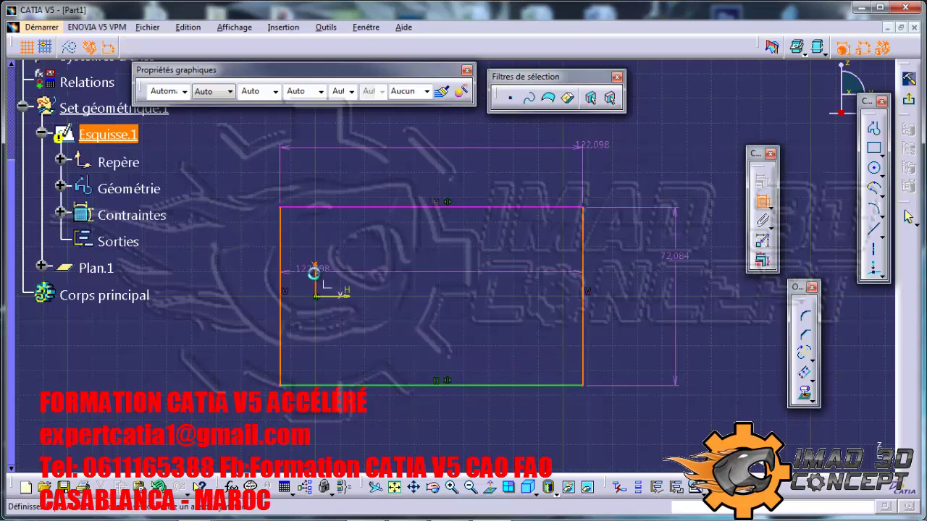
left_click(316, 268)
mouse_move(384, 276)
middle_mouse_down()
mouse_move(367, 321)
mouse_move(426, 323)
mouse_move(459, 265)
mouse_move(512, 264)
mouse_move(443, 264)
middle_mouse_up()
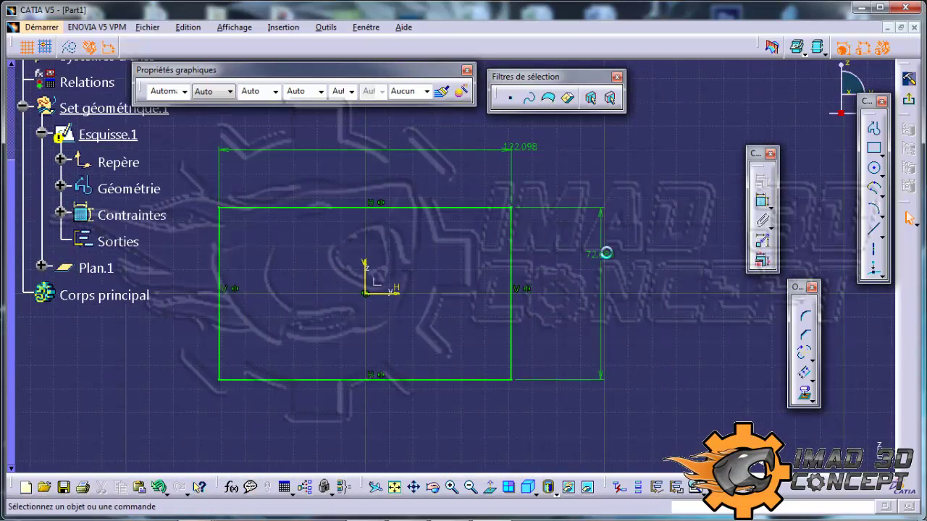
- Open the rectangle's height dimension for editing and rename its parameter to L
left_click(607, 257)
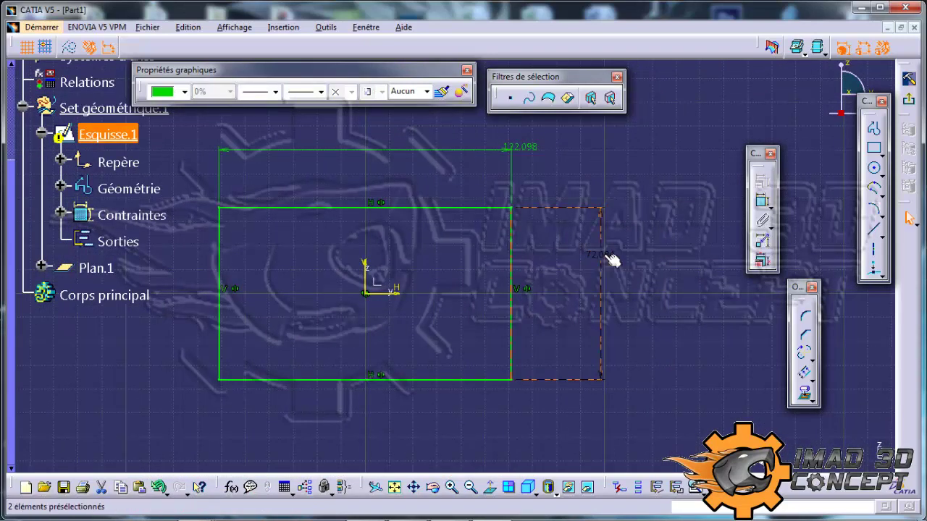
double_click(608, 257)
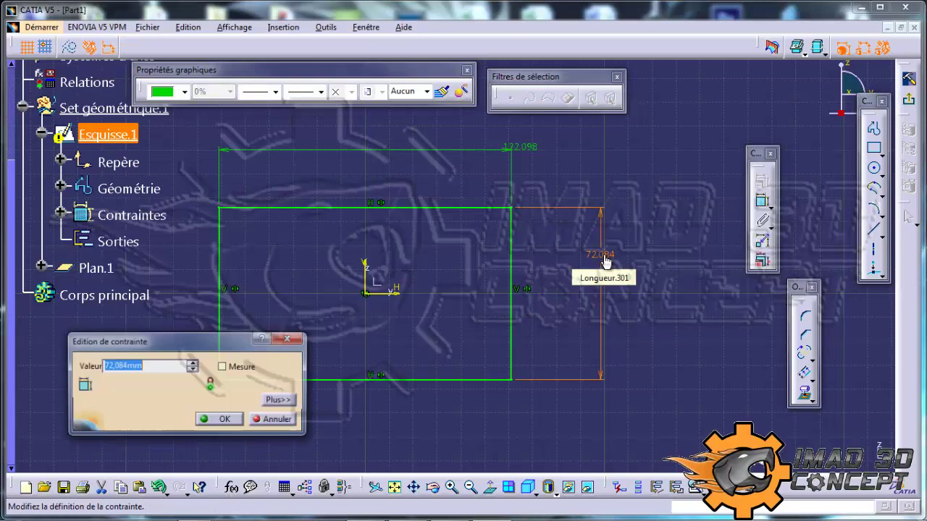
left_click_drag(206, 341, 354, 218)
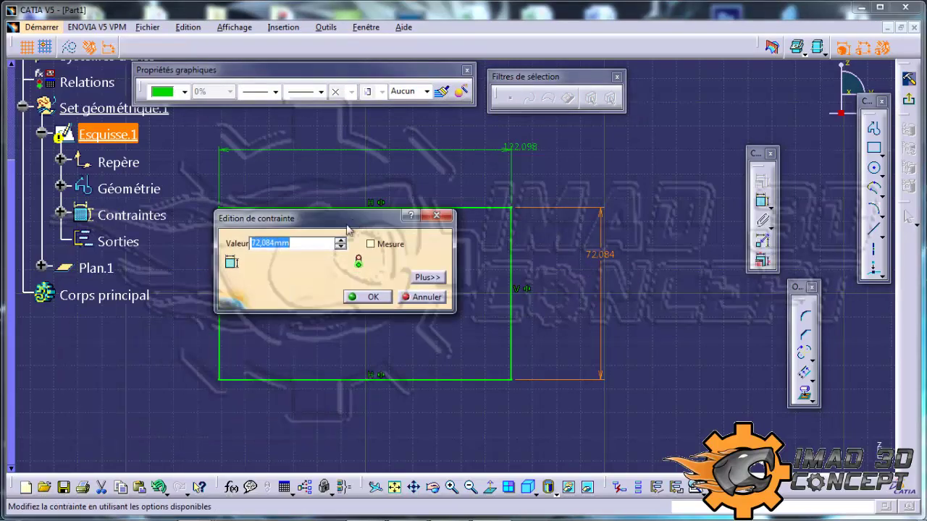
right_click(309, 248)
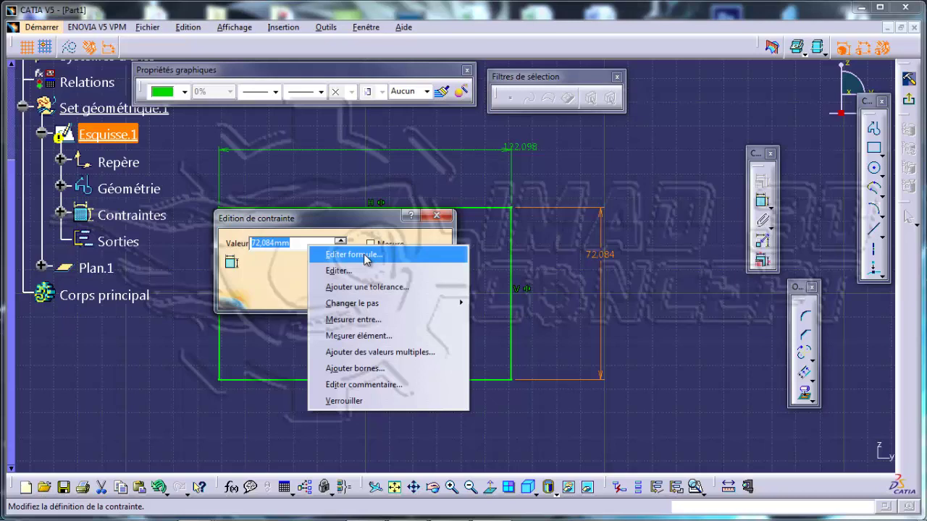
left_click(367, 272)
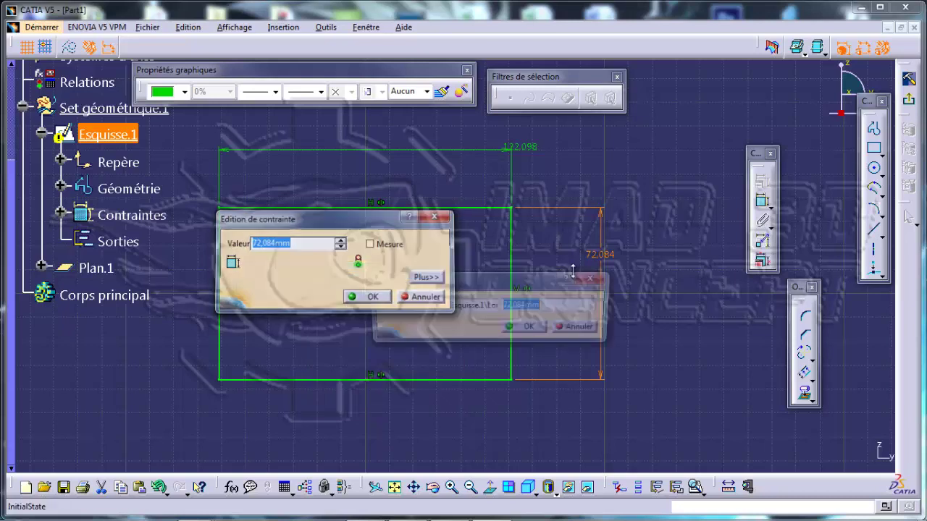
left_click_drag(487, 307, 616, 309)
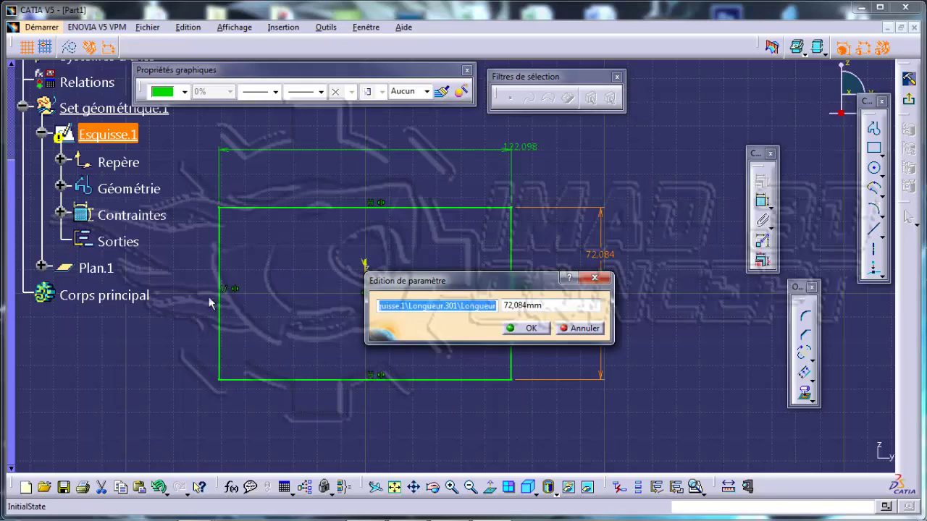
type("L")
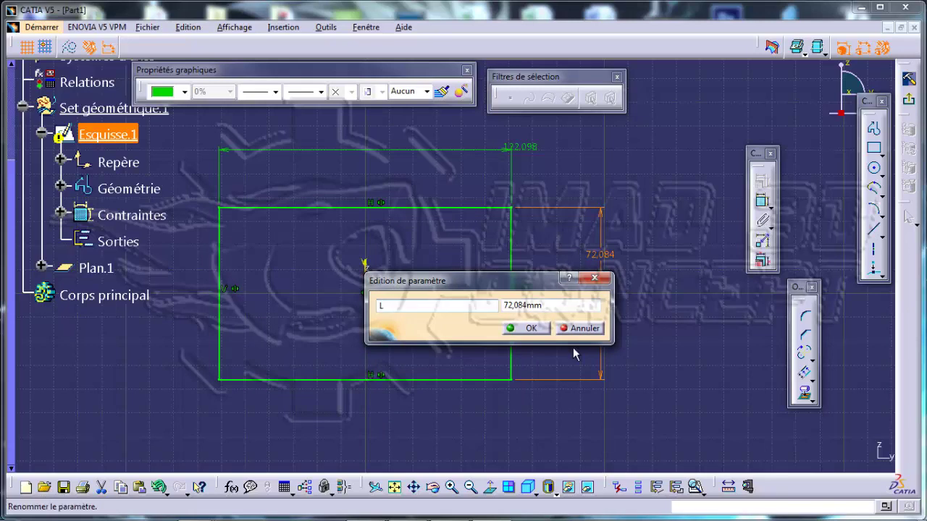
left_click(528, 329)
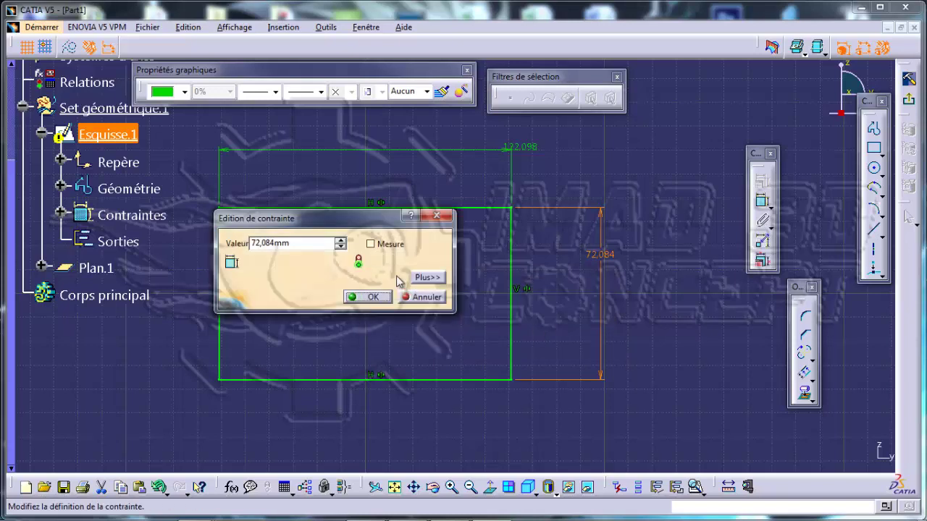
- Add a tolerance of +0.5 mm and -0.5 mm to the rectangle's height dimension
right_click(319, 244)
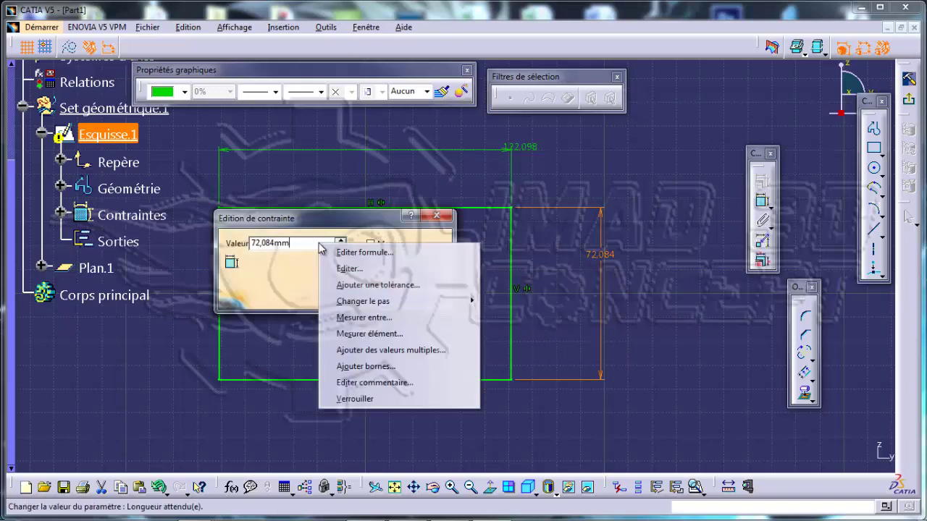
left_click(376, 287)
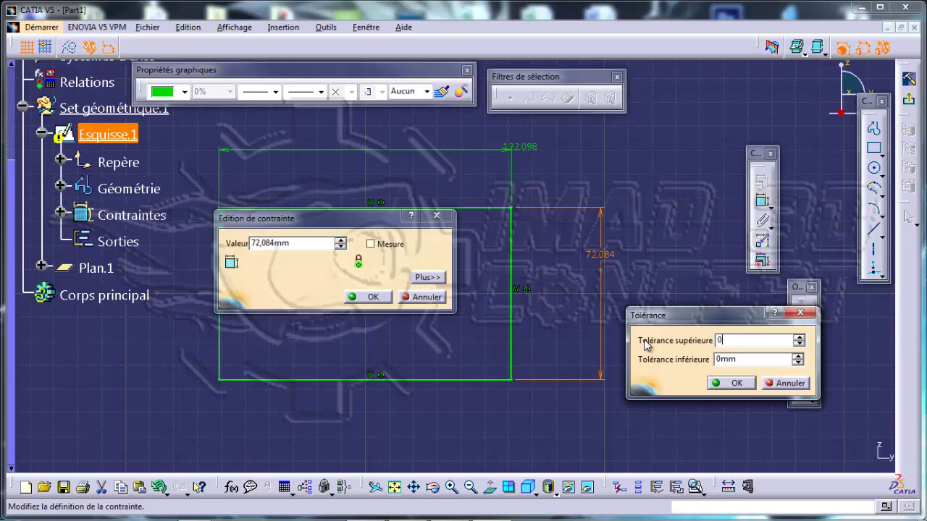
type("0.5")
key("Tab")
left_click(737, 384)
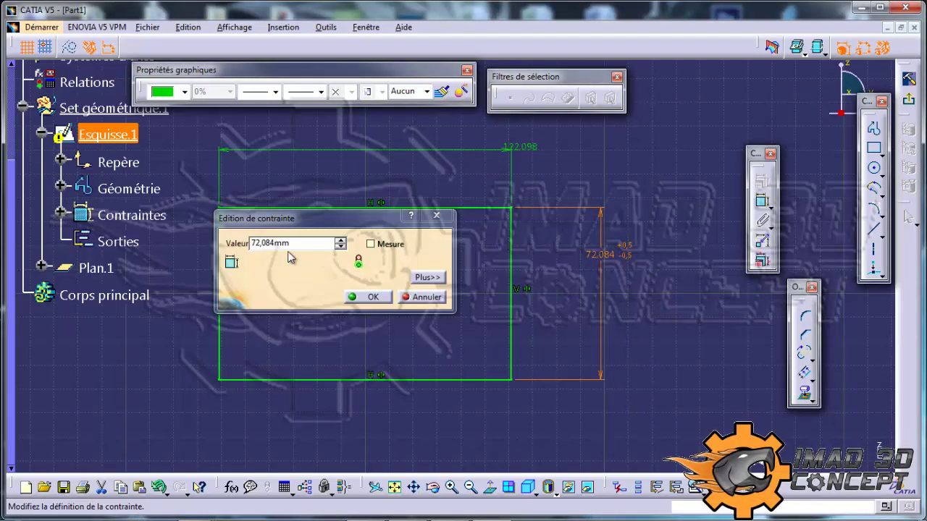
- Look over the increment options of the height value and raise it in 1 mm increments to 78.084 mm
right_click(307, 244)
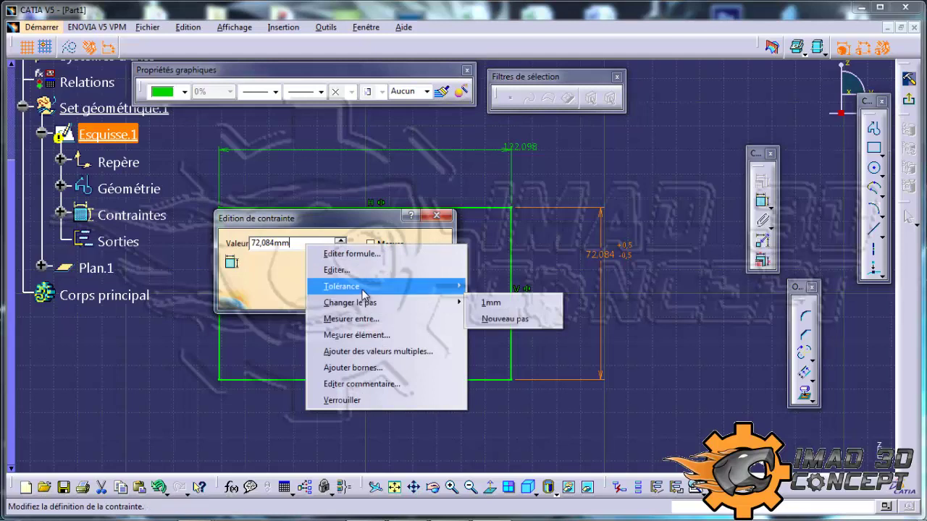
mouse_move(364, 311)
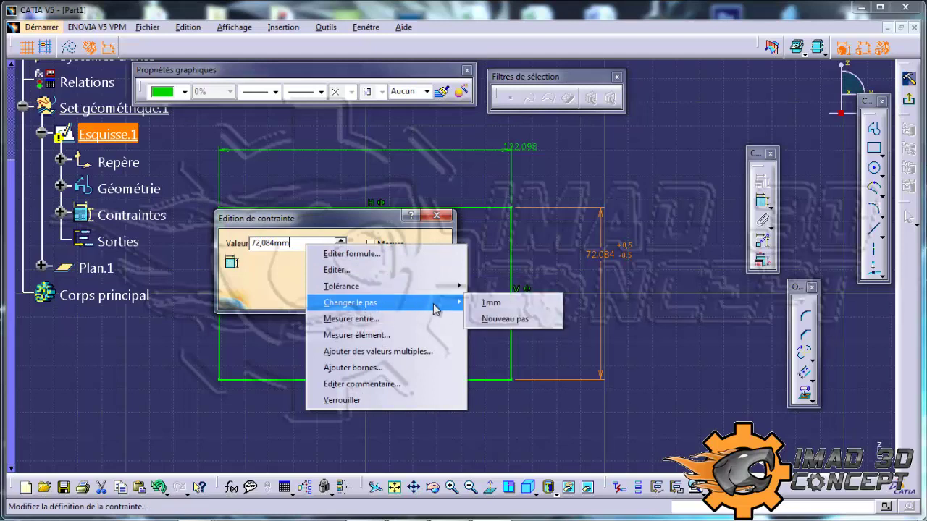
left_click(301, 208)
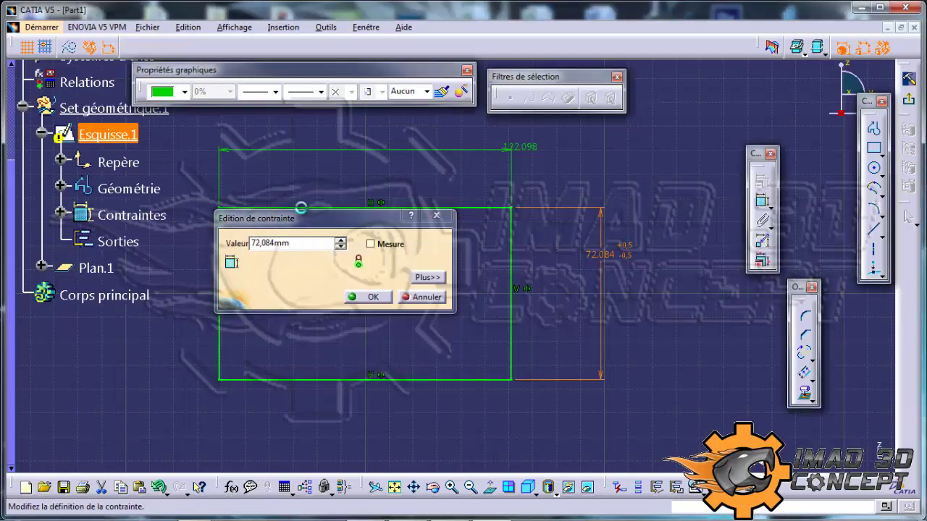
left_click(341, 241)
left_click(342, 241)
left_click(340, 240)
left_click(341, 241)
left_click(340, 240)
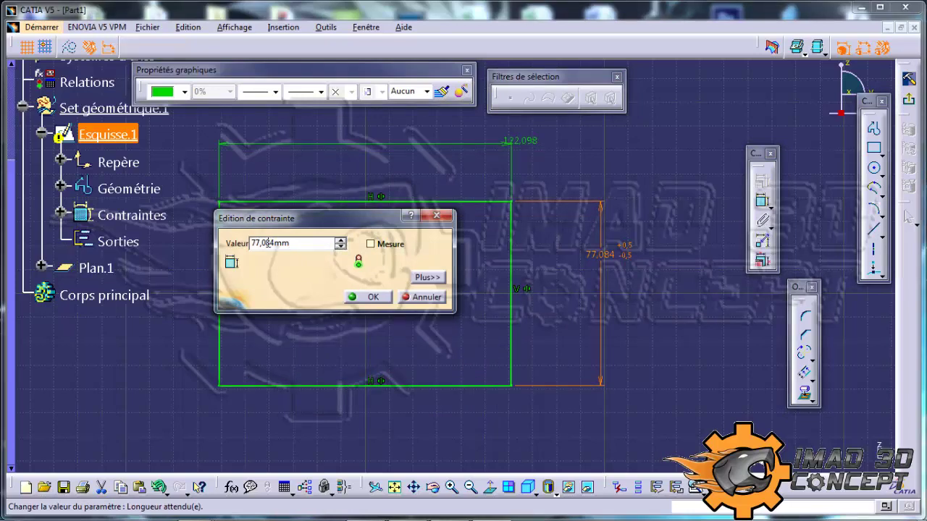
left_click(340, 241)
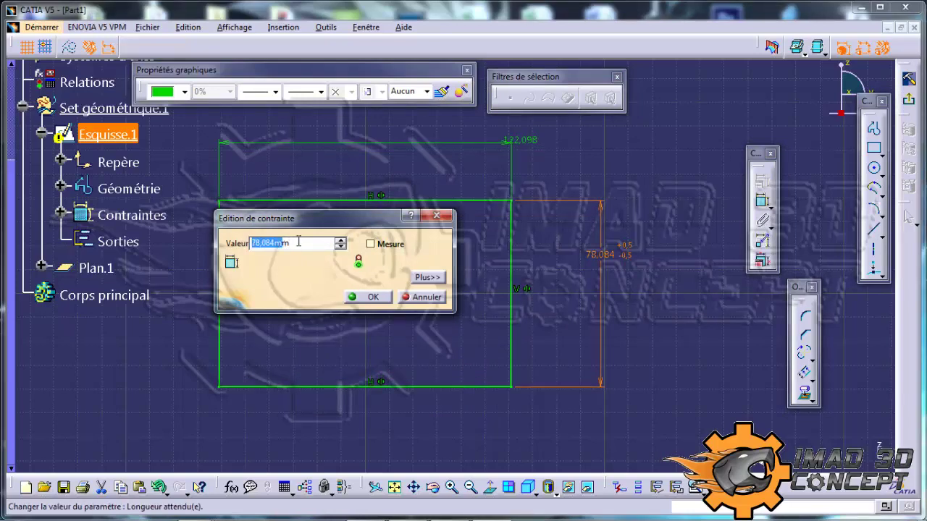
- Set the rectangle's height to 80 mm and increase it in 1 mm increments to 84 mm
type("80")
left_click(340, 241)
left_click(340, 241)
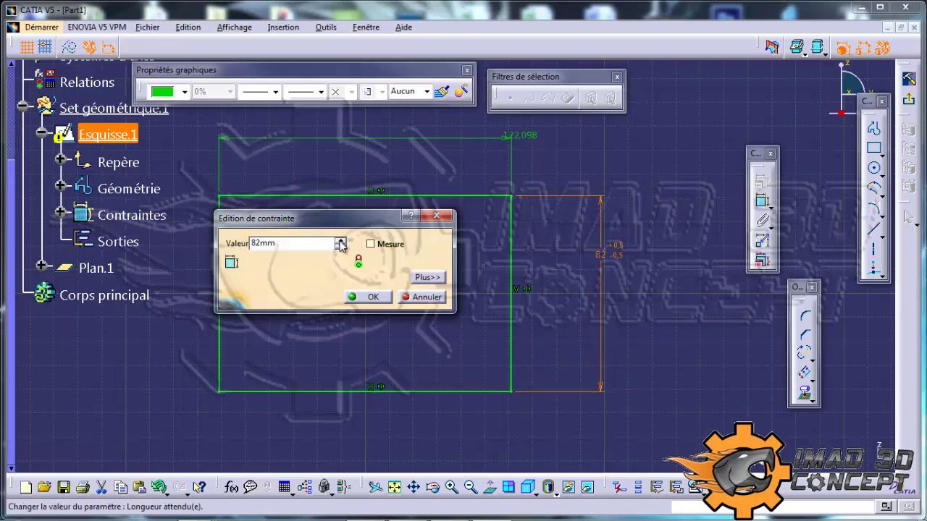
left_click(340, 241)
left_click(340, 241)
- Define a new increment of 10 mm for the height value
right_click(312, 242)
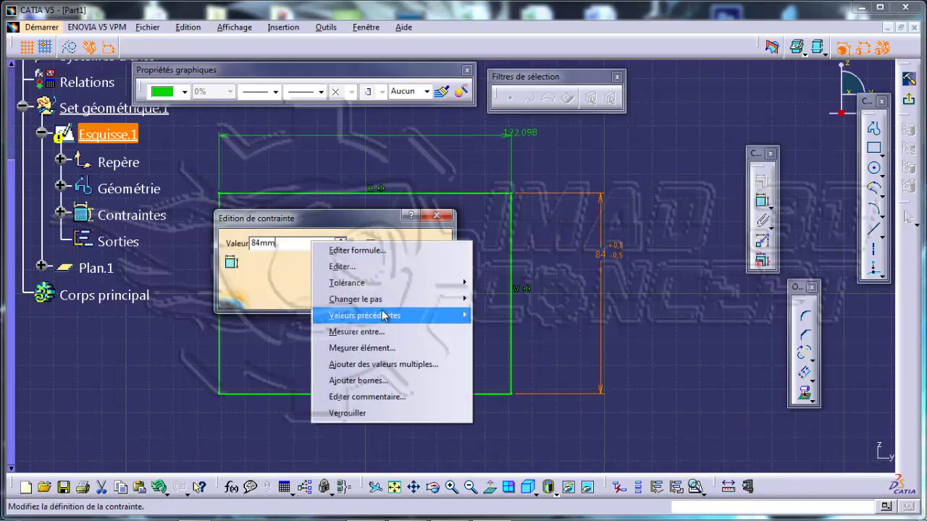
mouse_move(391, 300)
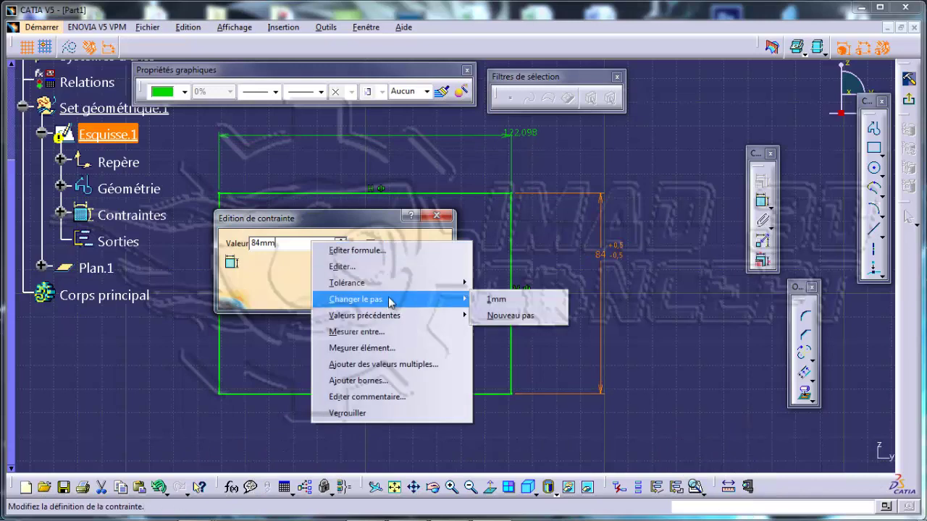
left_click(510, 315)
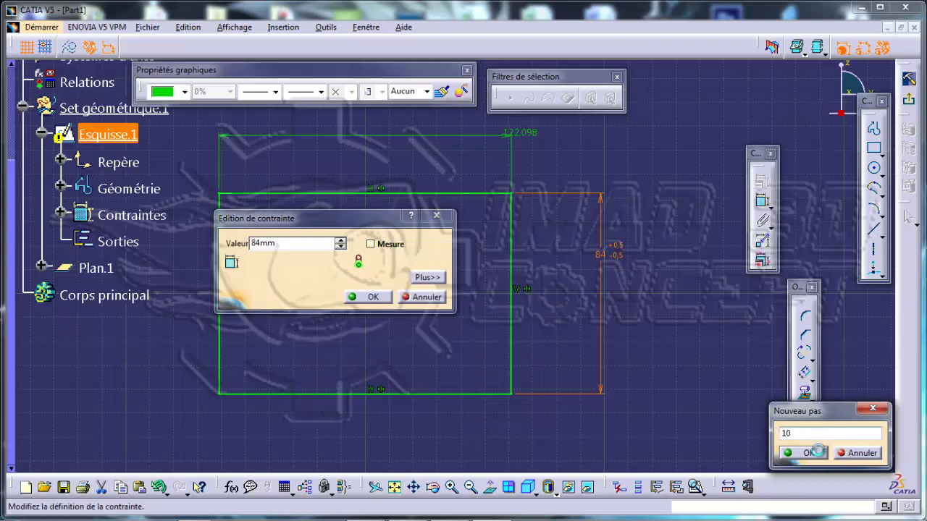
left_click(820, 453)
- Step the rectangle's height up and down in 10 mm increments, ending at 94 mm, and accept the constraint edit
left_click(340, 239)
left_click(339, 240)
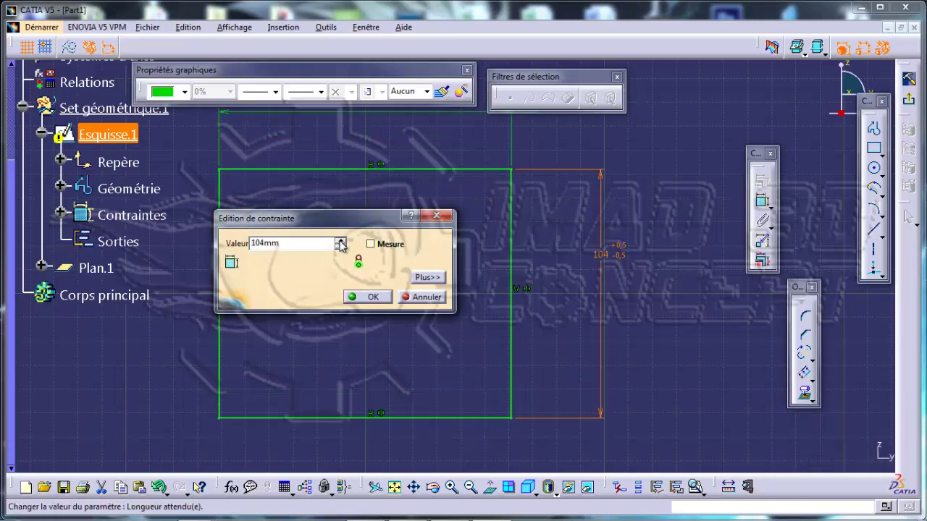
left_click(340, 239)
left_click(340, 246)
left_click(340, 247)
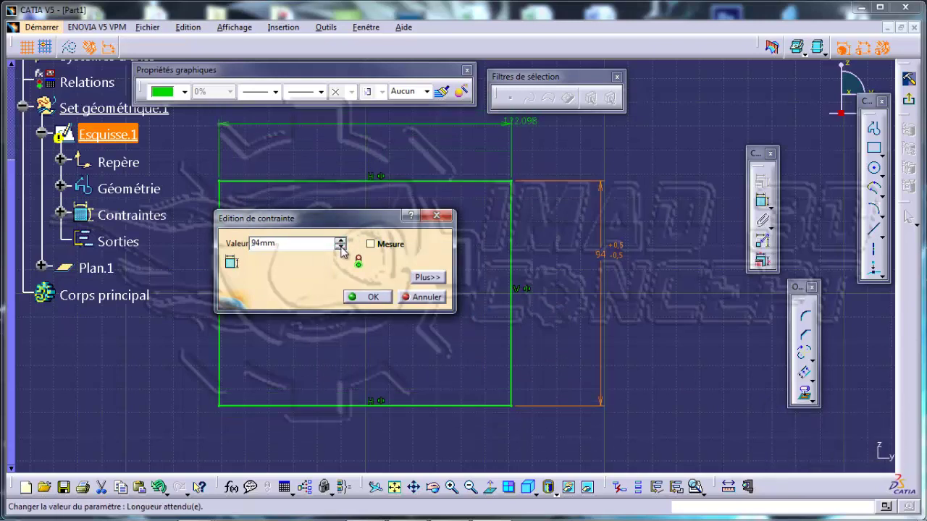
right_click(310, 245)
mouse_move(403, 321)
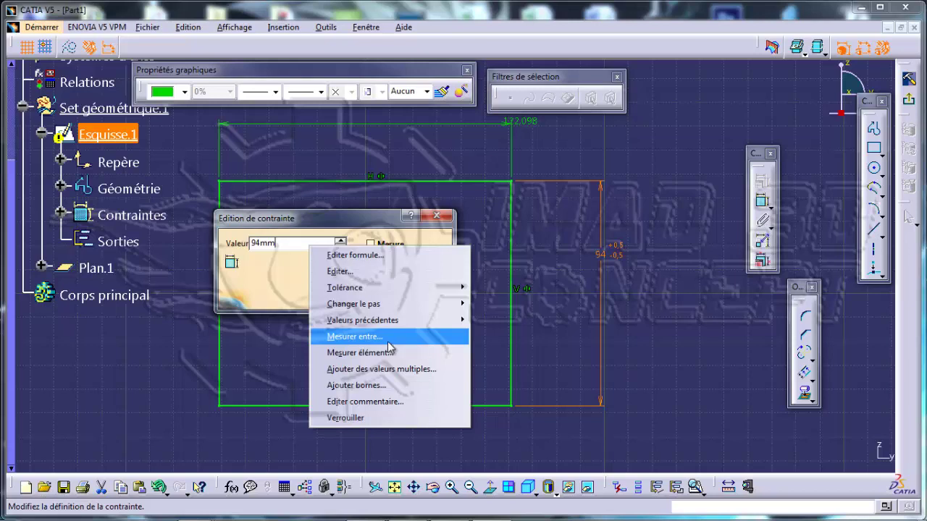
left_click(369, 225)
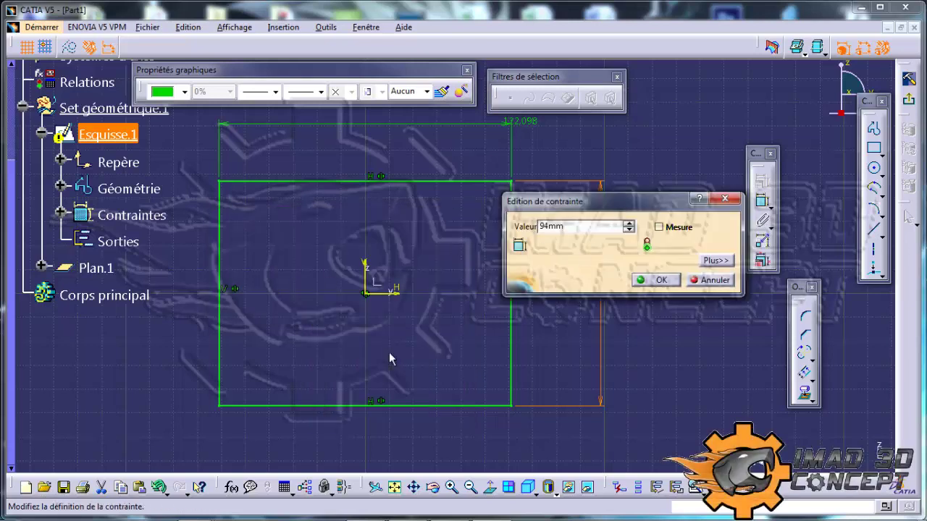
left_click(667, 281)
- Draw a near-vertical line to the right of the rectangle and give it a vertical constraint
middle_click_drag(437, 267, 439, 304)
left_click(705, 219)
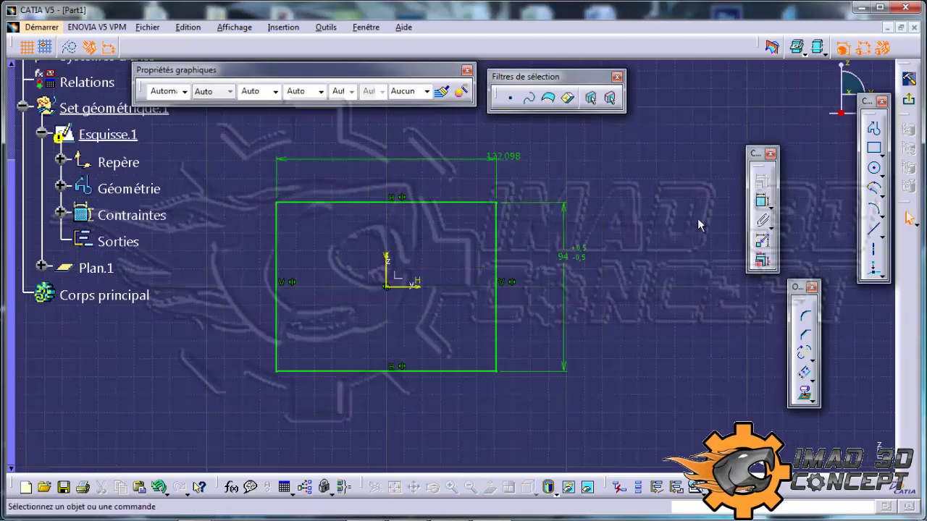
left_click(874, 229)
left_click(683, 213)
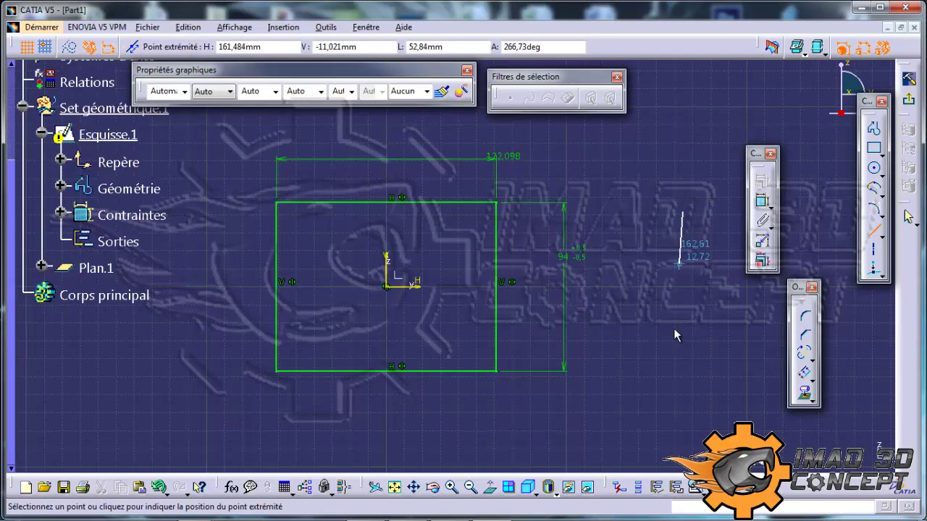
left_click(677, 343)
right_click(680, 288)
mouse_move(695, 489)
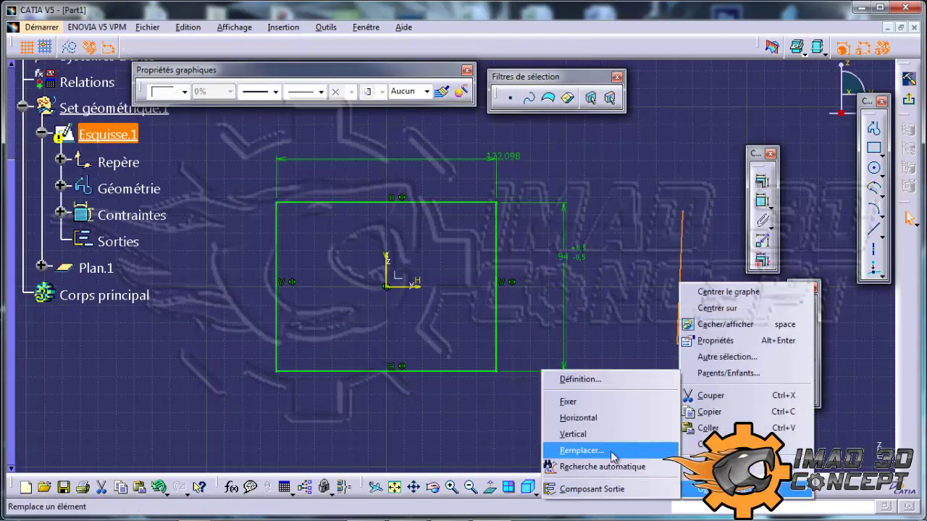
left_click(573, 435)
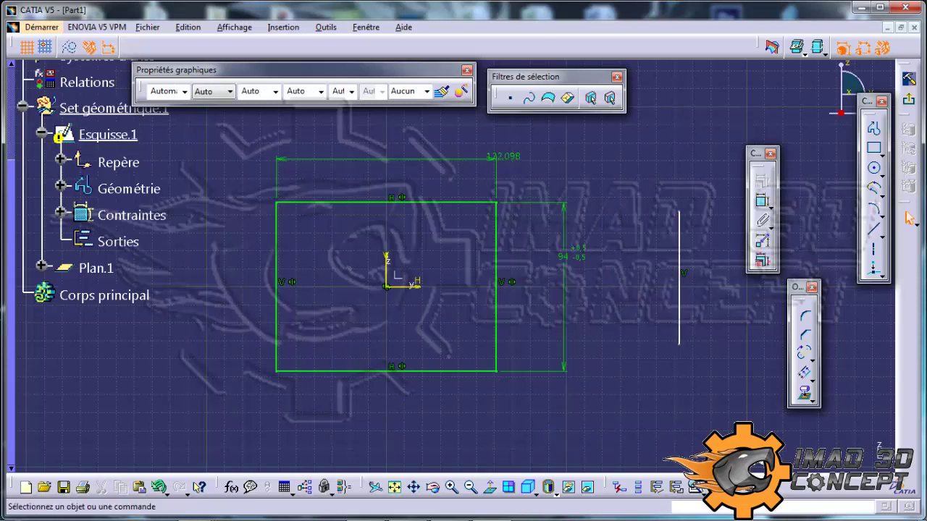
- Dimension the distance between the vertical axis and the separate vertical line
middle_click_drag(578, 244, 579, 248)
left_click(762, 201)
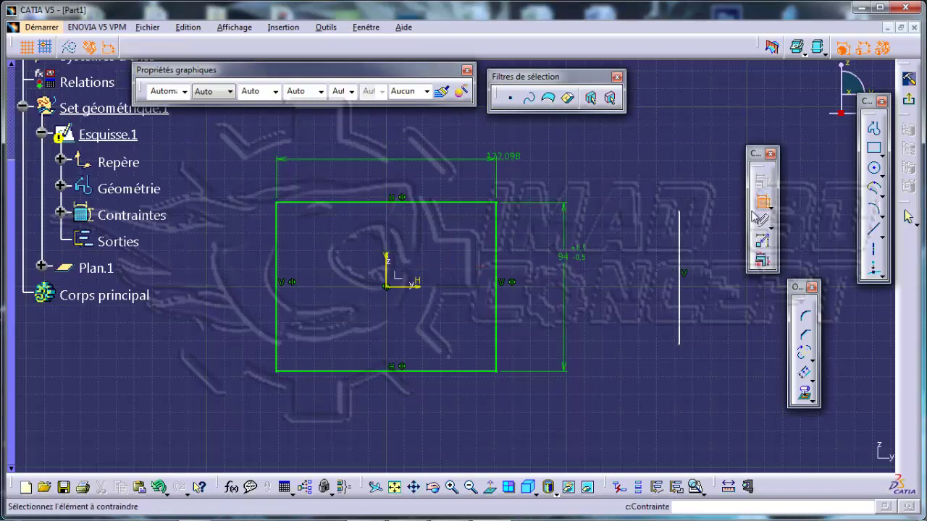
left_click(387, 265)
left_click(680, 265)
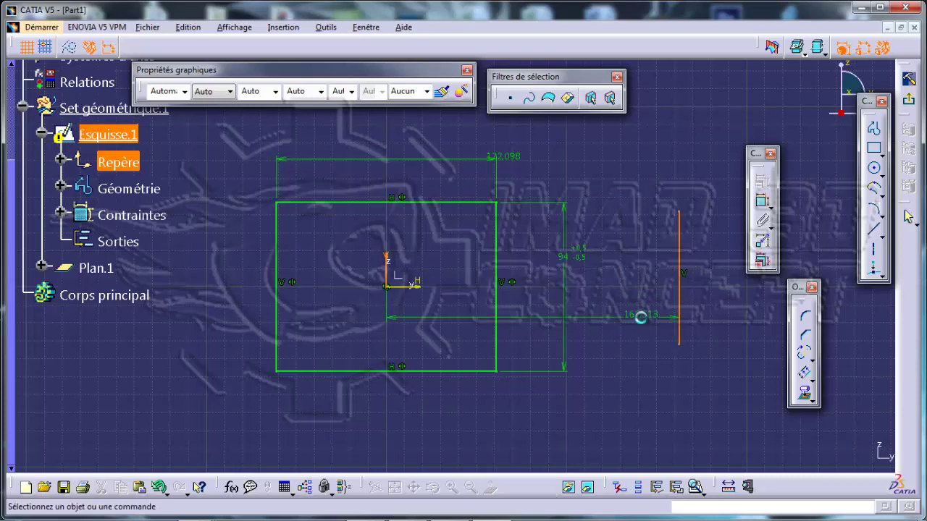
- Edit the rectangle's width value with Mesurer entre, measuring from the vertical axis to the separate vertical line
left_click(640, 317)
double_click(503, 156)
right_click(590, 236)
left_click(638, 306)
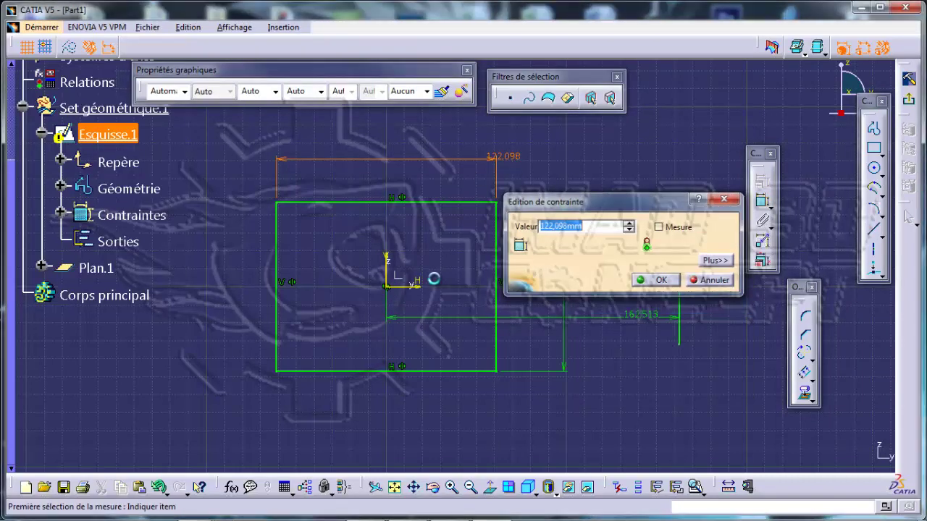
middle_click_drag(413, 277, 357, 271)
left_click(331, 254)
middle_click_drag(441, 253, 340, 252)
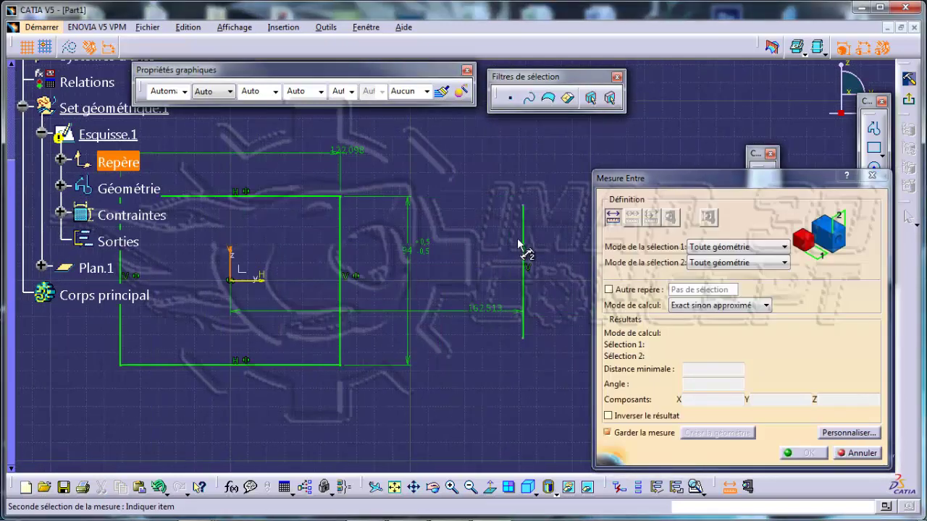
left_click(524, 242)
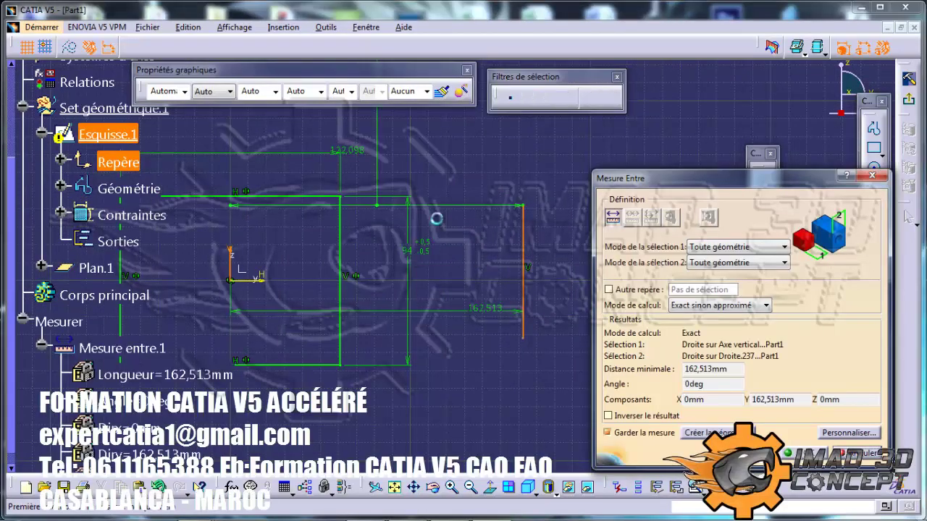
- Keep the axis-to-line measurement as the rectangle's width and accept the constraint edit
middle_click_drag(440, 198, 449, 259)
scroll(449, 259, "down", 2)
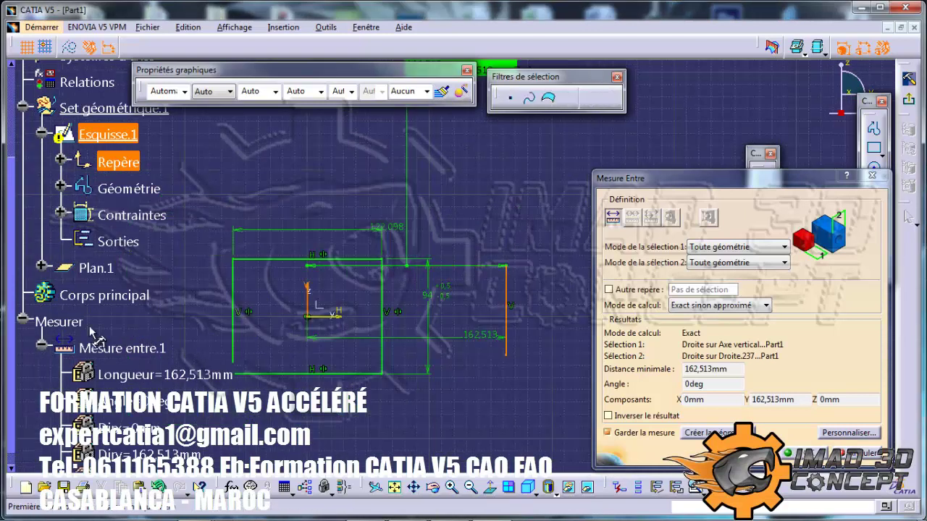
scroll(116, 380, "down", 1)
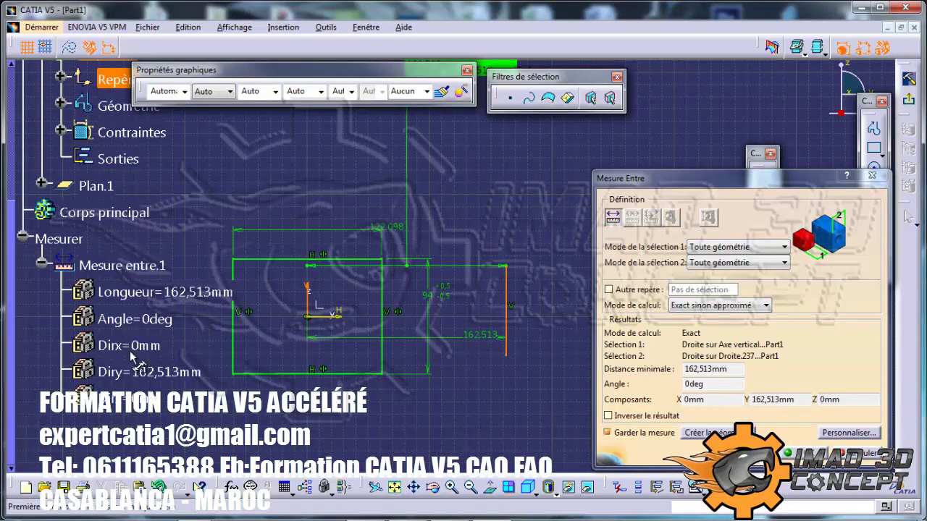
middle_click_drag(481, 203, 476, 285)
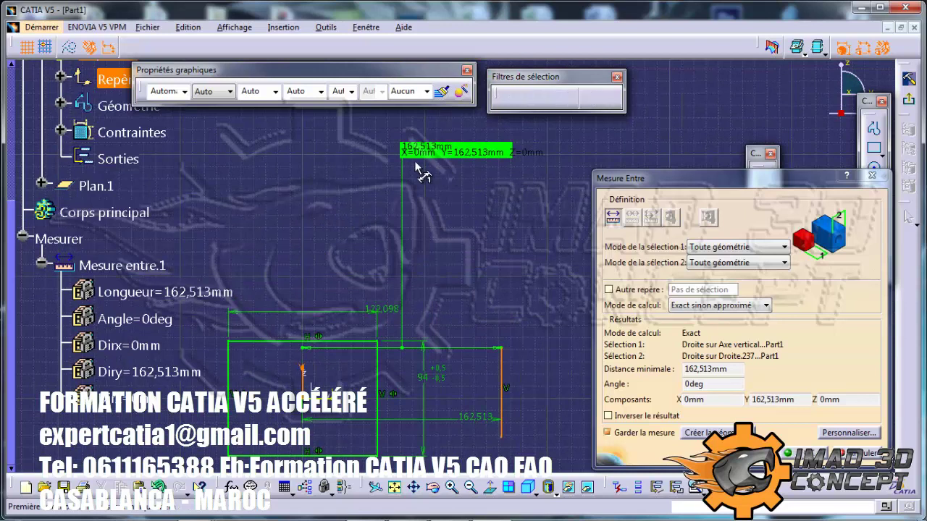
left_click(789, 450)
middle_click_drag(348, 308, 358, 305)
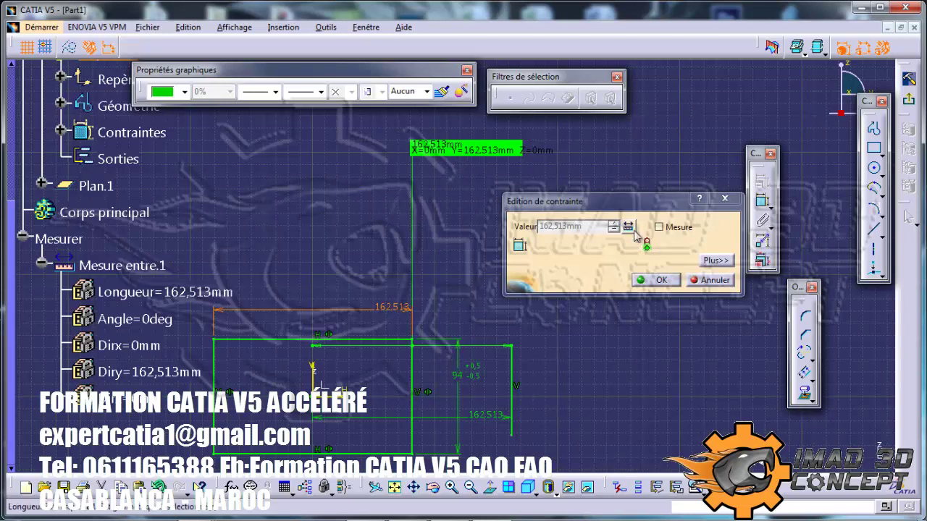
left_click(657, 281)
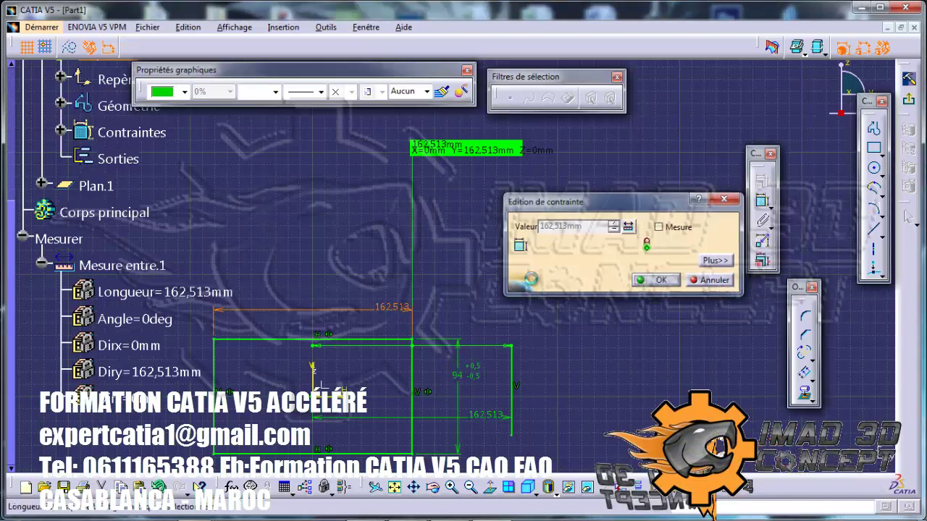
- Set the distance between the vertical axis and the separate vertical line to 50 mm
middle_click_drag(443, 338, 511, 254)
mouse_move(393, 360)
middle_mouse_down()
mouse_move(464, 294)
mouse_move(548, 368)
middle_mouse_up()
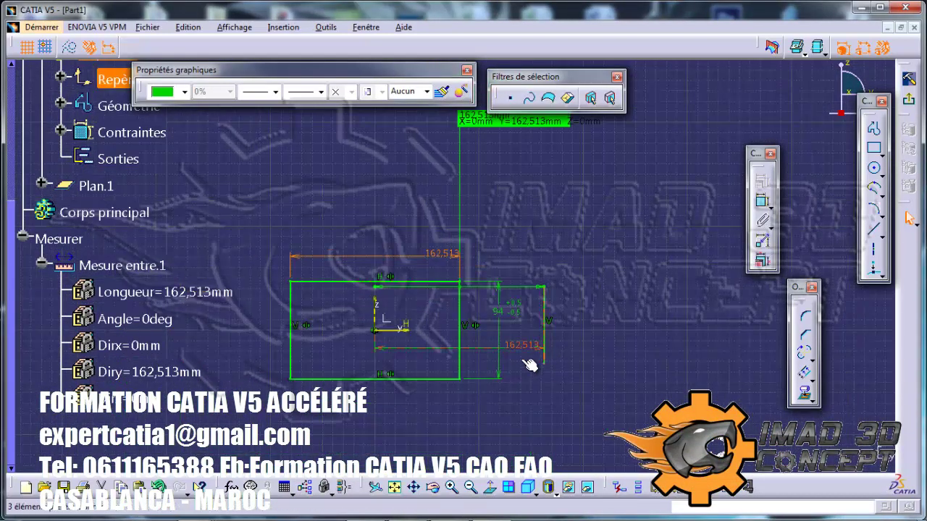
double_click(523, 349)
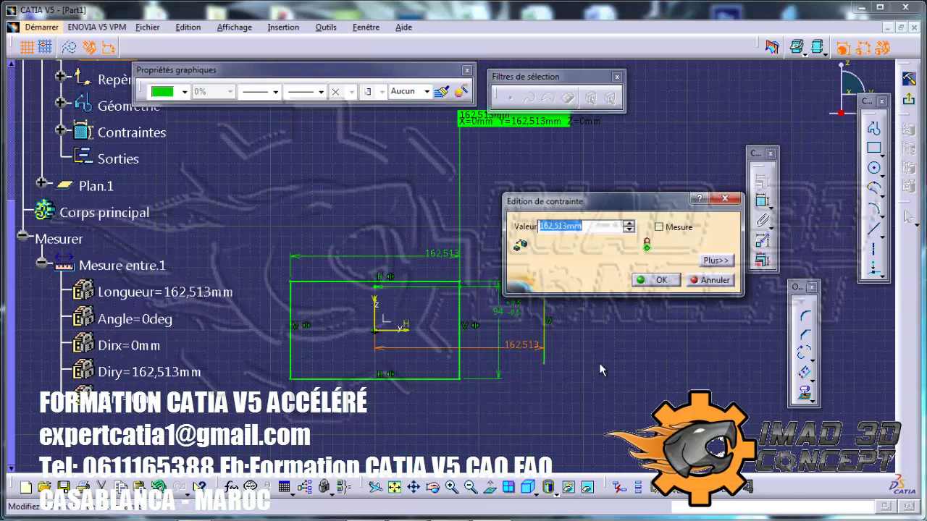
type("50")
key("Return")
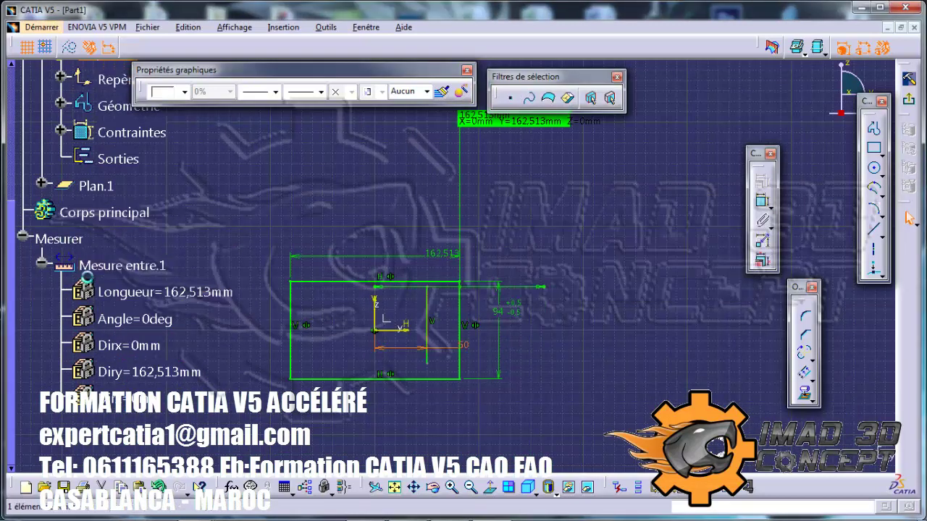
left_click(107, 270)
right_click(100, 268)
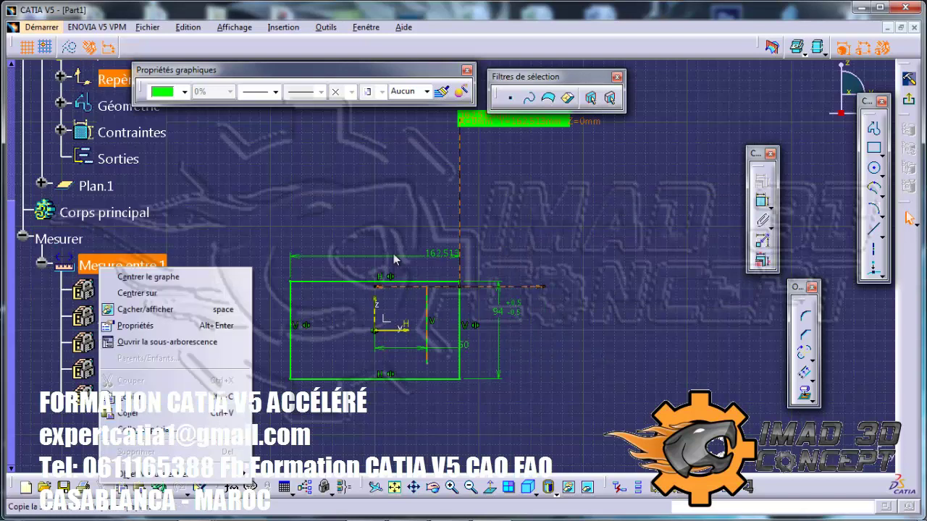
left_click(148, 431)
right_click(517, 129)
mouse_move(557, 336)
left_click(683, 243)
left_click(502, 250)
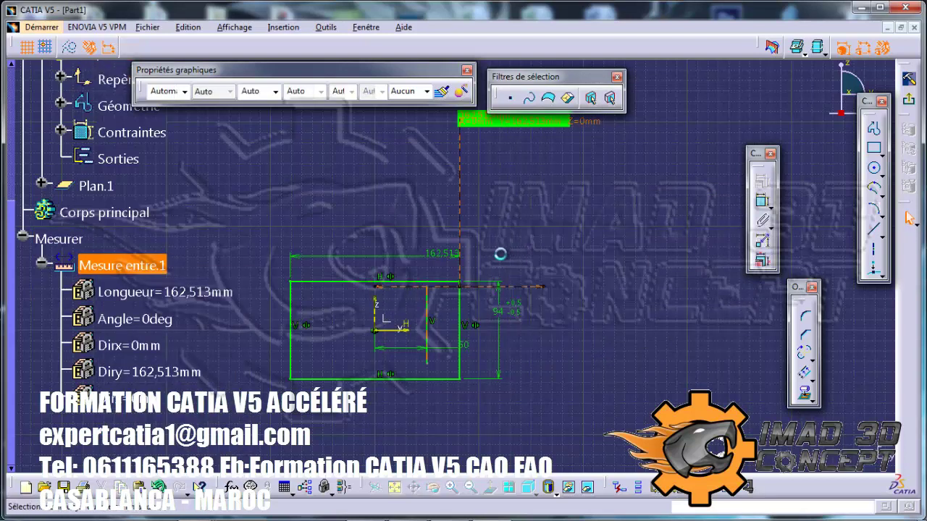
- Exit the sketch to update the measurement and the rectangle width linked to it
middle_click_drag(376, 222, 332, 310)
scroll(32, 220, "up", 3)
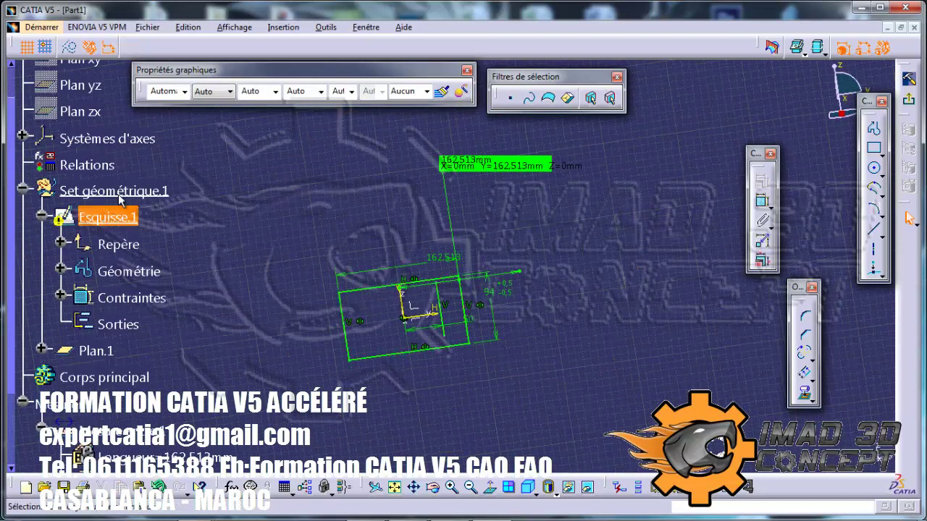
right_click(117, 194)
left_click(530, 218)
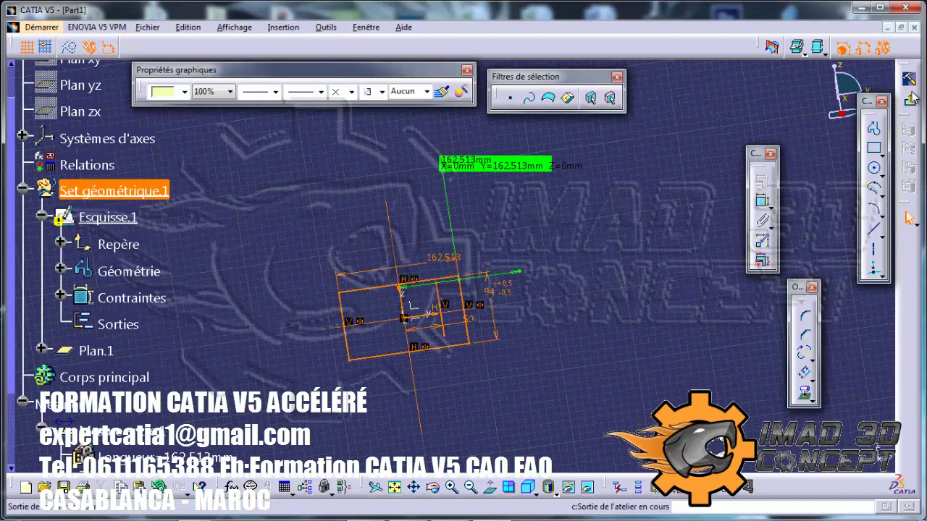
left_click(503, 310)
mouse_move(493, 271)
middle_mouse_down()
mouse_move(346, 321)
mouse_move(324, 310)
middle_mouse_up()
mouse_move(434, 293)
middle_mouse_down()
mouse_move(399, 313)
mouse_move(598, 321)
mouse_move(576, 315)
middle_mouse_up()
mouse_move(366, 332)
middle_mouse_down()
mouse_move(406, 275)
mouse_move(632, 289)
middle_mouse_up()
- Measure the length of the rectangle's upper edge and close the measurement without keeping it
left_click(620, 486)
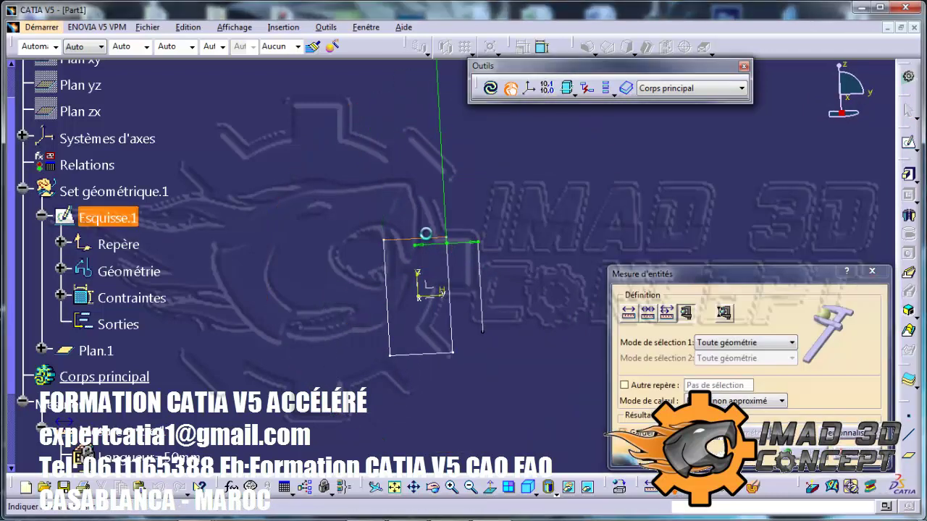
left_click(427, 239)
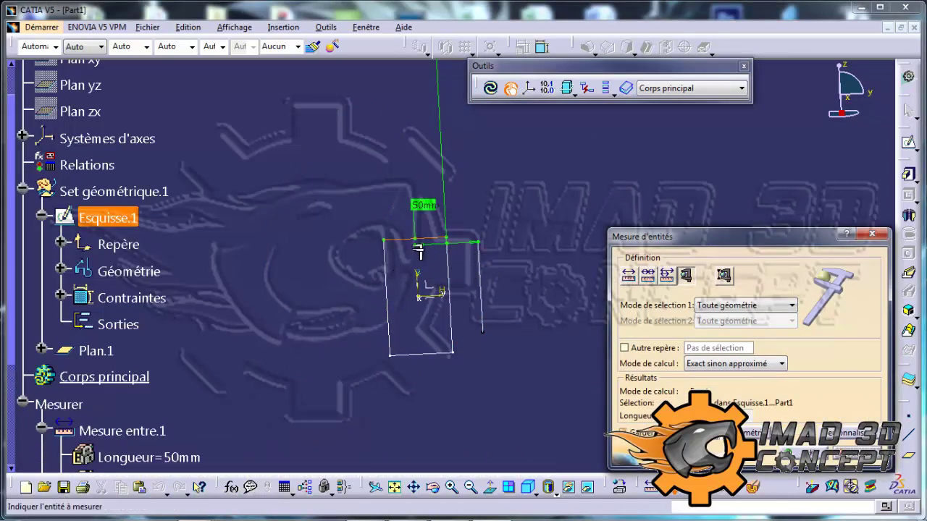
middle_click_drag(458, 172, 454, 267)
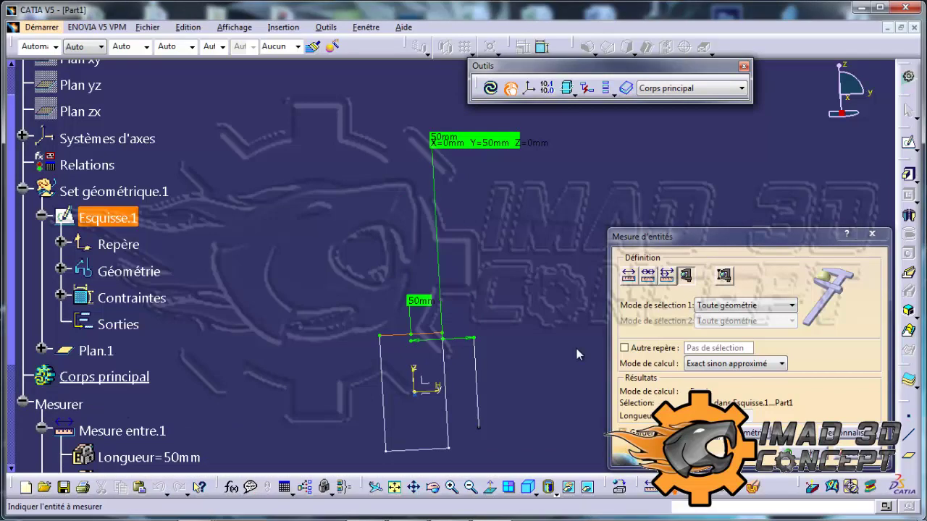
left_click(872, 234)
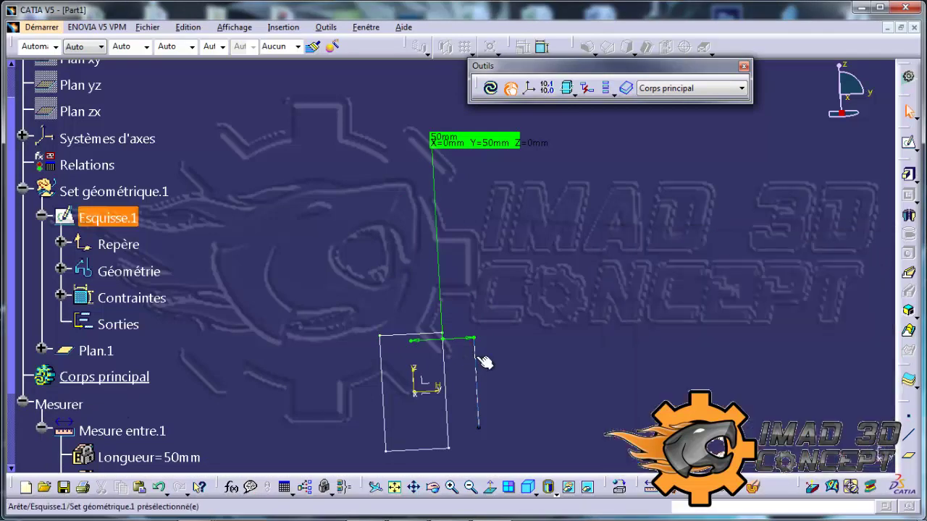
- Reopen the rectangle's sketch for editing and select the line's distance constraint
double_click(476, 356)
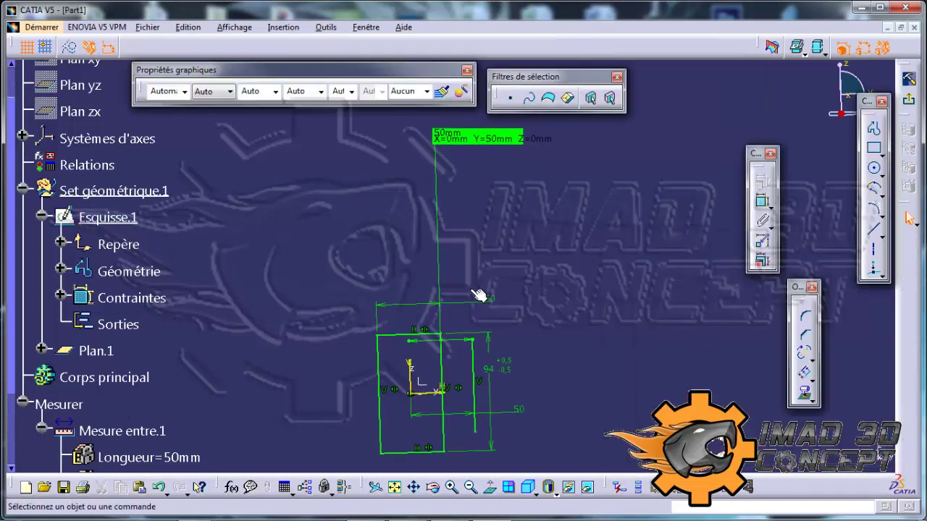
left_click(476, 141)
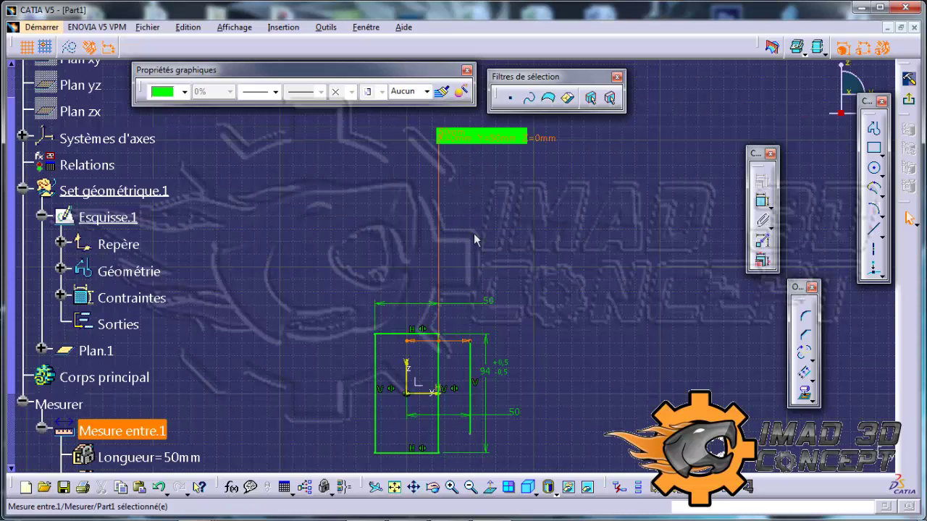
left_click(452, 411)
left_click(456, 416)
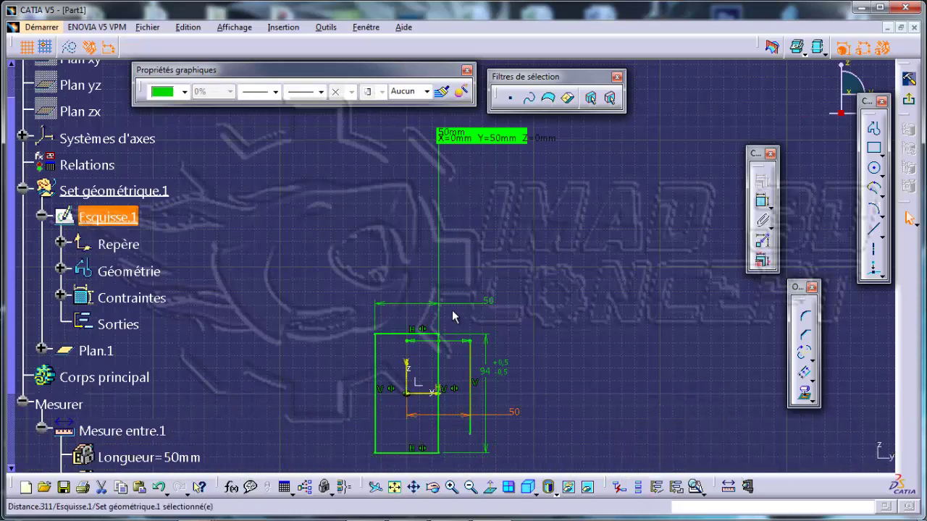
- Review the measurement driving the rectangle's width, cancel out of it and remove the width's link to the measurement
double_click(428, 303)
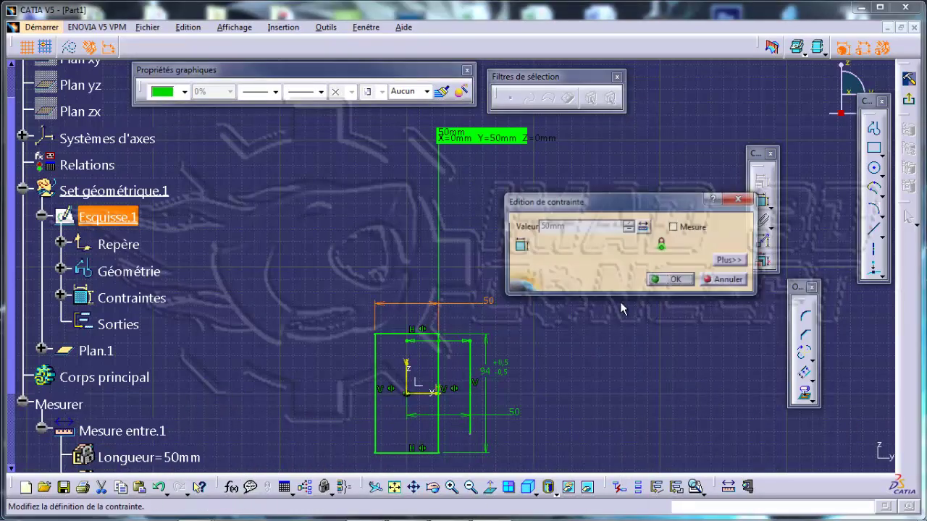
left_click(643, 227)
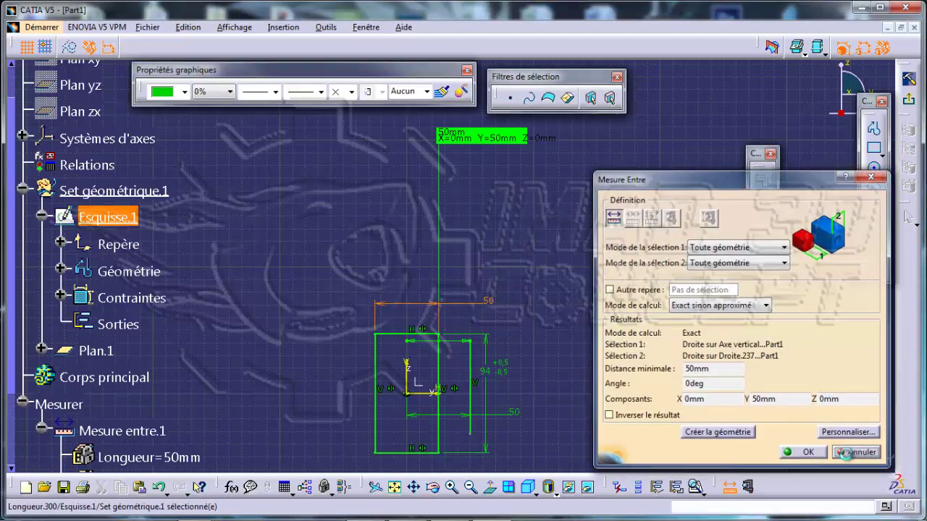
left_click(856, 454)
right_click(570, 227)
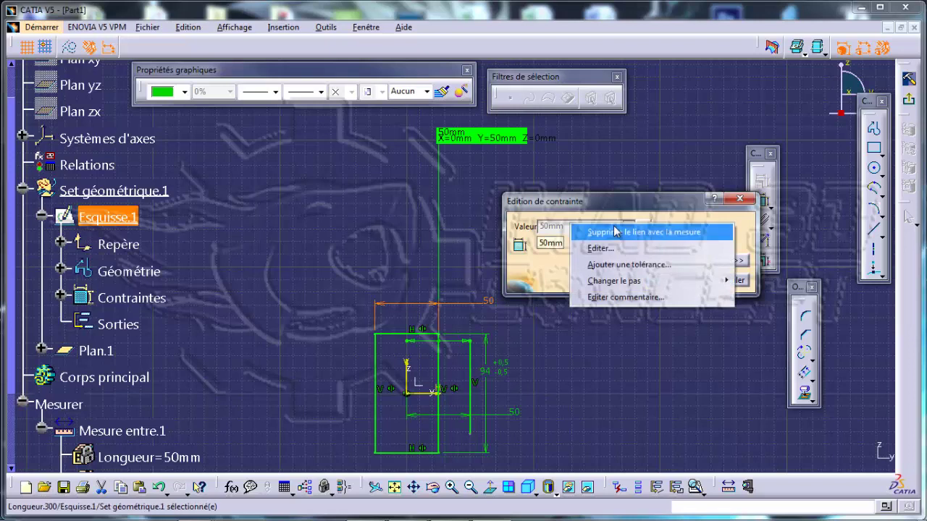
left_click(614, 231)
- Link the rectangle's width to the measured length of the separate vertical line, keeping the measurement, and remove that link again
right_click(593, 229)
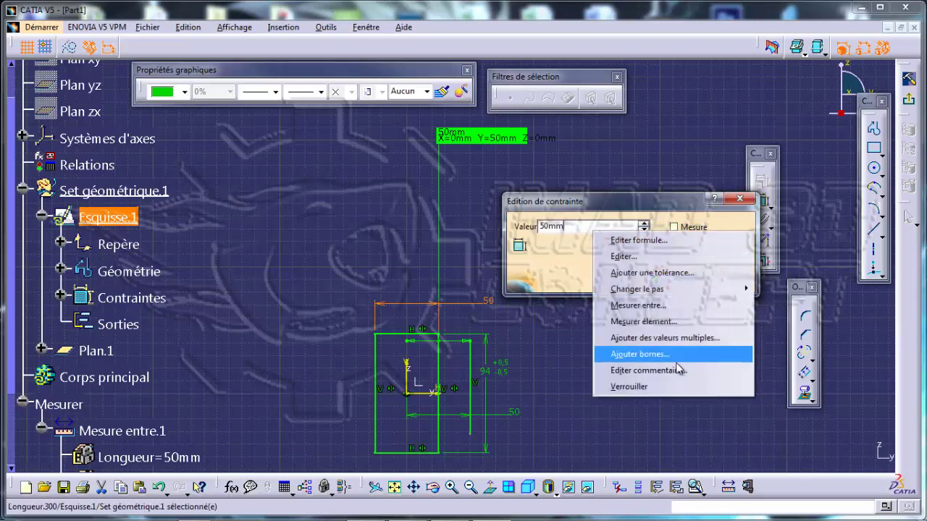
left_click(674, 326)
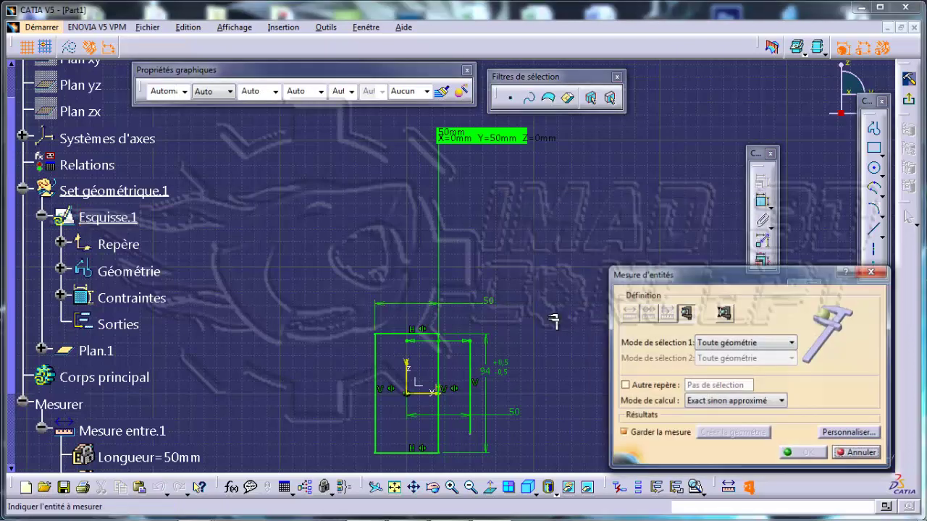
left_click(478, 381)
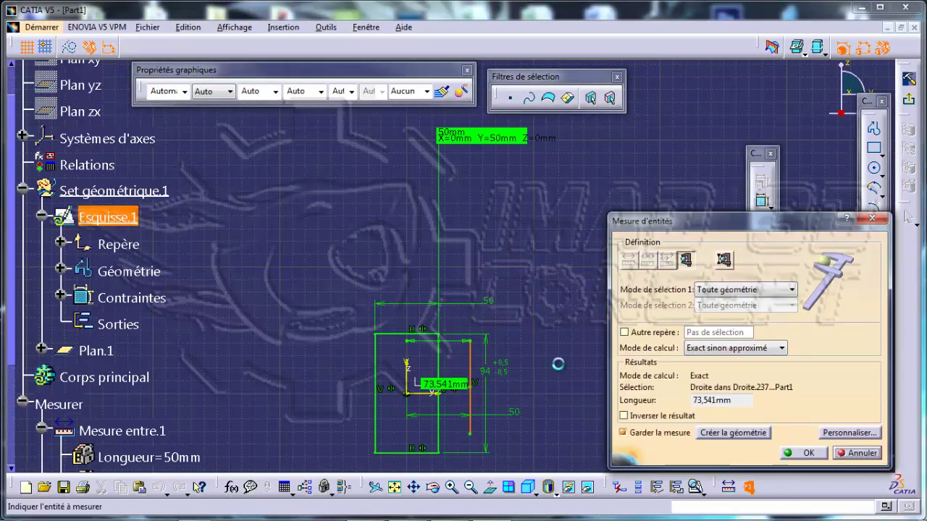
left_click(796, 454)
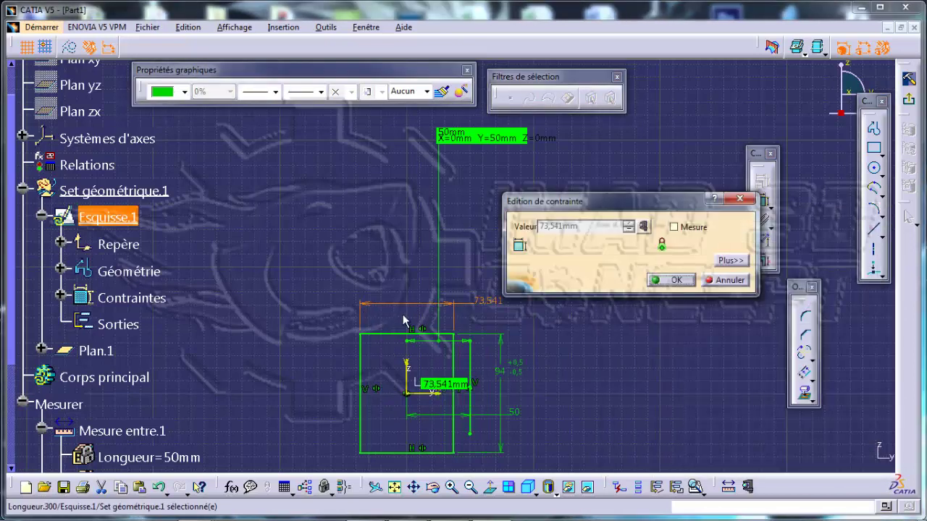
right_click(610, 228)
left_click(640, 235)
- Add bounds to the rectangle's width value, with a lower bound of 10 mm and an upper bound of 80 mm
right_click(593, 228)
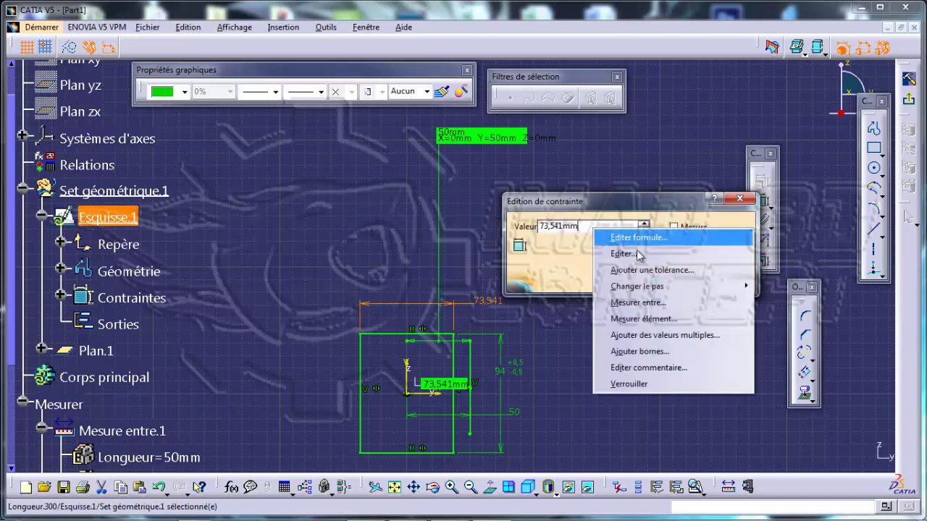
left_click(640, 352)
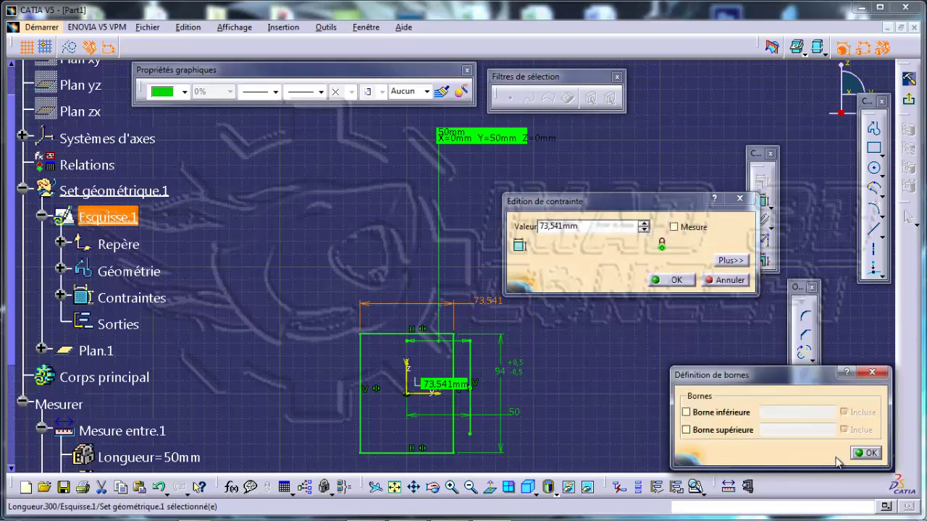
left_click(721, 413)
left_click(720, 430)
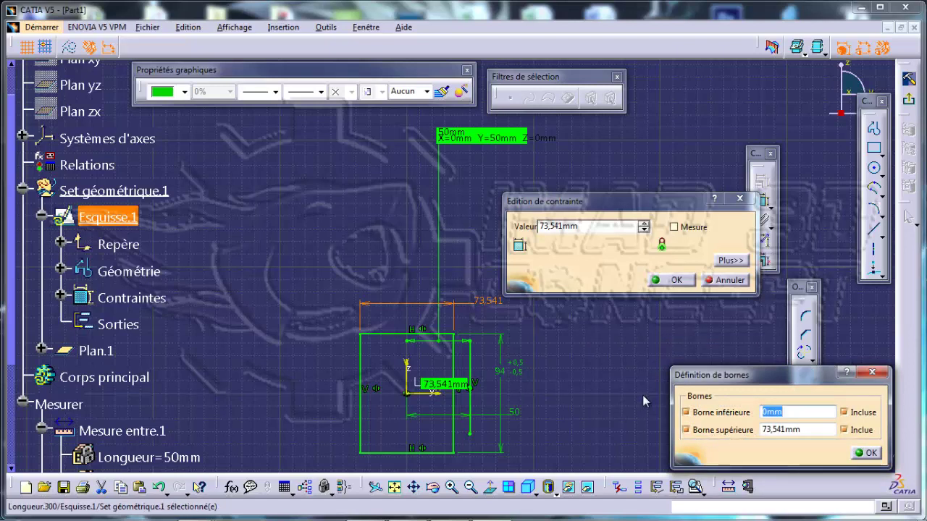
type("10")
key("Tab")
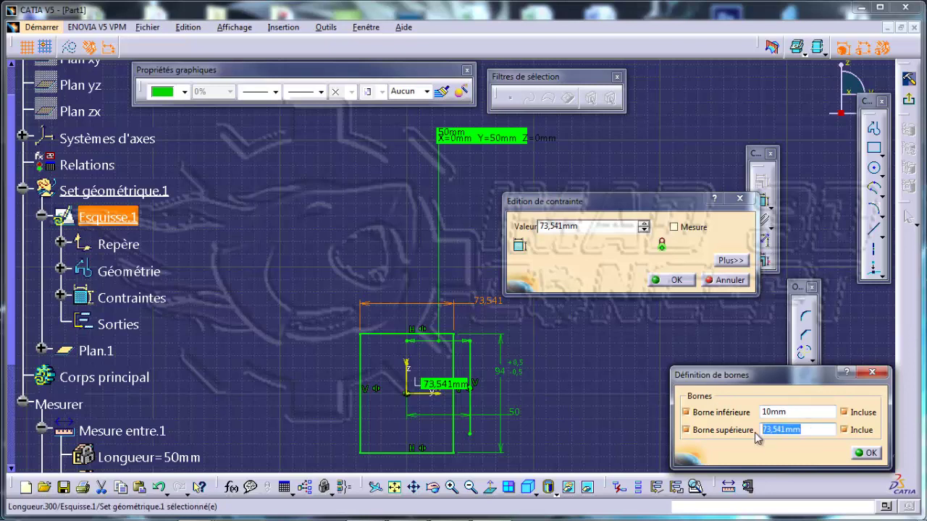
type("80mm")
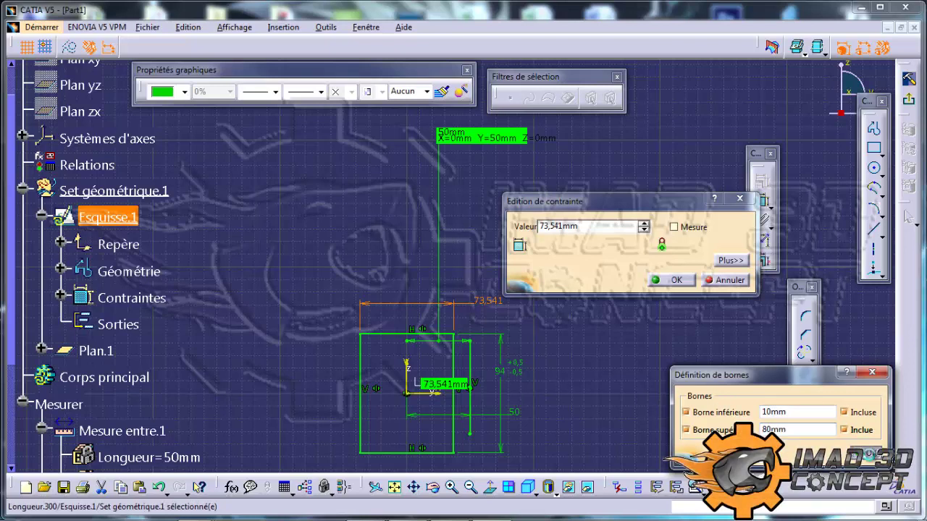
left_click(869, 454)
- Try to set the rectangle's width to 9 mm, below its lower bound
left_click_drag(582, 228, 483, 232)
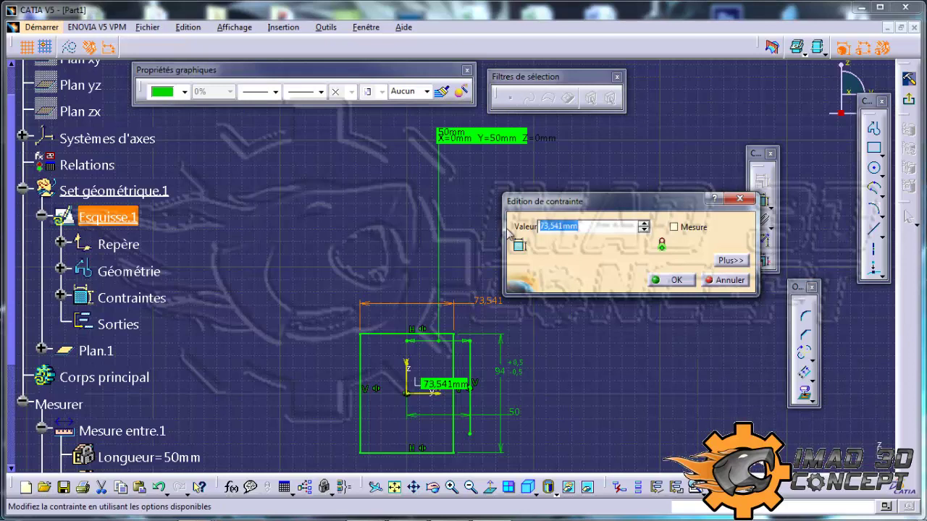
key("Return")
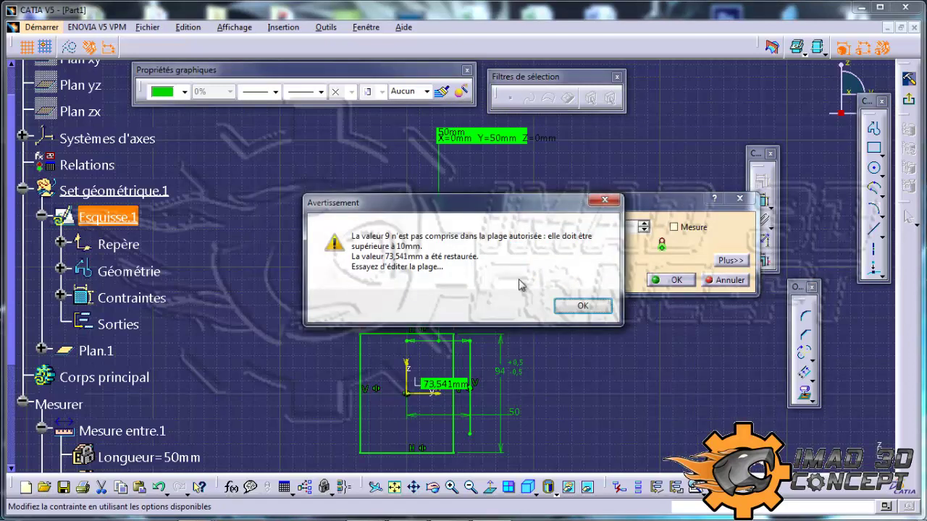
left_click(582, 307)
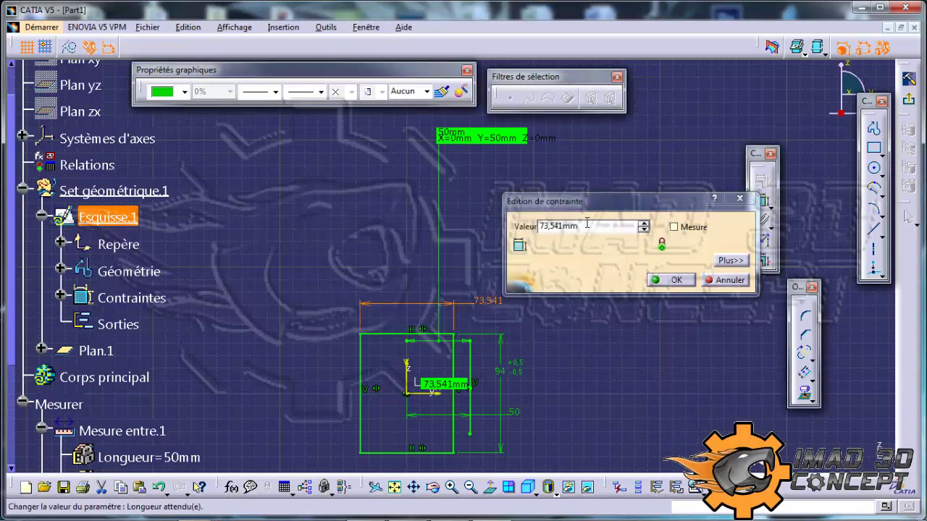
- Set the rectangle's width to 12 mm, within the defined bounds, and accept the constraint edit
type("12")
key("Return")
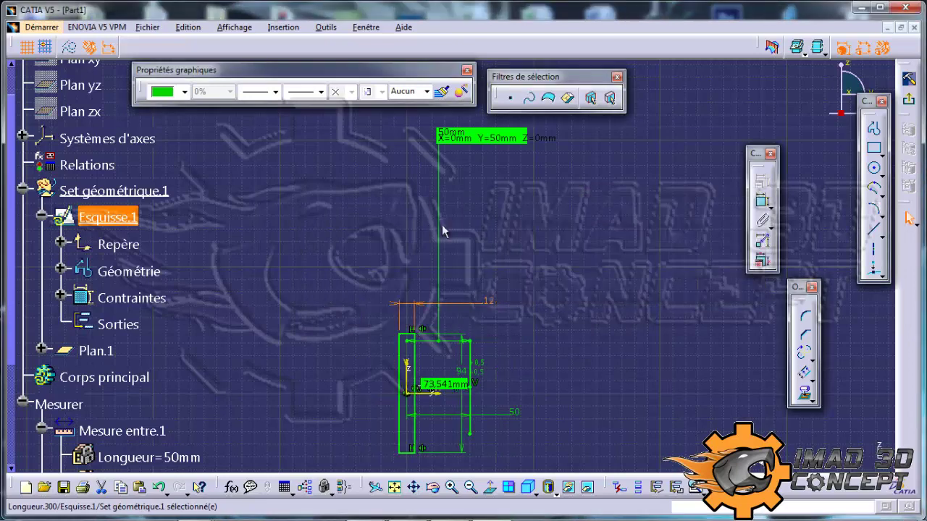
- Open the rectangle's width constraint for editing
double_click(475, 303)
double_click(478, 300)
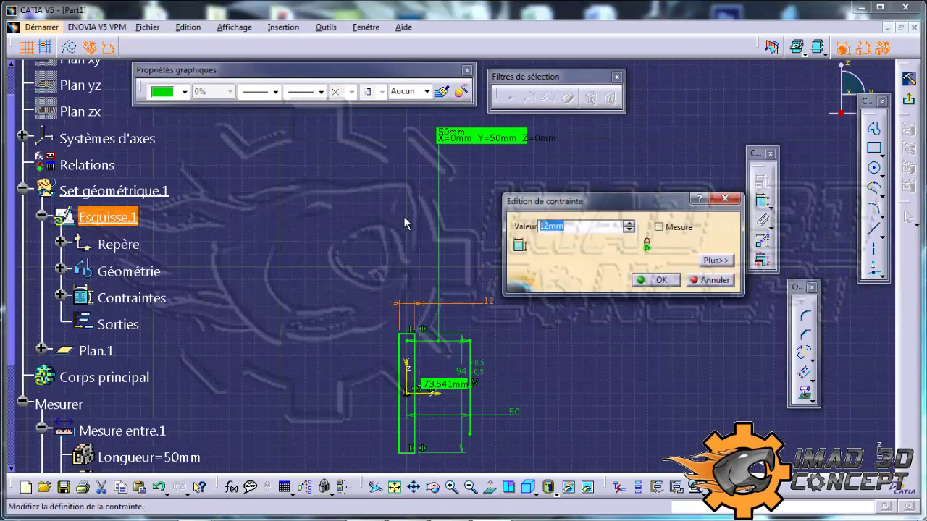
- Try a width of 85 mm for the rectangle and set it to 80 mm instead
type("85")
key("Return")
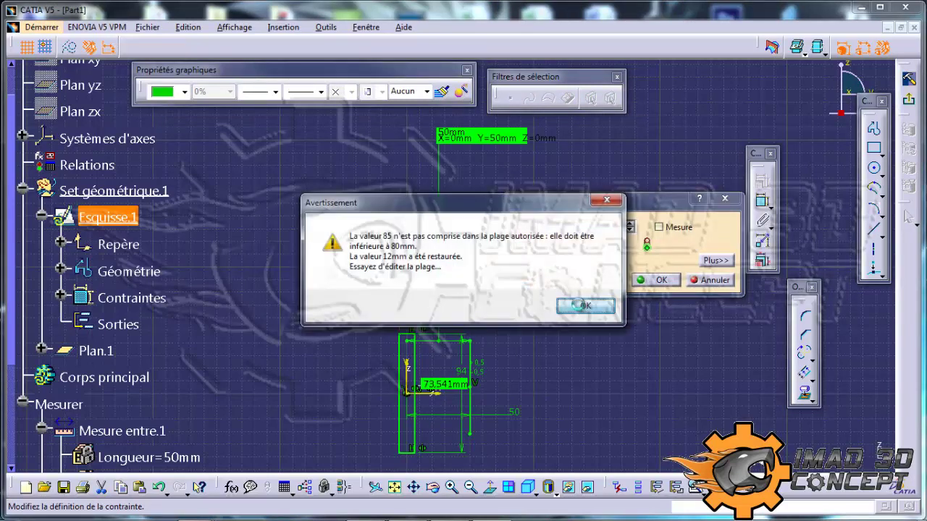
left_click(583, 307)
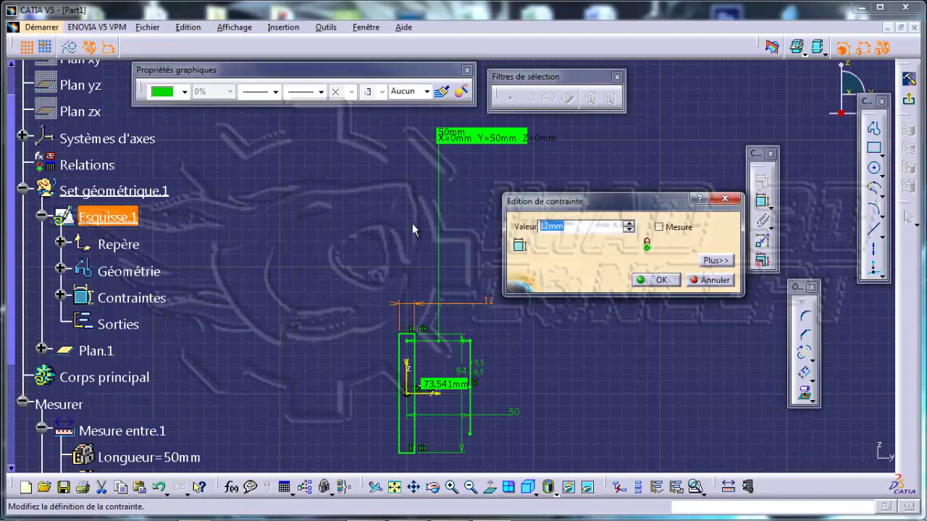
type("80")
key("Return")
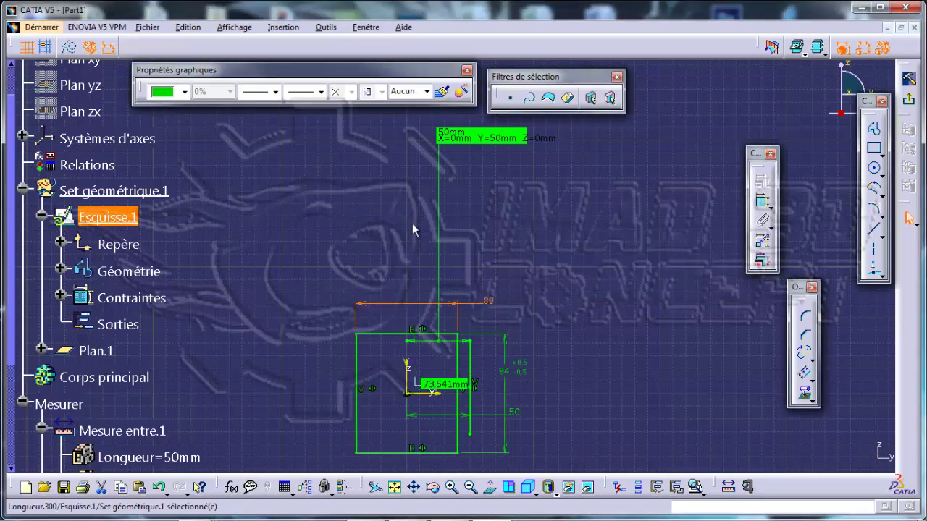
- Remove the bounds from the rectangle's width constraint
double_click(486, 301)
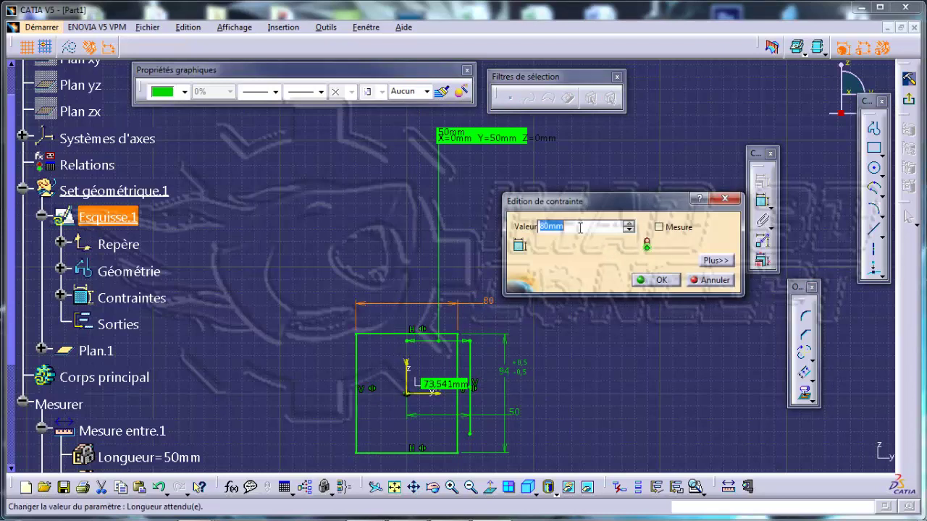
right_click(573, 227)
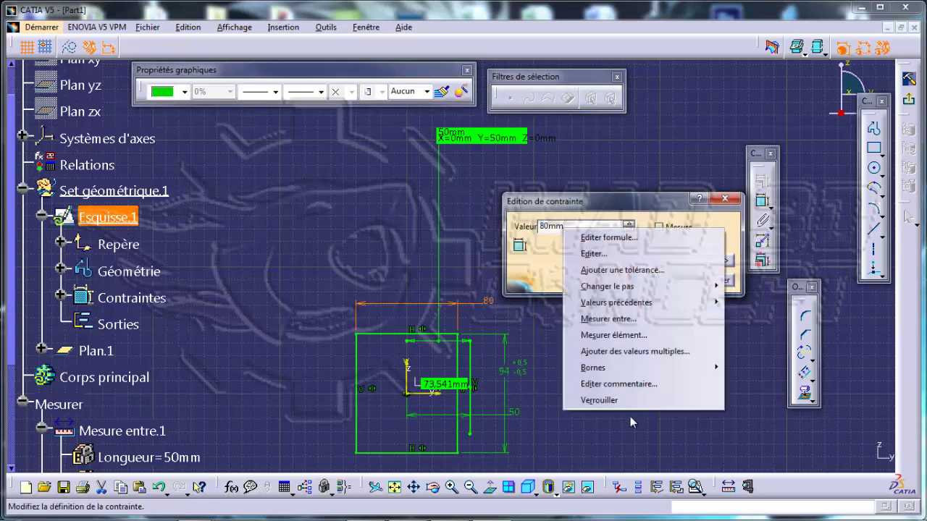
mouse_move(644, 370)
left_click(756, 386)
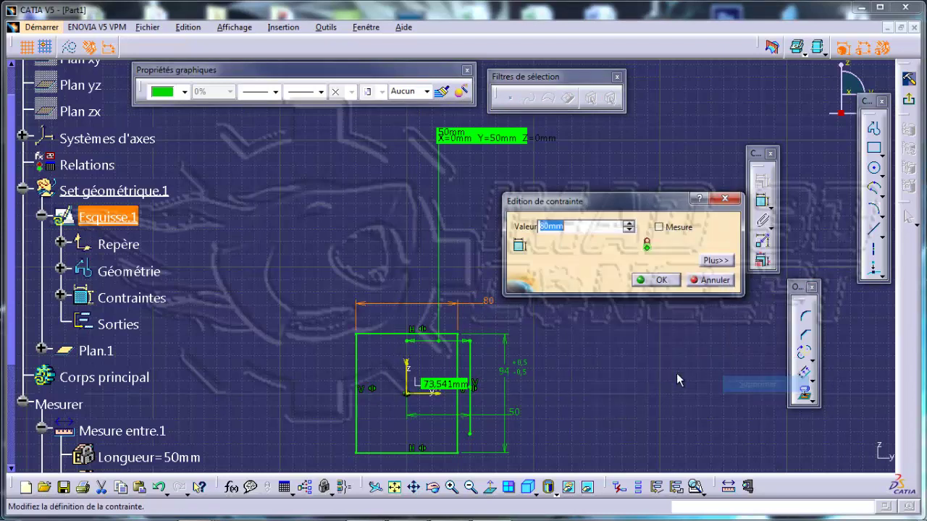
- Lock the rectangle's width value, unlock it again and leave the constraint editor
right_click(587, 231)
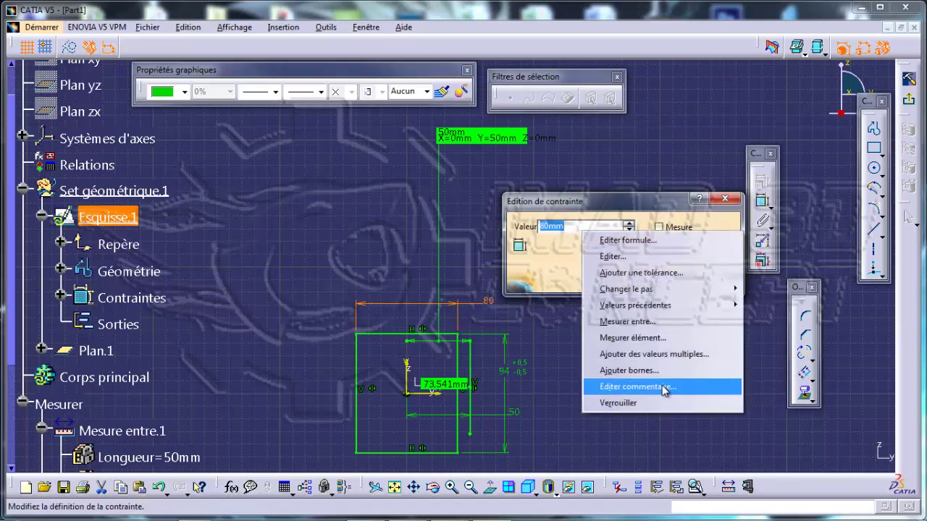
left_click(625, 404)
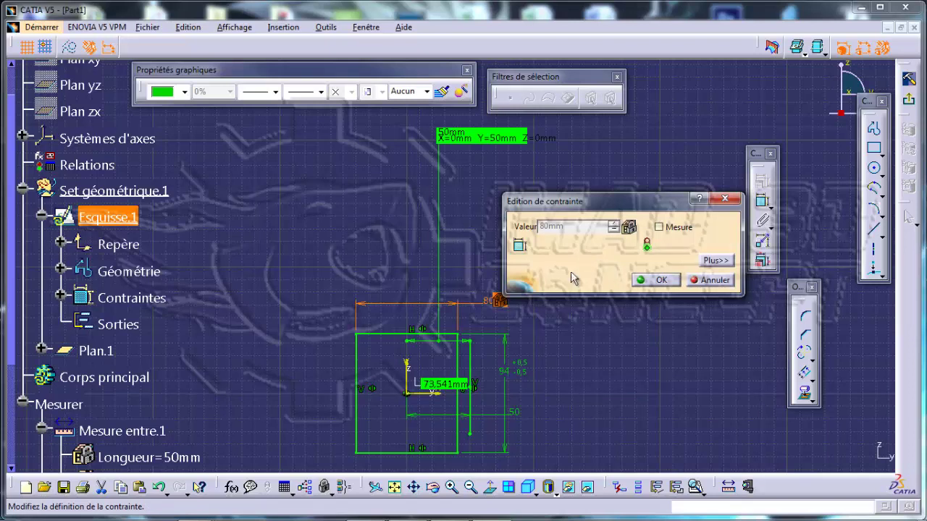
mouse_move(466, 325)
middle_mouse_down()
mouse_move(438, 264)
mouse_move(377, 225)
middle_mouse_up()
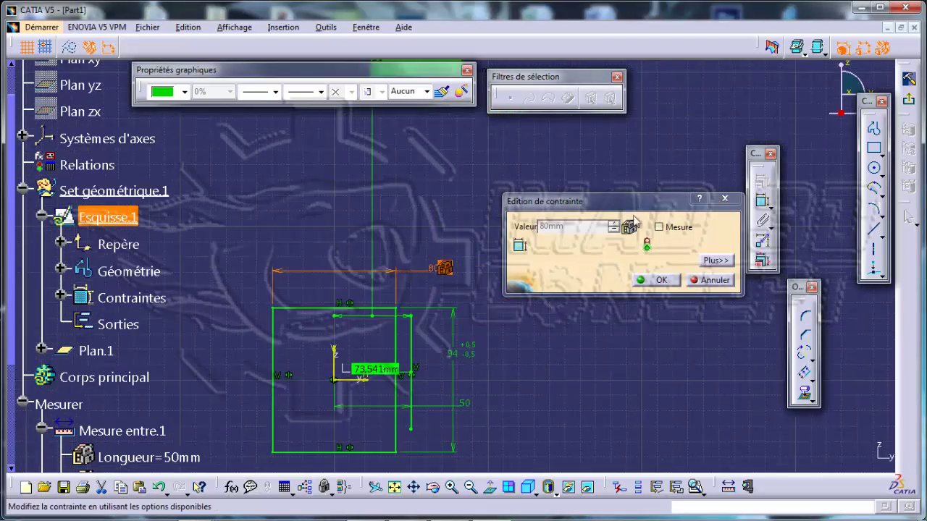
right_click(585, 227)
left_click(639, 347)
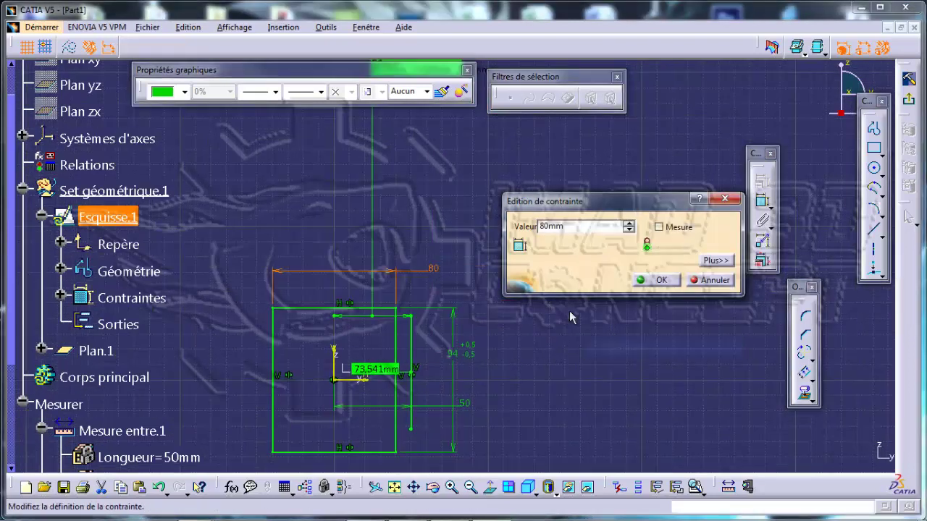
left_click(729, 201)
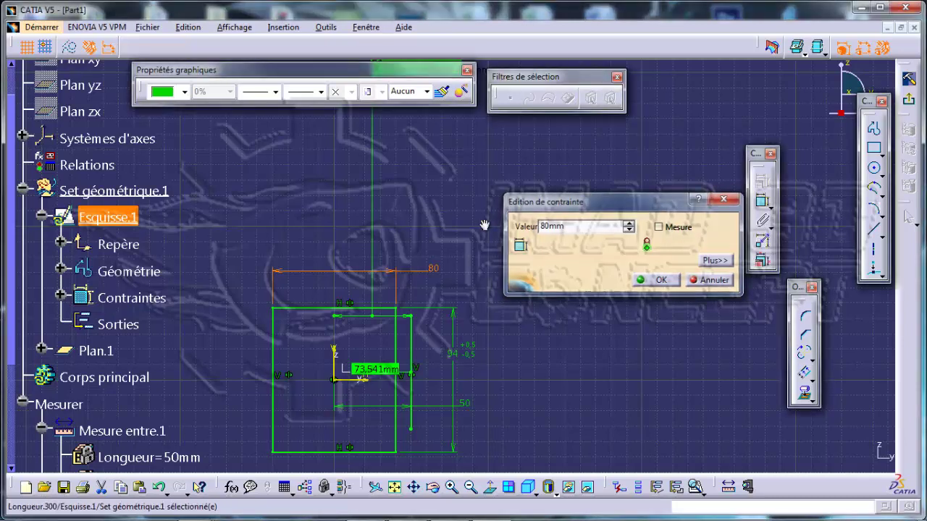
- Delete all geometry and constraints in the current sketch
middle_click_drag(476, 243, 472, 365)
left_click(567, 412)
key("ctrl+a")
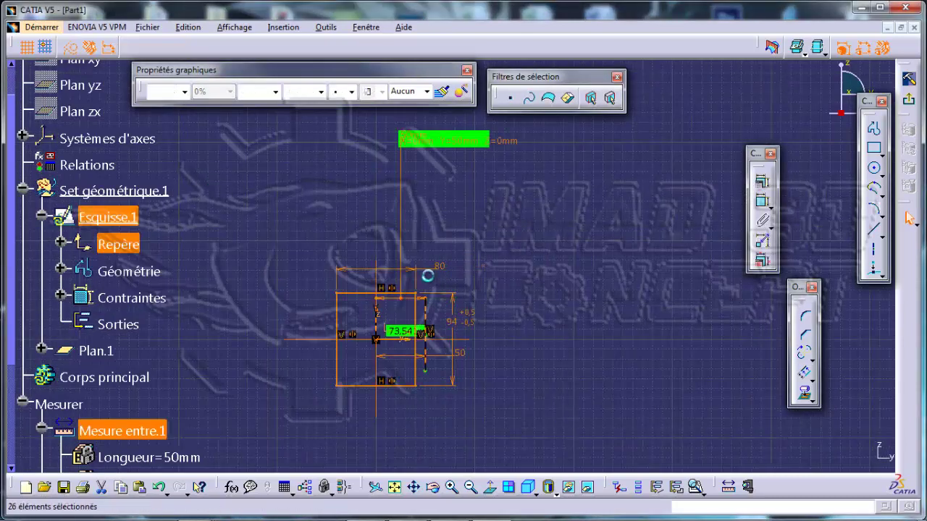
key("Delete")
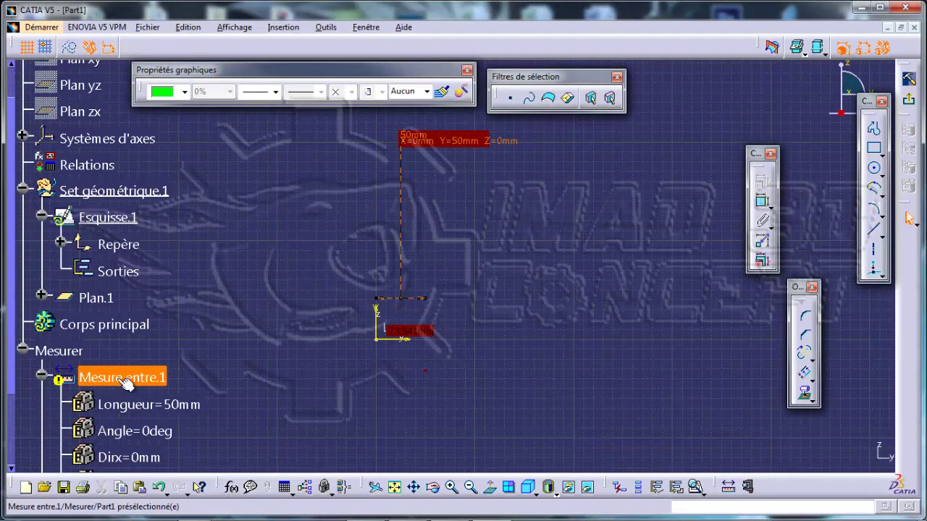
- Exit the sketch and delete the two leftover measurements, Mesure entre.1 and Bord de mesure.2
left_click(909, 78)
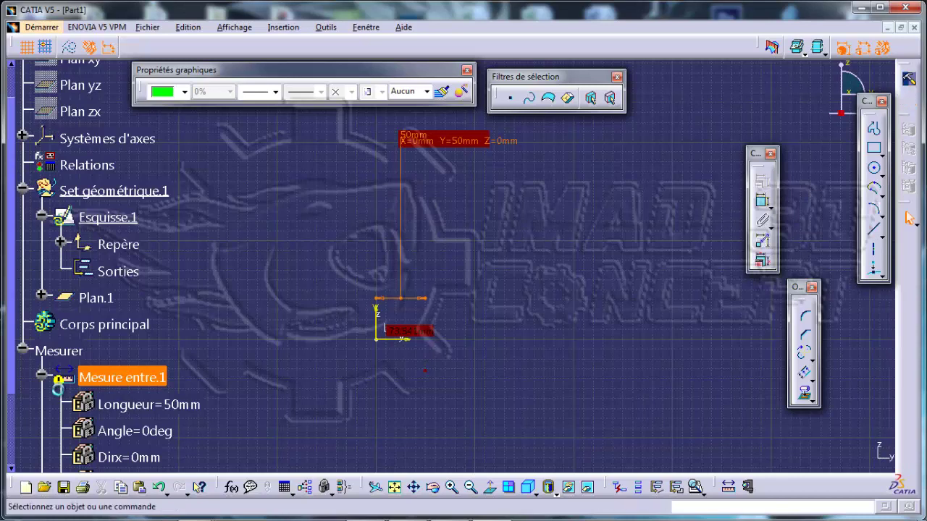
left_click(123, 298)
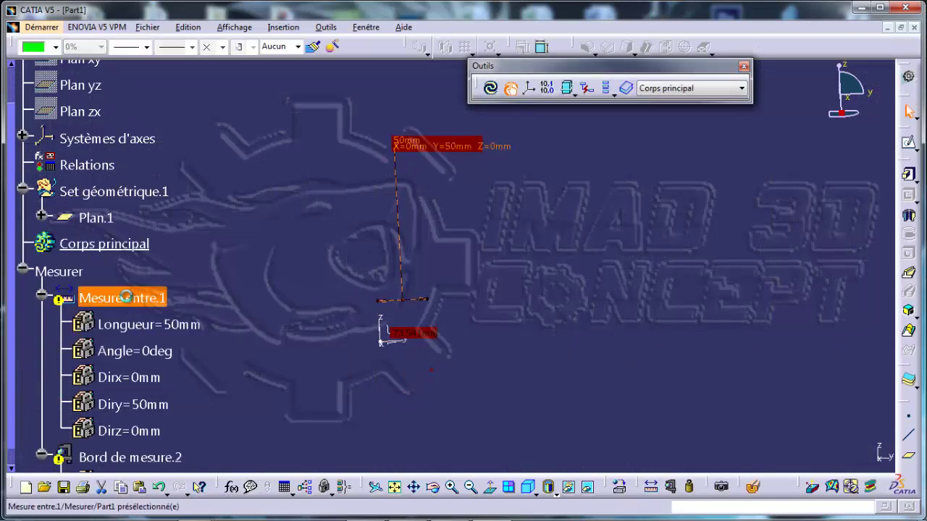
key("Delete")
left_click(135, 300)
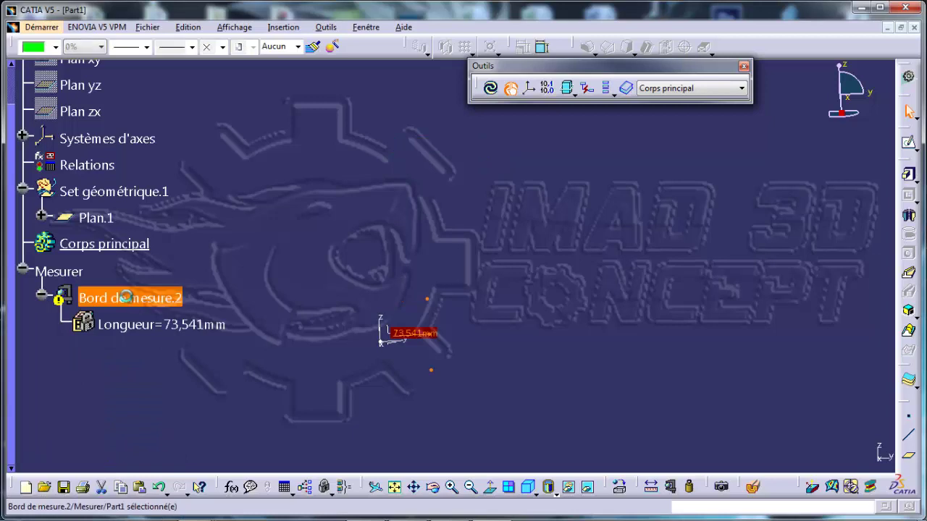
key("Delete")
left_click(109, 191)
left_click(435, 256)
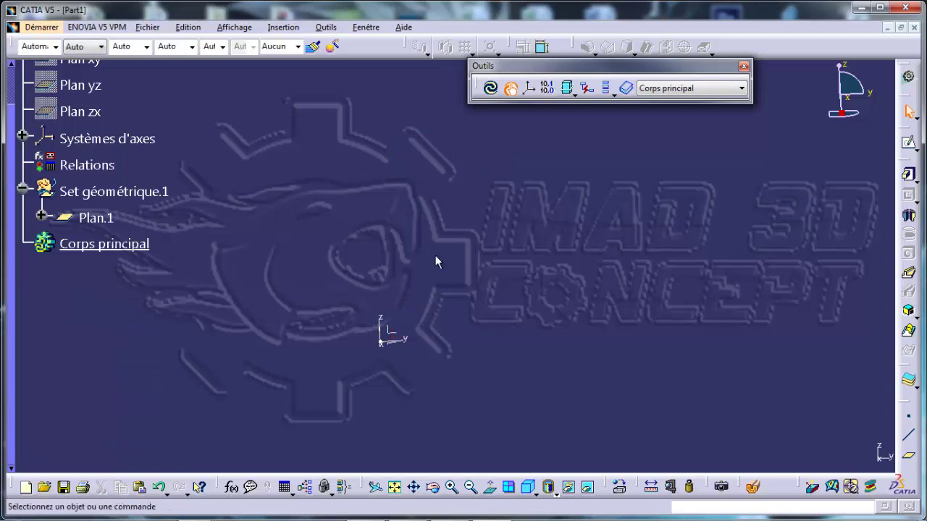
- Start a new sketch on the yz plane and begin a profile with a long horizontal upper edge above the origin
left_click(392, 334)
left_click(908, 141)
mouse_move(449, 319)
middle_mouse_down()
mouse_move(462, 310)
mouse_move(458, 279)
mouse_move(508, 198)
middle_mouse_up()
middle_click_drag(730, 129, 714, 224)
left_click(874, 129)
middle_click_drag(492, 168, 261, 167)
left_click(226, 149)
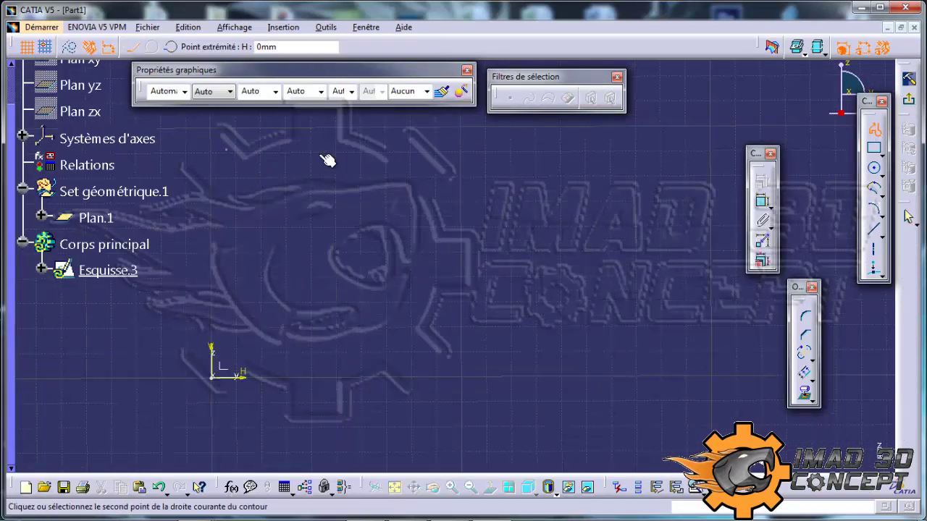
left_click(572, 144)
left_click(570, 233)
left_click(456, 230)
left_click(453, 326)
left_click(308, 319)
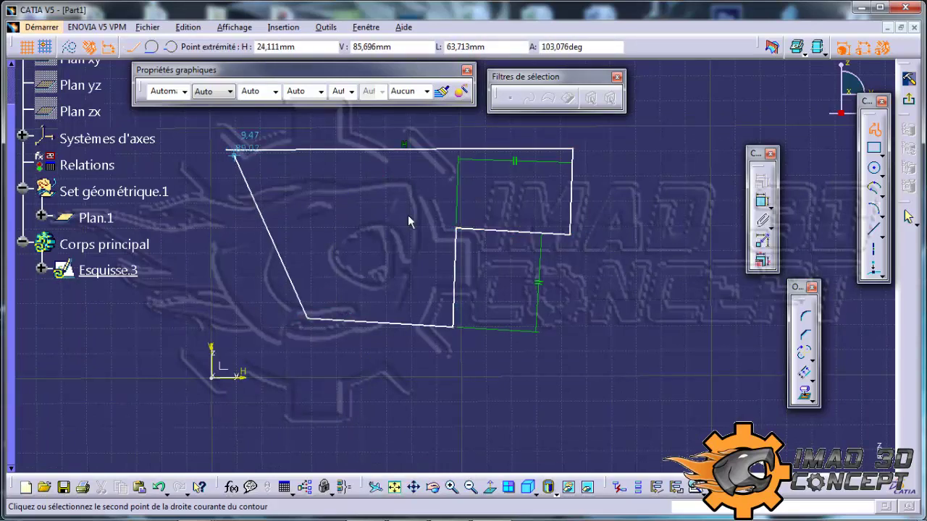
key("ctrl+z")
key("ctrl+z")
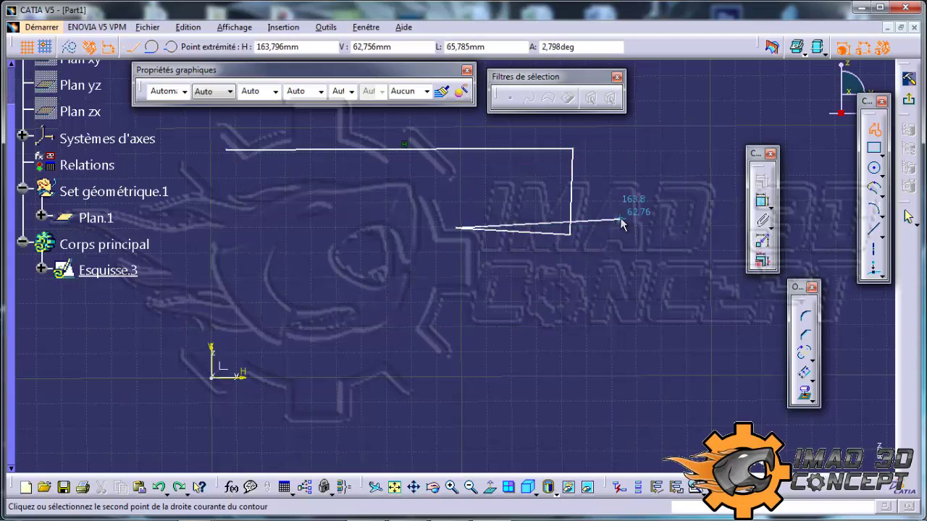
key("ctrl+z")
key("ctrl+z")
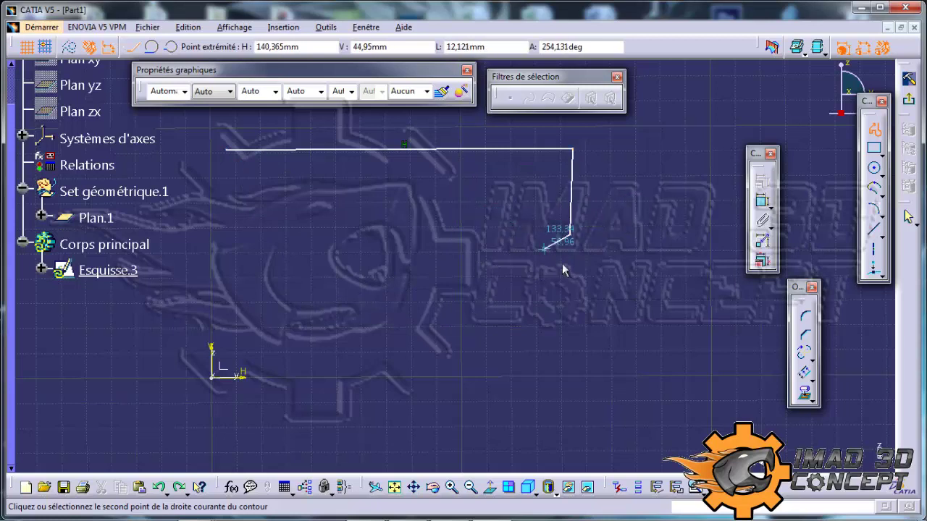
- Continue the profile with vertical and horizontal edges forming a step, pass through the origin and close it at its start point
left_click(573, 246)
left_click(415, 246)
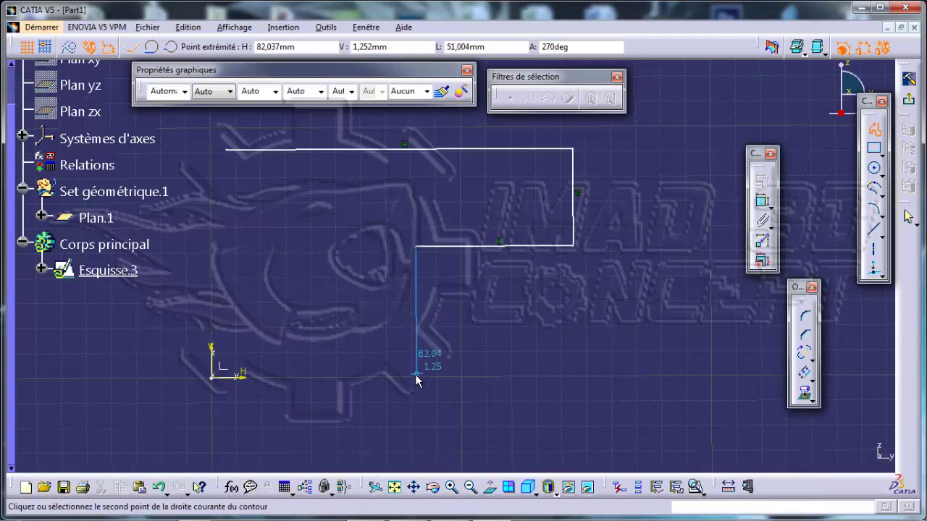
left_click(404, 378)
left_click(212, 377)
left_click(226, 150)
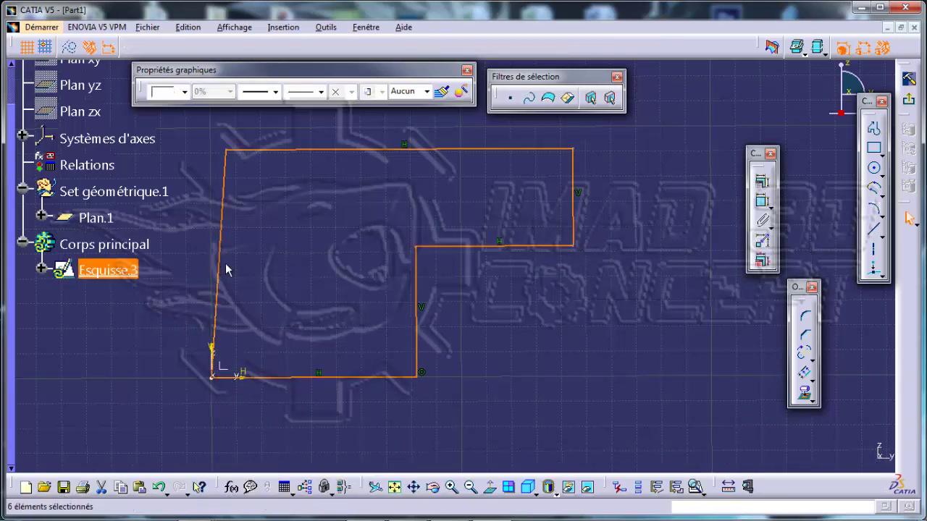
- Make the slanted edge between the origin and the profile's upper edge vertical
left_click(227, 222)
right_click(223, 217)
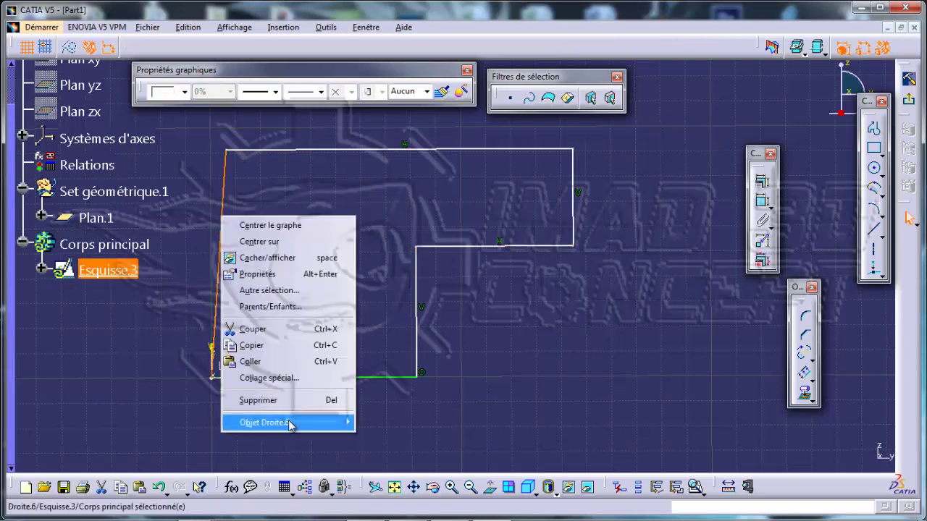
mouse_move(271, 422)
left_click(391, 366)
left_click(369, 240)
middle_click_drag(339, 239, 409, 236)
middle_click_drag(450, 262, 452, 282)
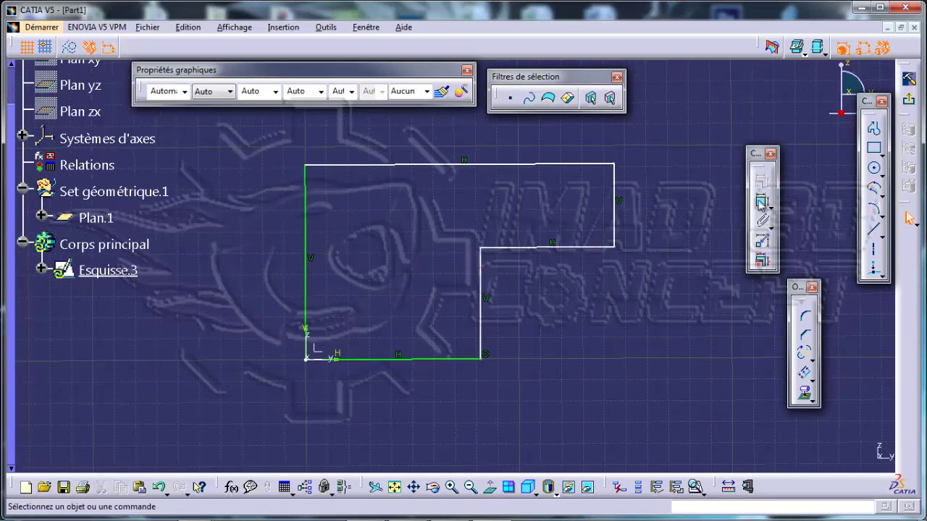
- Dimension the profile's short right edge, its full upper edge and the inner horizontal edge
left_click(761, 201)
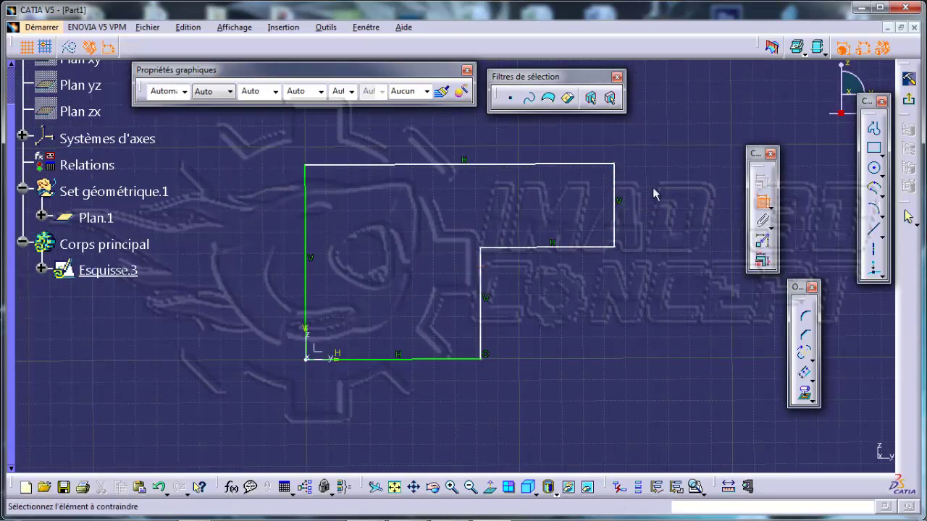
left_click(614, 196)
left_click(651, 189)
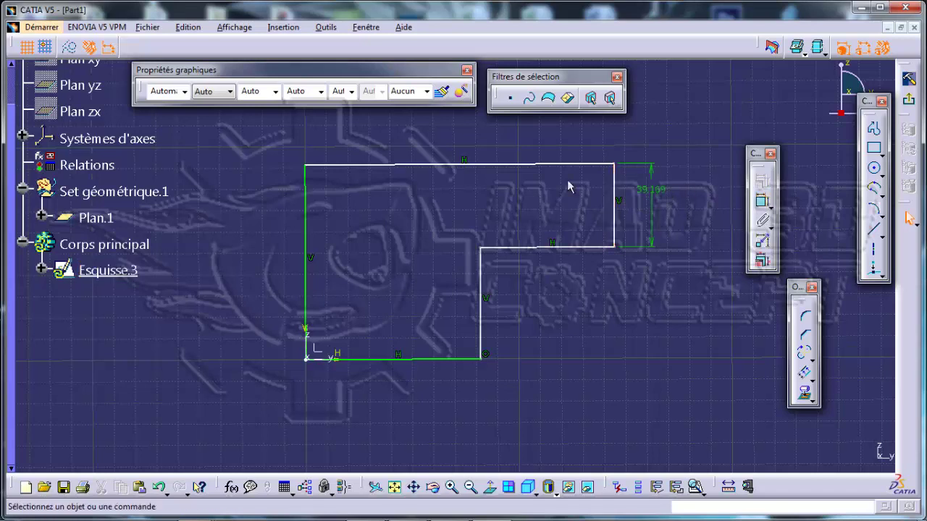
left_click(546, 165)
left_click(542, 124)
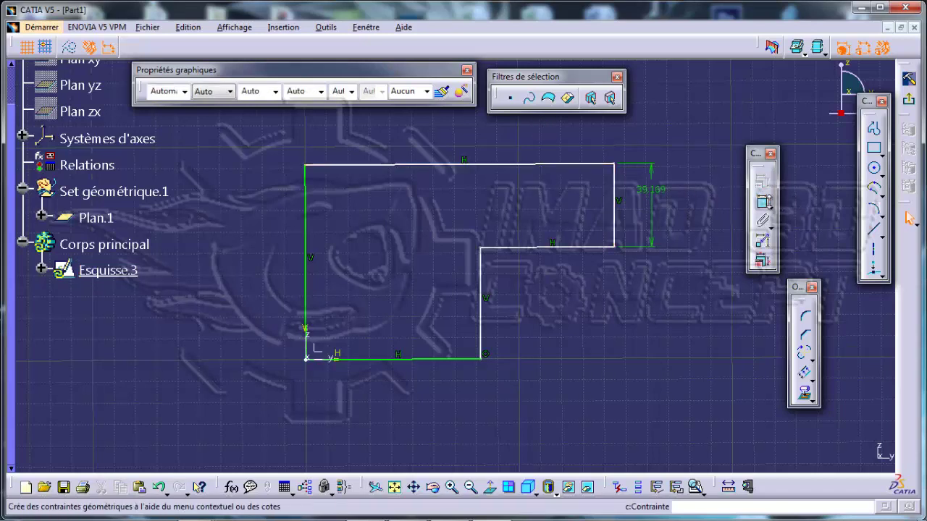
left_click(547, 163)
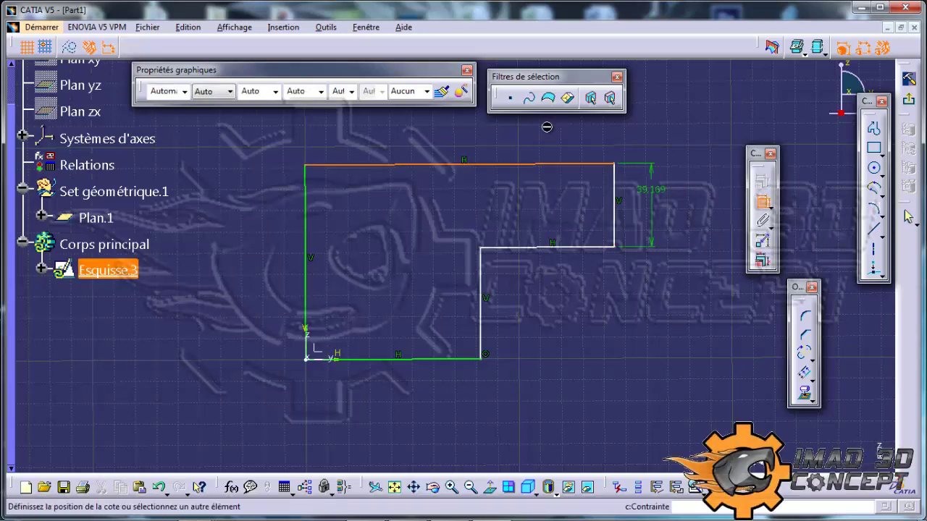
left_click(489, 135)
middle_click_drag(524, 224, 525, 252, "ctrl")
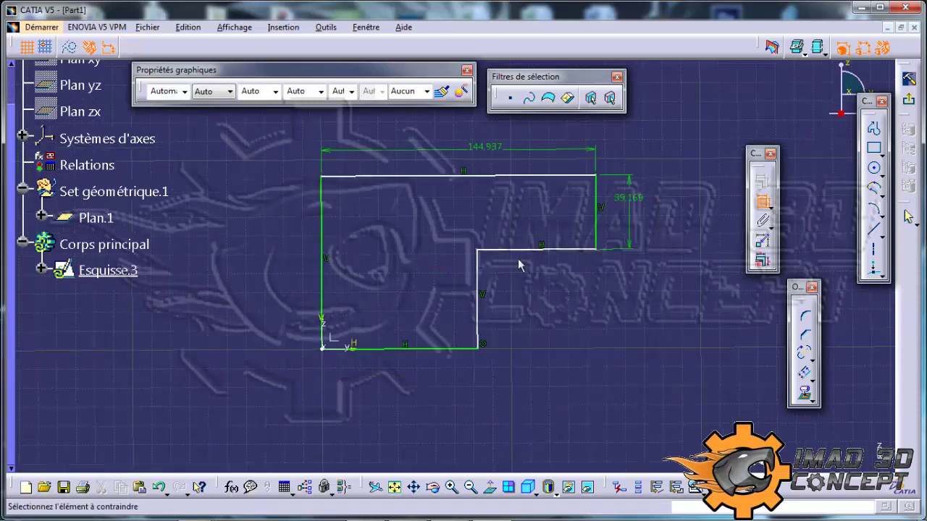
left_click(519, 250)
left_click(517, 303)
- Try a length dimension on the lower inner vertical edge and delete it
left_click(478, 325)
left_click(651, 322)
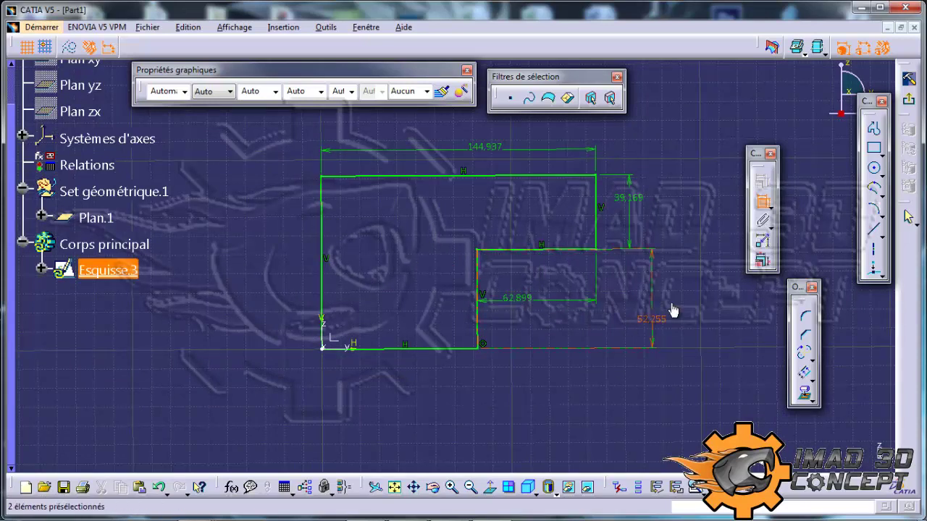
left_click(650, 292)
key("Delete")
- Dimension the profile's overall height between its lower and upper horizontal edges
left_click(761, 201)
left_click(411, 353)
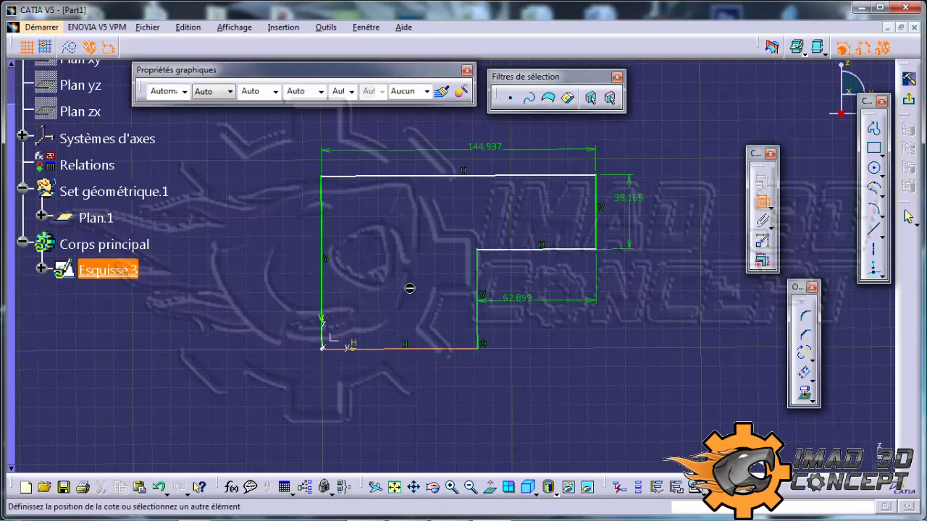
left_click(442, 178)
left_click(258, 236)
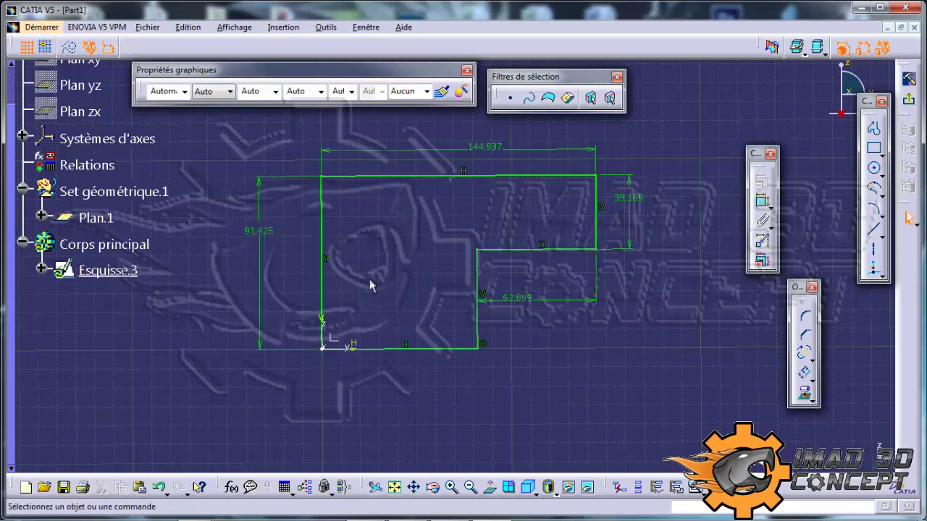
- Set the length of the profile's short right edge to 20 mm
double_click(629, 197)
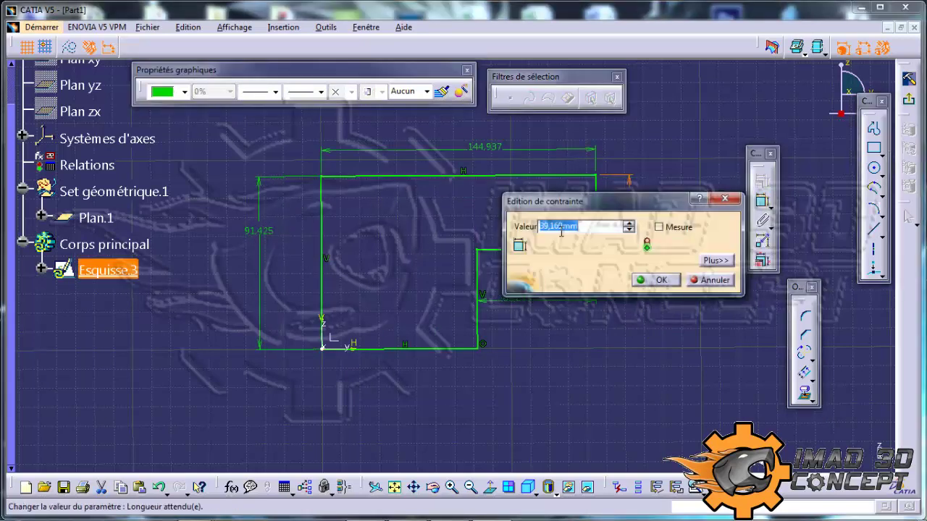
type("20mm")
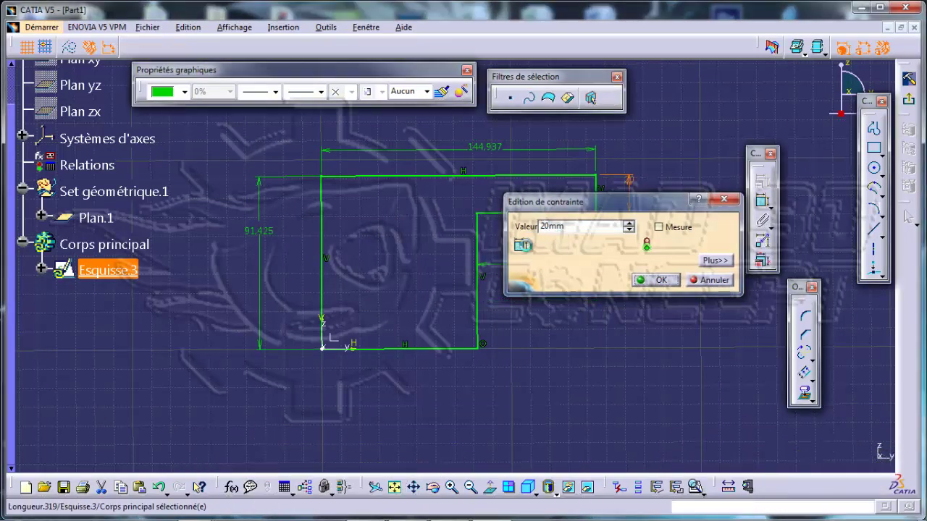
- Set the length of the profile's short right edge to 30 mm
key("Return")
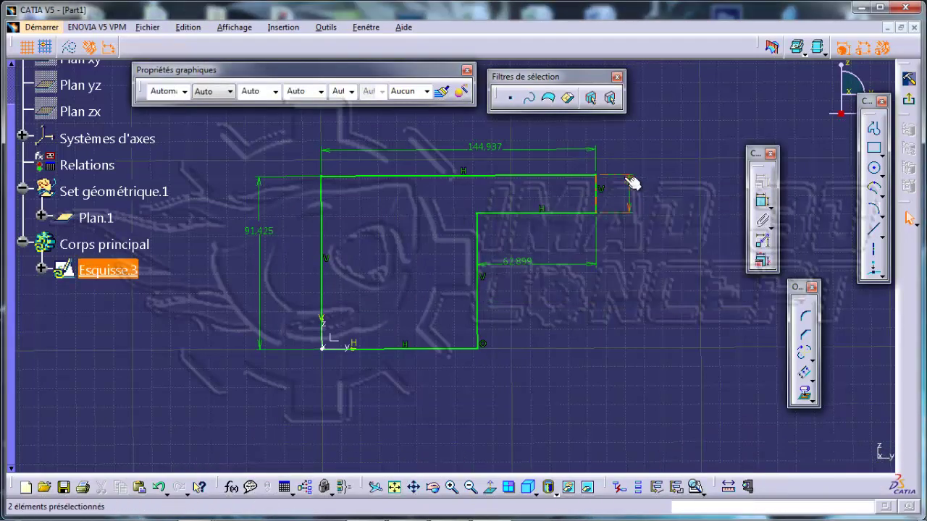
double_click(624, 178)
type("30mm")
key("Return")
- Link the inner horizontal edge's length to the short right edge's length with a formula
double_click(511, 282)
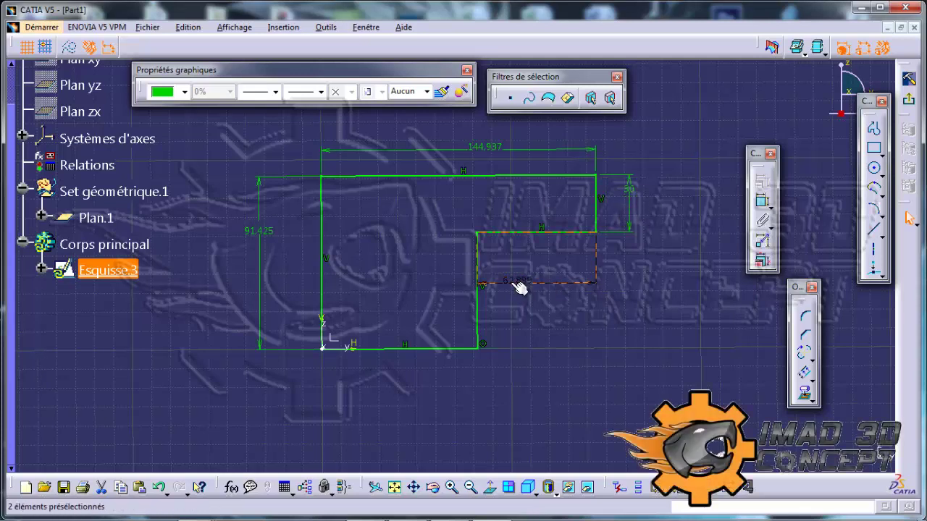
double_click(510, 282)
right_click(579, 229)
left_click(617, 238)
left_click_drag(609, 115, 610, 144)
left_click(640, 196)
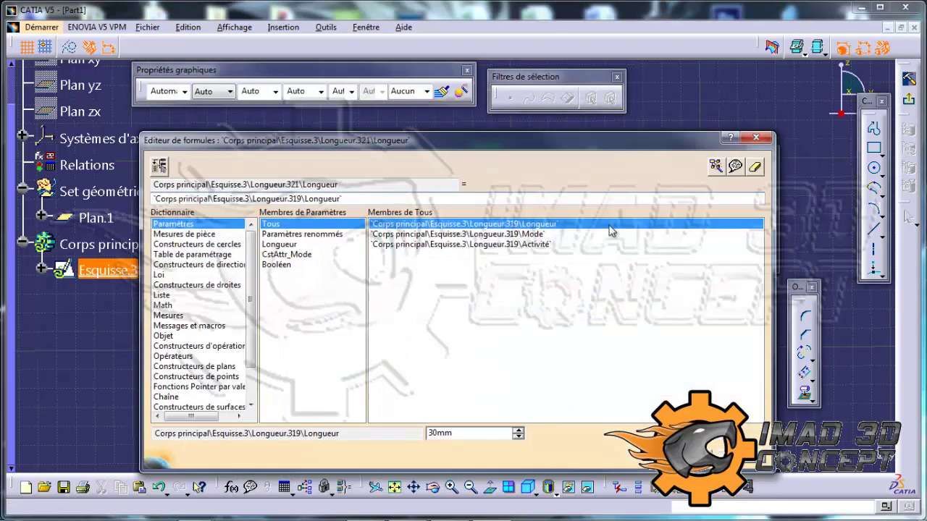
left_click(687, 457)
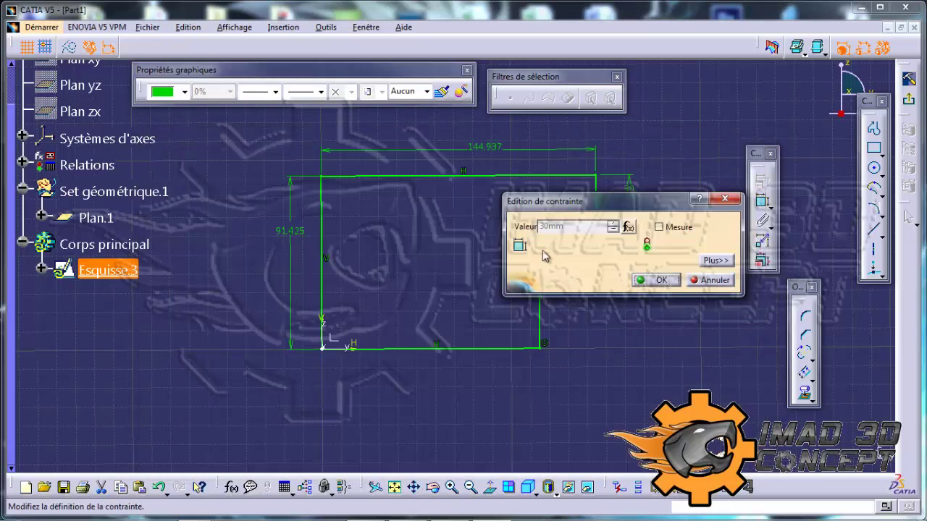
middle_click_drag(312, 246, 180, 248)
left_click(655, 279)
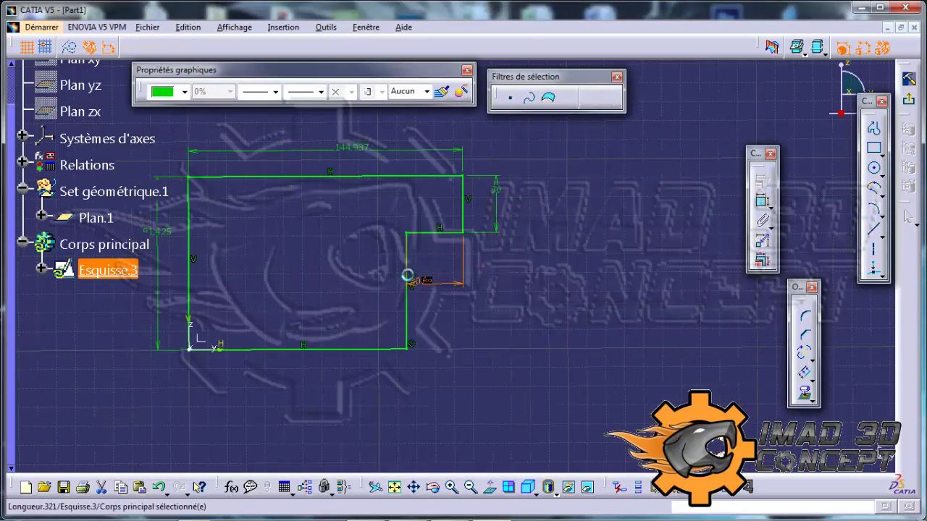
middle_click_drag(413, 269, 501, 262)
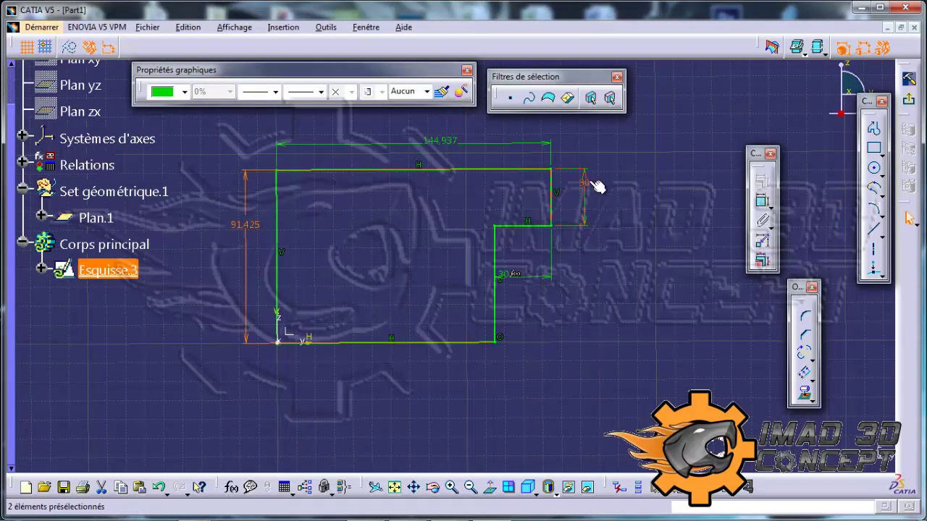
- Drive the profile's overall height with a formula equal to the short right edge's length multiplied by 3
double_click(254, 229)
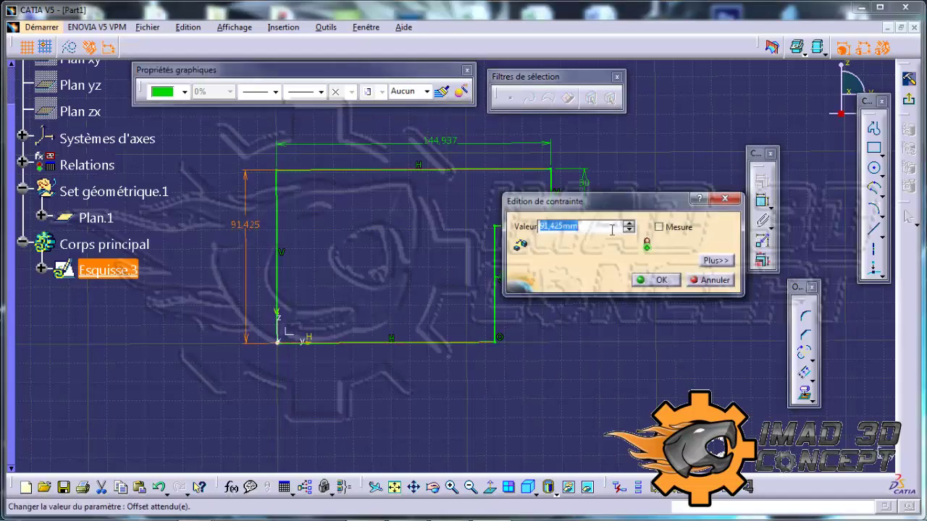
right_click(589, 229)
left_click(634, 239)
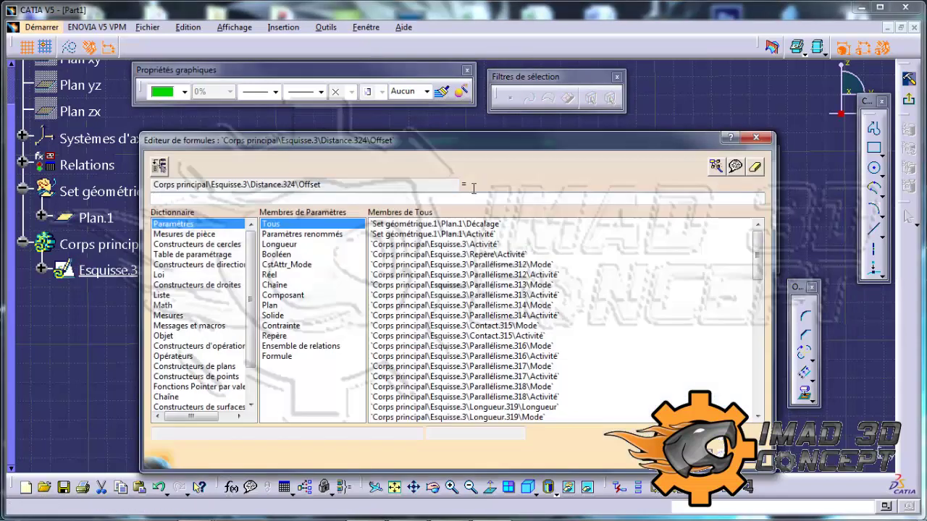
left_click_drag(537, 138, 537, 214)
left_click(585, 178)
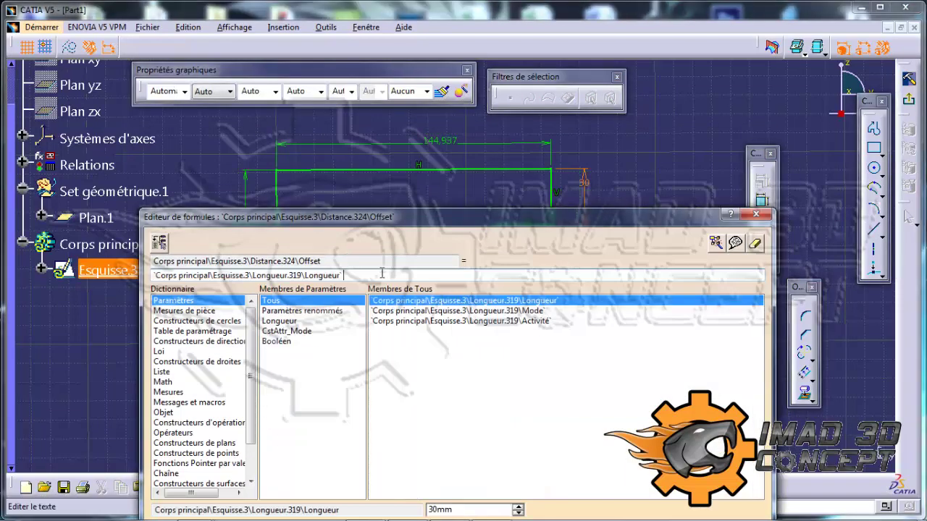
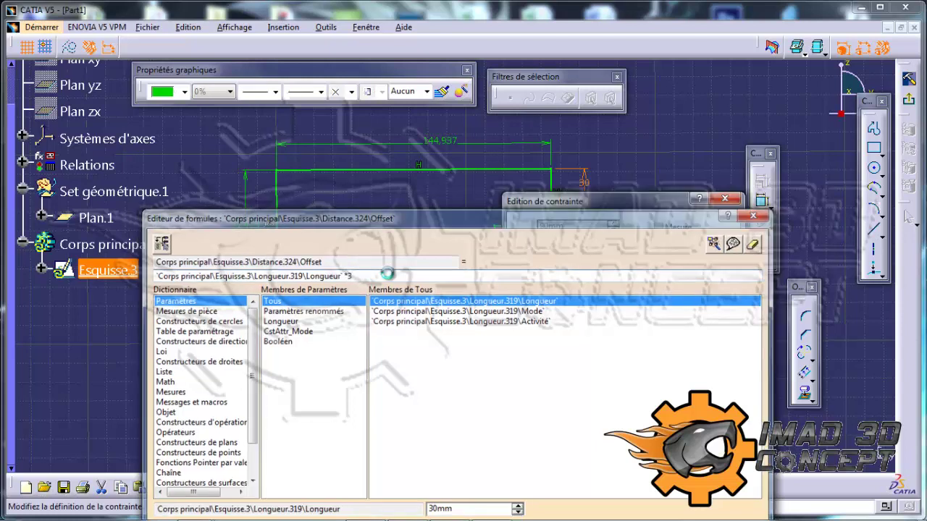
key("Return")
left_click(661, 281)
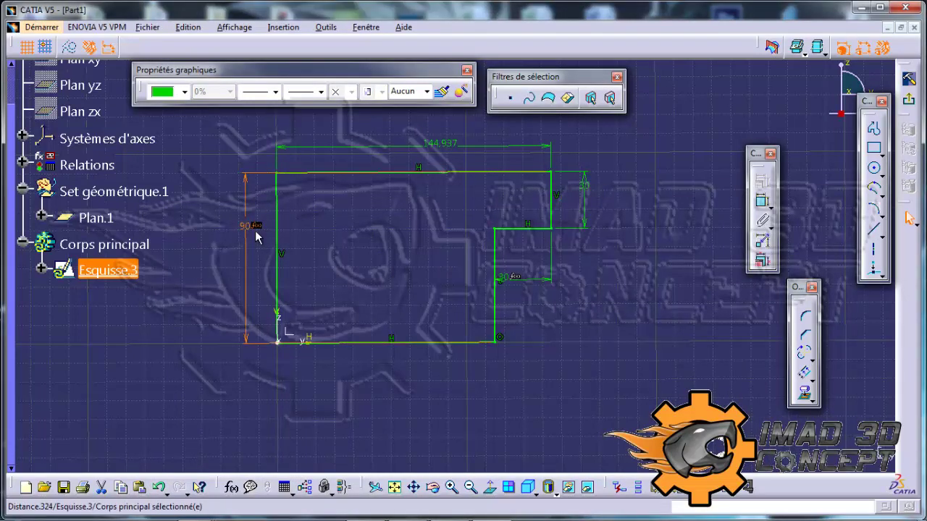
- Set the short right edge's length to 50 mm to update the formula-driven dimensions
left_click(518, 277)
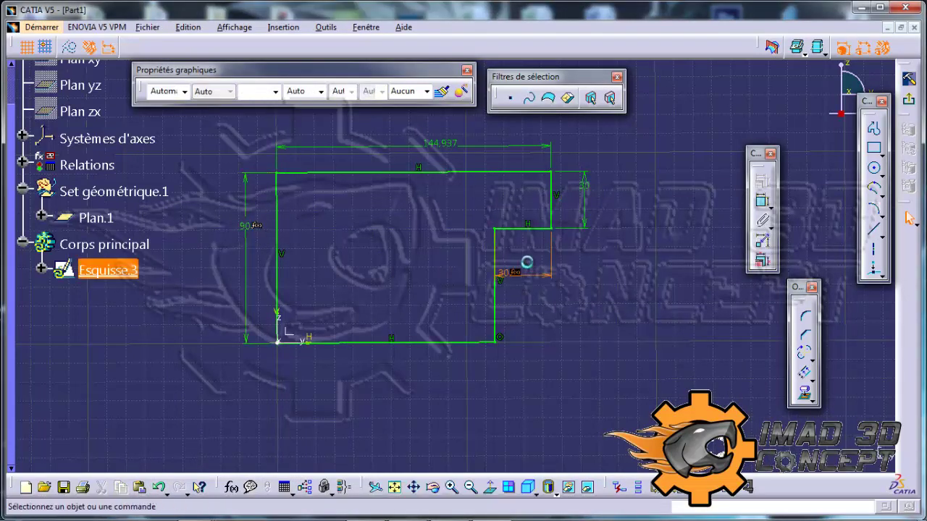
double_click(585, 187)
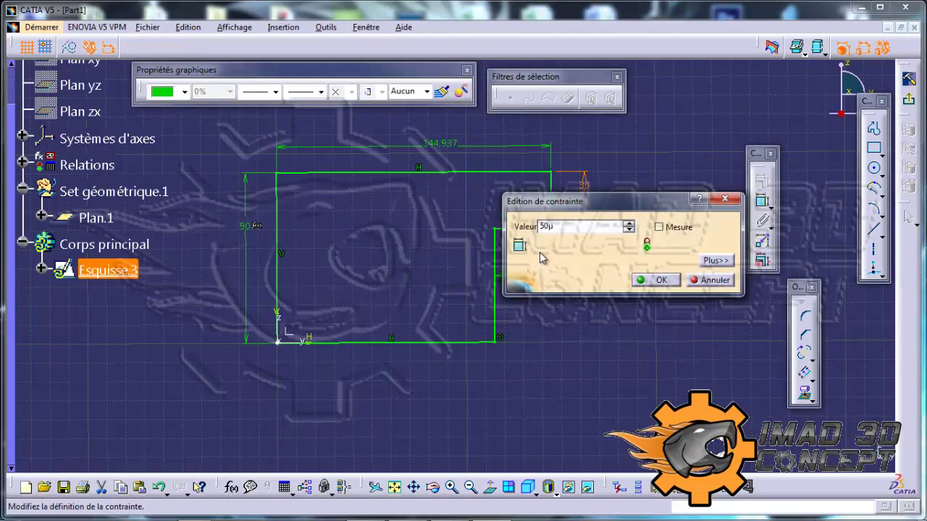
type("50")
key("Return")
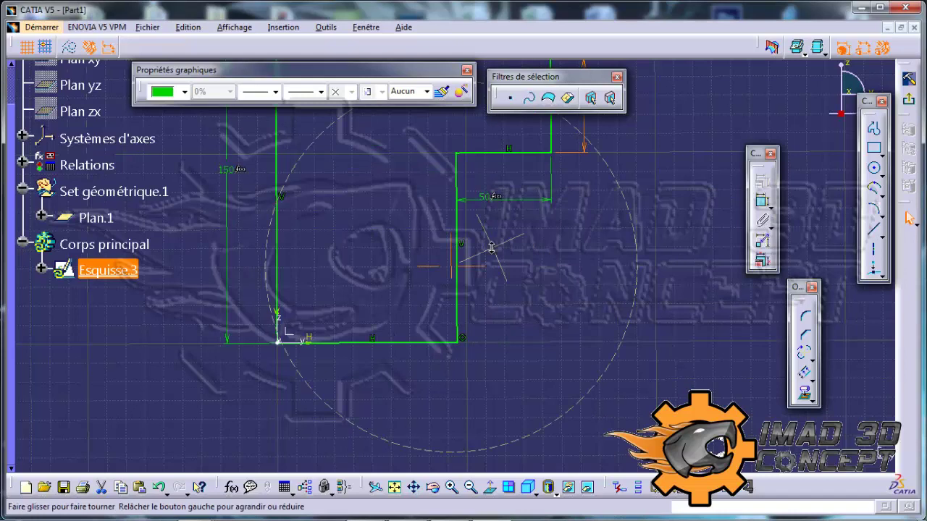
mouse_move(491, 222)
middle_mouse_down()
mouse_move(469, 200)
mouse_move(506, 229)
middle_mouse_up()
middle_click_drag(412, 213, 418, 185)
mouse_move(422, 229)
middle_mouse_down()
mouse_move(424, 254)
mouse_move(436, 192)
middle_mouse_up()
left_click(527, 164)
mouse_move(494, 233)
middle_mouse_down()
mouse_move(478, 263)
mouse_move(476, 227)
middle_mouse_up()
- Exit the sketch and extrude the L-shaped profile 20 mm
left_click(908, 100)
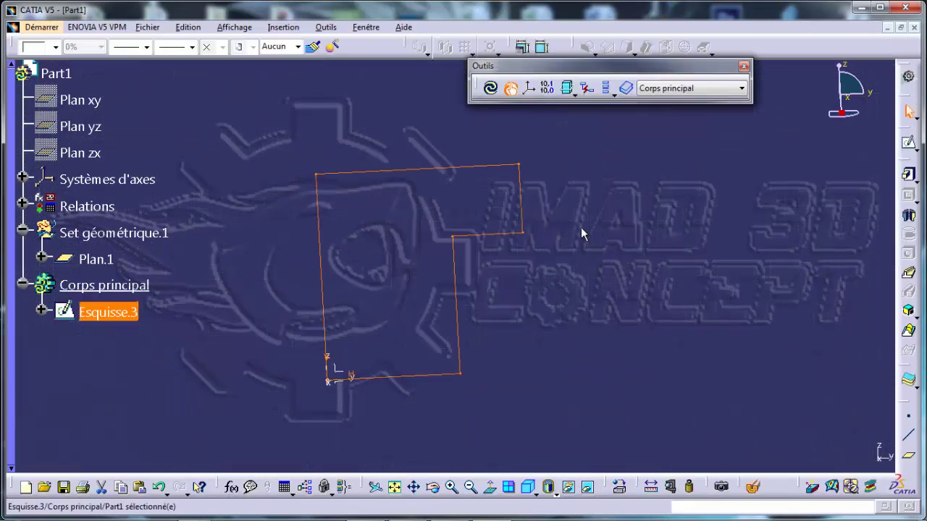
left_click(909, 175)
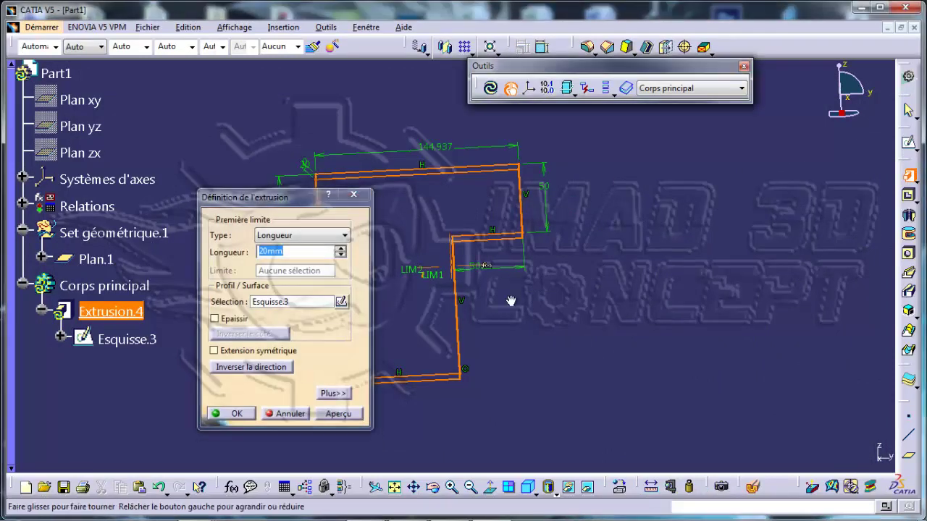
left_click(235, 413)
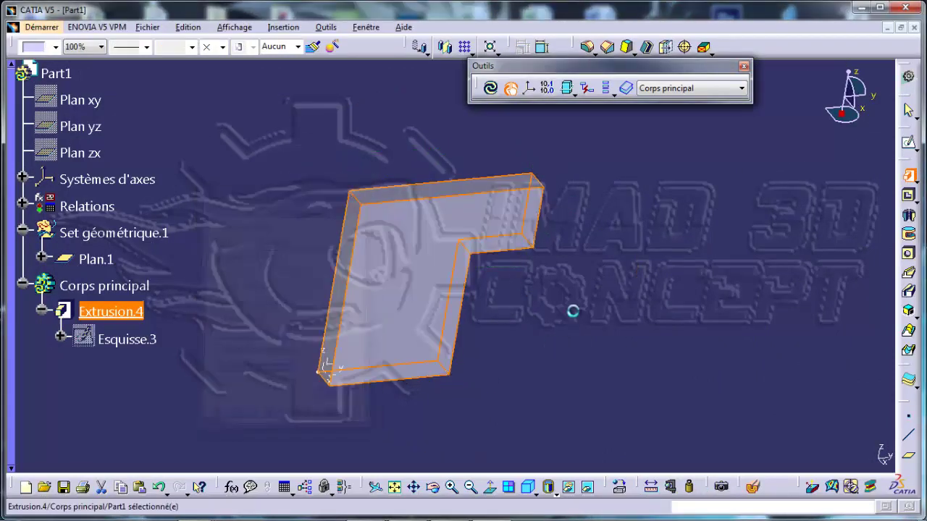
- Start a sketch on the extrusion's front face and draw a horizontal rectangle about 88 by 19 mm in its upper arm
mouse_move(434, 283)
middle_mouse_down()
mouse_move(437, 258)
mouse_move(464, 246)
middle_mouse_up()
left_click(908, 142)
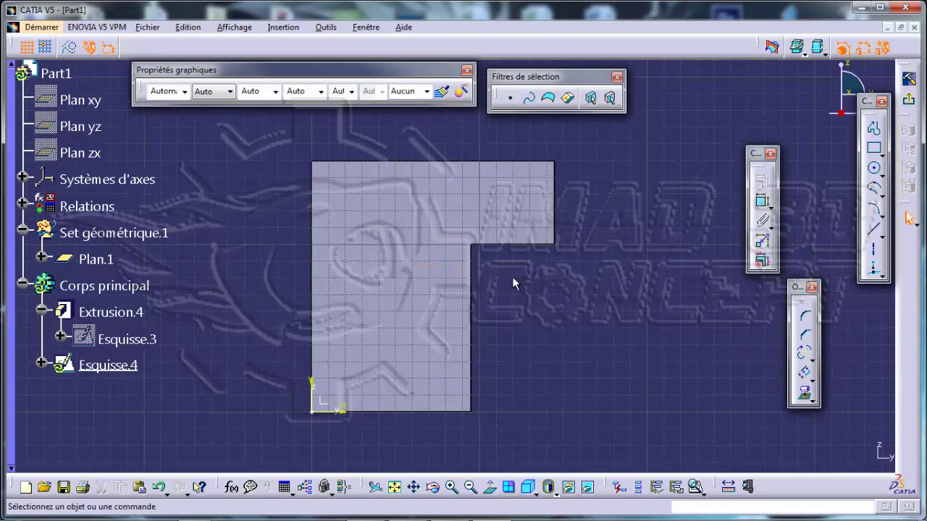
left_click(874, 148)
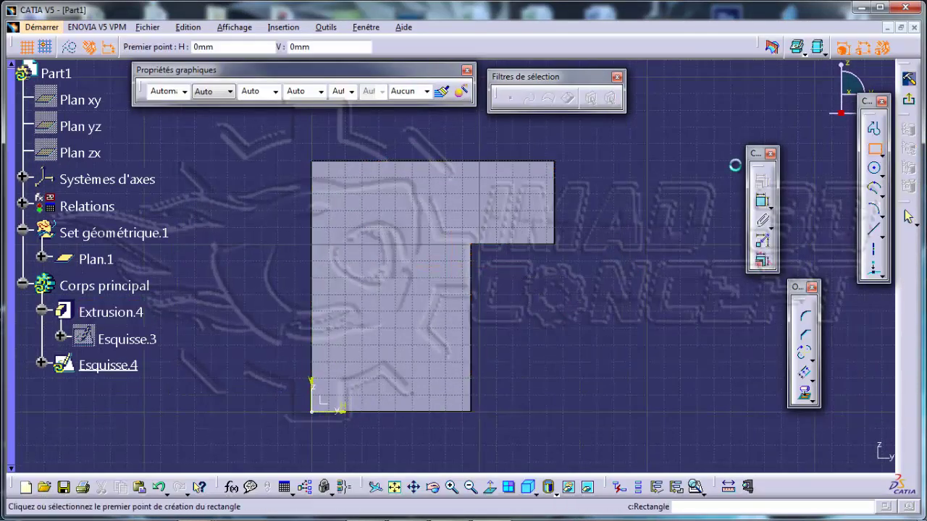
left_click(358, 232)
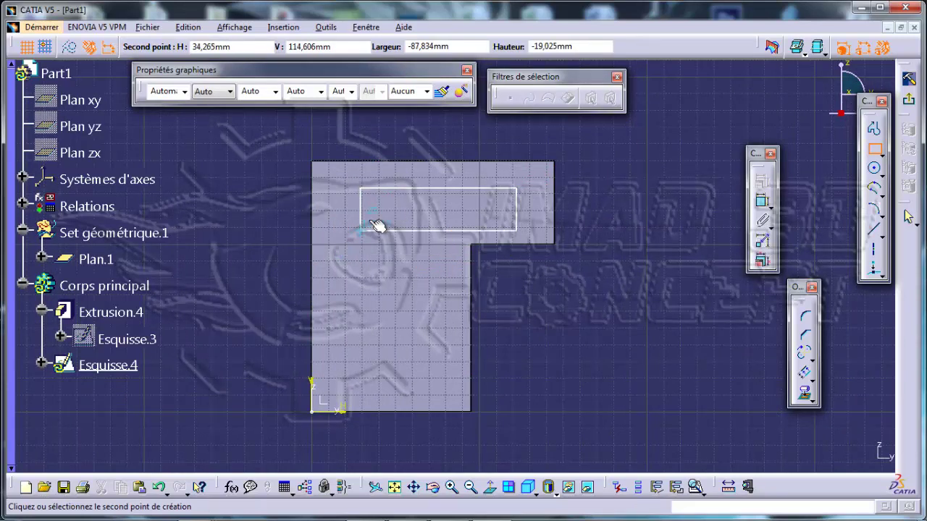
left_click(369, 219)
left_click(576, 264)
middle_click_drag(575, 264, 603, 221)
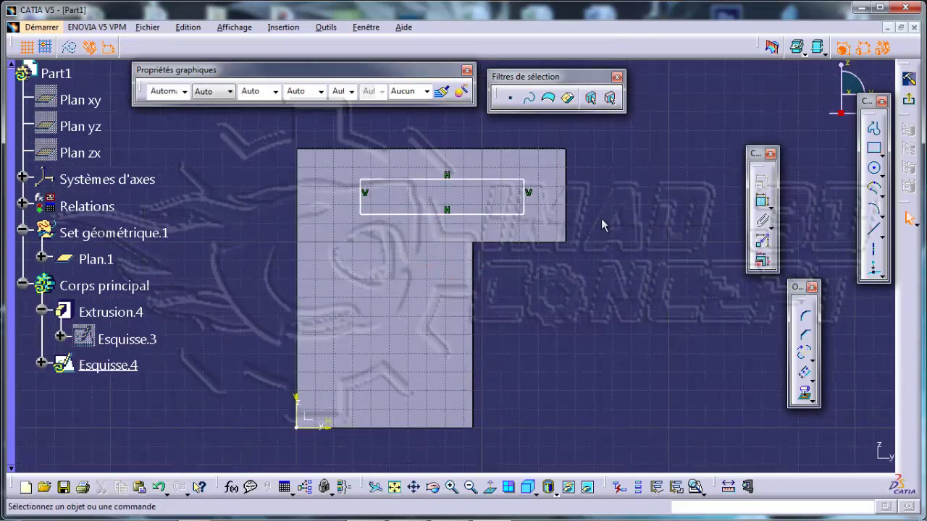
left_click(556, 160)
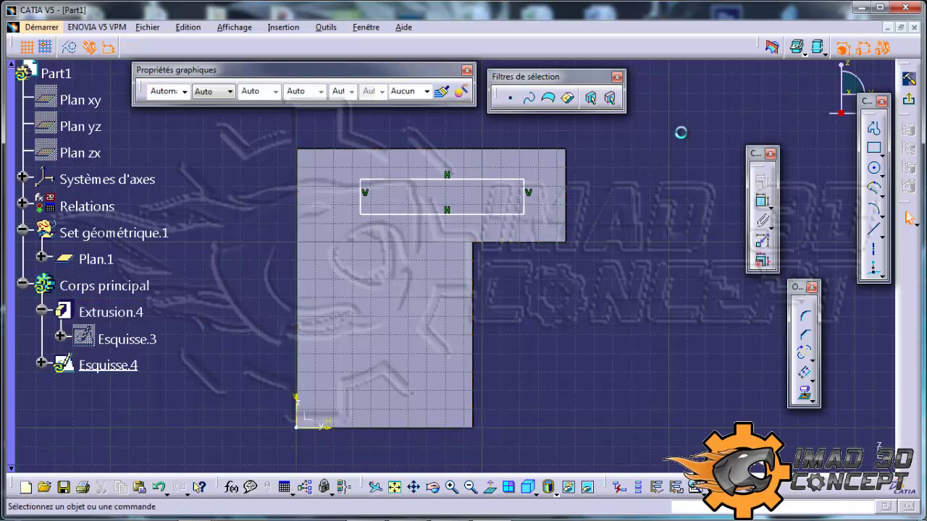
- Dim the solid behind the sketch with the low-light background display, inspect it at an angle and restore the normal view
left_click(803, 55)
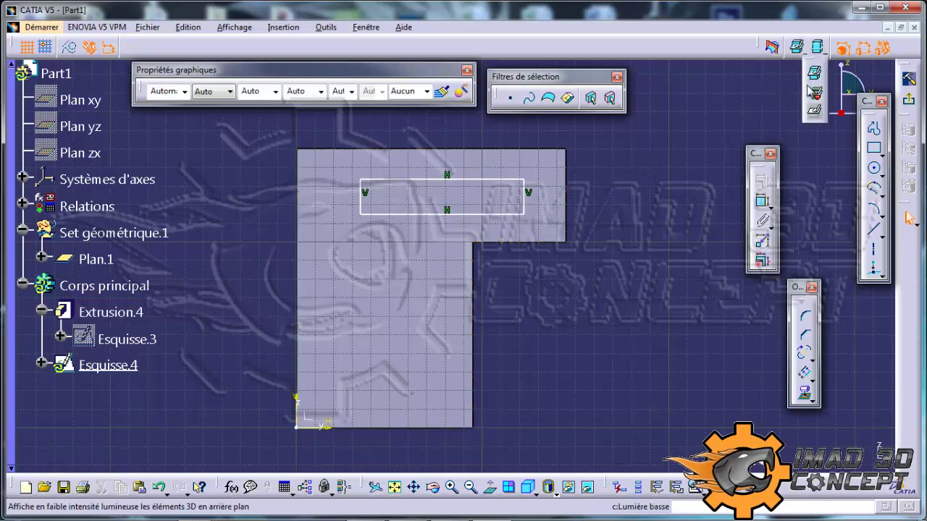
left_click(812, 100)
middle_click_drag(506, 202, 491, 353)
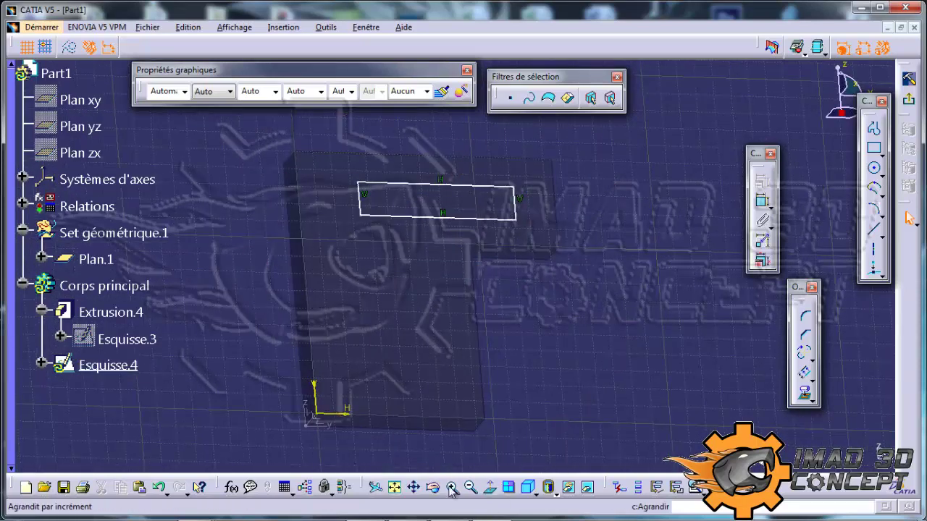
left_click(490, 488)
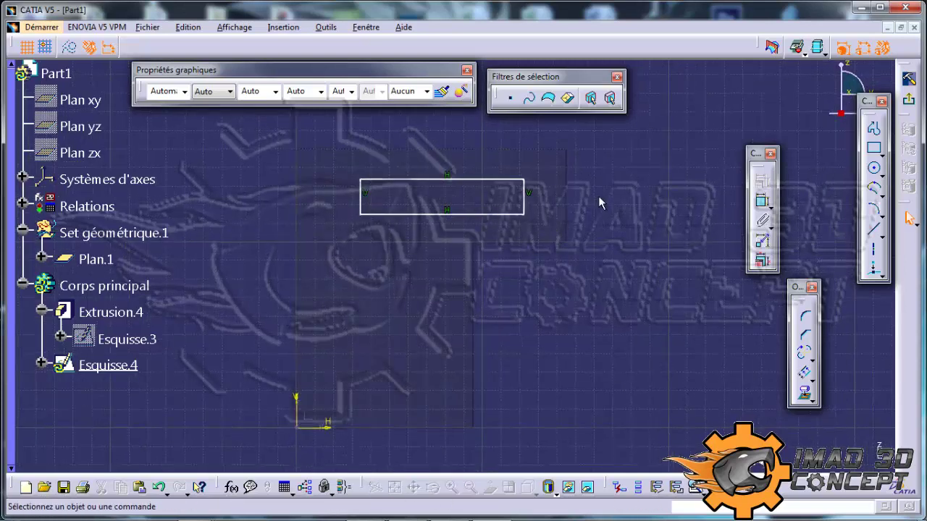
- Hide the 3D background behind the sketch and restore its standard display
left_click(814, 47)
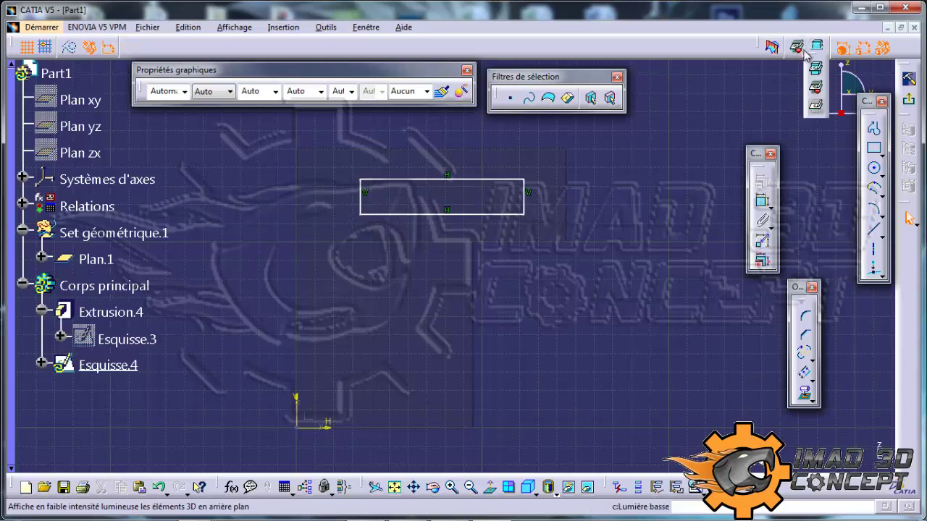
left_click(821, 110)
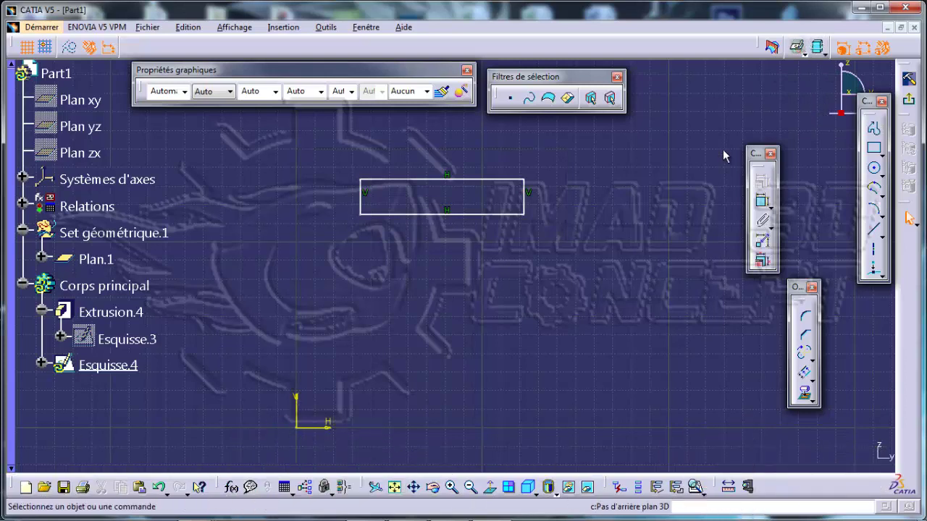
left_click(817, 48)
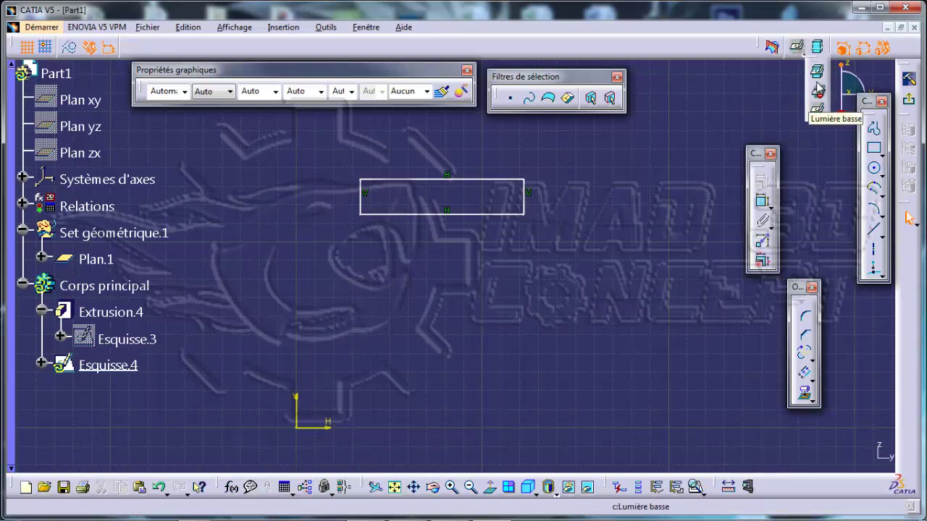
left_click(816, 71)
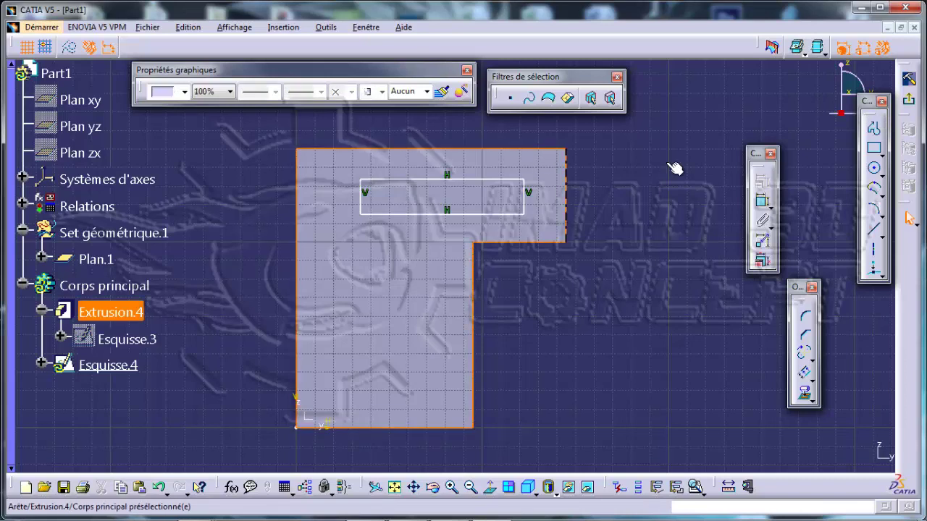
- Cycle the 3D background display through low light and no background, back to standard
left_click(801, 58)
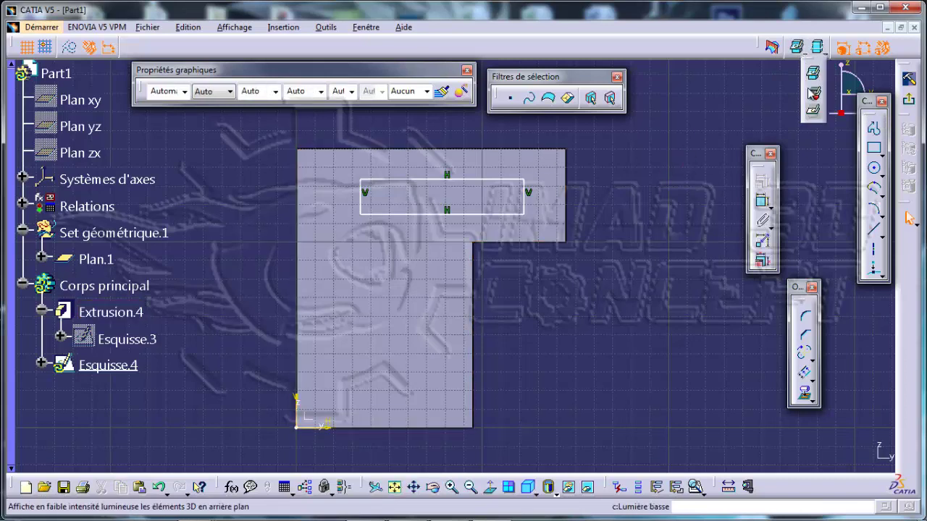
left_click(814, 93)
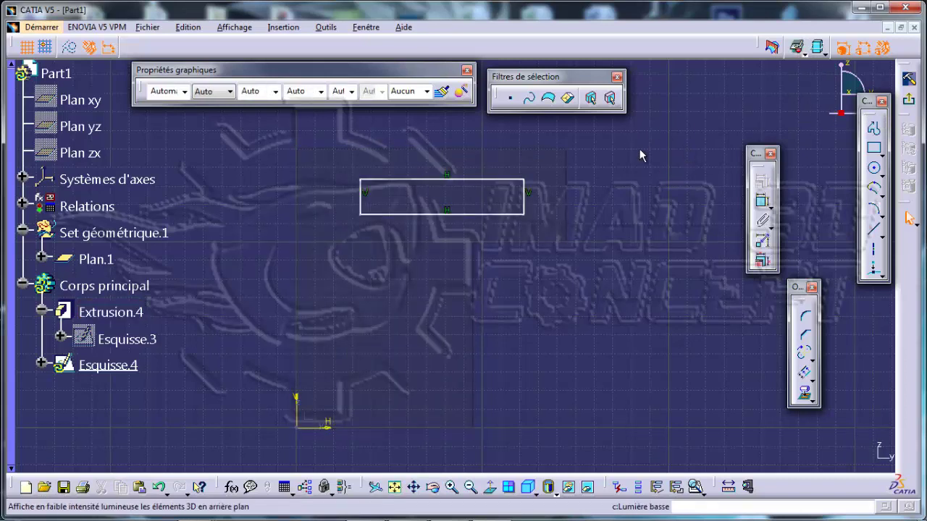
left_click(823, 57)
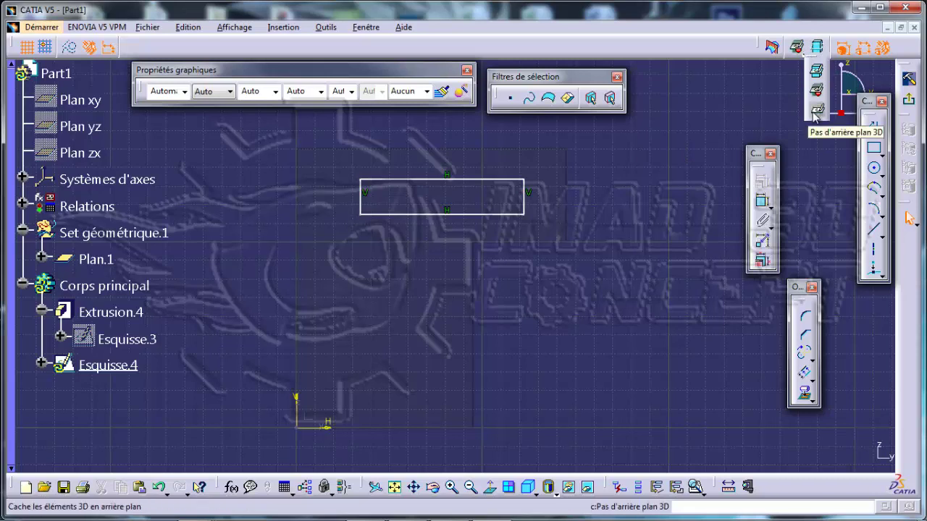
left_click(816, 110)
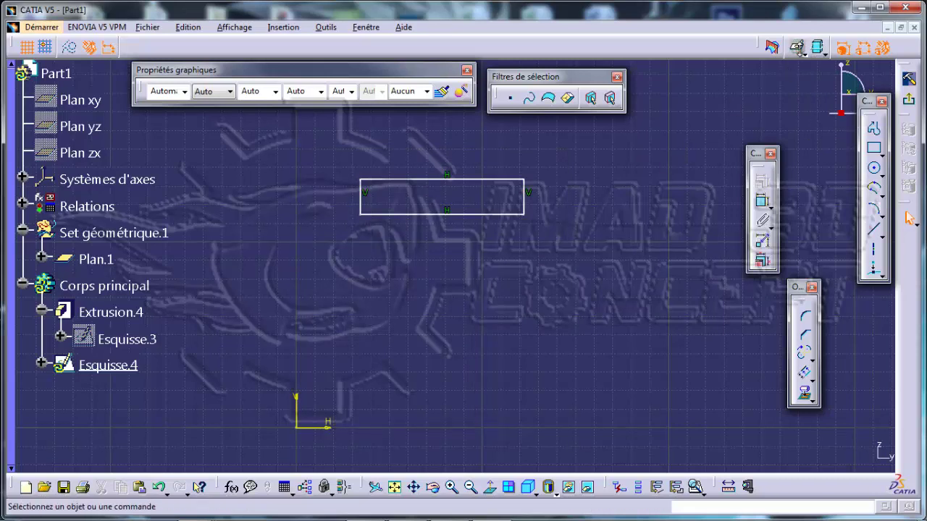
left_click(803, 50)
left_click(816, 66)
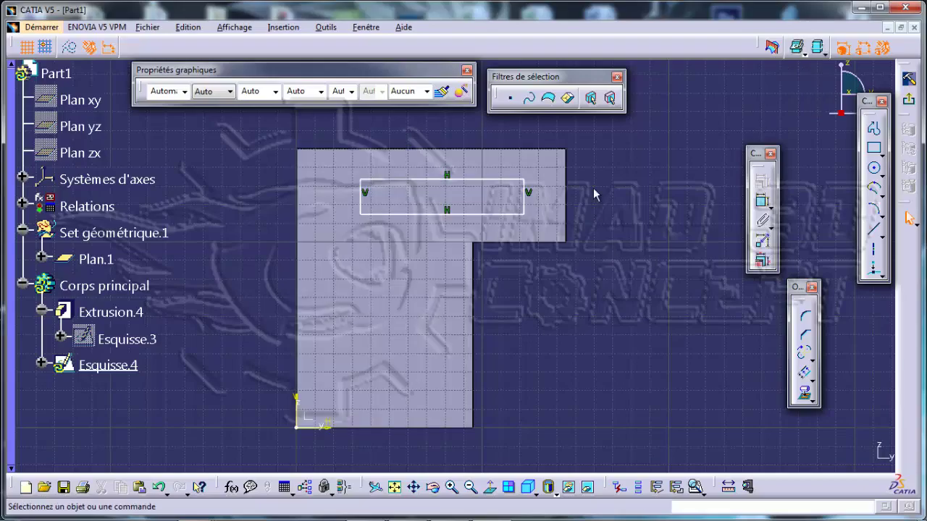
middle_click_drag(439, 166, 523, 227)
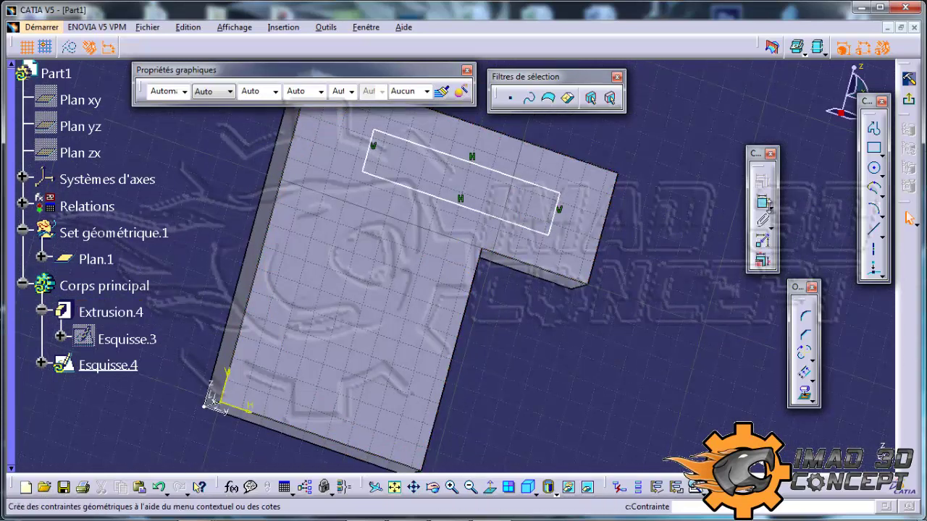
- Delete the rectangle from the sketch and turn the view towards the sketch plane
left_click(772, 210)
left_click(810, 221)
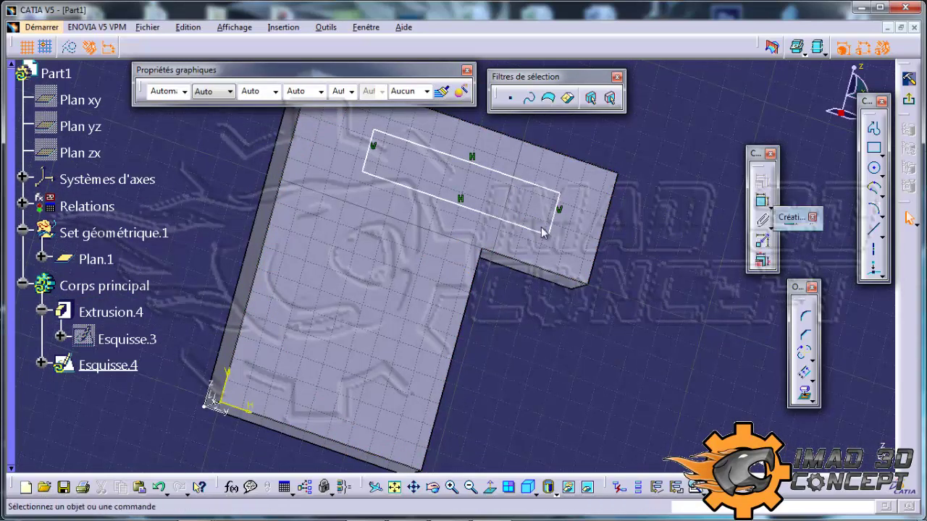
middle_click_drag(587, 296, 619, 338)
left_click_drag(619, 337, 272, 6)
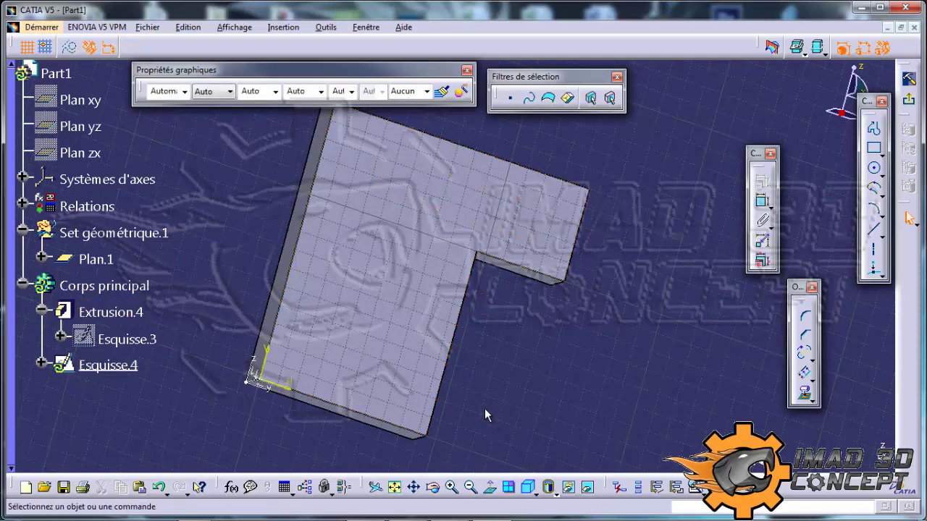
left_click(489, 491)
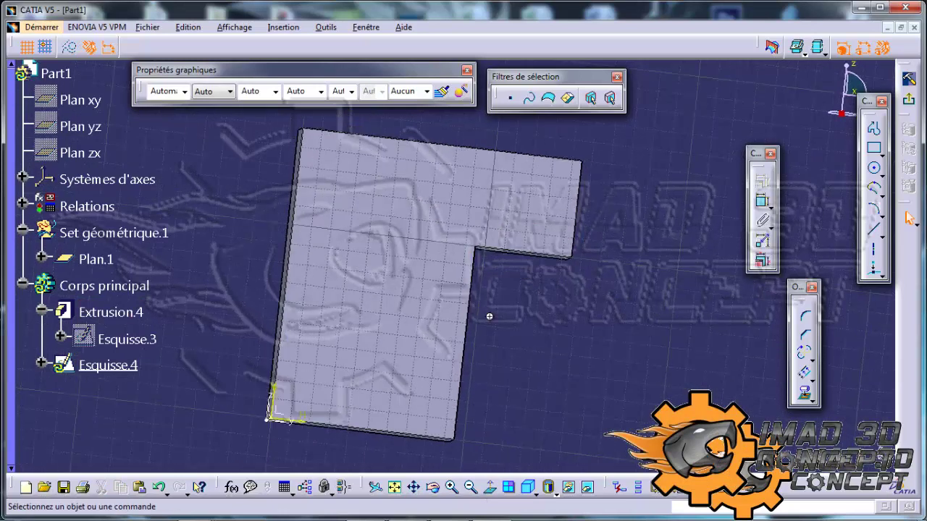
- Draw a circle on the upper part of the L-shaped face
left_click(771, 208)
left_click(809, 218)
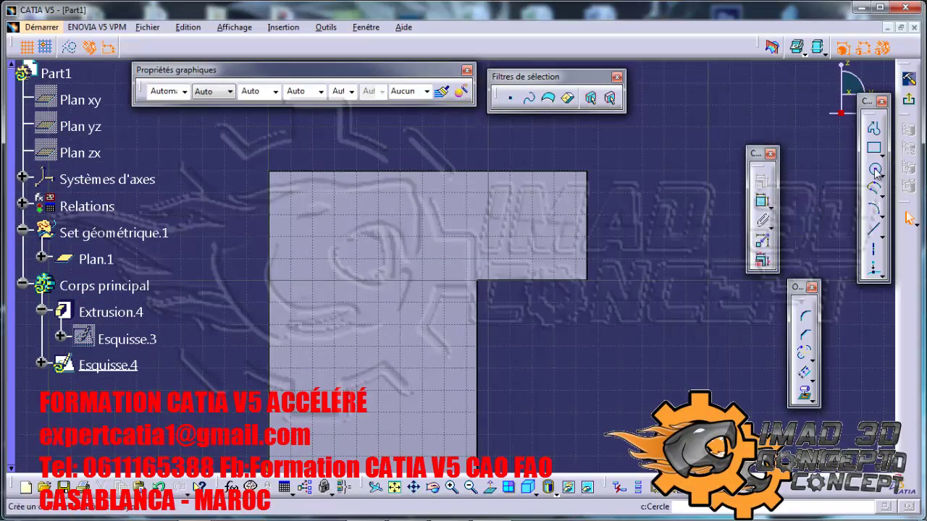
left_click(505, 169)
middle_click_drag(590, 253, 547, 295)
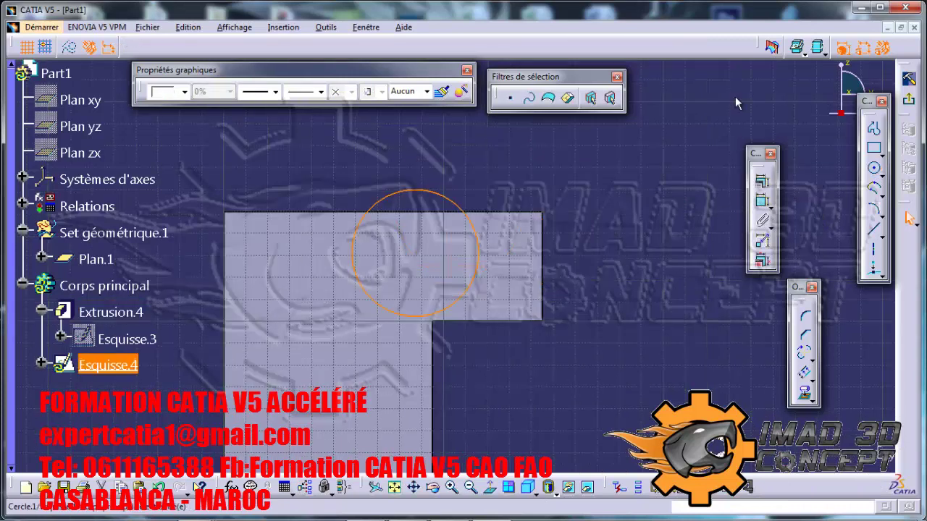
- Hide the 3D background so that only the sketched circle is displayed
left_click(805, 54)
left_click(816, 105)
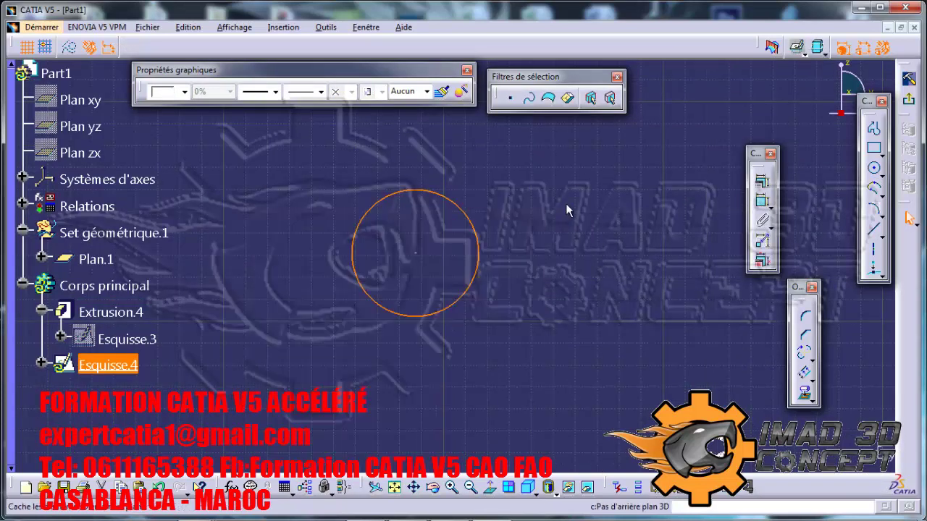
middle_click_drag(577, 236, 567, 193)
left_click(567, 192)
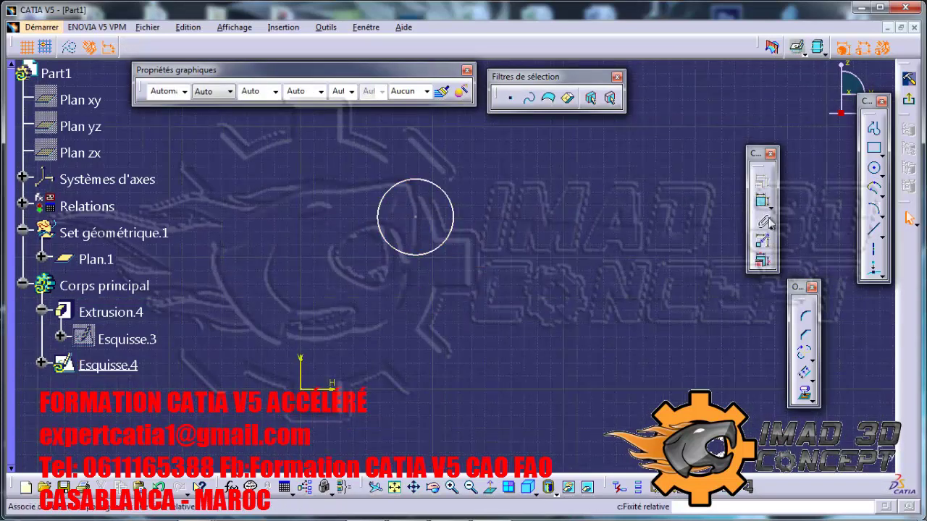
- Draw a second, larger circle below and to the right of the first one
left_click(874, 168)
left_click(494, 342)
left_click(539, 288)
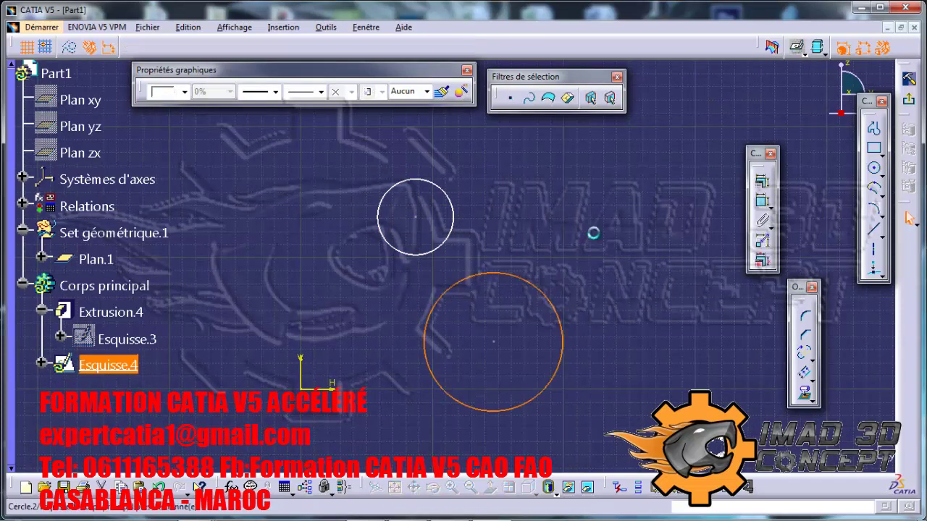
- Try a contact constraint between the small and large circles and undo it
left_click(771, 204)
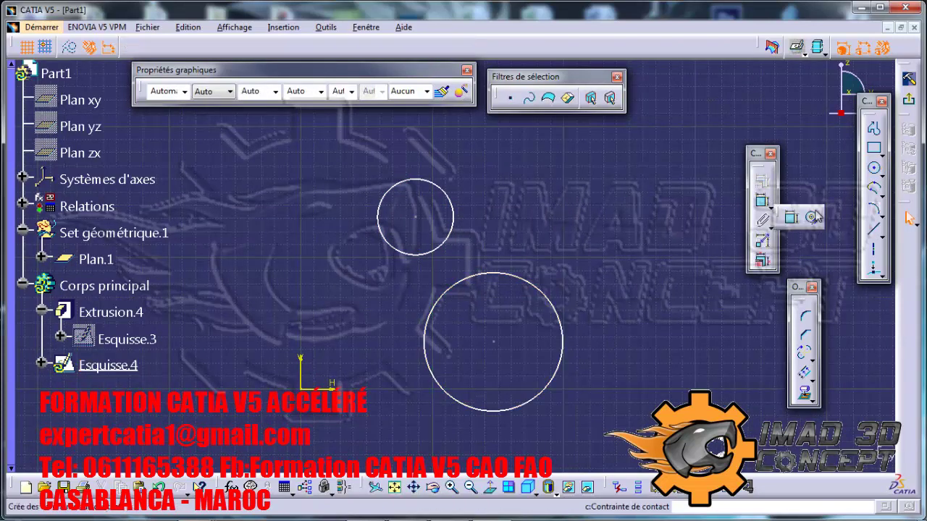
left_click(454, 230)
middle_click_drag(484, 277, 651, 373, "ctrl")
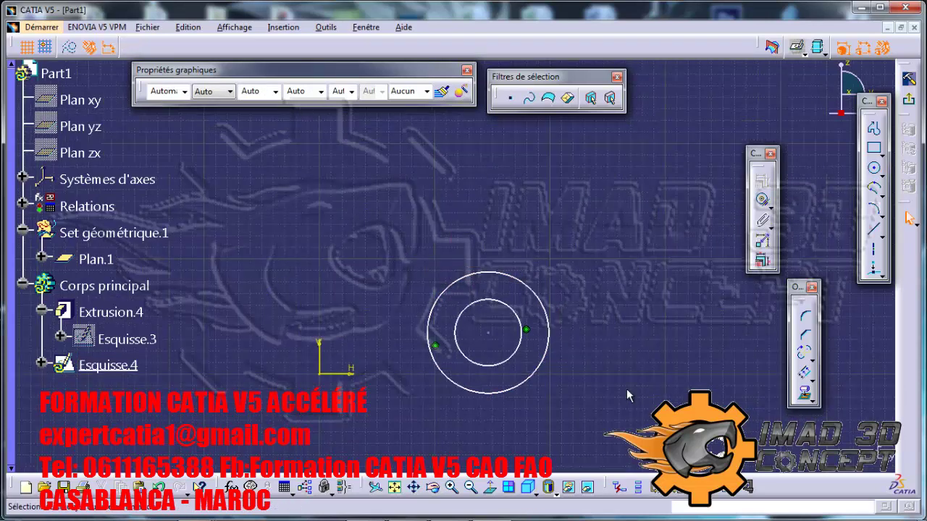
key("ctrl+z")
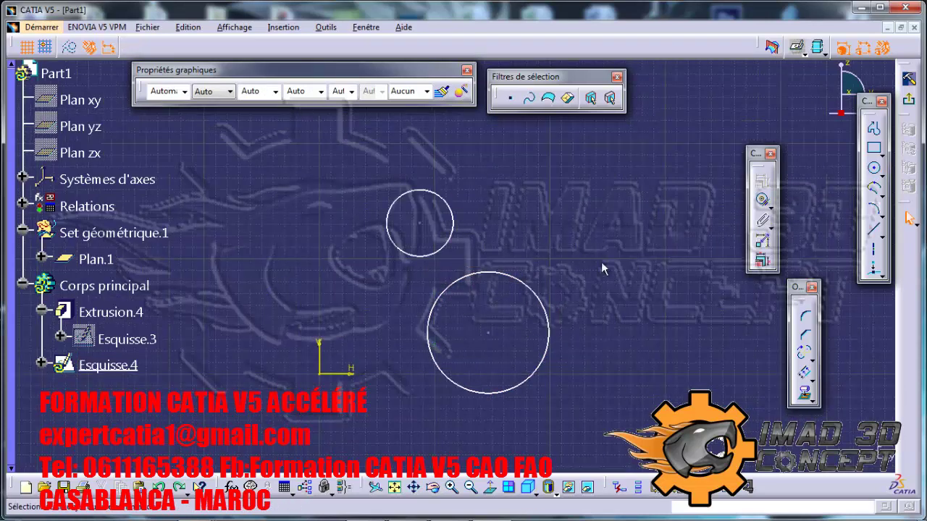
- Start a constraint between the two circles, switch it to Concentricity and undo it
left_click(771, 214)
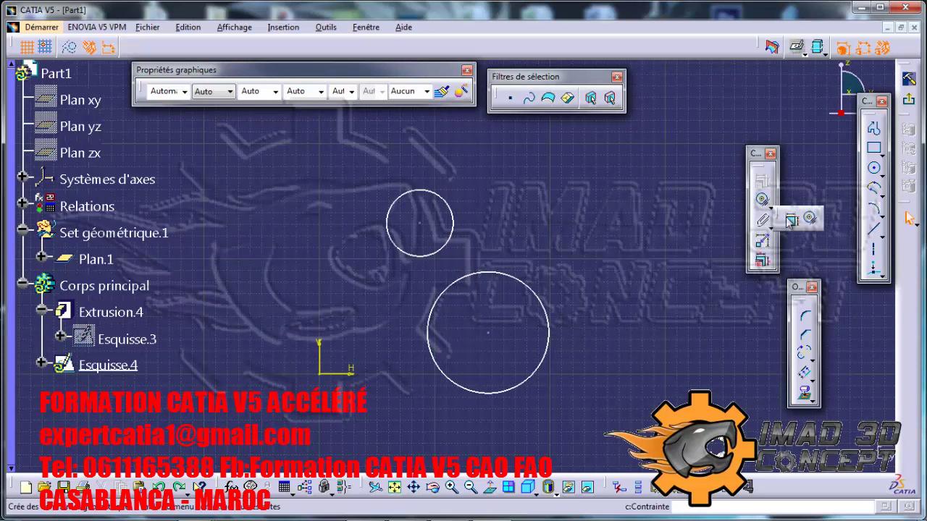
left_click(791, 220)
left_click(519, 284)
left_click(442, 205)
right_click(507, 172)
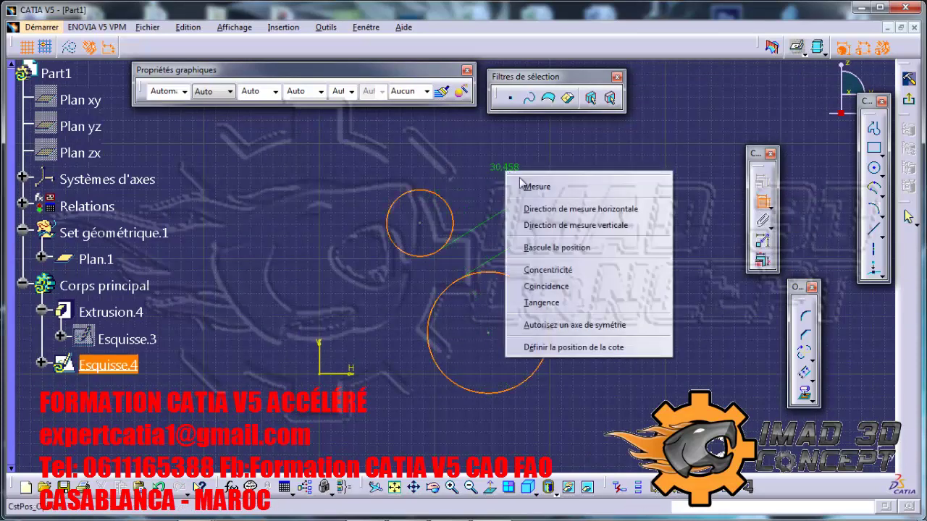
left_click(600, 269)
key("ctrl+z")
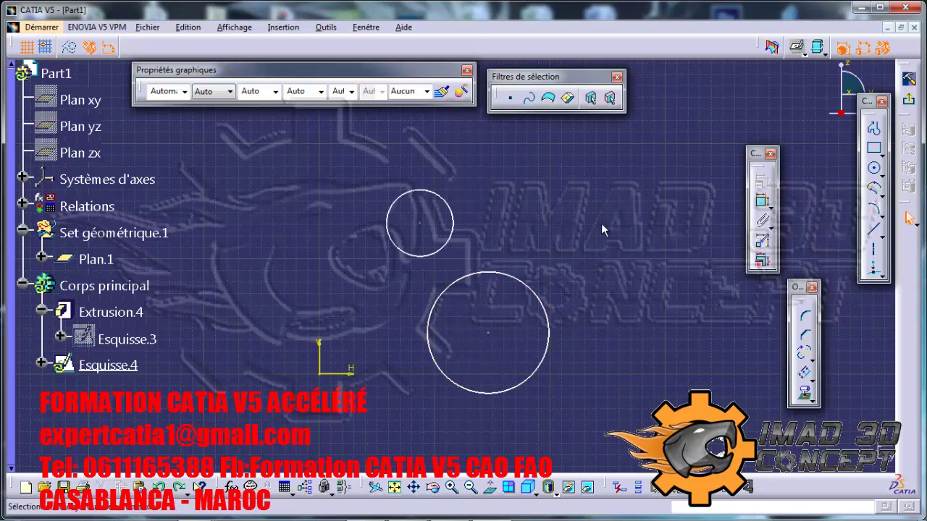
- Try coincidence and concentricity on both selected circles through the constraint definition dialog, and undo back past the second circle
left_click(505, 281)
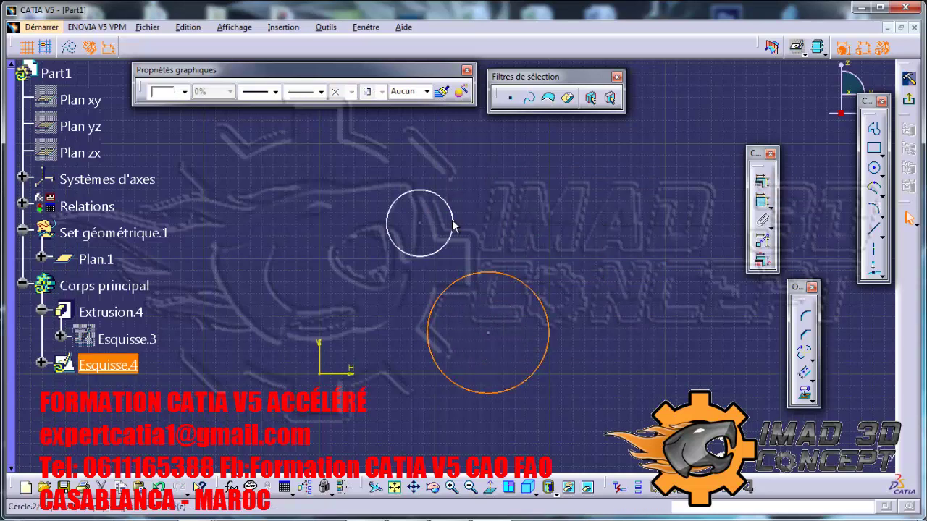
left_click(761, 184)
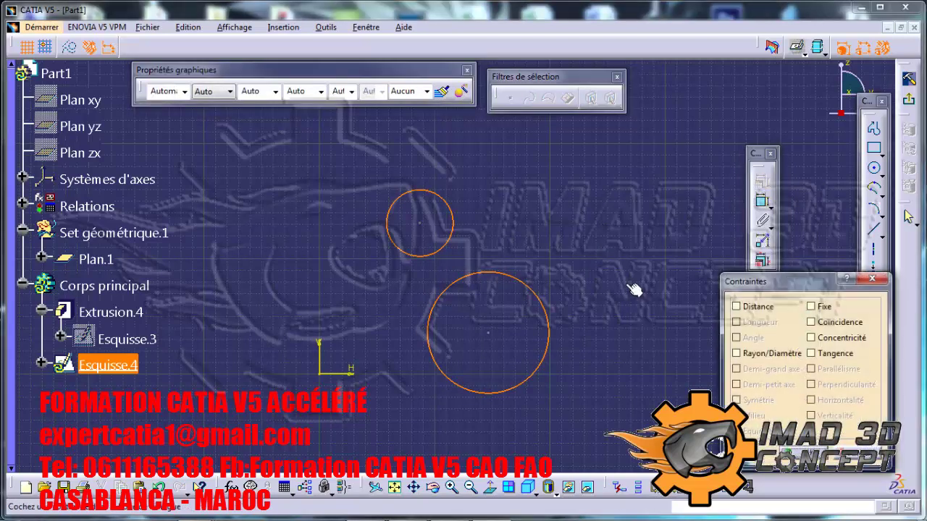
left_click(847, 325)
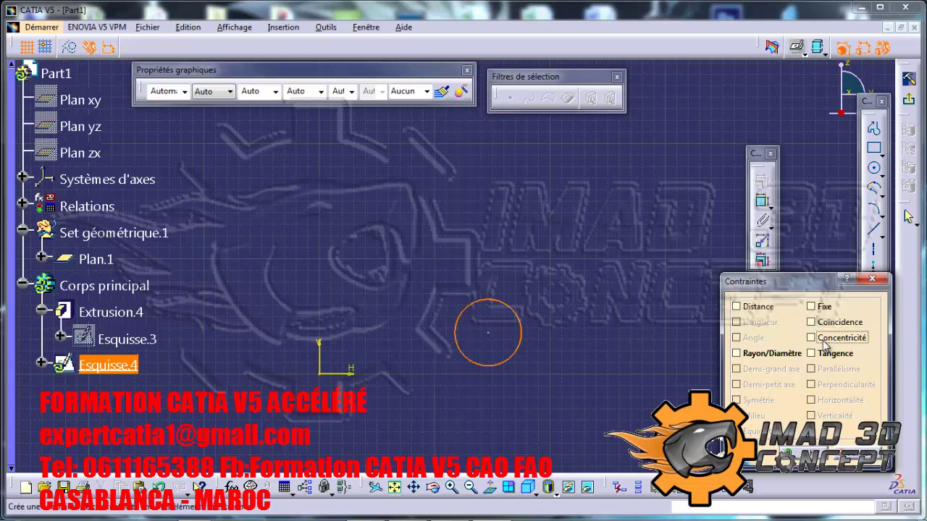
key("Escape")
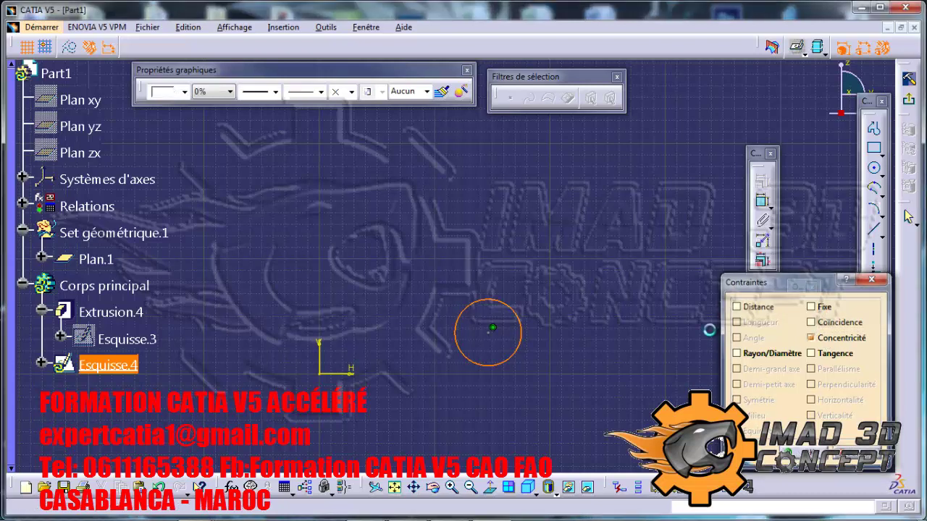
key("ctrl+z")
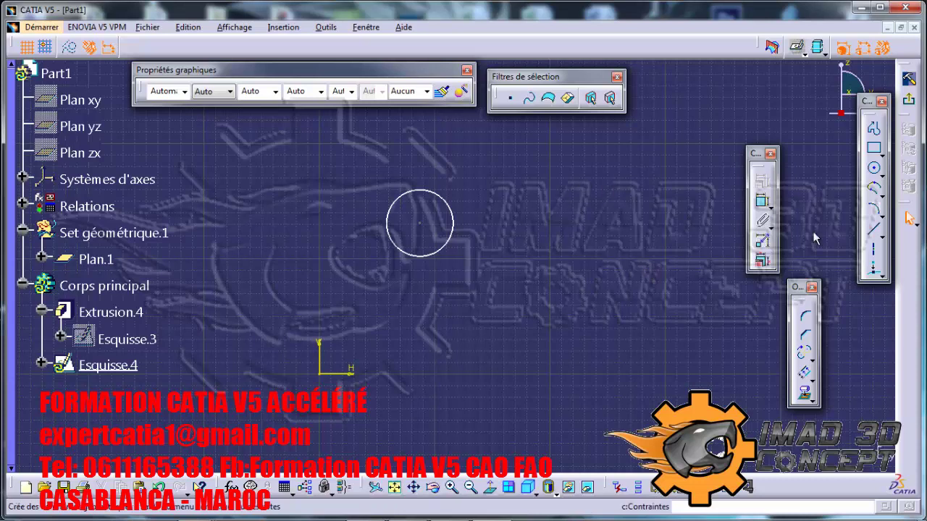
- Draw a new, slightly larger circle below and to the right of the remaining circle
left_click(874, 167)
left_click(540, 305)
left_click(572, 275)
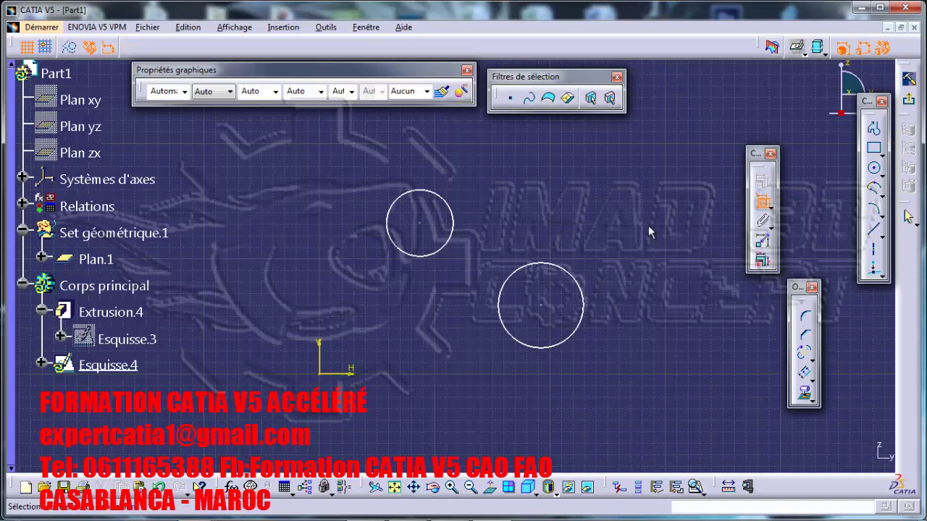
- Make the two selected circles concentric through the constraint definition dialog
left_click(569, 275)
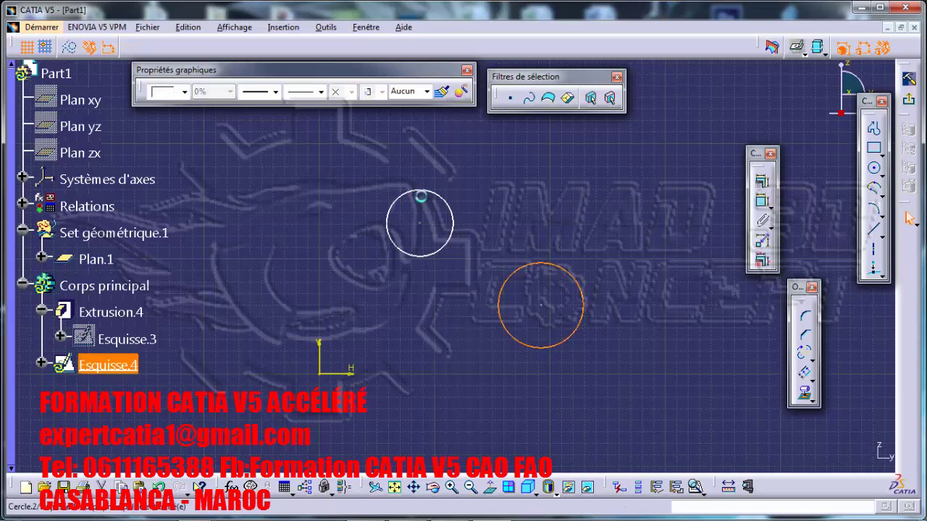
left_click(428, 189, "ctrl")
left_click(761, 181)
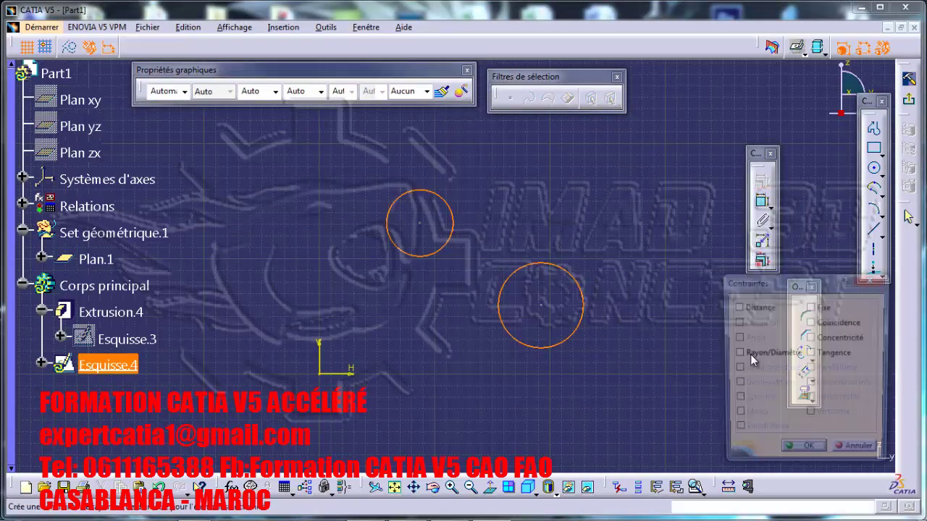
left_click(810, 338)
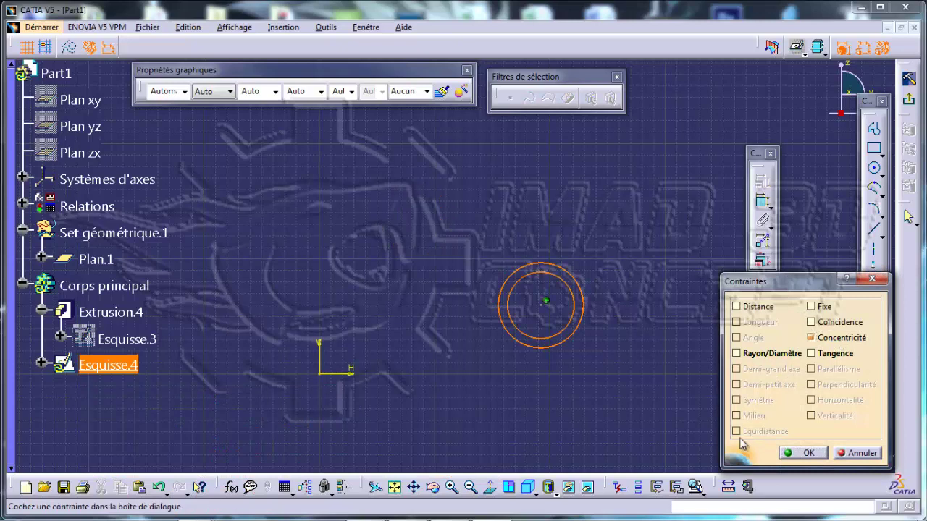
left_click(796, 456)
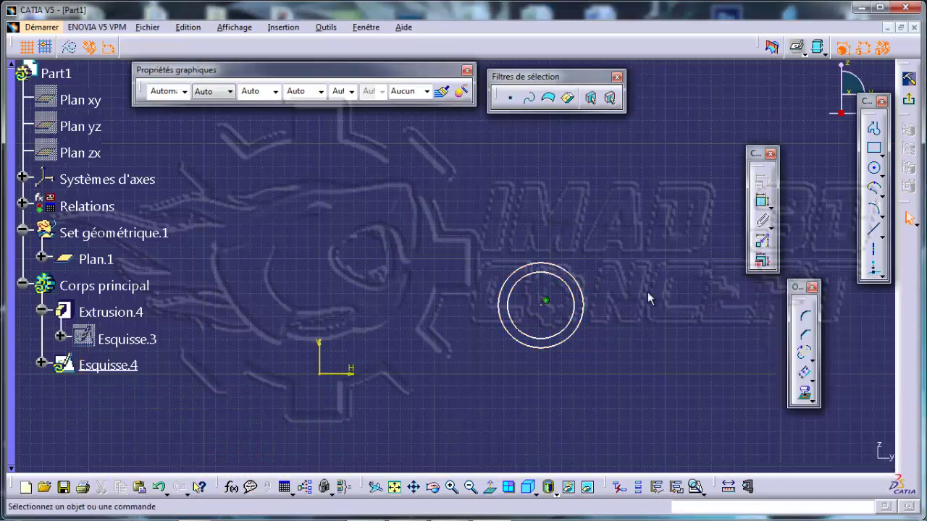
- Undo the concentricity and the new circle, redo both, and undo only the concentricity
key("ctrl+z")
key("ctrl+z")
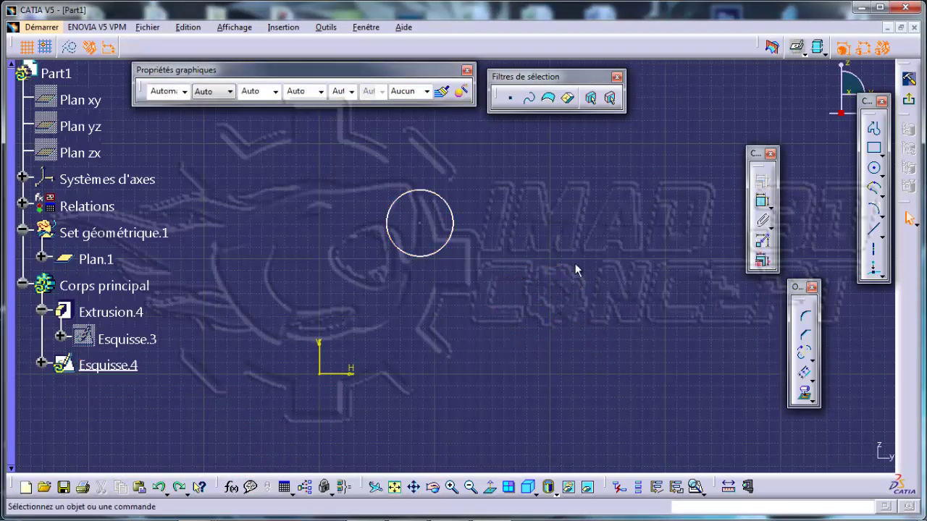
key("ctrl+y")
key("ctrl+y")
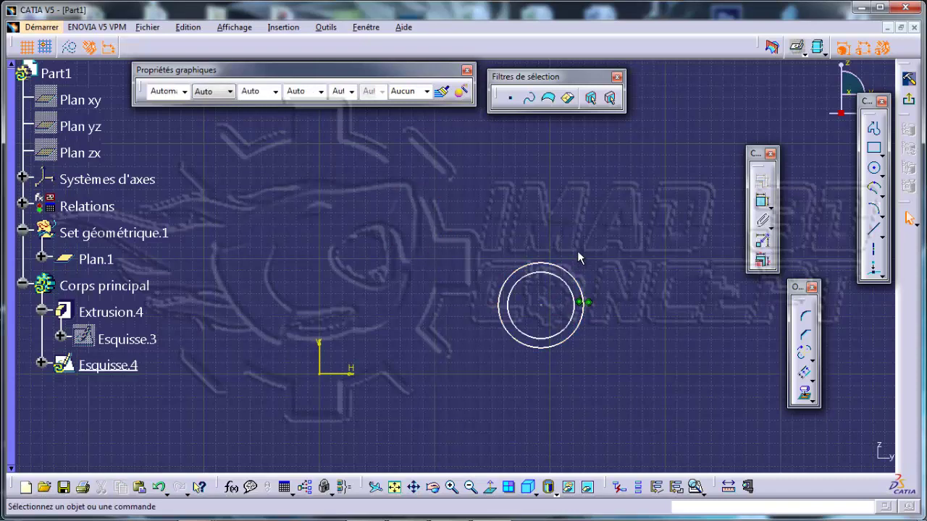
key("ctrl+z")
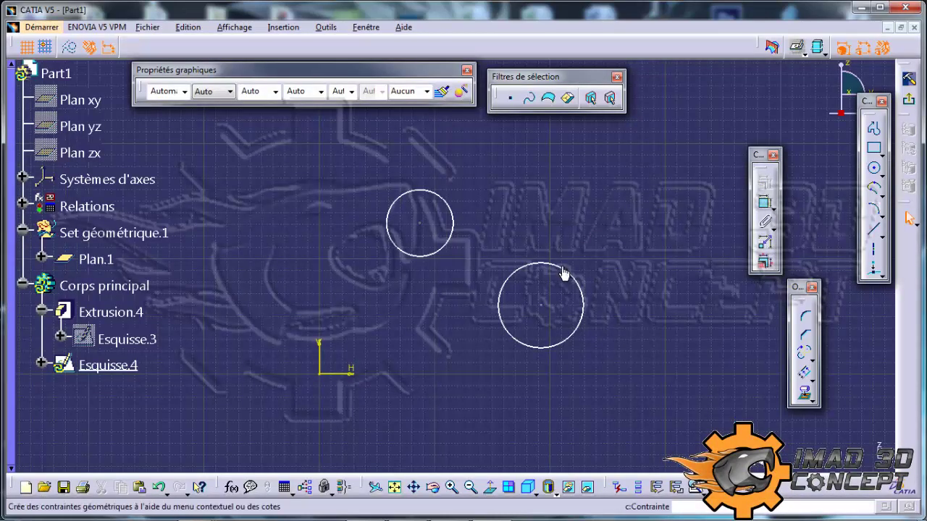
- Examine the constraint types offered for the two selected circles and close the list without applying any
left_click(560, 269)
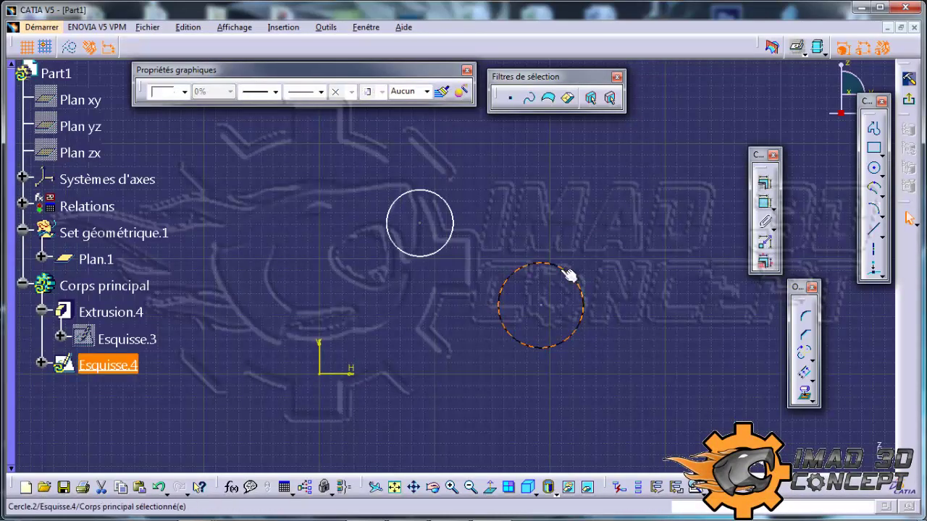
left_click(453, 212, "ctrl")
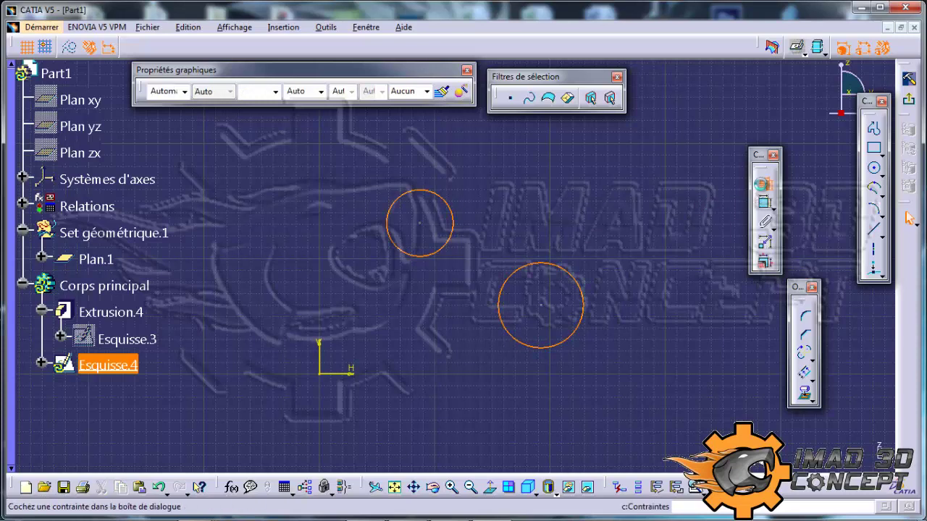
left_click(762, 201)
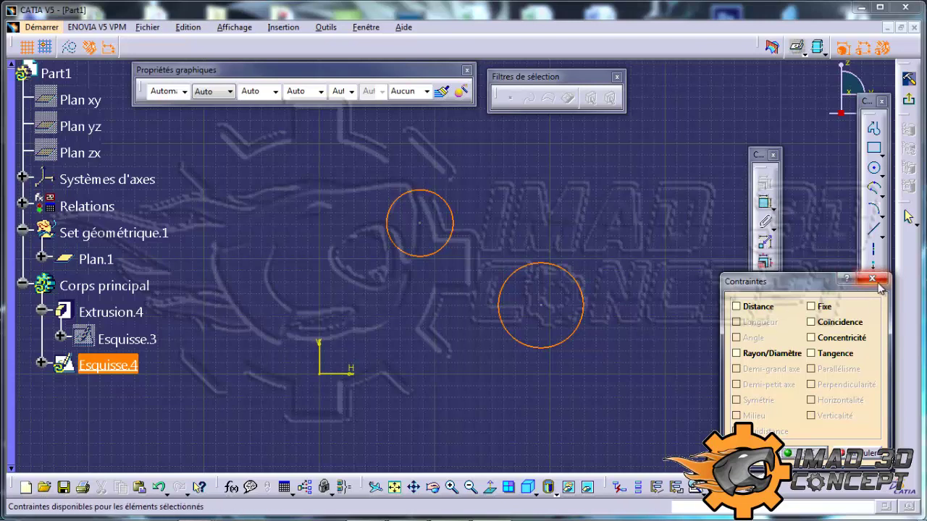
left_click(658, 239)
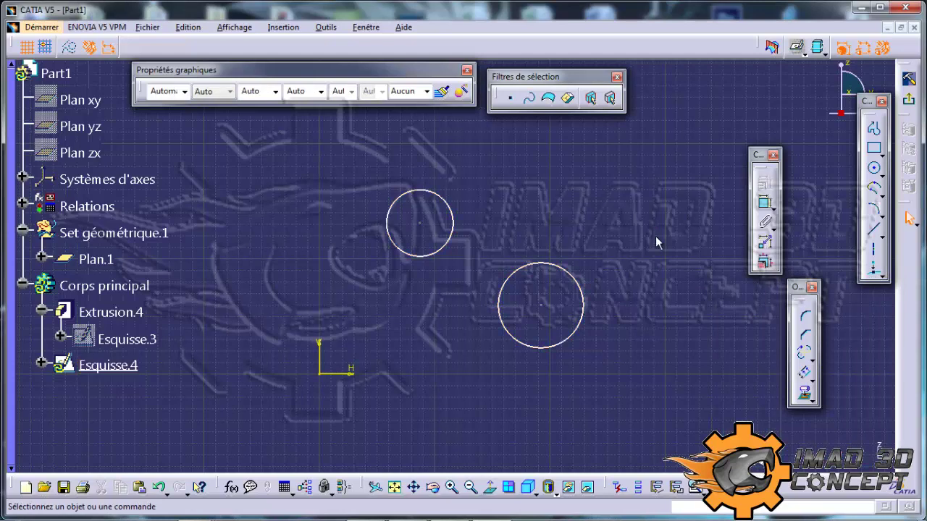
- Preview a distance constraint between the two circle centres, switching between horizontal and vertical measurement and flipping its position
left_click(765, 204)
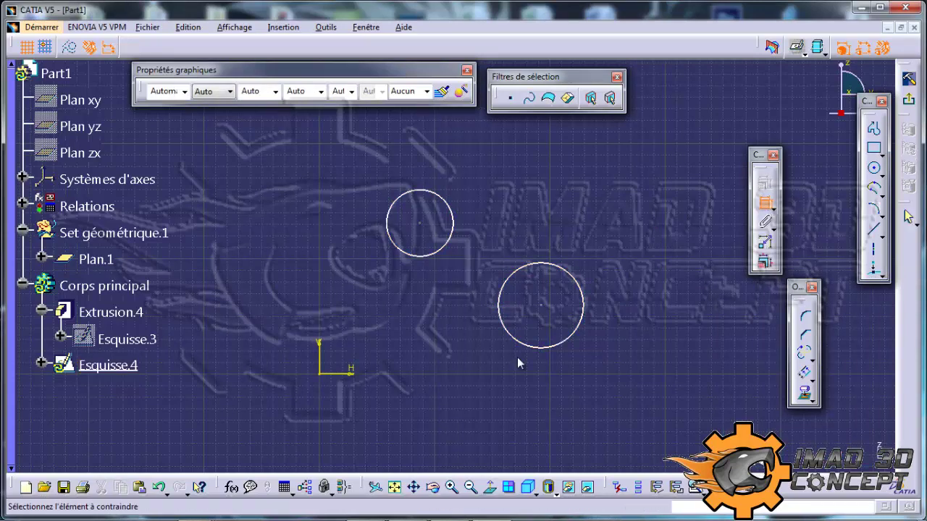
left_click(540, 304)
left_click(420, 230)
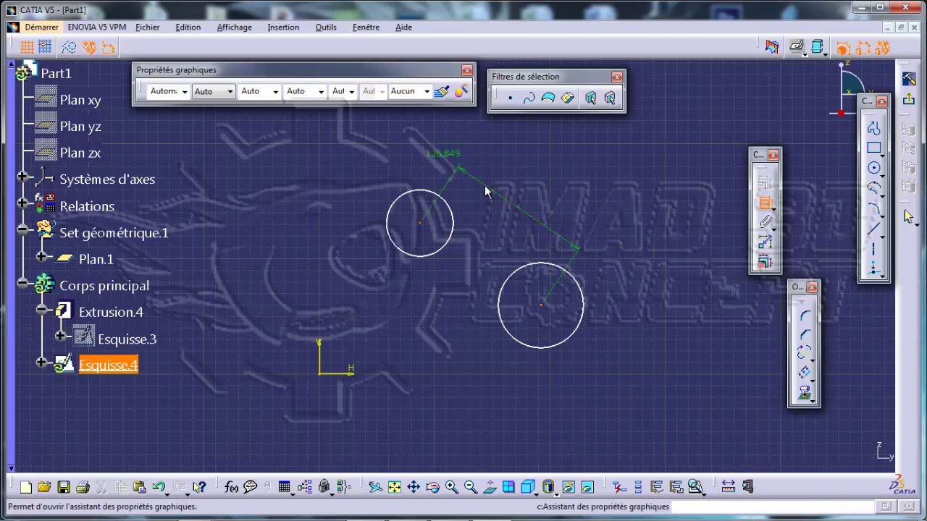
right_click(621, 178)
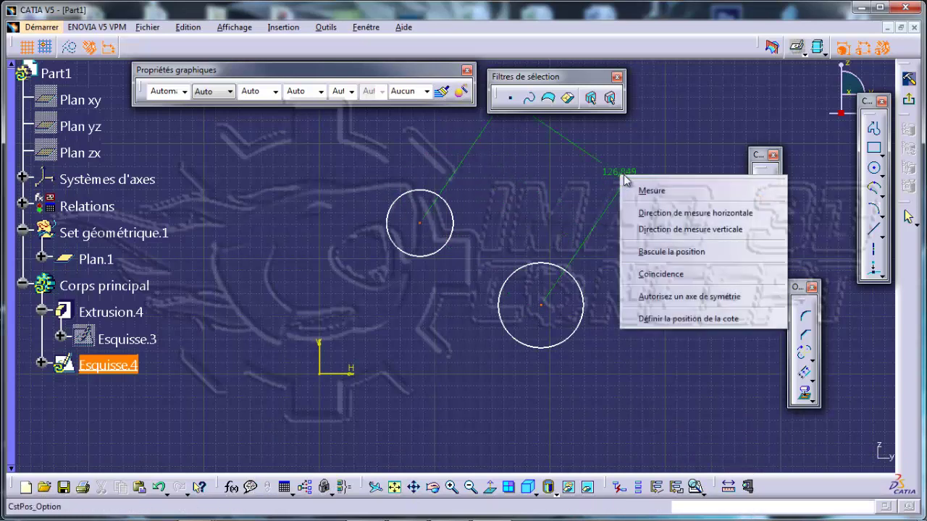
left_click(674, 214)
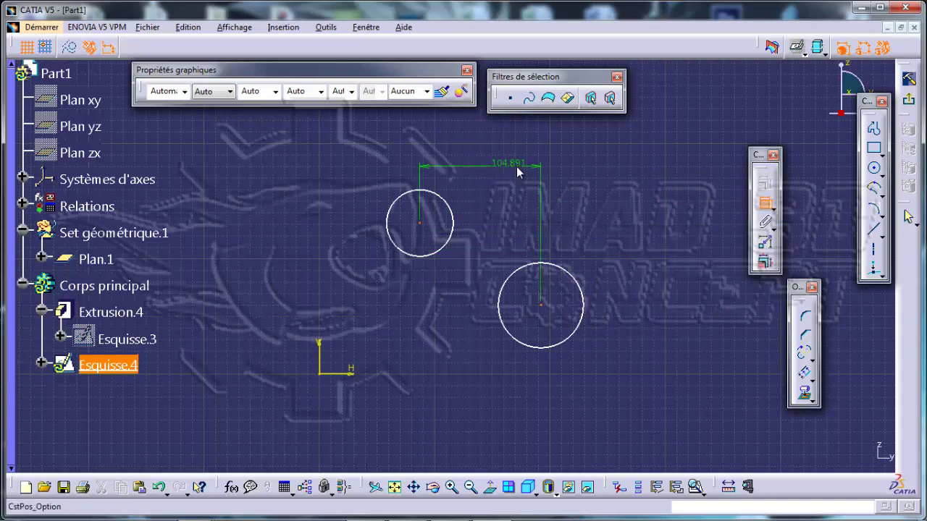
right_click(515, 165)
left_click(616, 221)
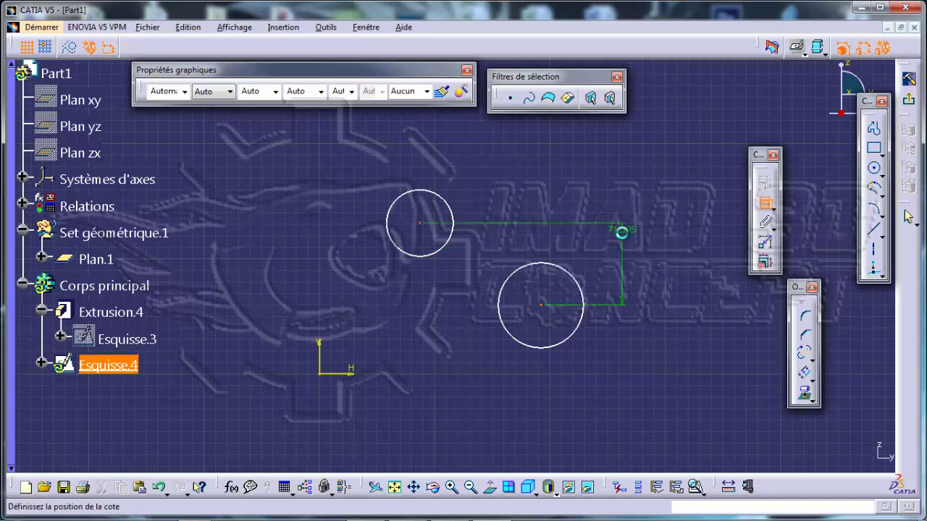
right_click(622, 232)
left_click(677, 326)
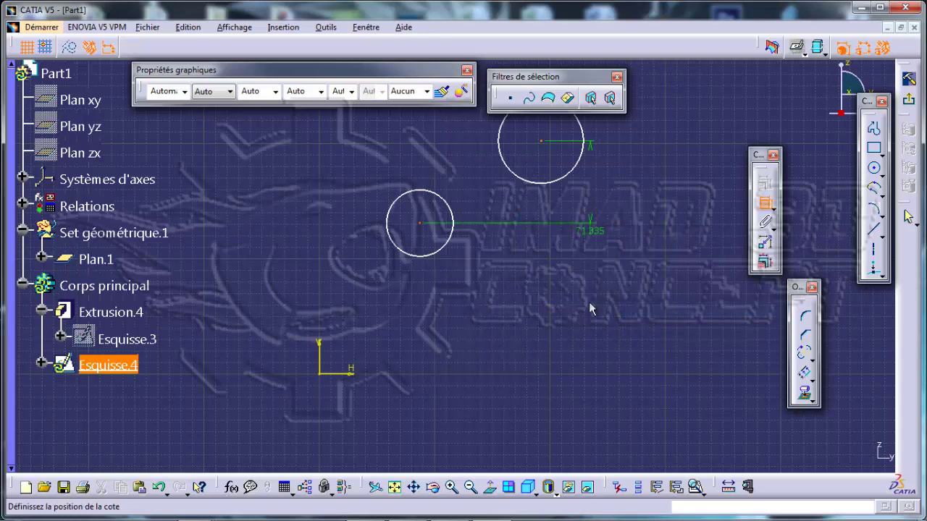
- Try making the two circles symmetric about the vertical sketch axis, and undo it
right_click(608, 210)
left_click(652, 304)
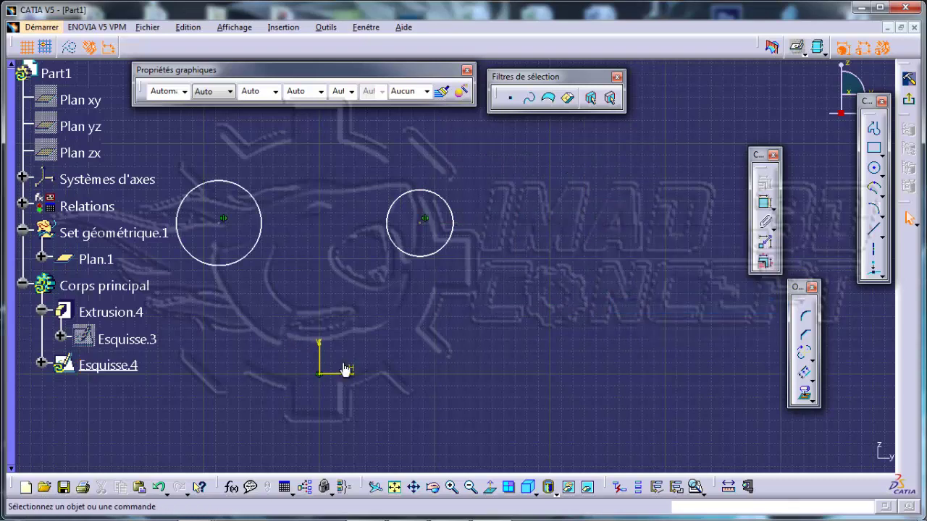
mouse_move(303, 226)
middle_mouse_down()
mouse_move(330, 248)
mouse_move(387, 249)
middle_mouse_up()
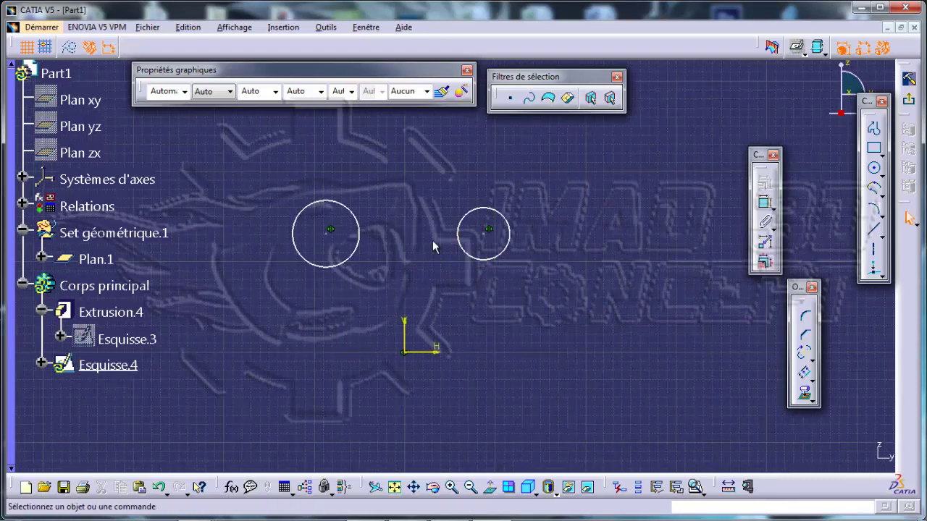
key("ctrl+z")
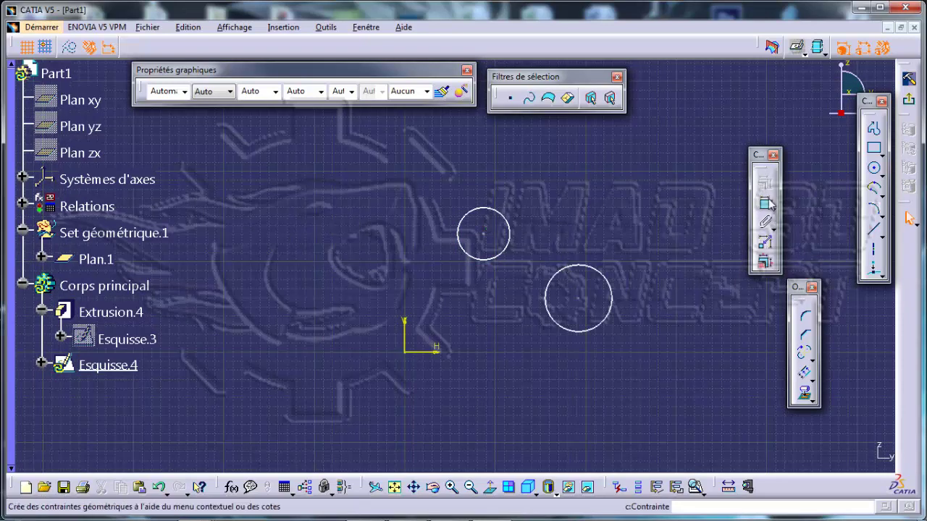
- Move both circles together up and to the left using a temporary relative fixity constraint
left_click(766, 225)
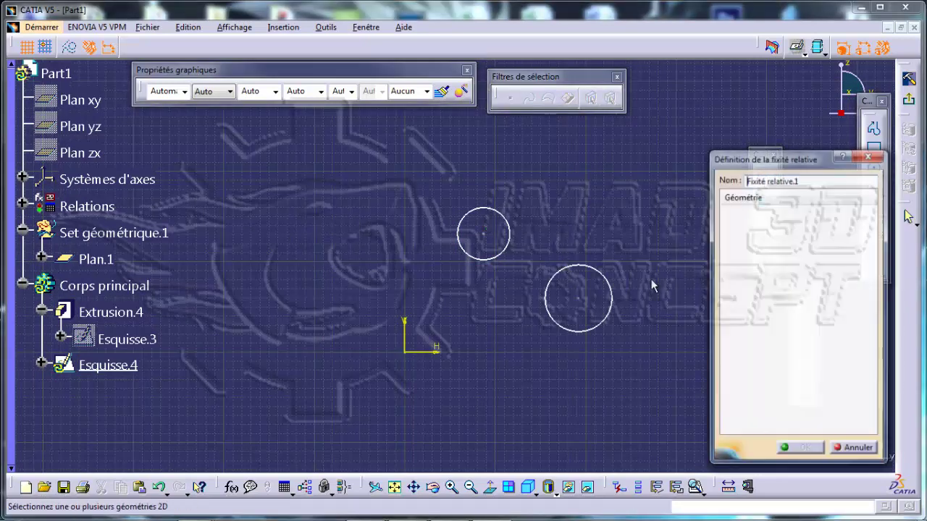
left_click(605, 273)
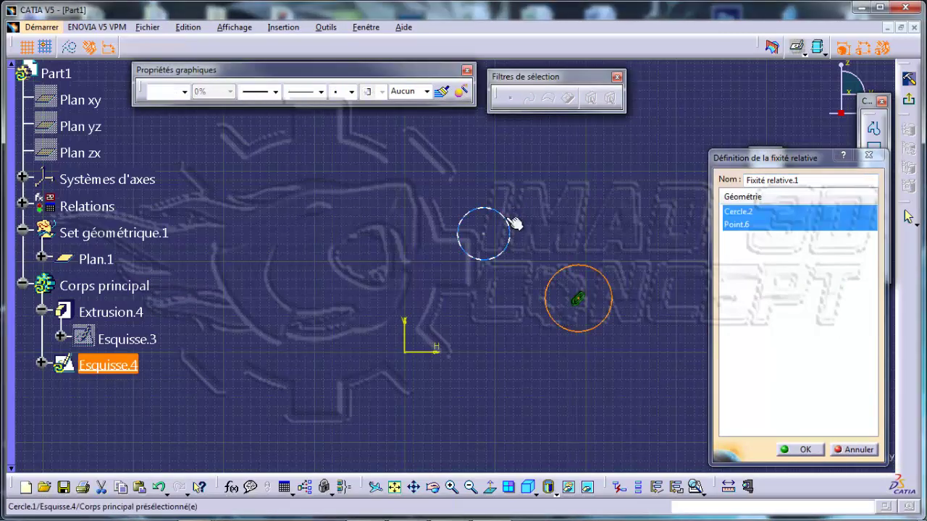
left_click(510, 223)
left_click(805, 450)
left_click_drag(612, 298, 528, 229)
double_click(484, 215)
left_click(488, 221)
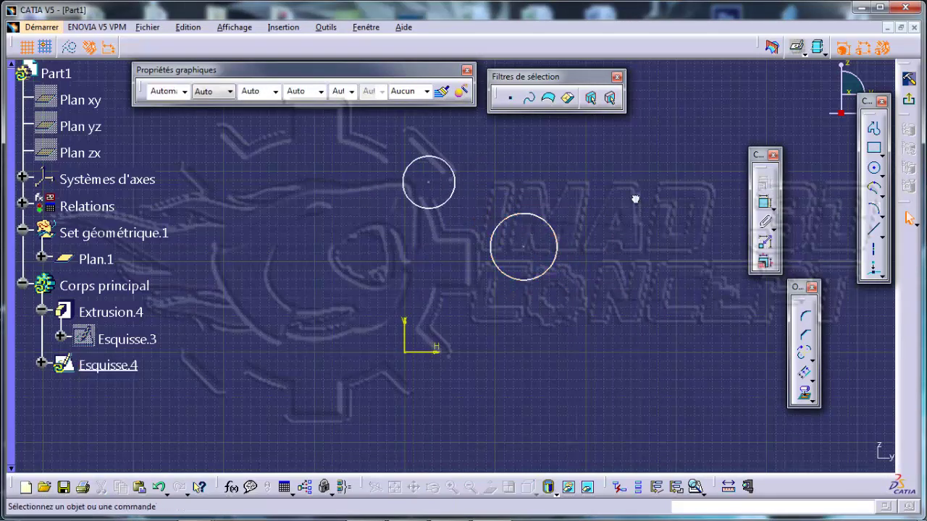
- Apply automatic constraints to the two circles
left_click(771, 247)
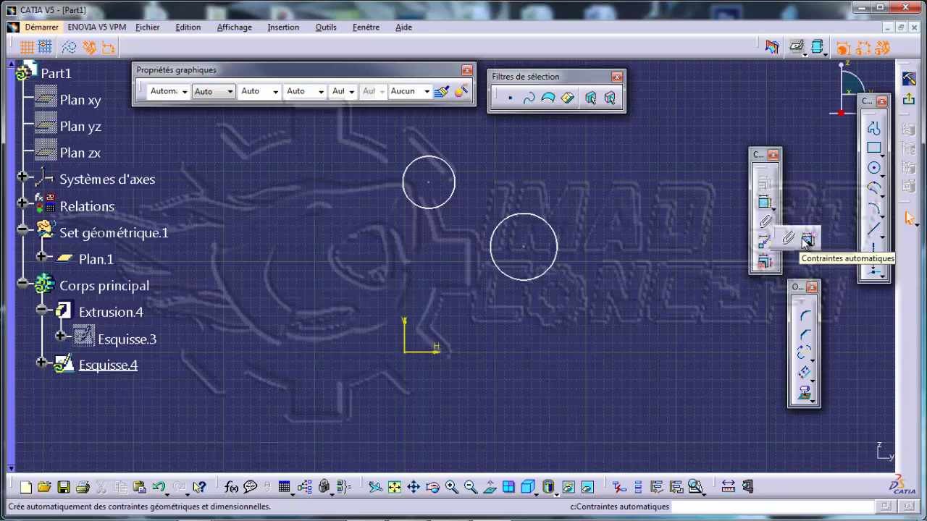
left_click(807, 241)
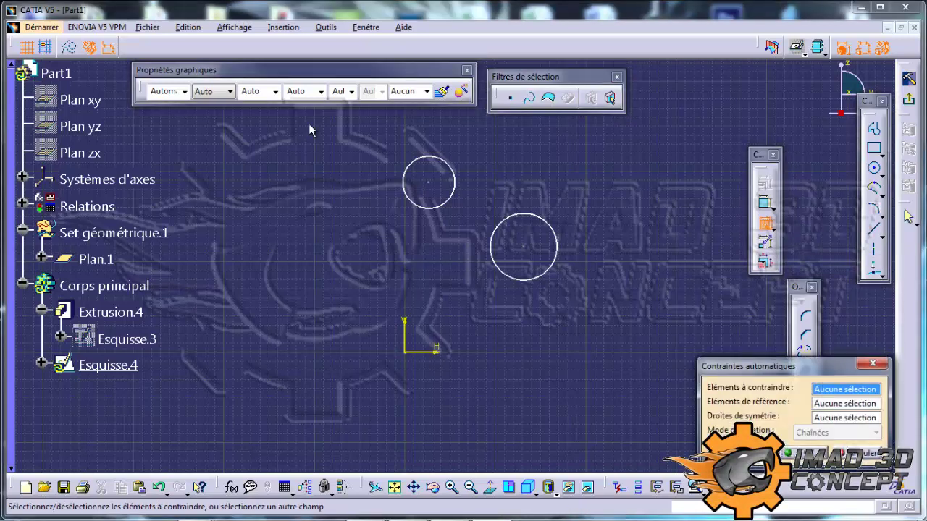
left_click_drag(623, 404, 227, 48)
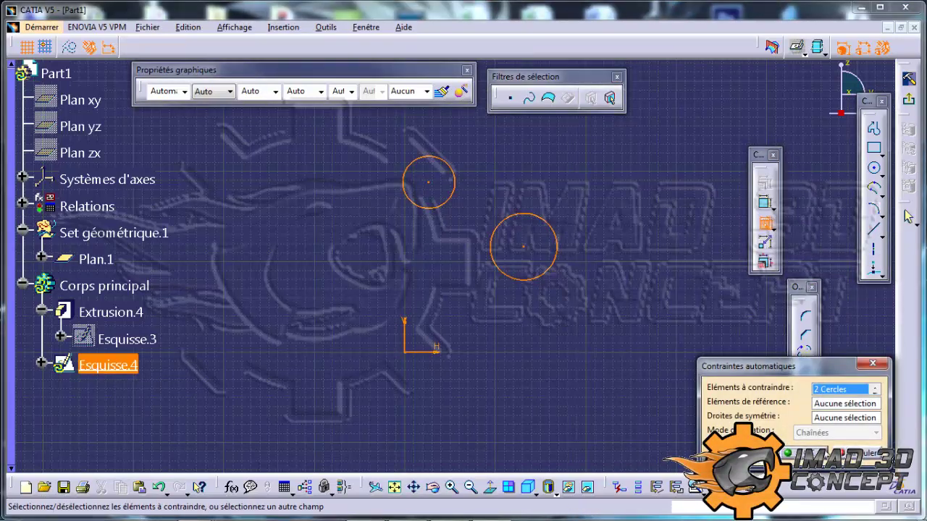
left_click(804, 453)
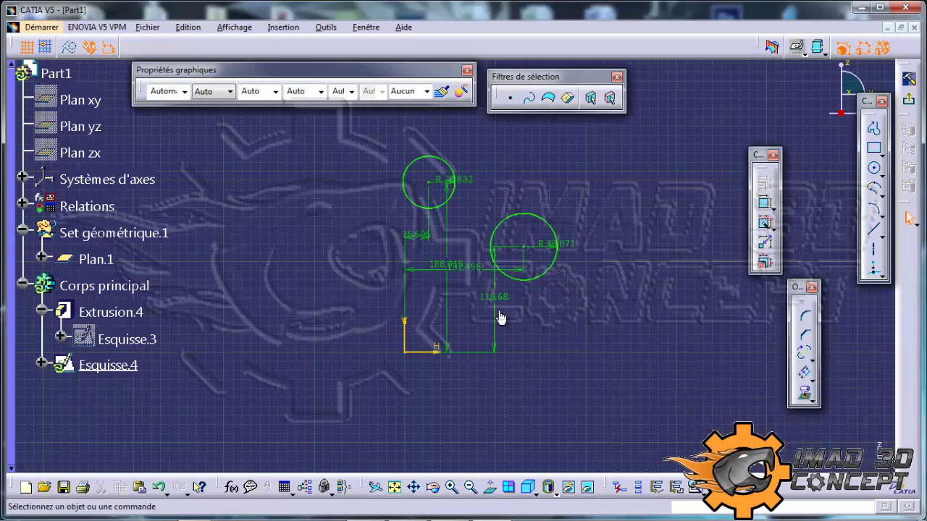
- Move the larger circle's horizontal dimension below the horizontal axis, and undo both this move and the automatic constraints
left_click(471, 267)
left_click_drag(512, 270, 514, 376)
left_click(557, 245)
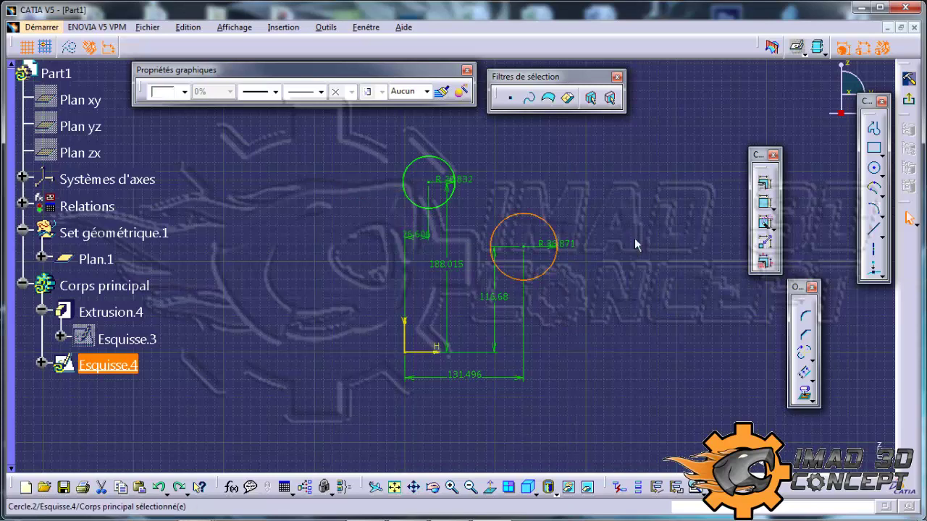
key("ctrl+z")
key("ctrl+z")
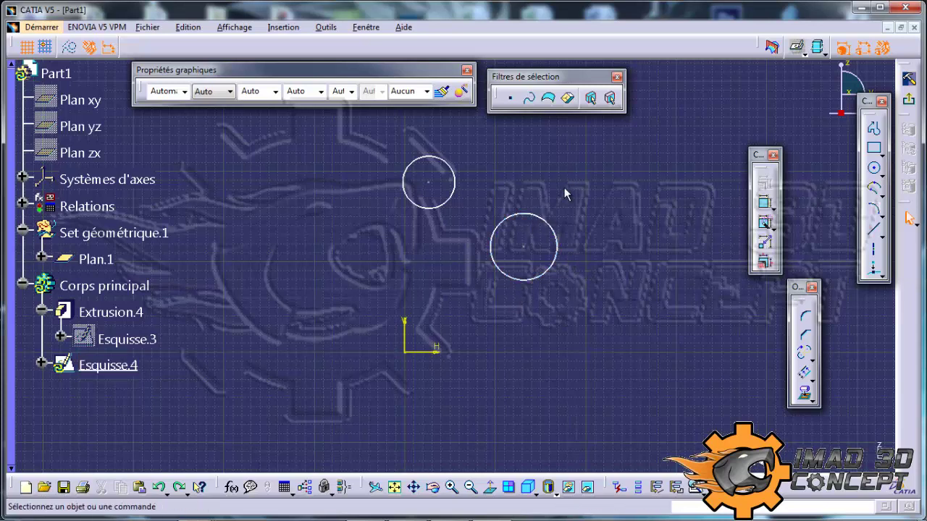
- Try a radius/diameter constraint on both circles in the constraint definition dialog, and close it without applying
left_click_drag(653, 315, 307, 95)
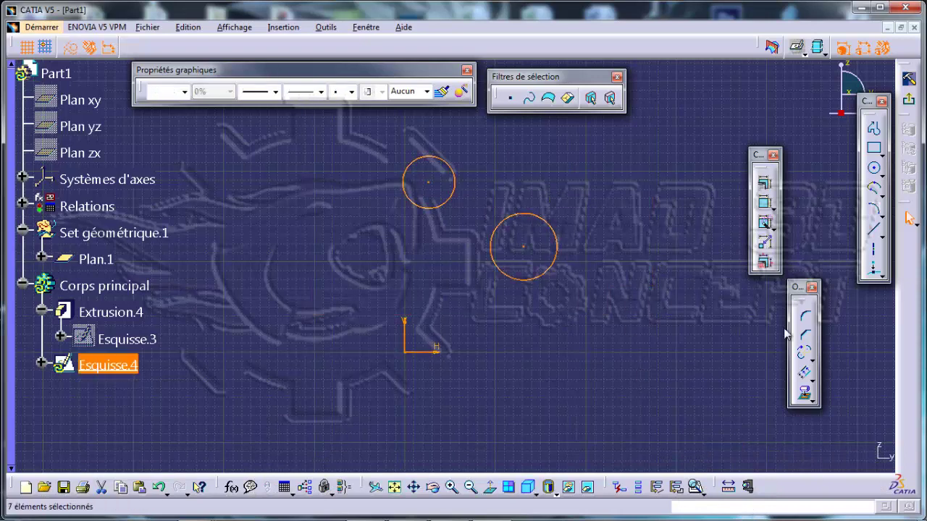
left_click(774, 229)
left_click(811, 172)
left_click(764, 183)
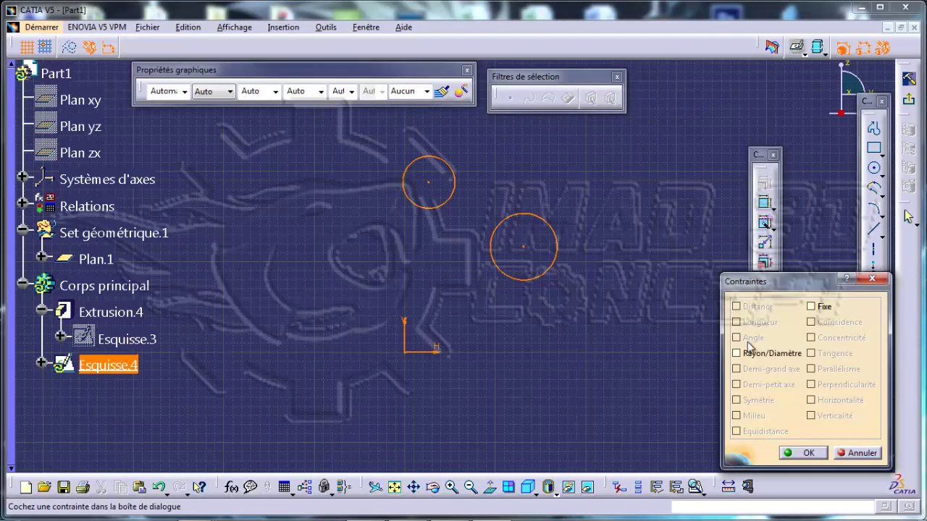
left_click(750, 353)
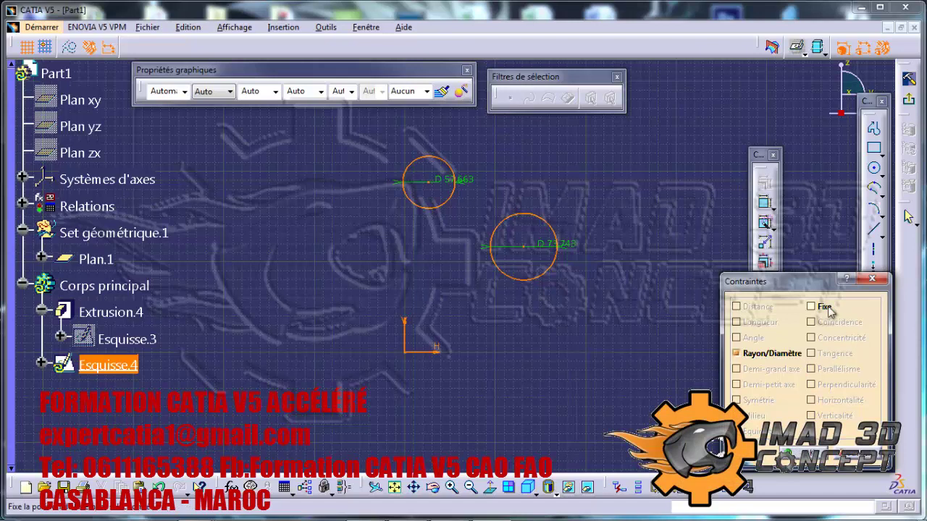
left_click(872, 278)
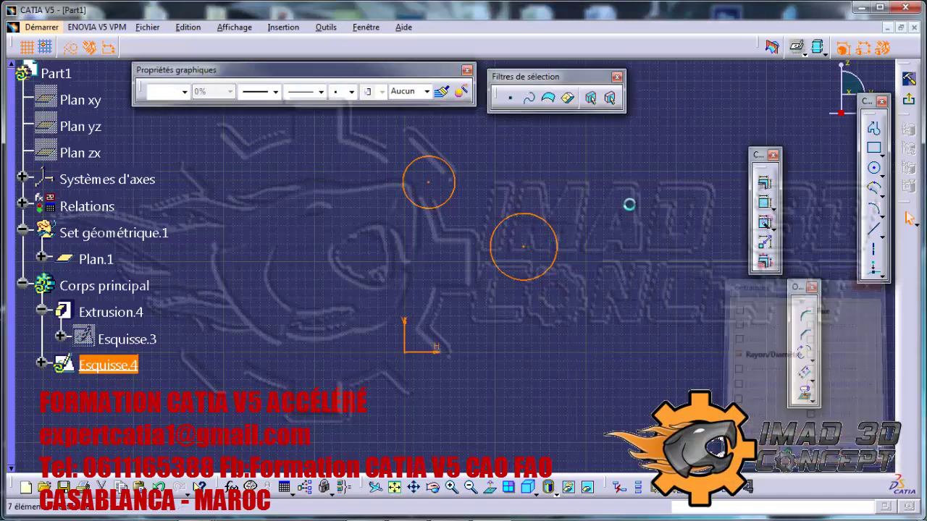
left_click(765, 204)
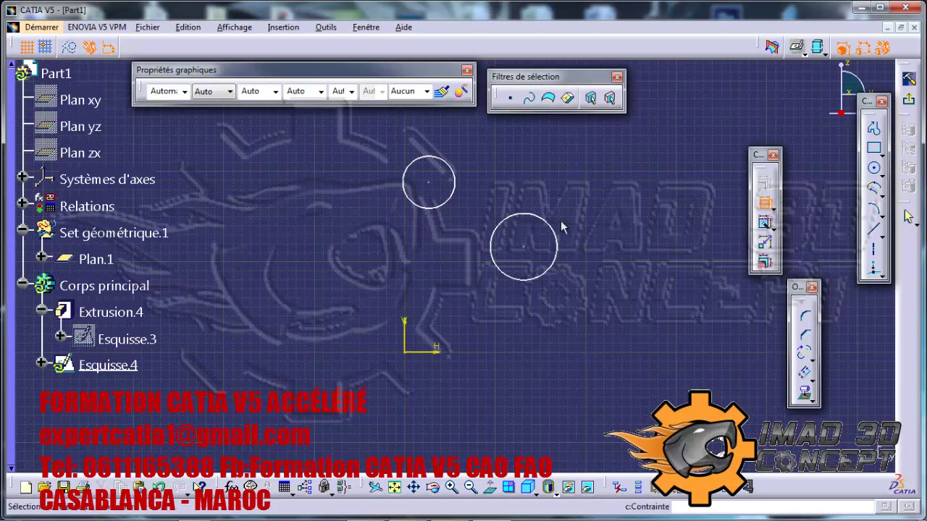
left_click(523, 247)
left_click(428, 182)
right_click(523, 171)
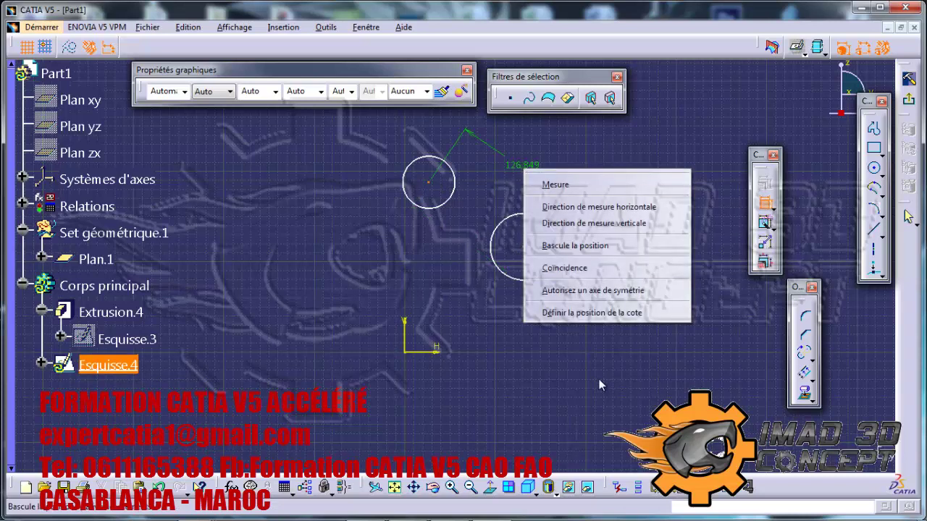
left_click(578, 118)
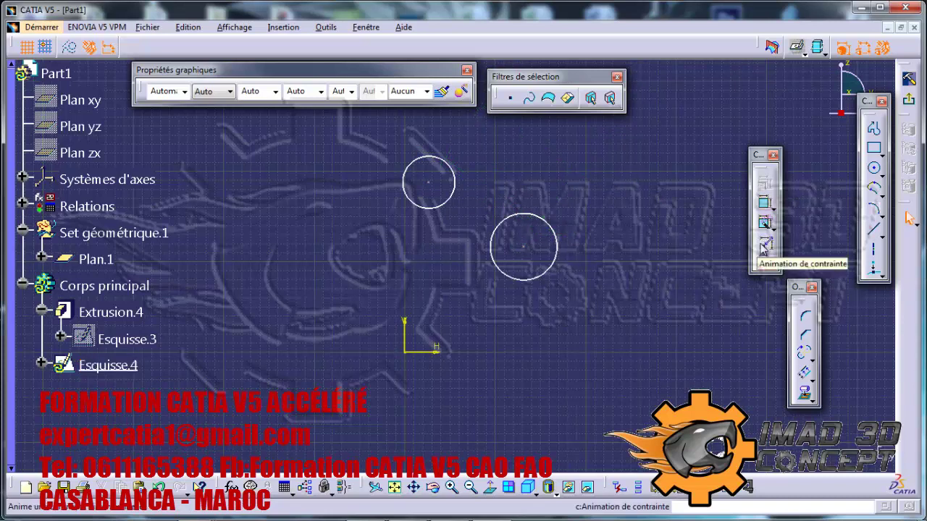
- Fix the smaller circle in place
middle_click_drag(486, 197, 488, 175, "ctrl")
right_click(452, 162)
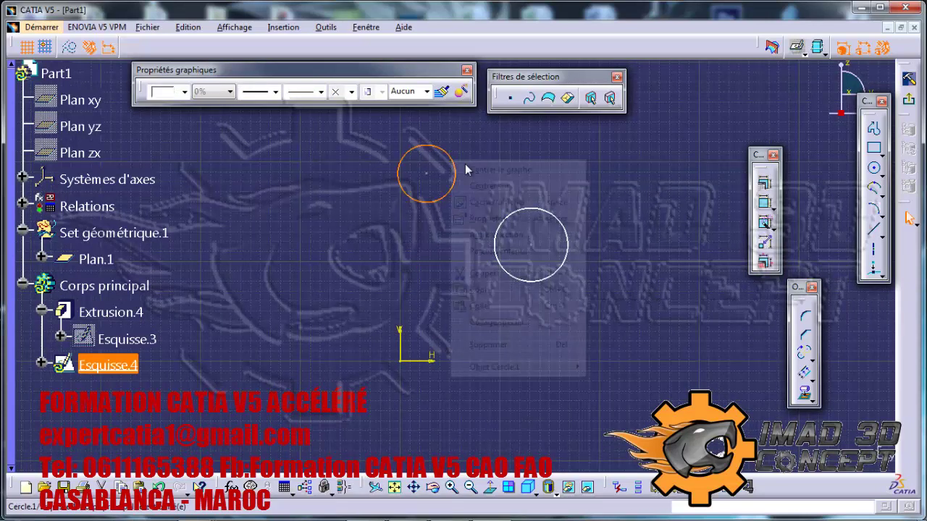
mouse_move(572, 367)
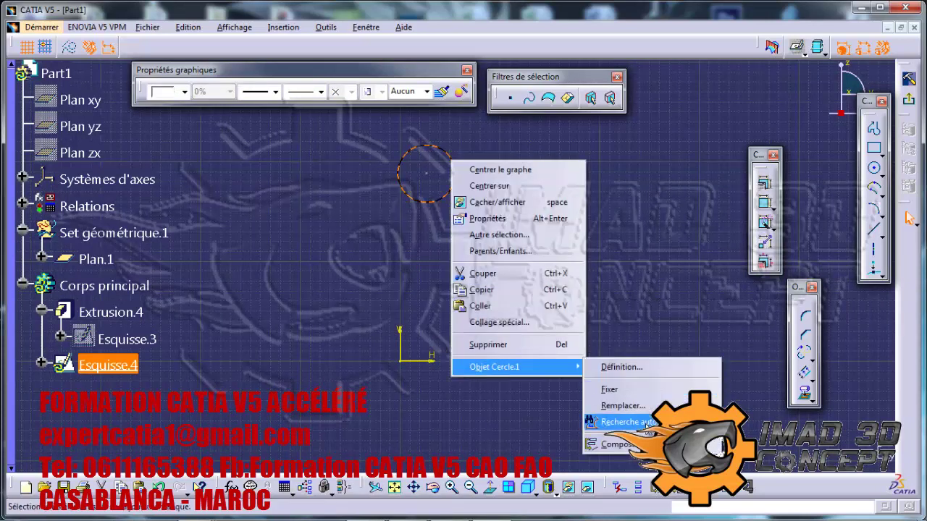
left_click(609, 390)
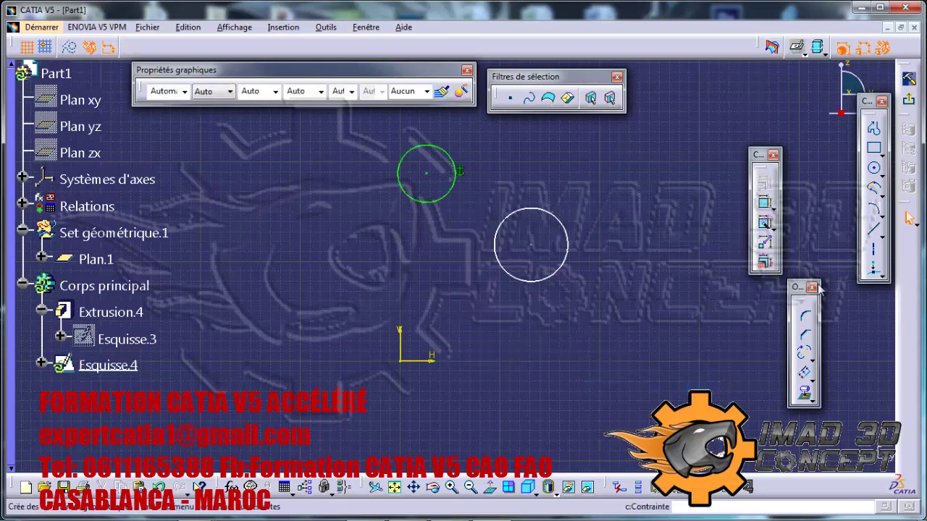
- Draw an axis joining the two circle centres and dimension its length
left_click(874, 249)
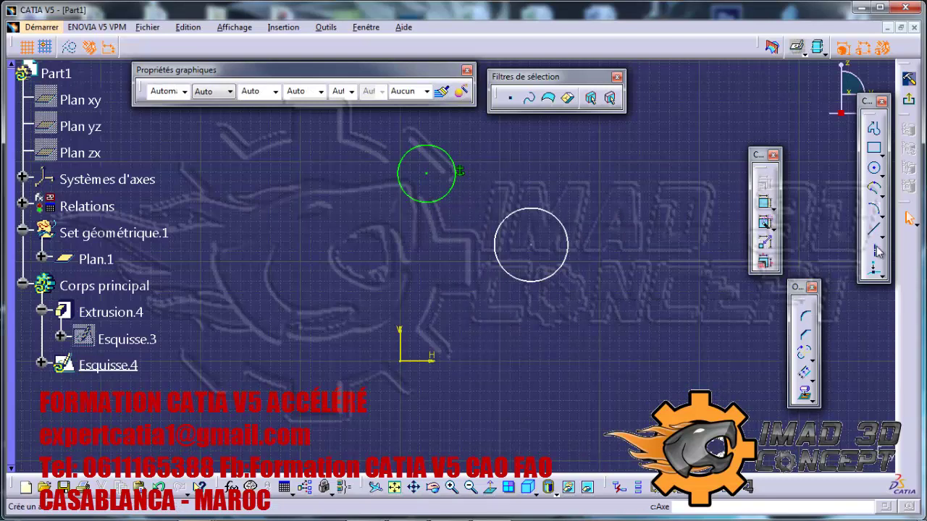
left_click(428, 178)
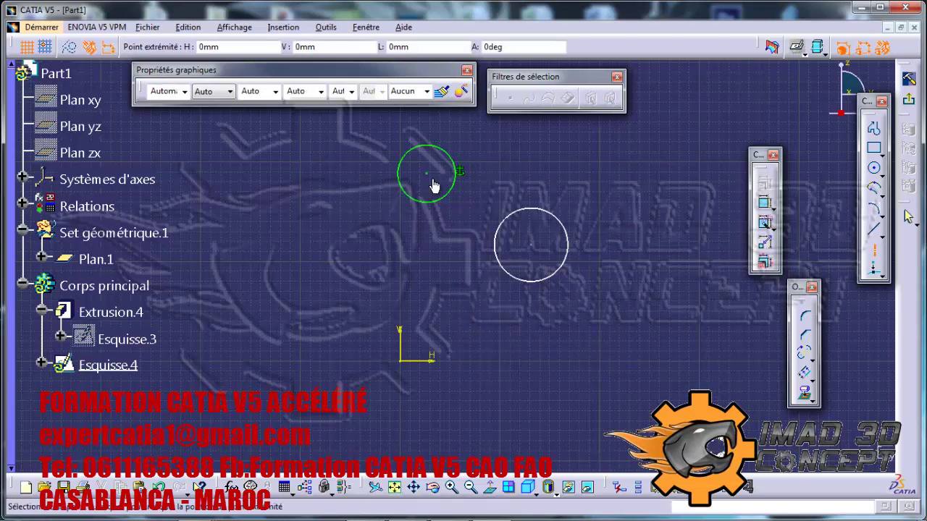
left_click(531, 245)
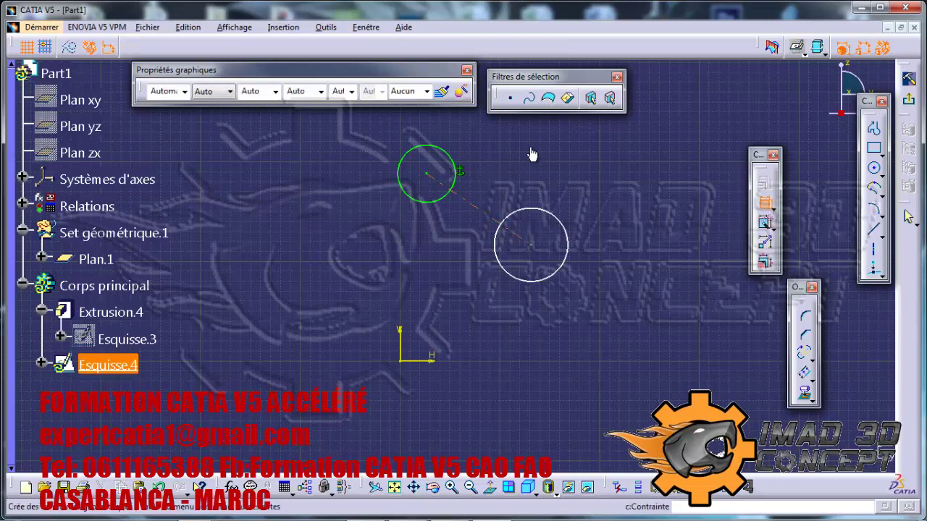
left_click(764, 204)
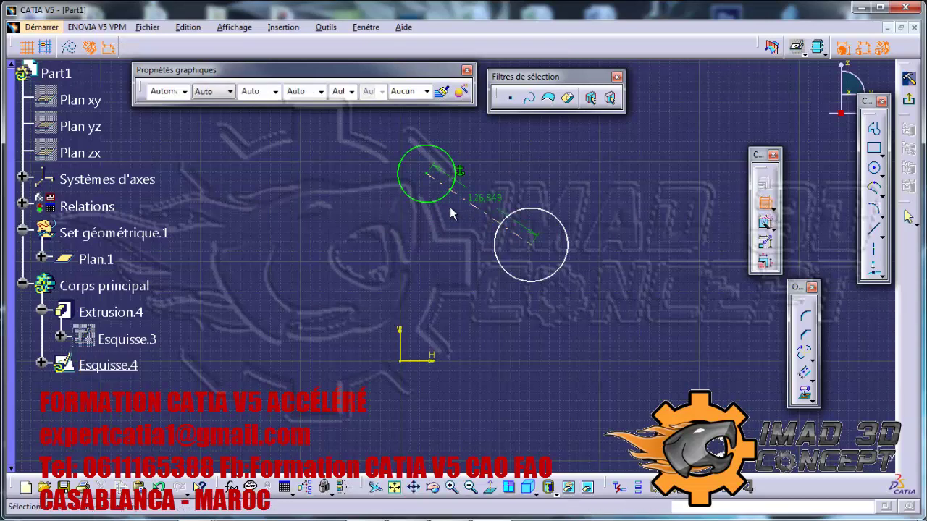
- Draw a vertical axis down from the smaller circle's centre and constrain the angle between it and the slanted axis
left_click(874, 251)
left_click(427, 172)
left_click(426, 274)
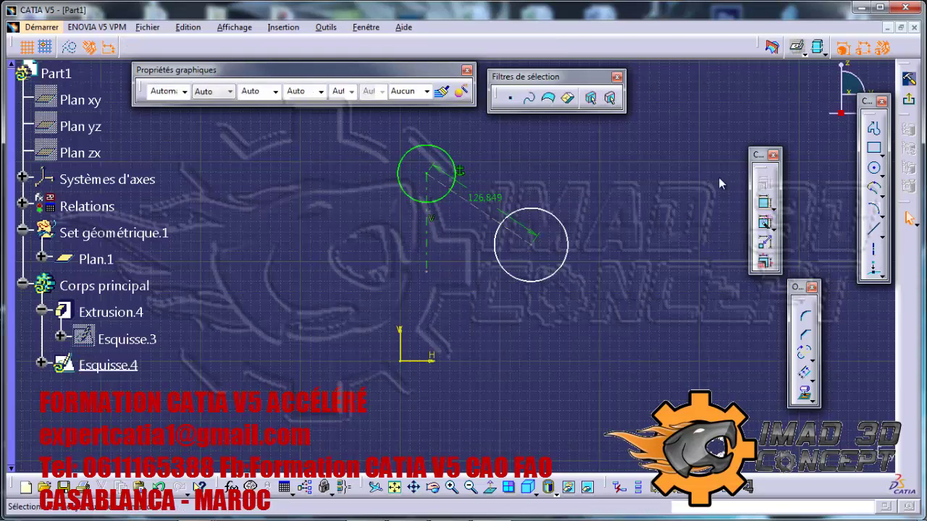
left_click(768, 203)
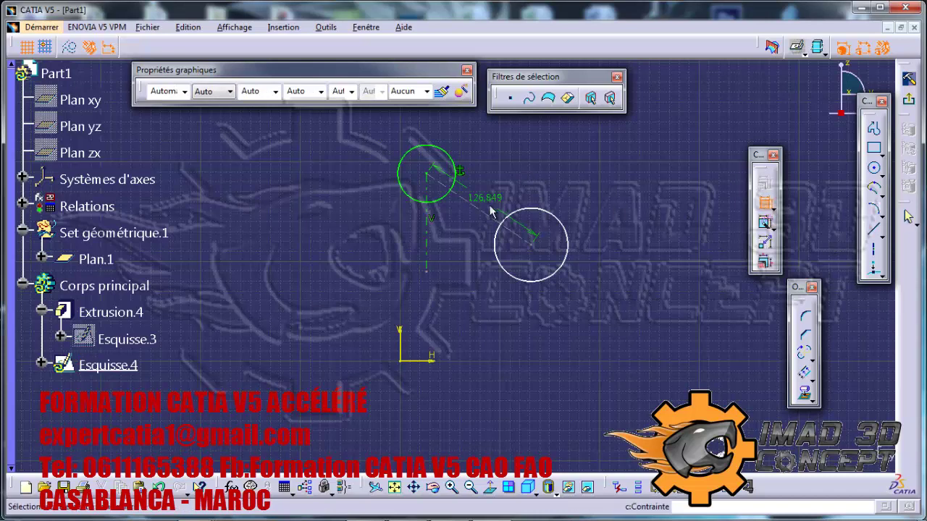
left_click(481, 211)
left_click(481, 215)
left_click(458, 242)
- Animate the angle constraint between the two axes from 0 to 3600 degrees in 10 steps
left_click(764, 243)
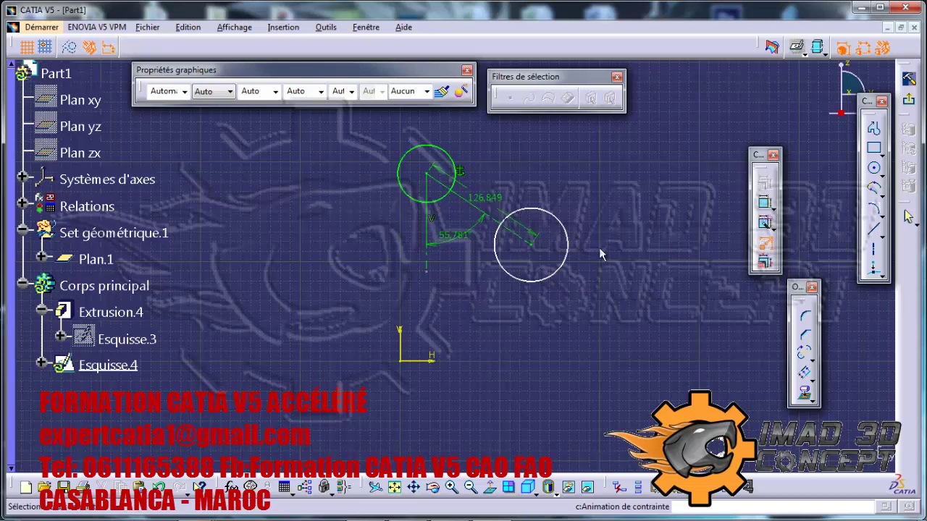
left_click(467, 234)
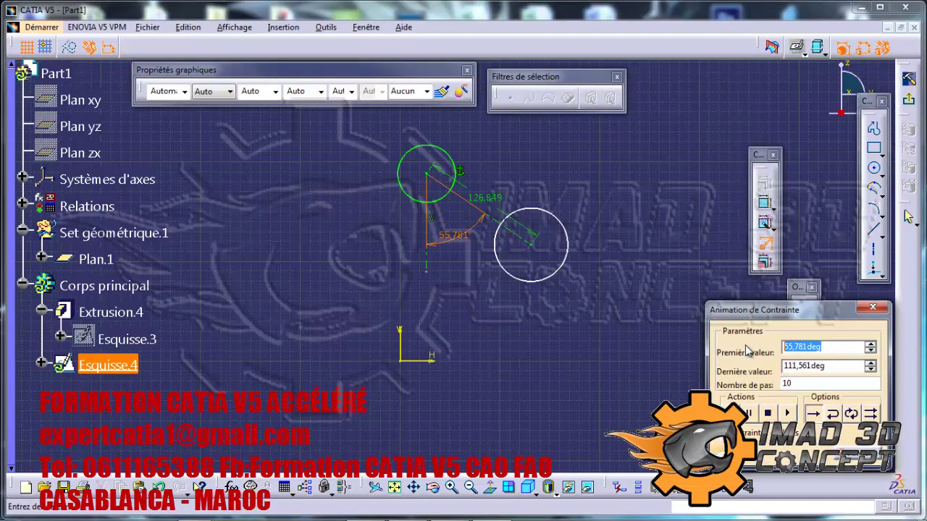
type("0")
key("Tab")
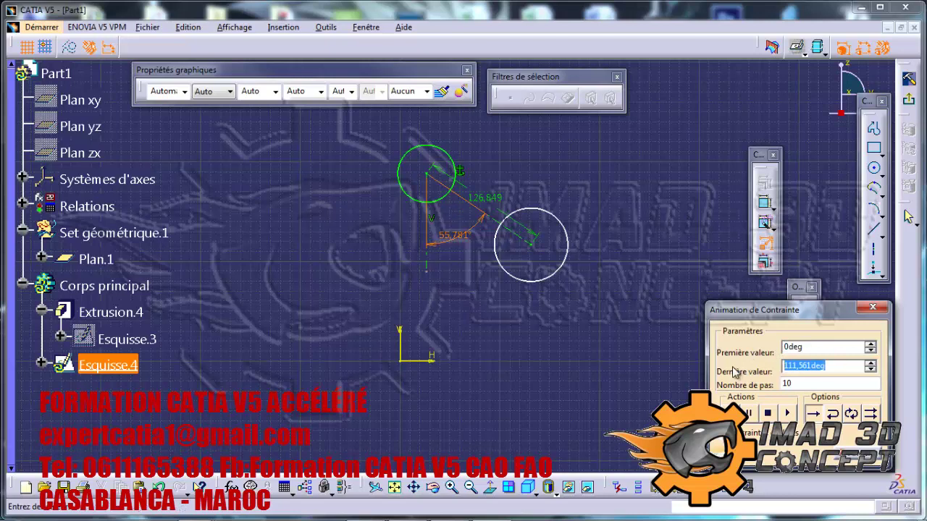
type("3600")
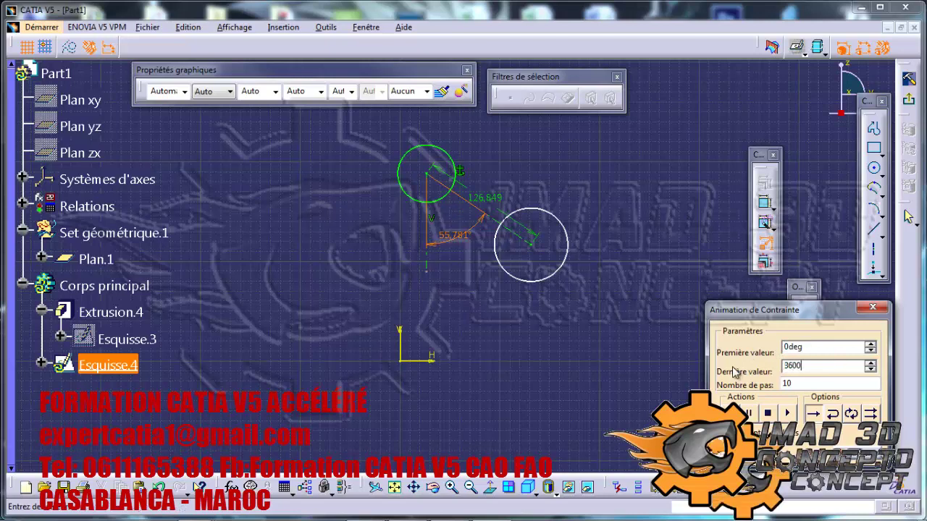
left_click(709, 285)
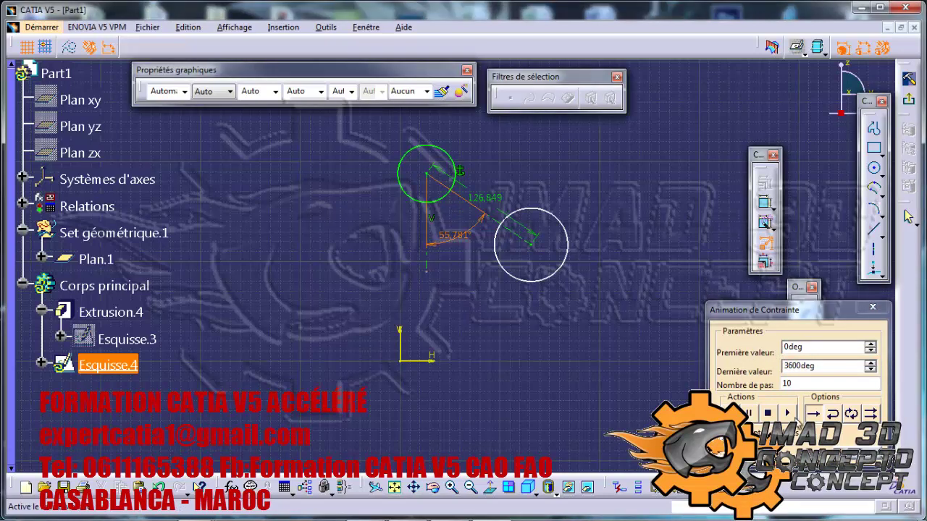
left_click(787, 413)
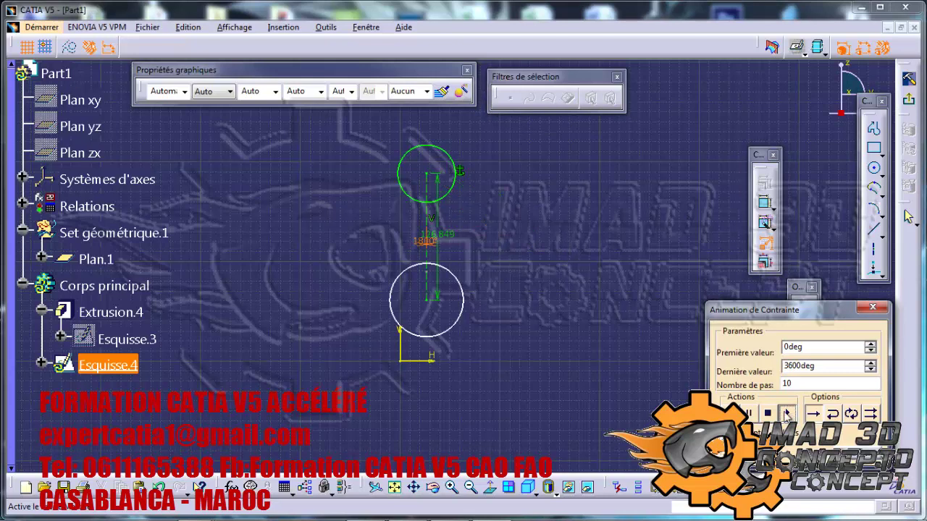
- Replay the angle animation in loop mode, set its number of steps to 1, and run it backward and forward
left_click(851, 417)
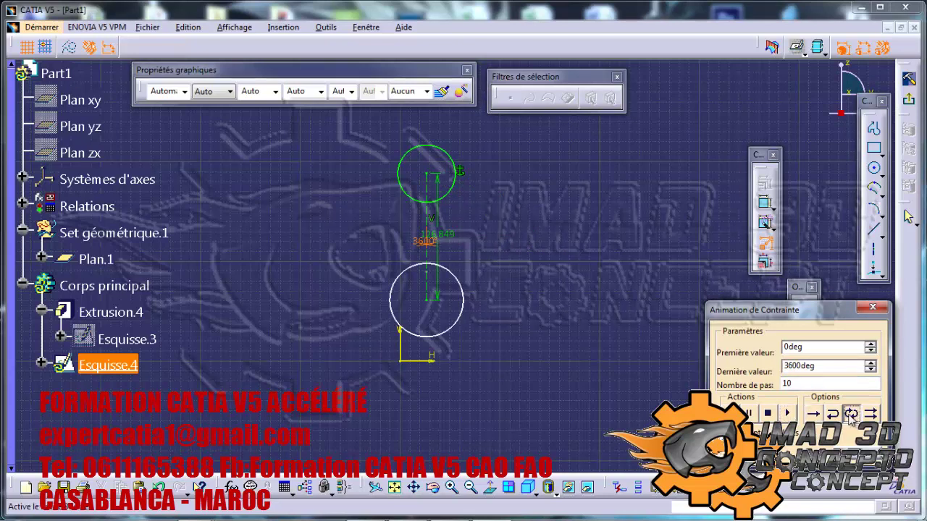
left_click(787, 414)
left_click_drag(802, 385, 760, 383)
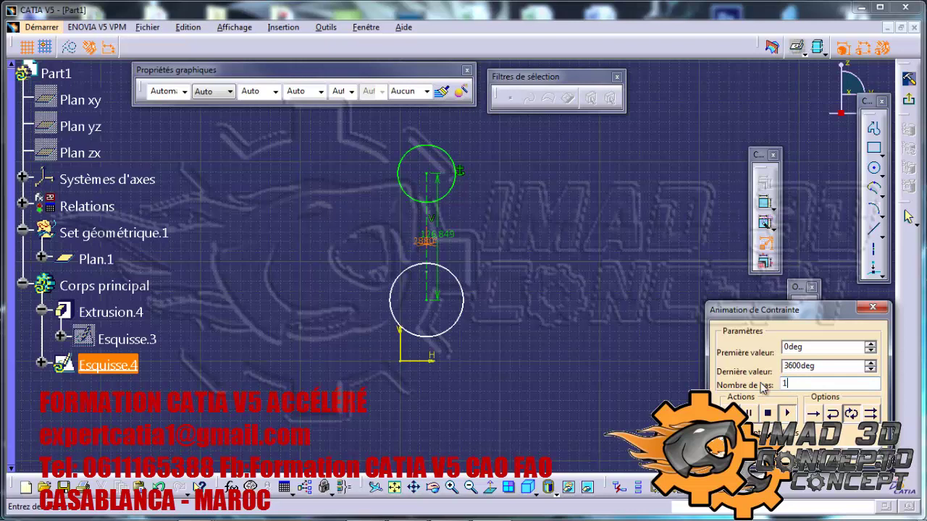
left_click(617, 255)
left_click(818, 418)
left_click(851, 416)
left_click(785, 414)
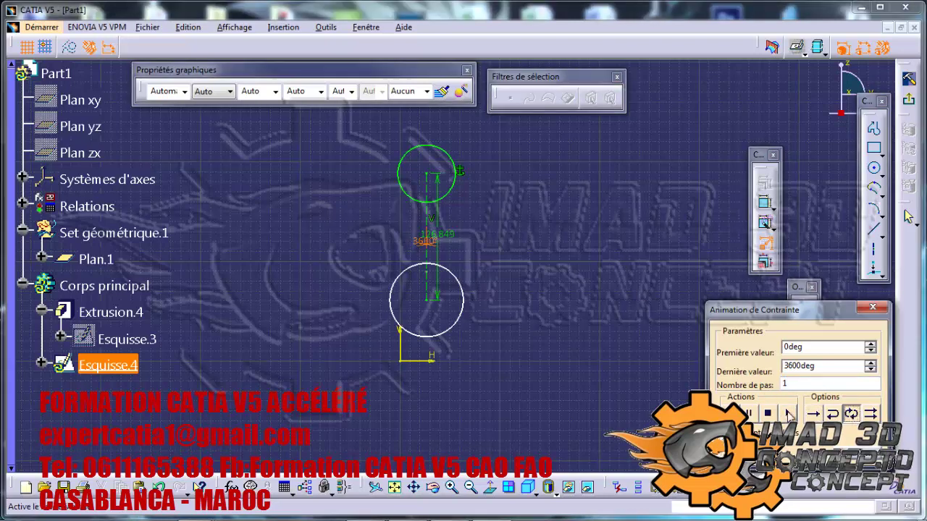
left_click(769, 413)
left_click(732, 413)
left_click(794, 415)
- Set the animation's last value to 360 degrees and play it in one-shot mode with the constraints hidden
middle_click_drag(338, 251, 409, 196)
middle_click_drag(426, 259, 427, 316)
double_click(820, 366)
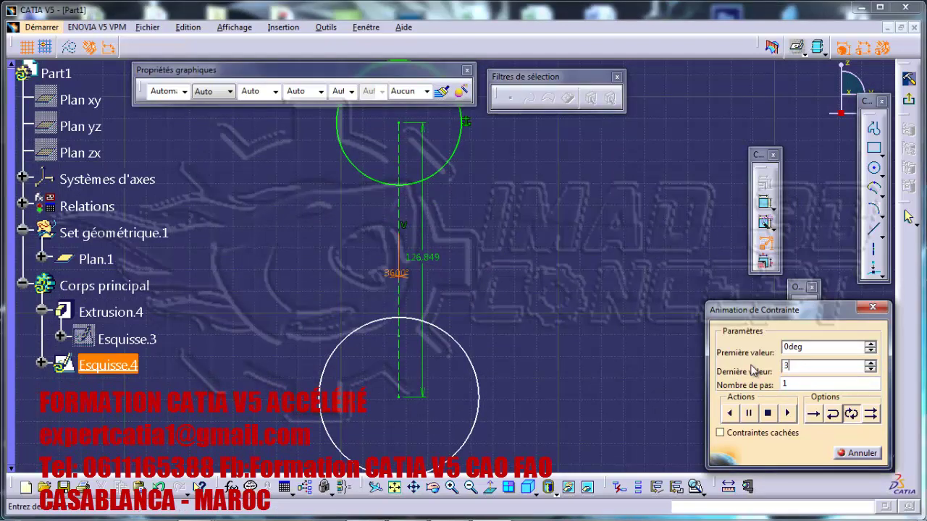
type("360")
left_click(655, 243)
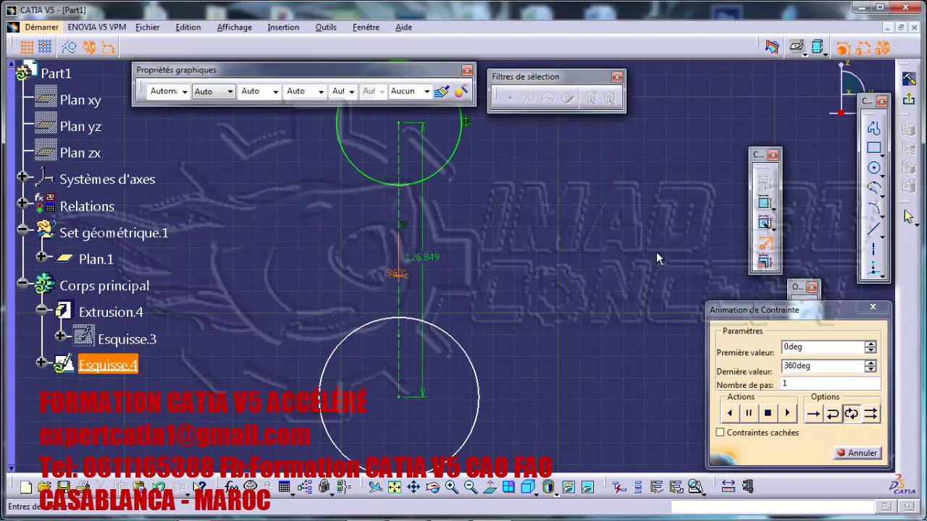
left_click(802, 420)
left_click(818, 415)
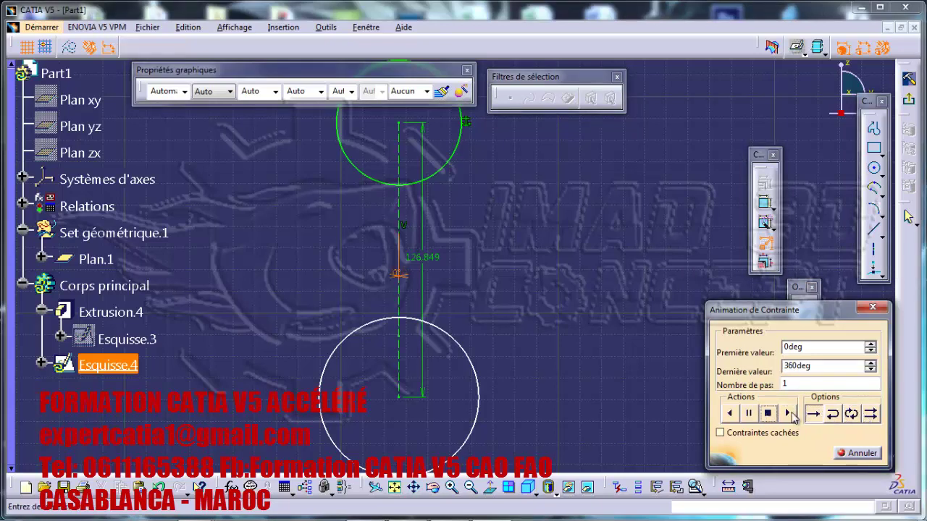
left_click(764, 432)
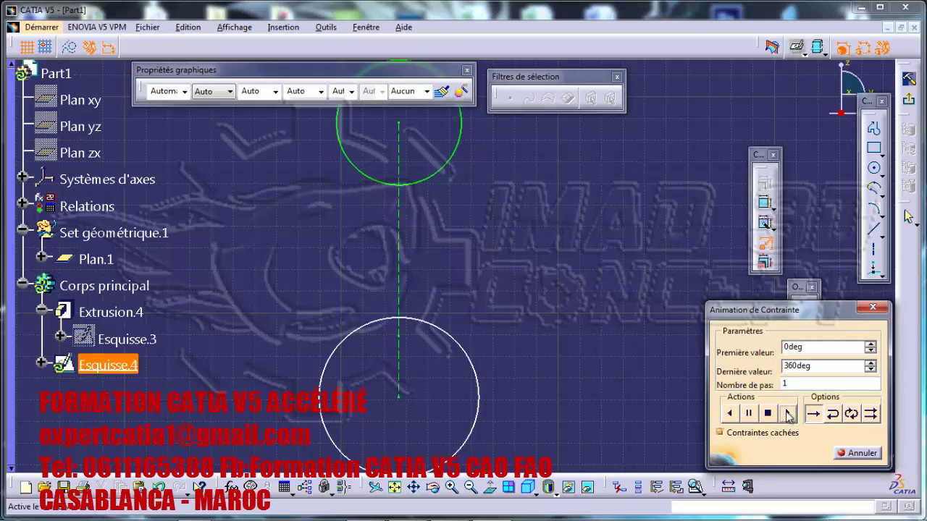
- Show the constraints again and play the angle animation from 1 to 360 degrees in 100 steps
left_click(756, 433)
left_click_drag(802, 346, 774, 347)
left_click(871, 345)
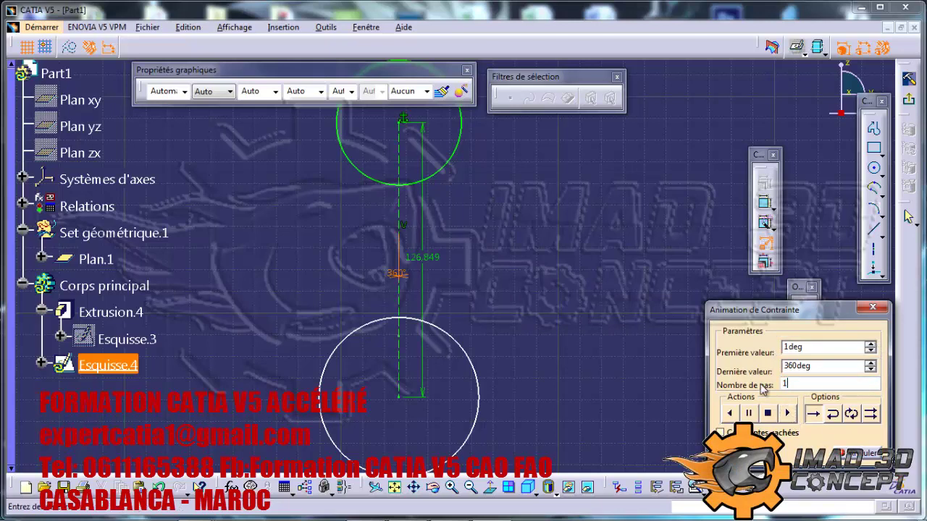
left_click(790, 416)
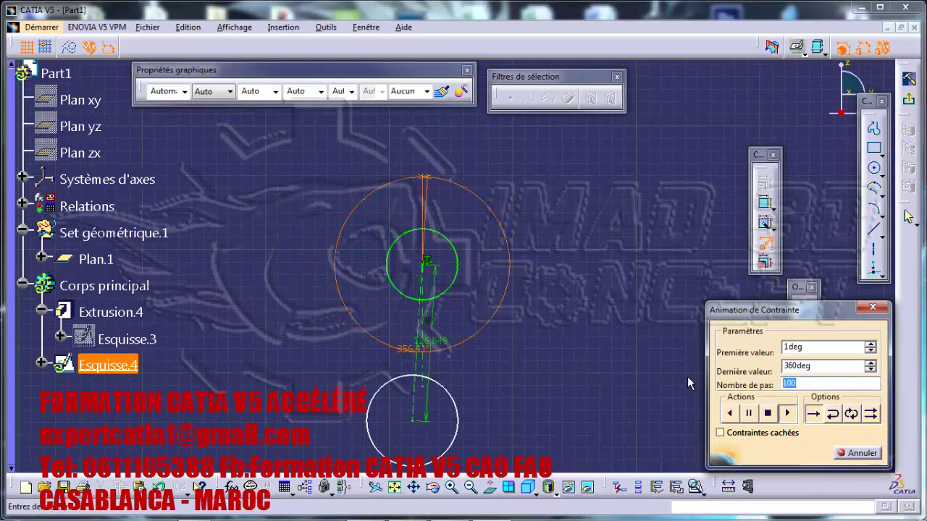
- Play the angle animation in loop, reverse and repeat modes, and close the constraint animation
left_click(851, 413)
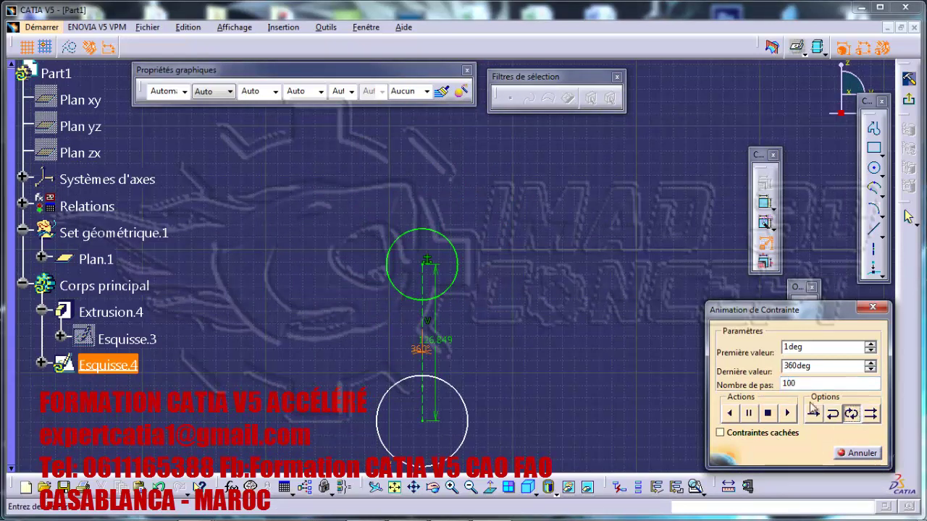
left_click(787, 413)
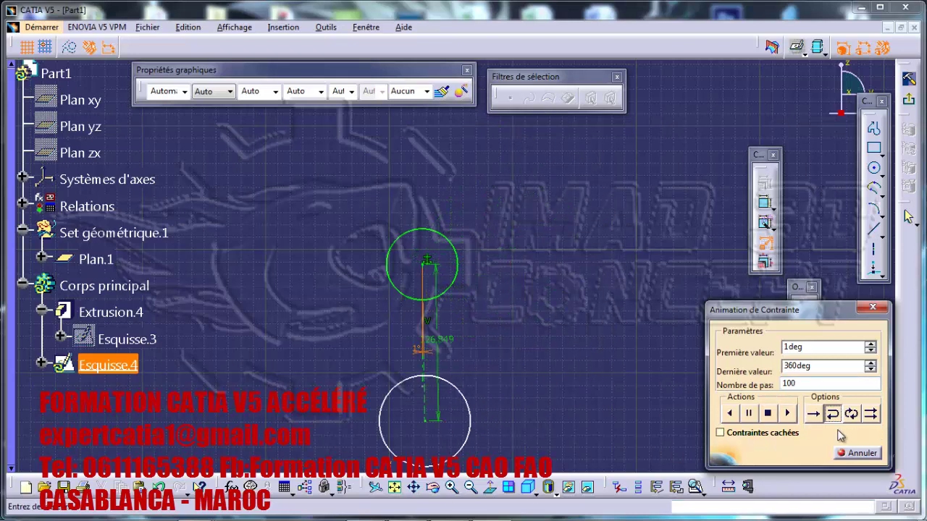
left_click(785, 413)
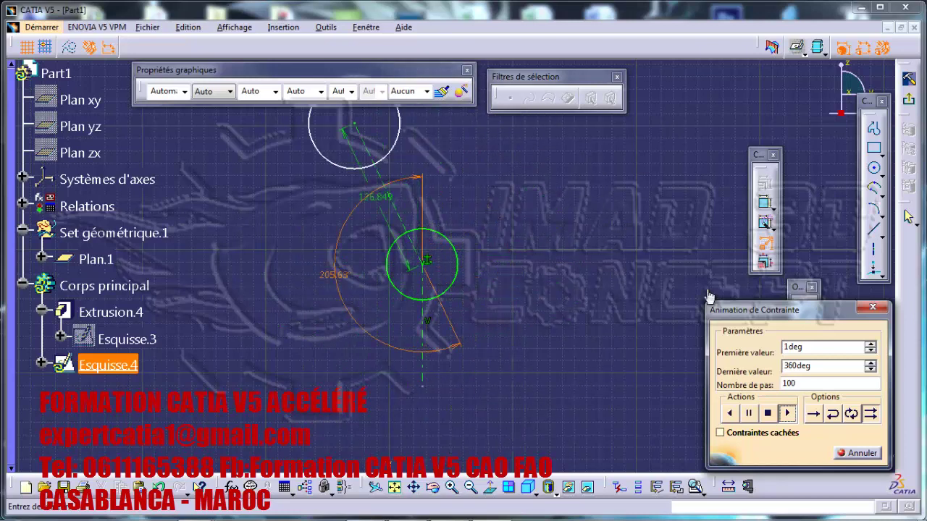
left_click(875, 309)
- Delete both circles together with their axes and constraints from the sketch
middle_click_drag(416, 384, 421, 329, "ctrl")
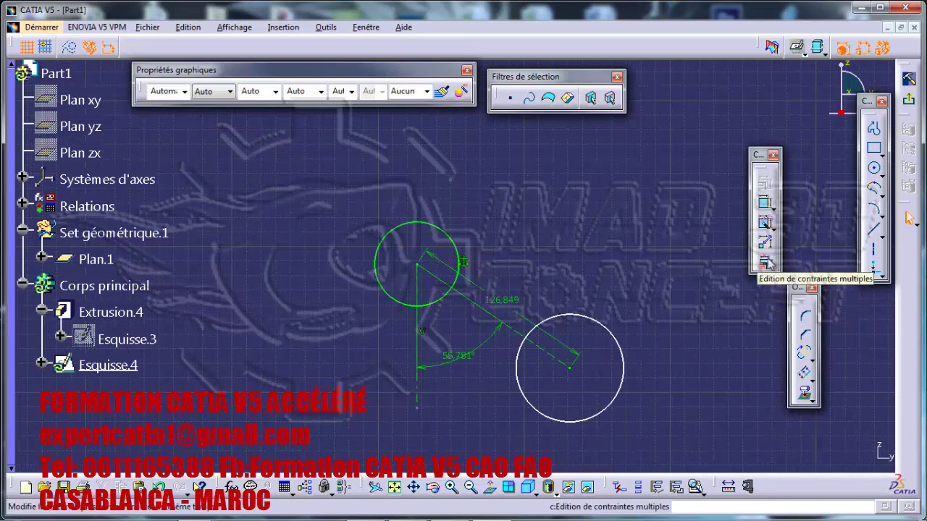
middle_click_drag(521, 270, 524, 284, "ctrl")
middle_click_drag(527, 252, 542, 305, "ctrl")
left_click_drag(600, 390, 254, 93)
key("Delete")
- Draw a wide rectangle about 212 by 100 mm above the origin and a smaller one about 71 by 93 mm to its right
middle_click_drag(542, 296, 546, 245, "ctrl")
left_click(875, 147)
left_click(299, 207)
left_click(509, 305)
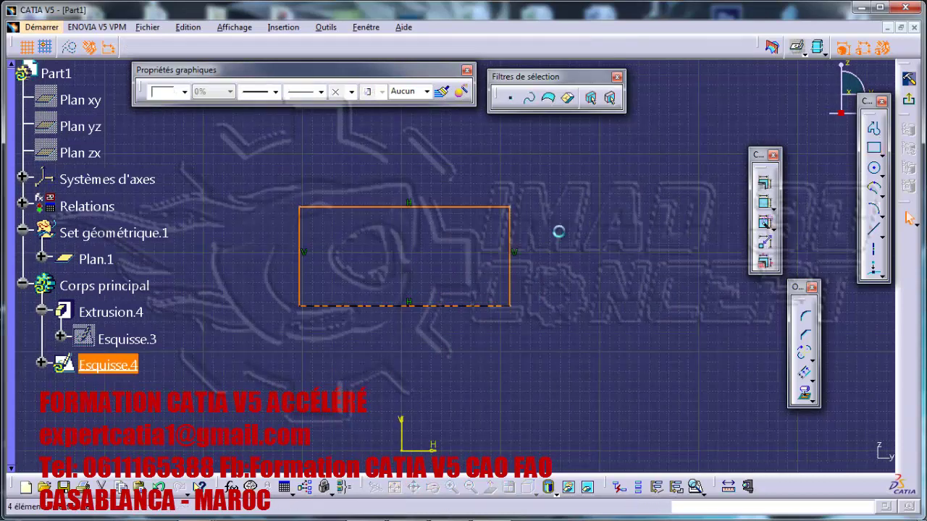
left_click(624, 244)
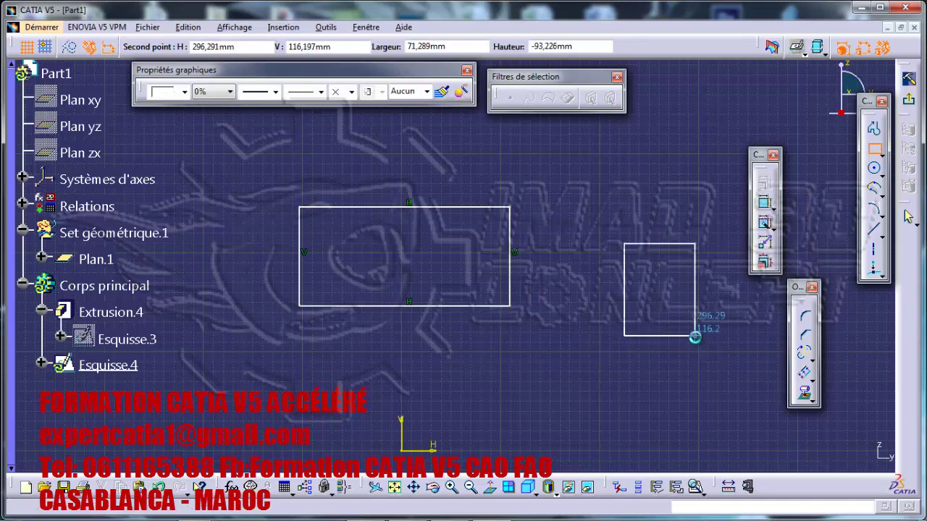
left_click(696, 336)
- Apply automatic constraints to all sketch elements and move the smaller rectangle's horizontal offset dimension above both rectangles
middle_click_drag(547, 269, 627, 393)
key("ctrl+a")
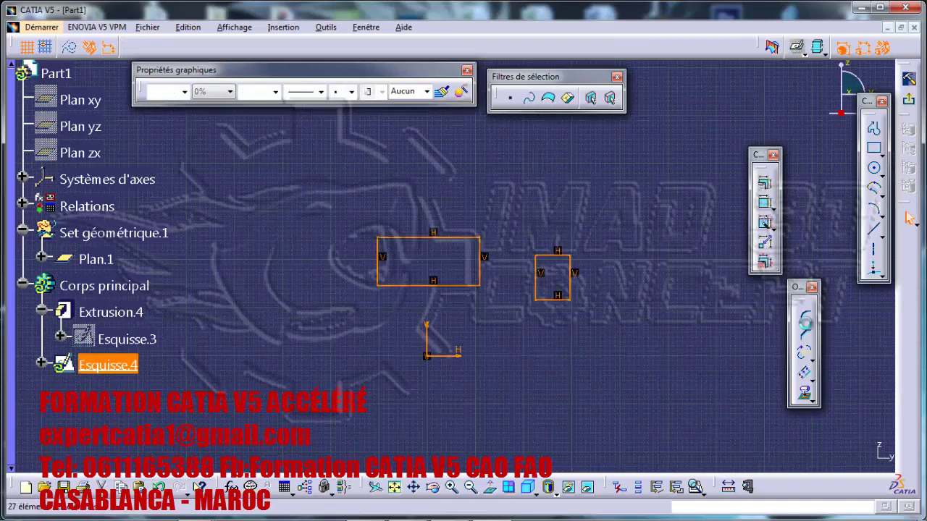
left_click(766, 224)
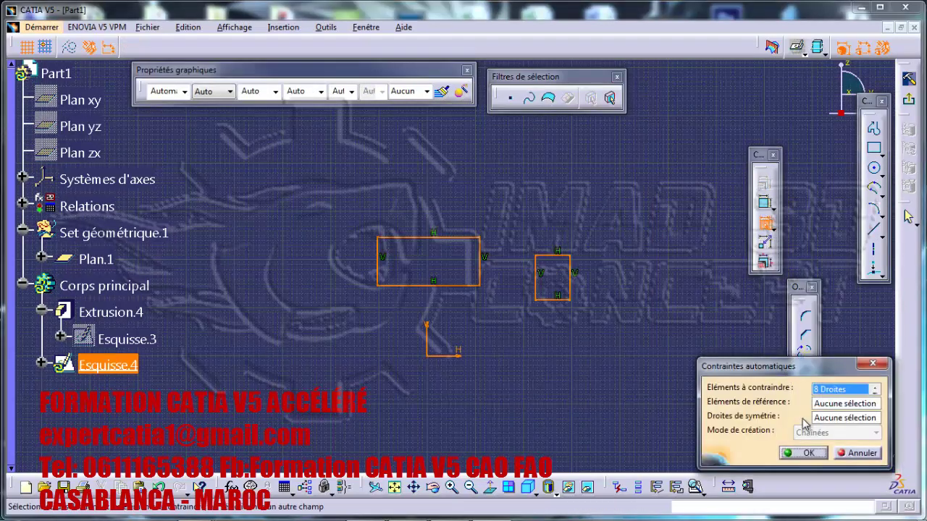
left_click(816, 458)
middle_click_drag(650, 249, 649, 178)
left_click_drag(563, 290, 562, 169)
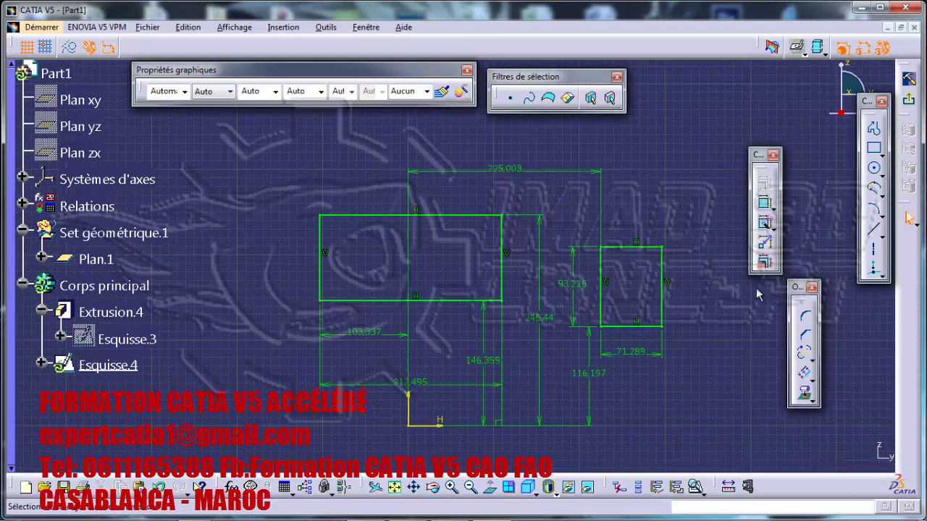
- Open multiple constraint editing and set the smaller rectangle's horizontal offset from the vertical axis to 77 mm
left_click(766, 262)
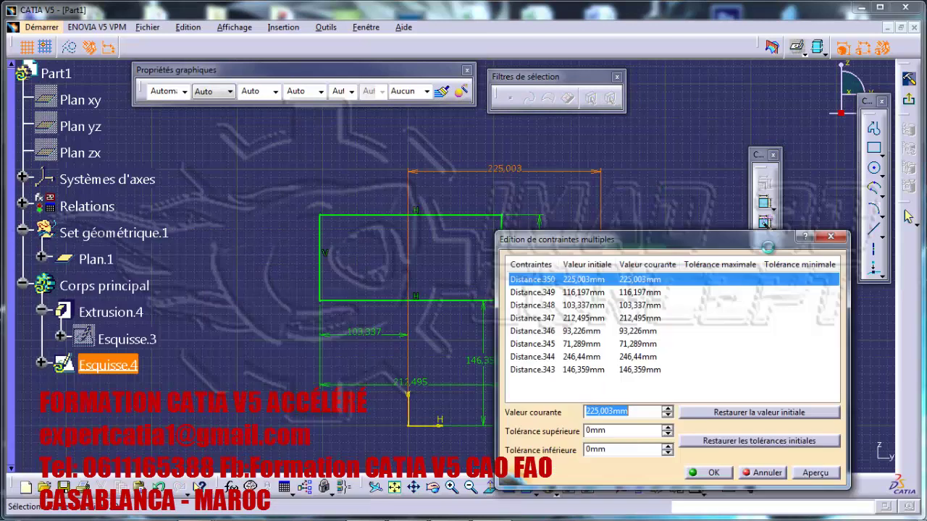
left_click_drag(768, 243, 842, 243)
mouse_move(459, 204)
middle_mouse_down()
mouse_move(376, 231)
mouse_move(380, 282)
middle_mouse_up()
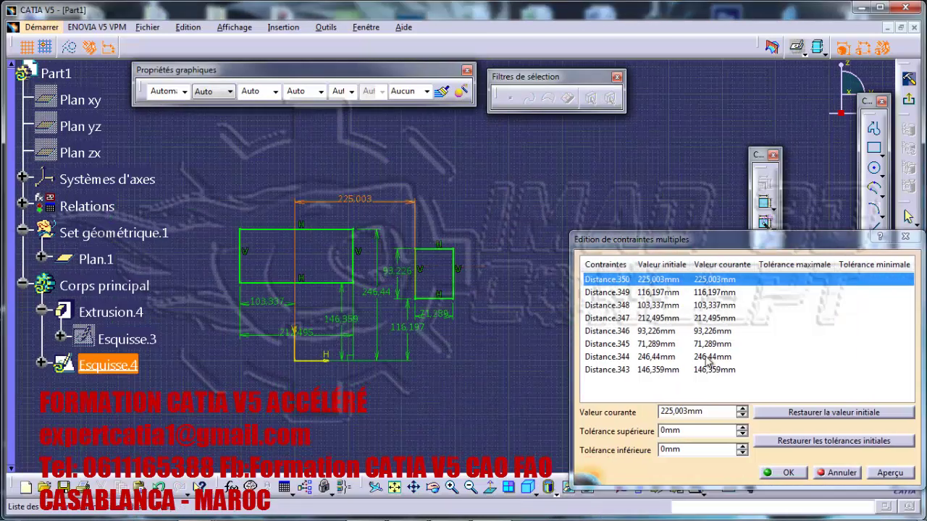
left_click(708, 281)
double_click(687, 413)
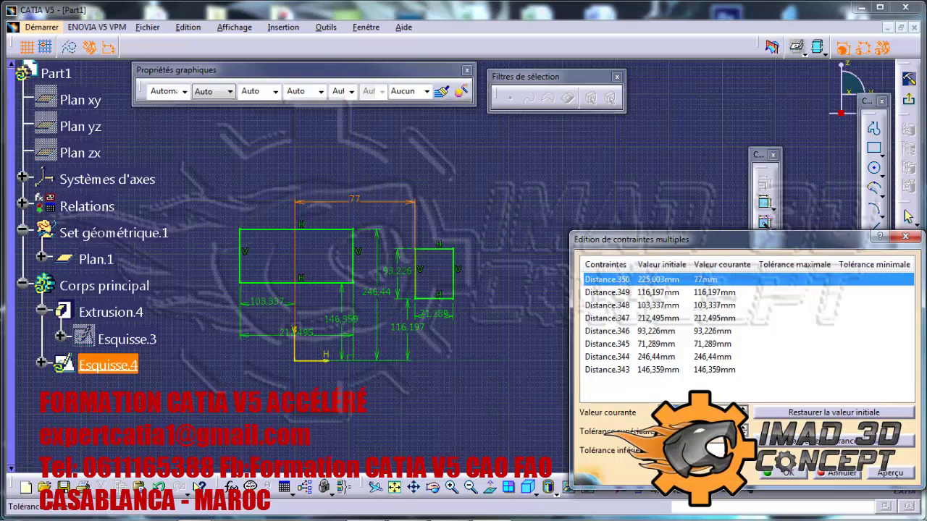
- Set the smaller rectangle's vertical offset to 89 mm and the wide rectangle's horizontal offset to 890 mm, and apply the edits
left_click(709, 292)
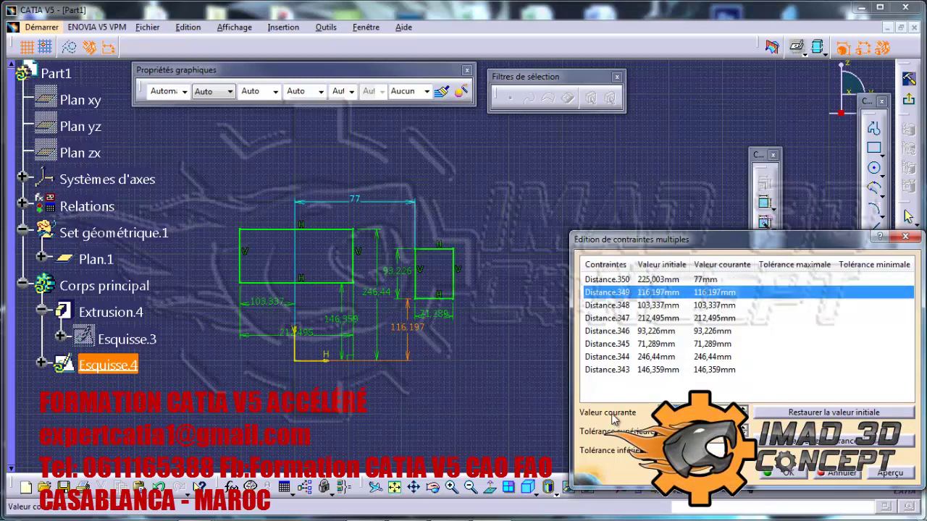
left_click(710, 305)
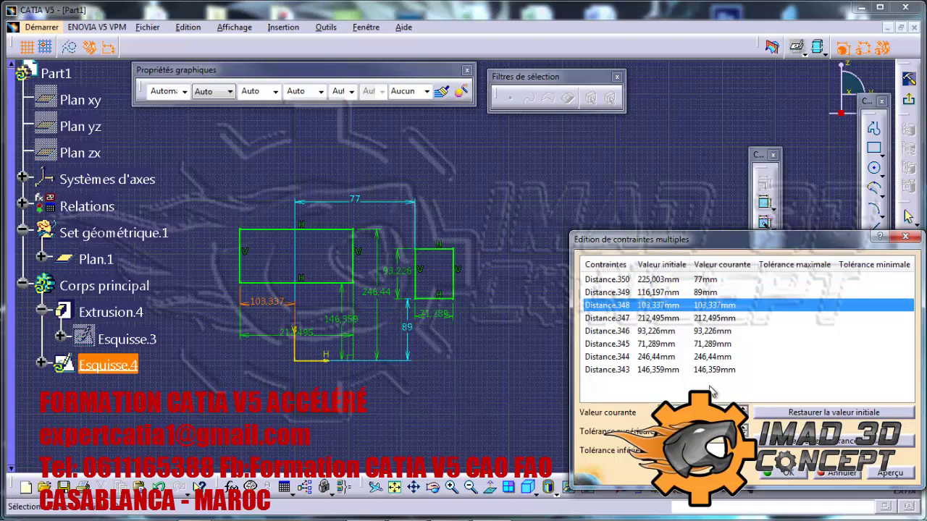
left_click(717, 344)
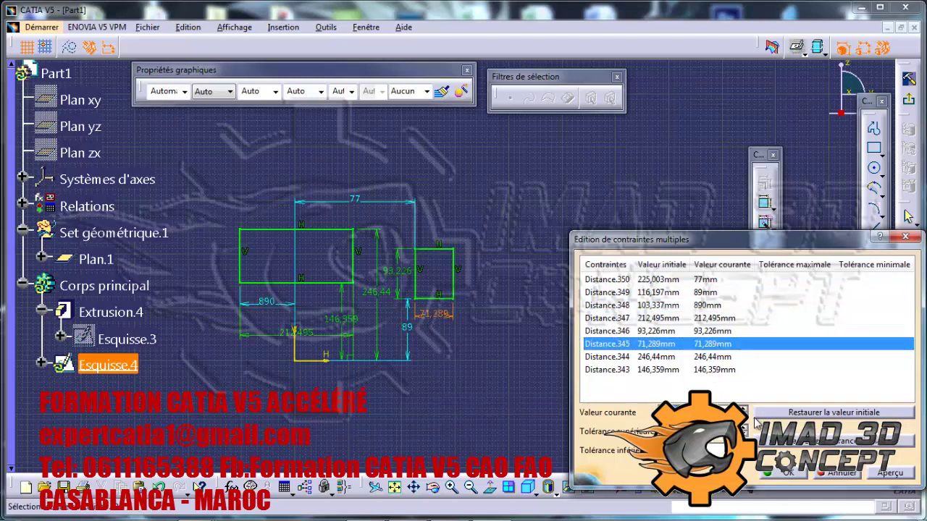
left_click(791, 474)
mouse_move(367, 253)
middle_mouse_down()
mouse_move(487, 337)
mouse_move(478, 287)
mouse_move(454, 271)
middle_mouse_up()
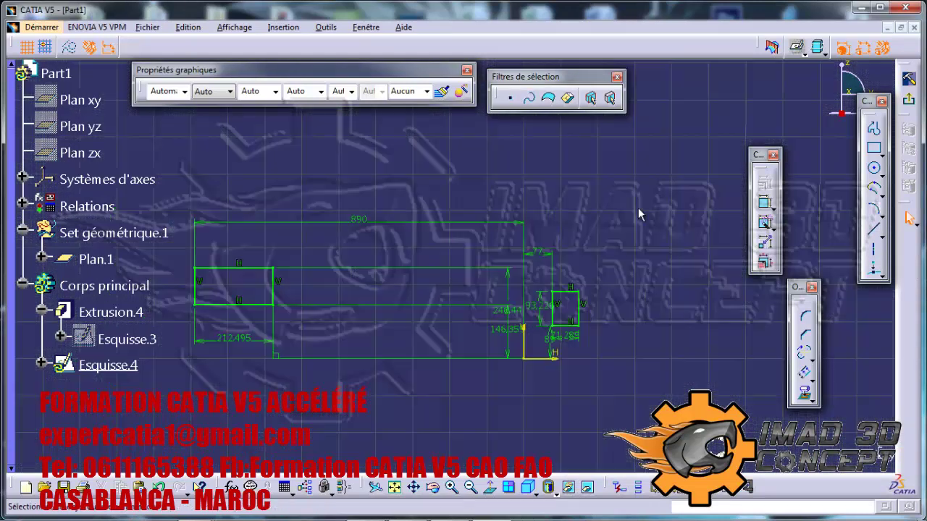
left_click(601, 346)
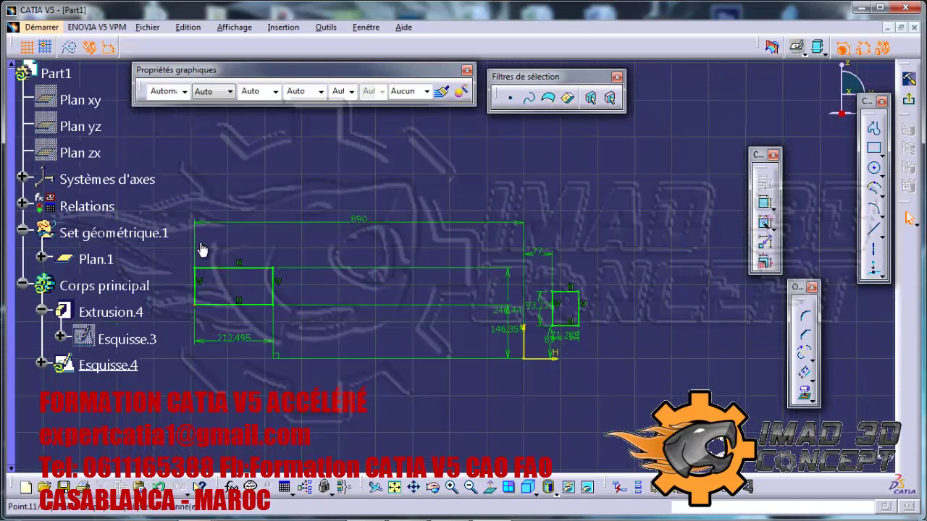
left_click(108, 365)
left_click(463, 373)
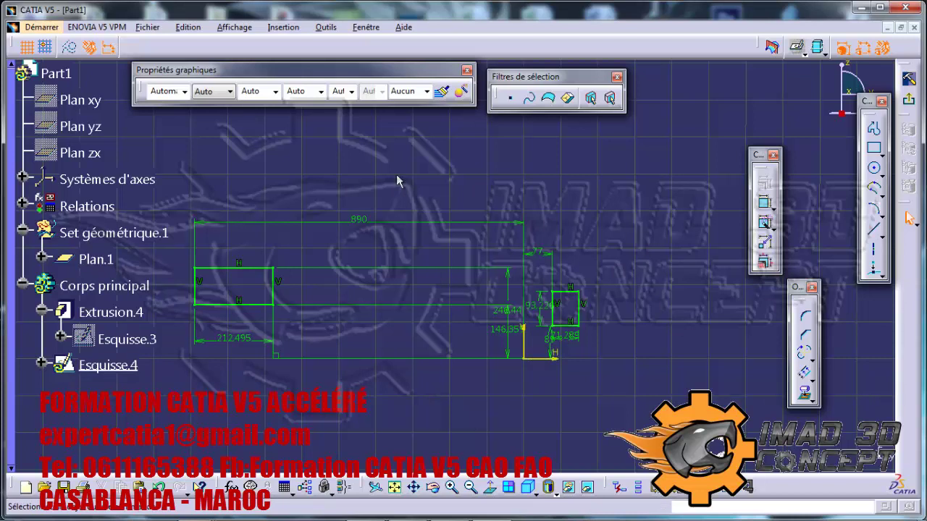
left_click(327, 28)
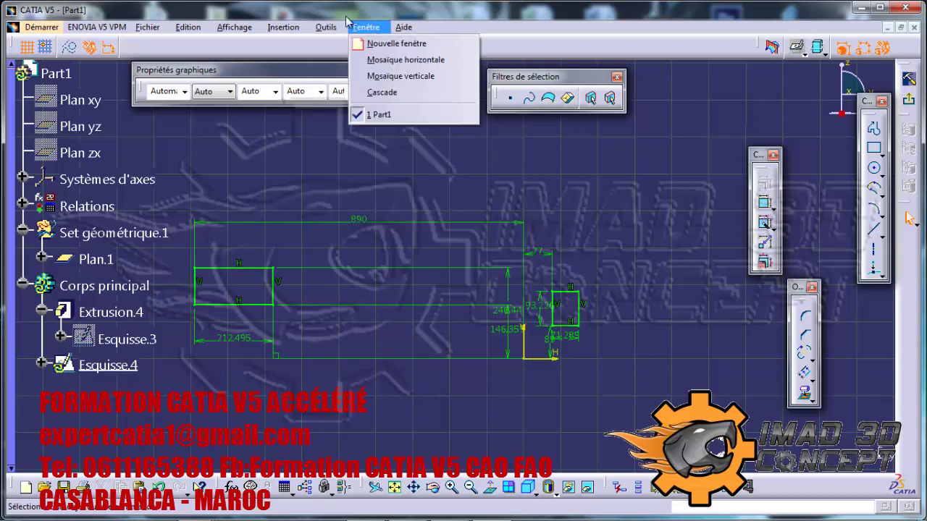
left_click(275, 28)
left_click(276, 28)
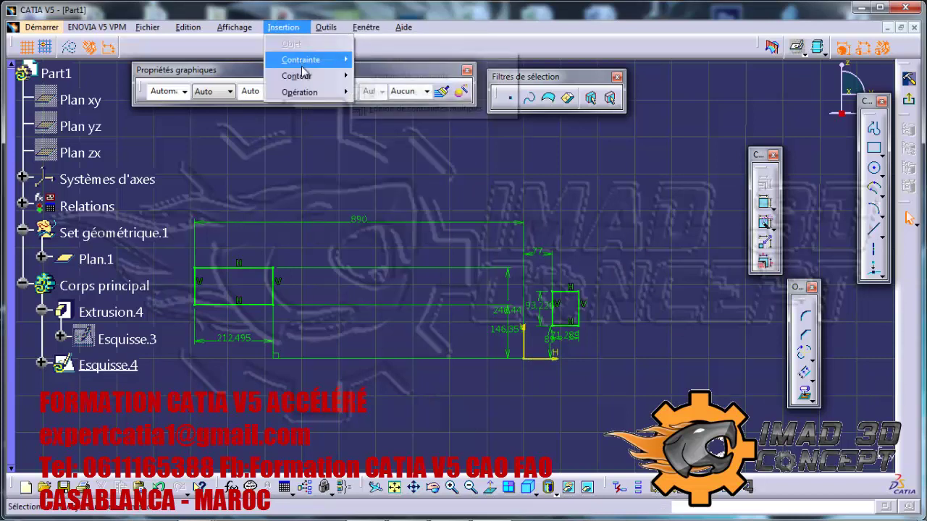
mouse_move(317, 85)
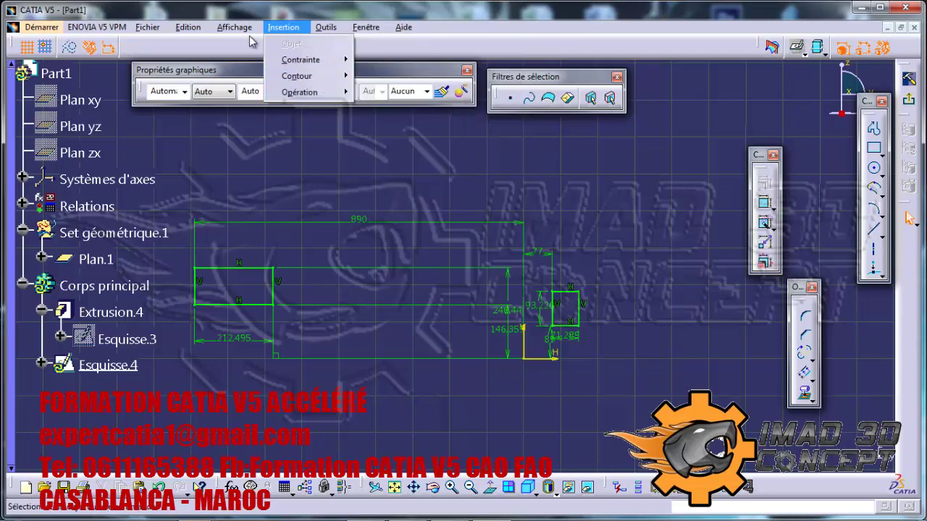
left_click(322, 149)
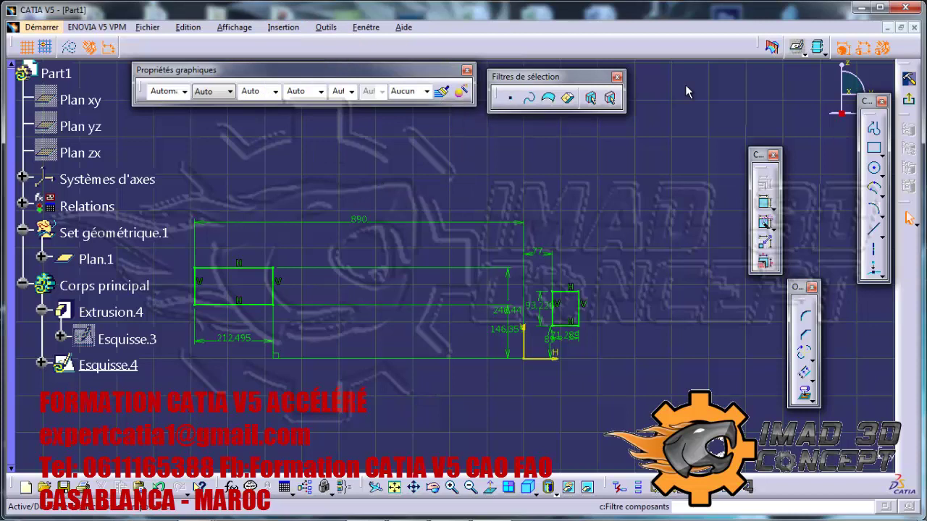
right_click(550, 35)
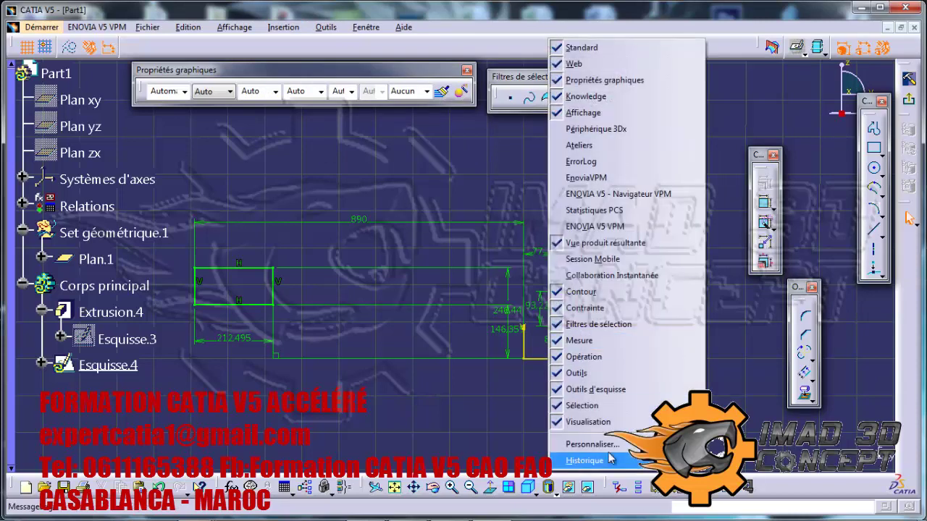
left_click(592, 444)
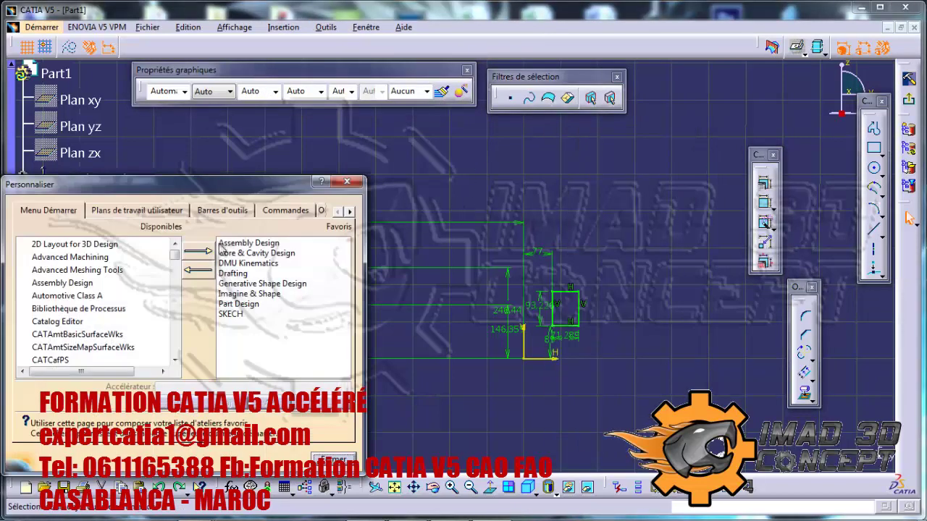
left_click(223, 211)
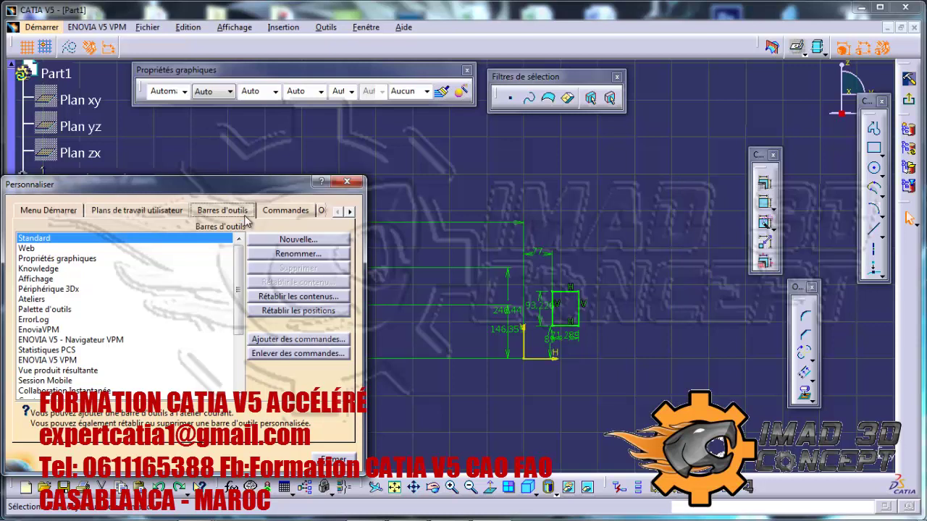
left_click(348, 181)
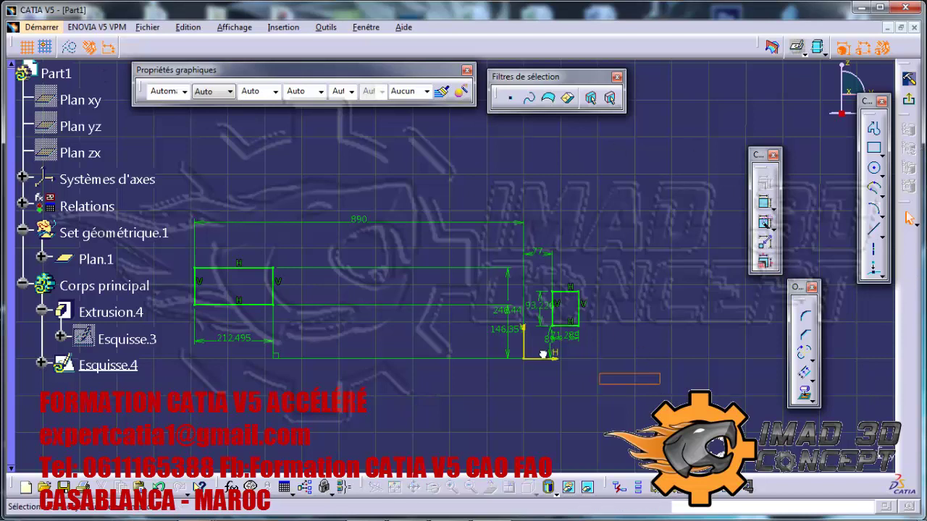
- Delete all the sketch geometry and realign the view normal to the sketch plane
key("ctrl+a")
key("Delete")
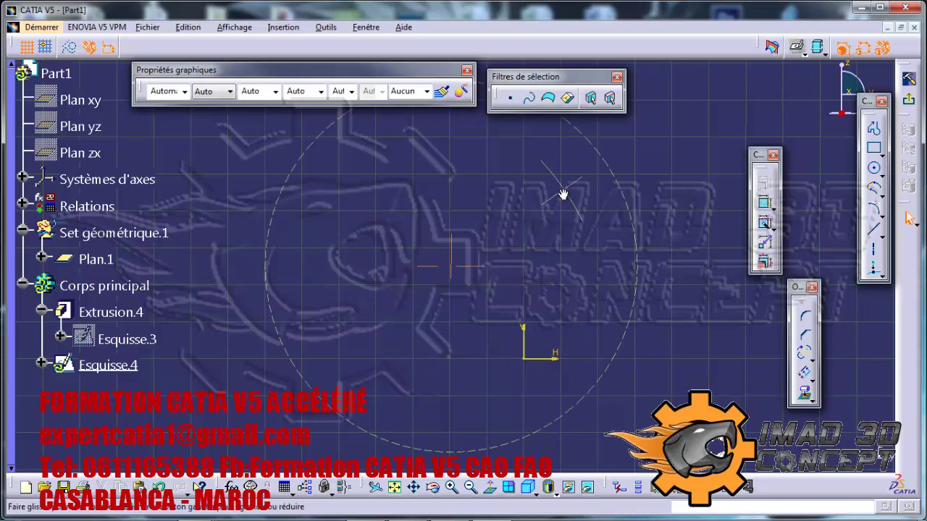
left_click(590, 300)
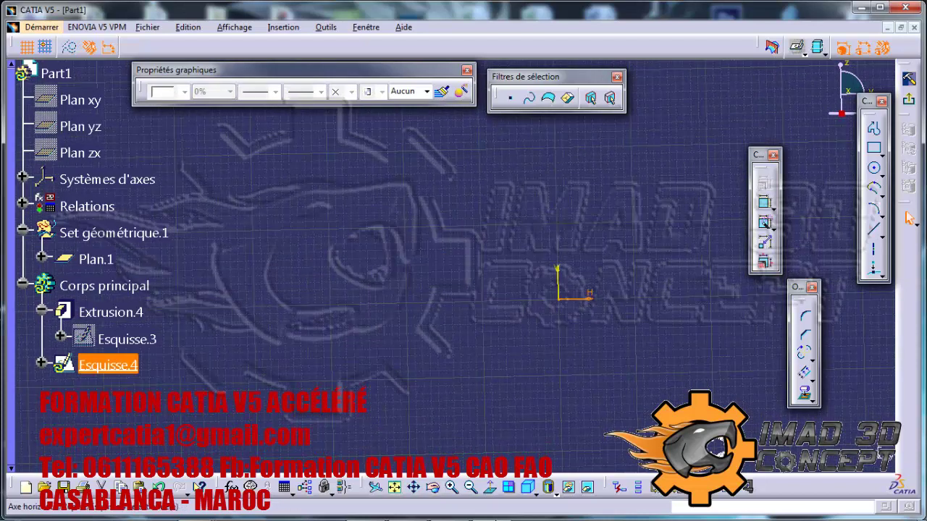
left_click(490, 487)
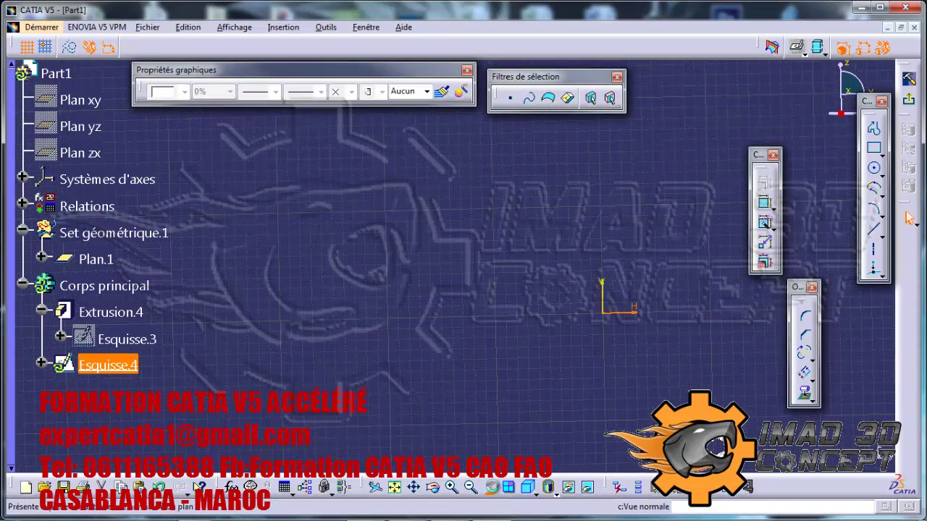
middle_click_drag(502, 350, 491, 353)
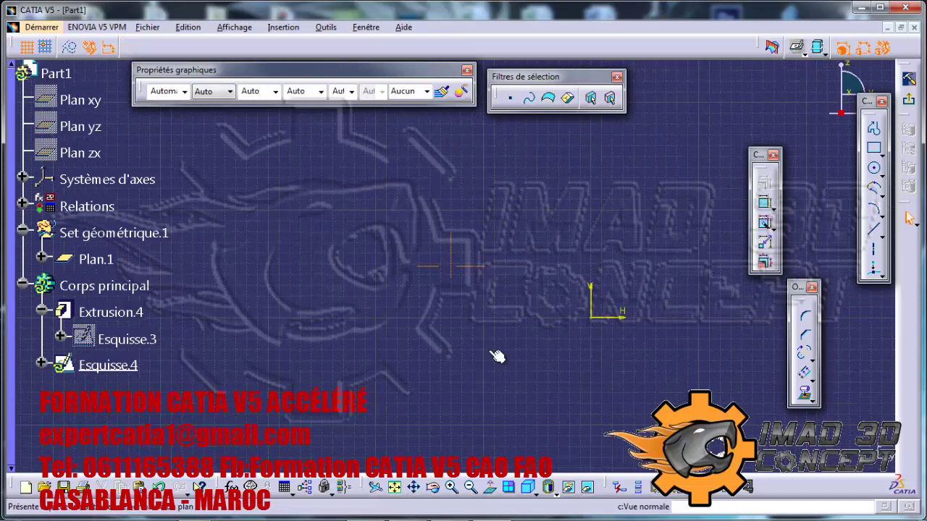
- Draw a wide rectangle around the sketch origin, with its lower edge just below the horizontal axis
left_click(874, 148)
left_click(414, 198)
left_click(643, 334)
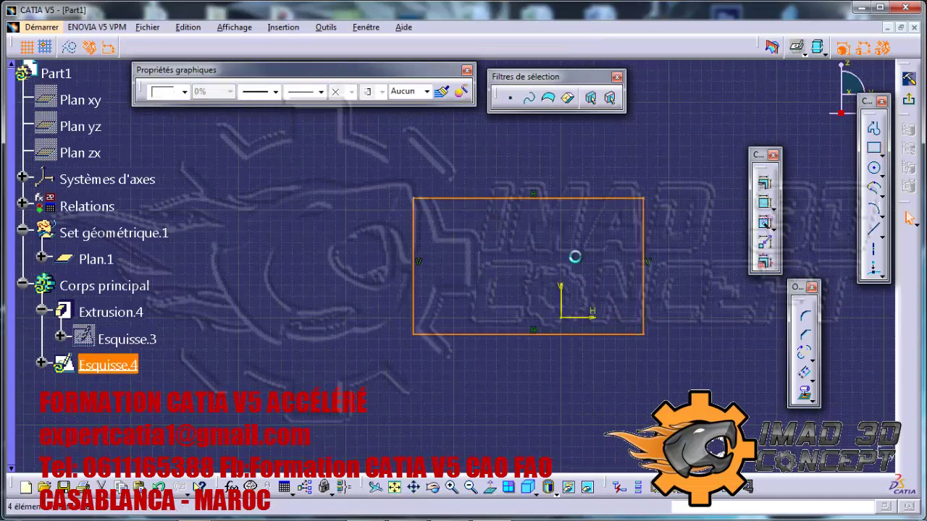
middle_click_drag(571, 261, 501, 246)
- Draw a short horizontal line lying on the rectangle's lower edge, just to the right of the origin
left_click(511, 234)
left_click(765, 241)
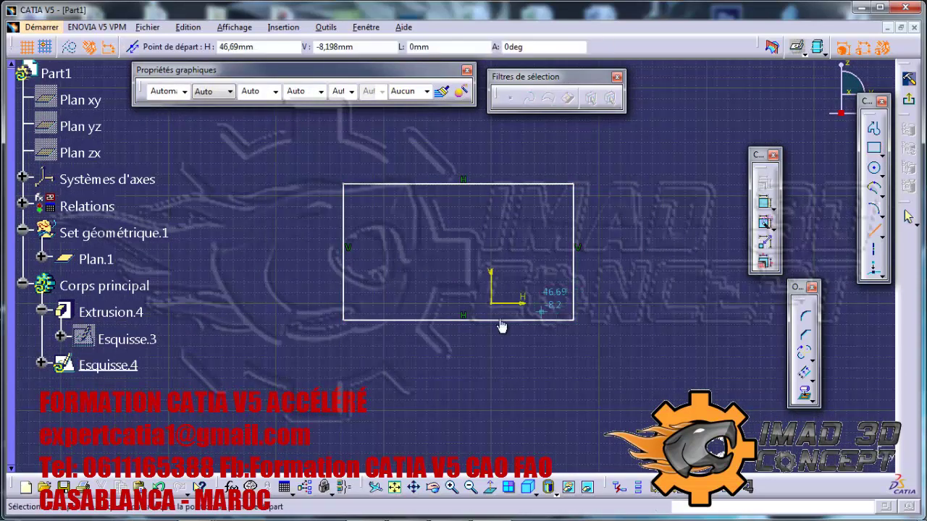
left_click(501, 319)
left_click(559, 319)
left_click(631, 242)
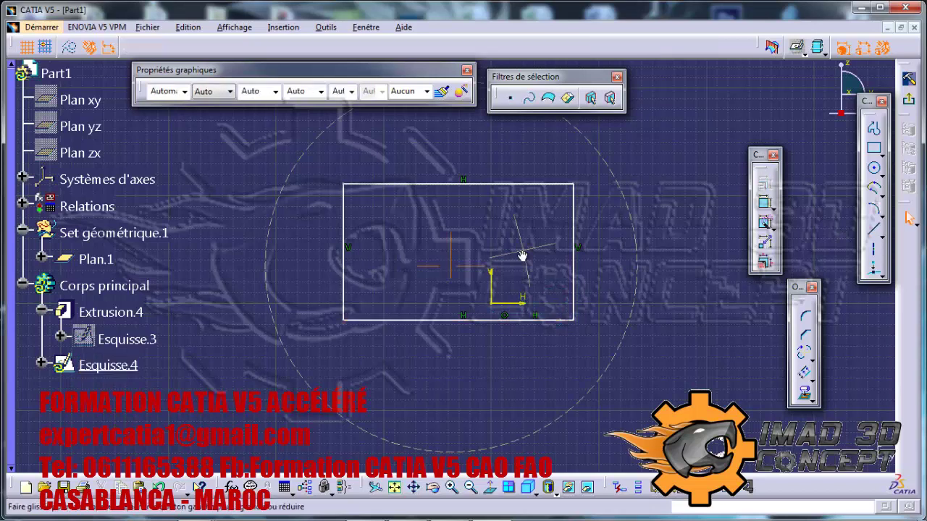
middle_click_drag(523, 257, 606, 337)
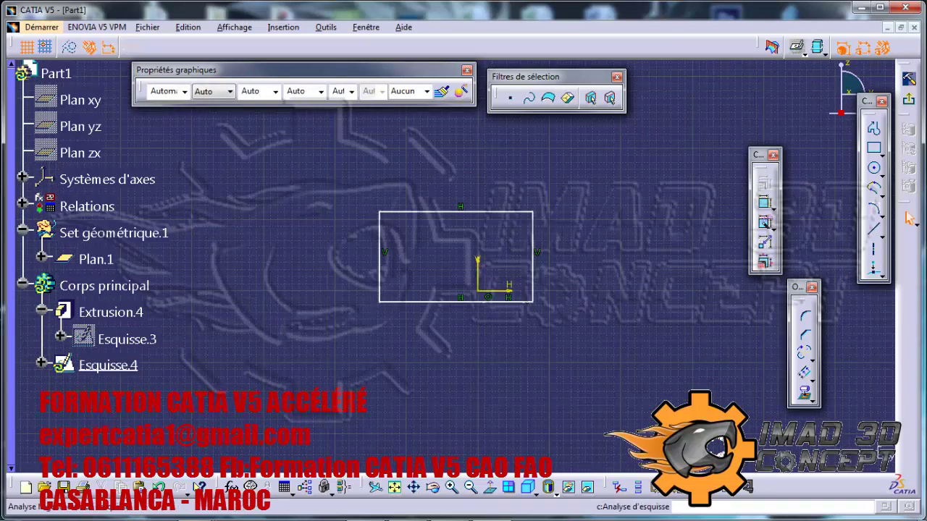
- Run Sketch Analysis and inspect the listed elements Droite.19 and Contour implicite alongside the geometry
left_click(697, 487)
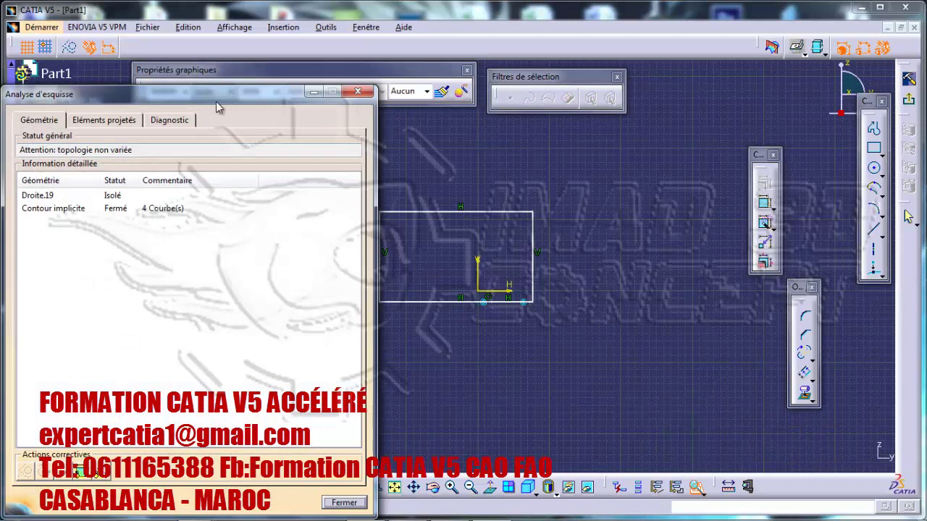
left_click(132, 196)
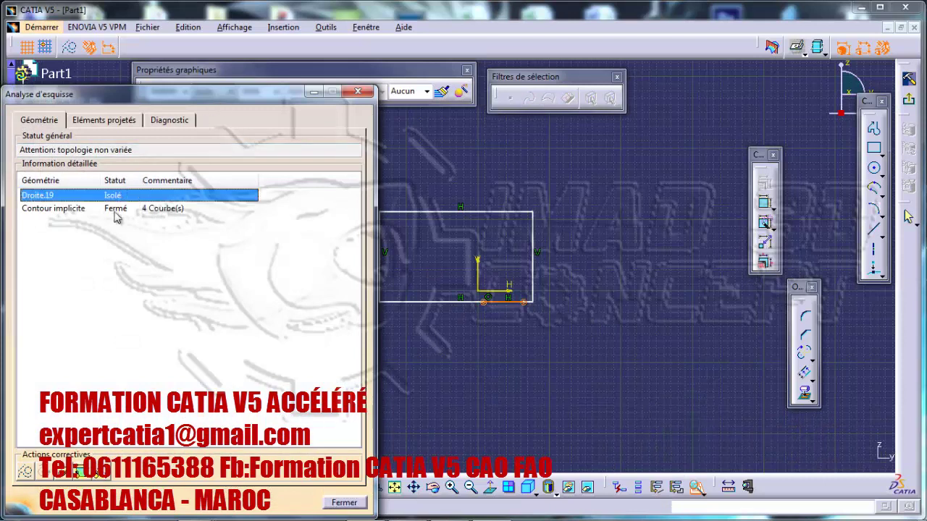
left_click(115, 209)
left_click_drag(235, 99, 177, 98)
middle_click_drag(317, 266, 451, 265)
middle_click_drag(596, 298, 597, 311)
left_click_drag(193, 87, 333, 94)
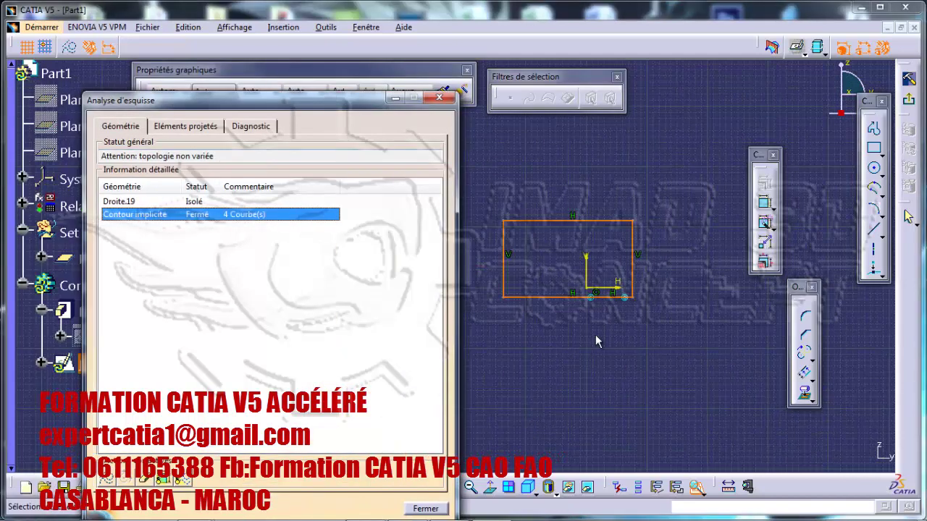
middle_click_drag(601, 334, 635, 310)
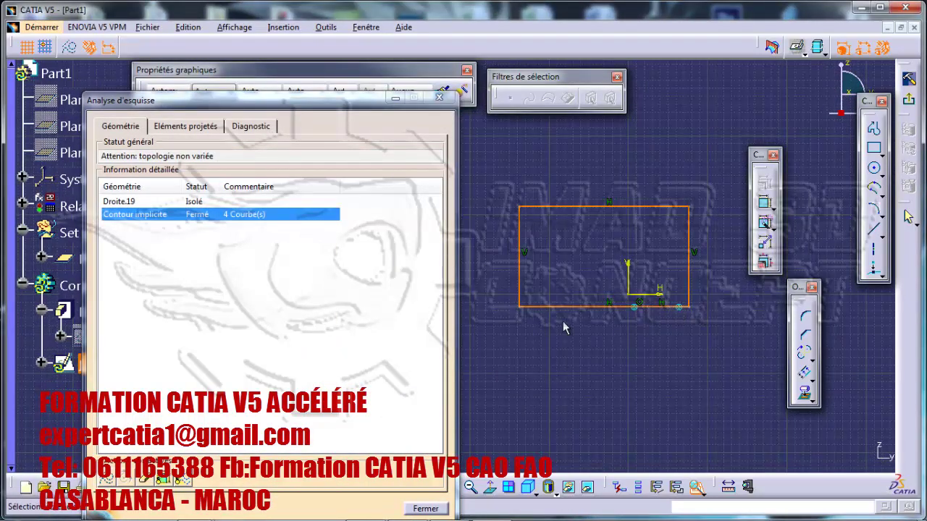
- Delete the line Droite.19 with the corrective action in Sketch Analysis and close the analysis
left_click(202, 205)
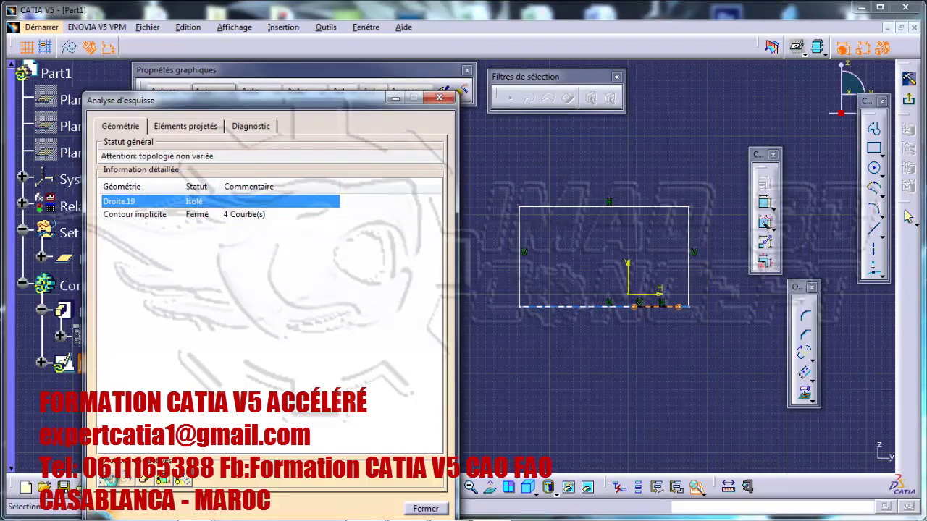
left_click(142, 483)
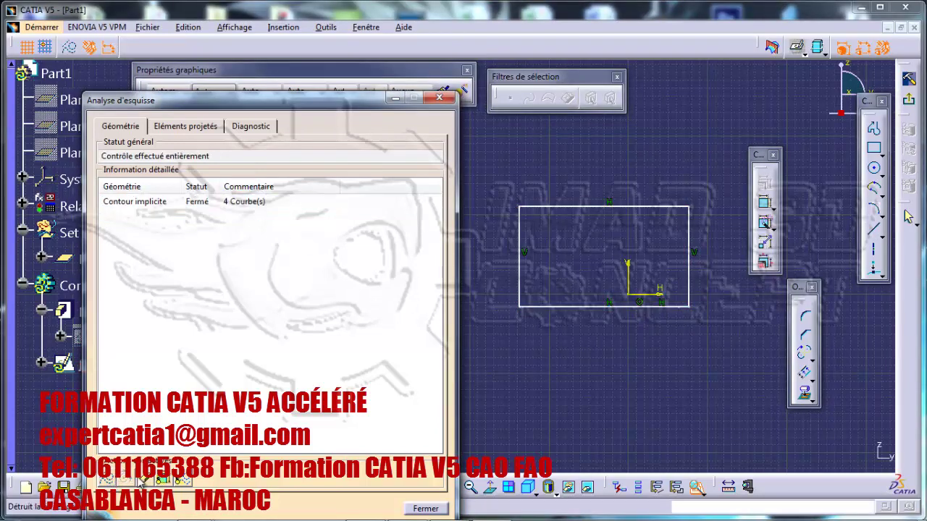
left_click(425, 509)
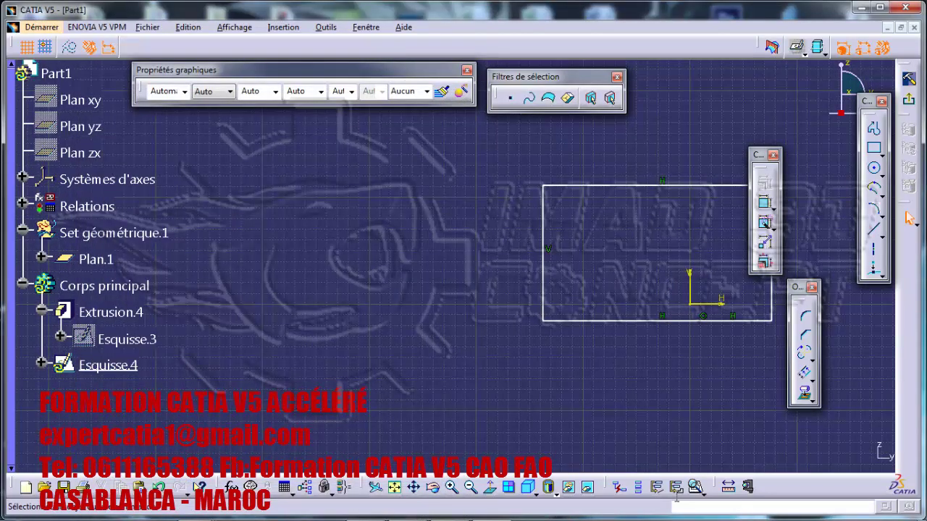
- Run Sketch Analysis again, check the status of the rectangle's contour, and close the analysis
left_click(695, 486)
left_click(134, 196)
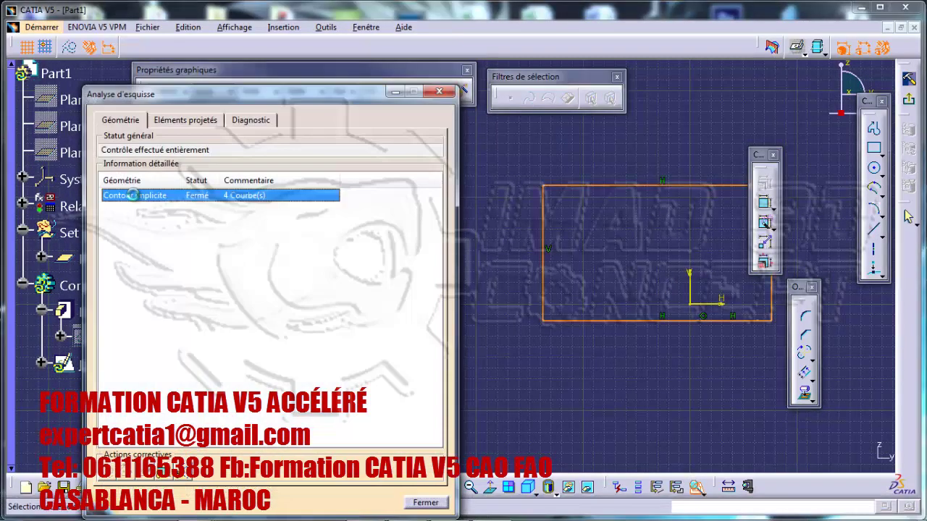
left_click(425, 504)
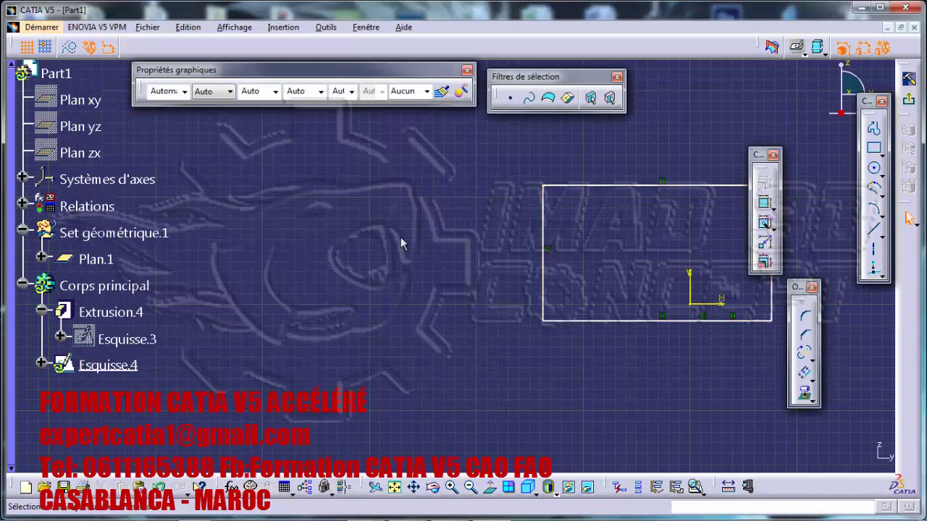
- Select the whole rectangle and delete it from the sketch
mouse_move(475, 263)
middle_mouse_down()
mouse_move(477, 236)
mouse_move(303, 267)
mouse_move(727, 407)
middle_mouse_up()
left_click_drag(726, 406, 243, 91)
key("Delete")
- Leave the sketcher and start a new sketch on the large face of the L-shaped extrusion
mouse_move(488, 266)
middle_mouse_down()
mouse_move(488, 216)
mouse_move(474, 199)
middle_mouse_up()
mouse_move(558, 248)
middle_mouse_down()
mouse_move(509, 273)
mouse_move(419, 275)
middle_mouse_up()
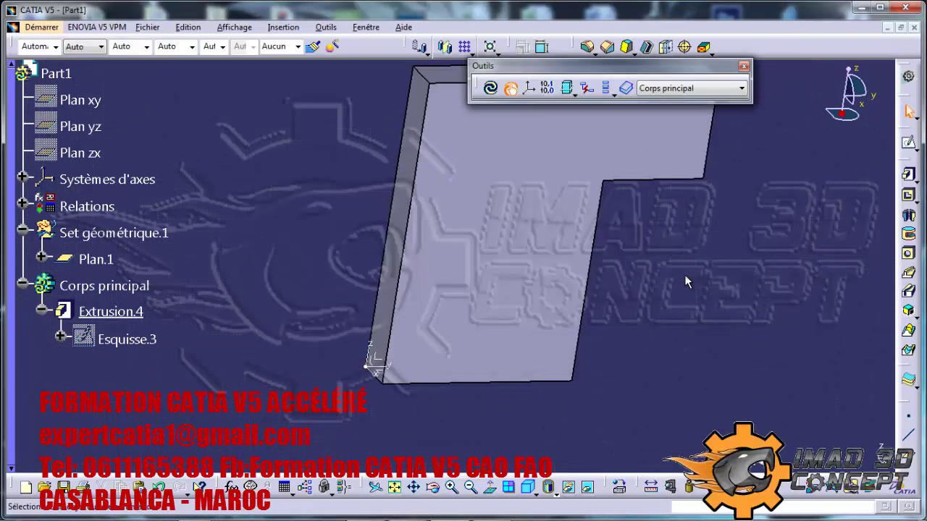
middle_click_drag(562, 297, 538, 323)
middle_click_drag(552, 269, 513, 174)
left_click(492, 511)
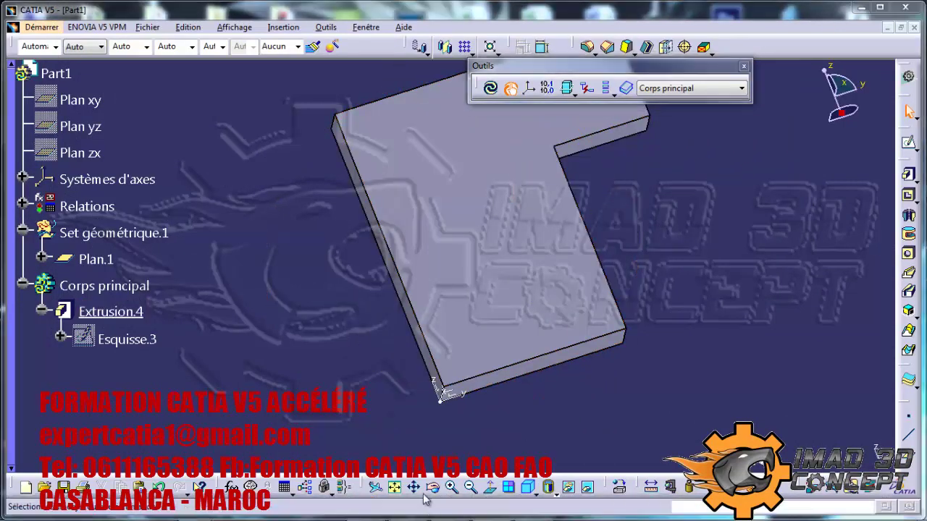
middle_click_drag(490, 385, 307, 421)
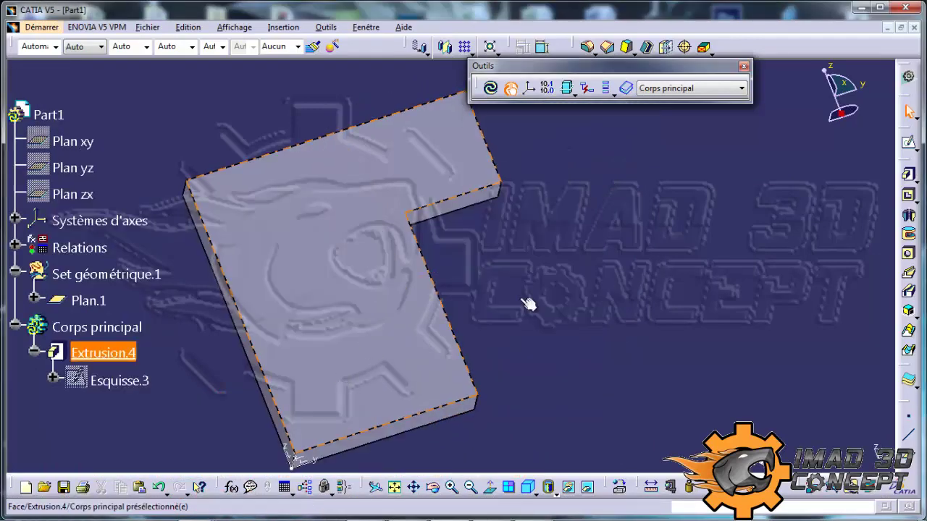
left_click(907, 143)
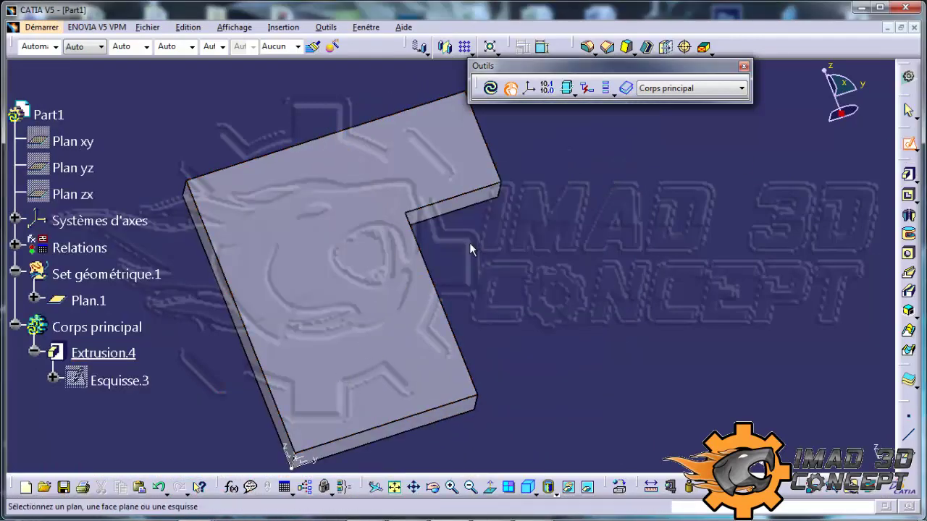
left_click(395, 249)
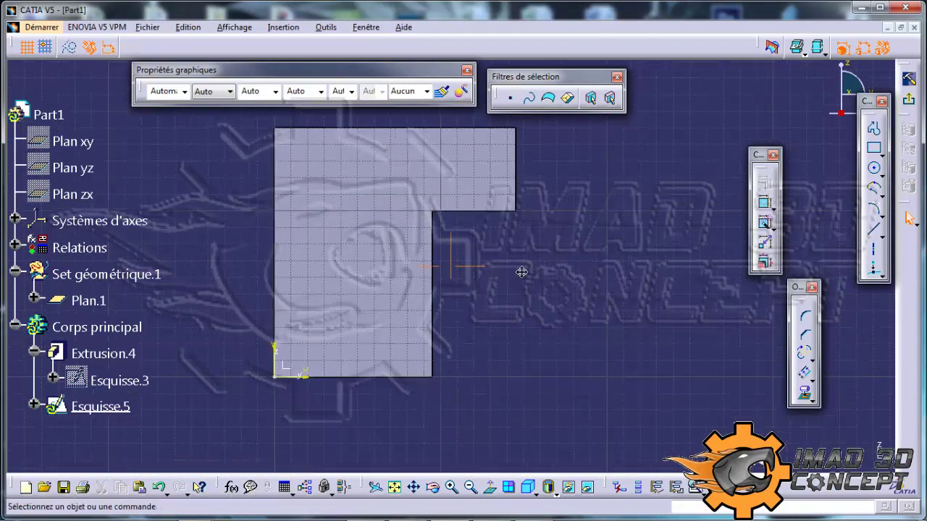
- Draw a circle about 98 mm in diameter to the right of the L-shaped plate and dimension its diameter
left_click(548, 252)
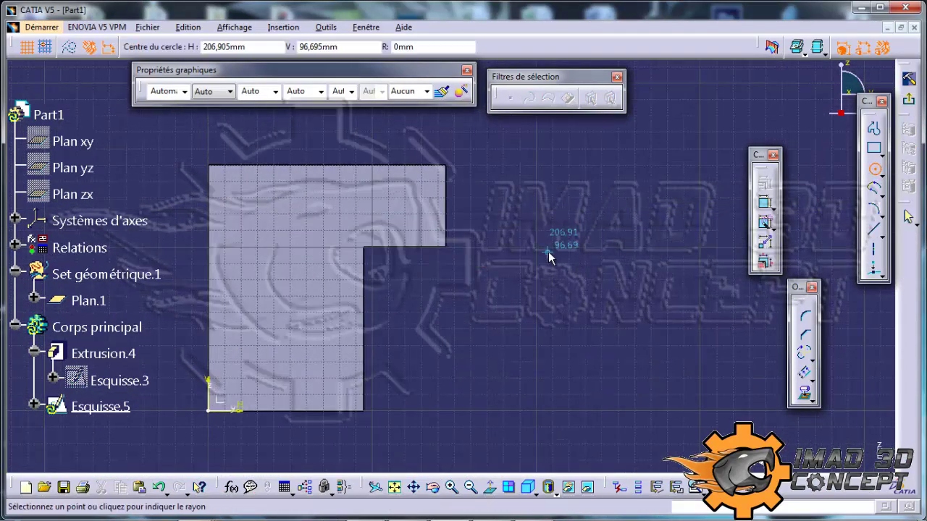
left_click(612, 203)
left_click(765, 205)
left_click(672, 224)
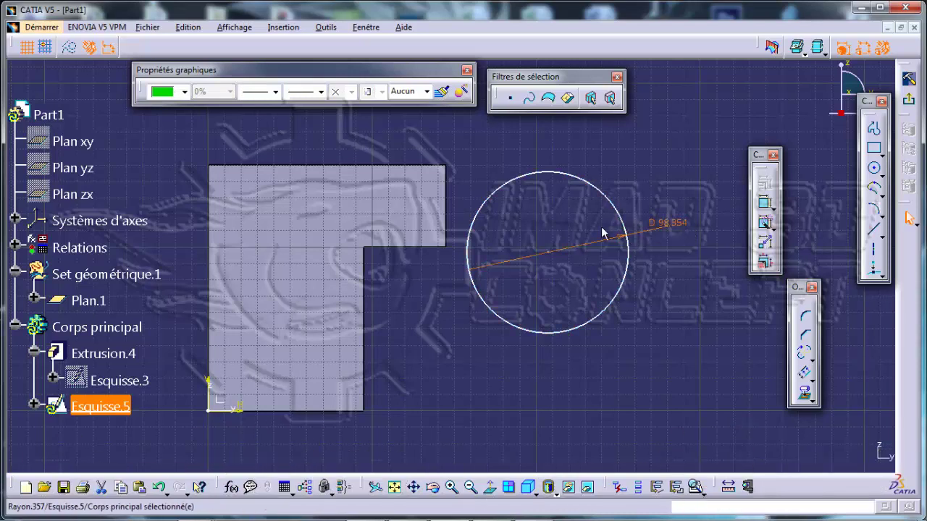
- Draw a second circle below and to the right of the first, copying the first circle's radius as a parameter
left_click(874, 171)
right_click(615, 208)
mouse_move(712, 315)
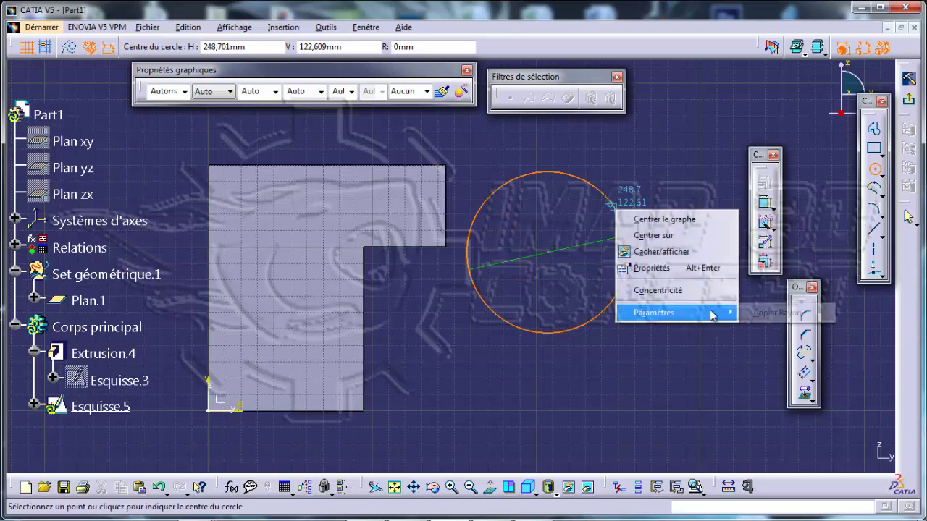
left_click(785, 314)
middle_click_drag(703, 347, 621, 346)
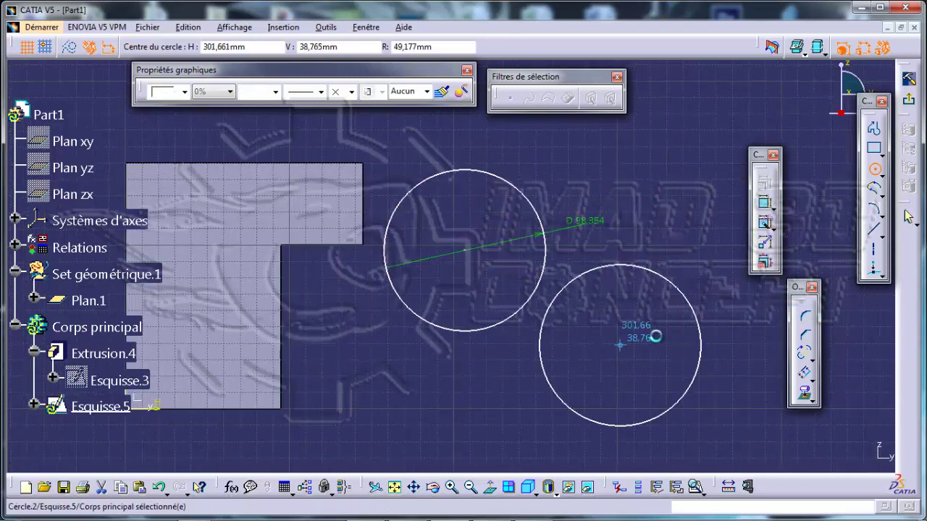
left_click(656, 337)
- Switch the first circle's dimension from diameter to radius
double_click(588, 221)
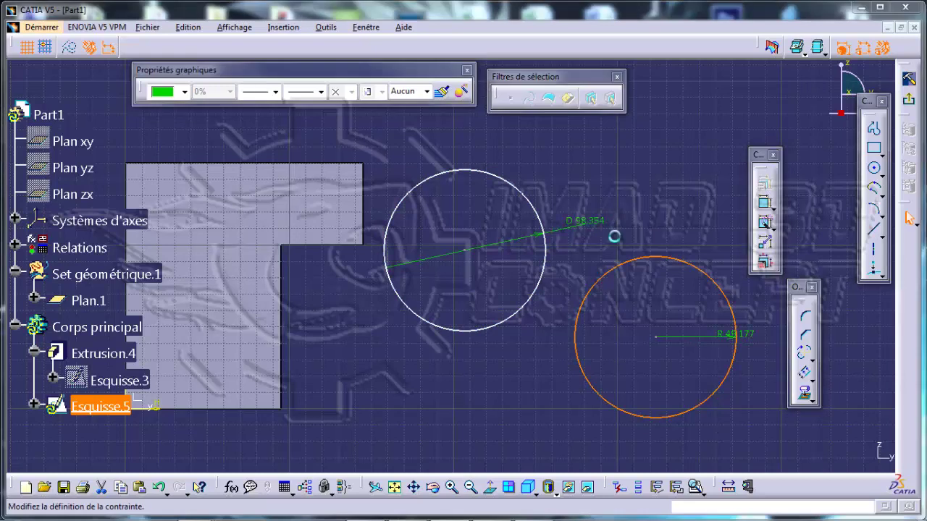
left_click(613, 260)
left_click(599, 275)
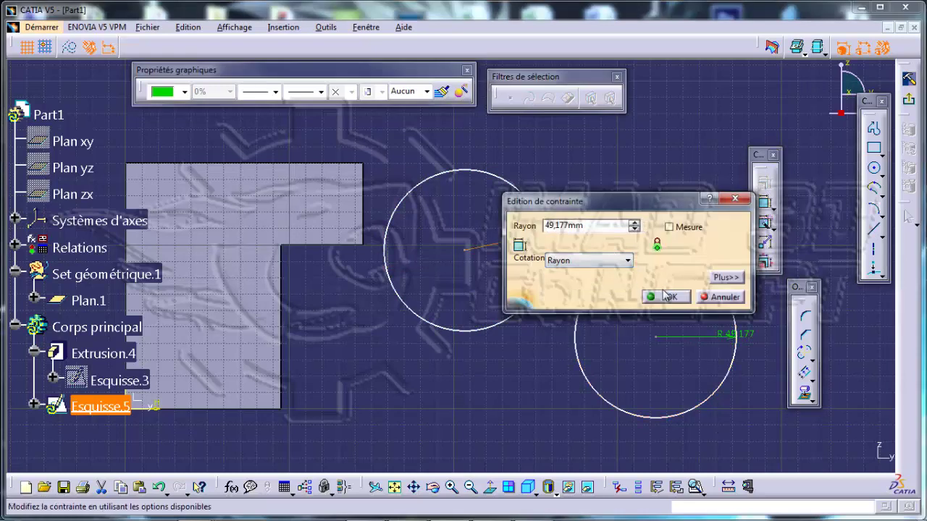
left_click(665, 297)
- Check the second circle's radius dimension
double_click(739, 335)
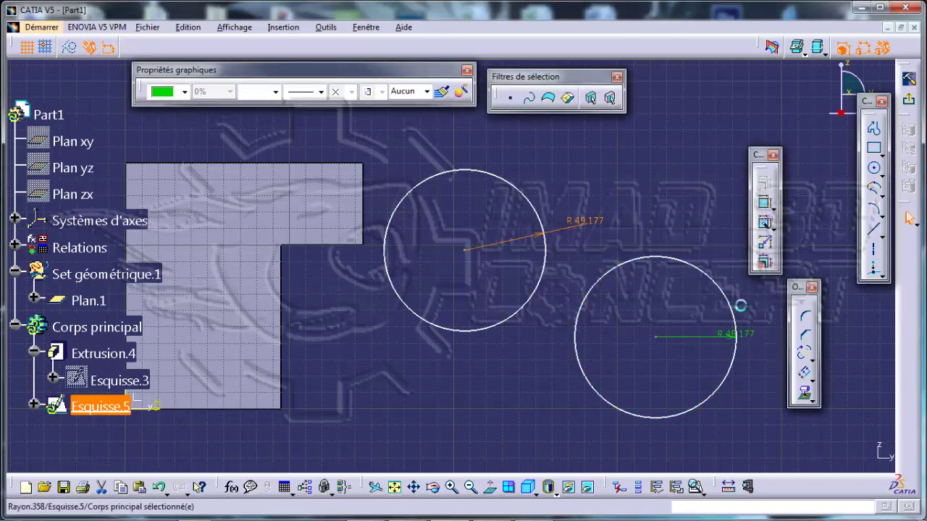
left_click(692, 225)
middle_click_drag(559, 299, 565, 319)
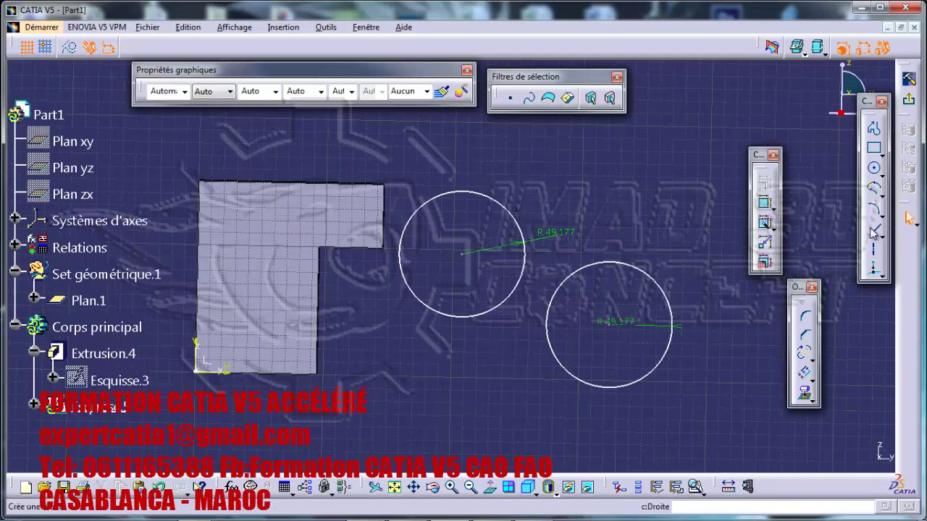
- Draw a slanted line about 183 mm long below the two circles and dimension its length
left_click(874, 233)
middle_click_drag(391, 412, 389, 300)
left_click(389, 299)
left_click(616, 357)
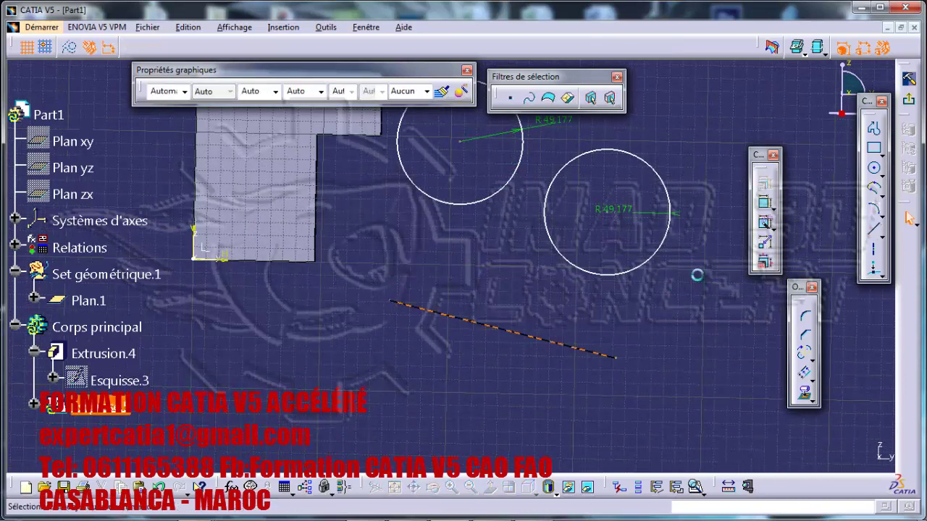
left_click(496, 326)
left_click(489, 295)
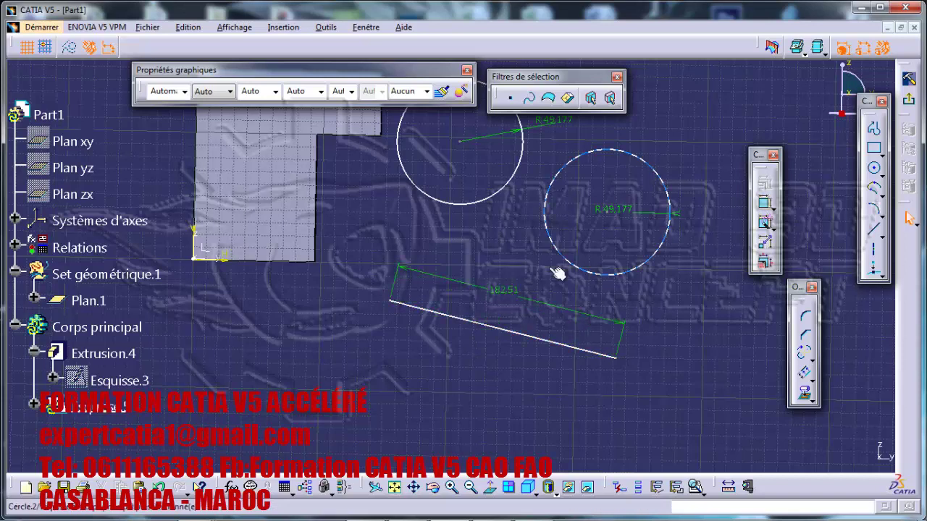
- Set the slanted line's length to 180 mm
double_click(502, 290)
type("1")
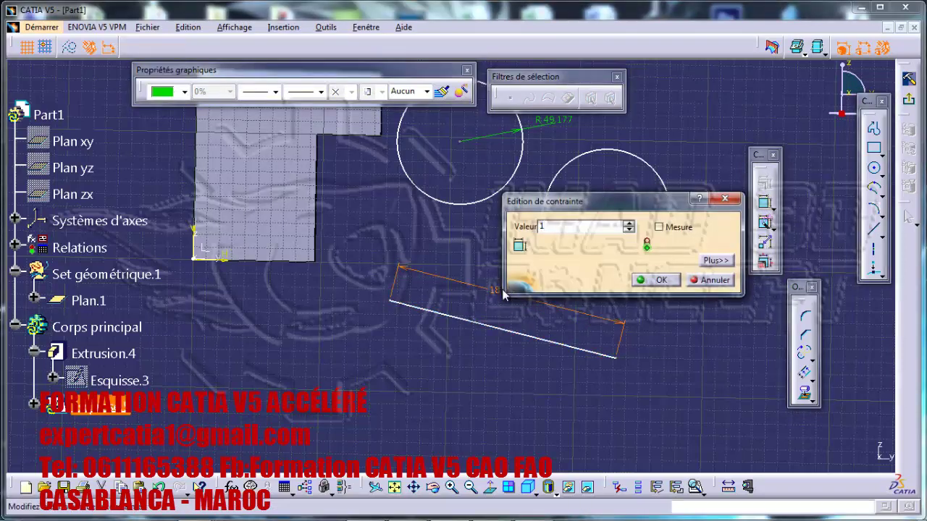
type("80mm")
key("Return")
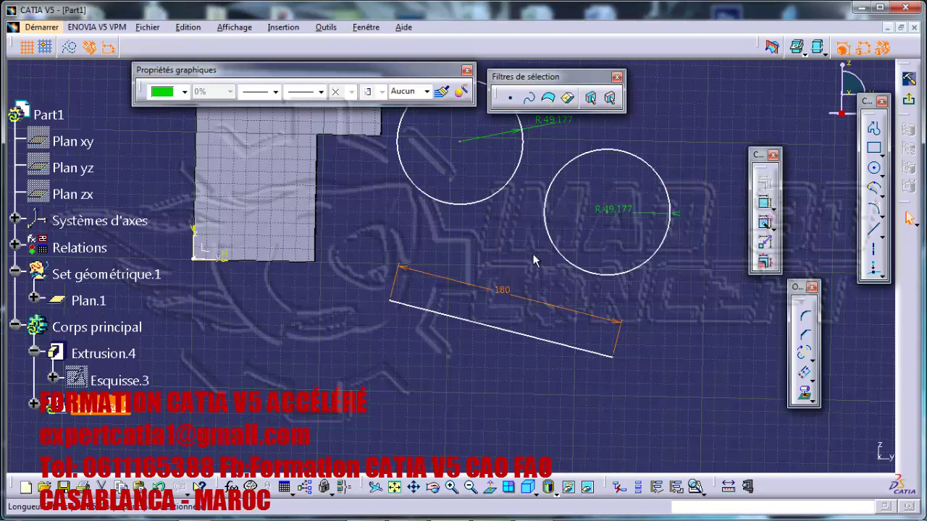
- Draw a second line below the first, copying the first line's 180 mm length as a parameter
left_click(874, 228)
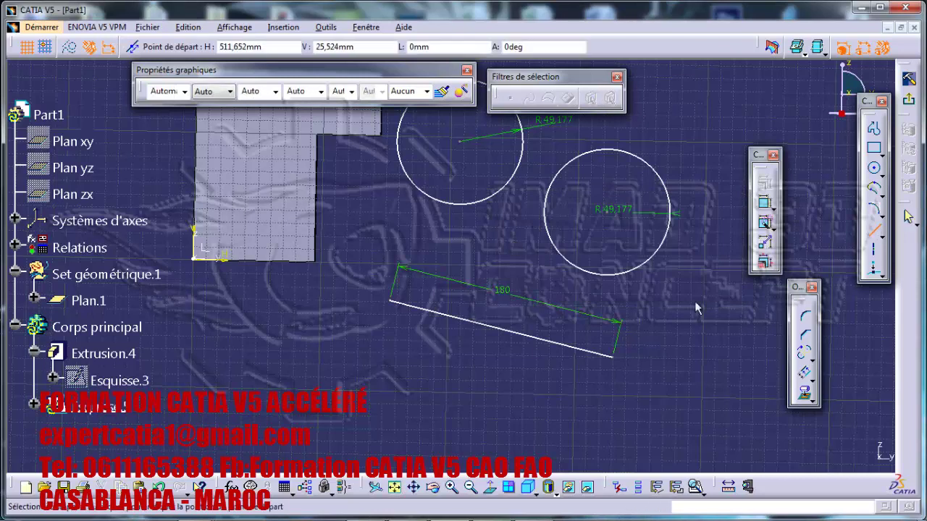
right_click(521, 333)
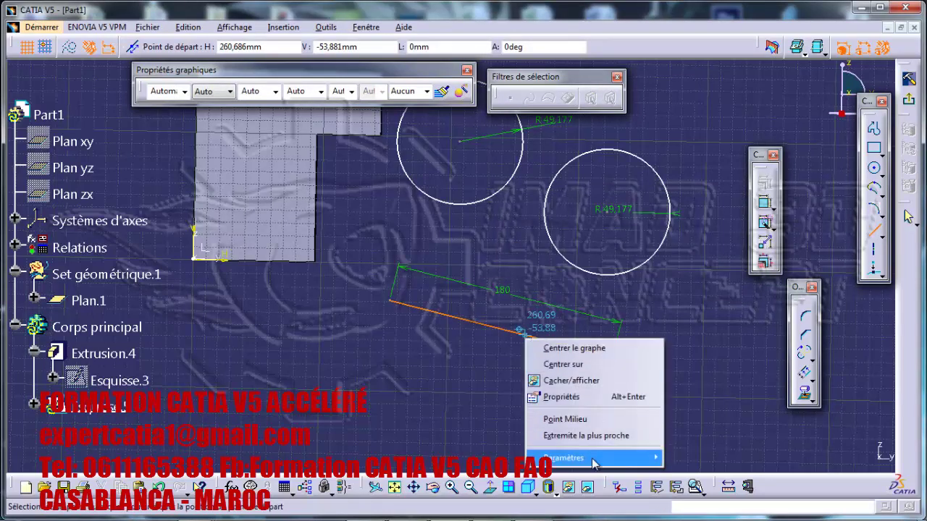
mouse_move(565, 458)
left_click(708, 458)
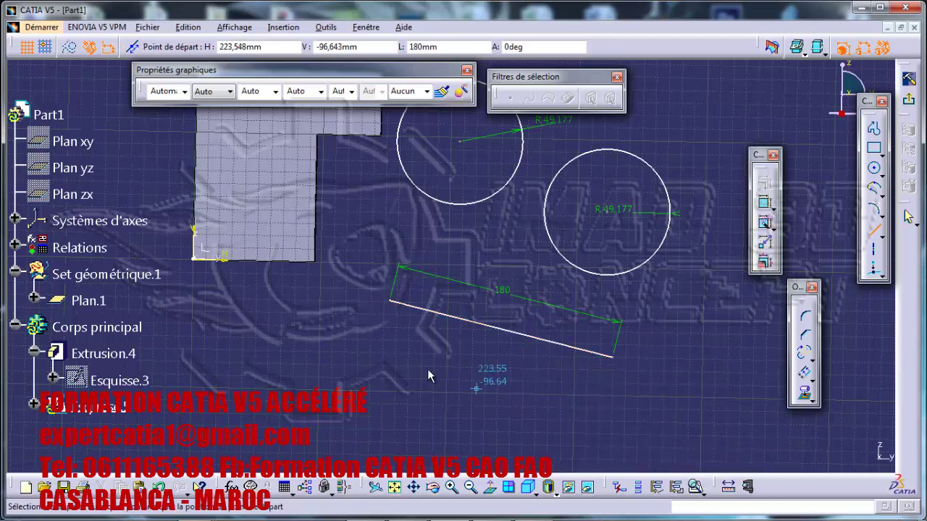
left_click(388, 369)
left_click(581, 441)
- Delete the circles, lines and their dimensions from the sketch
mouse_move(515, 329)
middle_mouse_down()
mouse_move(515, 354)
mouse_move(514, 314)
mouse_move(493, 273)
mouse_move(535, 334)
mouse_move(644, 434)
middle_mouse_up()
left_click_drag(643, 435, 360, 124)
key("Delete")
- Draw a continuous open profile of two connected lines followed by several large tangent arcs around the L-shaped plate
left_click(874, 226)
left_click(485, 205)
mouse_move(630, 203)
left_mouse_down()
mouse_move(632, 261)
mouse_move(613, 286)
mouse_move(496, 350)
mouse_move(396, 293)
left_mouse_up()
left_click_drag(380, 246, 413, 184)
left_click_drag(447, 137, 625, 200)
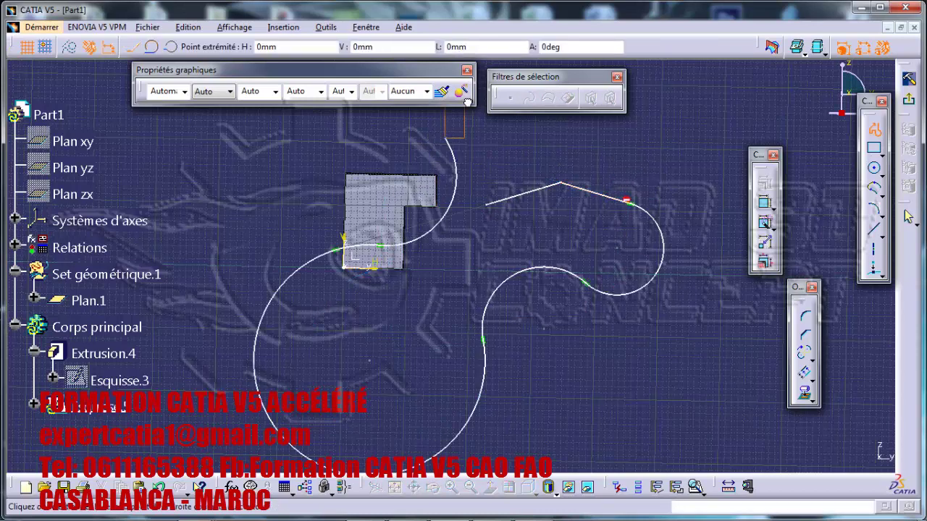
left_click(536, 156)
left_click(874, 131)
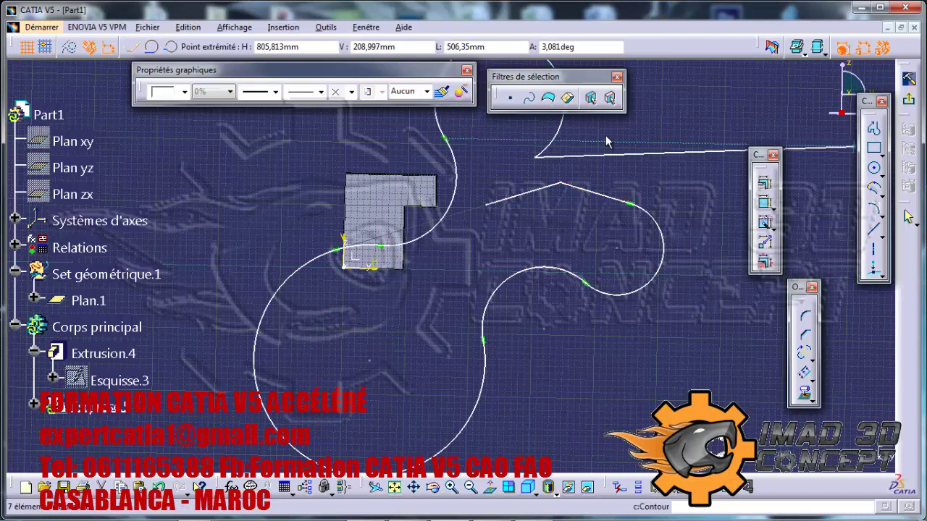
- Select the whole connected profile with automatic search from its first line and delete it
middle_click_drag(550, 195, 521, 257)
left_click(496, 261)
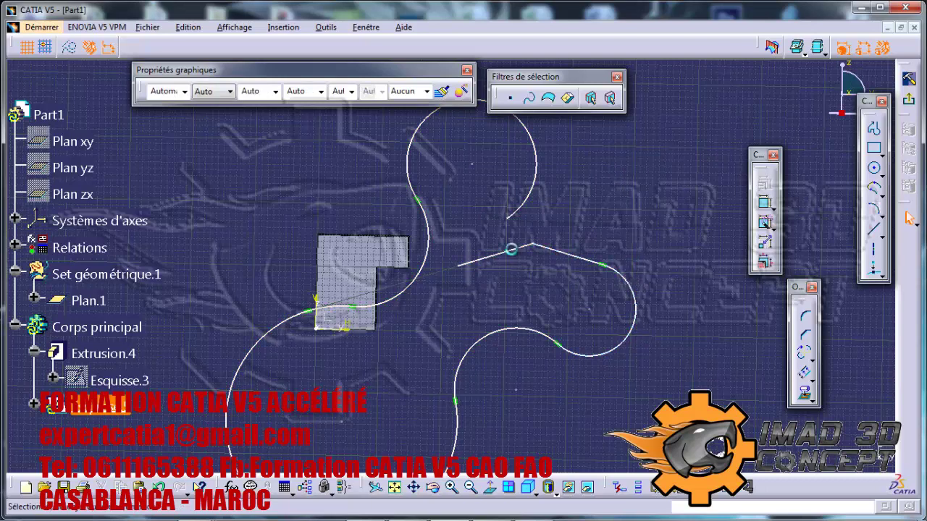
right_click(514, 254)
mouse_move(573, 463)
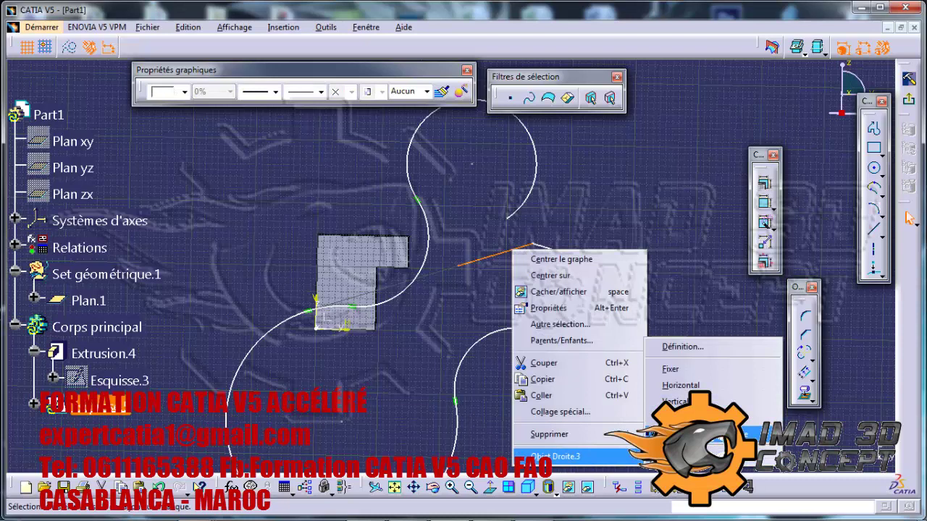
left_click(713, 435)
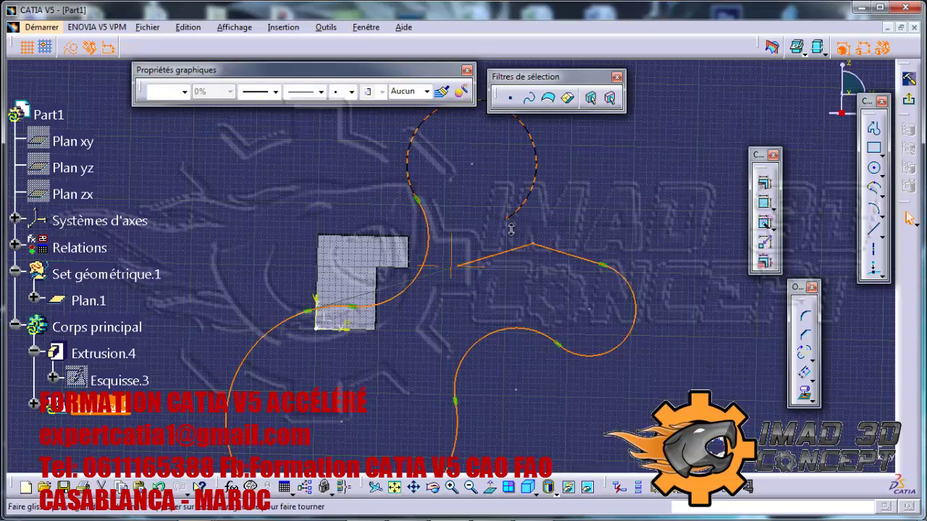
middle_click_drag(511, 222, 511, 287)
key("Delete")
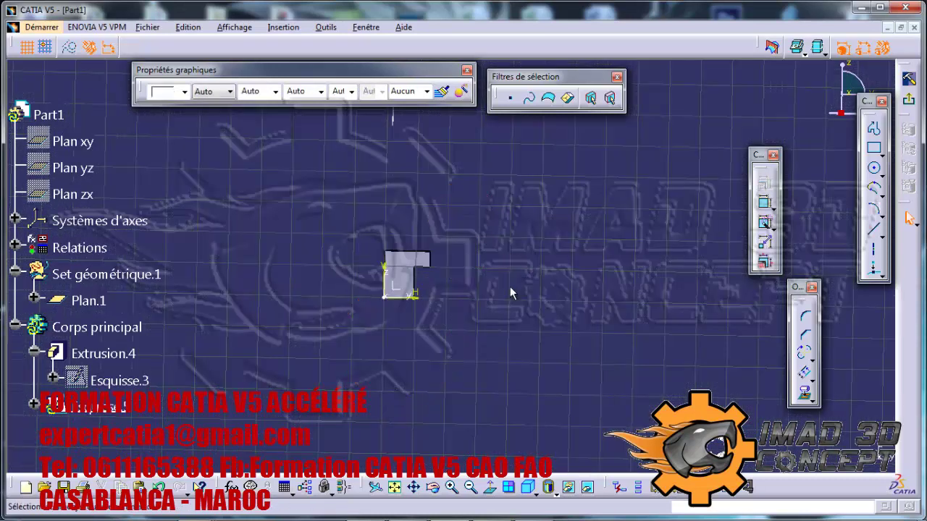
- Draw an open U-shaped profile with a base about 237 mm long beside the L-shaped plate and dimension the base's length
left_click(874, 150)
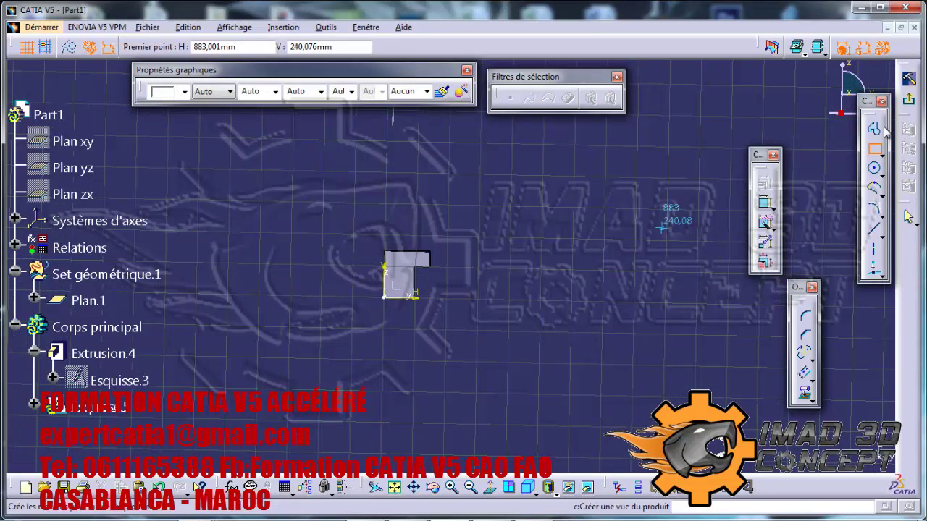
left_click(515, 261)
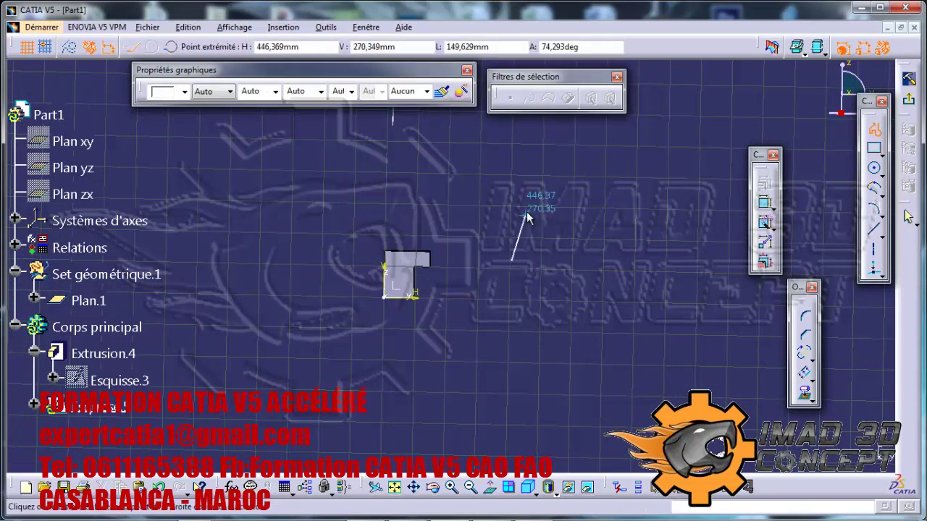
left_click(512, 300)
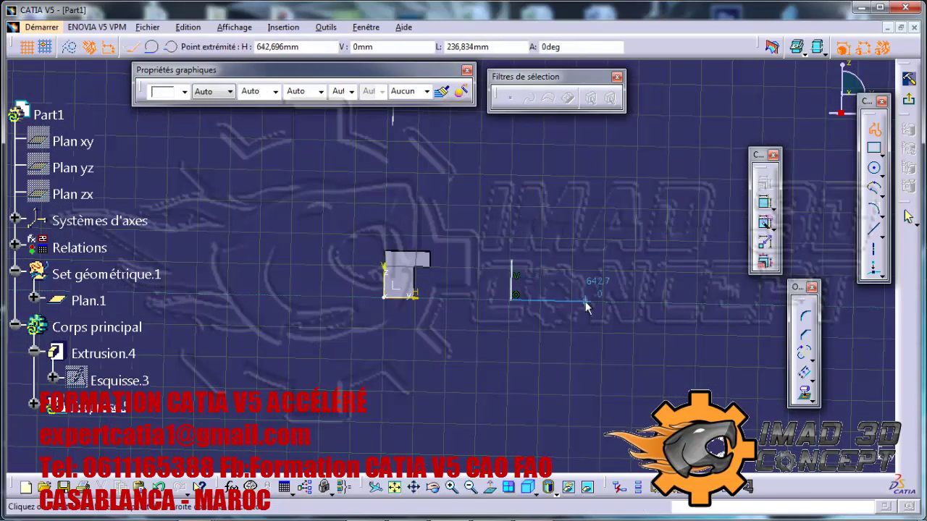
left_click(585, 301)
left_click(585, 254)
key("Escape")
key("Escape")
middle_click_drag(558, 224, 563, 191, "ctrl")
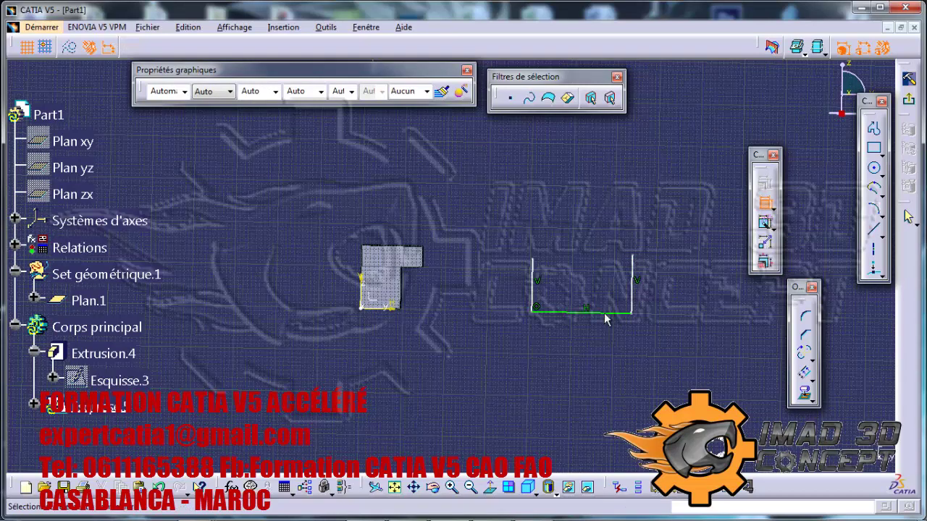
left_click(600, 347)
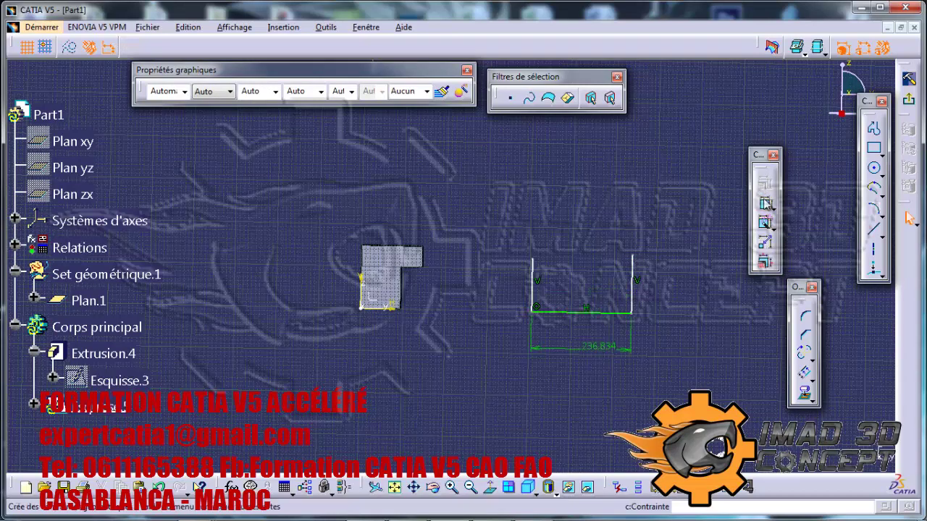
- Add a redundant distance dimension between the profile's two vertical lines, then delete it
left_click(639, 285)
left_click(591, 242)
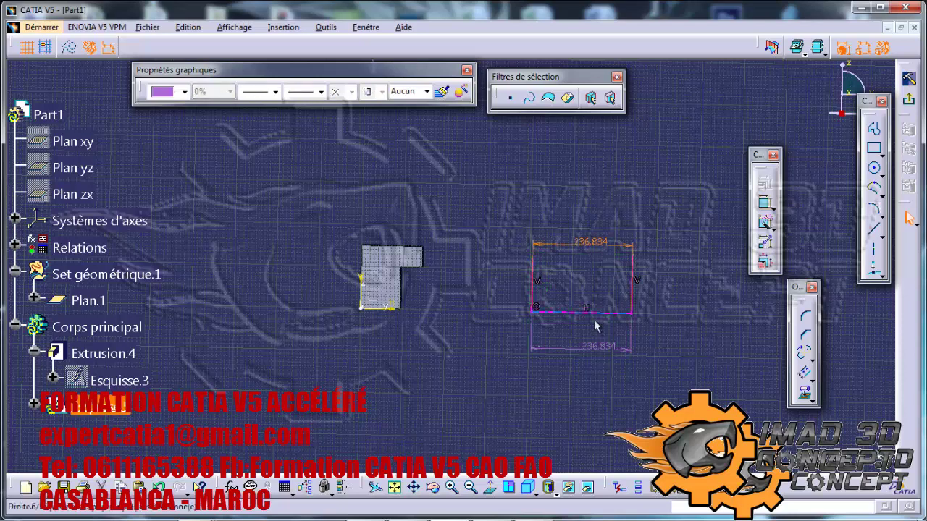
key("Delete")
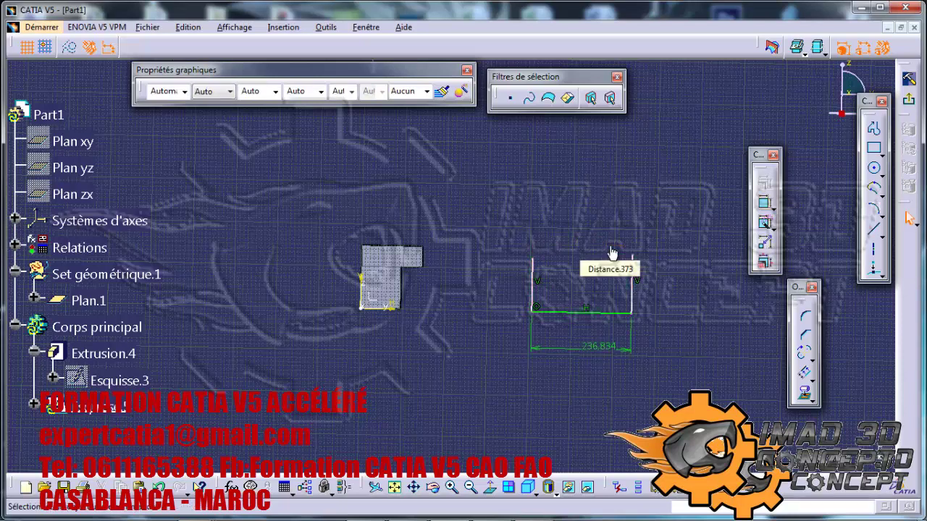
- Close the U-shaped profile with a slightly slanted top line about 237 mm long joining the two vertical lines
middle_click_drag(632, 208, 632, 197, "ctrl")
left_click(874, 229)
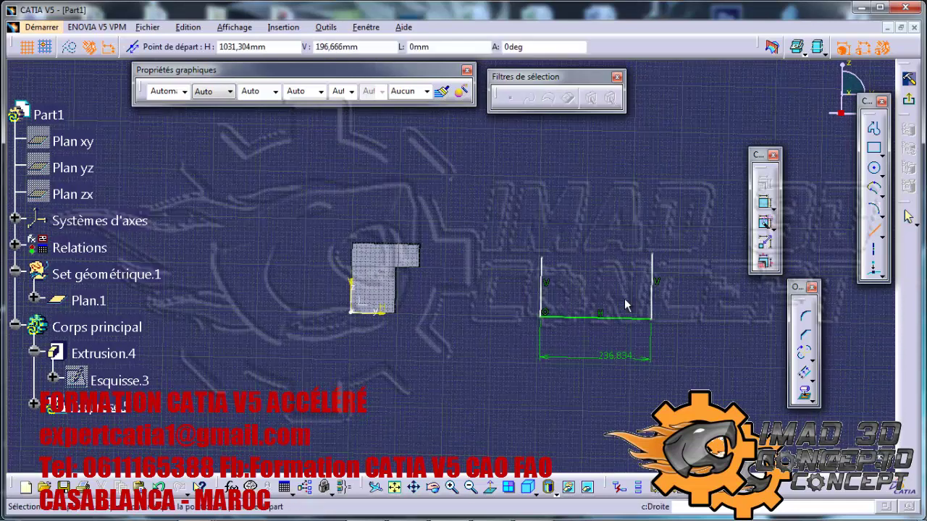
left_click(654, 255)
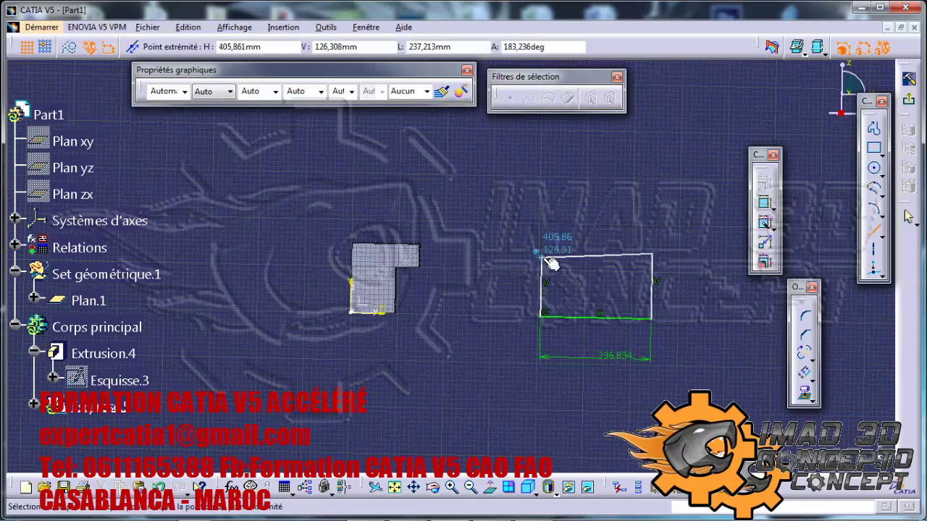
left_click(550, 253)
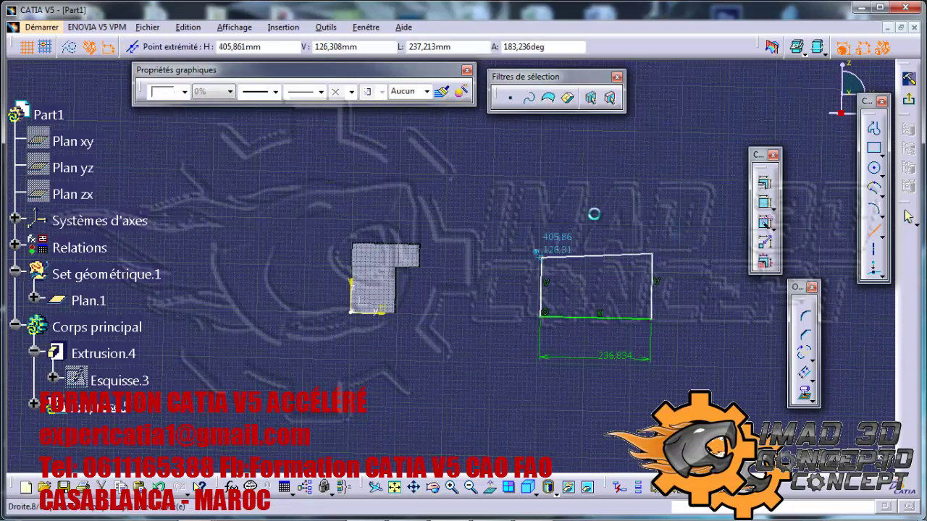
- Dimension the lengths of the slanted top line and the right vertical line
left_click(767, 206)
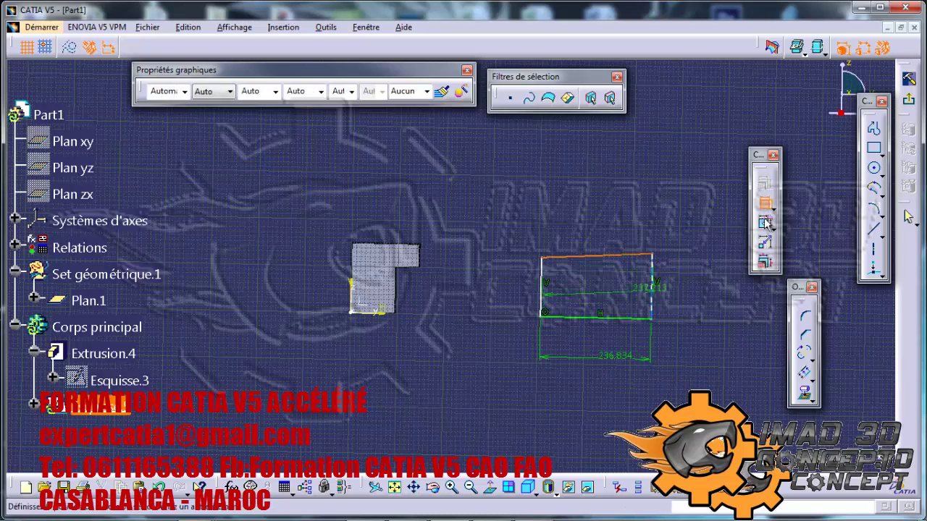
left_click(619, 211)
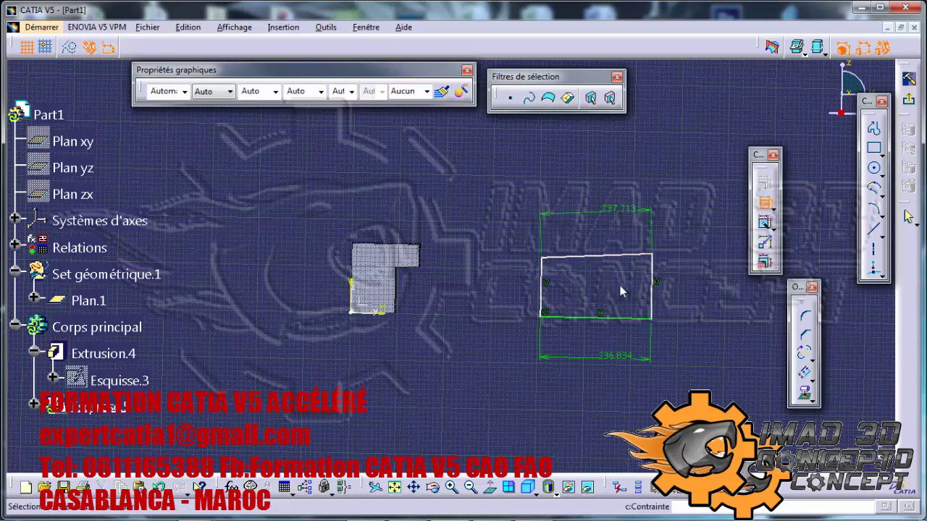
left_click(682, 293)
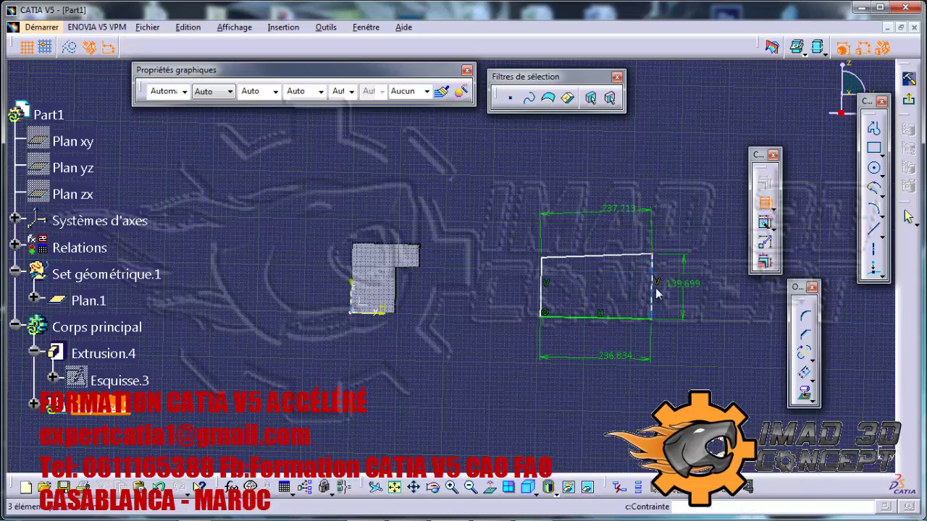
- Dimension the left vertical line's length and delete that redundant dimension
left_click(513, 280)
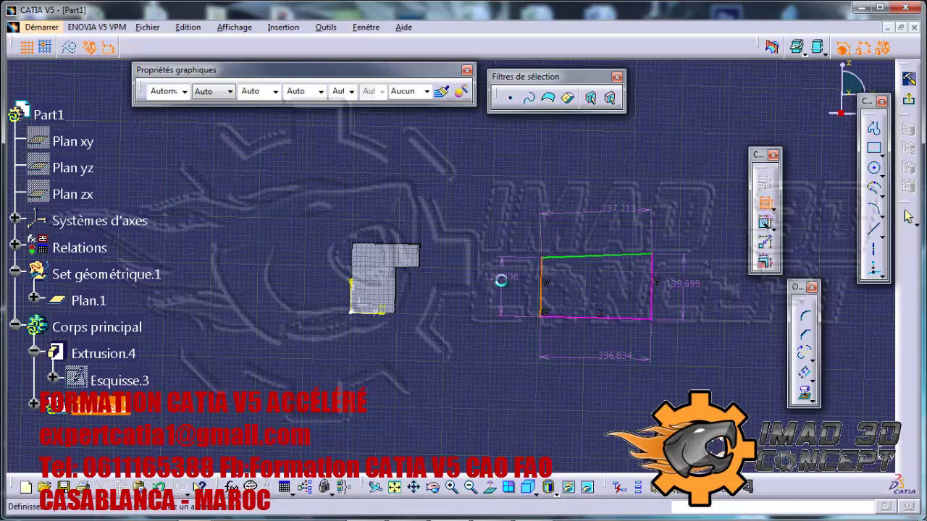
left_click(503, 278)
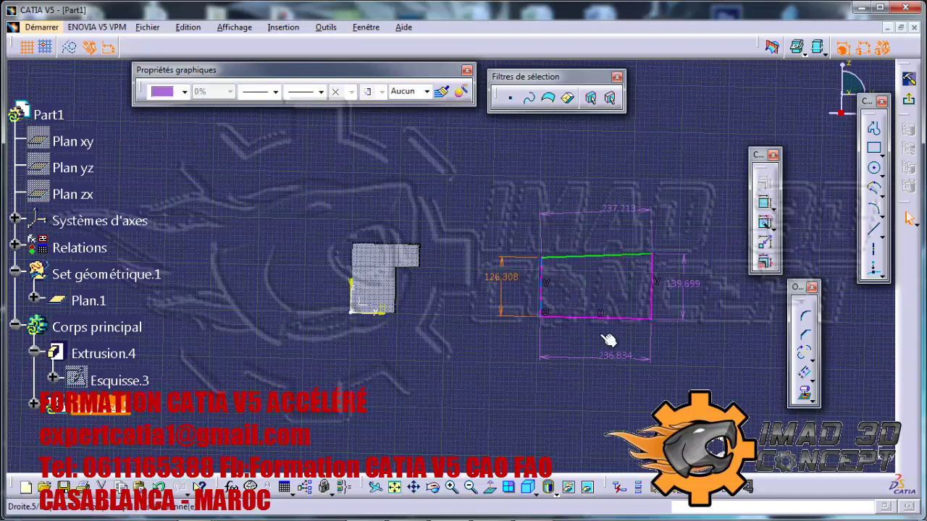
mouse_move(587, 311)
middle_mouse_down()
mouse_move(643, 283)
mouse_move(543, 288)
mouse_move(442, 267)
middle_mouse_up()
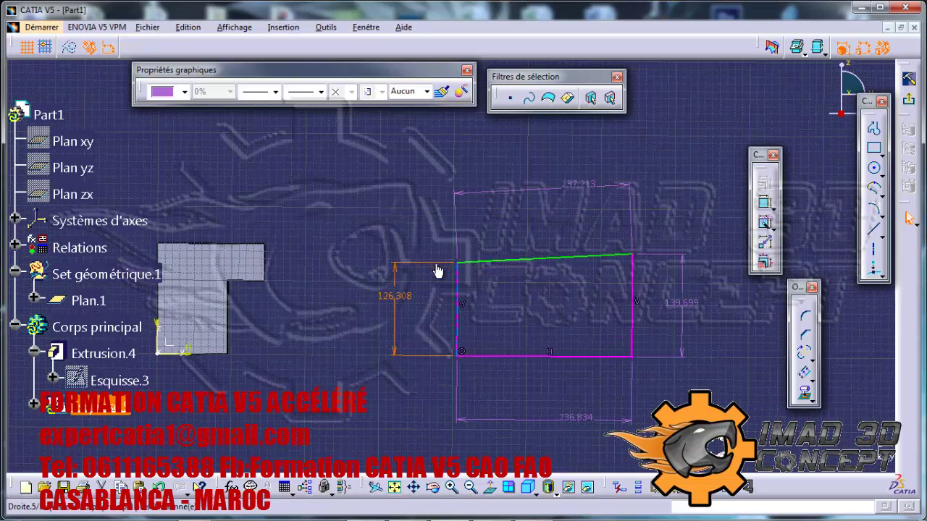
right_click(427, 265)
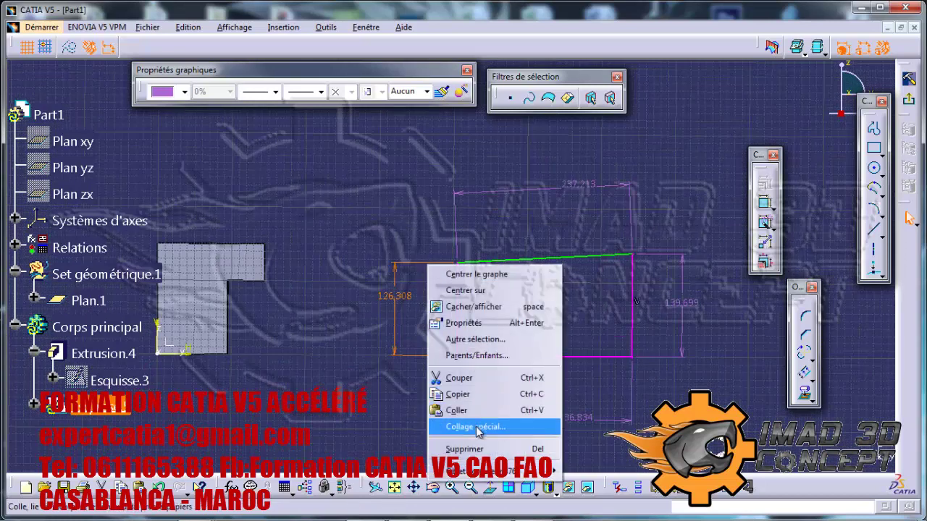
left_click(467, 448)
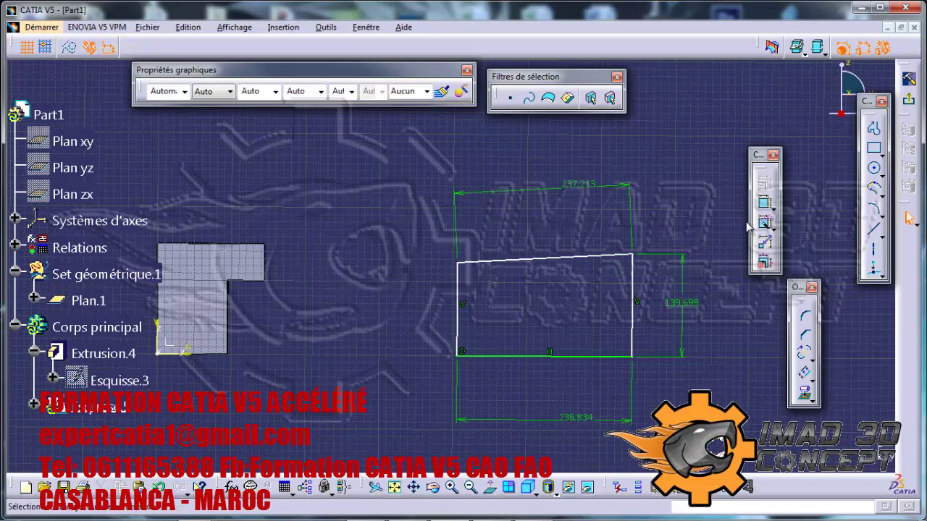
- Add an angle dimension between the right vertical line and the slanted top line
left_click(632, 330)
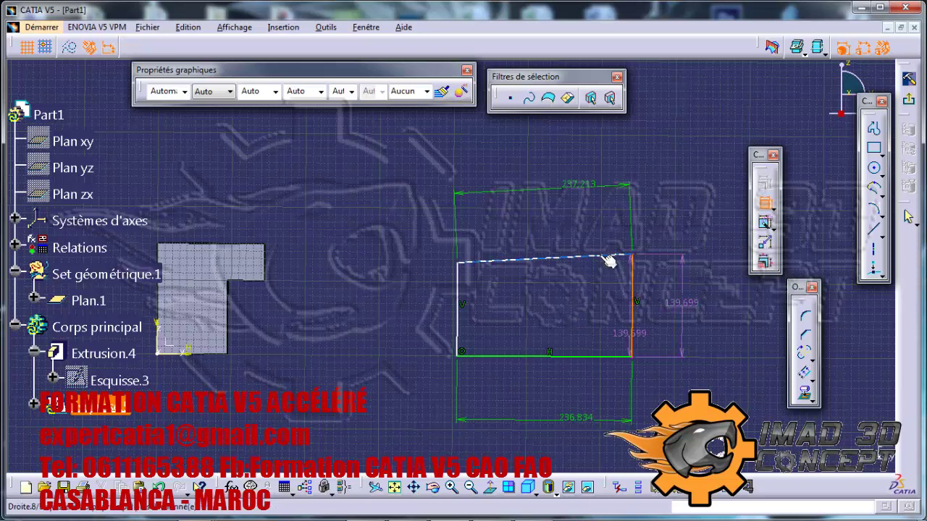
left_click(610, 258)
left_click(571, 302)
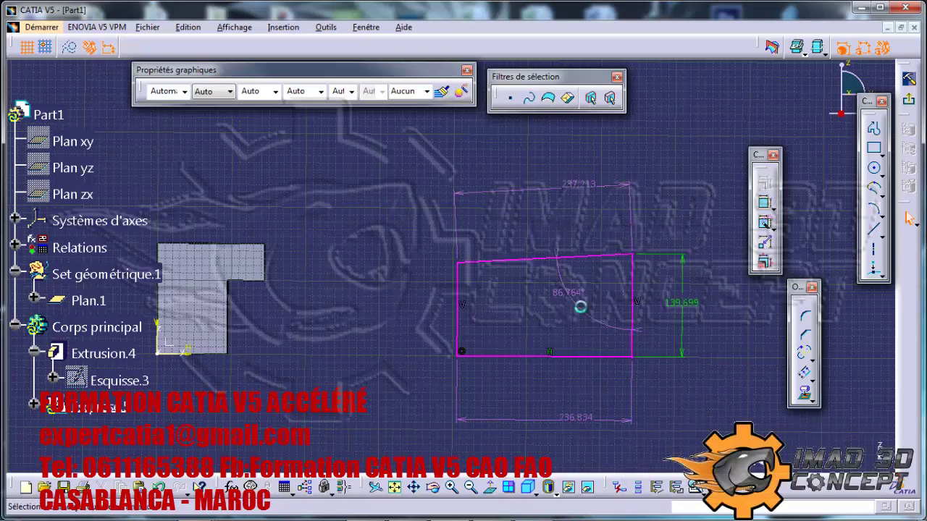
- Delete the angle dimension and pull on the profile's upper-left corner and left vertical line to test their freedom
left_click(584, 314)
key("Delete")
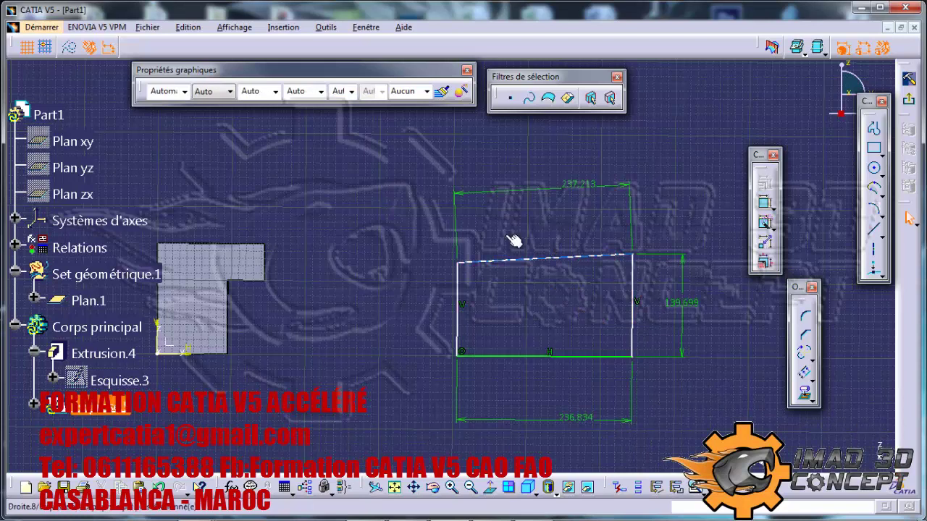
mouse_move(461, 265)
left_mouse_down()
mouse_move(470, 228)
mouse_move(457, 255)
left_mouse_up()
mouse_move(456, 301)
left_mouse_down()
mouse_move(417, 302)
mouse_move(644, 304)
mouse_move(467, 298)
left_mouse_up()
scroll(554, 273, "up", 1)
middle_click_drag(540, 273, 582, 251, "ctrl")
left_click(630, 236)
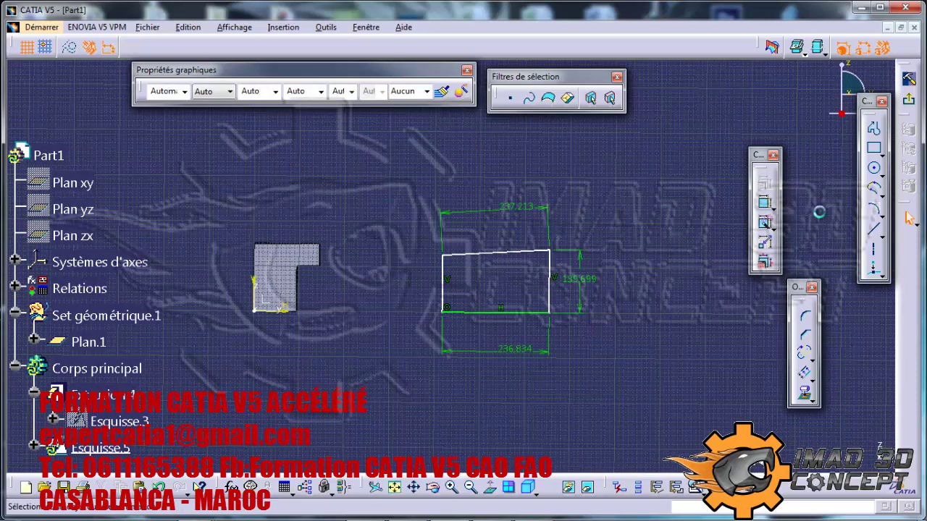
- Dimension the horizontal distance between the profile's left vertical line and the sketch's vertical axis
left_click(765, 205)
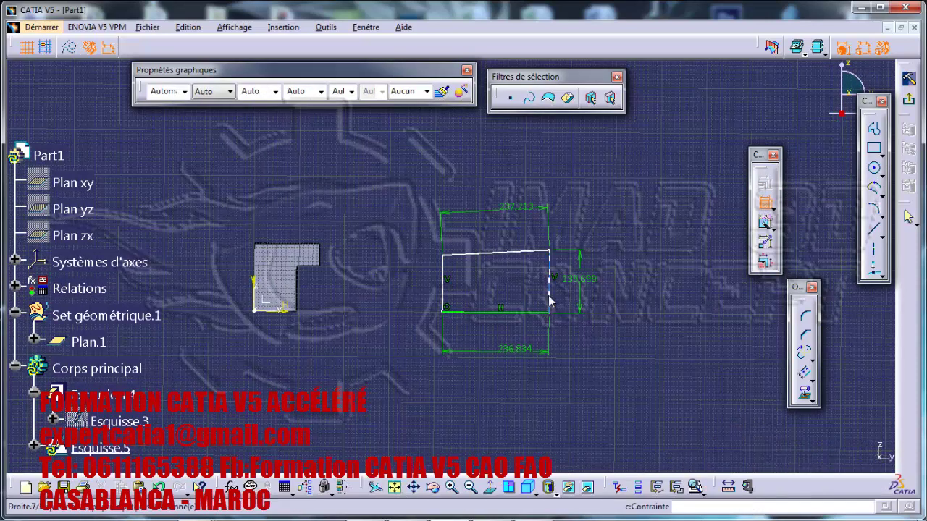
left_click(444, 293)
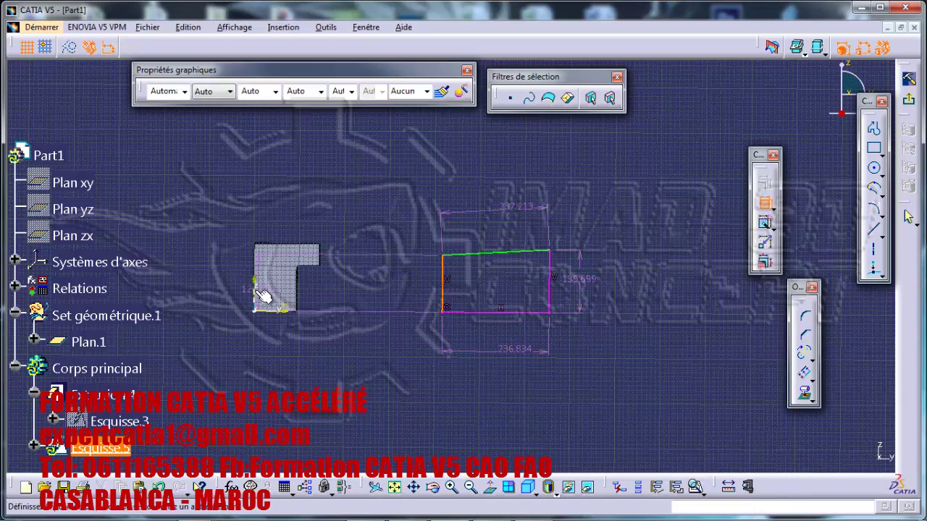
left_click(263, 295)
left_click(322, 373)
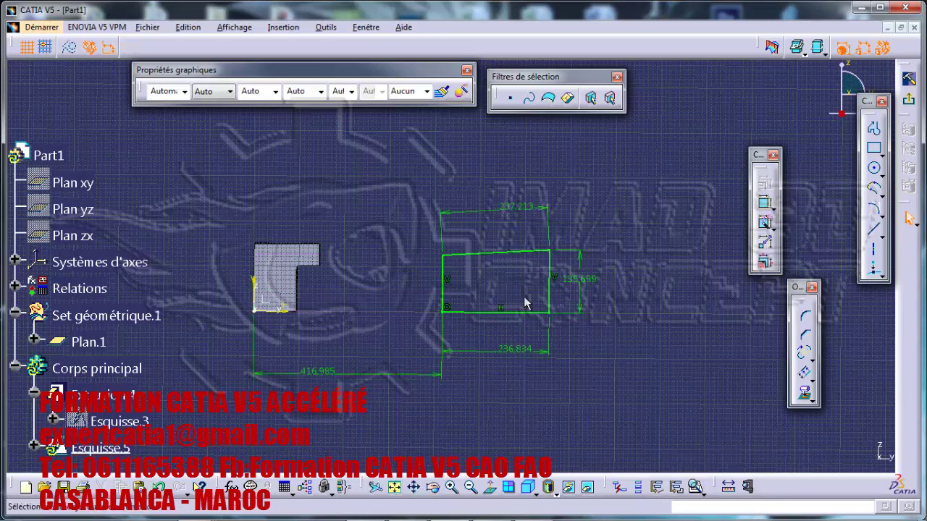
- Add an angle dimension between the profile's bottom and left lines and delete that redundant dimension
left_click(766, 206)
left_click(484, 316)
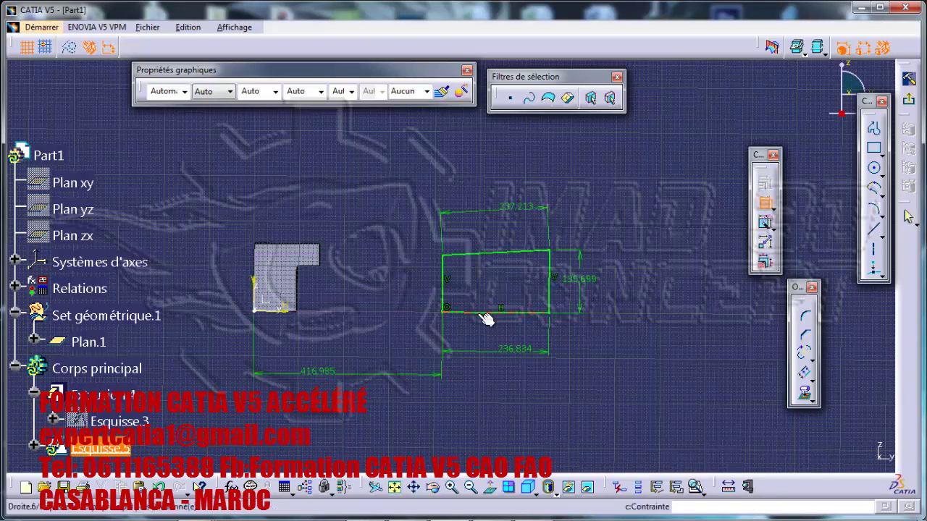
left_click(453, 296)
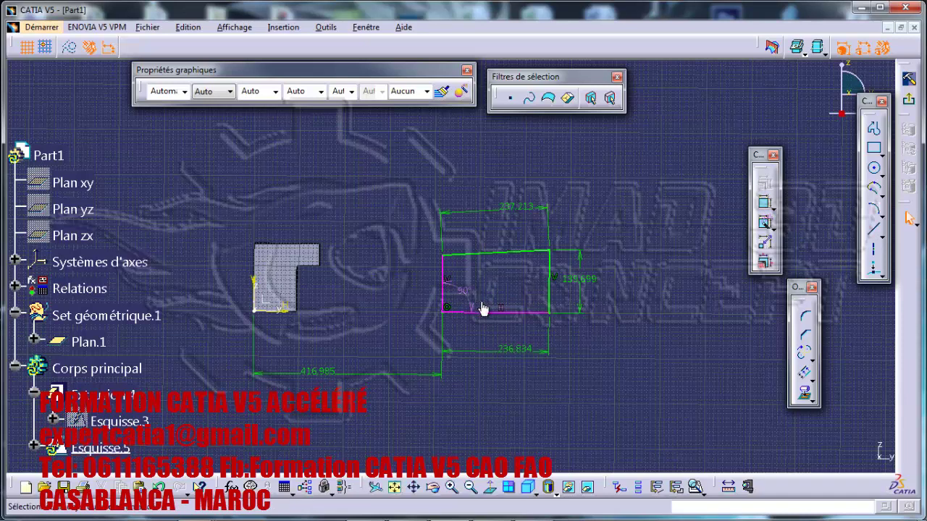
left_click(471, 300)
key("Delete")
middle_click_drag(554, 273, 641, 187)
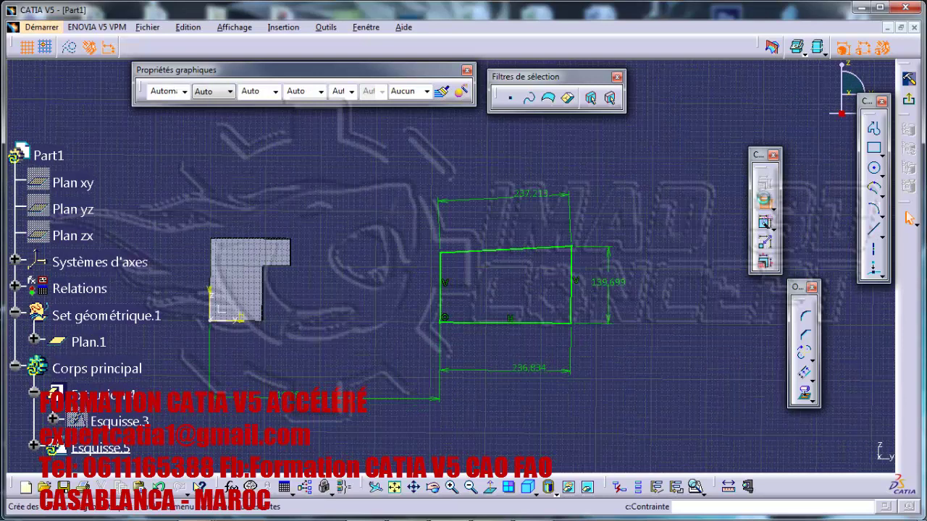
- Add a second length dimension to the right vertical line and delete that duplicate dimension
left_click(764, 202)
left_click(572, 262)
left_click(561, 249)
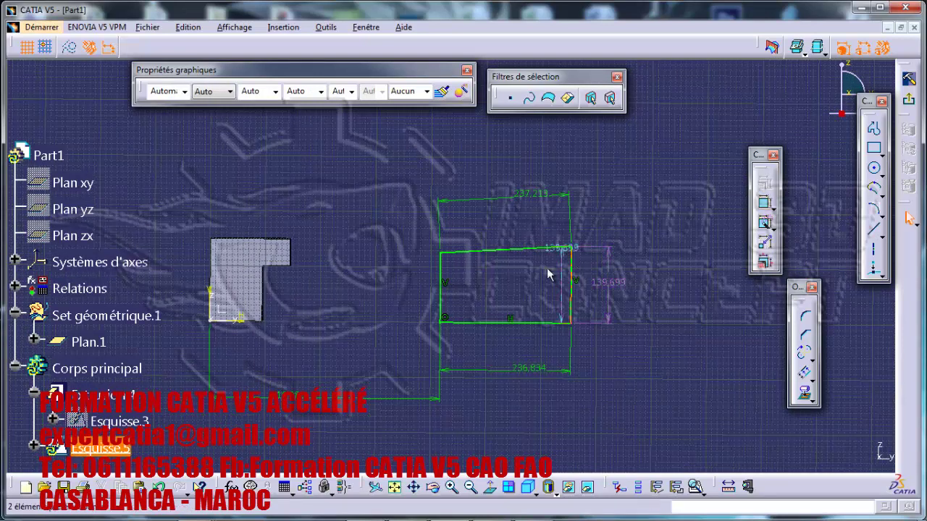
left_click(560, 274)
mouse_move(559, 194)
middle_mouse_down()
mouse_move(565, 215)
mouse_move(577, 210)
mouse_move(590, 272)
middle_mouse_up()
key("Delete")
- Delete the entire four-sided profile together with all of its dimensions
left_click_drag(603, 360, 238, 197)
key("Delete")
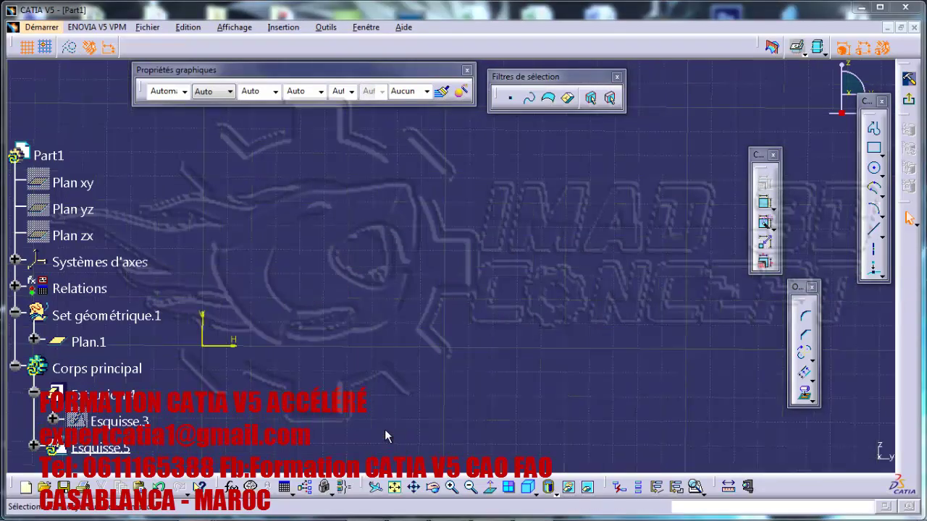
middle_click_drag(326, 287, 265, 307)
middle_click_drag(204, 285, 403, 285)
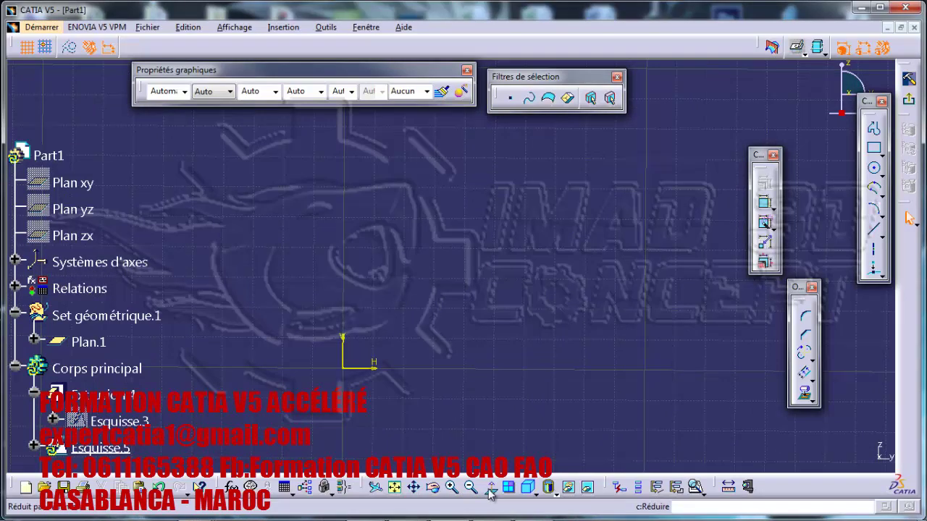
mouse_move(457, 350)
middle_mouse_down()
mouse_move(450, 304)
mouse_move(459, 346)
middle_mouse_up()
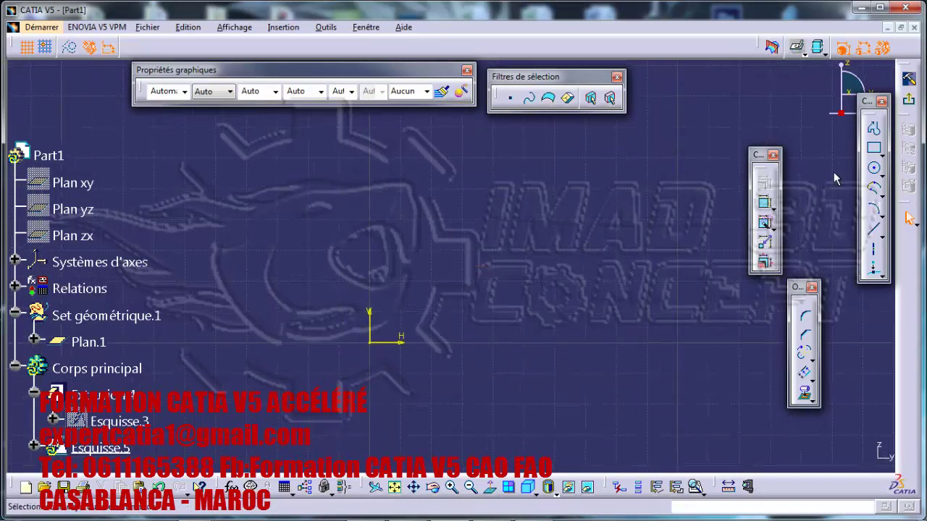
- Start a profile with a horizontal line about 110 mm long above the origin, undoing the first slightly slanted attempt
left_click(875, 148)
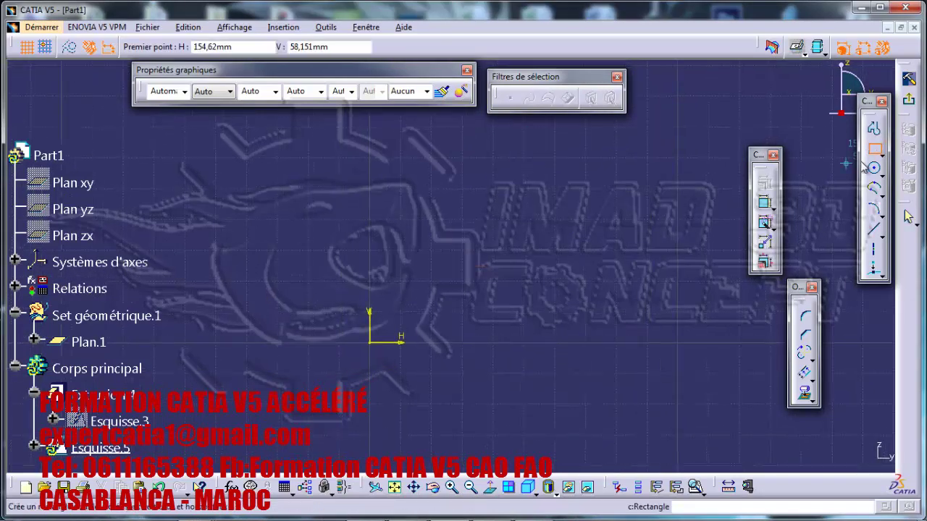
left_click(874, 132)
left_click(204, 207)
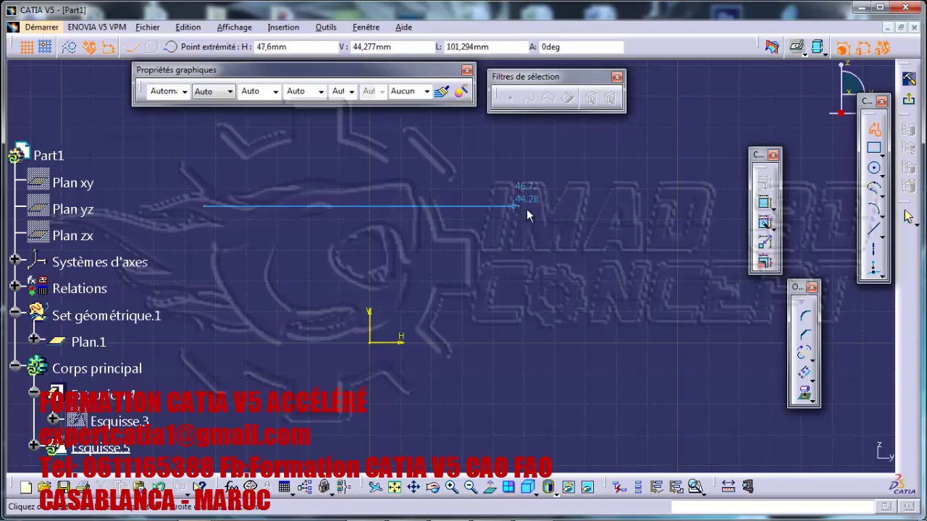
left_click(570, 209)
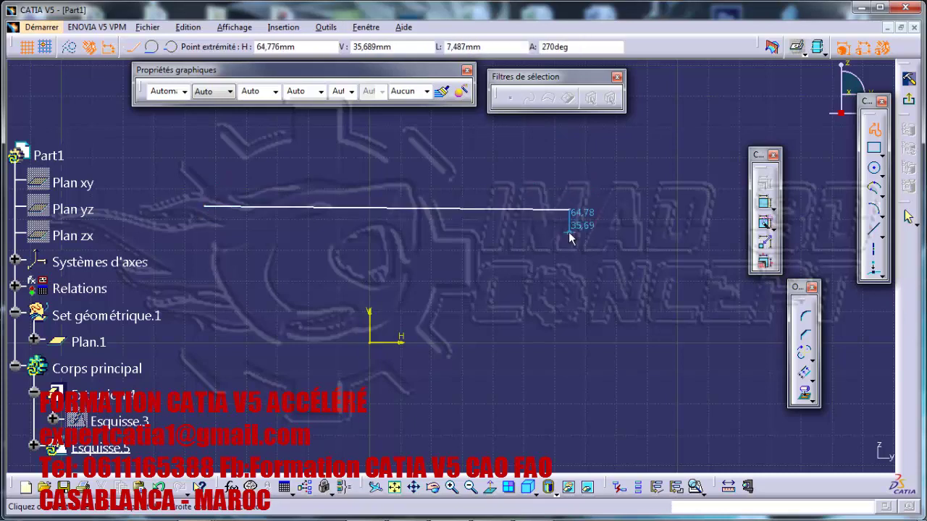
key("ctrl+z")
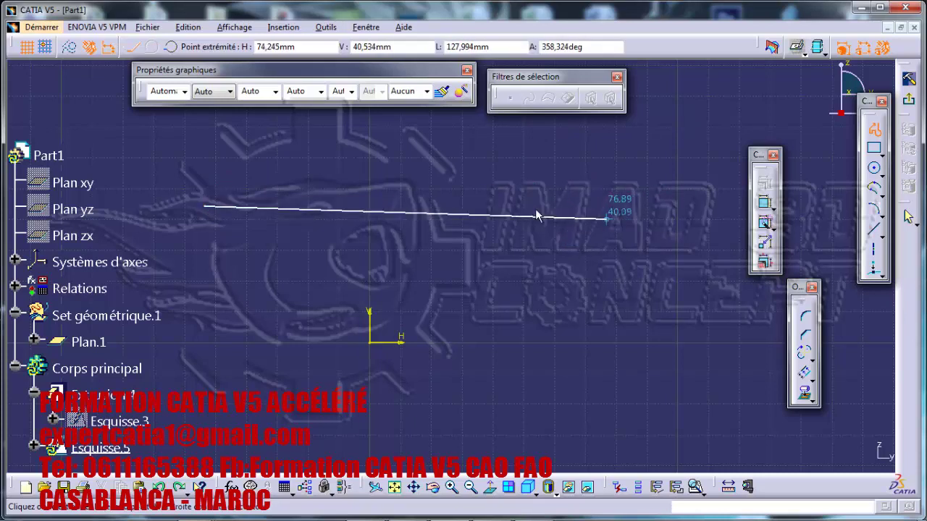
left_click(548, 231)
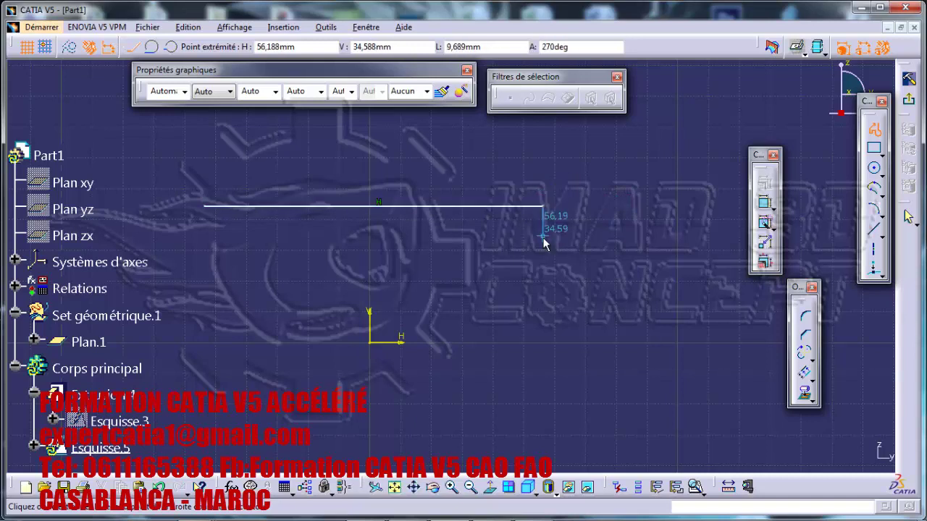
- Continue the profile with a vertical right end about 10 mm high and a lower edge running left around a rectangular downward step
left_click(543, 235)
left_click(469, 235)
left_click(470, 261)
left_click(393, 260)
left_click(393, 236)
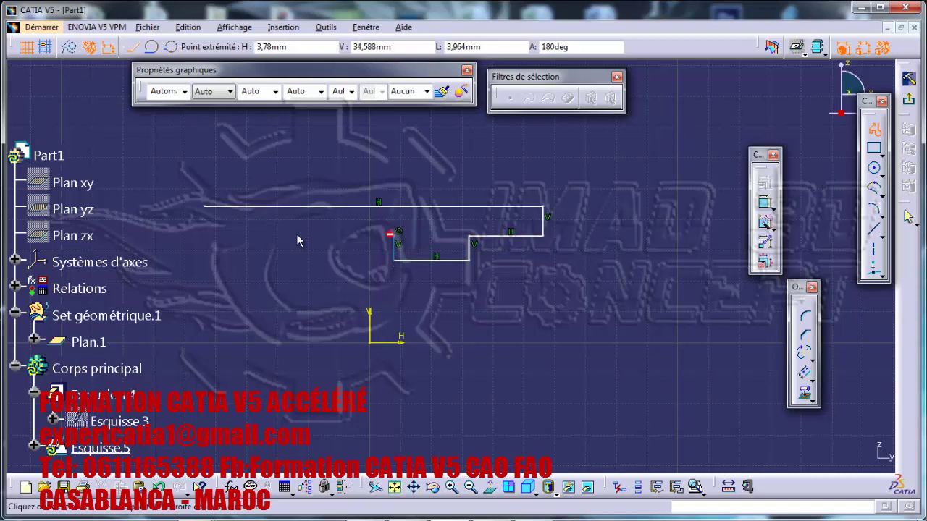
left_click(241, 236)
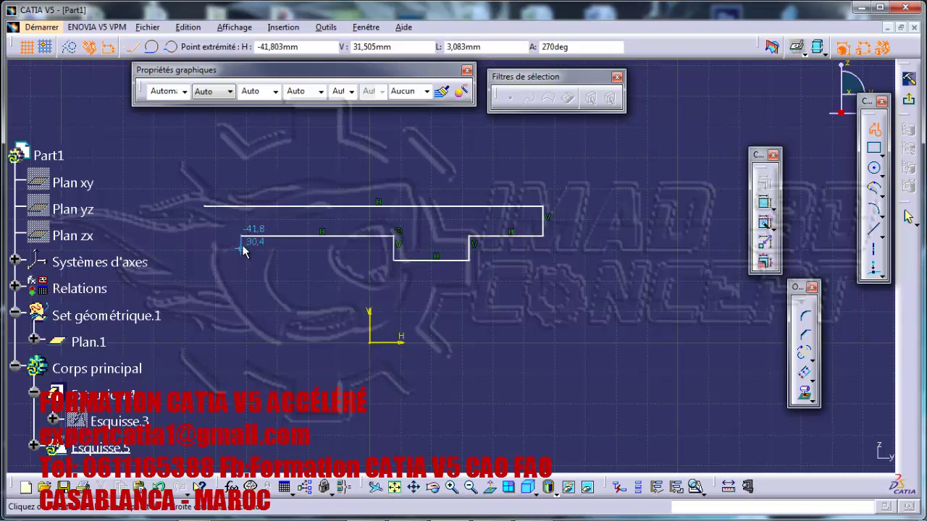
- Close the profile with a taller left end stepped both below and above the long horizontal edges
left_click(241, 253)
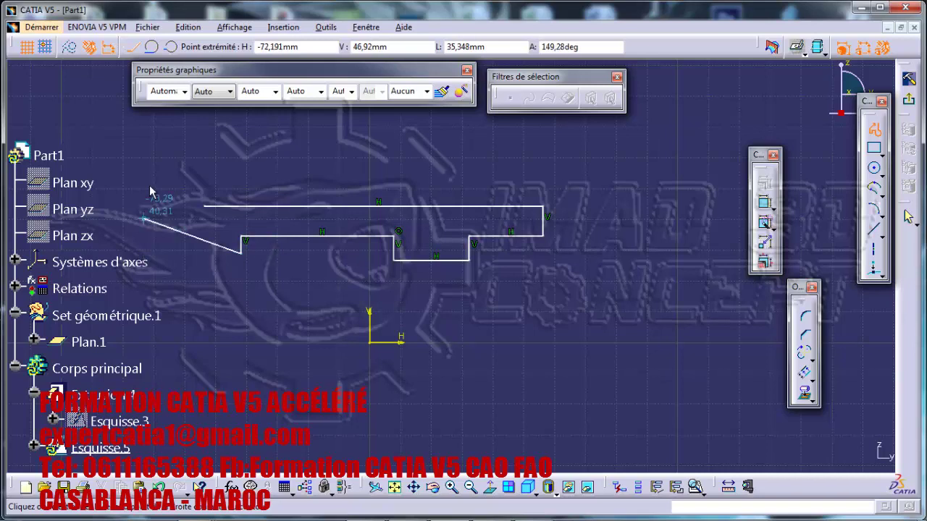
left_click(150, 253)
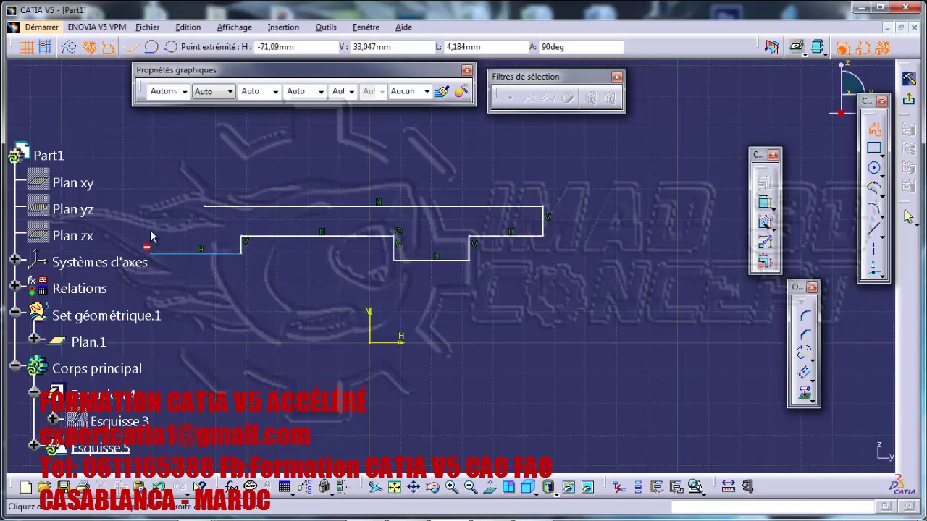
left_click(151, 195)
left_click(205, 195)
left_click(205, 206)
left_click(587, 172)
middle_click_drag(478, 197, 527, 182)
left_click(519, 202)
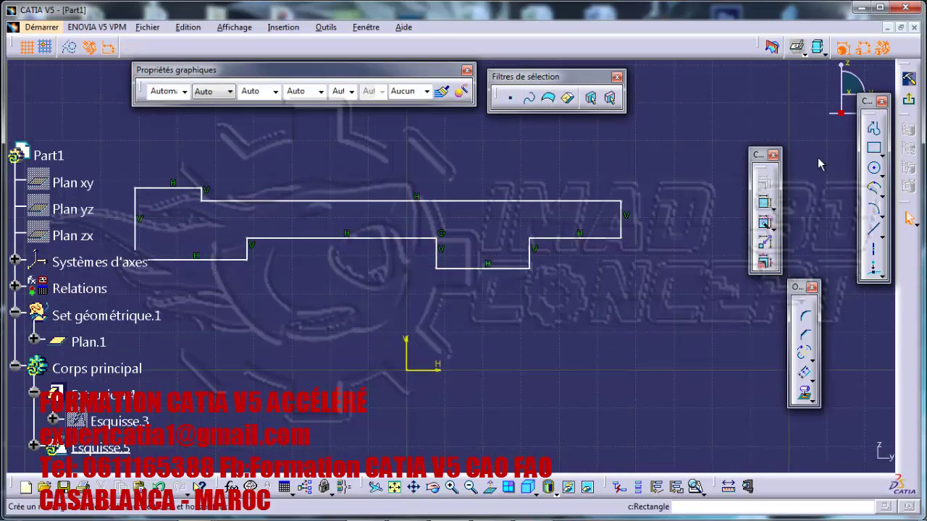
- Draw a horizontal axis line through the origin beneath the profile, extending past both of its ends
left_click(491, 269)
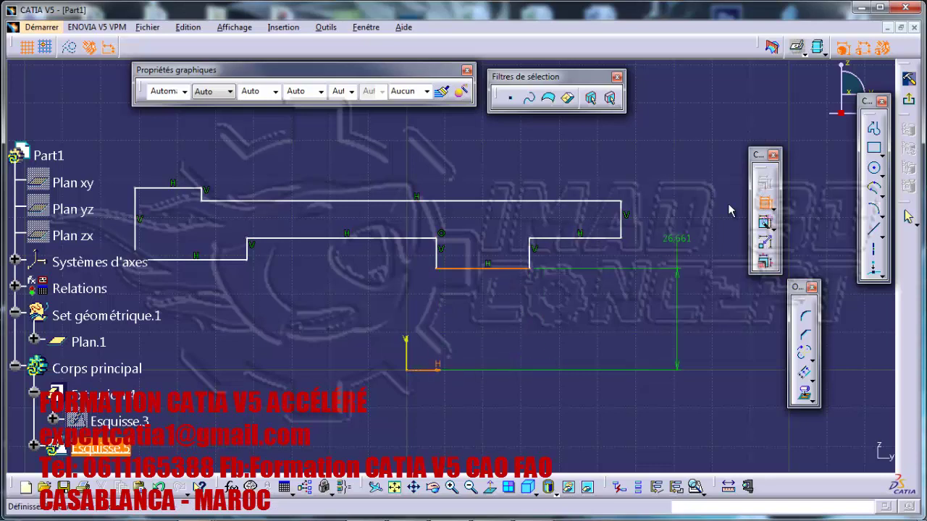
left_click(762, 203)
left_click(873, 251)
middle_click_drag(529, 311, 530, 391, "ctrl")
left_click(610, 338)
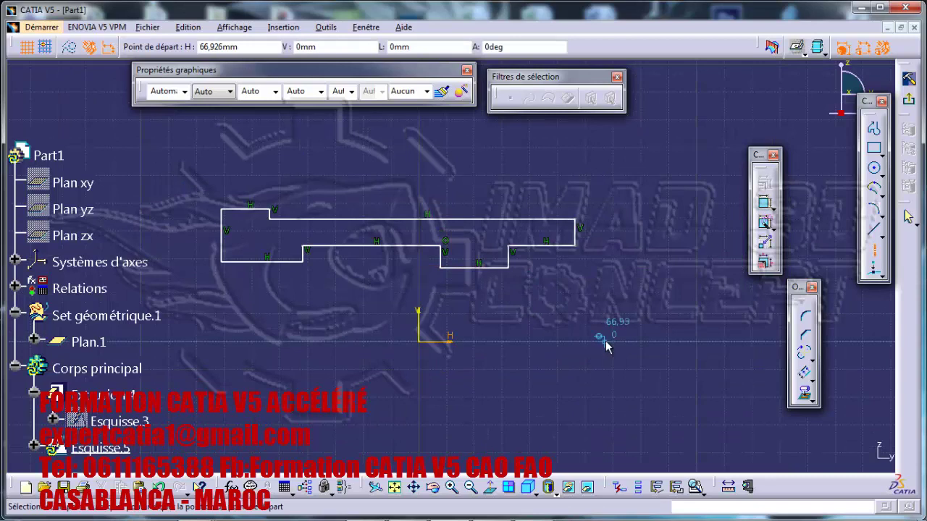
left_click(153, 341)
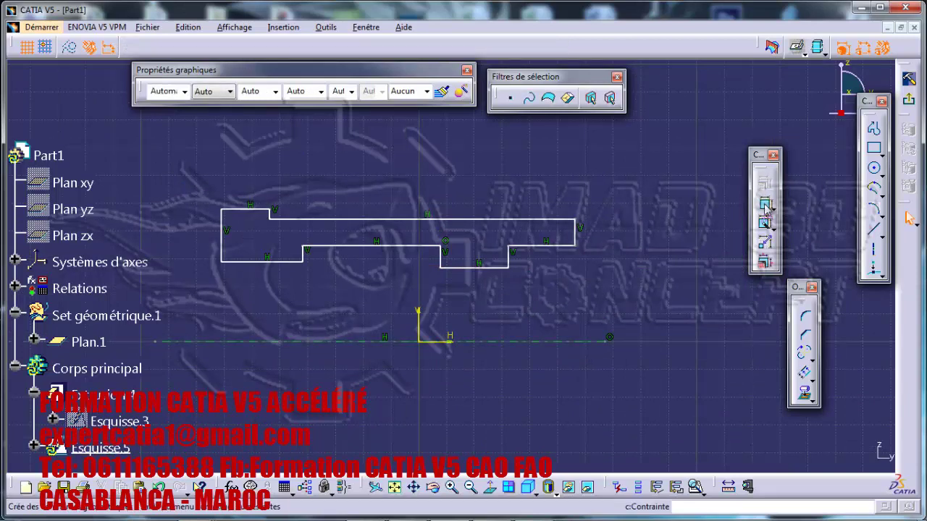
- Dimension the distance from the bottom edge of the downward step to the axis line
left_click(501, 268)
left_click(507, 341)
left_click(523, 299)
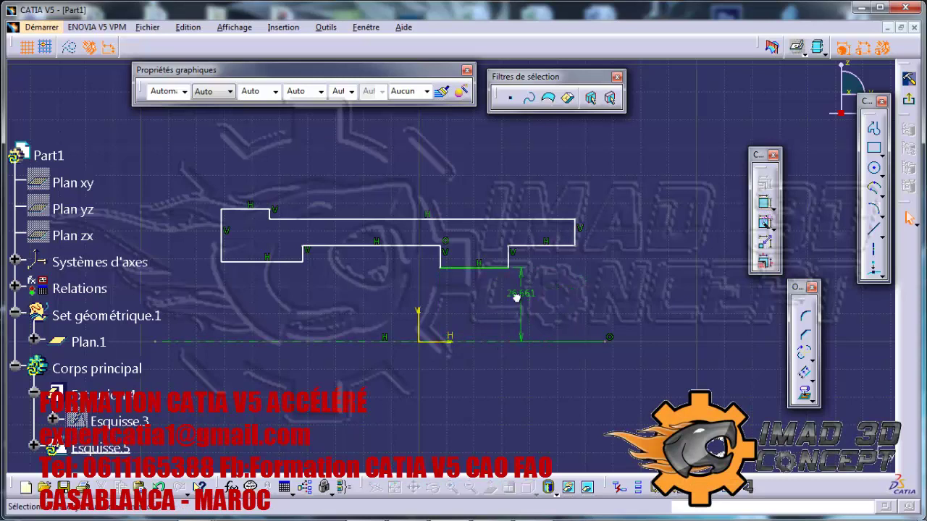
- Dimension the right lower edge relative to the axis line as a diameter, using the Rayon/Diamètre option
left_click(561, 247)
left_click(569, 340)
right_click(619, 267)
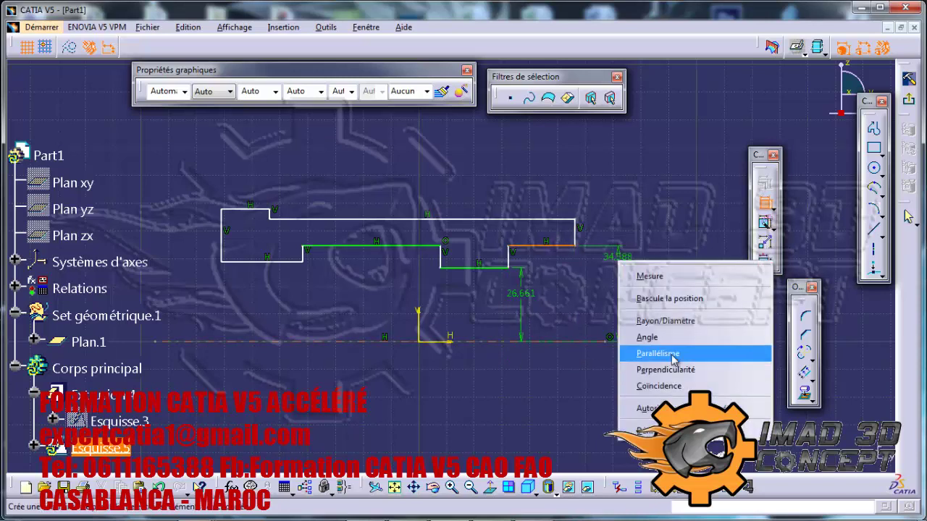
left_click(671, 323)
left_click(635, 318)
middle_click_drag(524, 304, 519, 319, "ctrl")
- Add a diameter constraint between the left lower edge and the axis, and move its dimension left of the profile
left_click(403, 248)
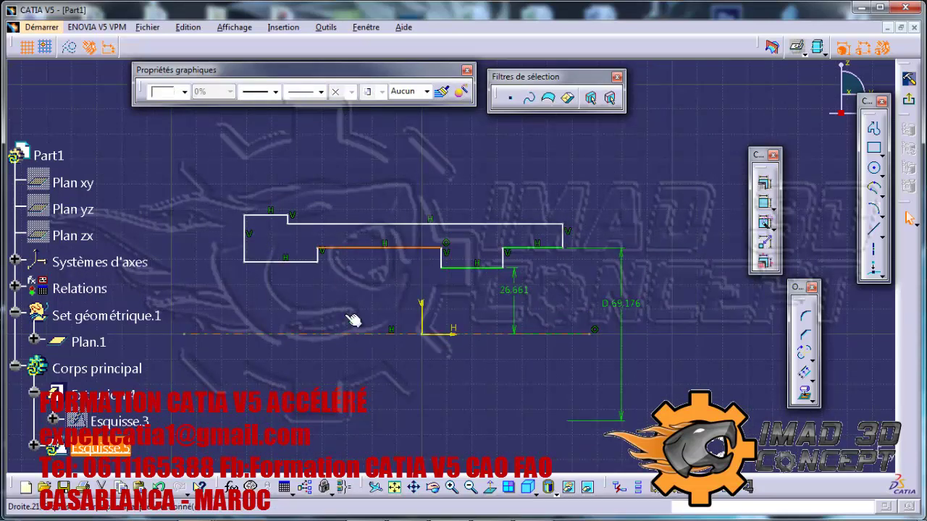
left_click(290, 262)
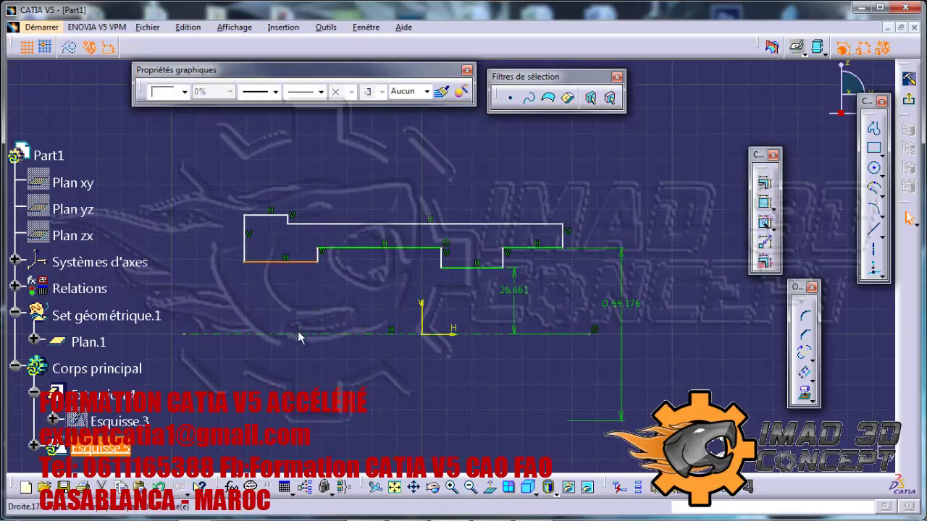
left_click(764, 183)
left_click(753, 355)
left_click(791, 461)
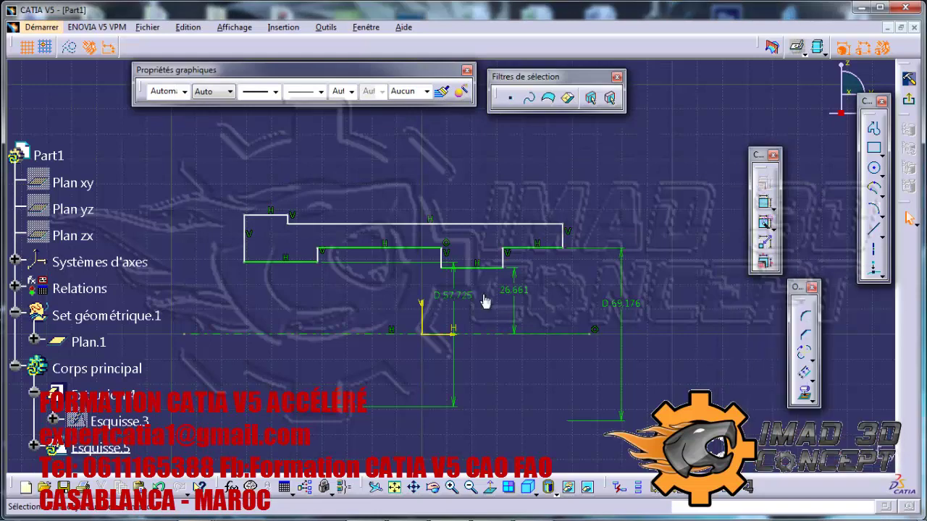
left_click_drag(455, 285, 210, 286)
middle_click_drag(507, 221, 510, 232)
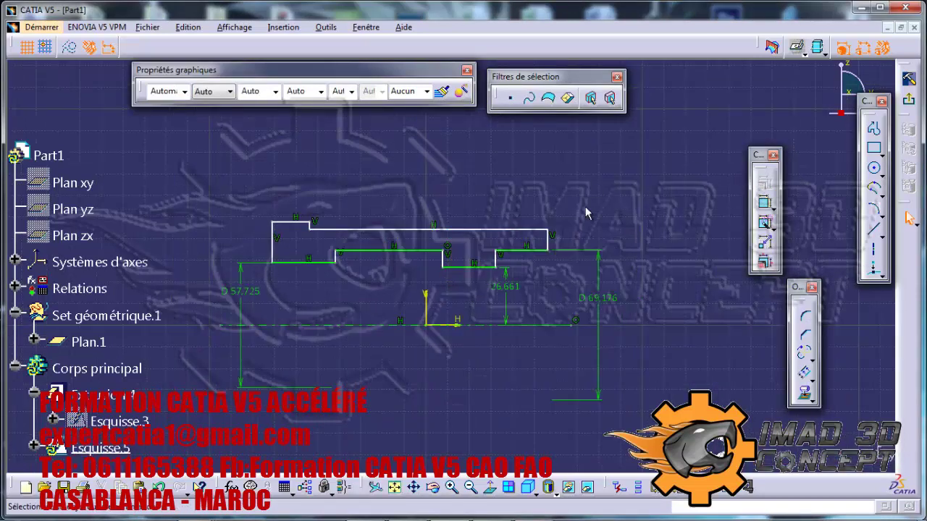
left_click(874, 208)
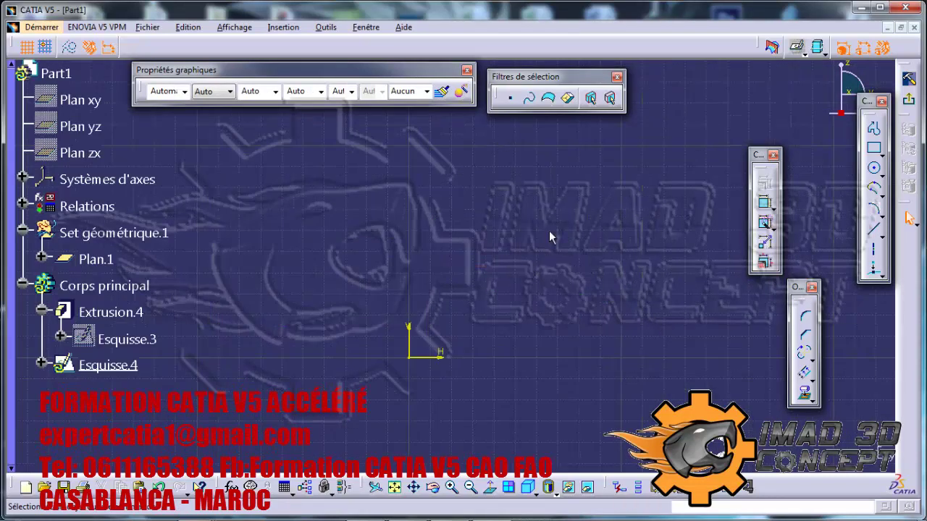
middle_click_drag(380, 227, 421, 187)
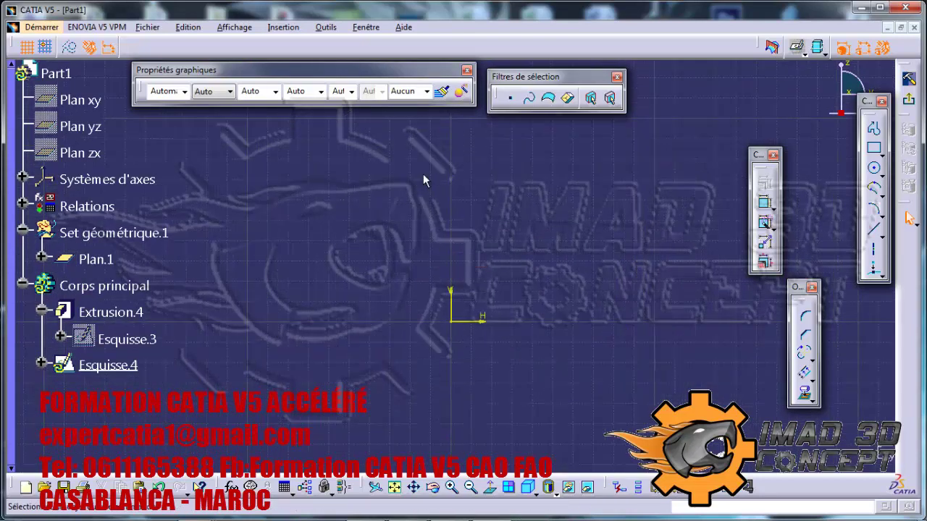